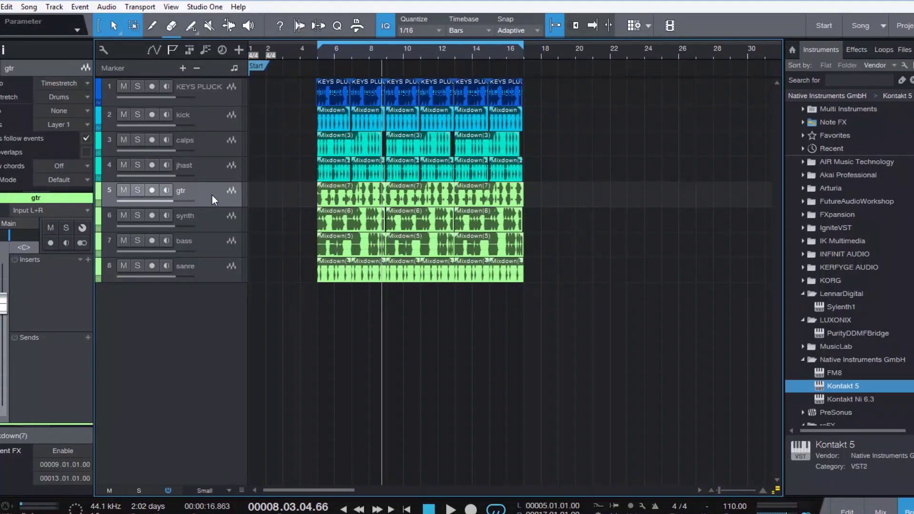
Review the song's tracks by selecting synth, KEYS PLUCK, kick, calps, jhast and gtr in turn, ending on KEYS PLUCK.
click(221, 224)
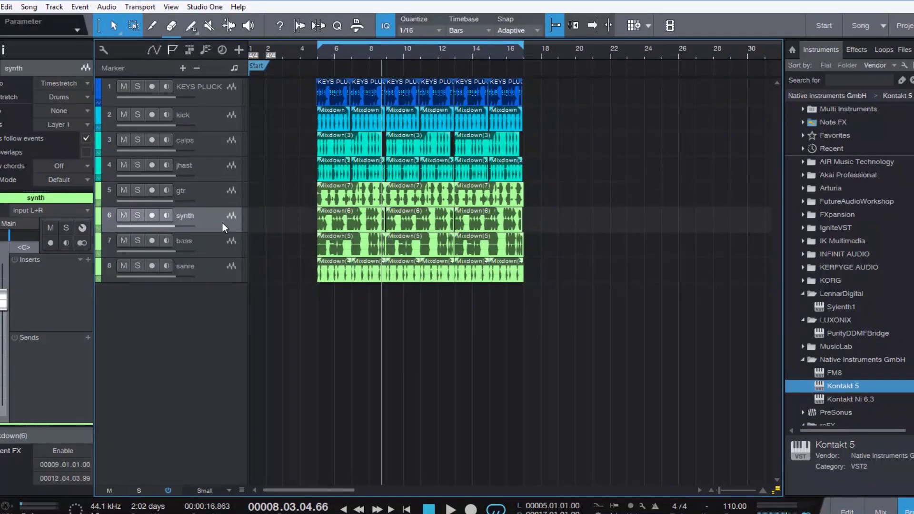
click(209, 92)
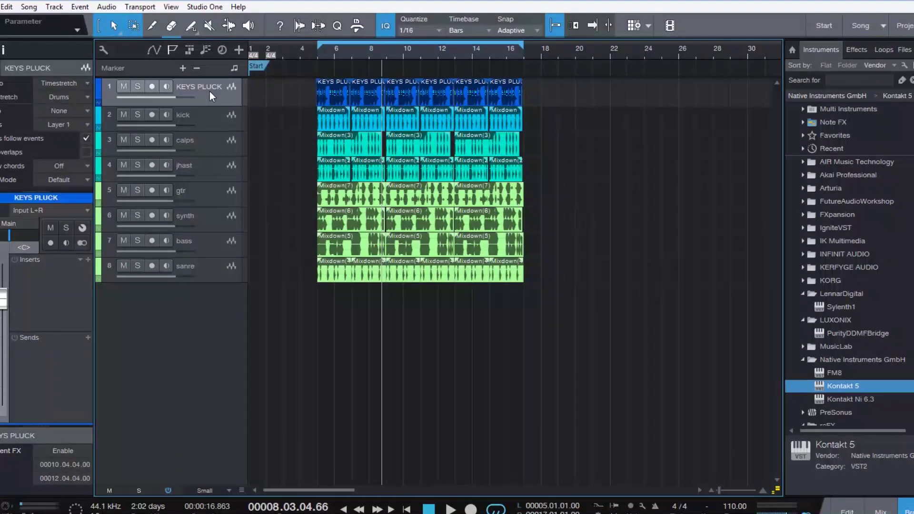
click(208, 126)
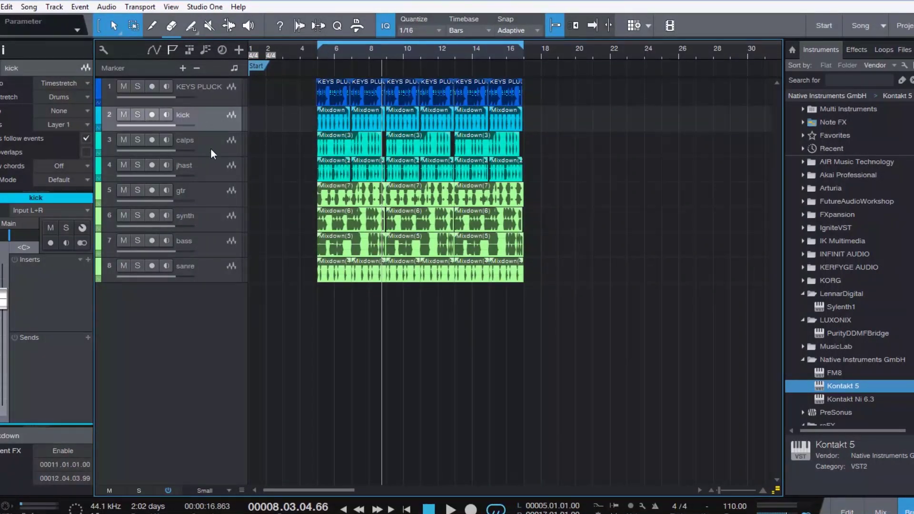
click(210, 151)
click(210, 170)
click(213, 195)
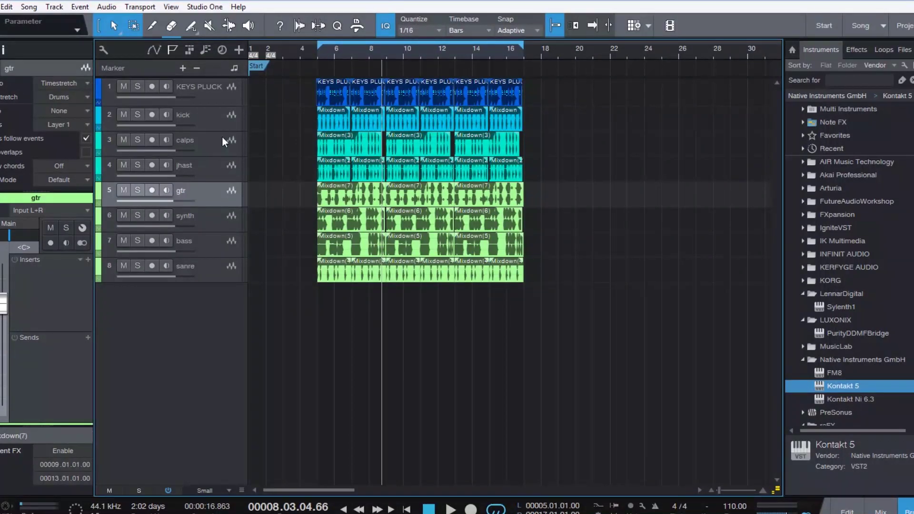
click(213, 94)
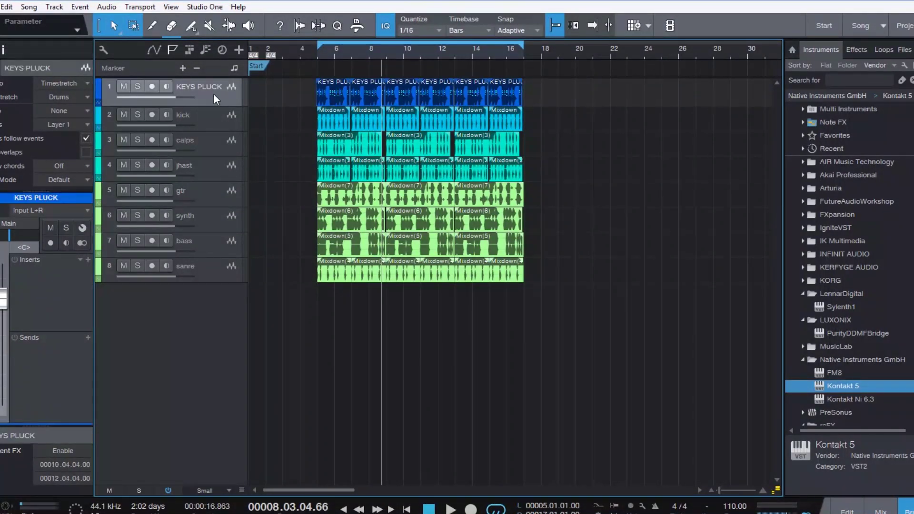
Look over the mixer's channels, buses, inserts and sends, and play the song from bar 5.
click(317, 53)
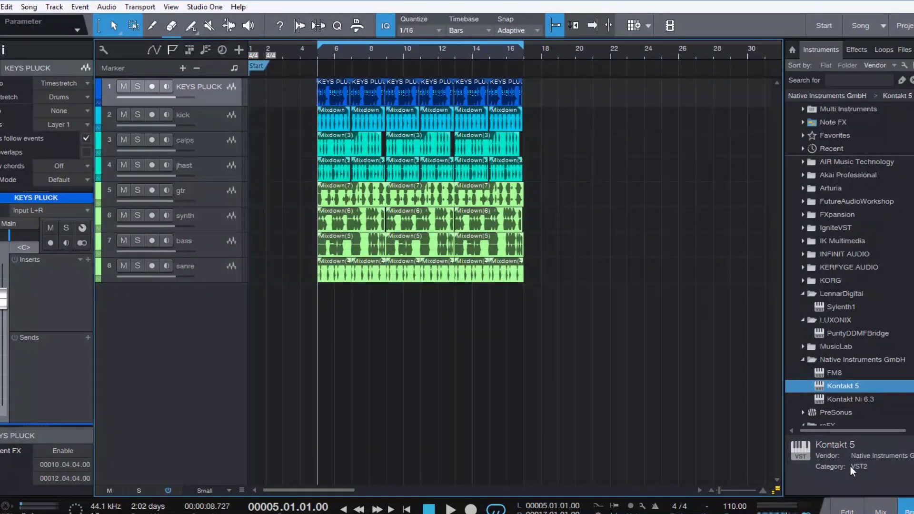
click(880, 511)
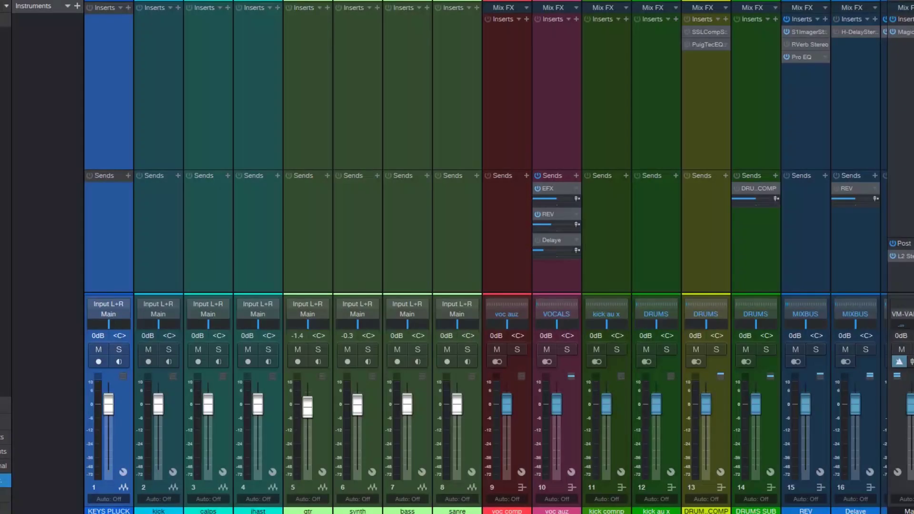
scroll(486, 257, right, 5)
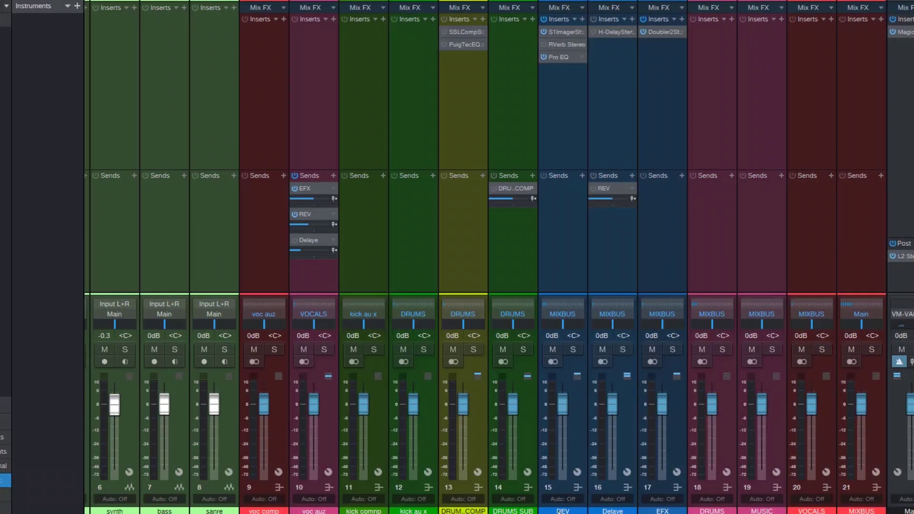
scroll(486, 257, left, 3)
key(F3)
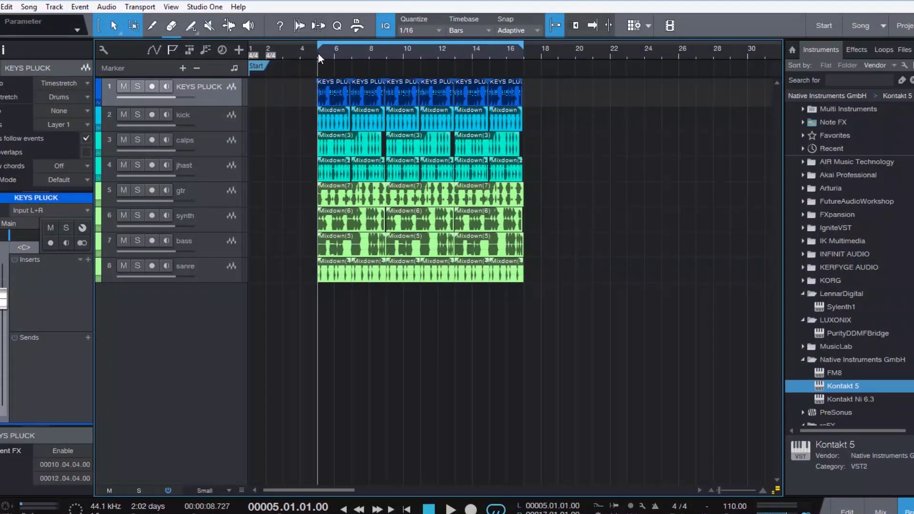
key(space)
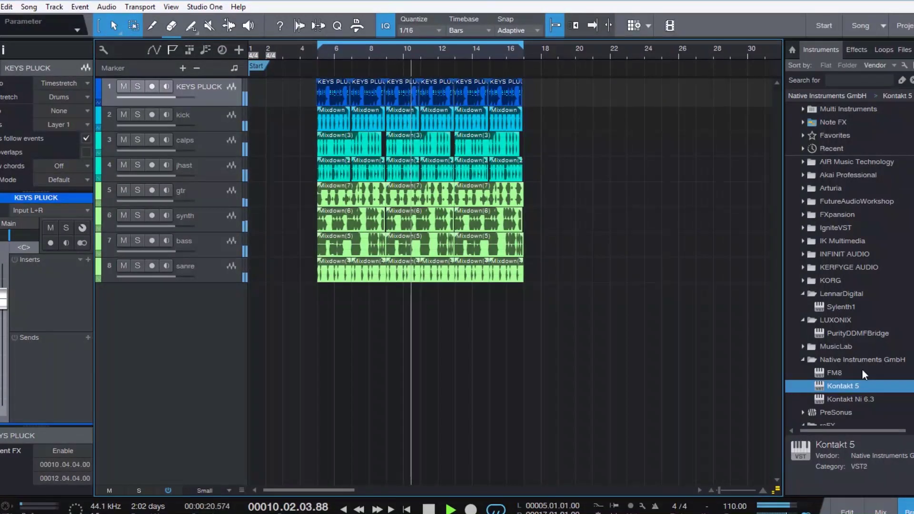
Insert the WLM Meter Stereo plug-in on the Main output channel.
click(879, 510)
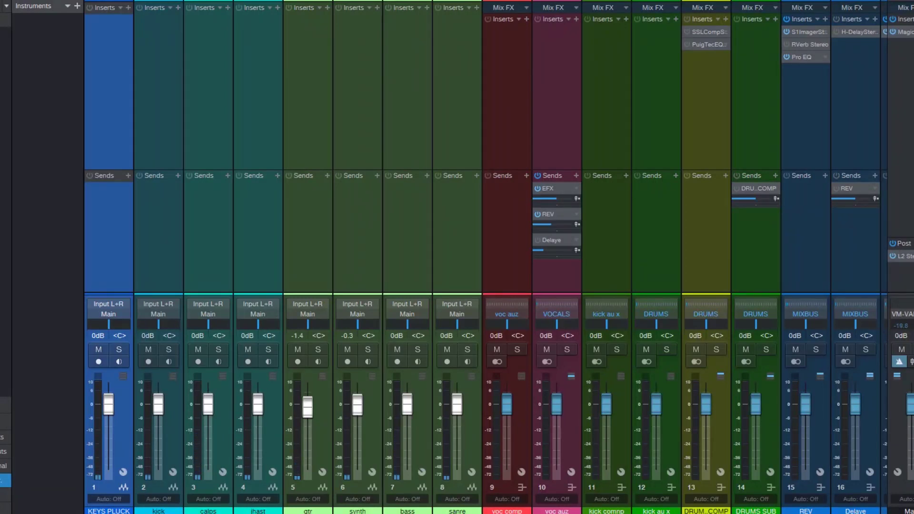
click(824, 19)
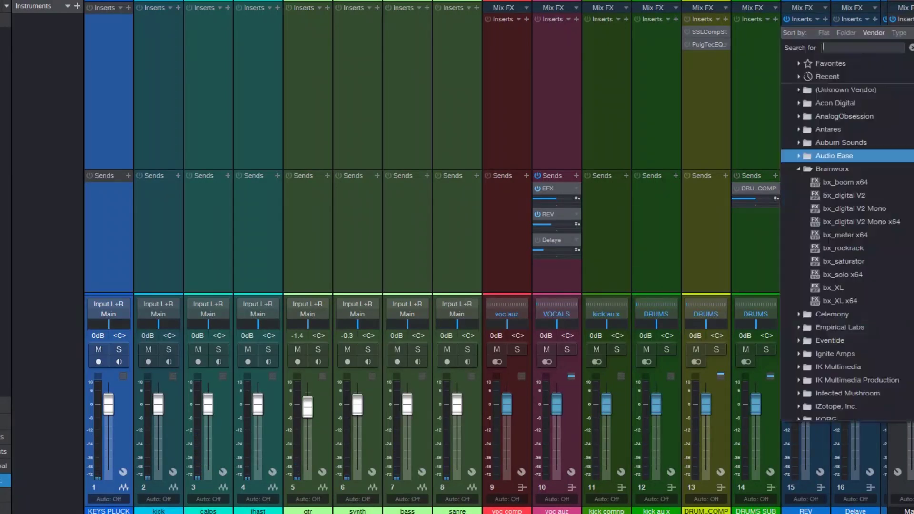
text(wlm)
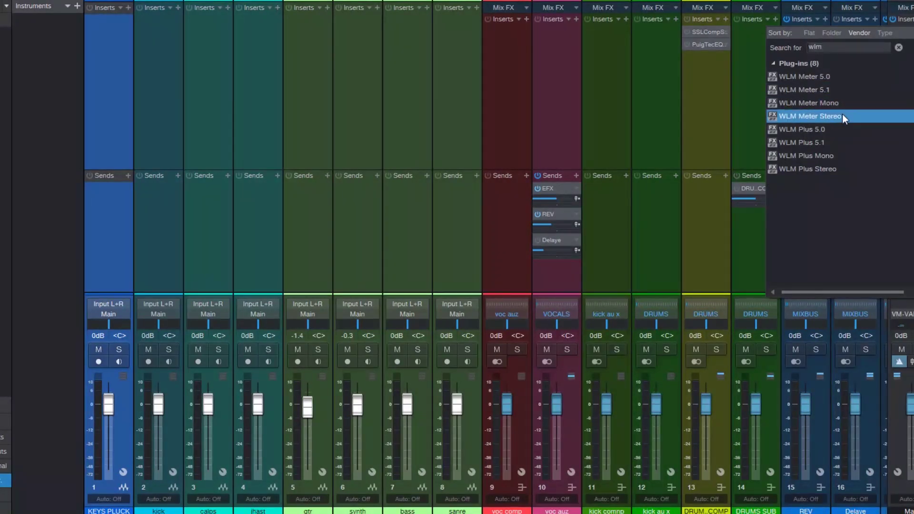
click(838, 116)
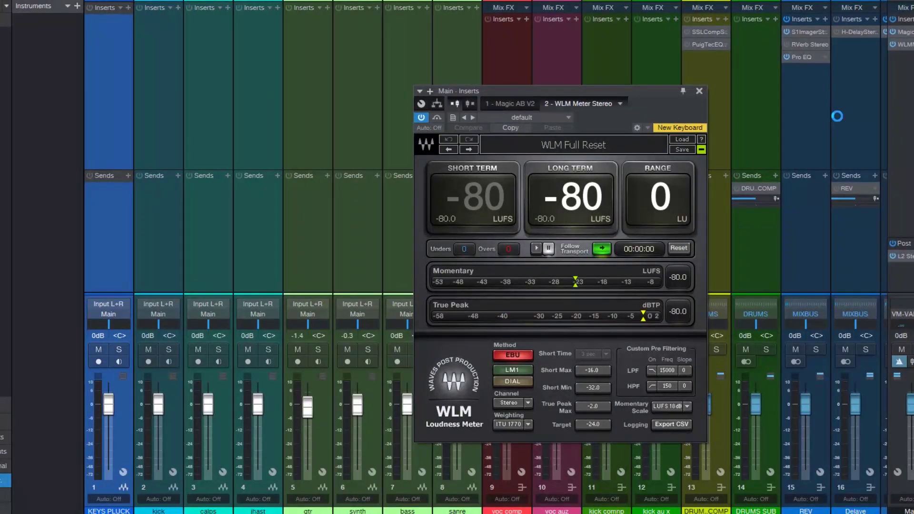
Play the mix to measure its loudness with the WLM meter, and check the L2 limiter on the Main channel's post-fader slot.
key(space)
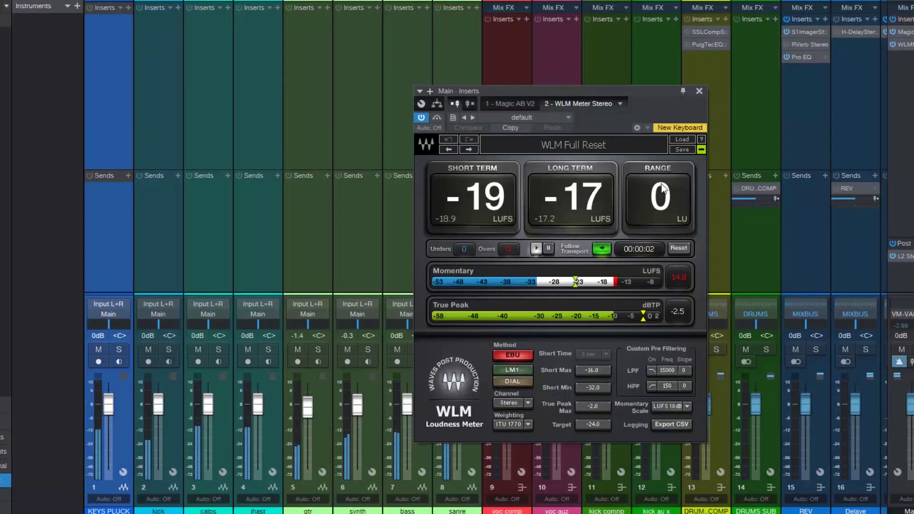
click(910, 257)
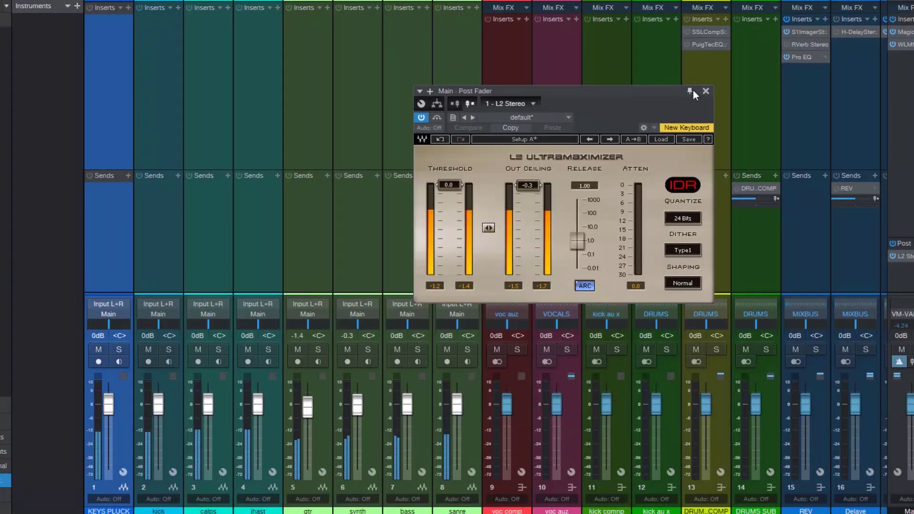
click(706, 91)
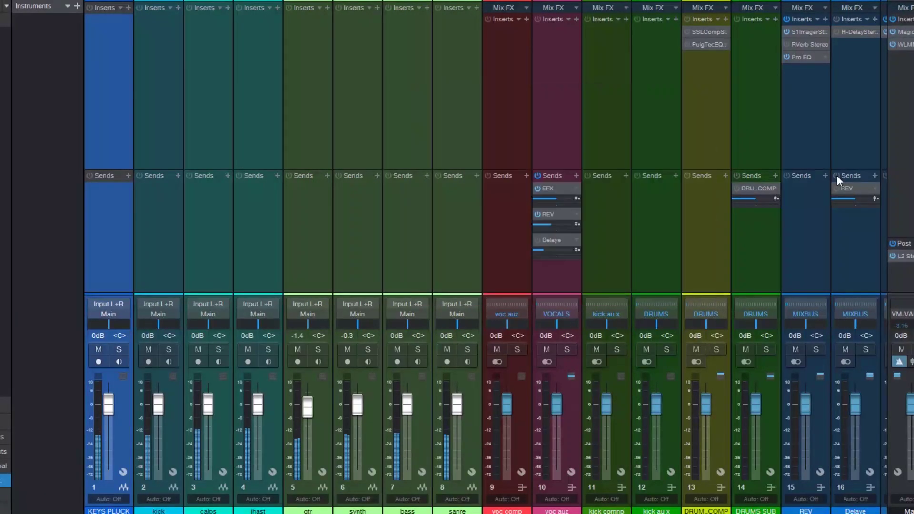
click(909, 45)
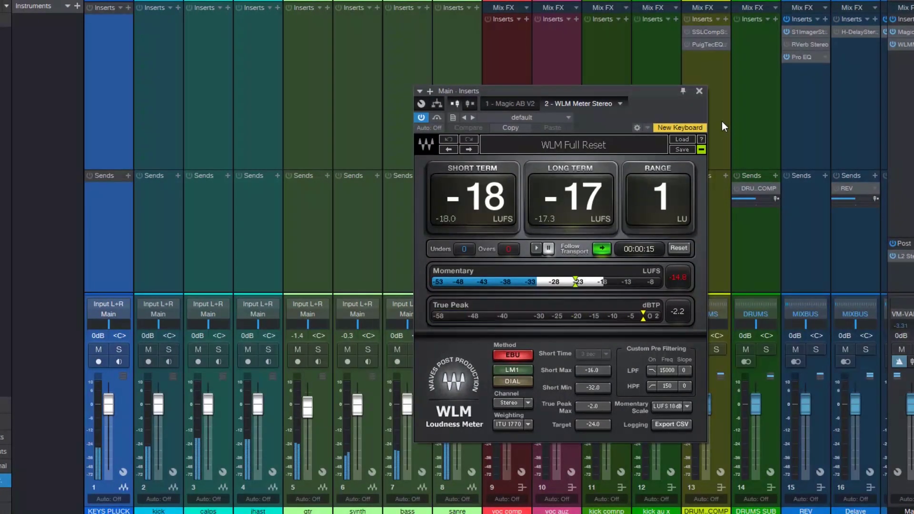
click(699, 91)
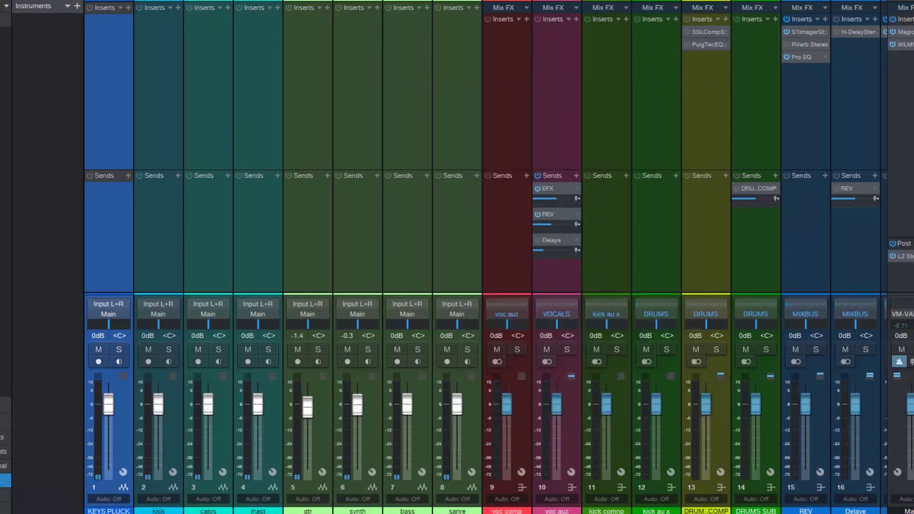
Open Magic AB V2 on the Main channel and play the mix from about bar 6 in the arrangement.
click(905, 32)
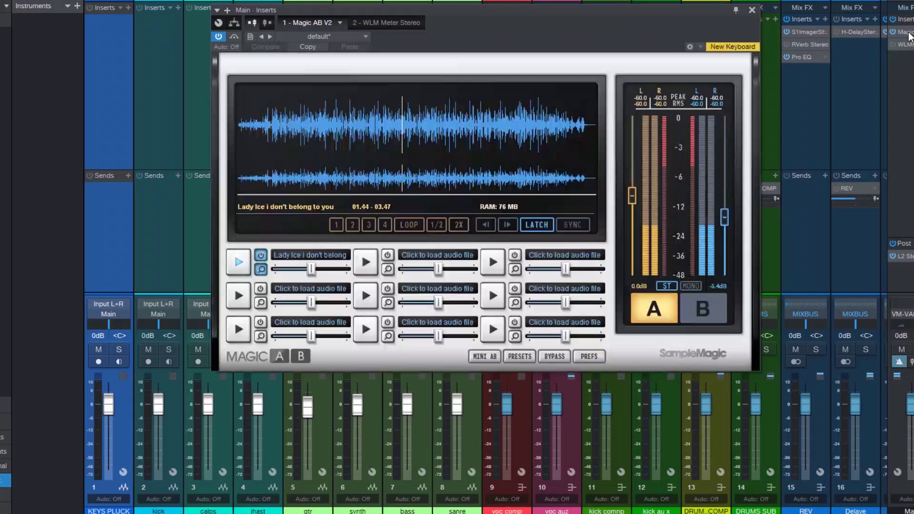
drag(715, 39, 732, 95)
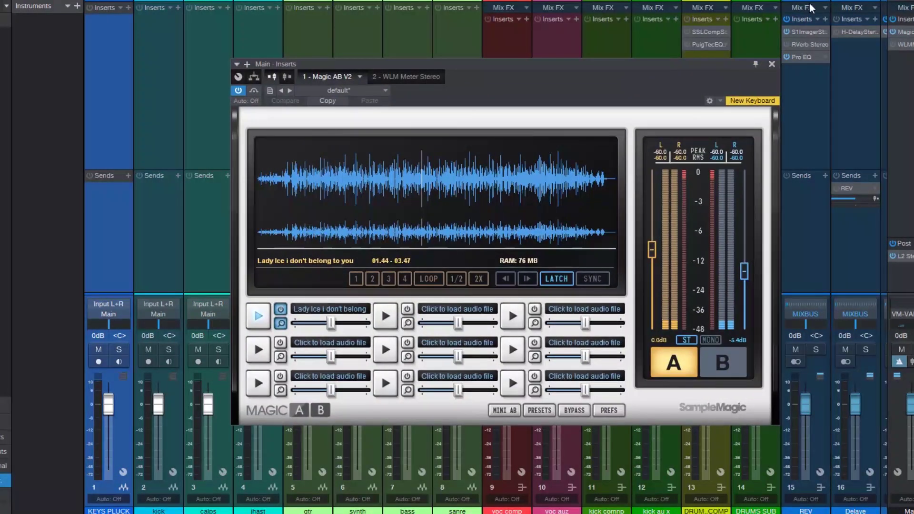
key(F3)
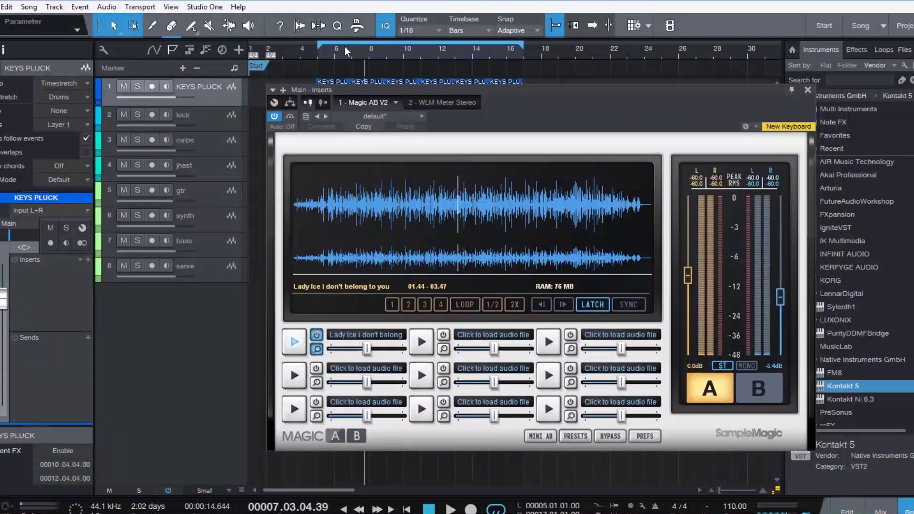
click(344, 45)
key(space)
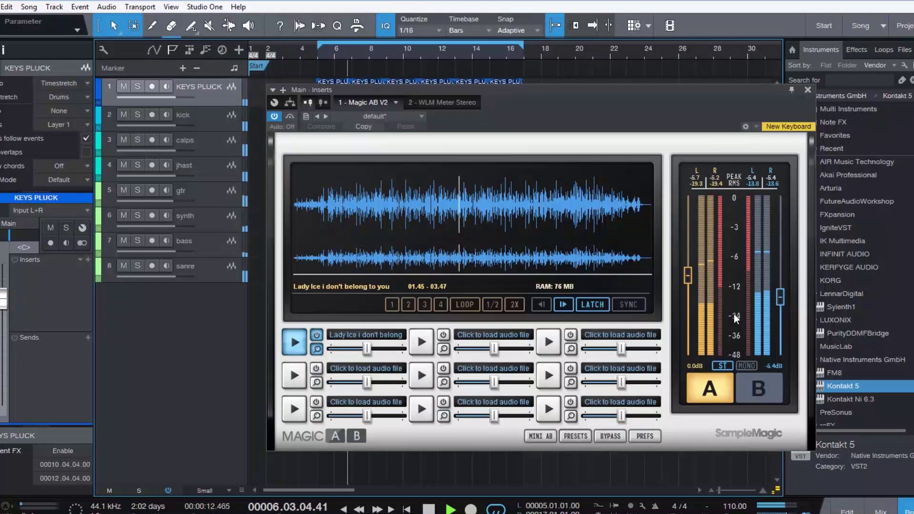
Compare the mix with the loaded reference song in Magic AB, listening to an earlier part of the reference, and close the plug-in on source A.
click(752, 386)
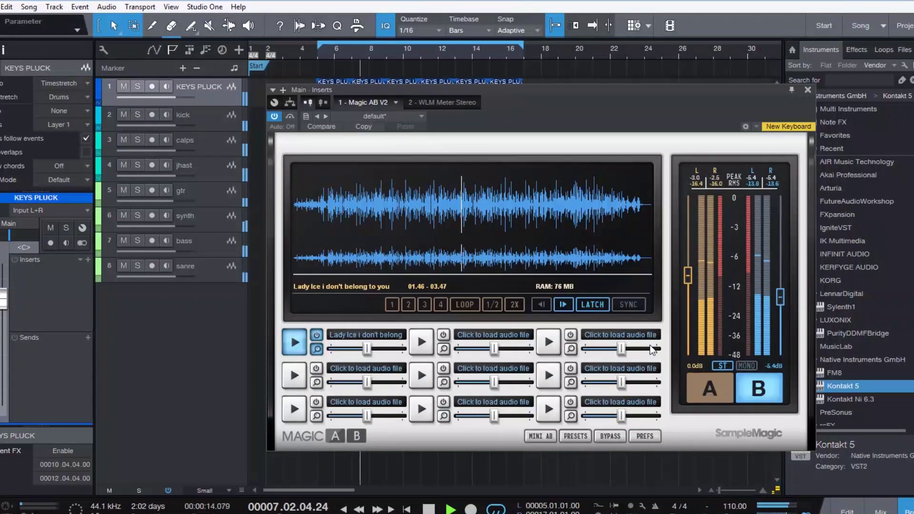
click(380, 200)
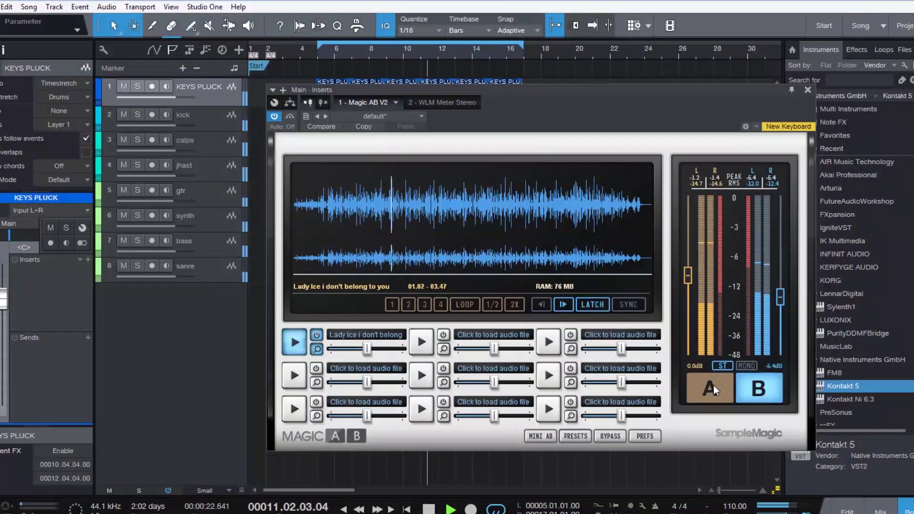
key(space)
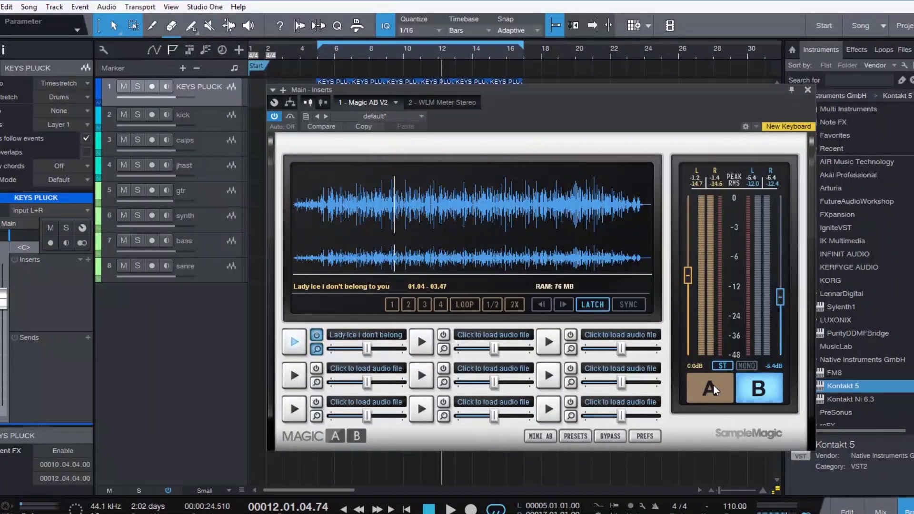
key(space)
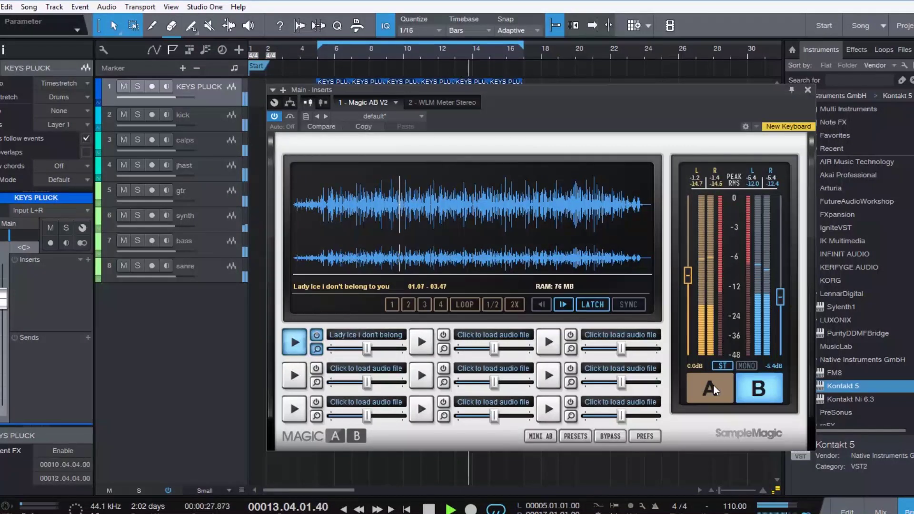
click(713, 384)
key(space)
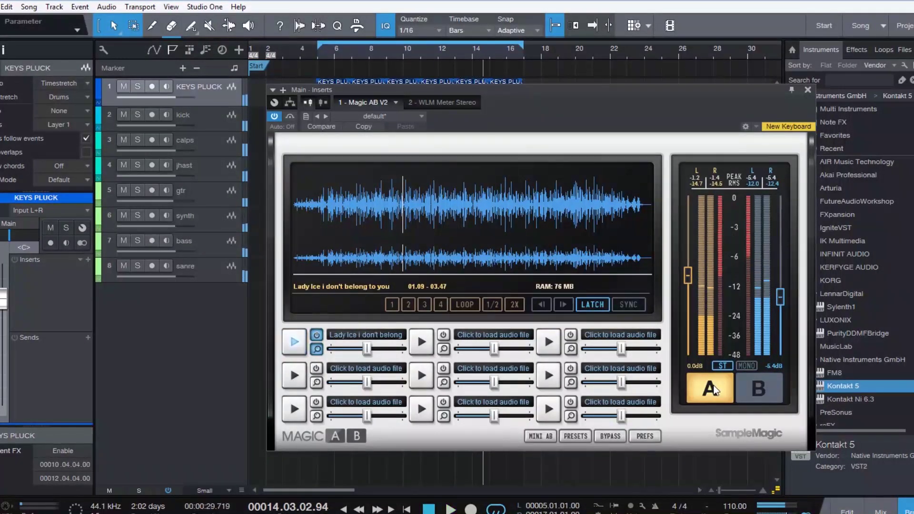
click(808, 90)
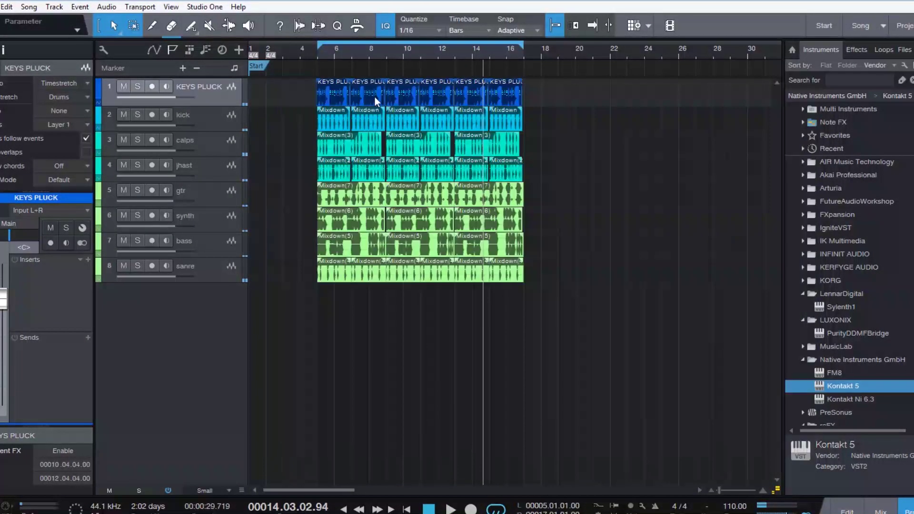
Go through the kick, calps, synth, bass and sanre tracks one after another.
click(218, 129)
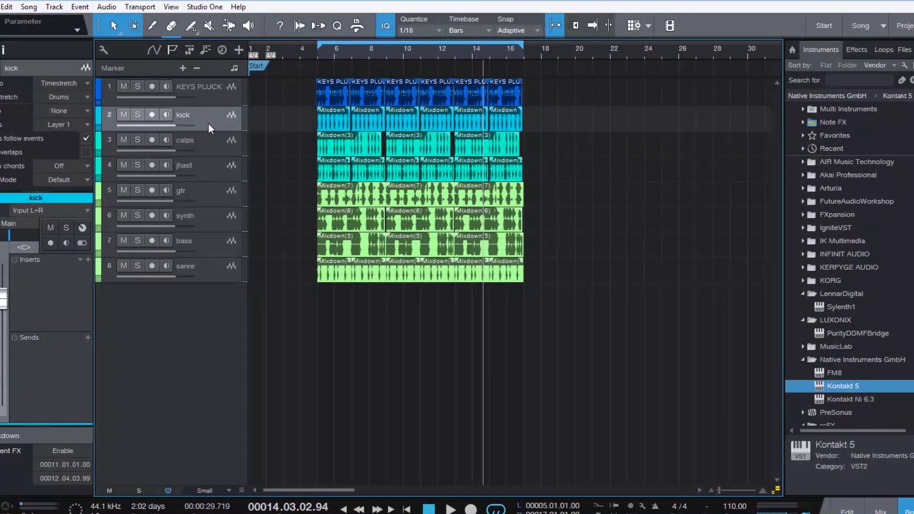
click(215, 142)
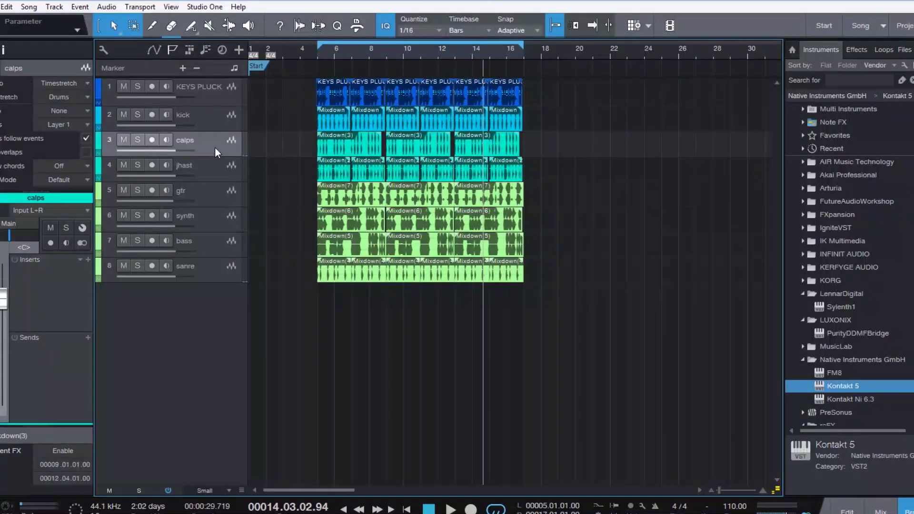
click(210, 215)
click(210, 243)
click(212, 272)
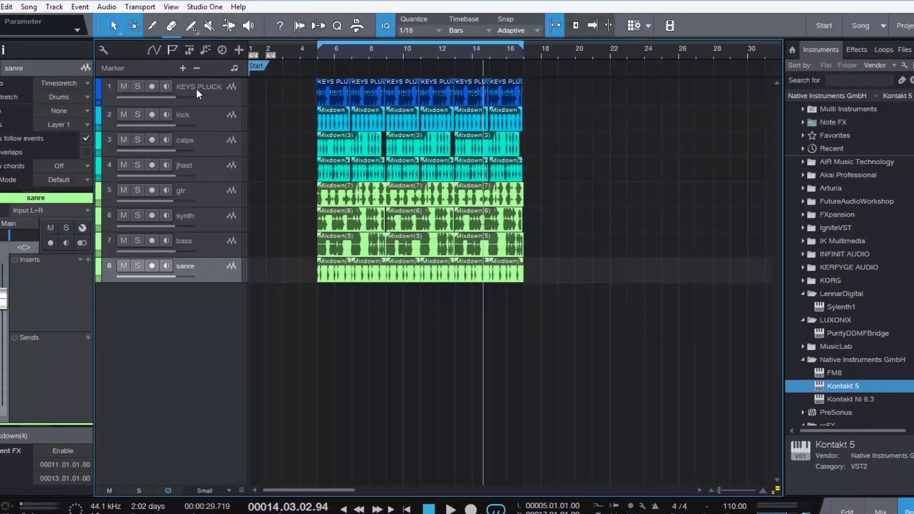
Play the song from bar 5 and select the synth track.
click(311, 55)
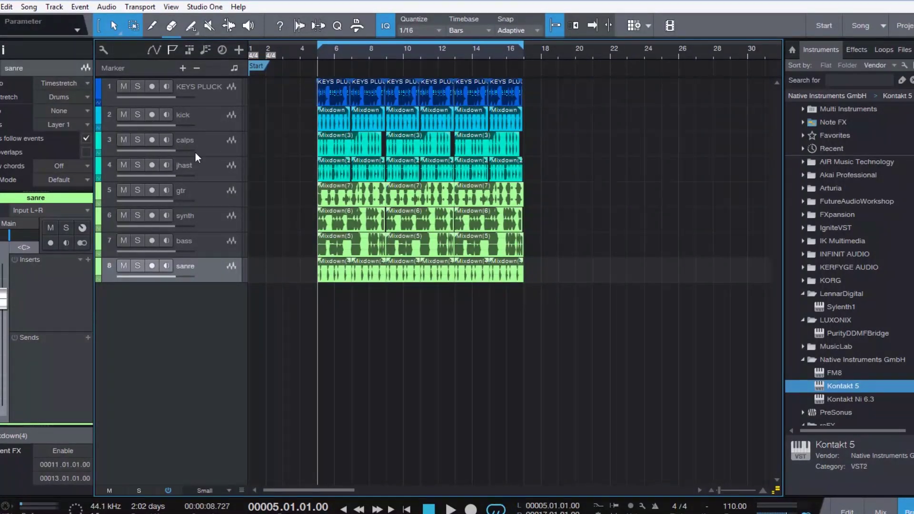
key(space)
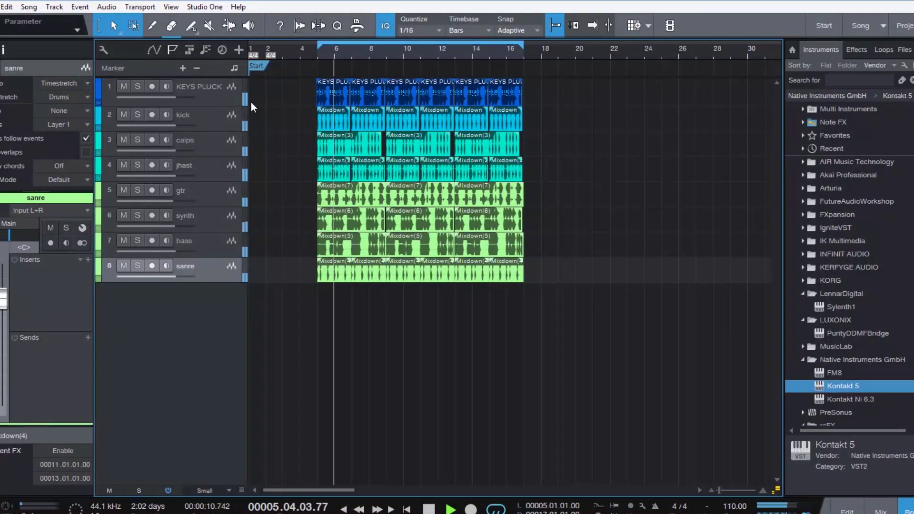
click(210, 220)
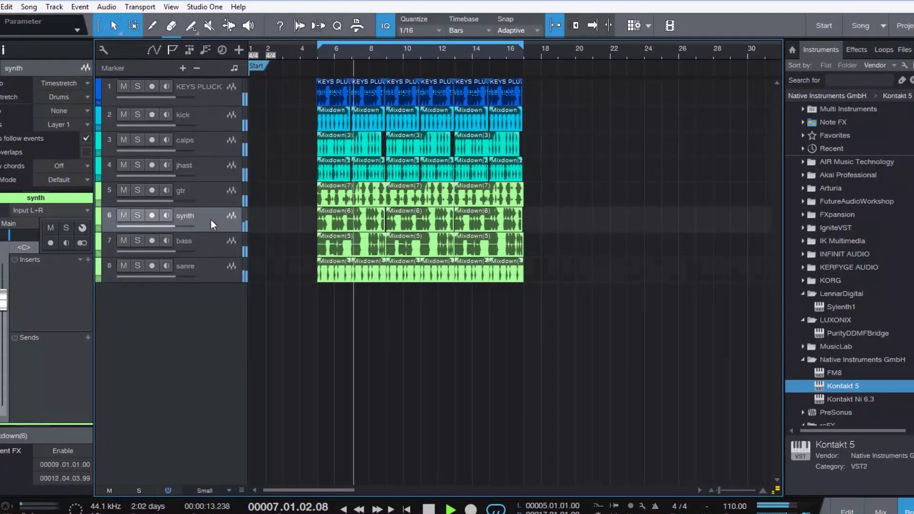
Lower the synth track's volume to about -1.2 dB while the song plays.
click(124, 216)
drag(10, 291, 4, 301)
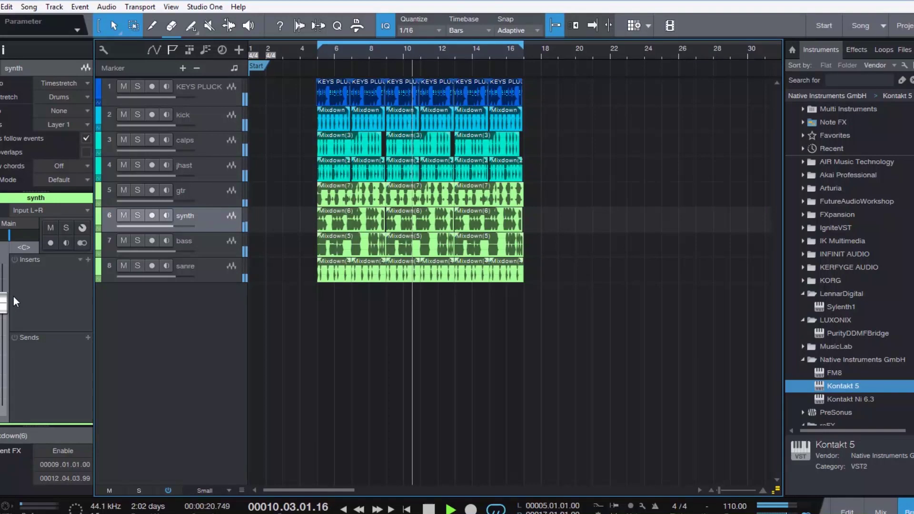
click(212, 90)
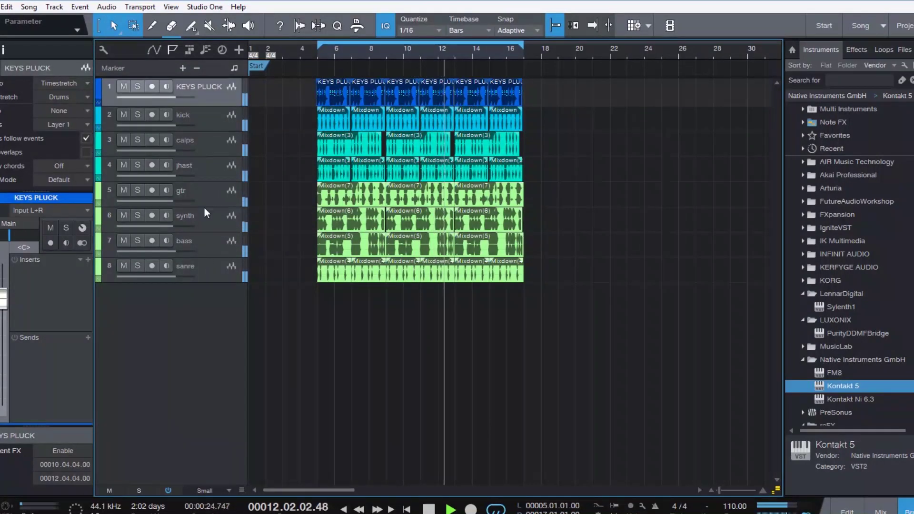
Check the calps track by muting and unmuting it during playback, and trim its volume to about -0.3 dB.
click(190, 145)
click(123, 139)
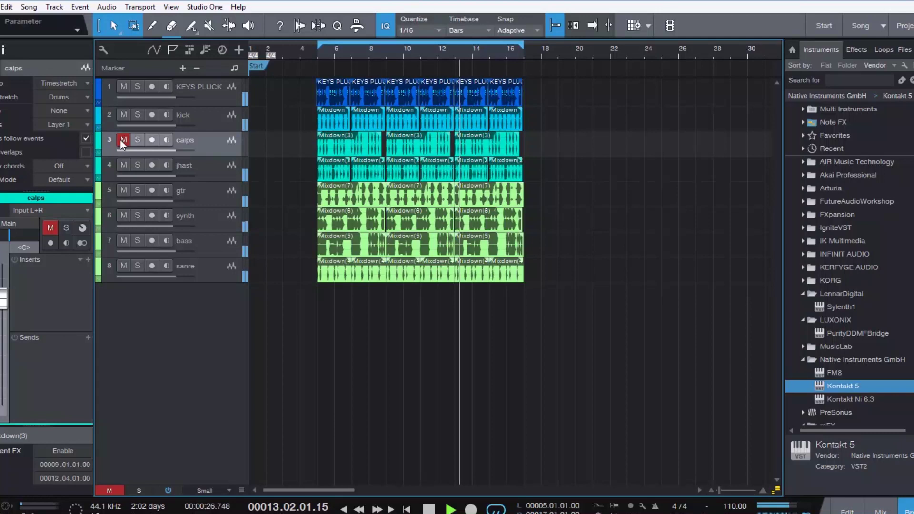
click(123, 140)
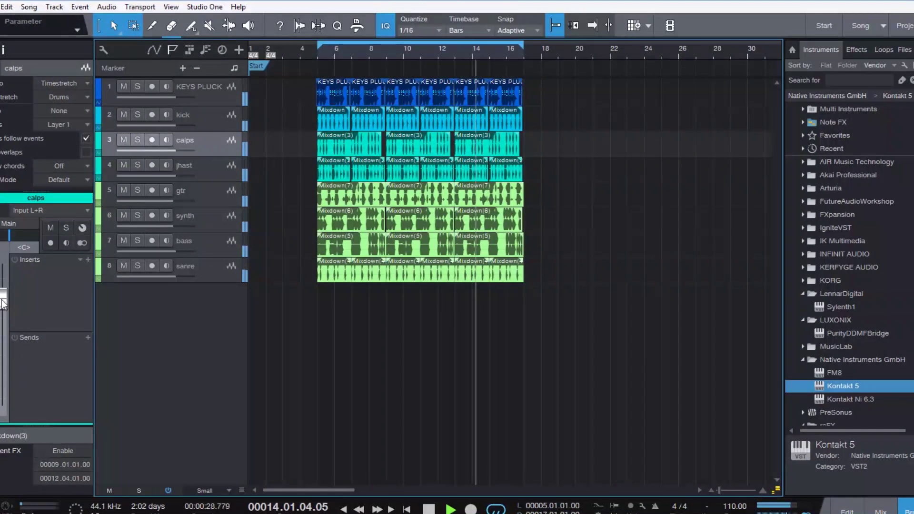
click(113, 269)
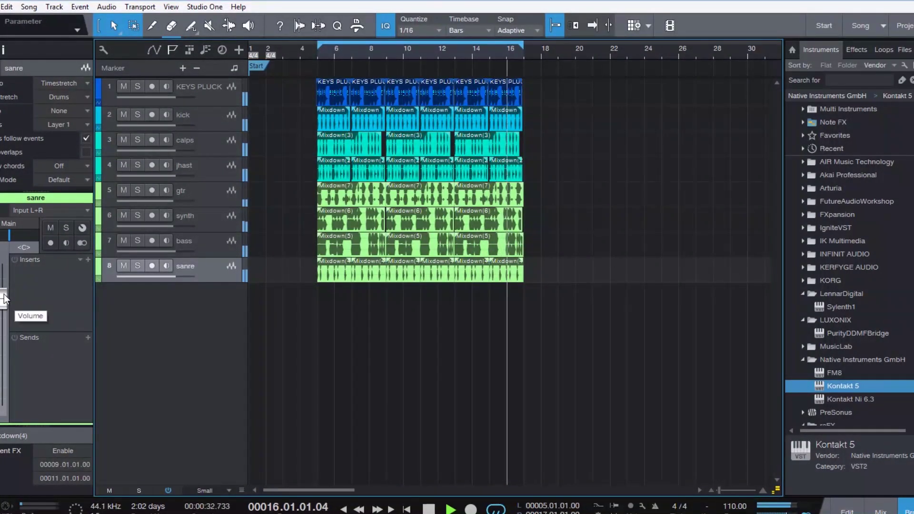
click(214, 140)
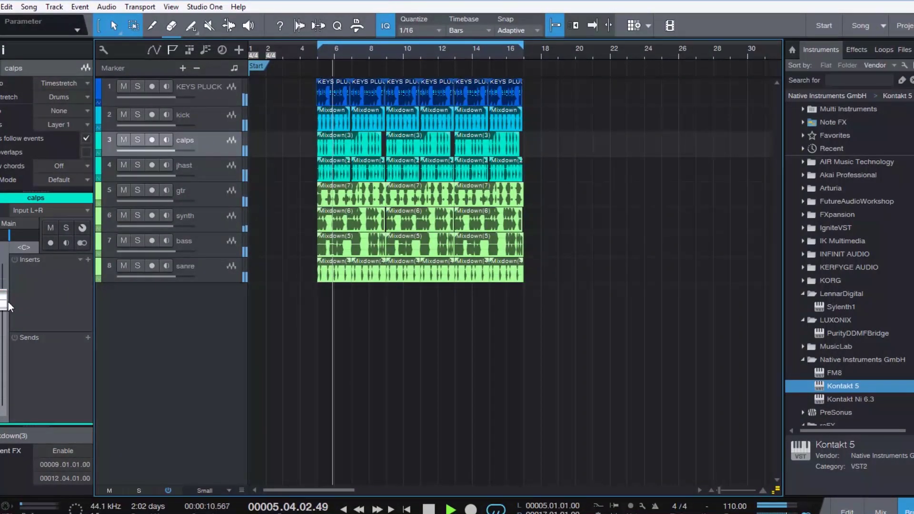
Lower the gtr track's volume to about -1.1 dB and stop playback.
click(210, 198)
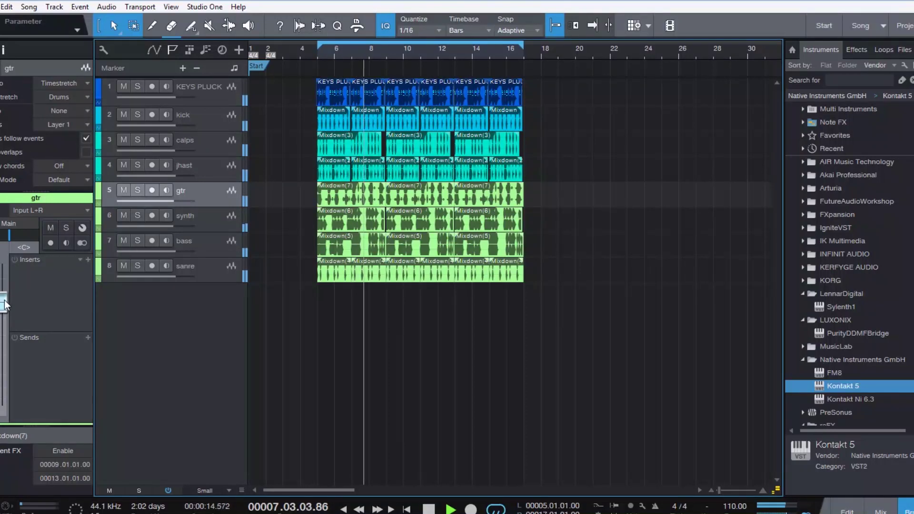
key(space)
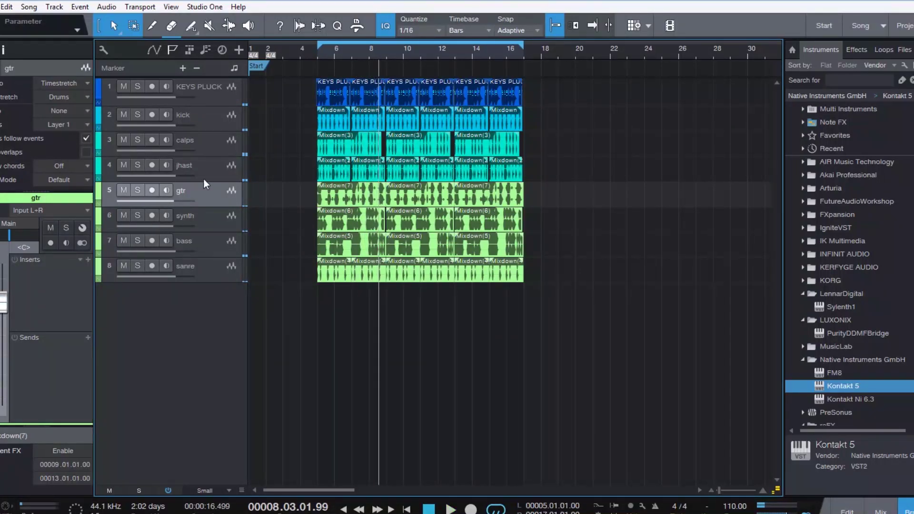
Solo the KEYS PLUCK track, play a short passage of it alone, and remove the solo.
click(209, 145)
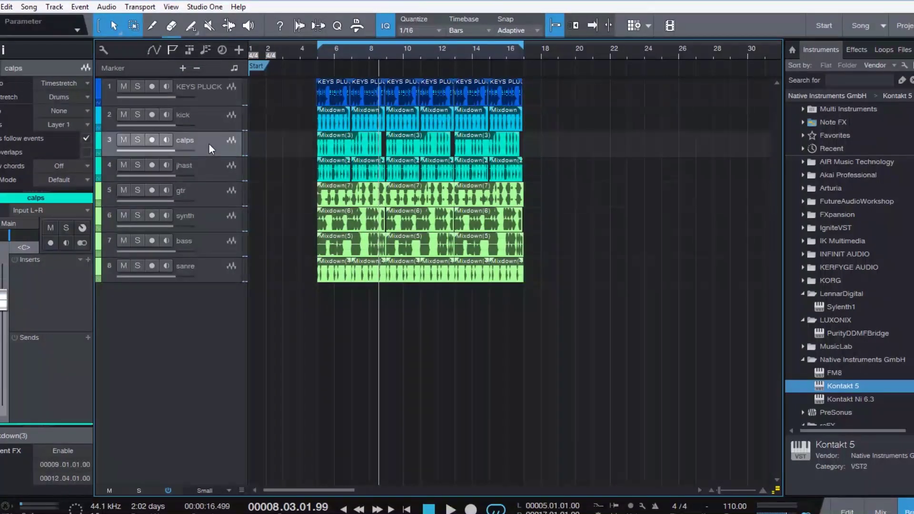
click(202, 221)
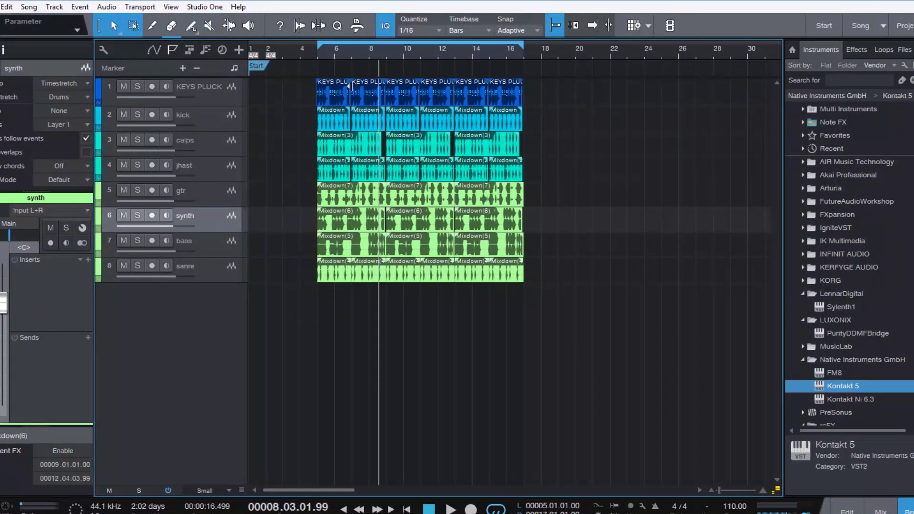
click(188, 96)
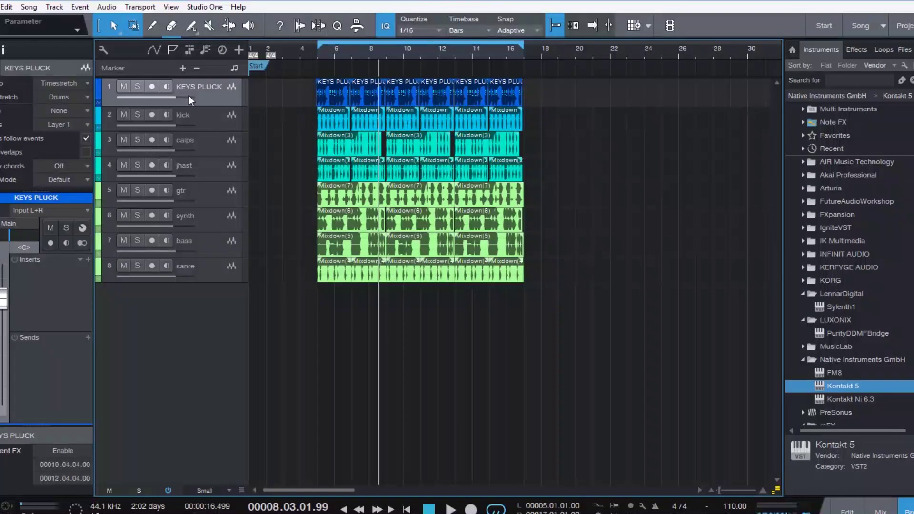
click(138, 88)
key(space)
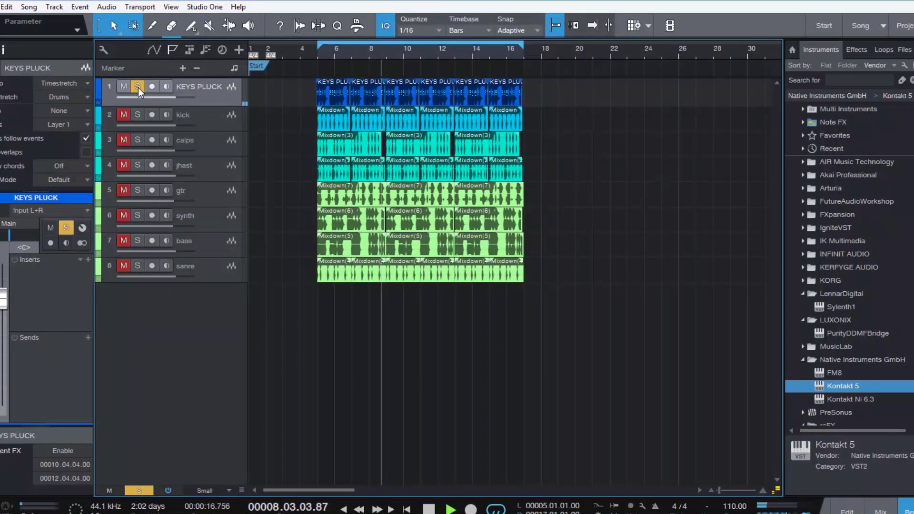
key(space)
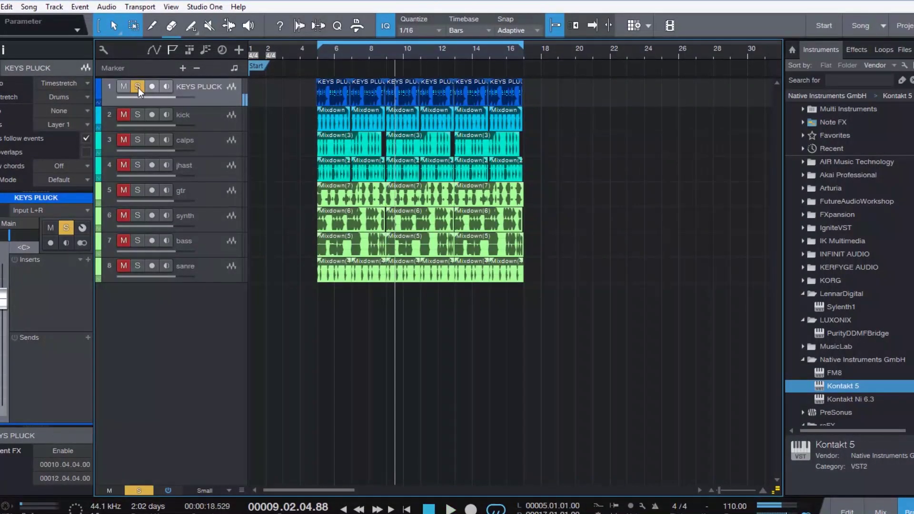
click(138, 87)
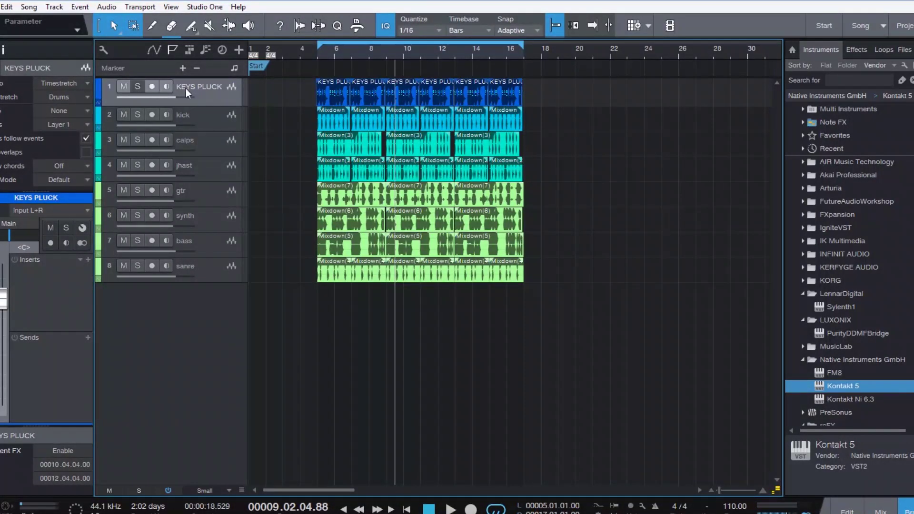
Select the KEYS PLUCK track and return the playhead to bar 5.
click(203, 222)
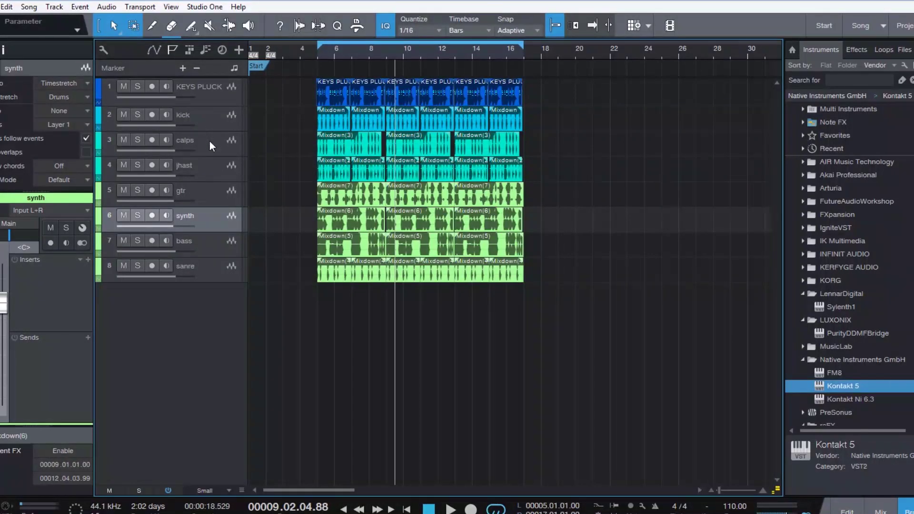
click(155, 92)
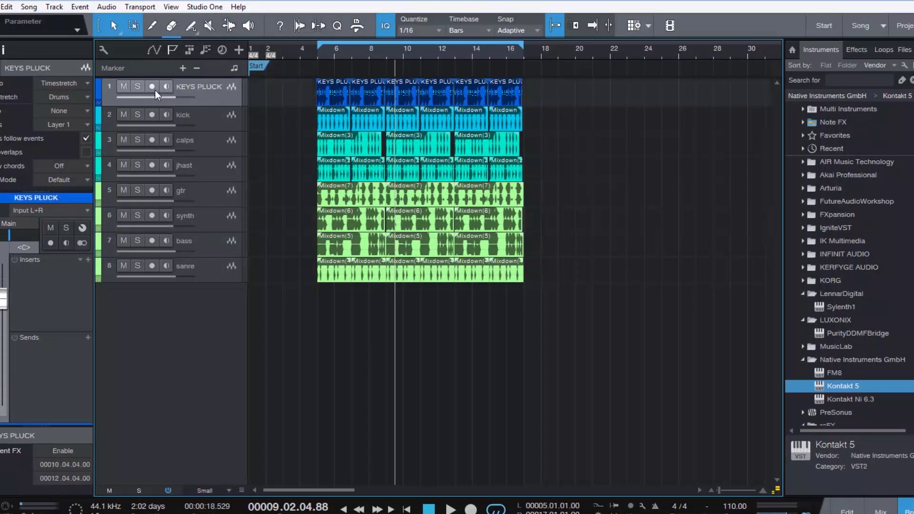
click(321, 50)
click(318, 50)
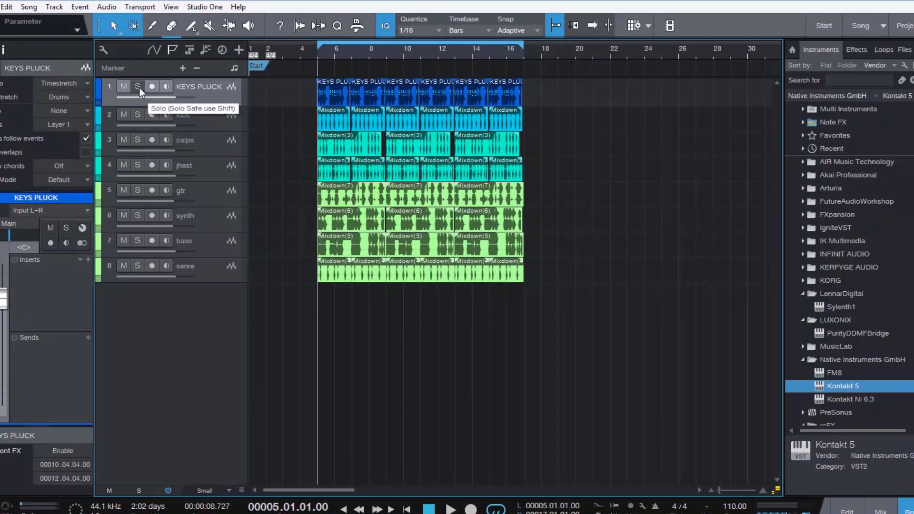
Solo the bass and KEYS PLUCK tracks together, play them briefly from bar 5, and clear all solos.
click(204, 121)
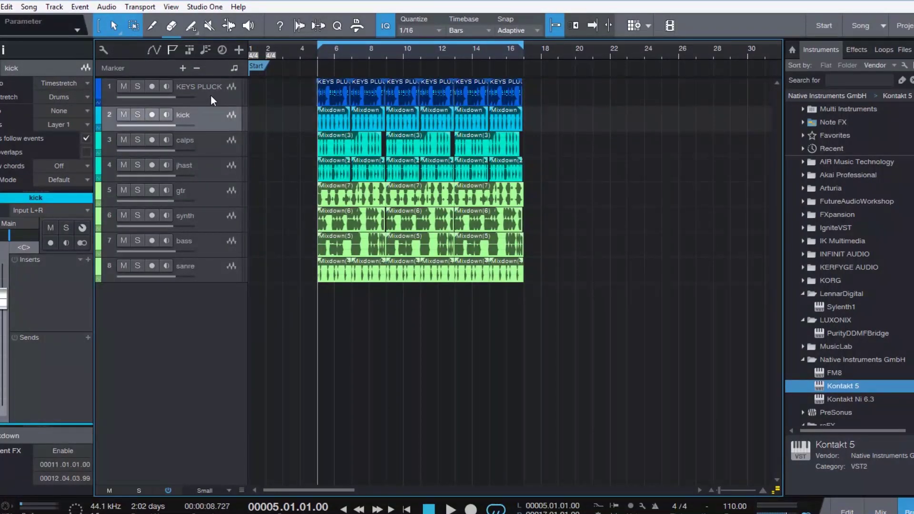
click(209, 94)
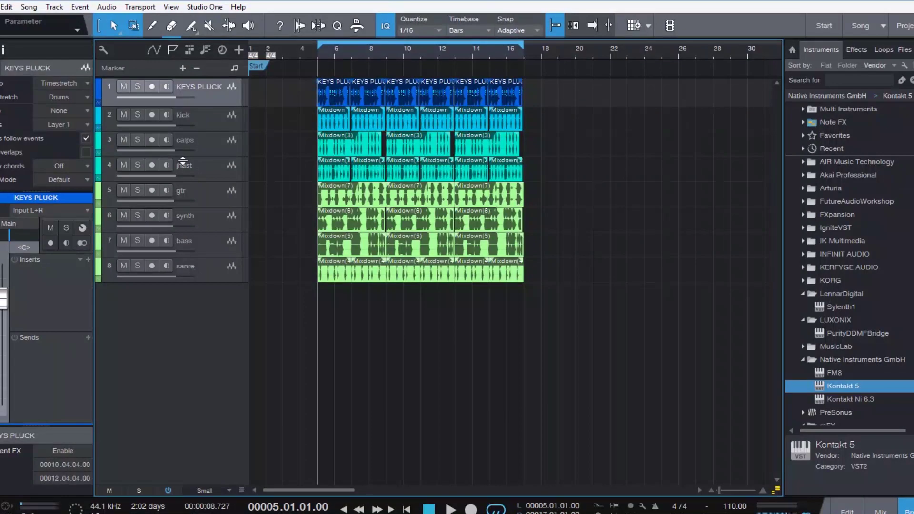
click(138, 241)
click(136, 88)
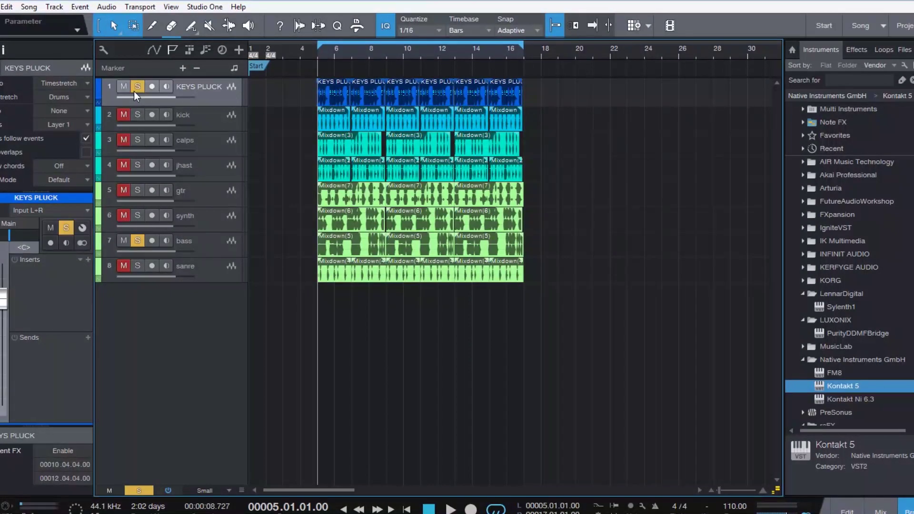
key(space)
key(space)
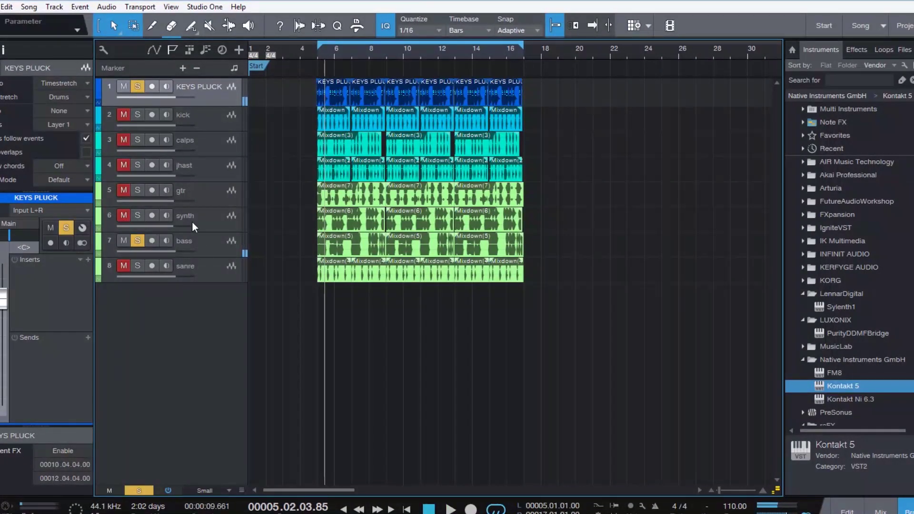
click(207, 246)
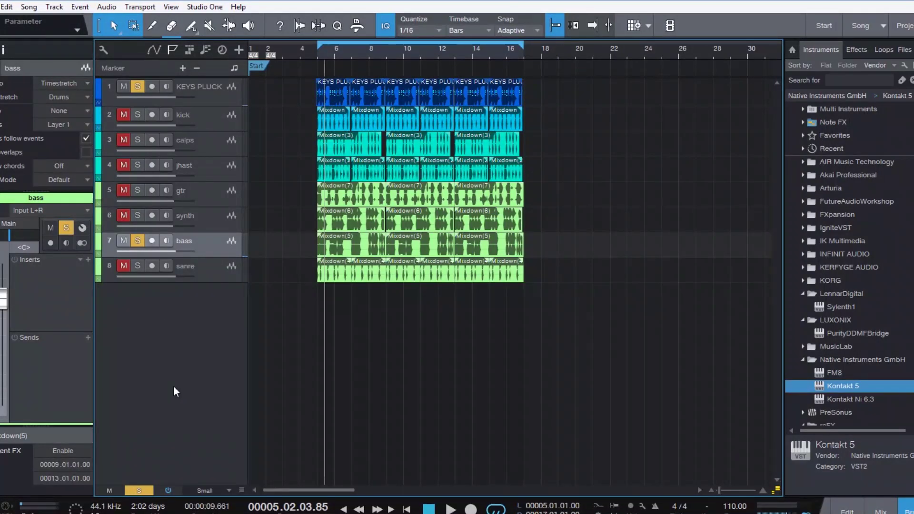
click(143, 489)
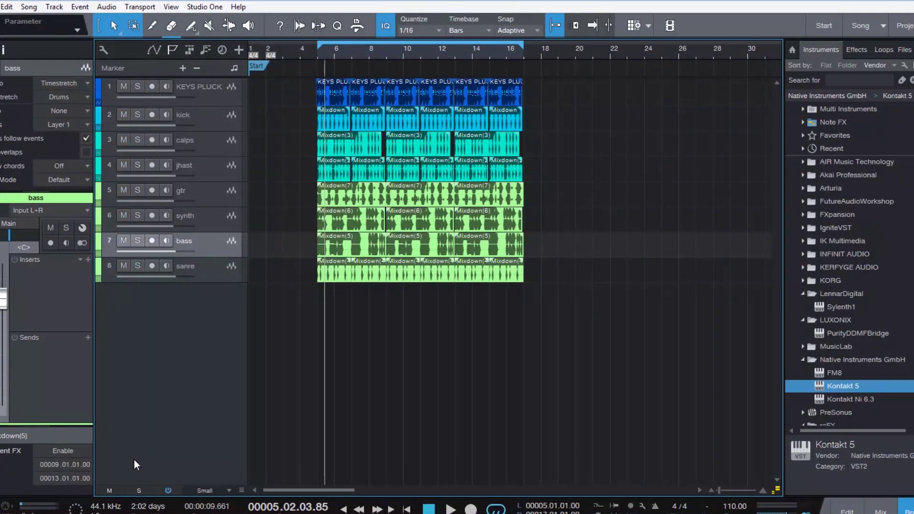
Try muting the calps, jhast, gtr, synth and sanre tracks, and unmute them all again.
click(167, 95)
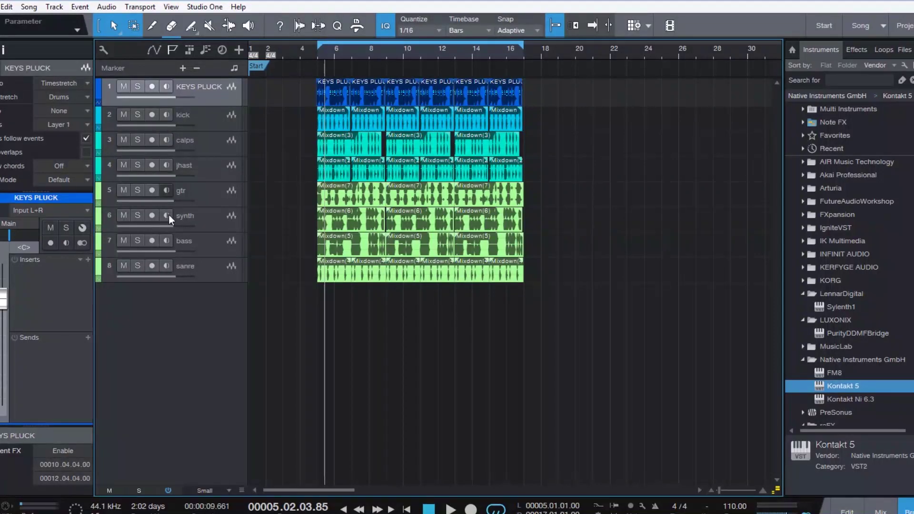
click(124, 216)
click(124, 266)
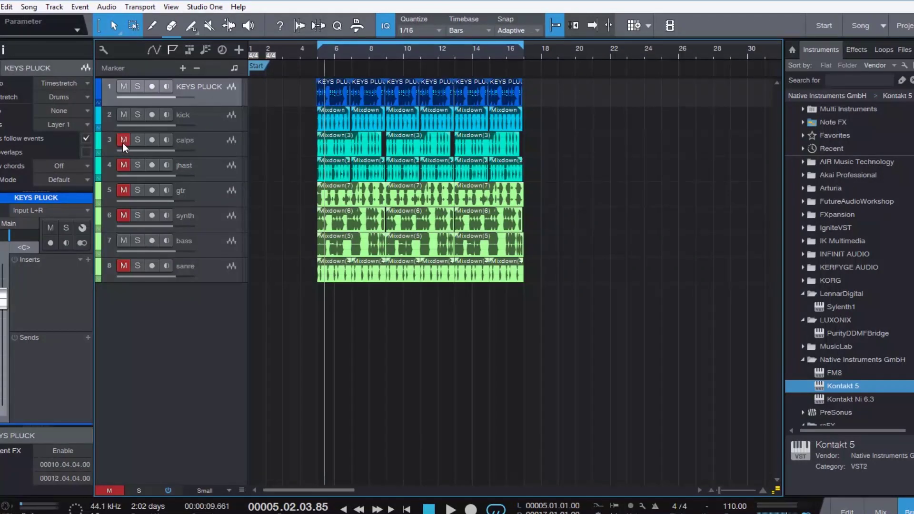
click(123, 241)
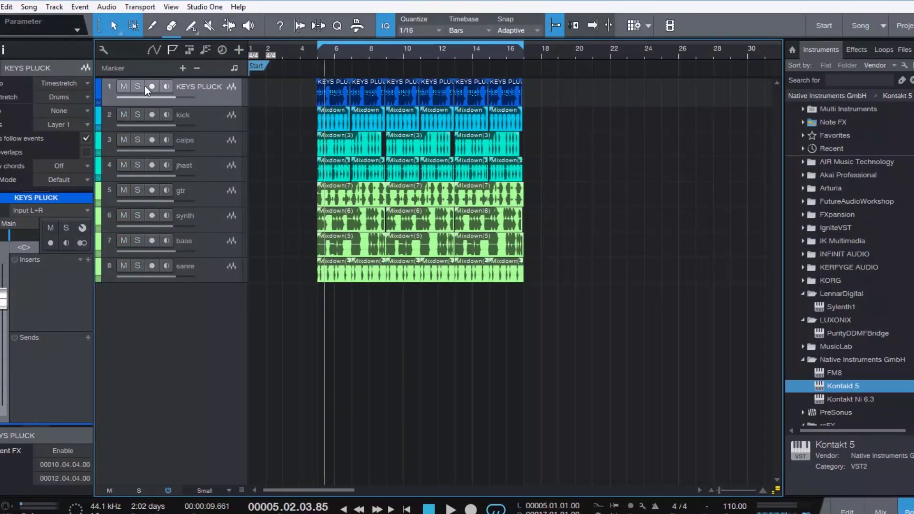
Go through the tracks from kick to sanre one by one in the track list.
click(209, 119)
click(210, 143)
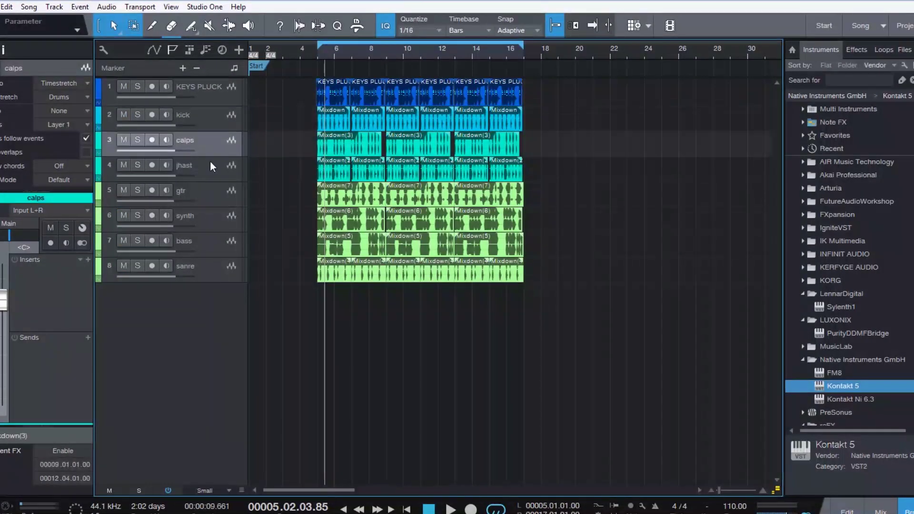
click(209, 168)
click(210, 203)
click(210, 227)
click(208, 247)
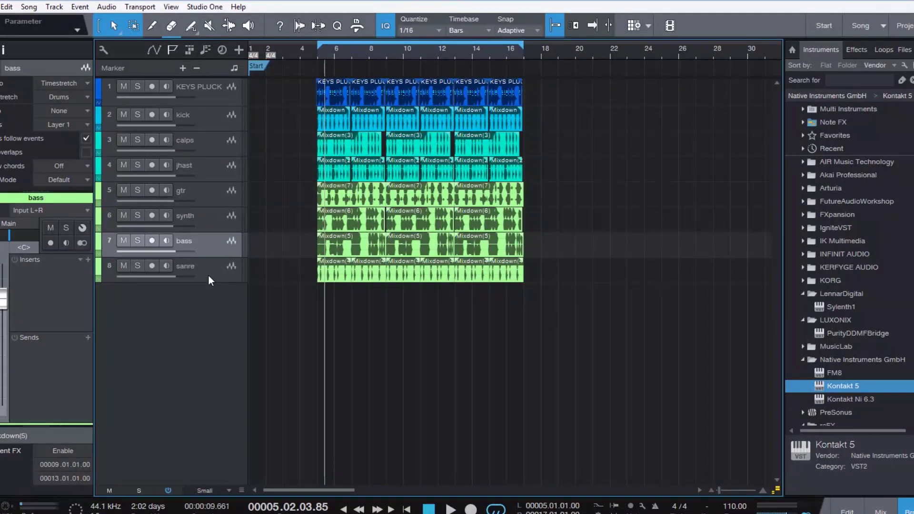
click(208, 274)
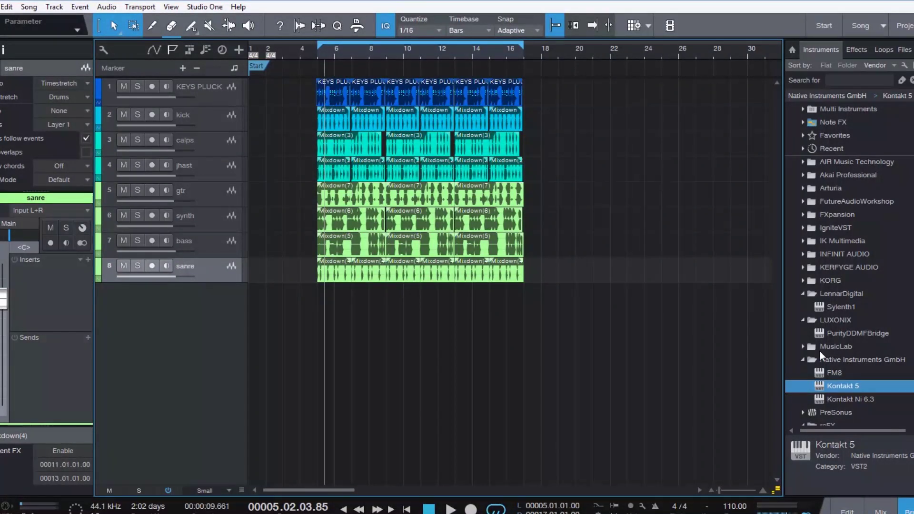
Open the mixer at the bus and effects channels and make the fader section taller.
click(880, 510)
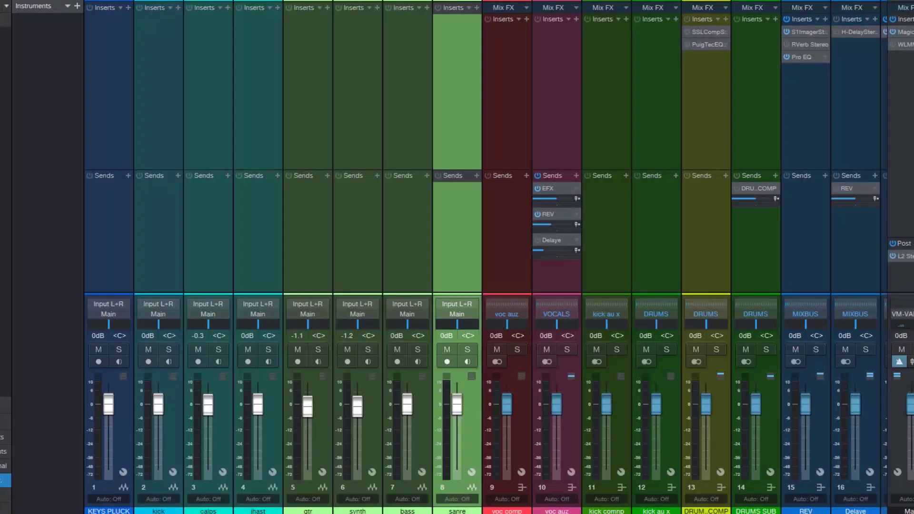
scroll(533, 338, right, 5)
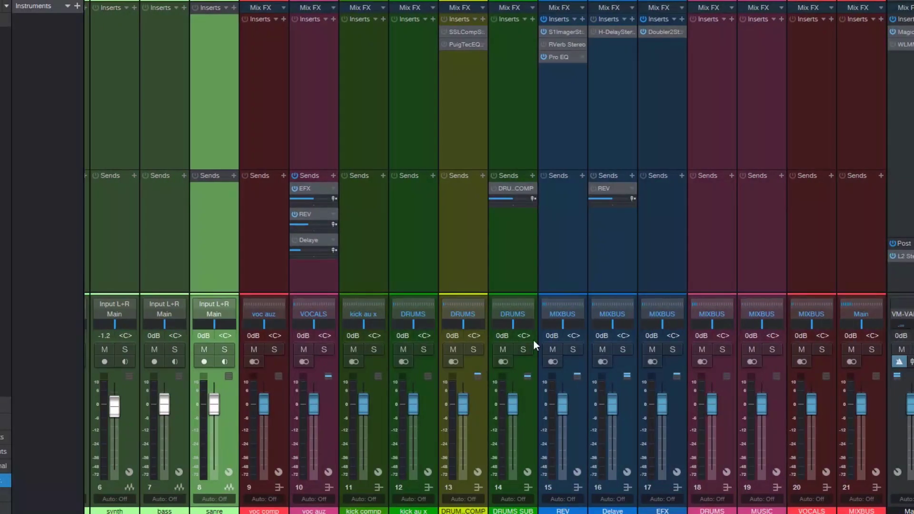
drag(498, 293, 497, 255)
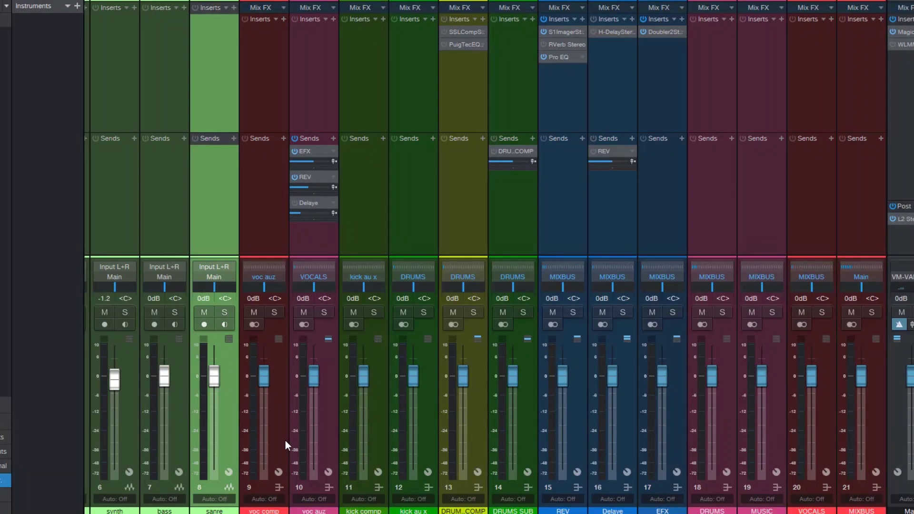
Go through the mixer's bus and effects channels one by one, from the vocal auxiliaries to MIXBUS, examining their output routing.
click(321, 428)
click(275, 428)
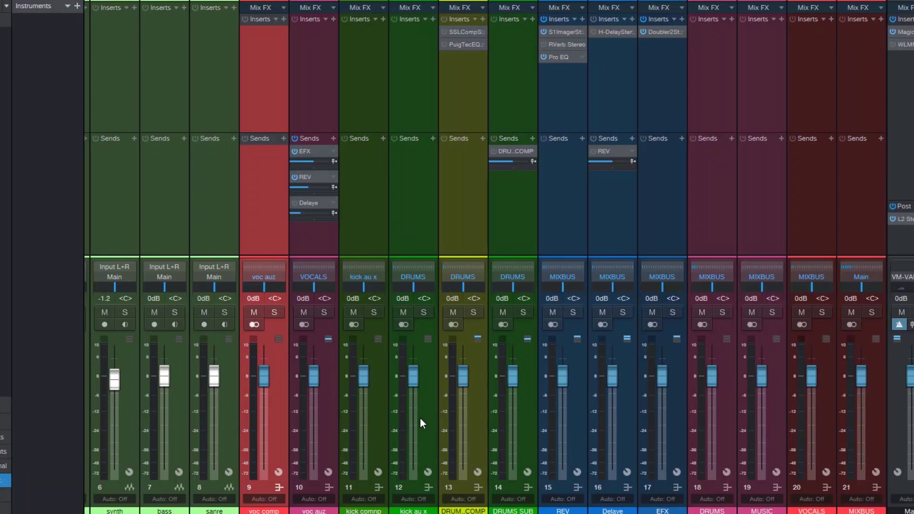
click(522, 420)
click(471, 426)
click(516, 423)
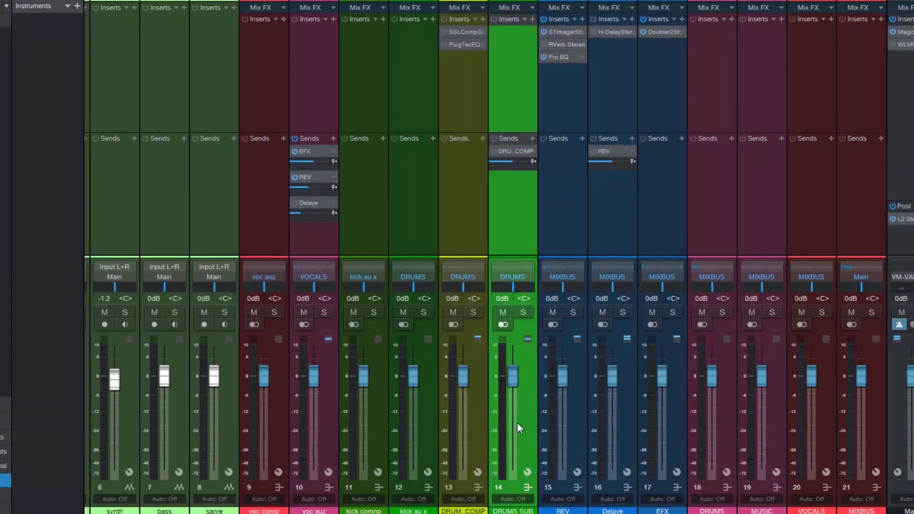
click(578, 423)
click(611, 422)
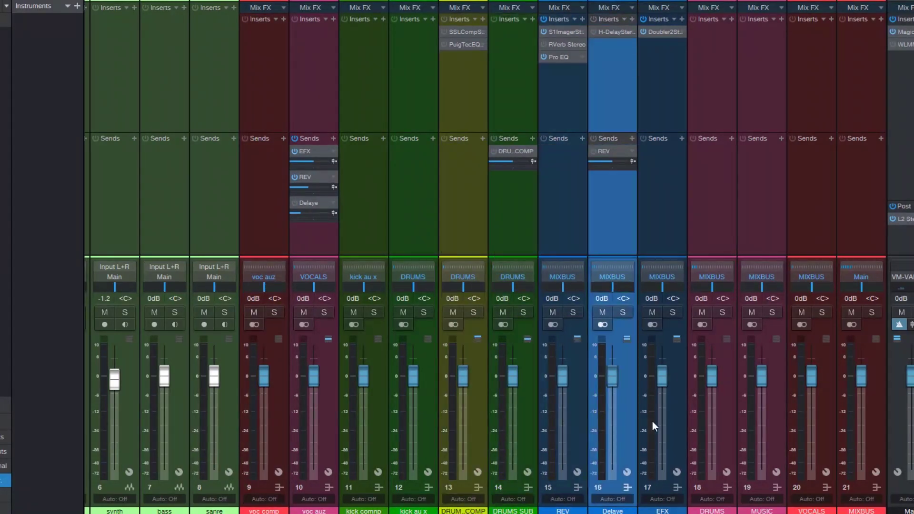
click(659, 422)
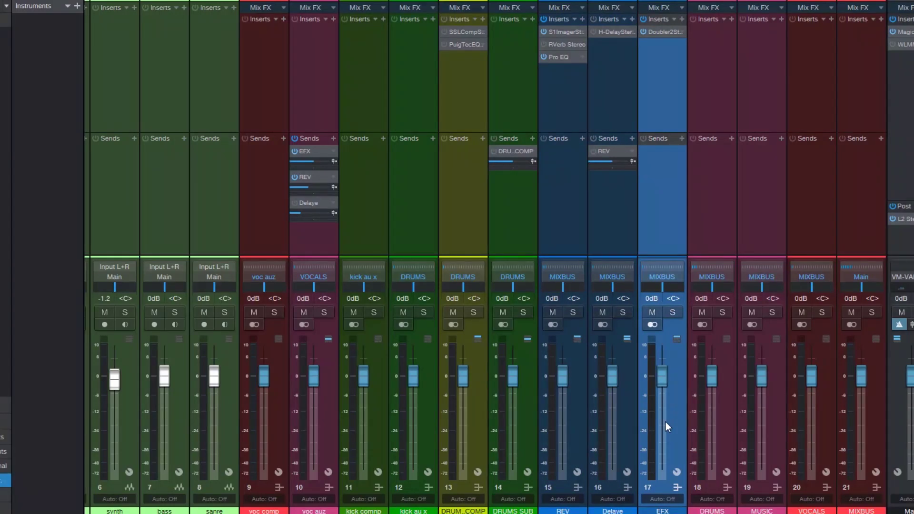
click(714, 436)
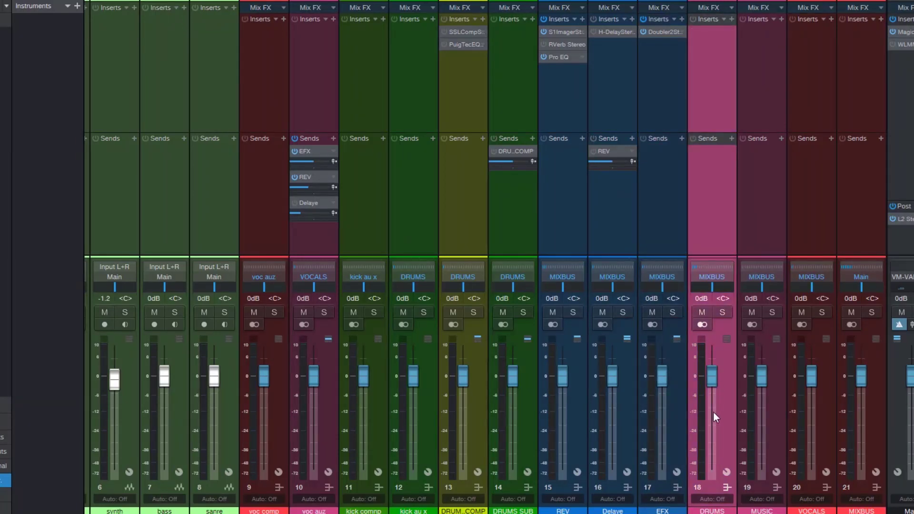
click(776, 434)
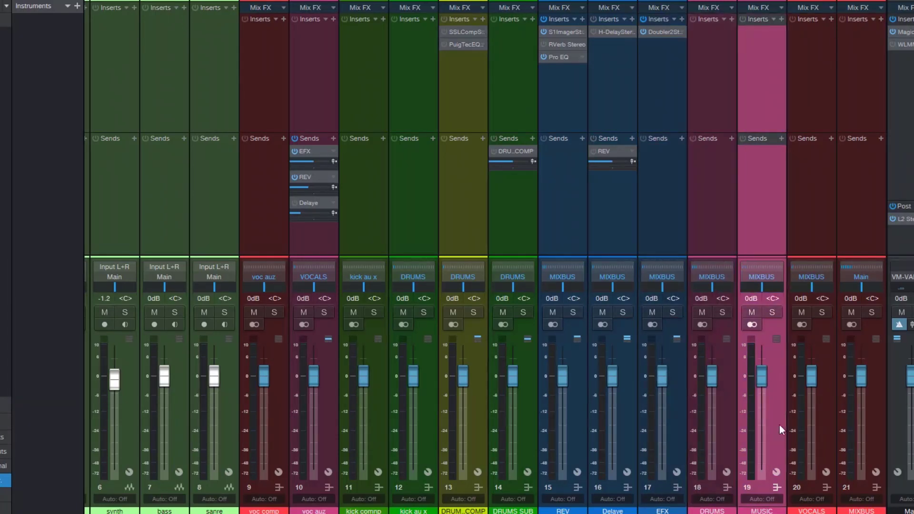
click(822, 414)
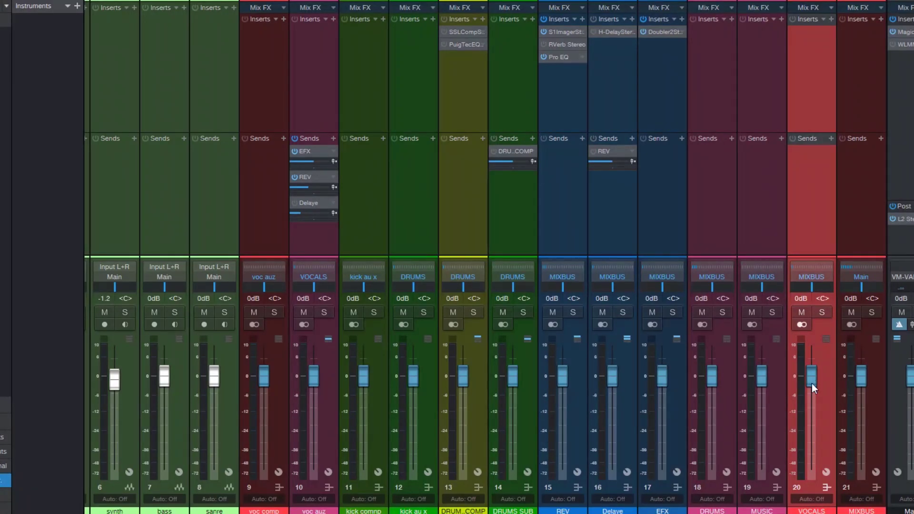
click(864, 442)
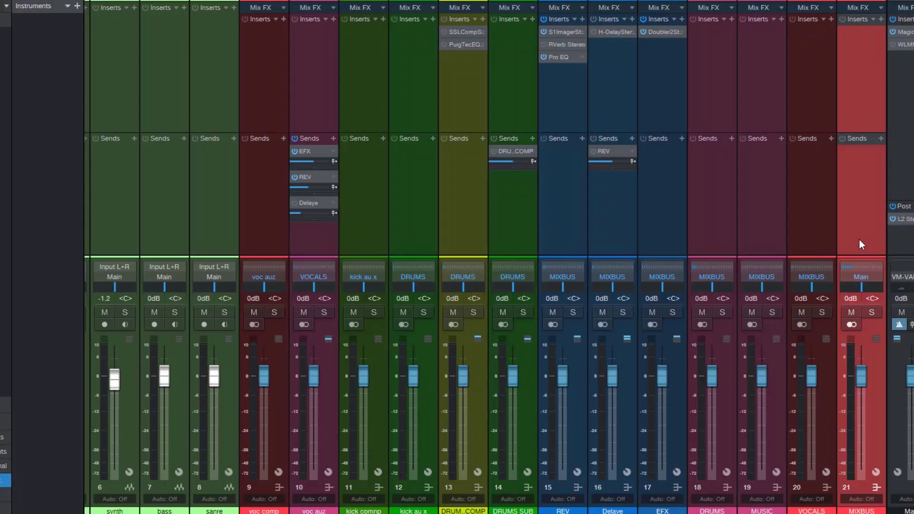
Add a VCA channel that controls the MIXBUS channel and lower the VCA fader to -1.4 dB.
right_click(868, 426)
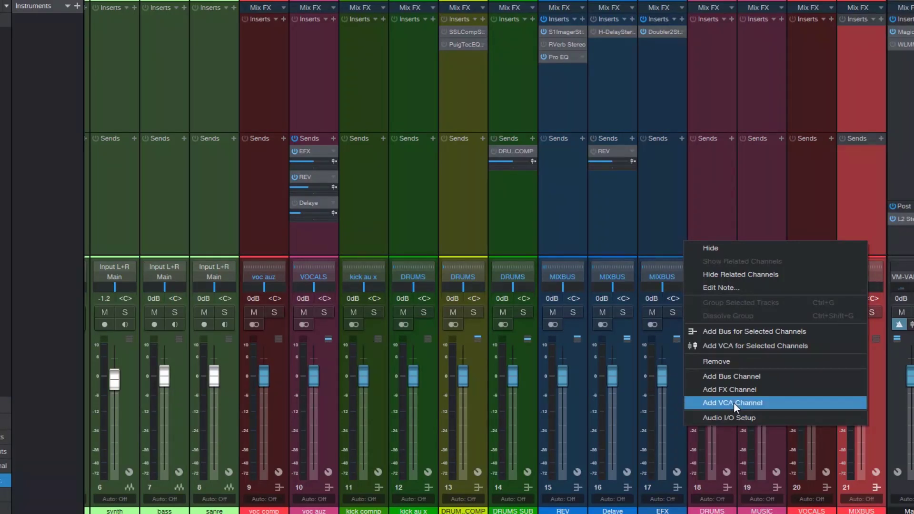
click(732, 403)
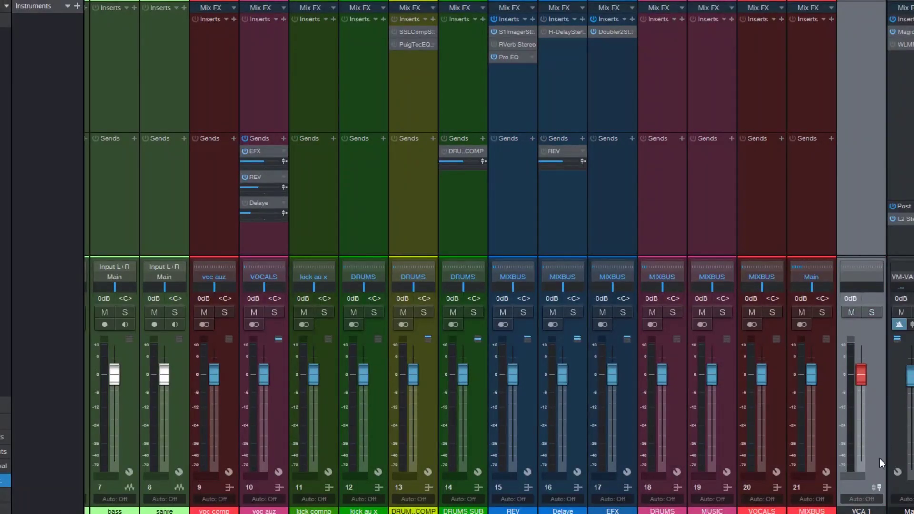
click(847, 475)
click(864, 476)
click(807, 476)
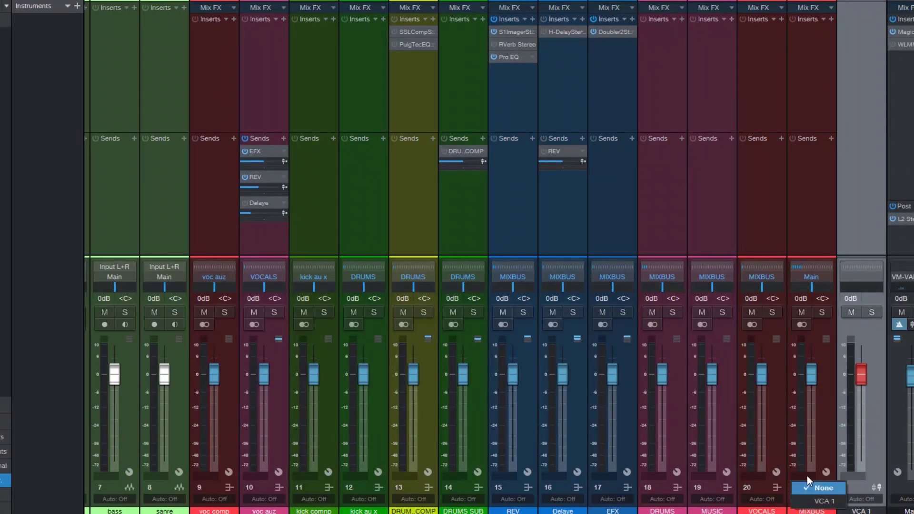
click(825, 504)
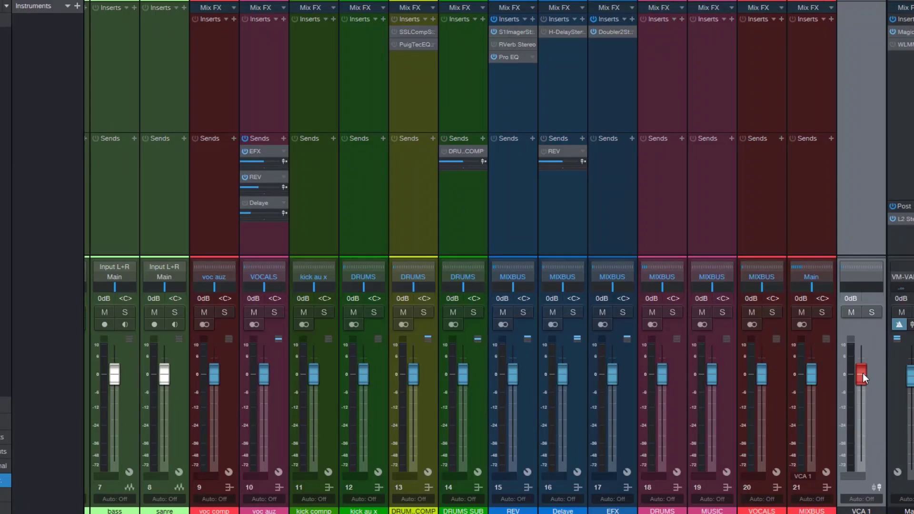
mouse_move(862, 374)
mouse_down()
mouse_move(863, 396)
mouse_move(858, 378)
mouse_up()
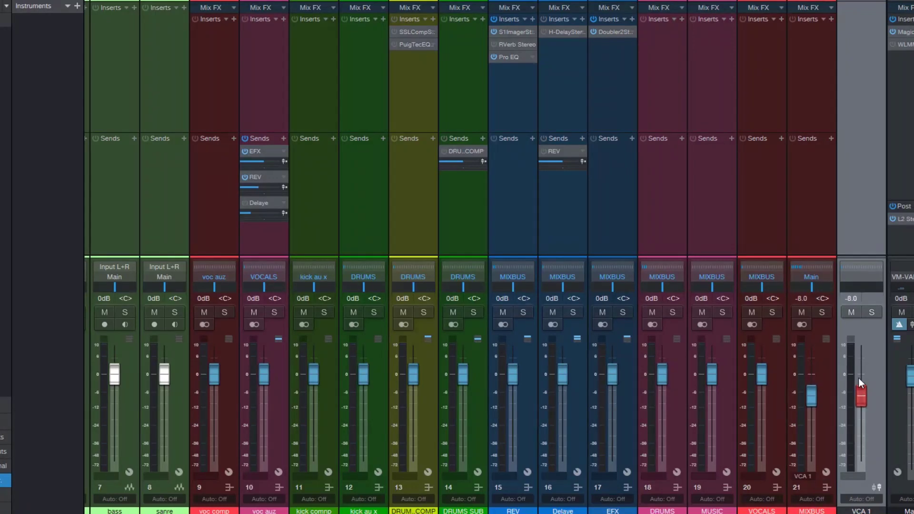
Assign the MUSIC and DRUMS buses to VCA 1 and lower the VCA fader to -3.6 dB.
click(710, 475)
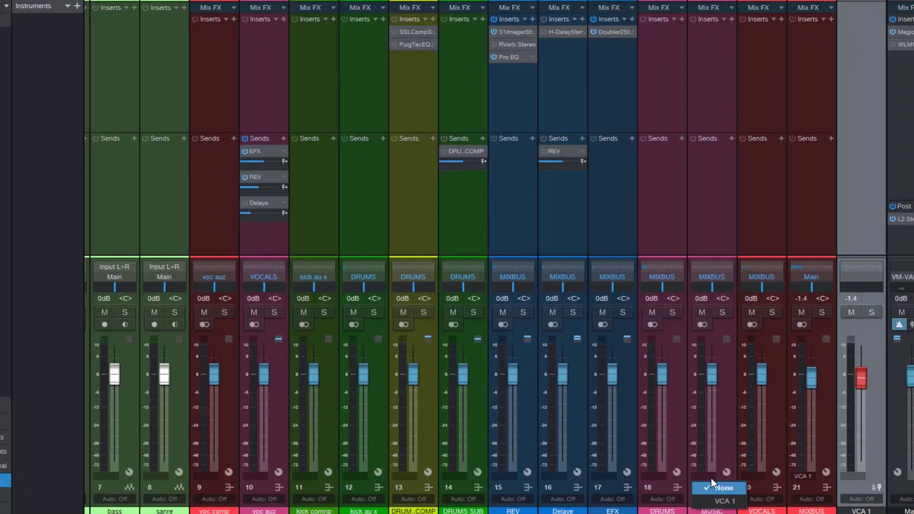
click(726, 503)
click(658, 474)
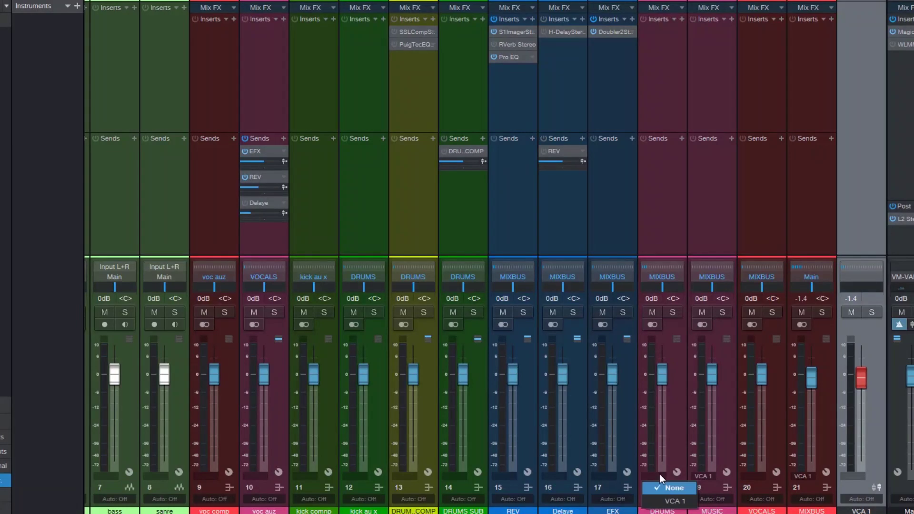
click(667, 504)
mouse_move(864, 378)
mouse_down()
mouse_move(862, 404)
mouse_move(858, 384)
mouse_up()
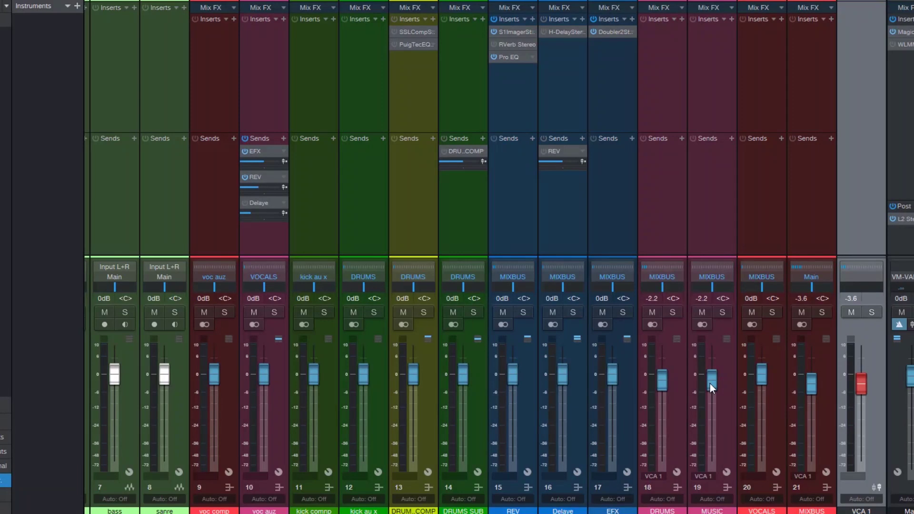
Return the DRUMS, MUSIC and MIXBUS faders to 0 dB and remove the VCA channel along with its assignments.
drag(657, 387, 708, 376)
drag(814, 385, 813, 374)
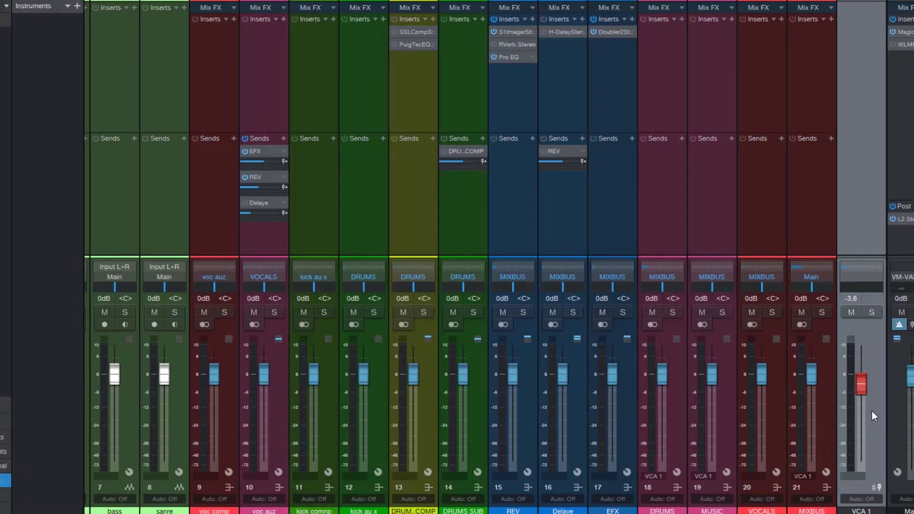
click(702, 476)
click(712, 486)
click(662, 477)
click(804, 474)
click(814, 486)
right_click(859, 487)
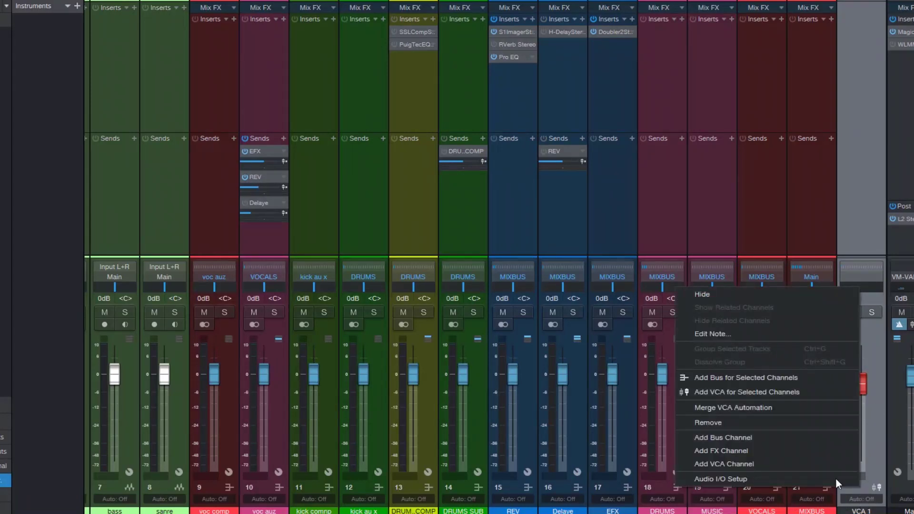
click(742, 424)
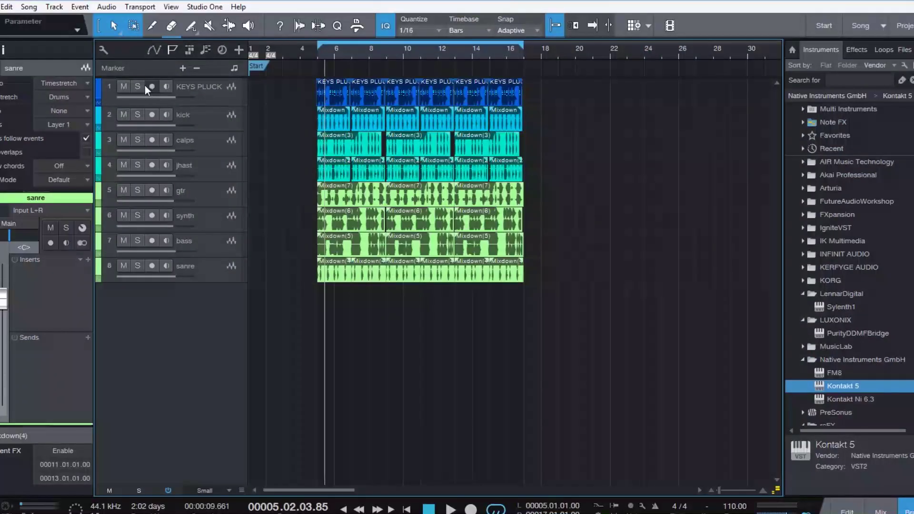
Solo the KEYS PLUCK track and route its output to the MUSIC bus.
click(138, 86)
click(7, 231)
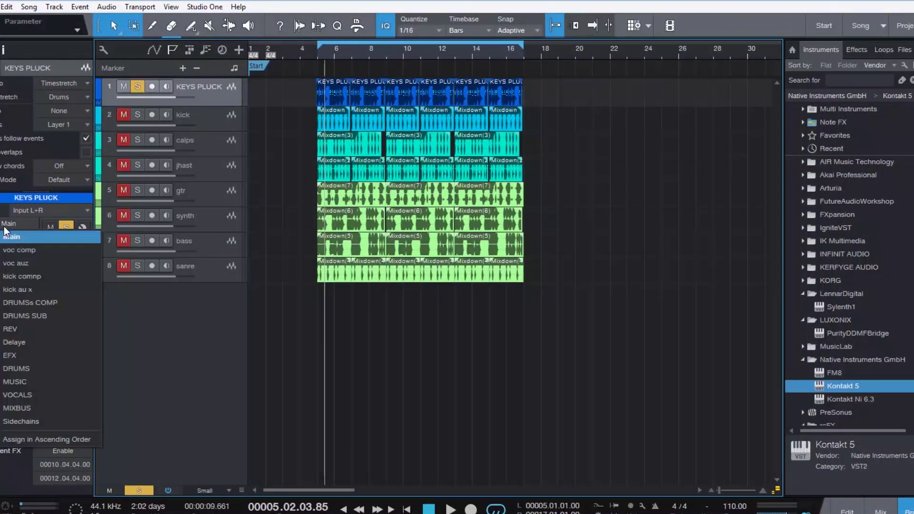
click(30, 381)
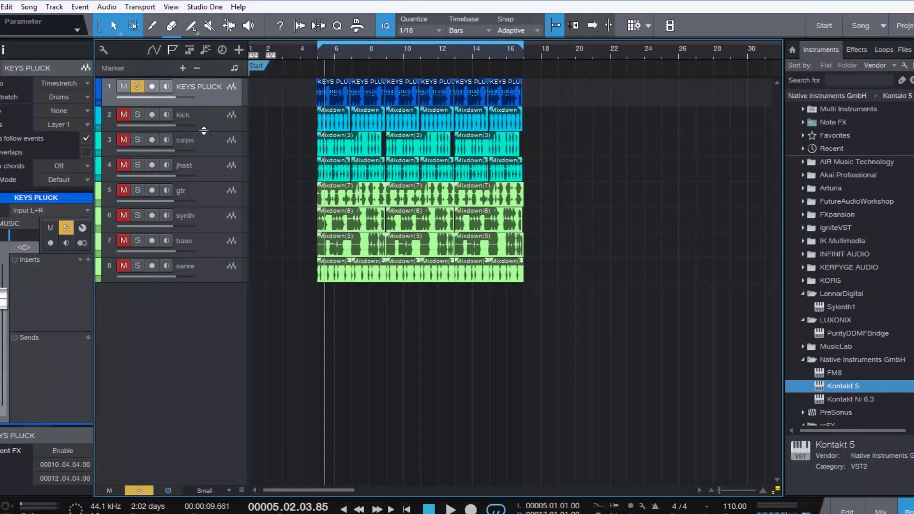
Add the kick track to the solo and route its output to the DRUMS SUB bus.
click(212, 119)
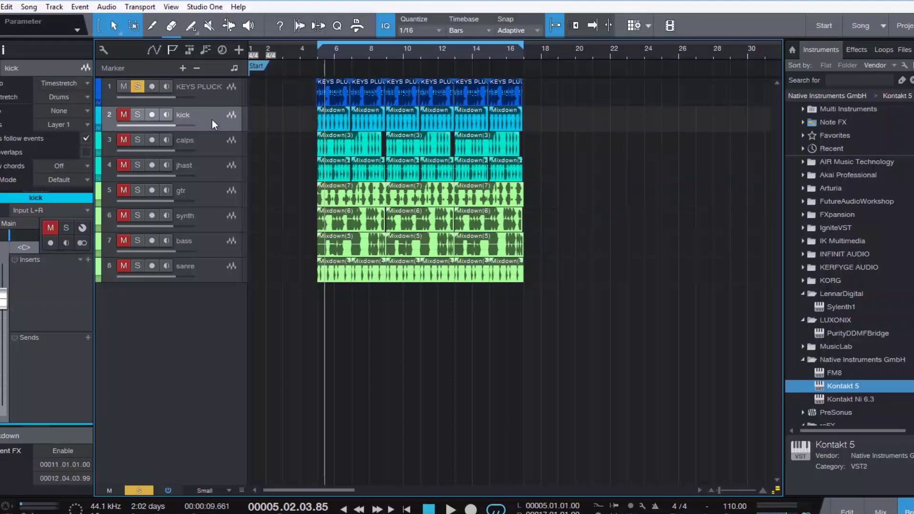
click(122, 114)
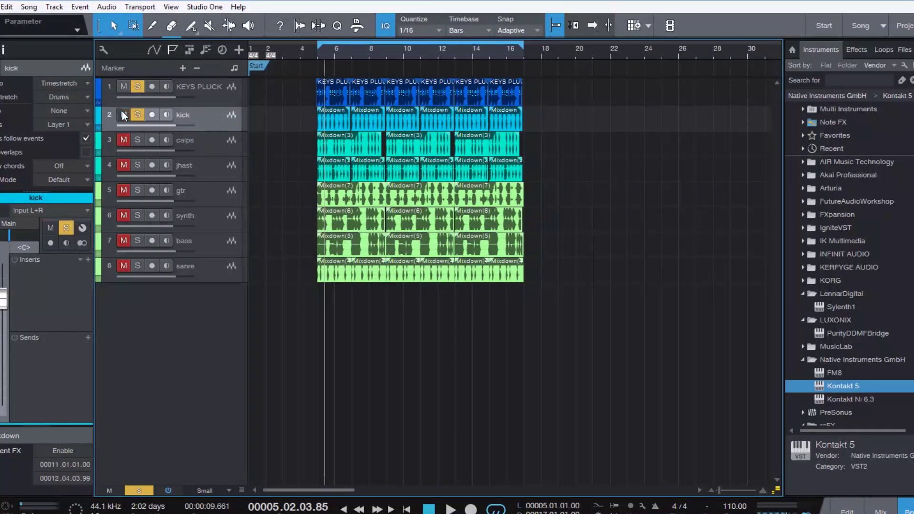
click(19, 223)
click(37, 313)
Add the calps and jhast tracks to the solo and route both of their outputs to the DRUMS SUB bus.
click(215, 140)
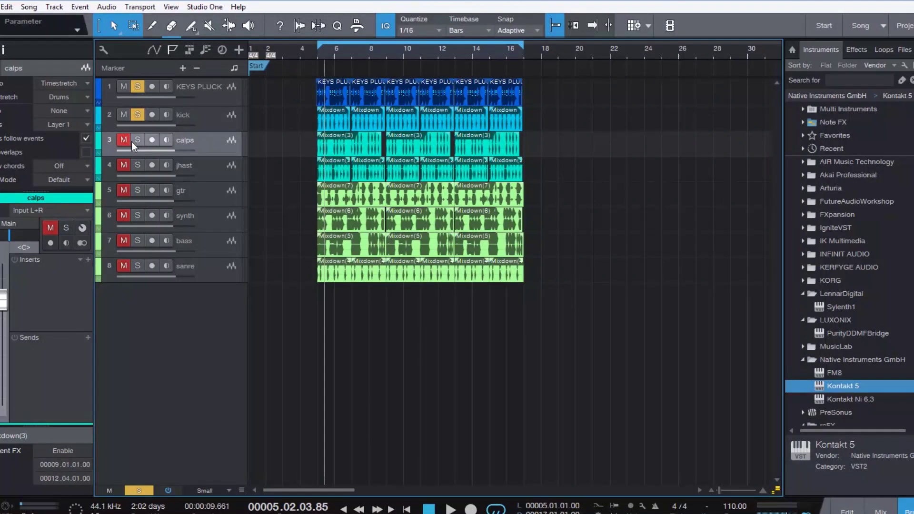
click(119, 141)
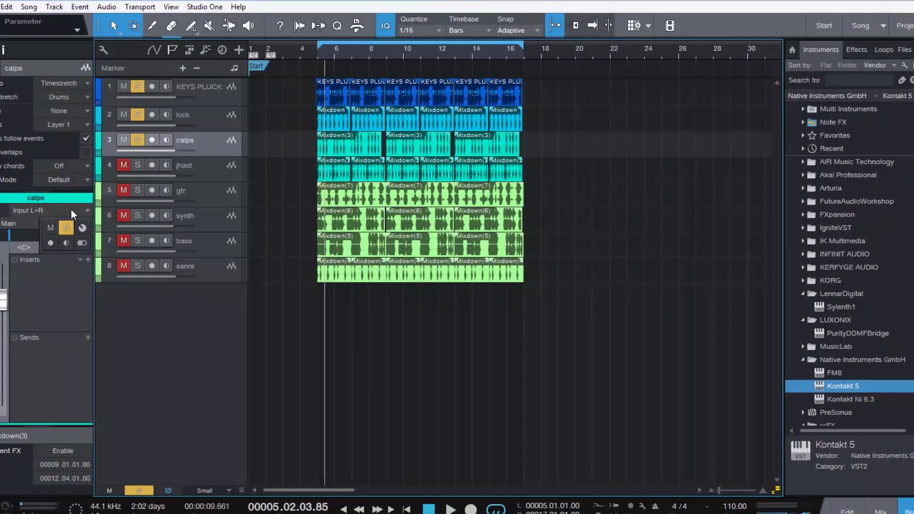
click(6, 225)
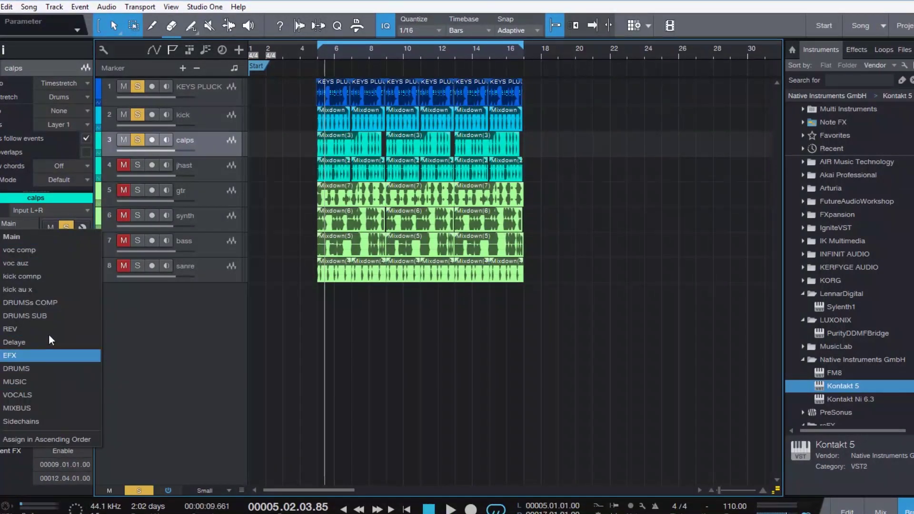
click(47, 315)
click(218, 167)
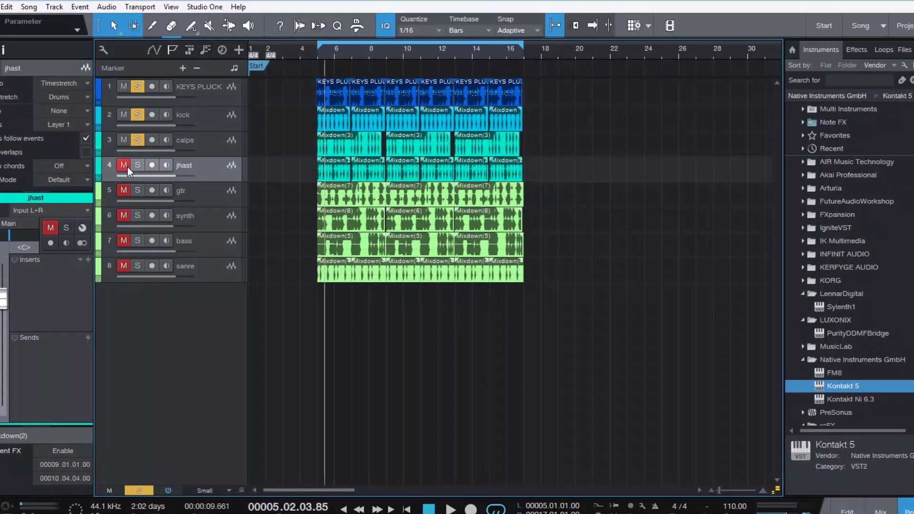
click(124, 165)
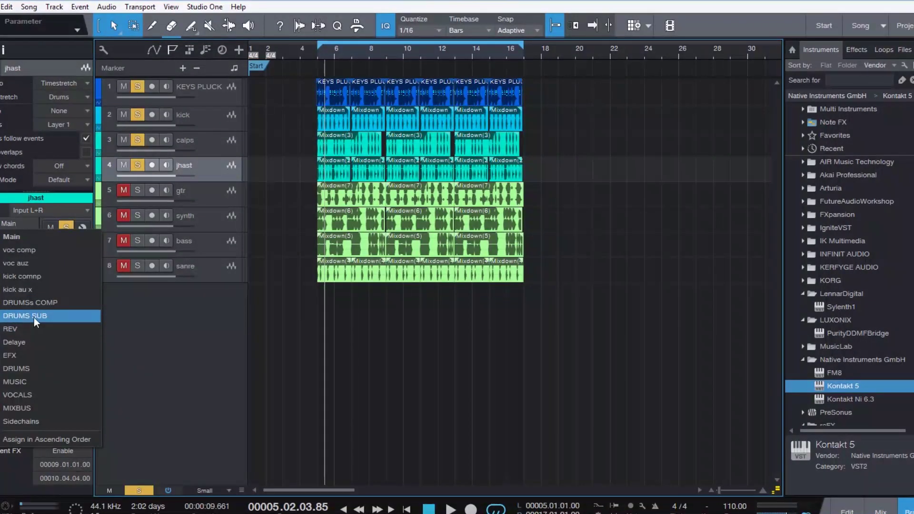
click(34, 317)
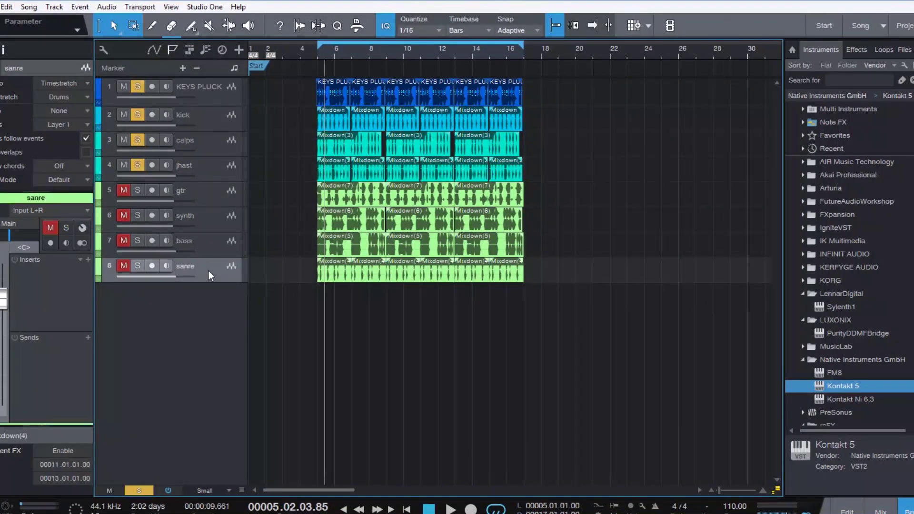
Move the sanre track directly below jhast and route its output to the DRUMS SUB bus.
drag(207, 270, 208, 189)
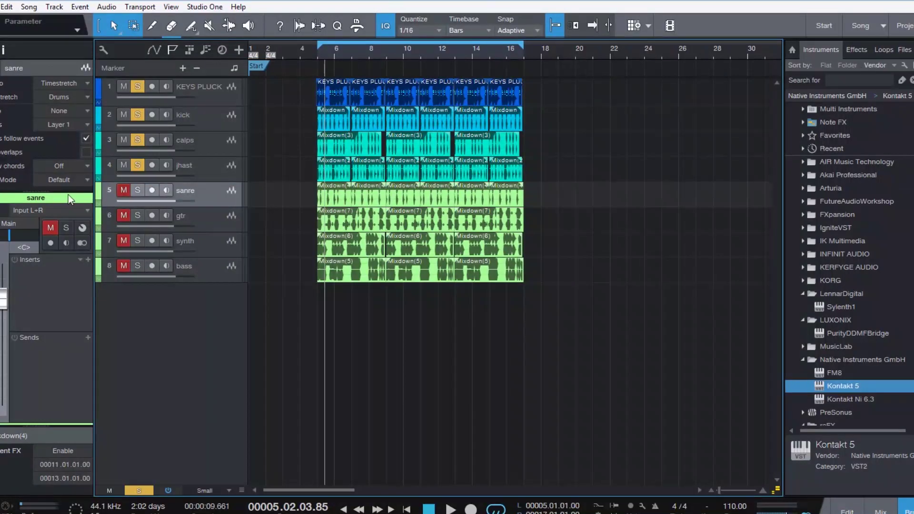
click(21, 220)
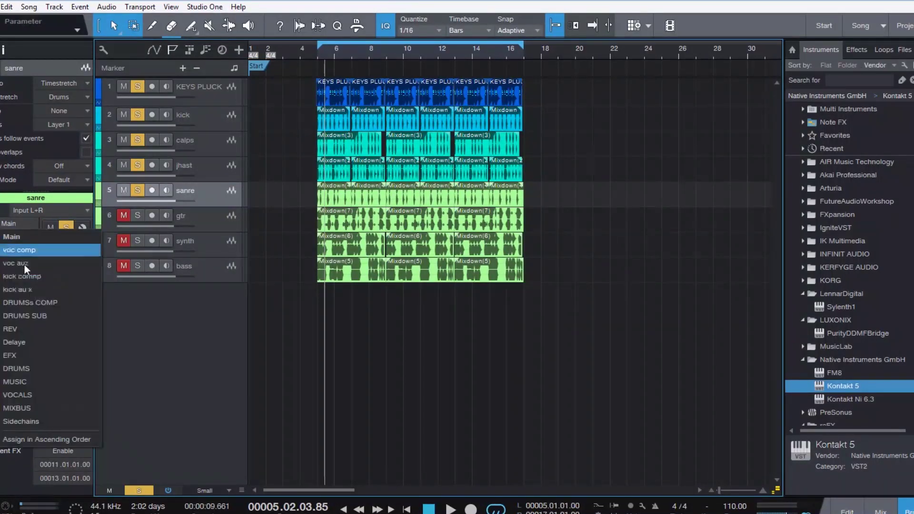
click(34, 316)
Add the gtr track to the solo and route its output to the MUSIC bus.
click(218, 221)
click(137, 215)
click(124, 215)
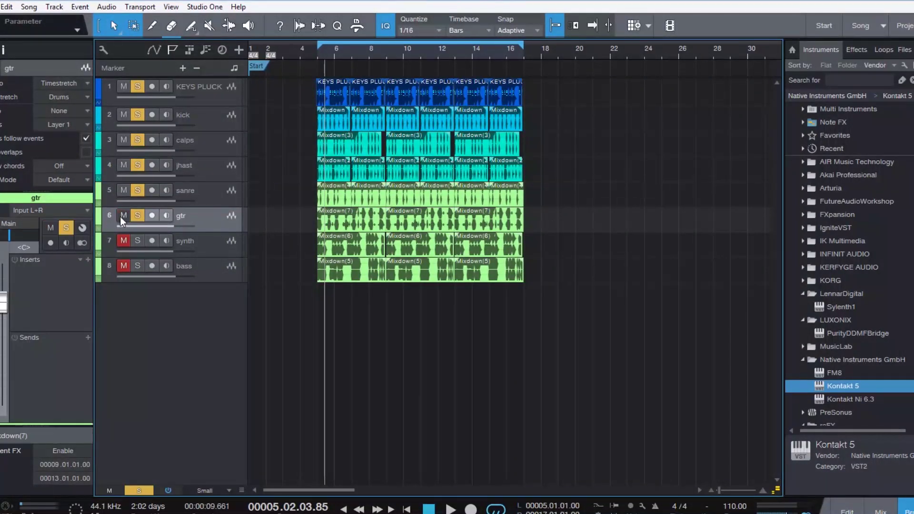
click(5, 222)
click(38, 381)
Route the synth track's output to the MUSIC bus and add the track to the solo.
click(219, 242)
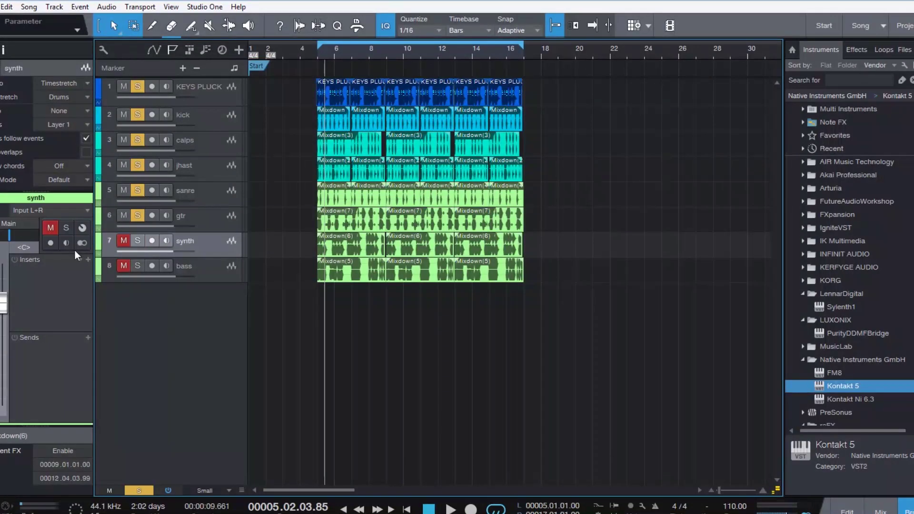
click(10, 222)
click(56, 386)
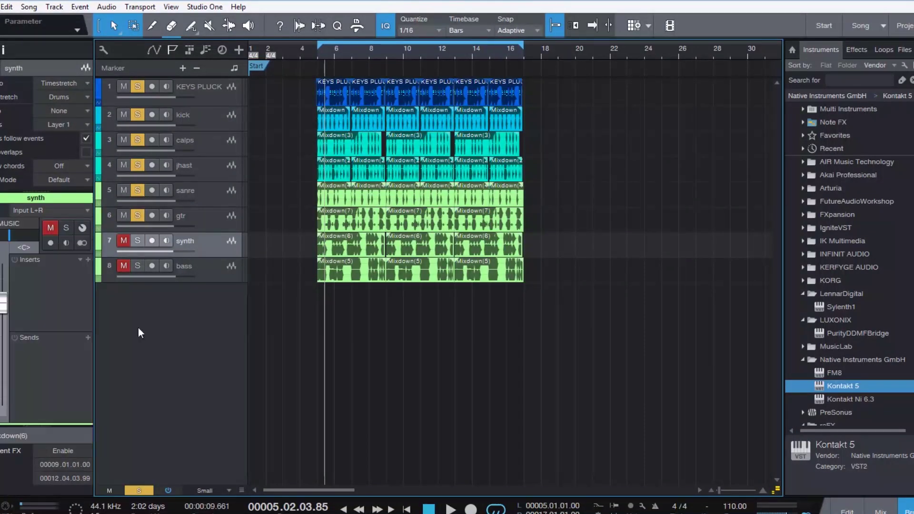
click(216, 271)
click(202, 241)
Route the bass track's output to the MUSIC bus, add it to the solo, and clear all track solos.
click(219, 265)
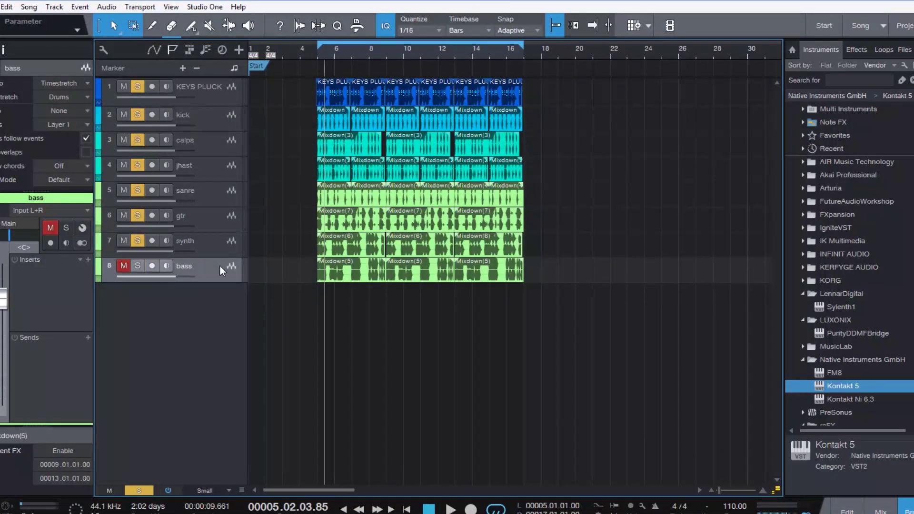
click(8, 224)
click(45, 382)
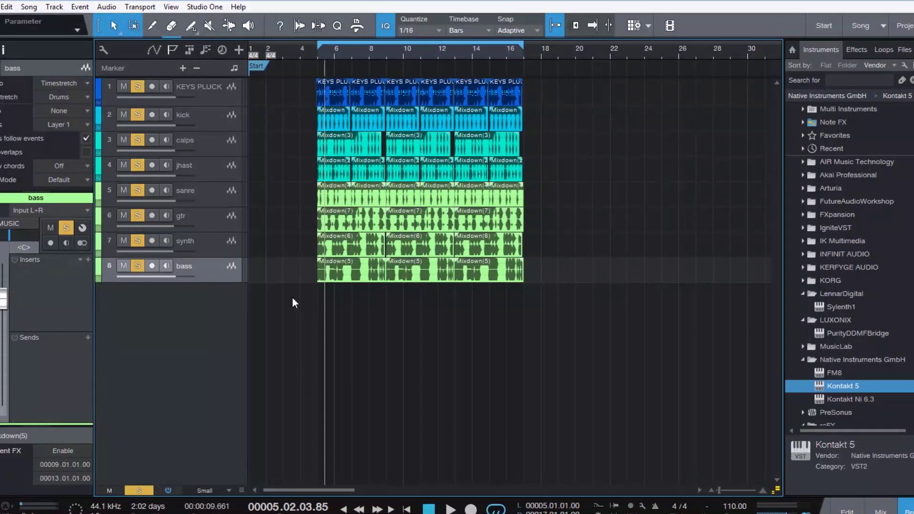
click(140, 490)
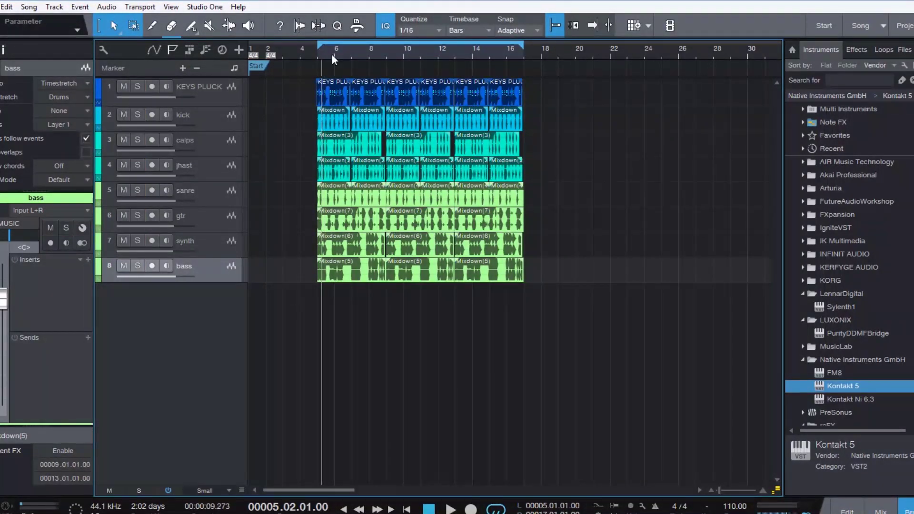
Audition the DRUMS and MUSIC buses in solo one at a time during playback and inspect the L2 Ultramaximizer on the Main output.
key(space)
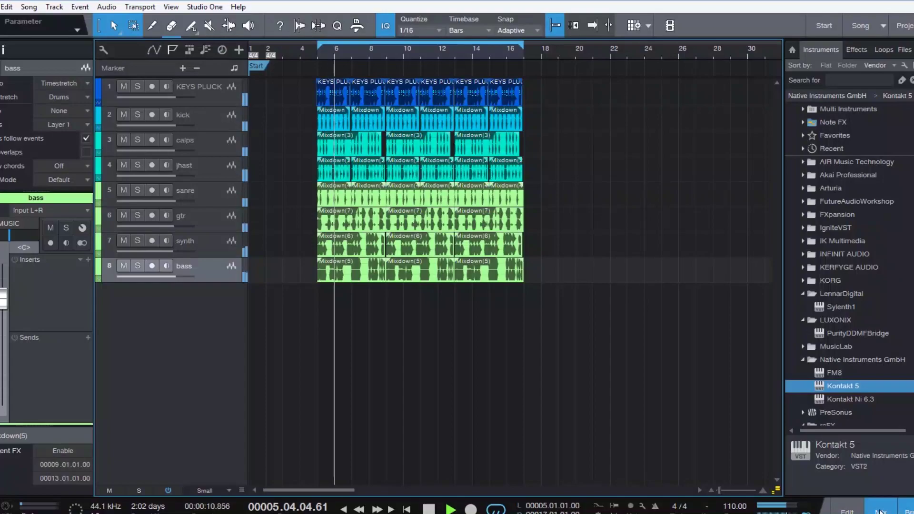
key(F3)
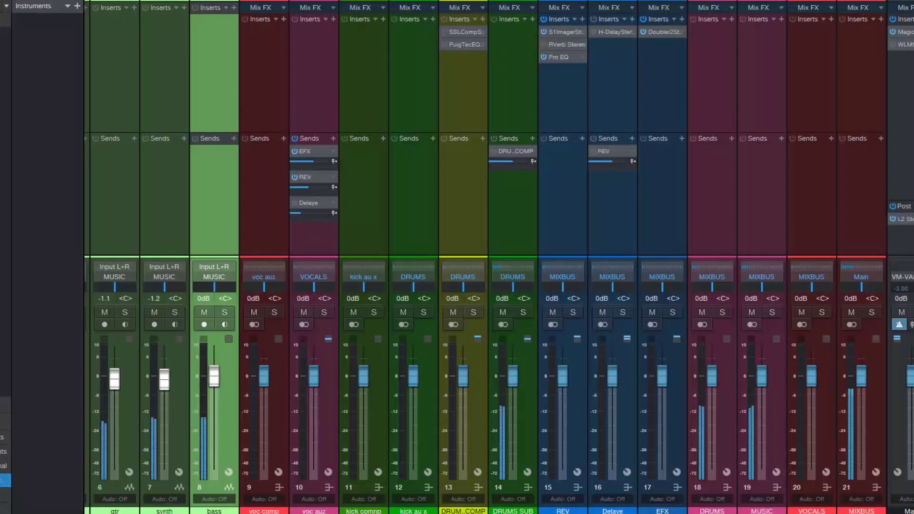
click(723, 312)
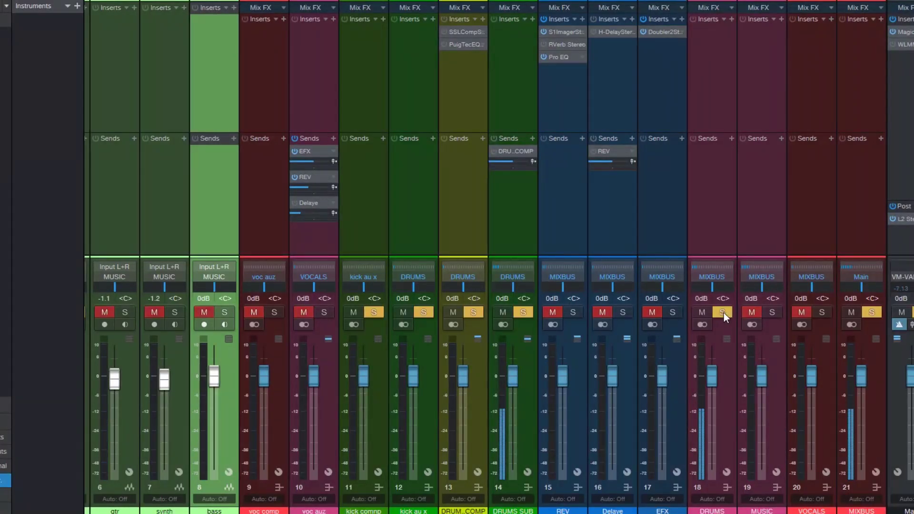
click(722, 312)
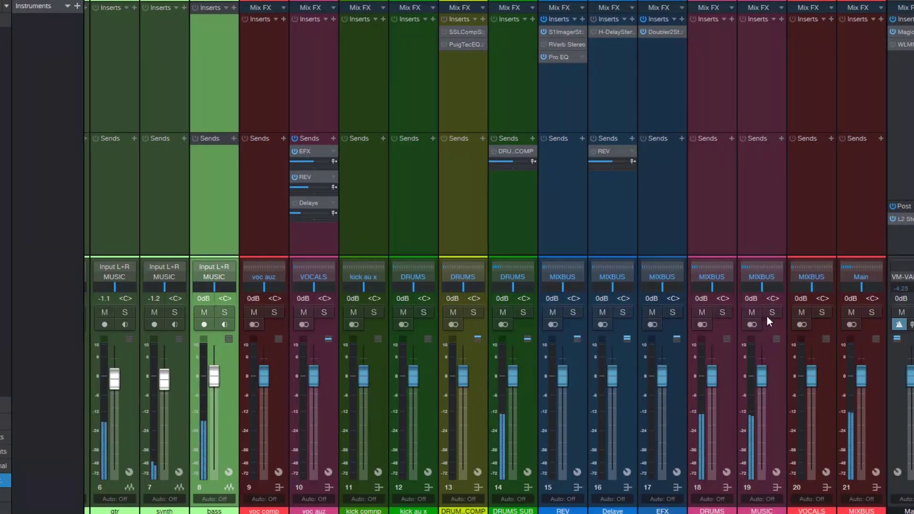
click(770, 316)
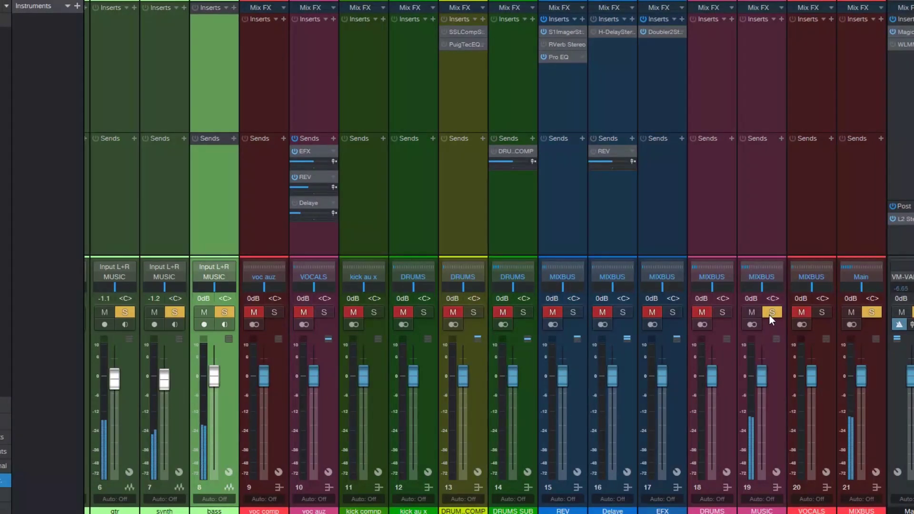
click(769, 316)
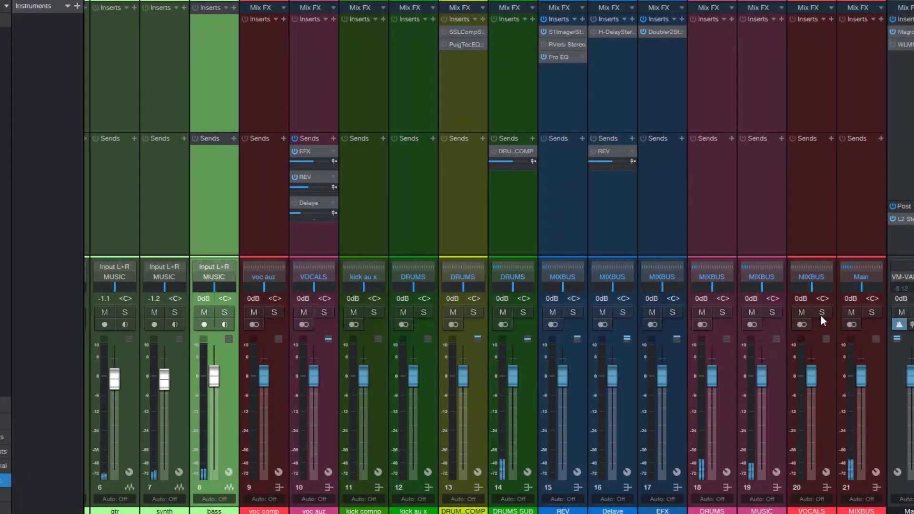
click(904, 219)
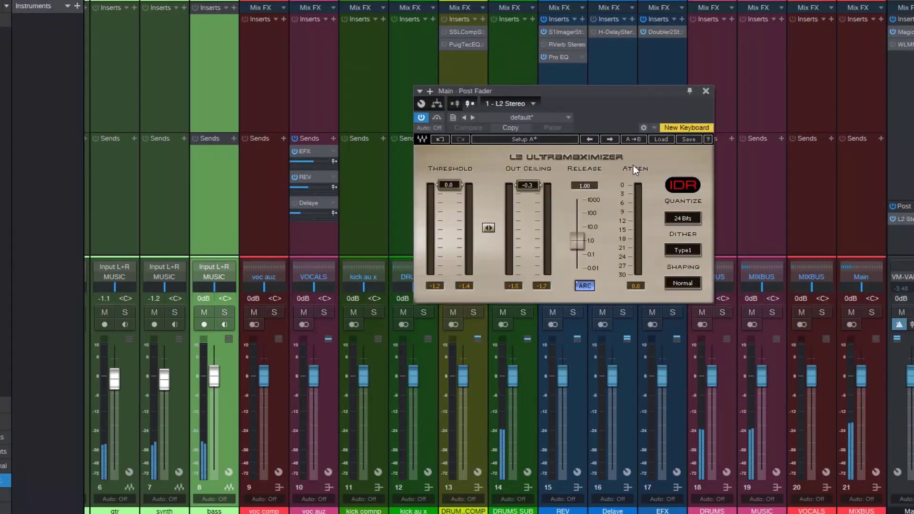
click(705, 91)
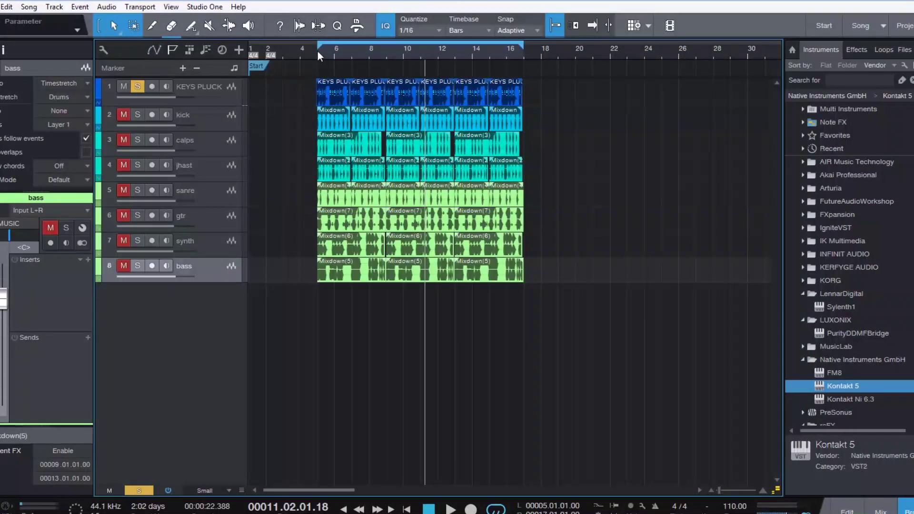
Play the soloed KEYS PLUCK track from the loop start and insert the SSLChannel Stereo plug-in on it.
click(318, 50)
key(space)
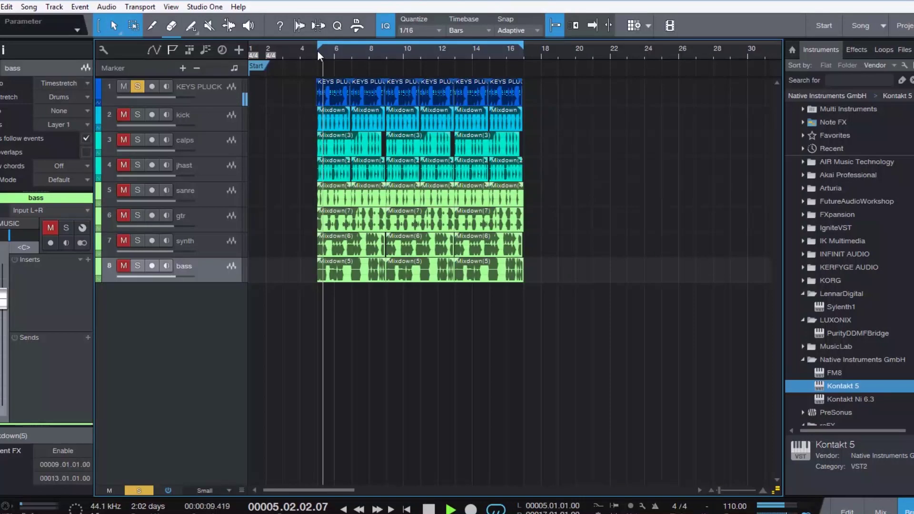
click(210, 95)
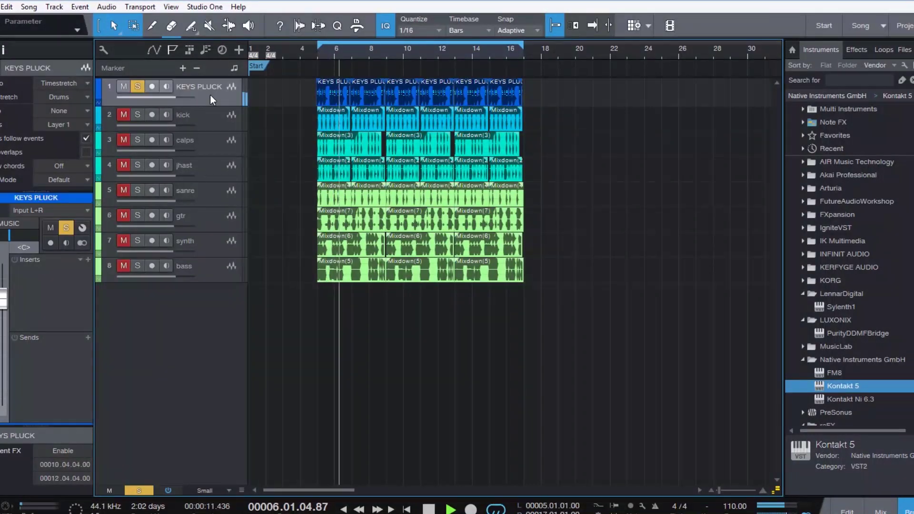
click(88, 260)
text(ss)
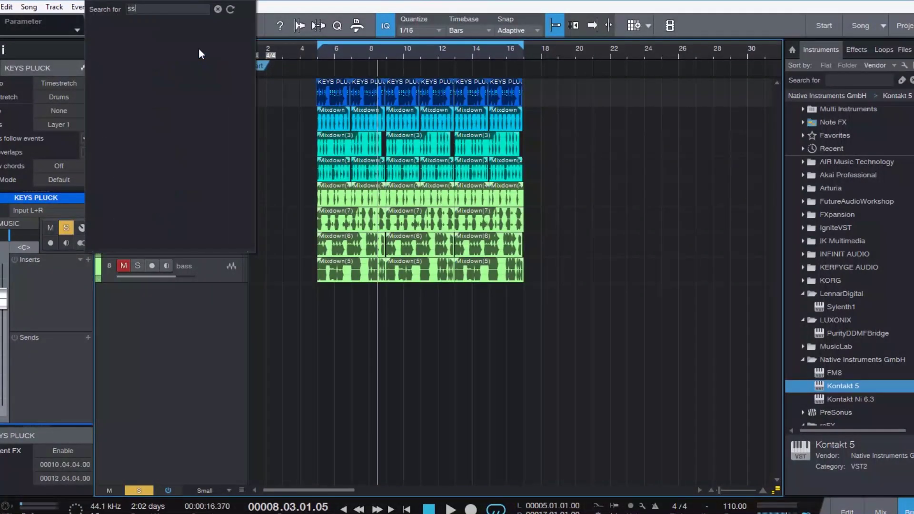
text(l)
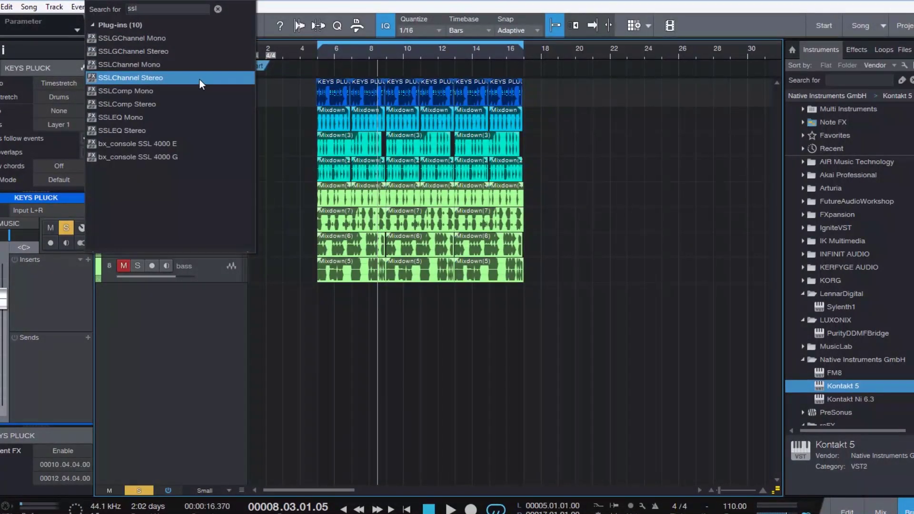
key(Escape)
key(Escape)
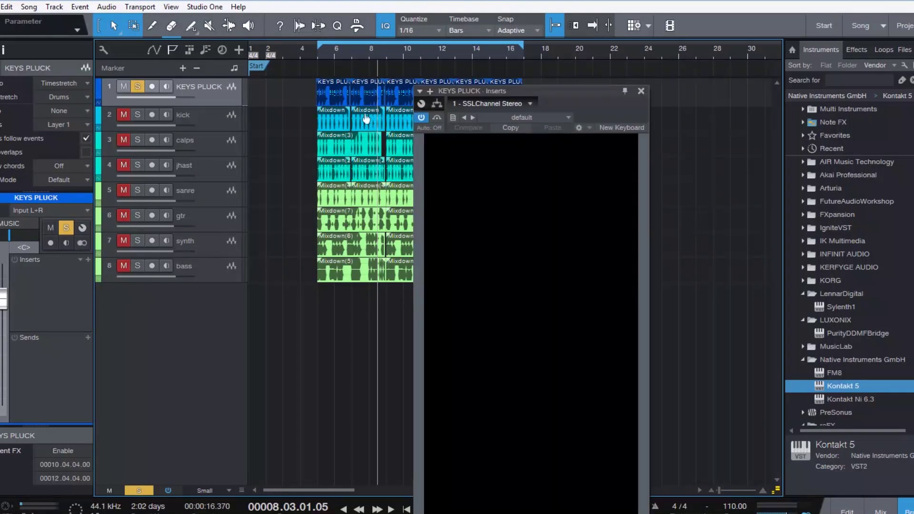
drag(568, 77, 656, 22)
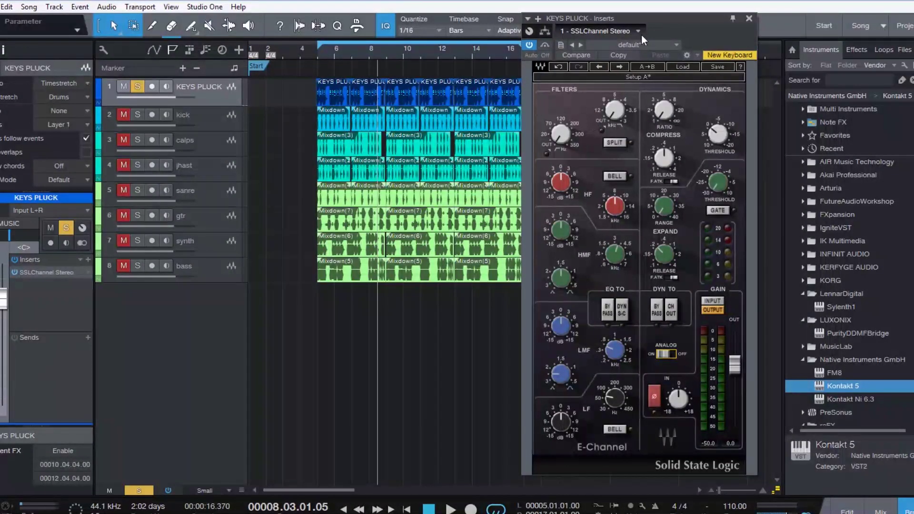
drag(650, 18, 645, 8)
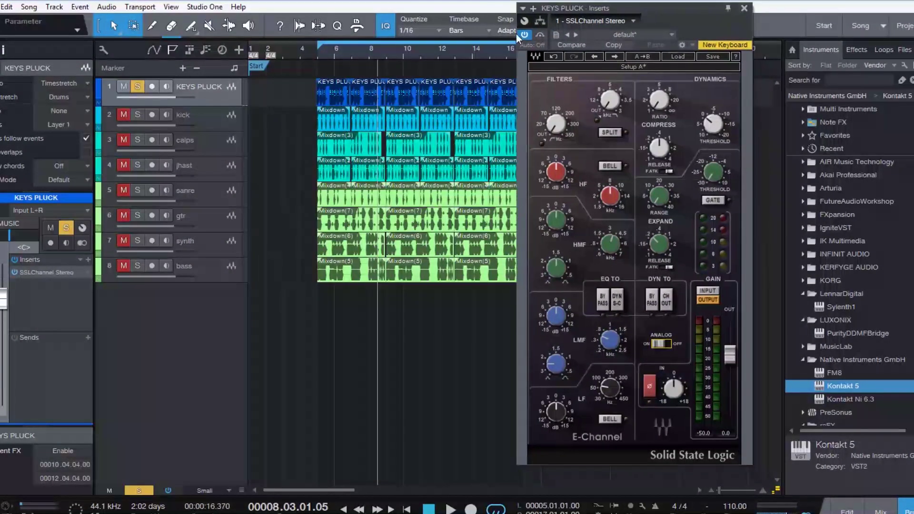
During playback, set the KEYS PLUCK high-pass filter to about 113 Hz and boost its HF band with Bell enabled.
click(318, 52)
key(space)
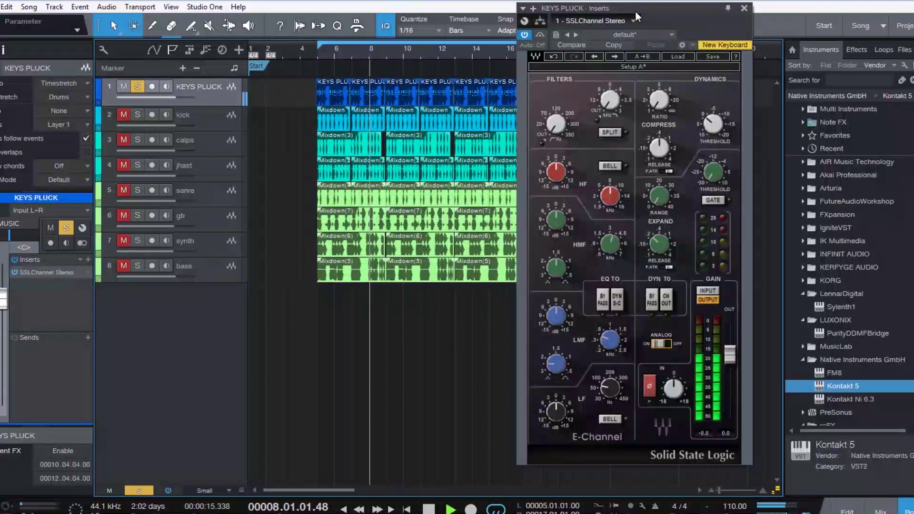
drag(636, 11, 564, 19)
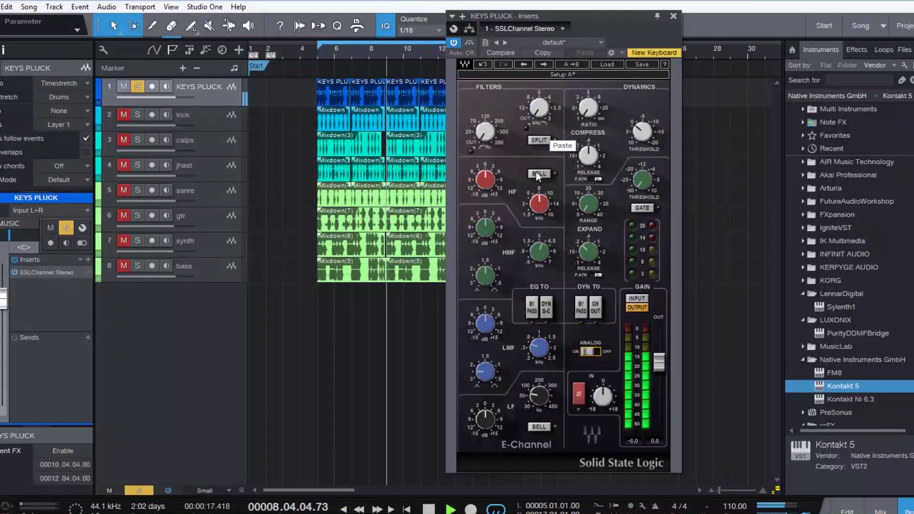
drag(482, 136, 482, 133)
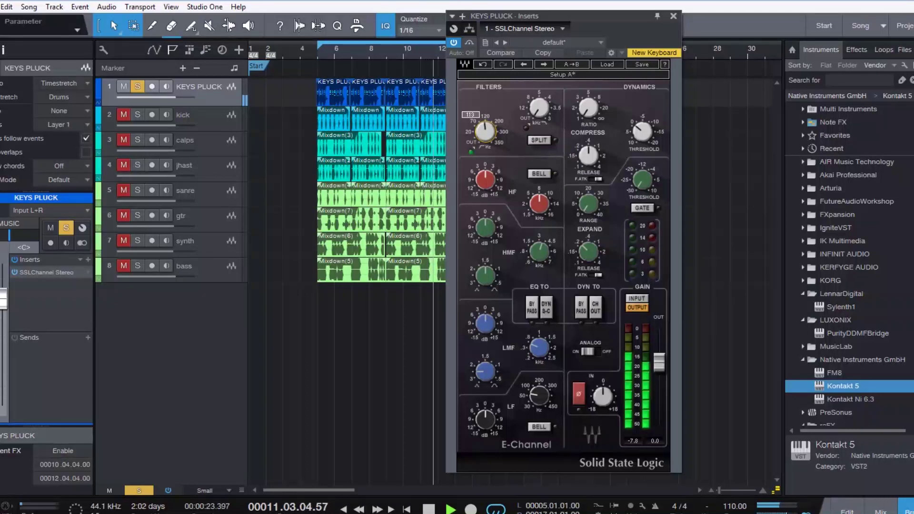
drag(483, 132, 483, 131)
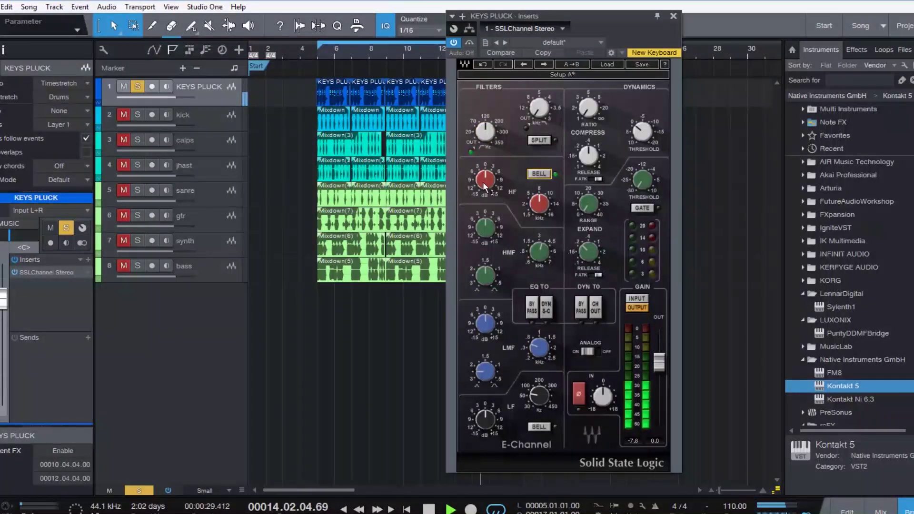
drag(486, 180, 485, 180)
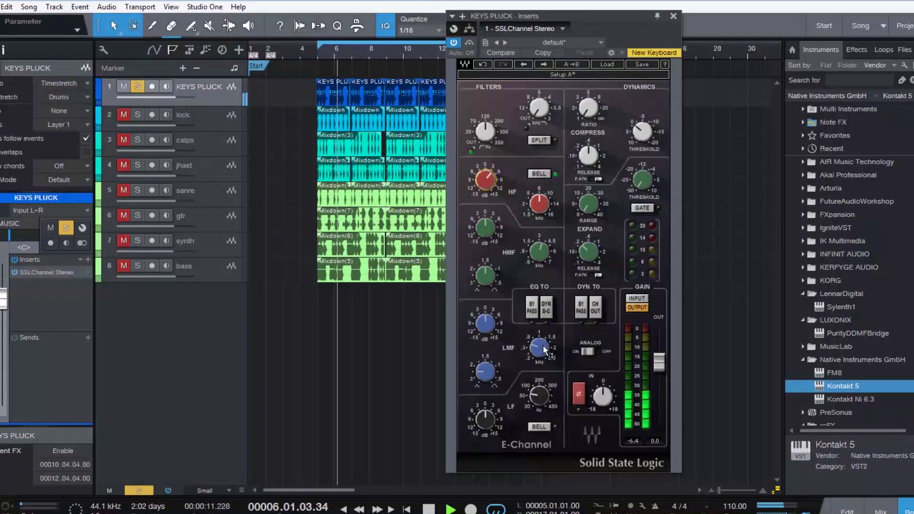
Add bass to the solo and set the KEYS PLUCK compressor to release 0.10, threshold -20 and a low ratio, with output gain at -1.0 dB.
click(124, 267)
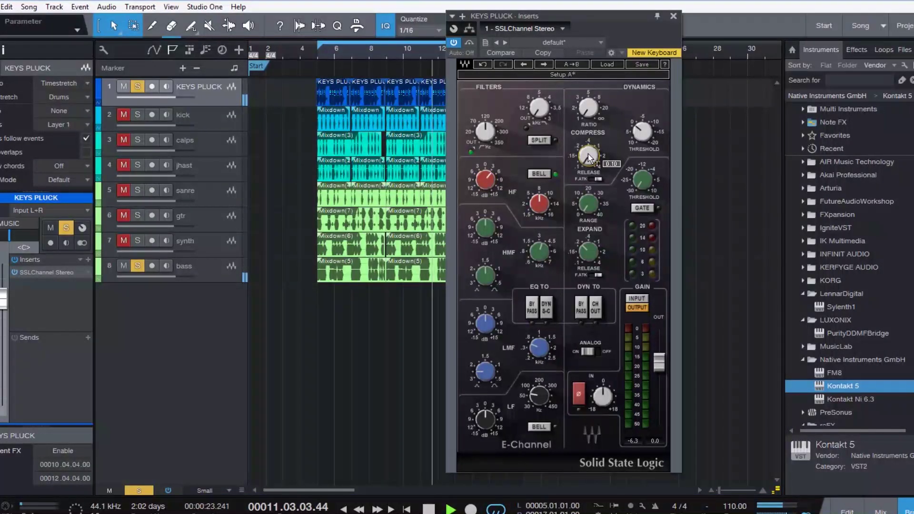
mouse_move(594, 106)
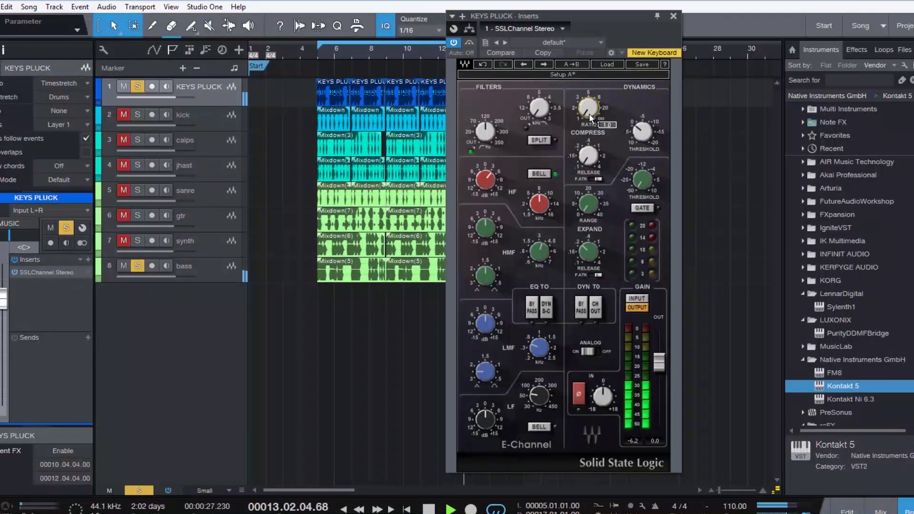
drag(588, 120, 587, 117)
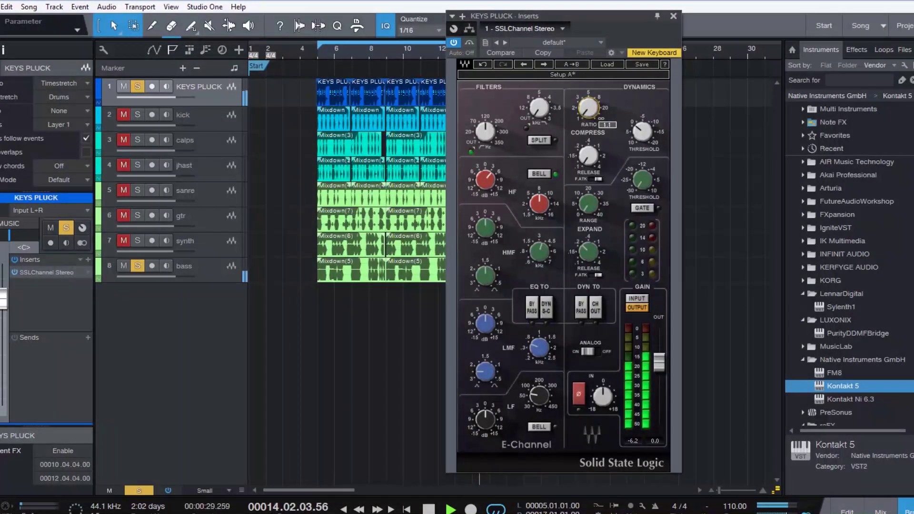
mouse_move(641, 135)
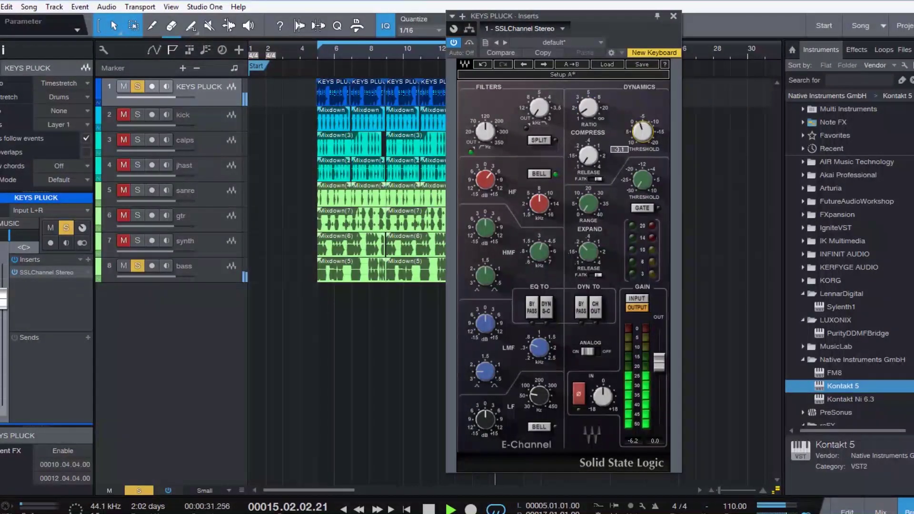
drag(642, 132, 642, 138)
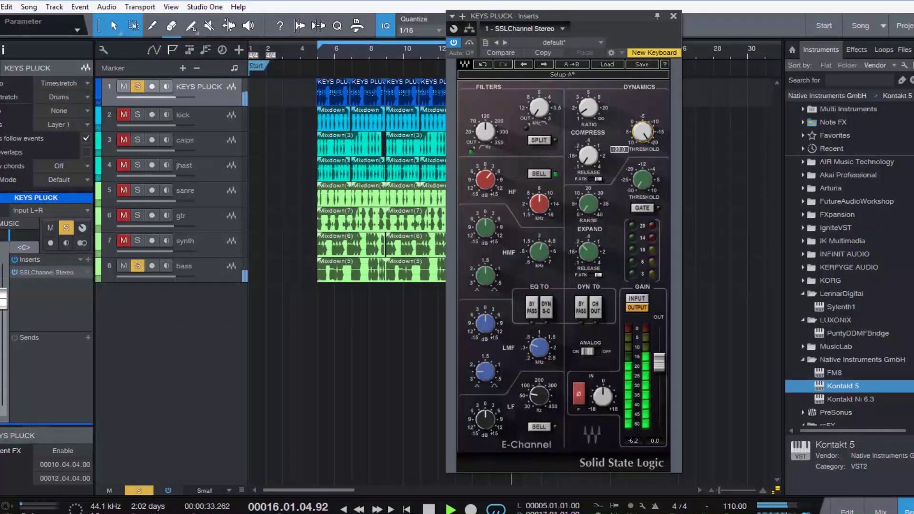
drag(589, 119, 589, 126)
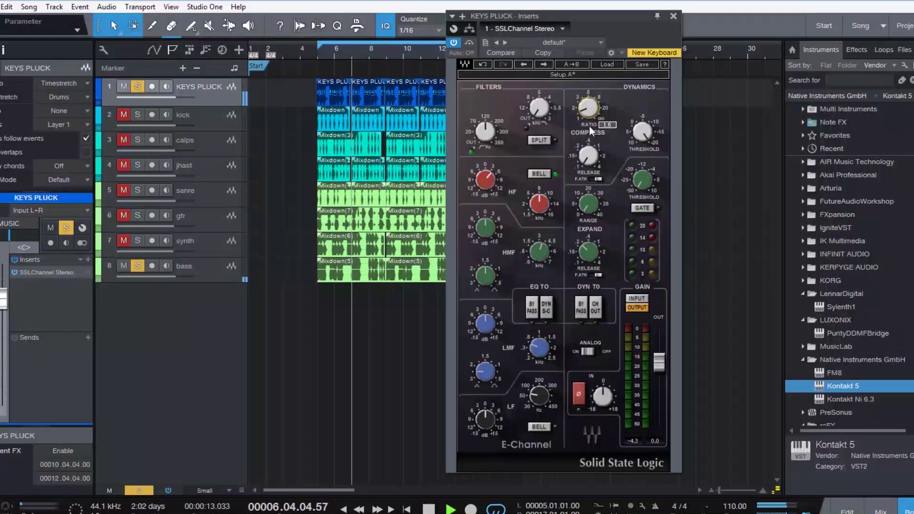
drag(658, 362, 658, 366)
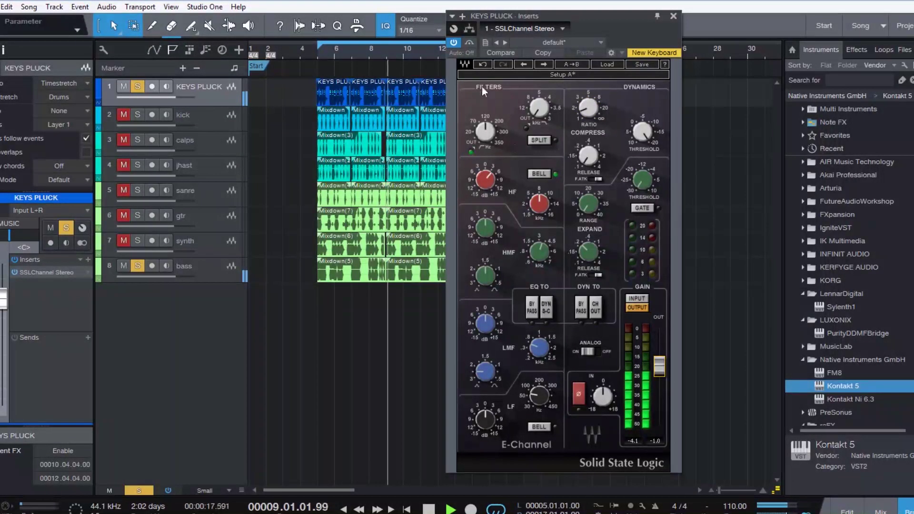
Mute the bass track and compare KEYS PLUCK with the SSLChannel plug-in bypassed and active, closing the plug-in when finished.
click(469, 43)
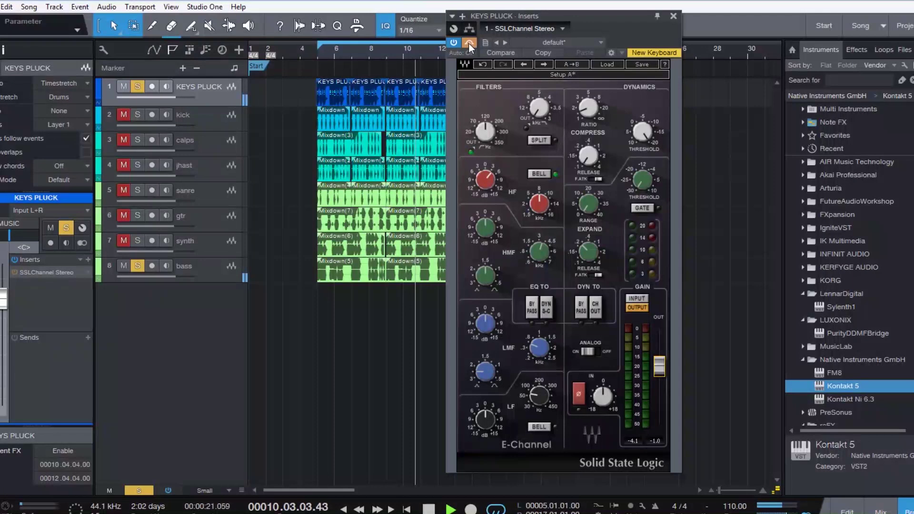
click(127, 264)
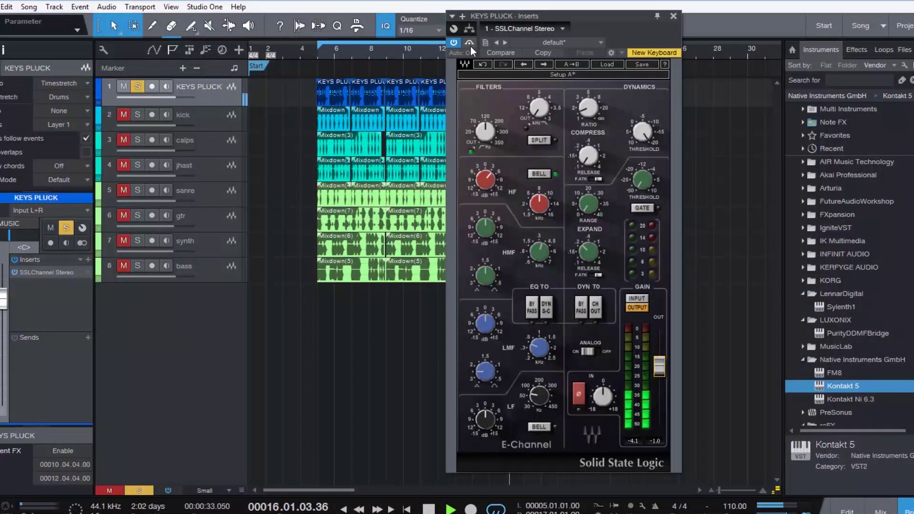
click(471, 48)
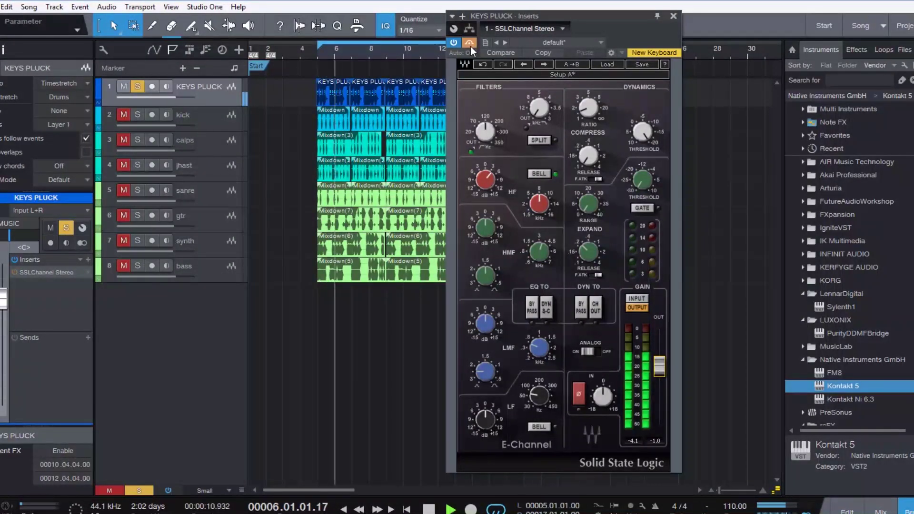
click(471, 48)
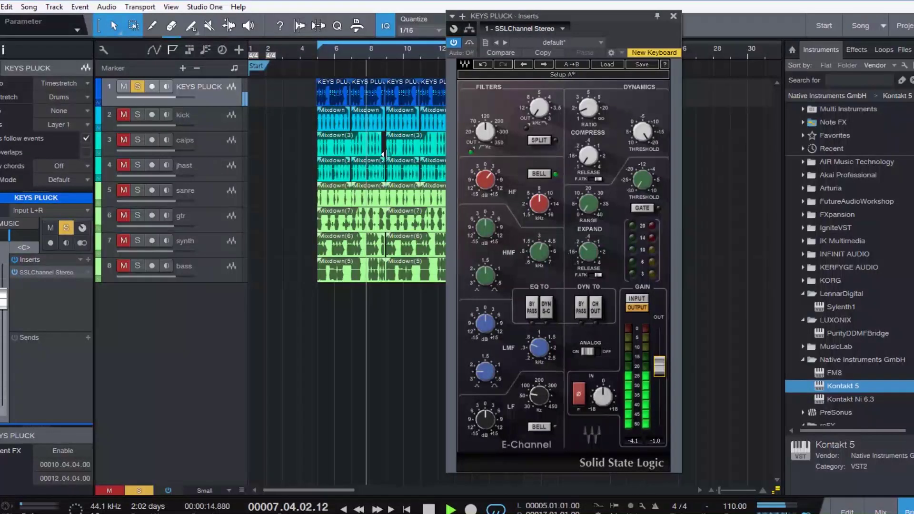
click(673, 16)
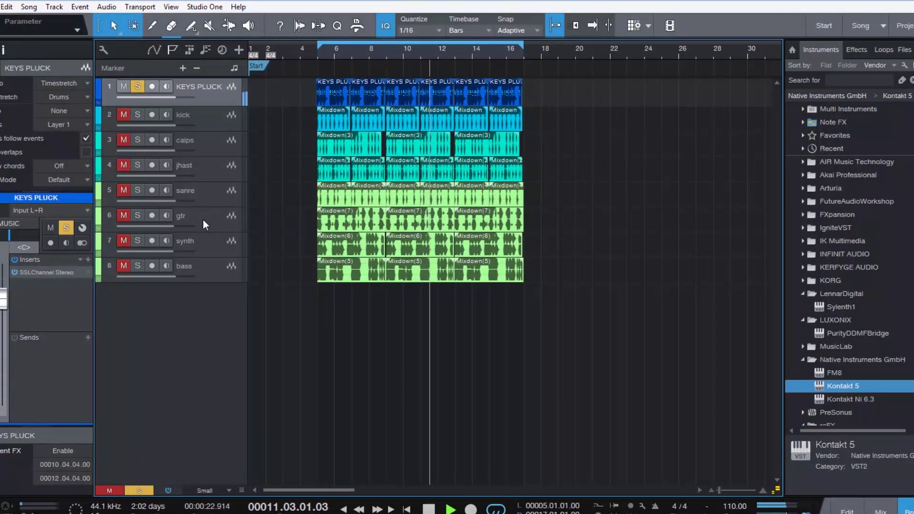
Move the synth track directly below KEYS PLUCK, solo it, and play both tracks from the loop start.
key(space)
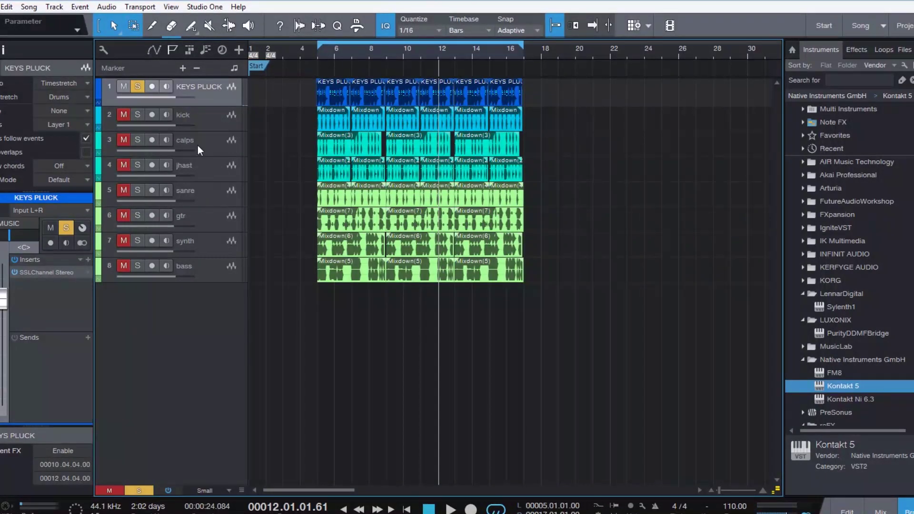
drag(201, 242, 199, 158)
click(138, 118)
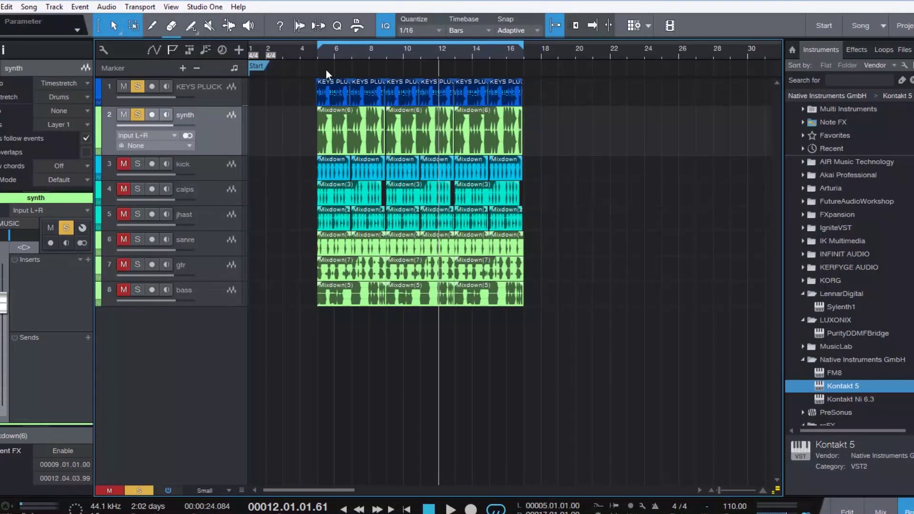
click(318, 51)
key(space)
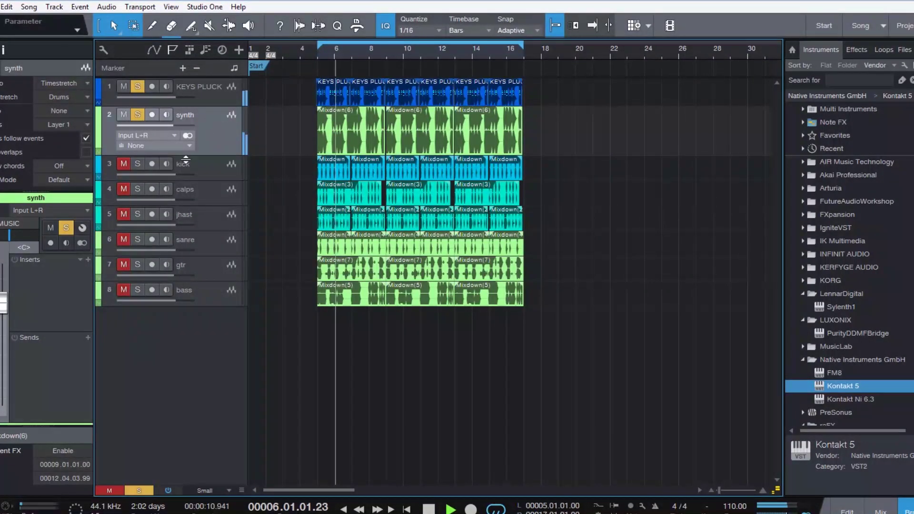
Insert the SSLChannel Stereo plug-in on the synth track during playback.
click(88, 260)
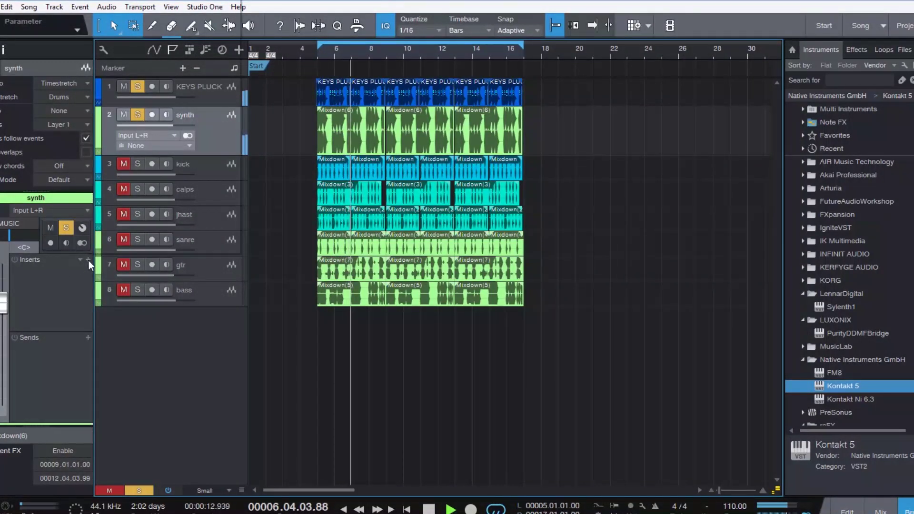
text(ssl)
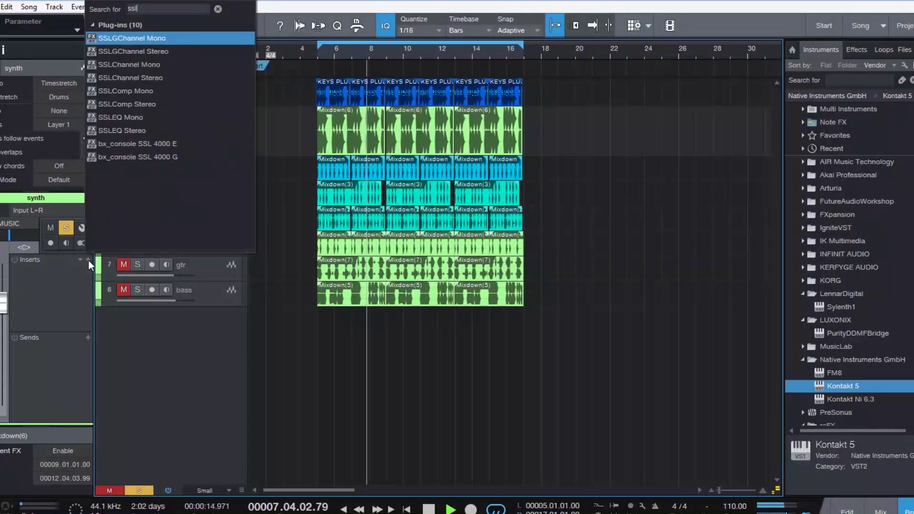
click(167, 77)
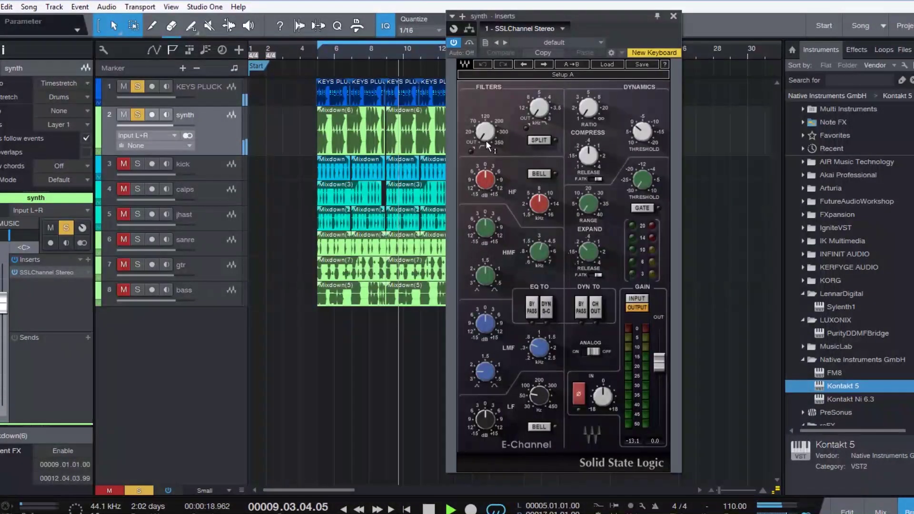
Set the synth's SSLChannel high-pass filter just below 120 Hz and toggle its Analog setting, closing the plug-in and stopping playback when finished.
drag(486, 141, 487, 115)
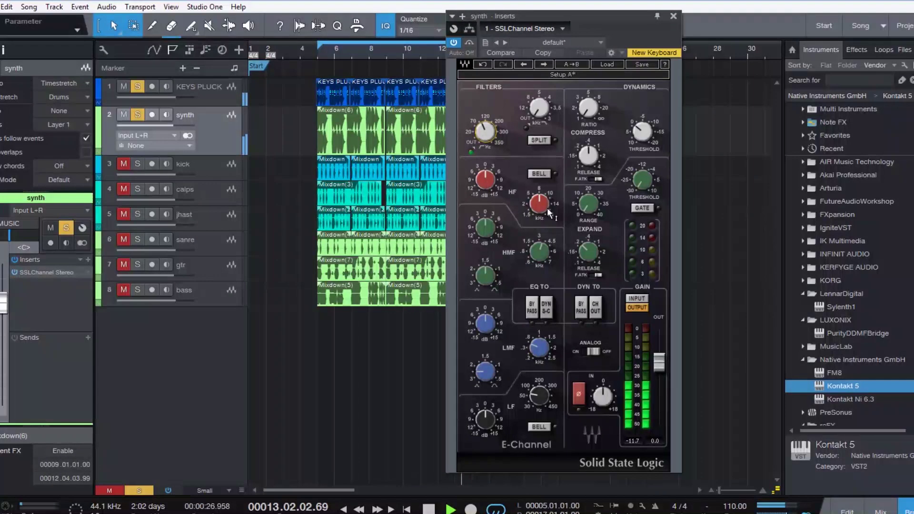
click(589, 155)
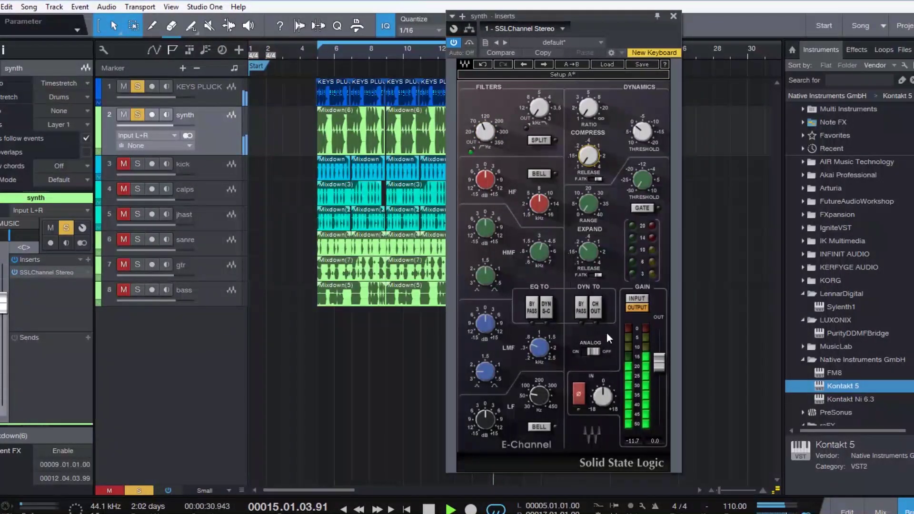
click(592, 351)
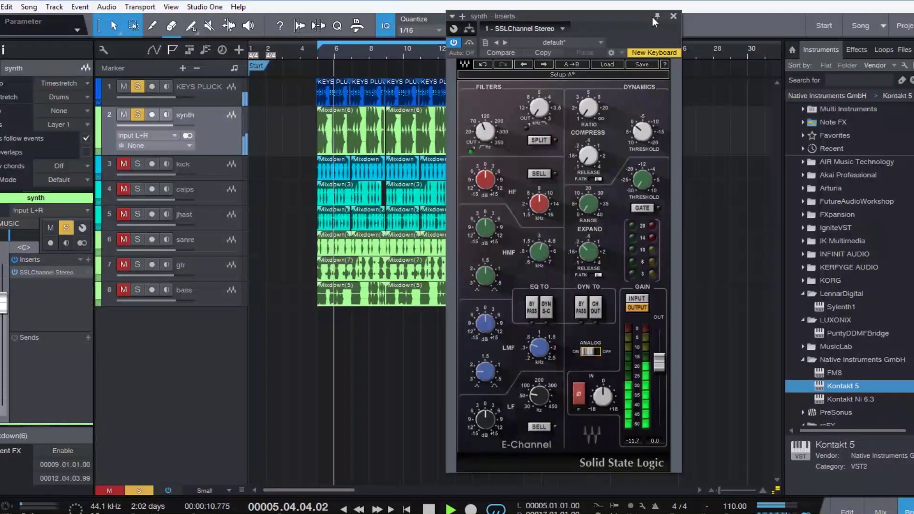
click(673, 16)
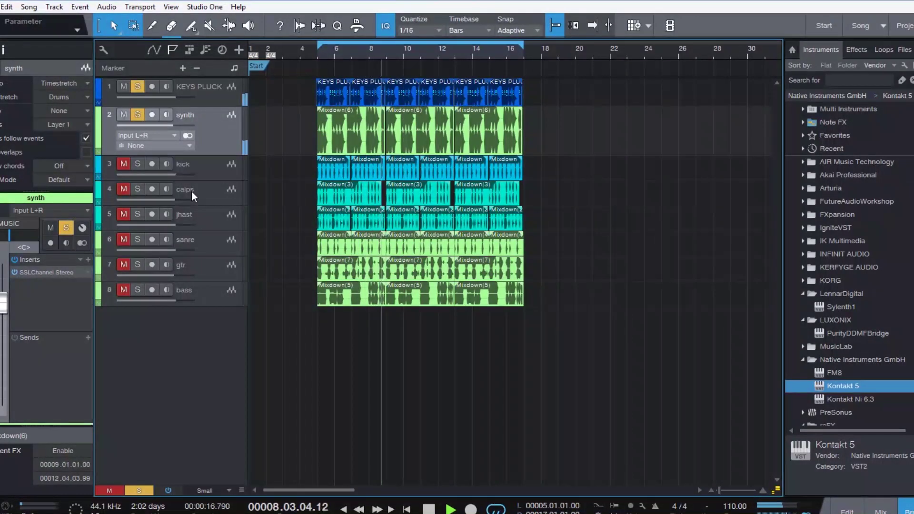
key(space)
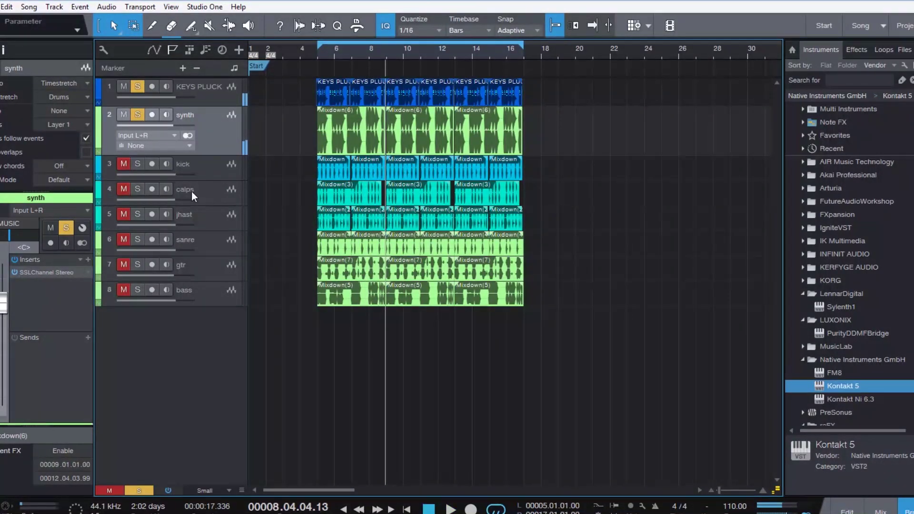
Select the KEYS PLUCK track, open the mixer, and solo the REV bus channel.
click(205, 90)
click(218, 138)
click(208, 98)
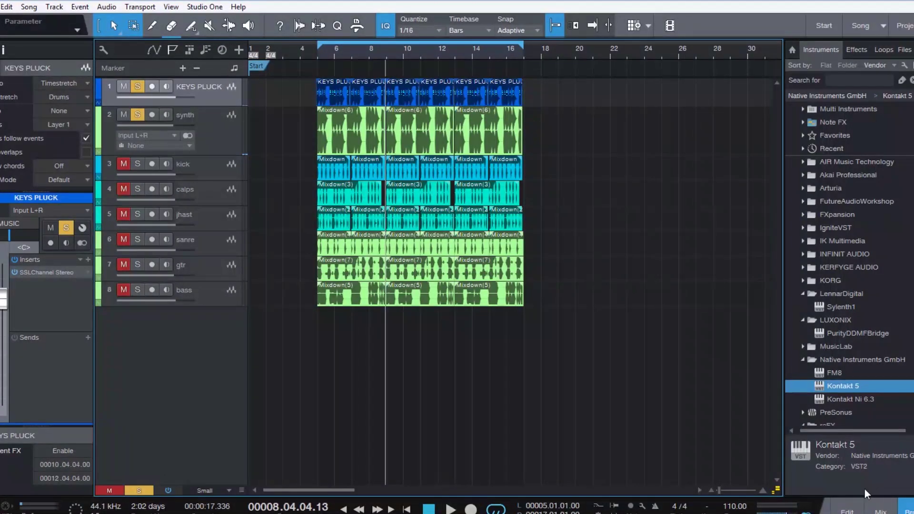
click(879, 510)
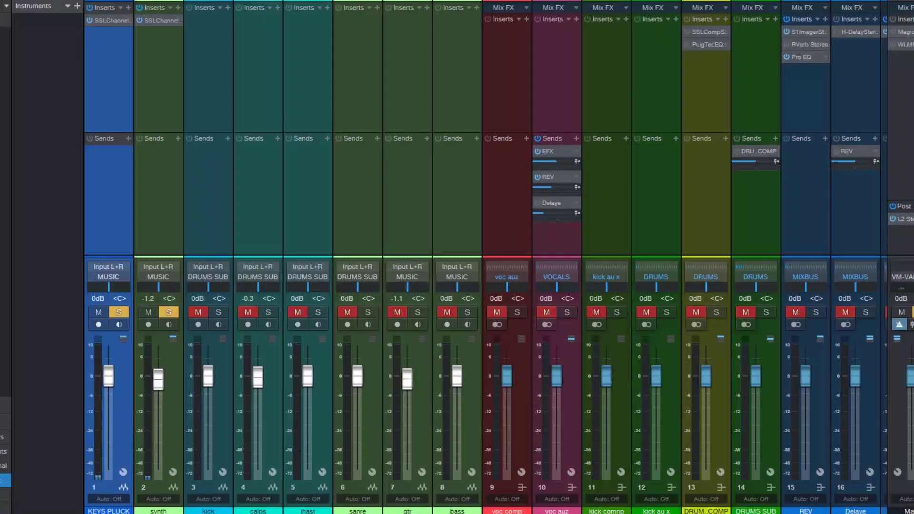
scroll(485, 257, right, 5)
click(556, 353)
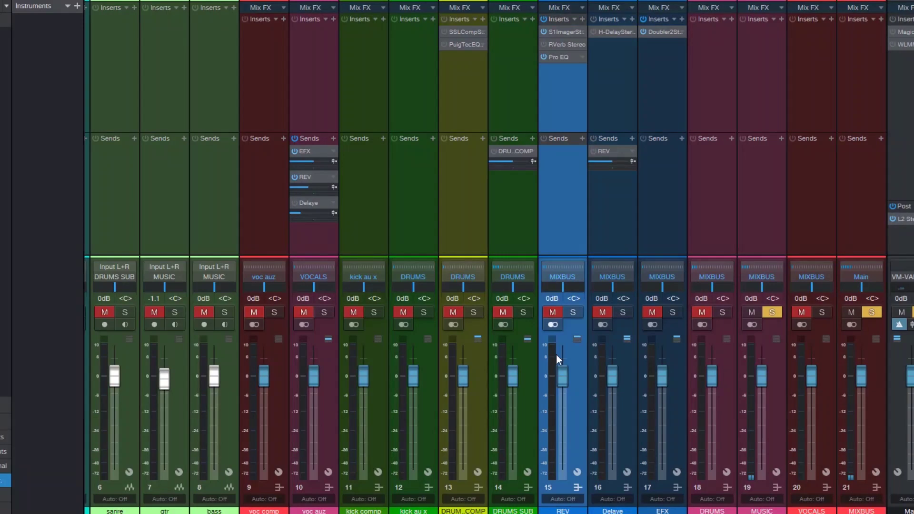
click(574, 313)
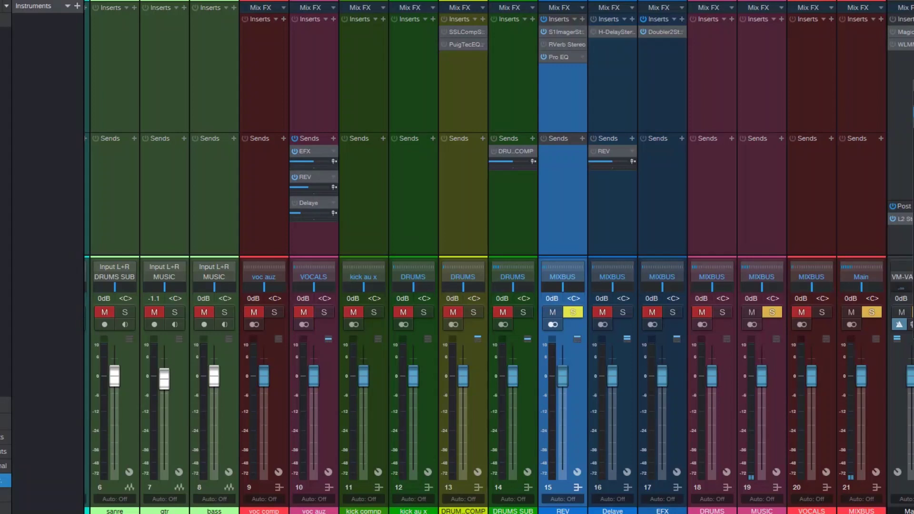
Inspect the S1 Imager Stereo on the REV bus, toggling its bypass and checking its width control, and close it.
click(913, 110)
drag(913, 111, 463, 110)
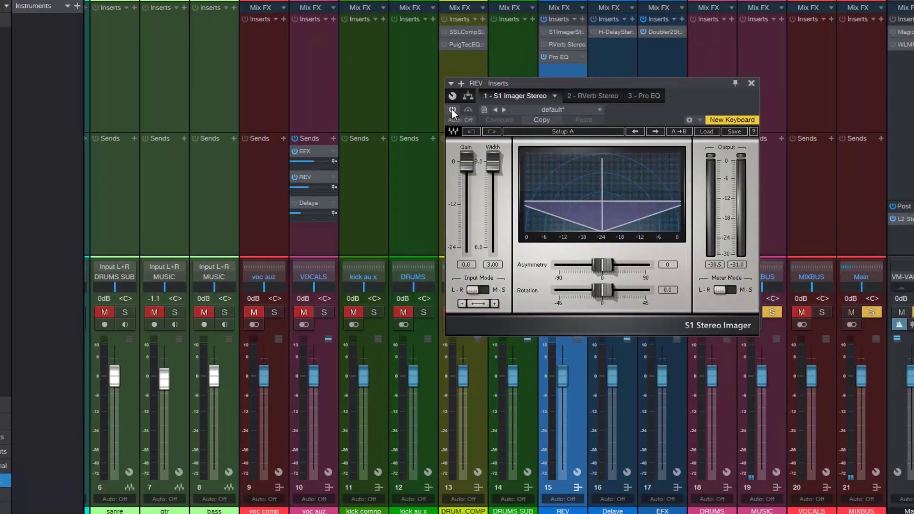
click(452, 110)
mouse_move(492, 163)
mouse_down()
mouse_move(492, 193)
mouse_move(493, 162)
mouse_up()
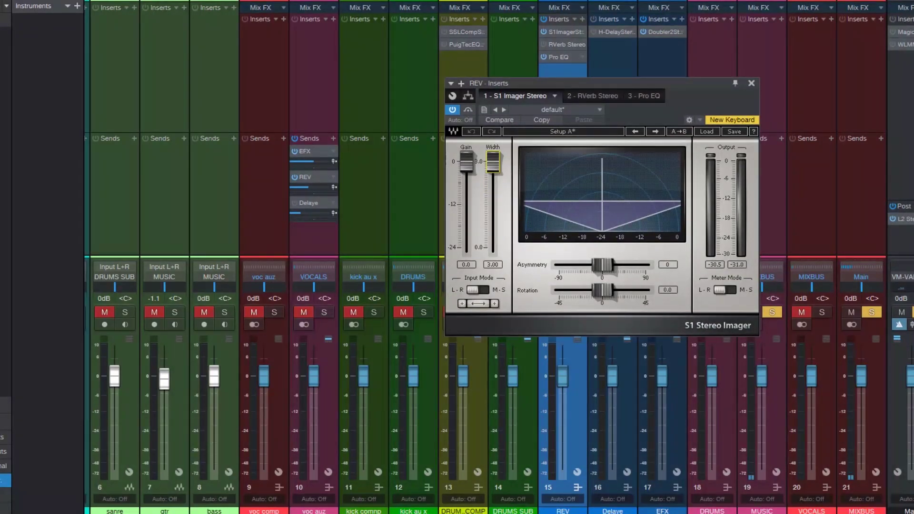
click(751, 82)
Replace the RVerb Stereo insert on the REV bus with a fresh RVerb Stereo instance at default settings.
click(582, 44)
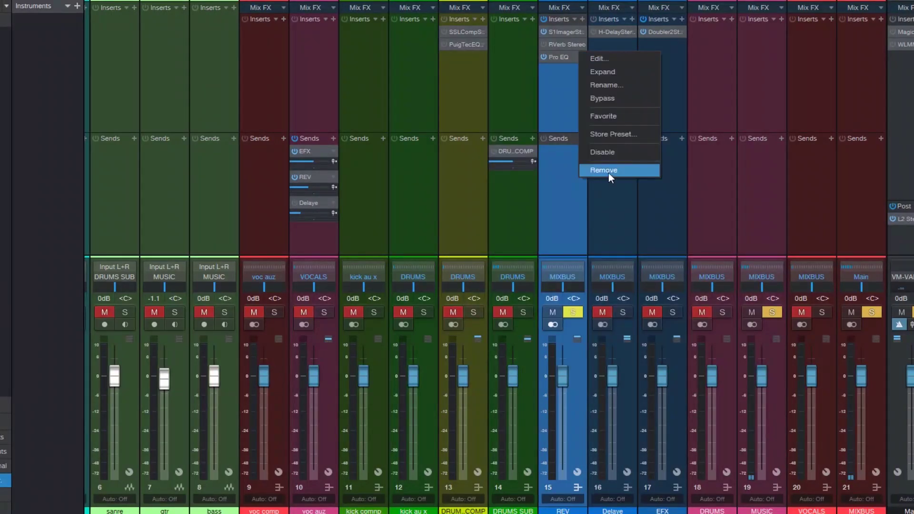
click(608, 173)
click(582, 19)
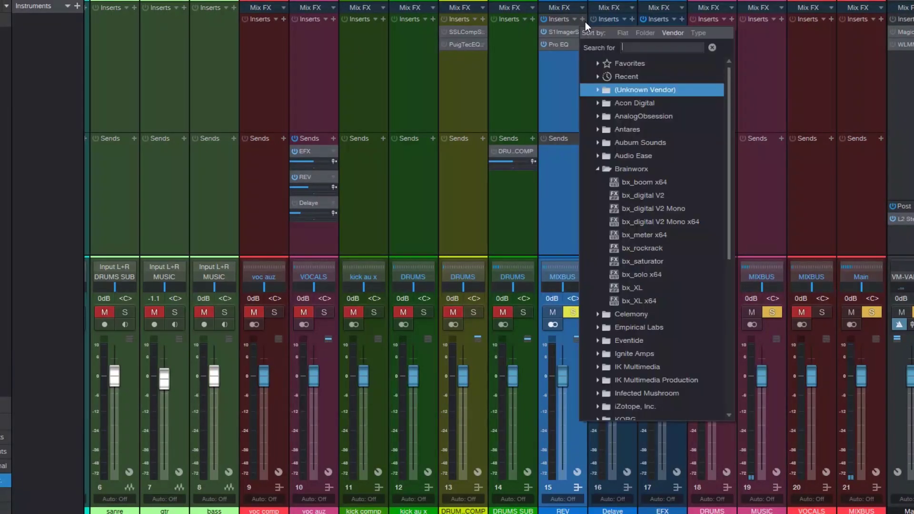
text(rever)
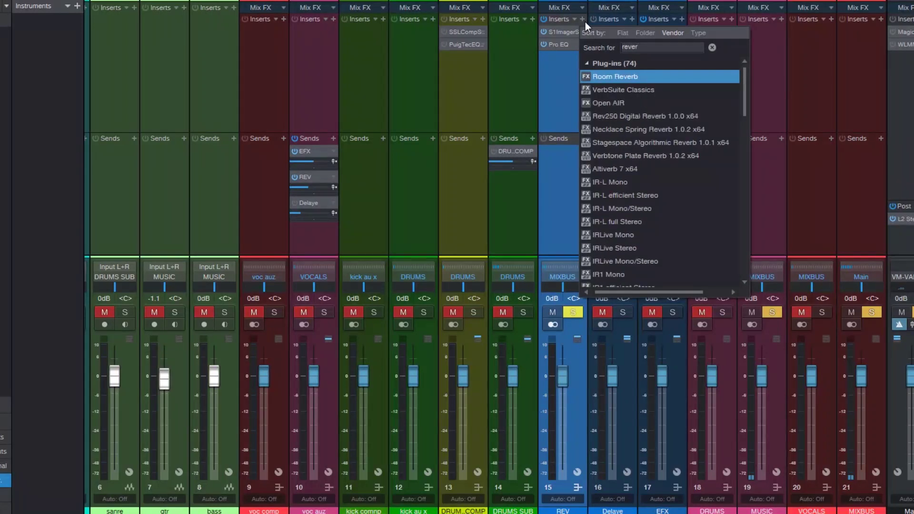
scroll(631, 165, down, 8)
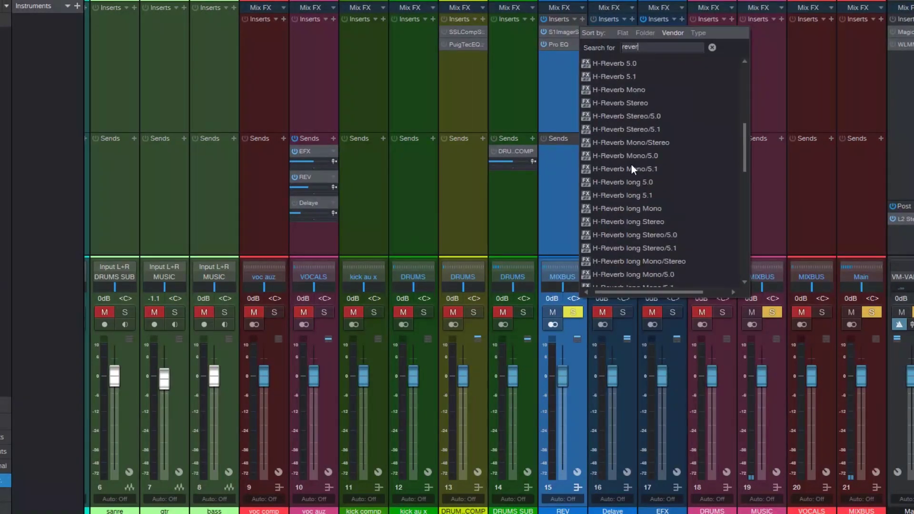
scroll(631, 165, down, 5)
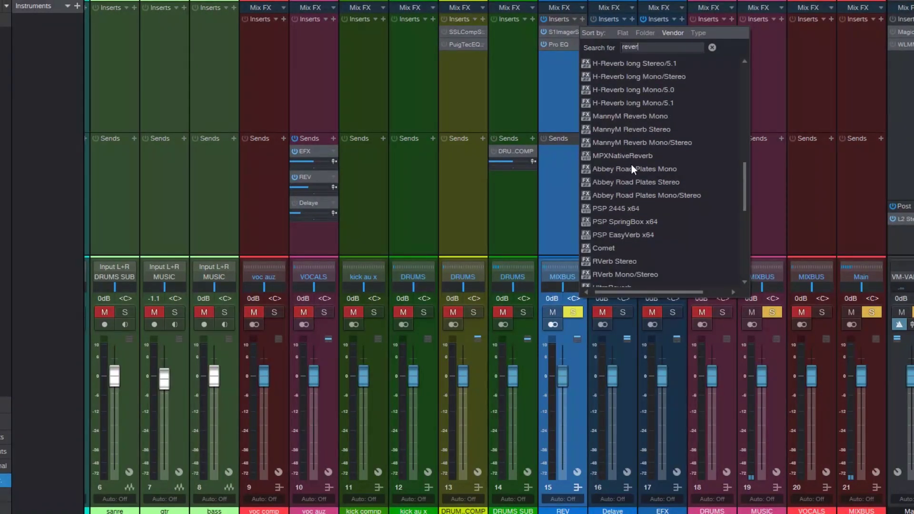
scroll(631, 165, down, 2)
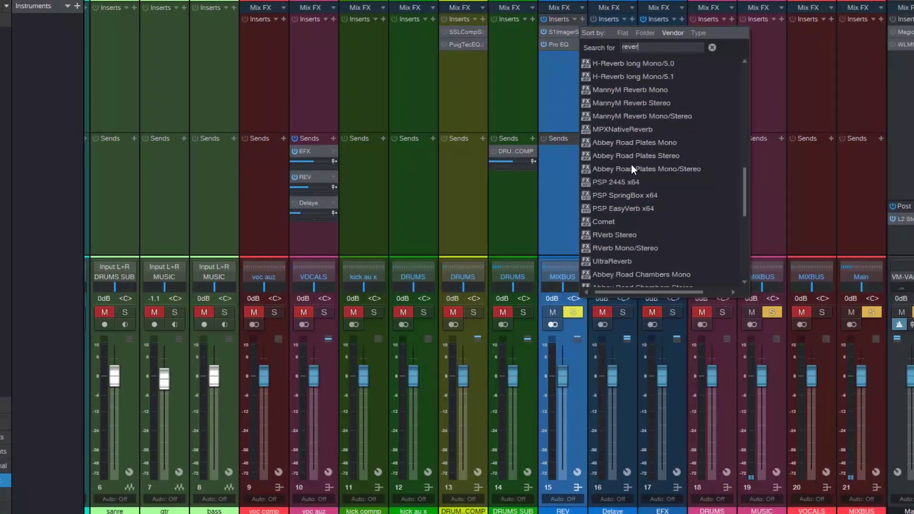
click(636, 233)
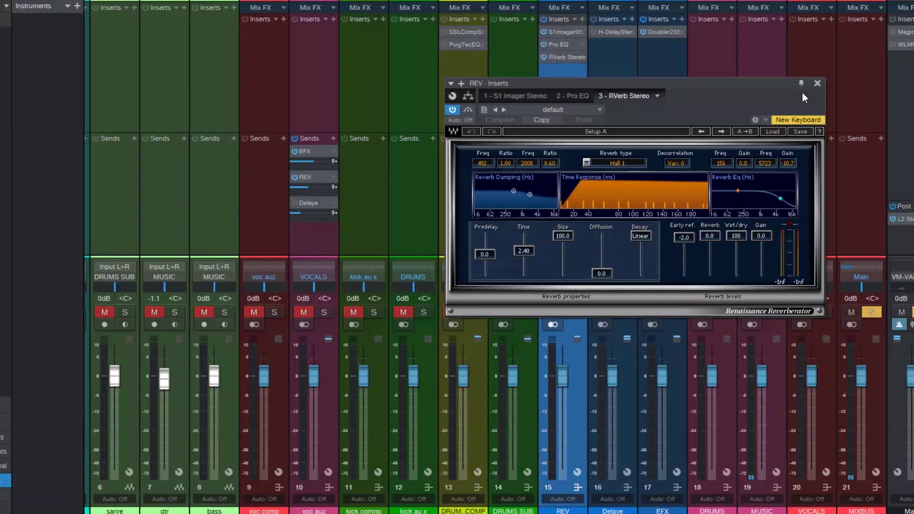
Remove the Pro EQ insert from the REV bus.
click(590, 43)
right_click(581, 43)
click(609, 170)
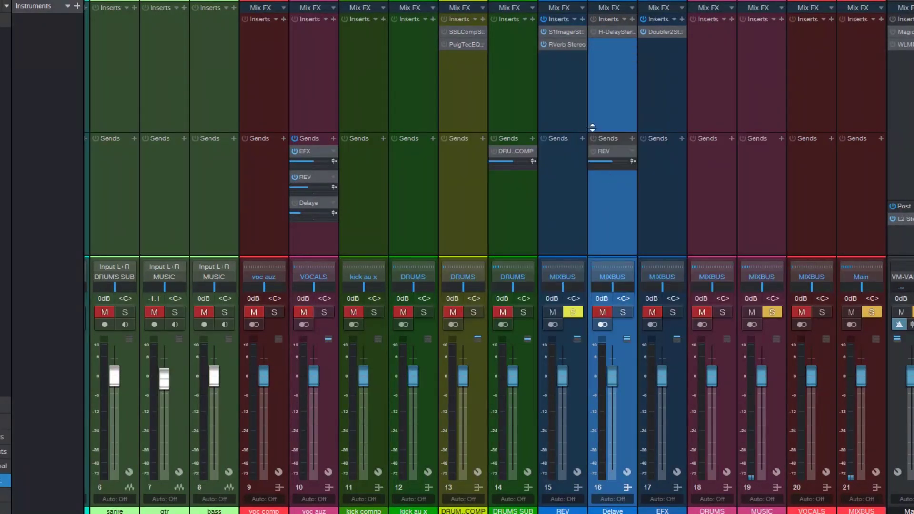
Try the S1 Imager Stereo after the RVerb Stereo on the REV bus and put it back first in the chain.
click(556, 32)
drag(556, 32, 558, 46)
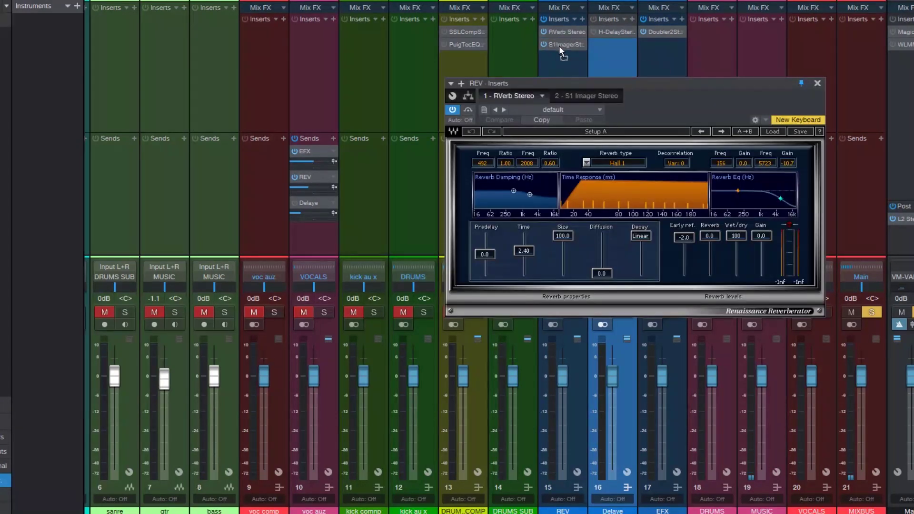
click(816, 84)
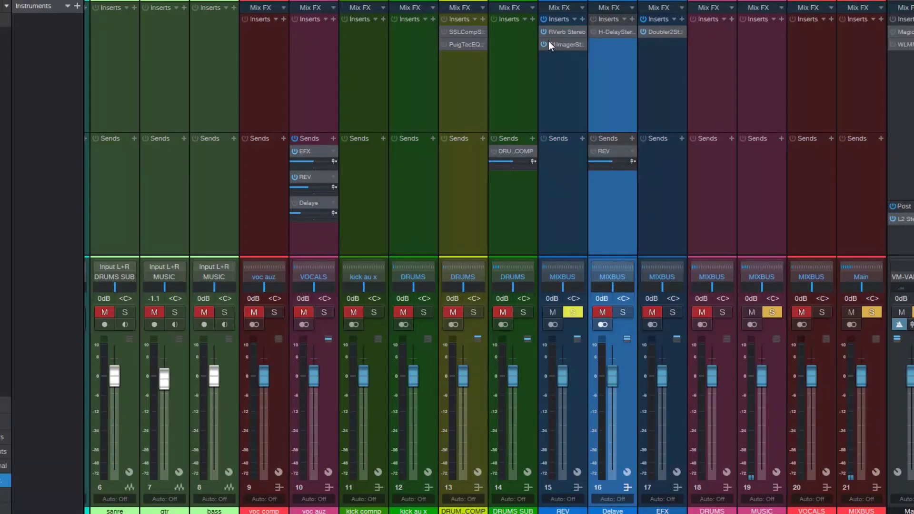
drag(560, 44, 560, 30)
Open the RVerb Stereo on the REV bus and review its reverb types, size and diffusion controls.
click(560, 44)
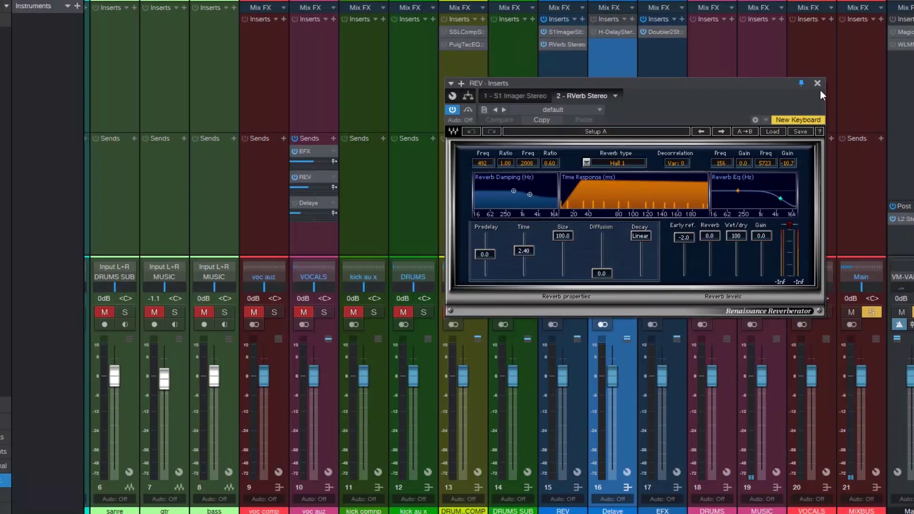
click(586, 161)
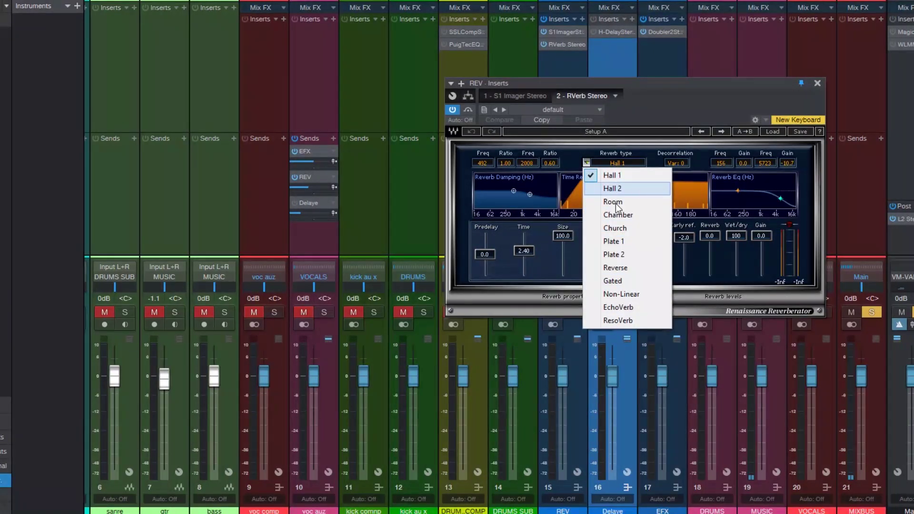
click(643, 110)
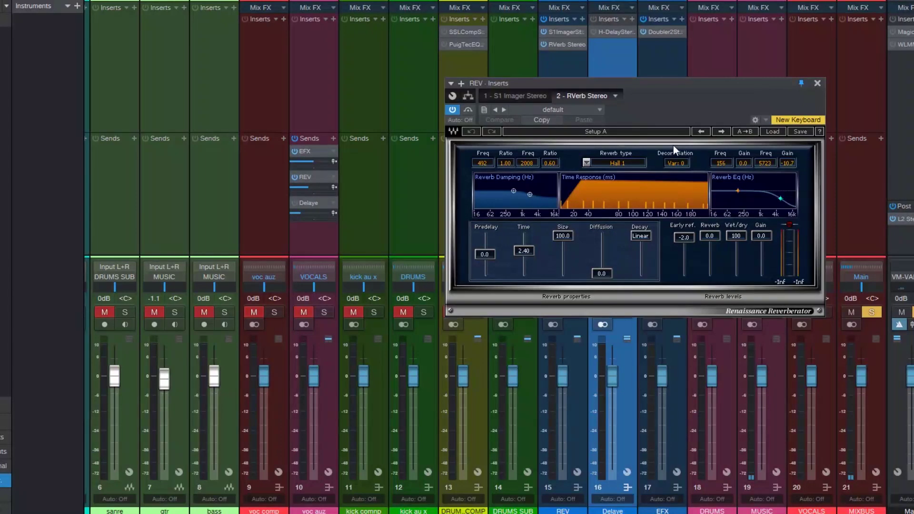
drag(680, 86, 701, 52)
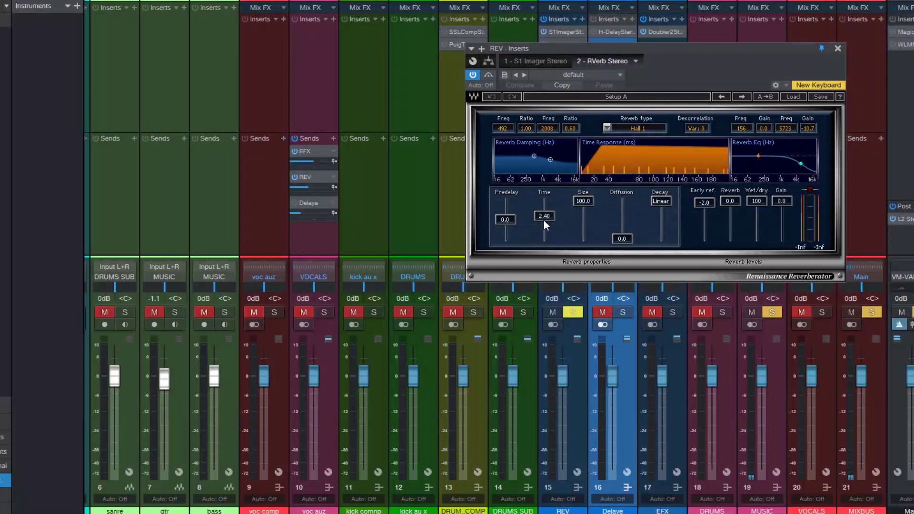
click(592, 200)
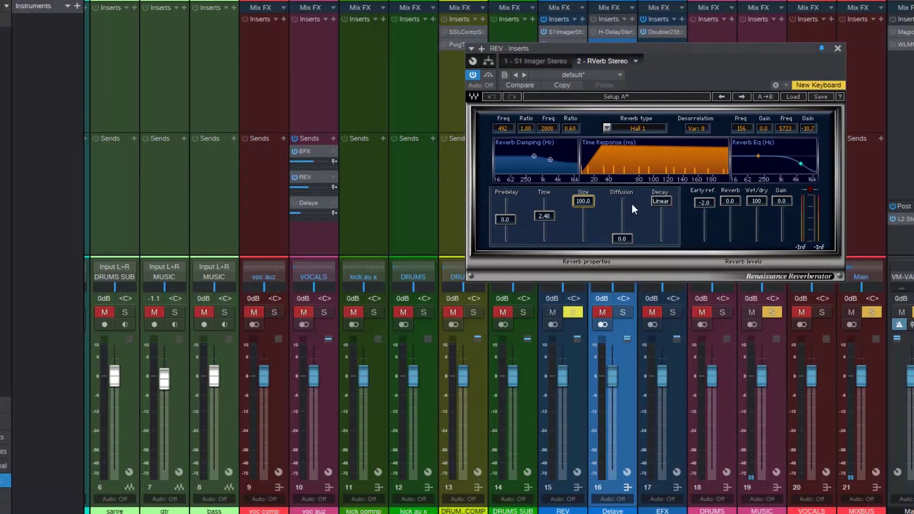
mouse_move(628, 241)
mouse_down()
mouse_move(628, 213)
mouse_move(628, 241)
mouse_up()
mouse_move(626, 239)
mouse_down()
mouse_move(621, 201)
mouse_move(622, 238)
mouse_up()
Return to the arrangement, unsolo the synth track, and play KEYS PLUCK from the loop start.
key(F3)
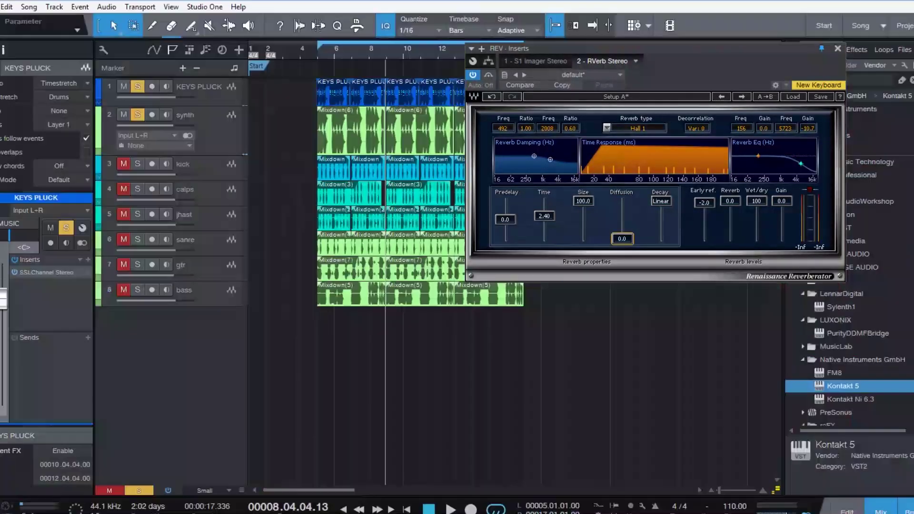
click(137, 114)
click(205, 93)
click(317, 48)
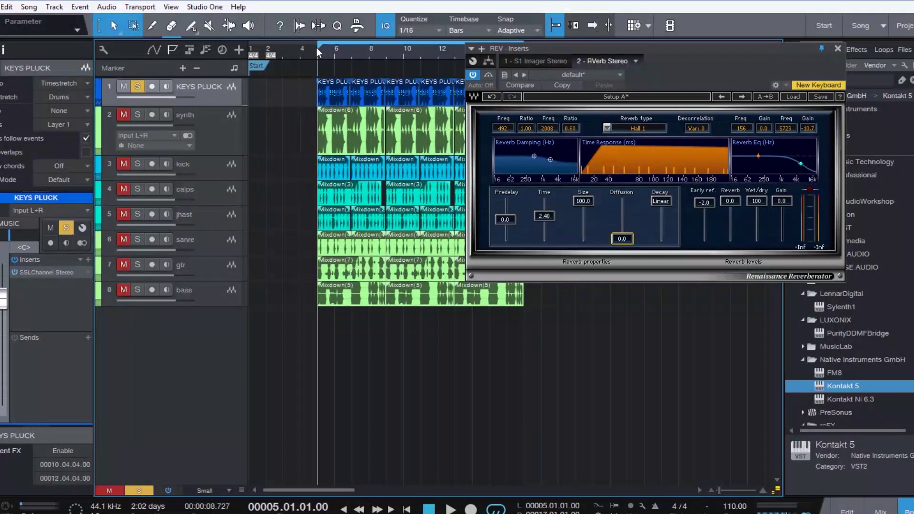
key(space)
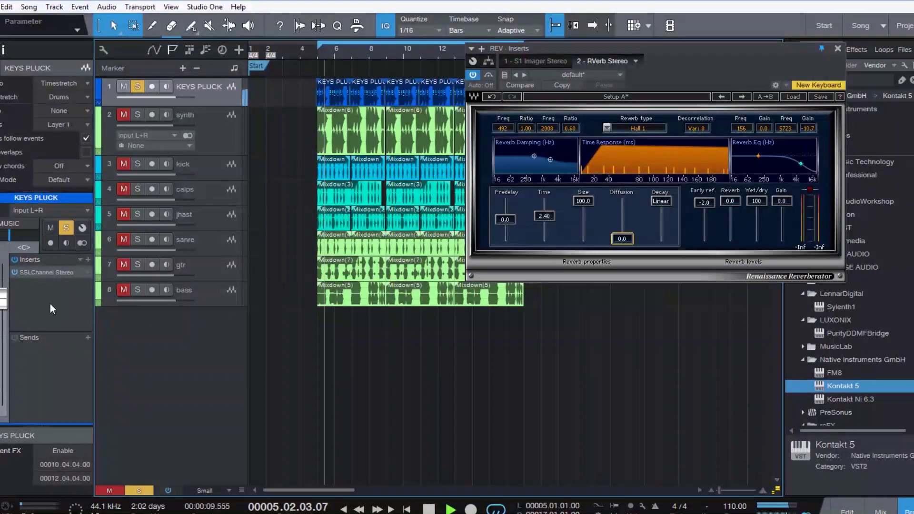
Add a send from KEYS PLUCK to the REV bus and lower its send level slightly.
click(87, 338)
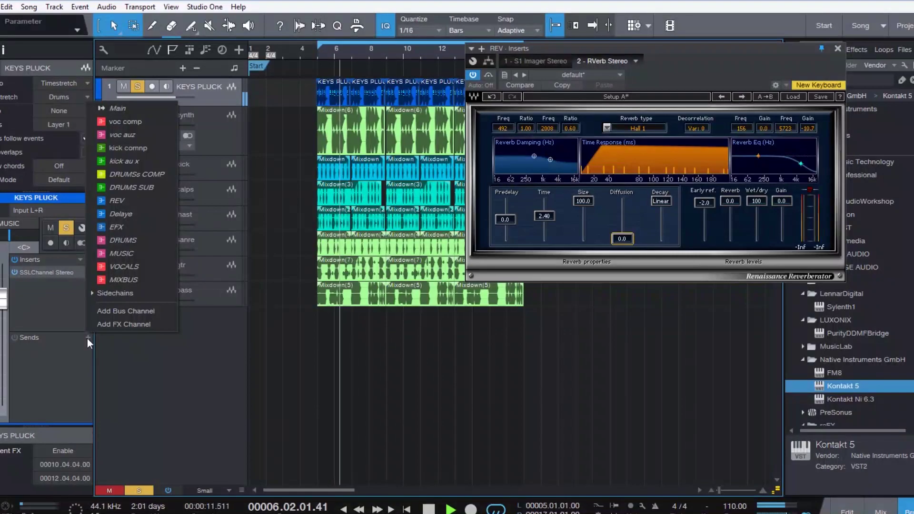
click(124, 201)
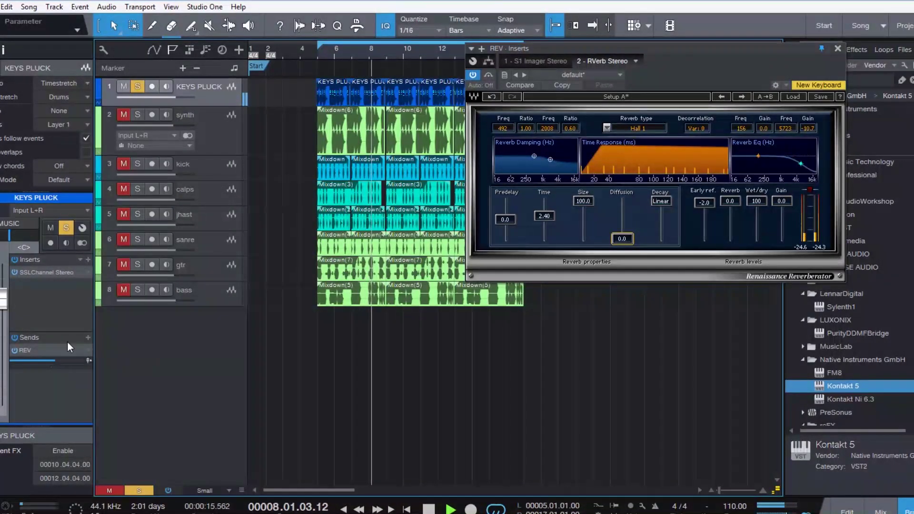
drag(52, 362, 51, 361)
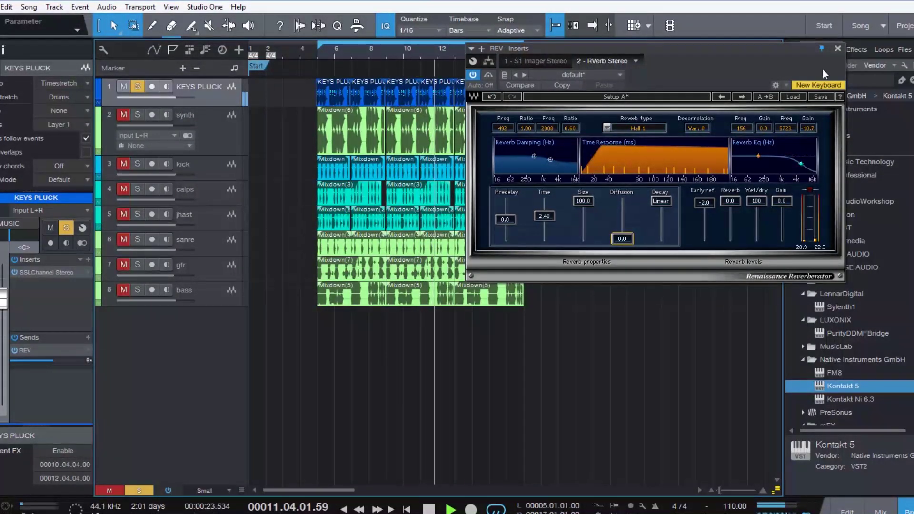
click(138, 289)
click(123, 290)
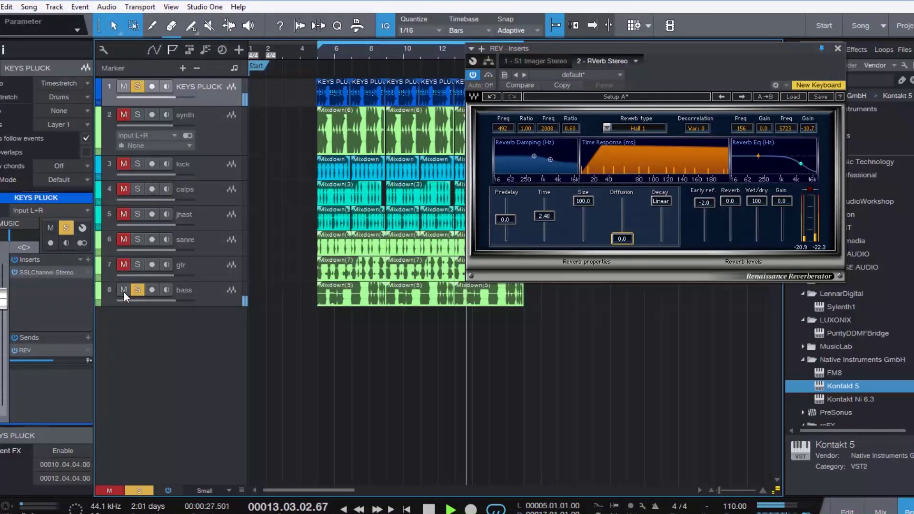
click(123, 293)
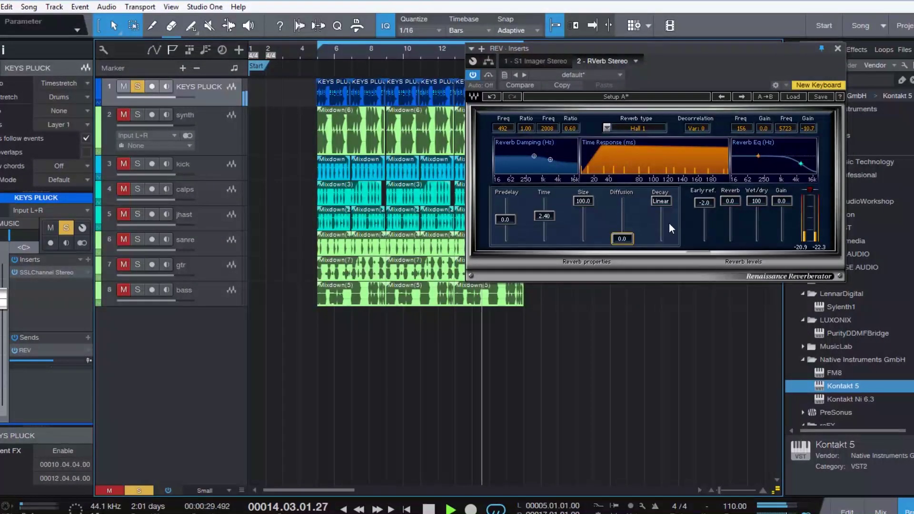
Close the reverb and insert a Pro EQ after the RVerb Stereo on the REV bus in the mixer.
click(880, 512)
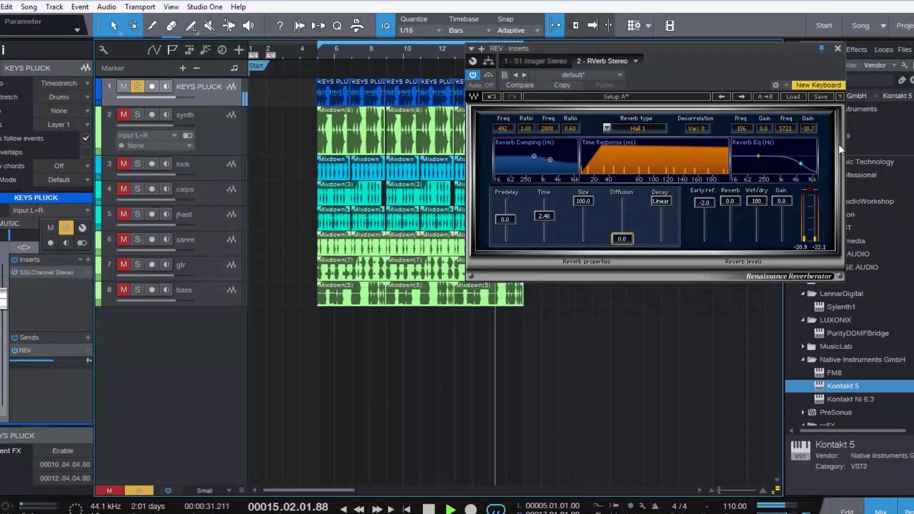
click(837, 48)
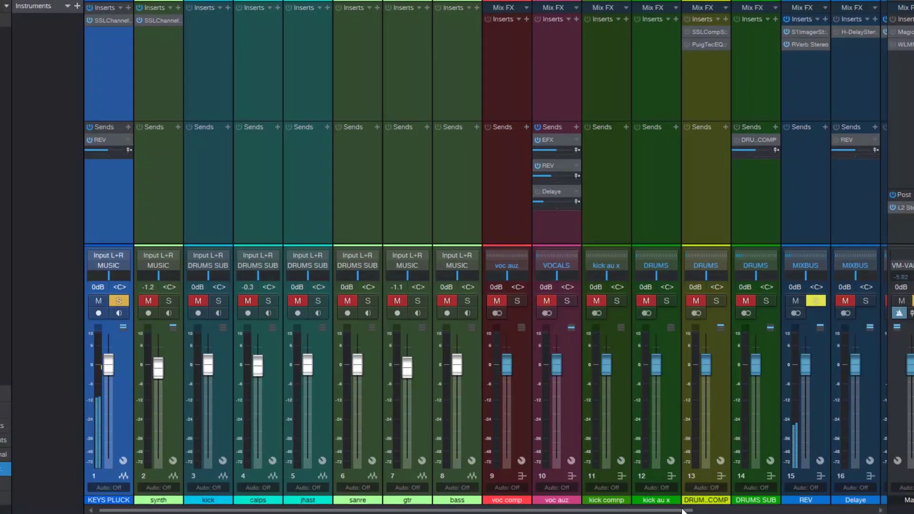
scroll(865, 497, right, 5)
scroll(865, 497, right, 1)
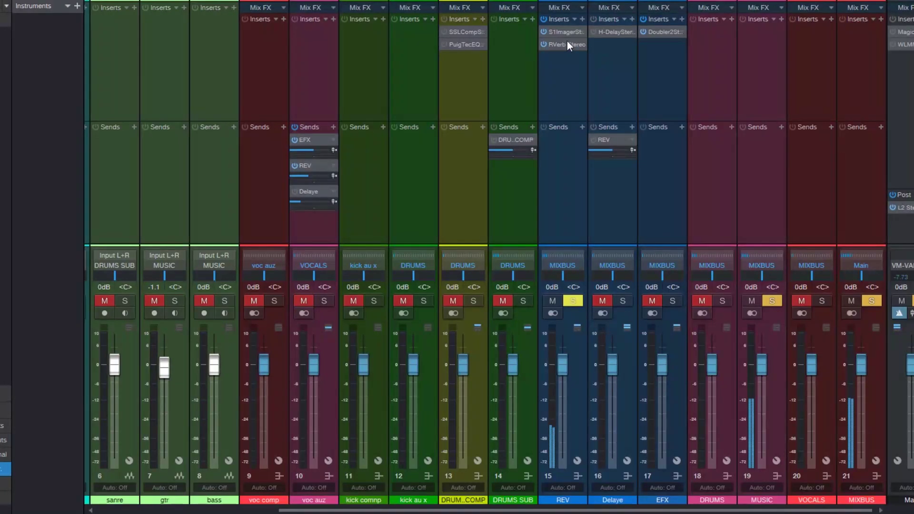
click(584, 17)
text(pro)
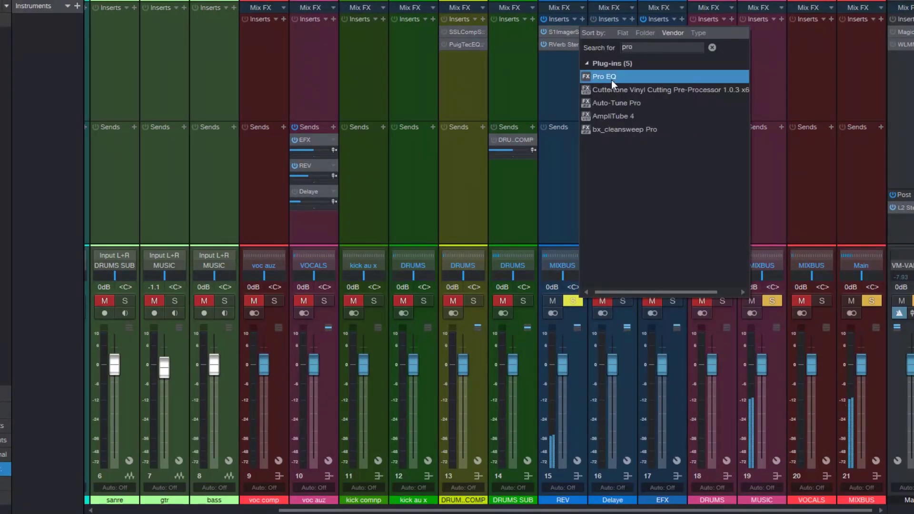
click(608, 77)
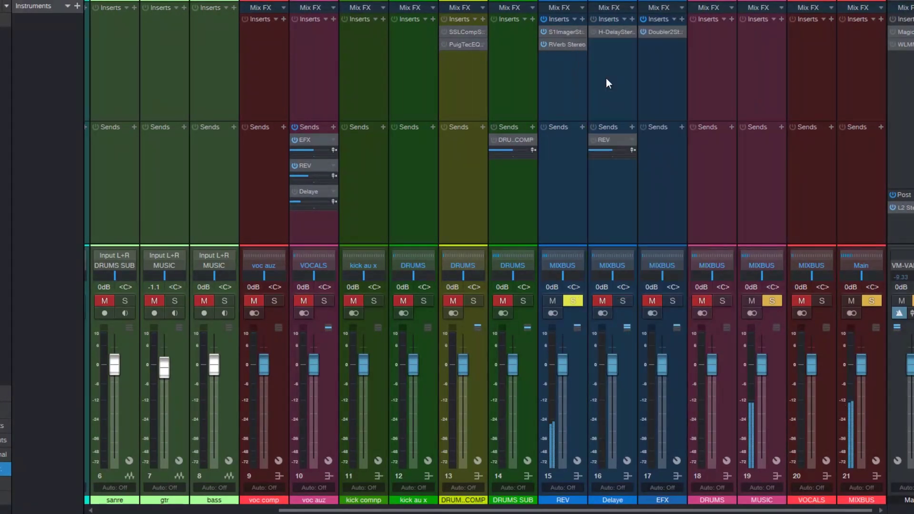
drag(717, 48, 644, 38)
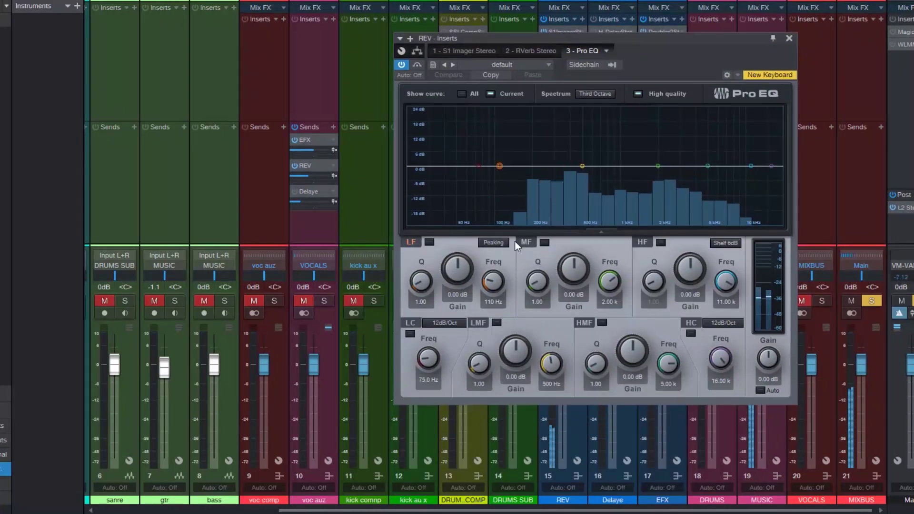
Enable the Pro EQ's low cut at about 556 Hz and its low-mid band with -4.80 dB gain at 500 Hz.
click(410, 334)
drag(425, 360, 431, 324)
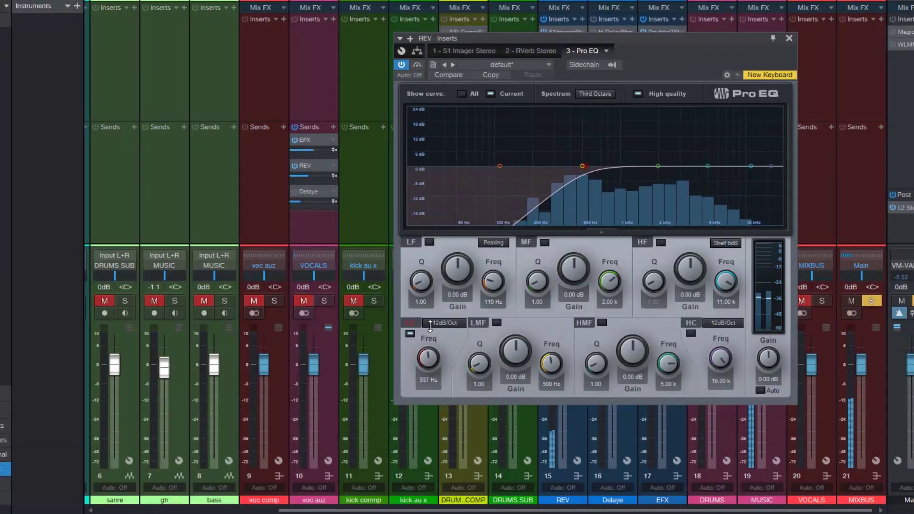
click(496, 322)
drag(515, 350, 515, 363)
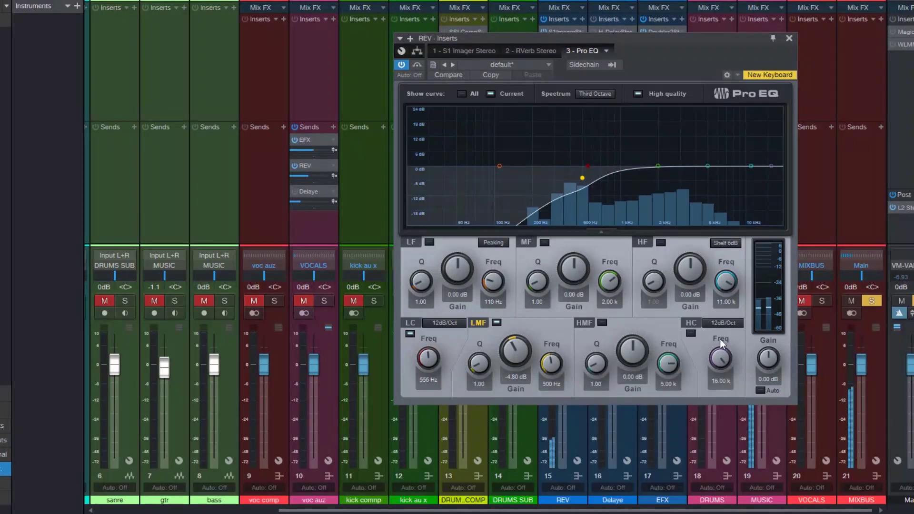
Enable the Pro EQ's high cut at about 4.94 kHz and set the mid band's gain to -2.64 dB.
click(691, 333)
click(690, 334)
drag(720, 358, 720, 374)
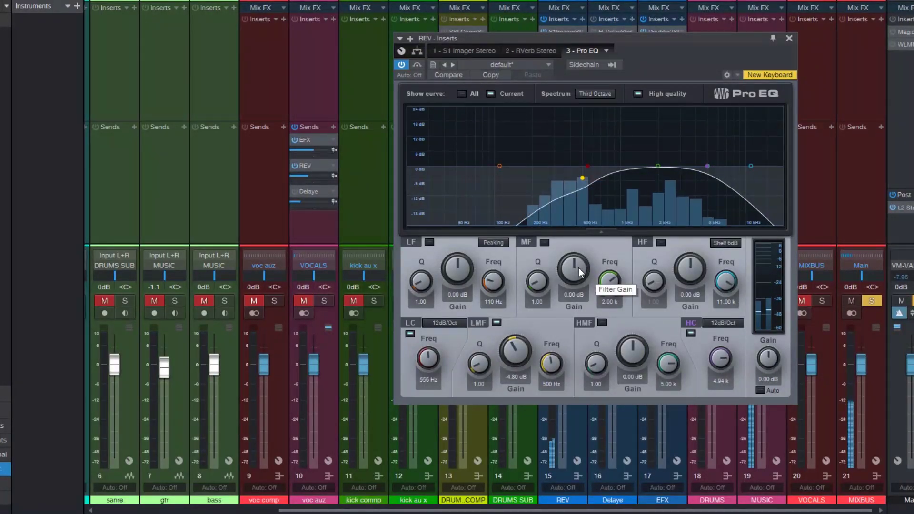
drag(578, 267, 578, 280)
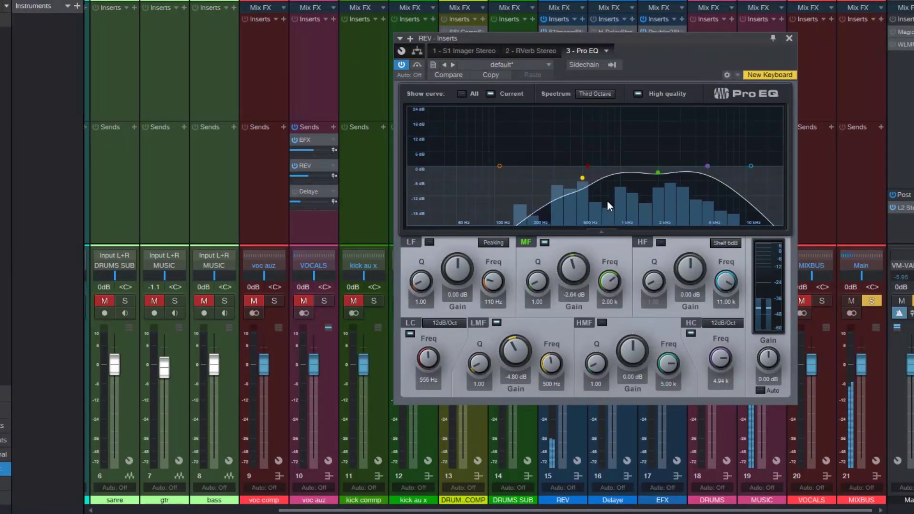
Turn off the Pro EQ's High quality mode, raise the high cut to about 7.75 kHz and close the EQ.
click(638, 93)
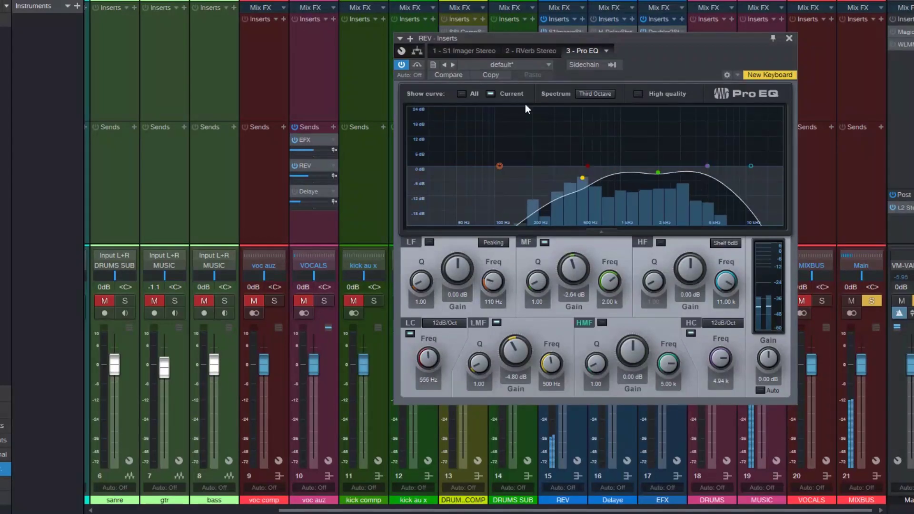
click(417, 65)
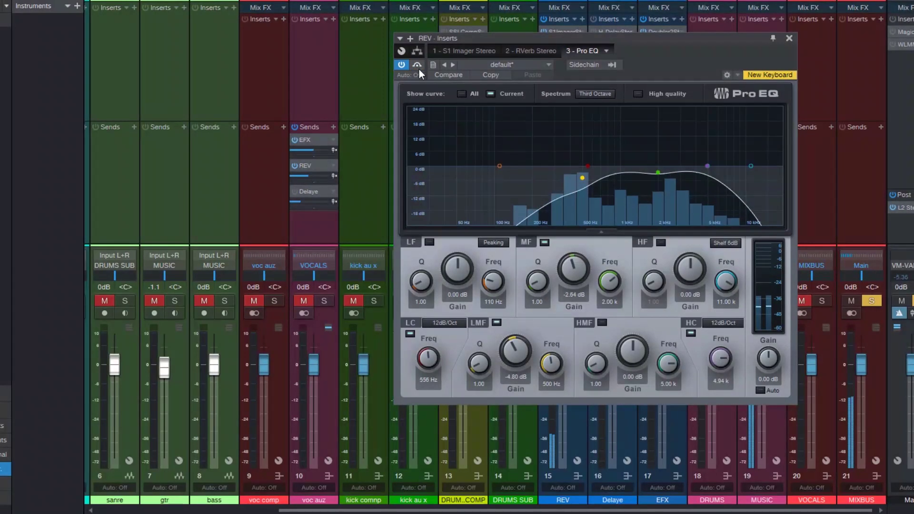
drag(713, 357, 746, 288)
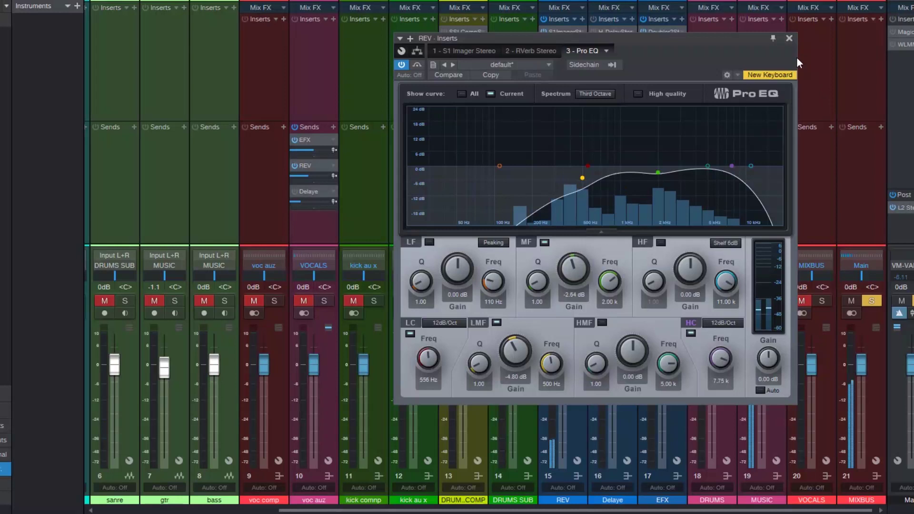
click(789, 38)
Set the REV bus RVerb's time to 2.68, predelay to 4.2, early reflections to 0.0 and low damping ratio to 0.87.
click(560, 46)
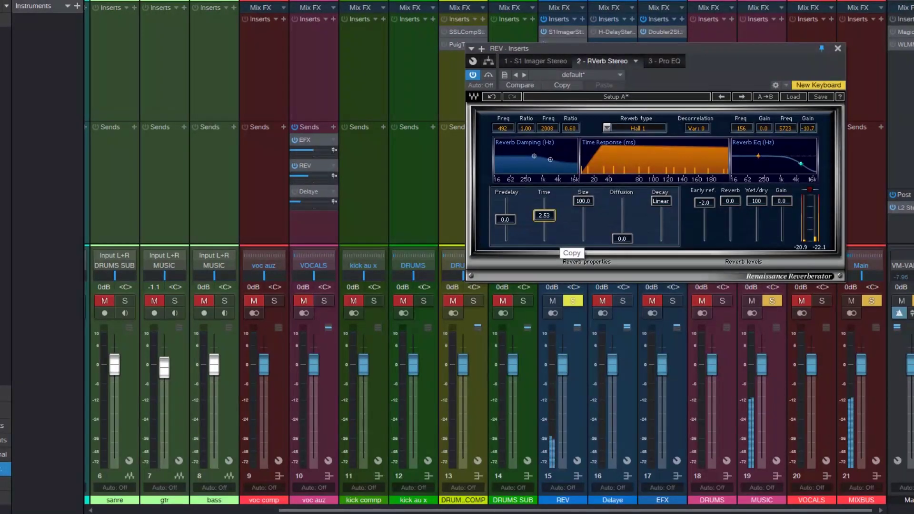
drag(544, 214, 544, 214)
drag(505, 219, 505, 219)
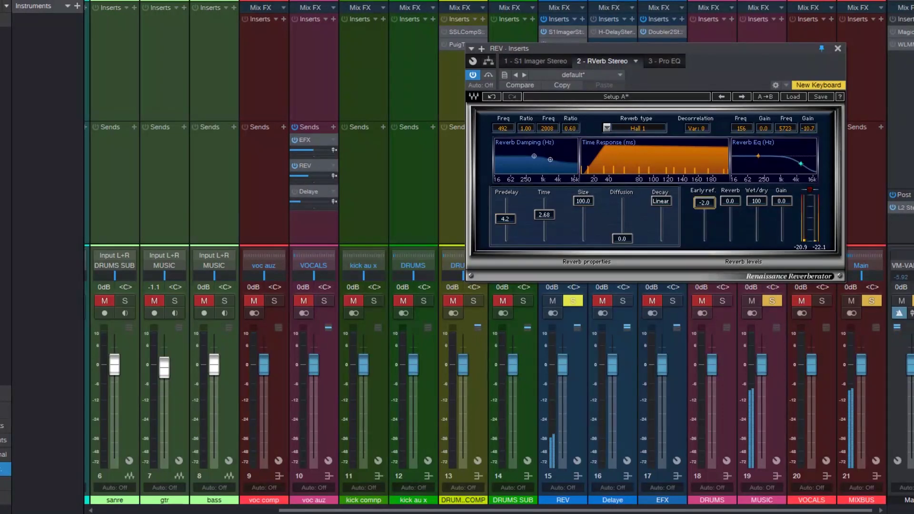
mouse_move(704, 202)
mouse_down()
mouse_move(705, 233)
mouse_move(703, 201)
mouse_up()
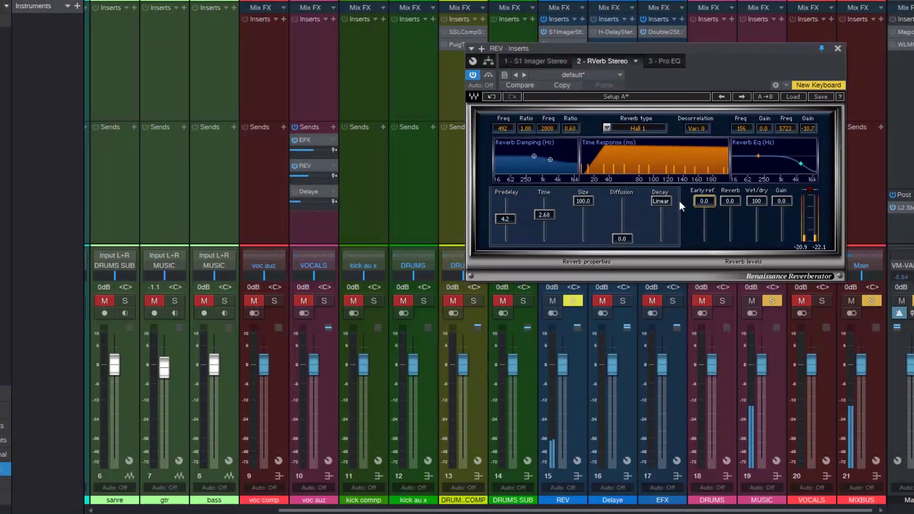
drag(533, 154, 533, 157)
Lower the REV bus Pro EQ's high cut to about 7.23 kHz and return to the arrangement.
click(657, 60)
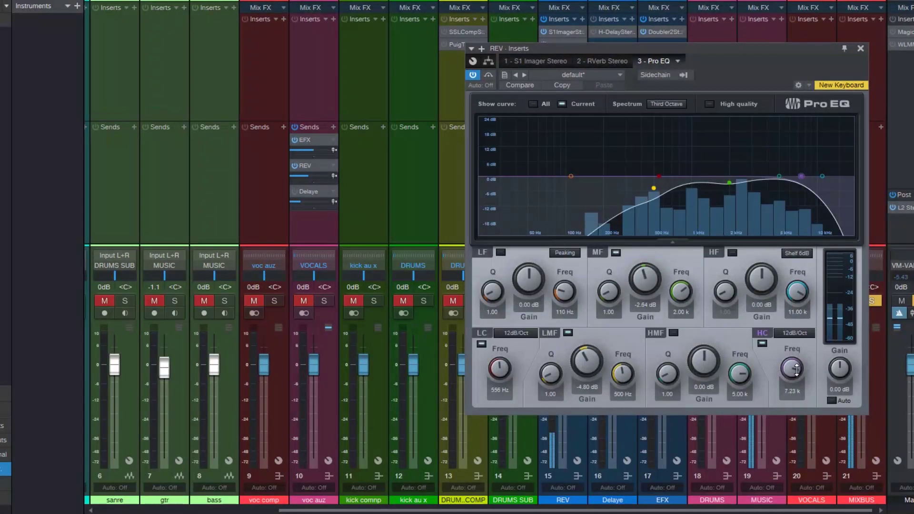
click(860, 48)
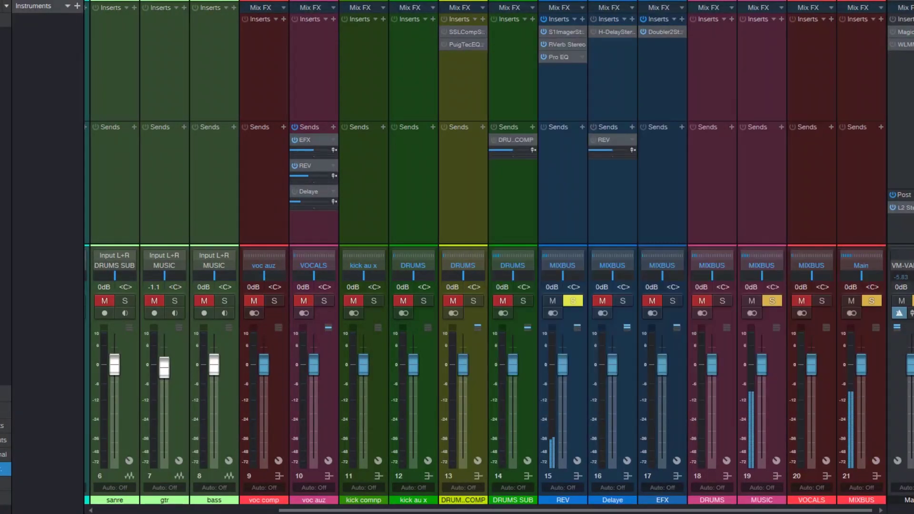
key(F3)
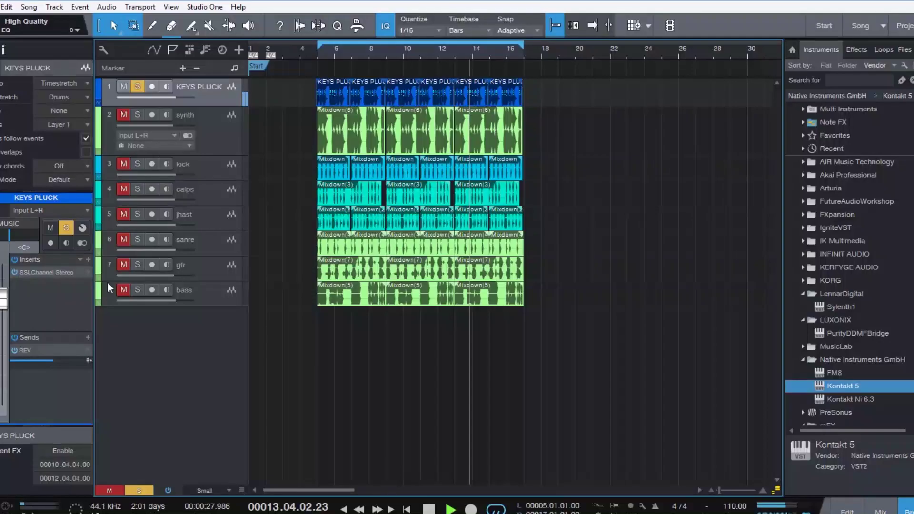
Compare KEYS PLUCK with its REV send off and on, leave the send on, and stop playback.
click(14, 350)
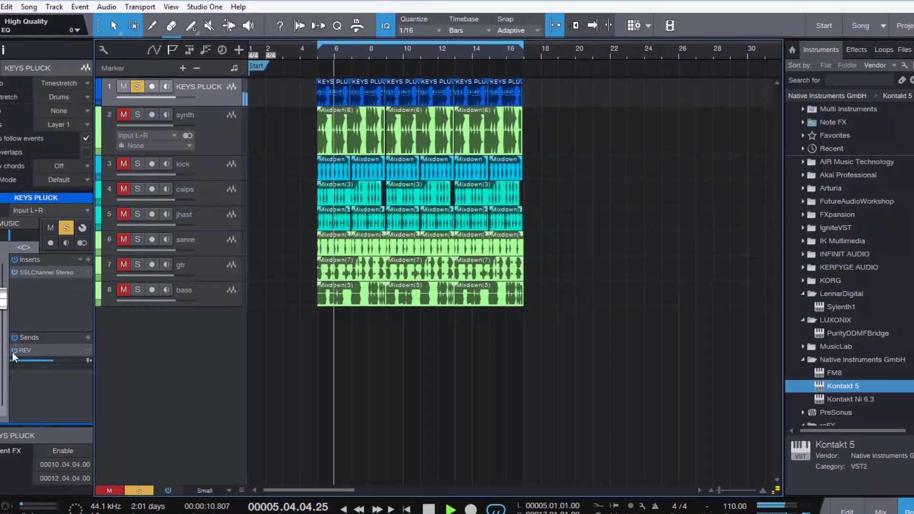
click(12, 352)
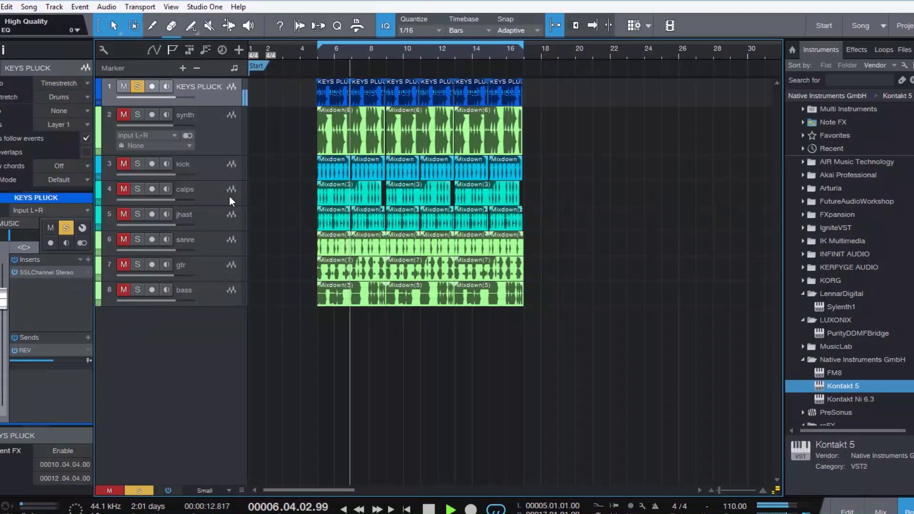
key(space)
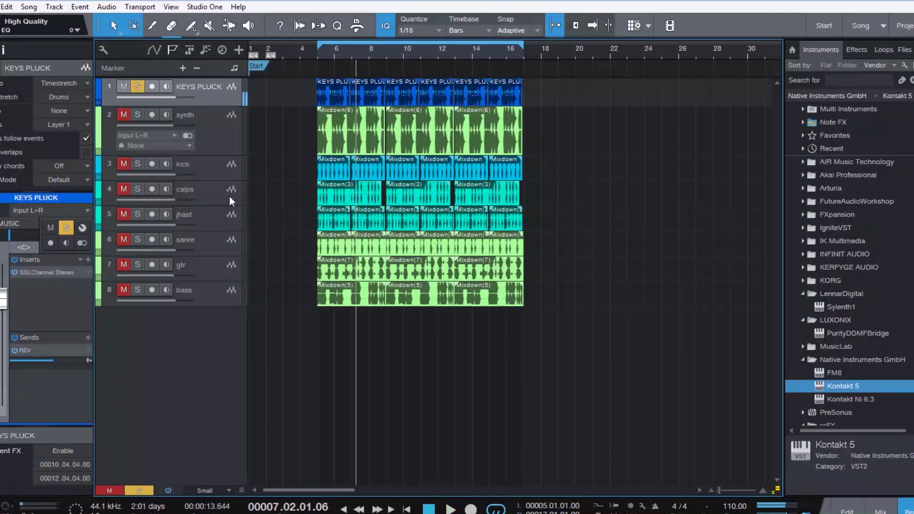
Review the S1 Imager and RVerb settings on the REV bus from the KEYS PLUCK send.
double_click(46, 352)
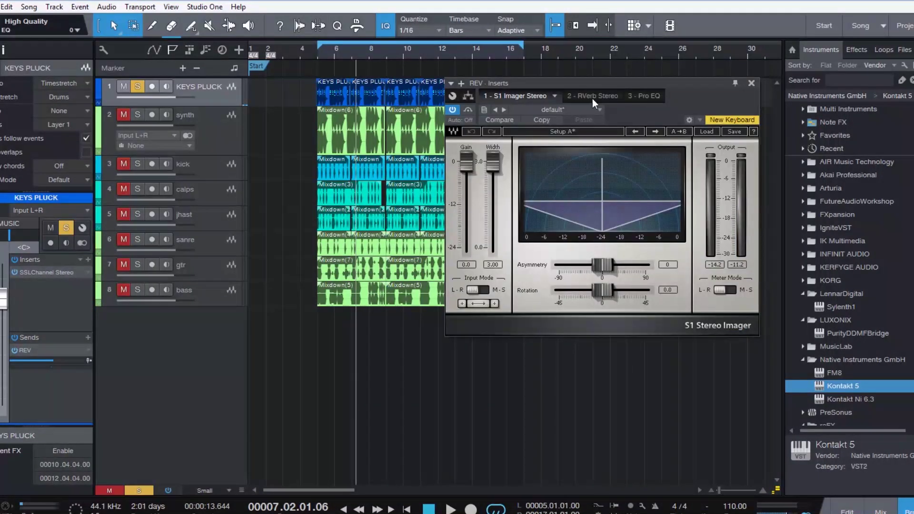
click(596, 94)
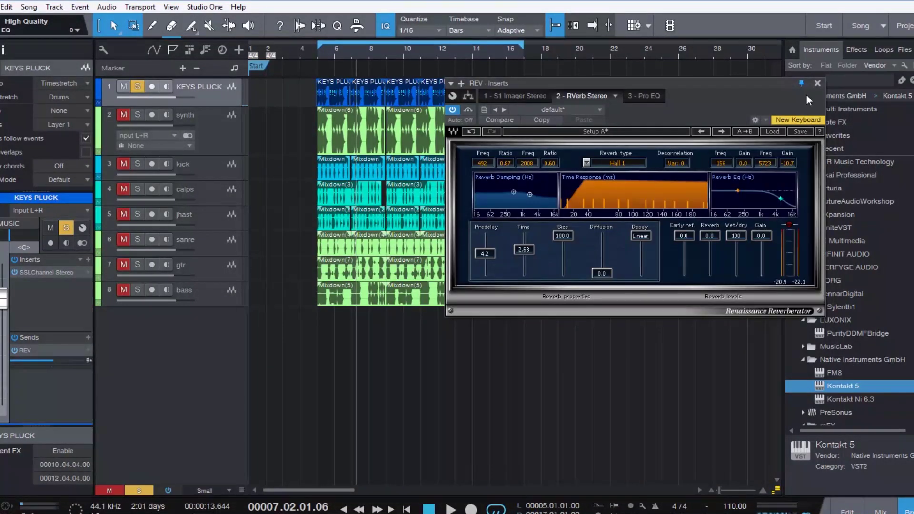
click(817, 83)
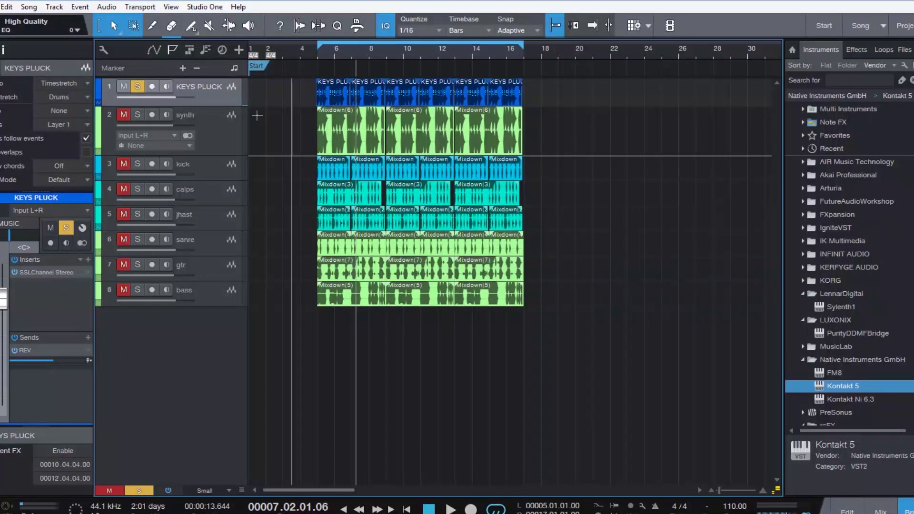
Solo the synth track alongside KEYS PLUCK, audition both from the loop start at bar 5, and reselect KEYS PLUCK.
click(221, 124)
key(s)
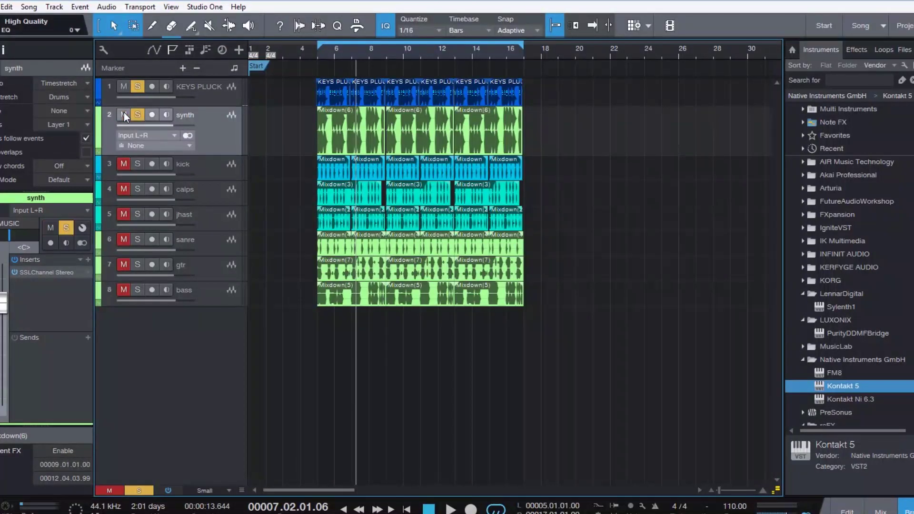
click(316, 50)
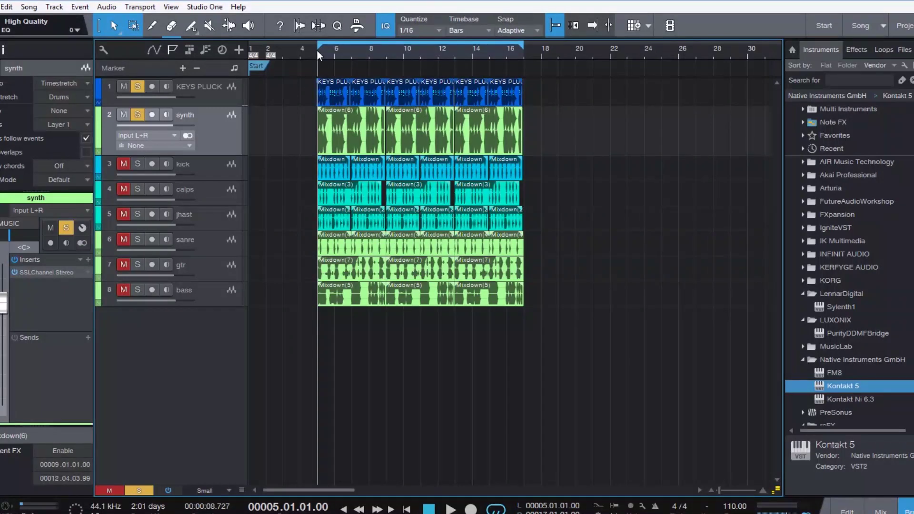
key(space)
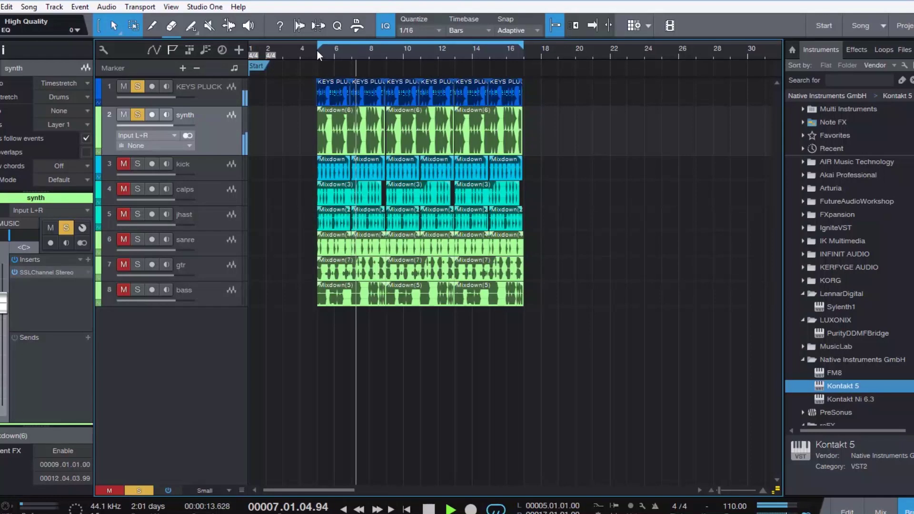
key(space)
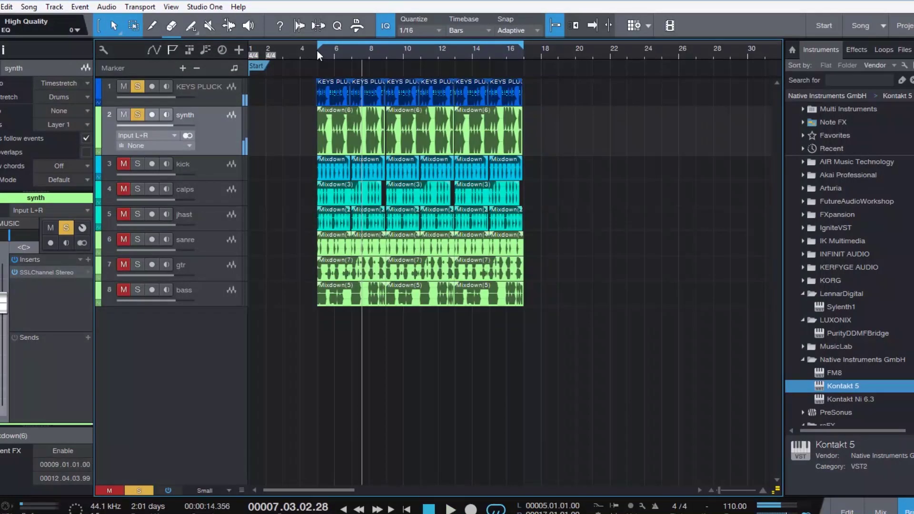
click(222, 97)
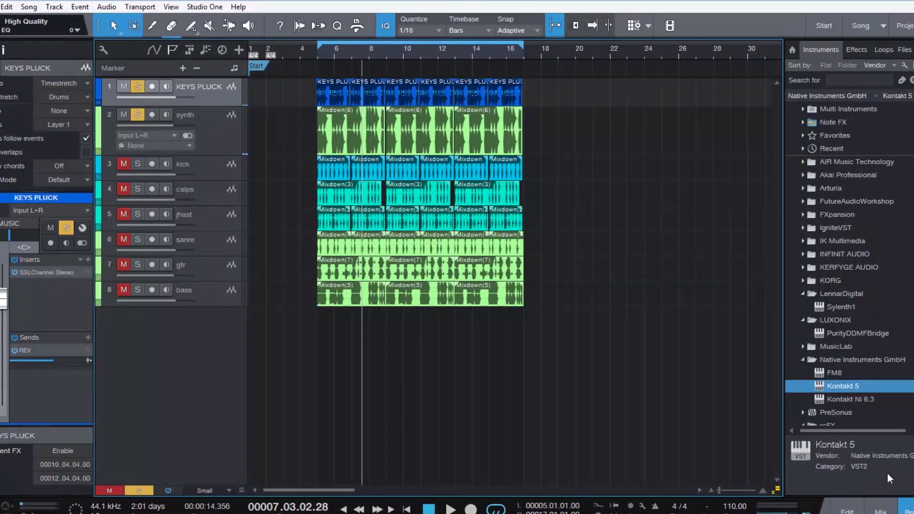
Solo the EFX bus in the mixer, open its Doubler2 insert pinned on screen, and return to the arrangement.
click(780, 506)
scroll(657, 433, right, 5)
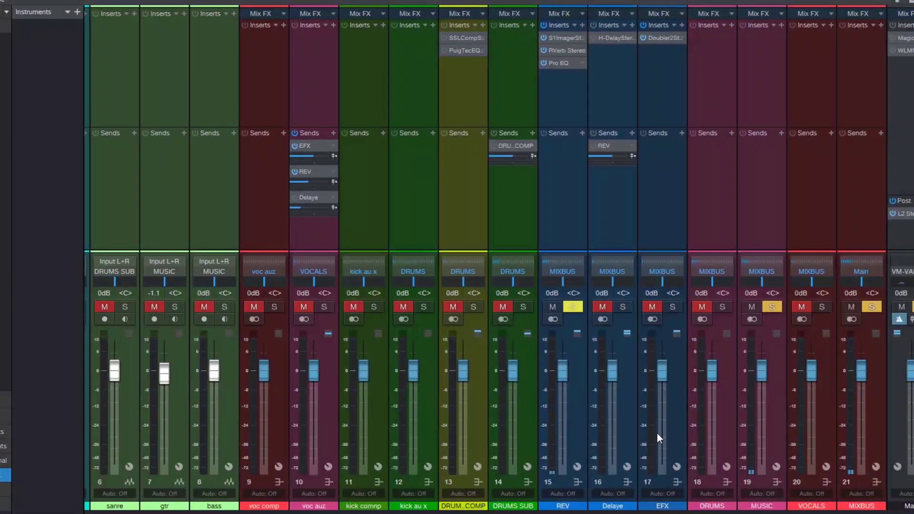
click(664, 401)
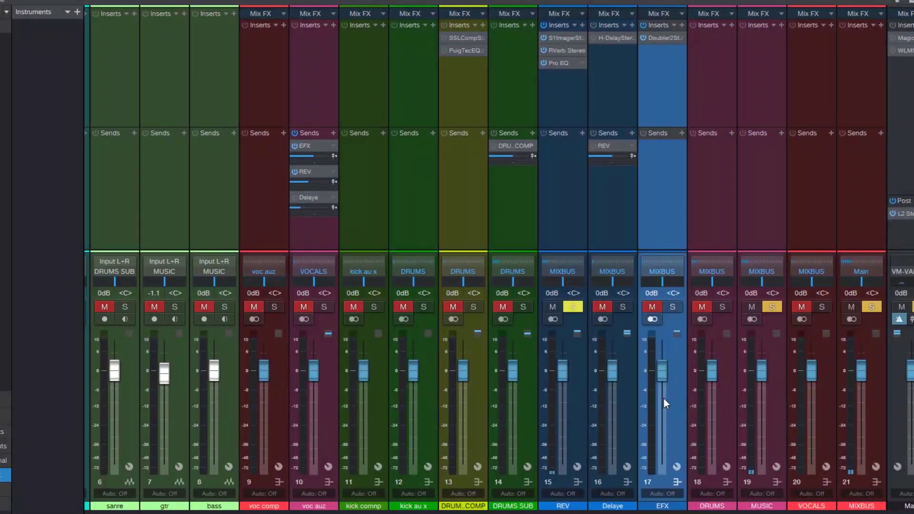
click(676, 308)
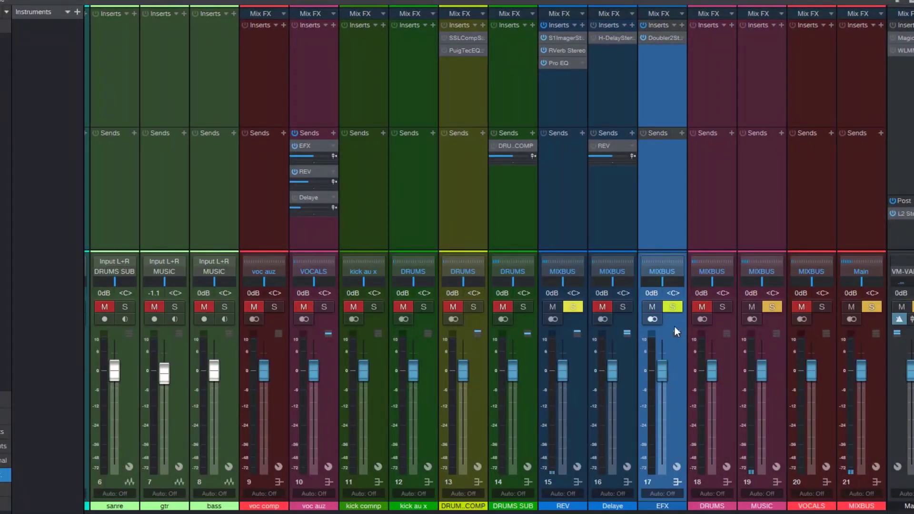
double_click(658, 38)
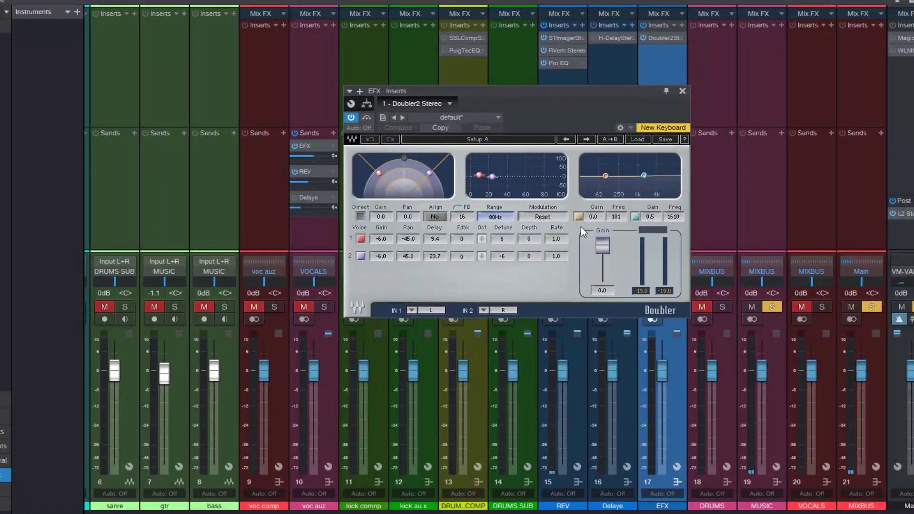
click(666, 91)
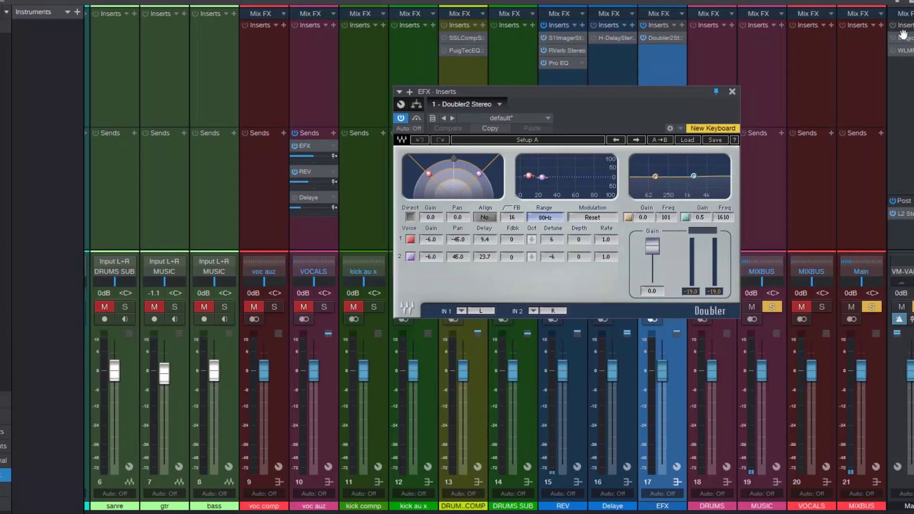
key(F3)
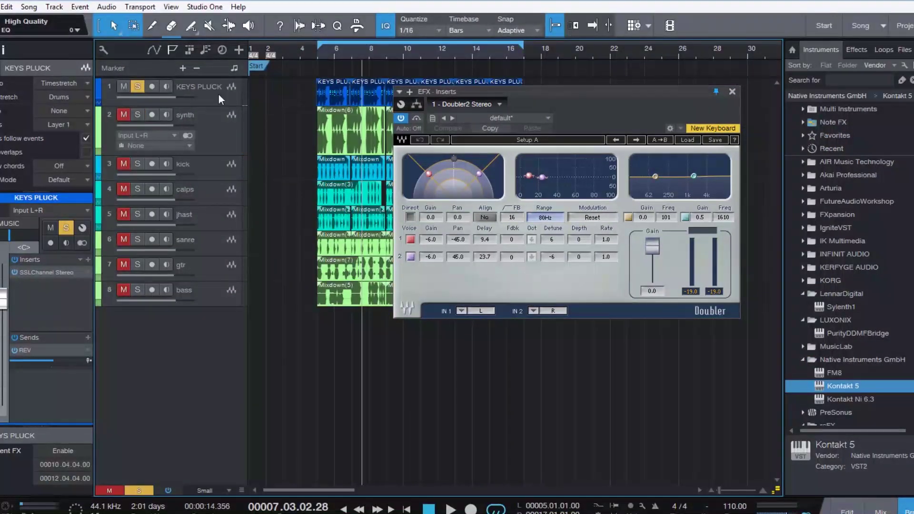
Add an EFX send to KEYS PLUCK while playing from bar 5, lower its level slightly below -6.0 dB, and close Doubler2.
click(316, 50)
key(space)
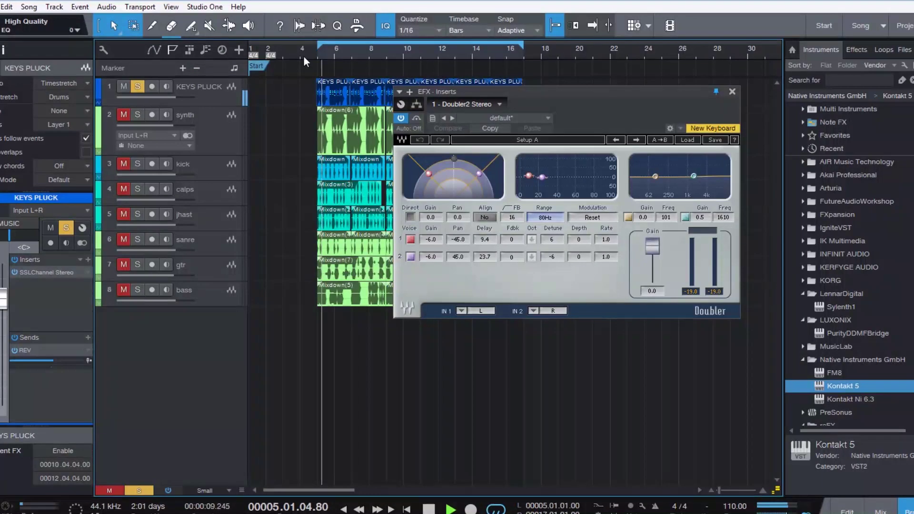
click(87, 338)
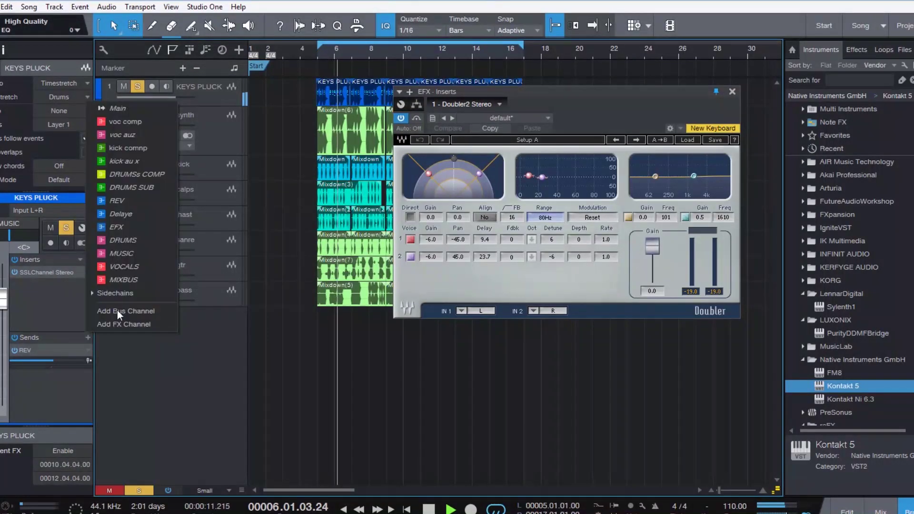
click(147, 227)
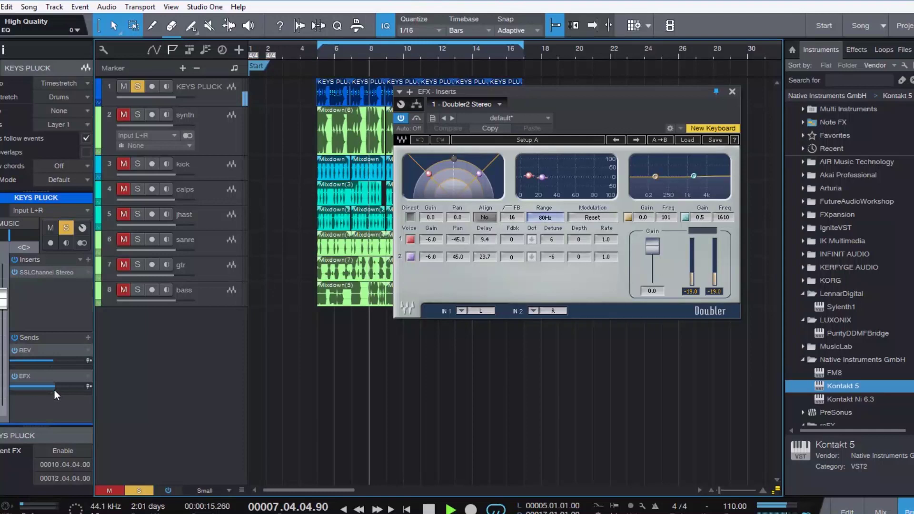
mouse_move(52, 388)
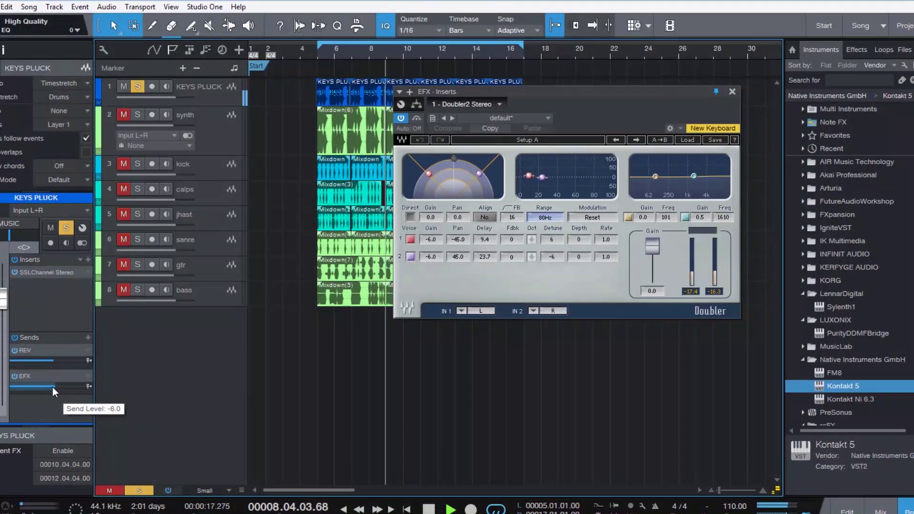
mouse_move(53, 387)
mouse_down()
mouse_move(78, 387)
mouse_move(53, 389)
mouse_up()
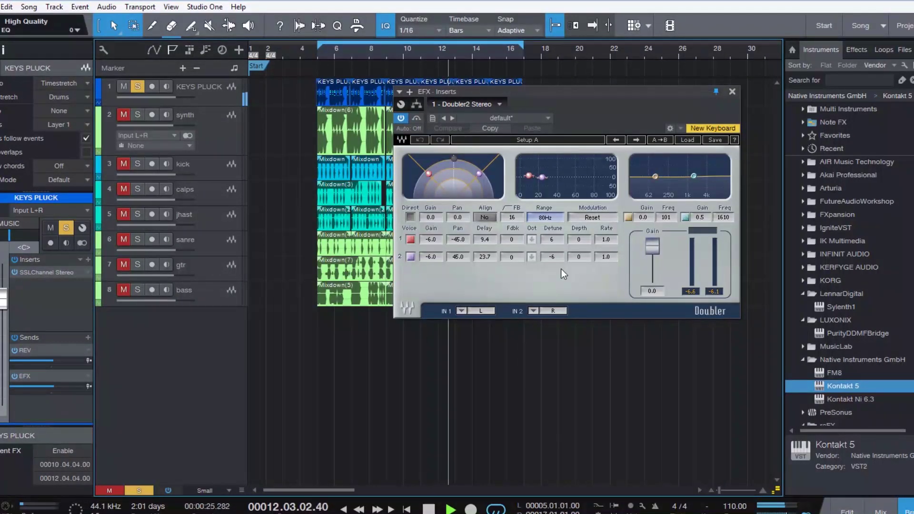
drag(51, 387, 48, 388)
click(732, 91)
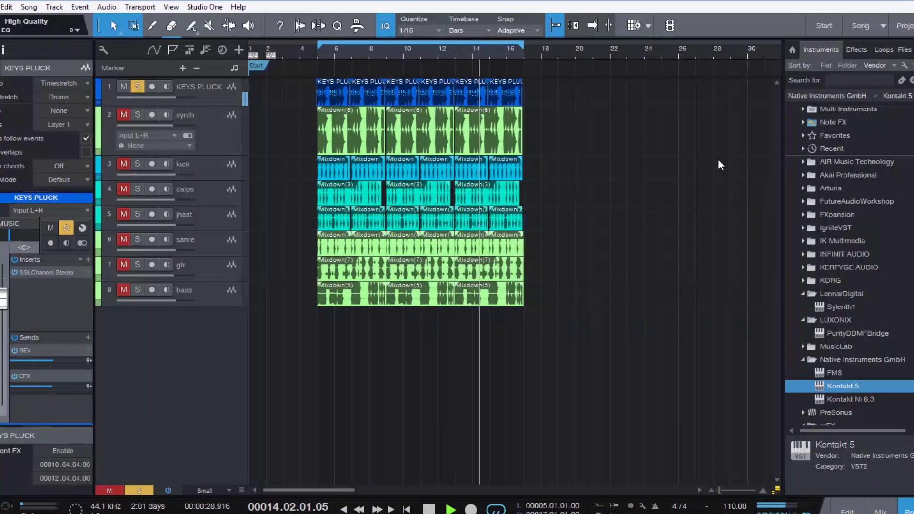
Solo synth alongside KEYS PLUCK, add an EFX send to synth, fine-tune its level, and stop playback.
click(219, 118)
click(137, 115)
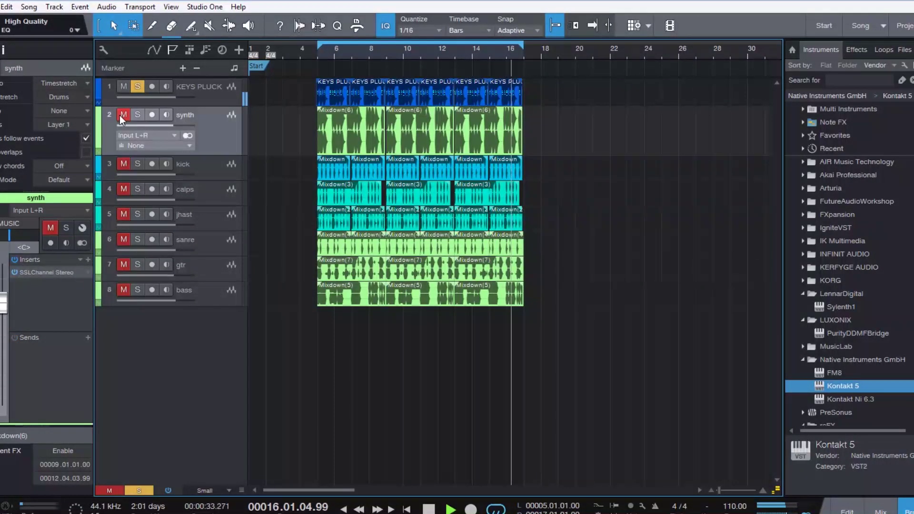
click(120, 115)
click(88, 337)
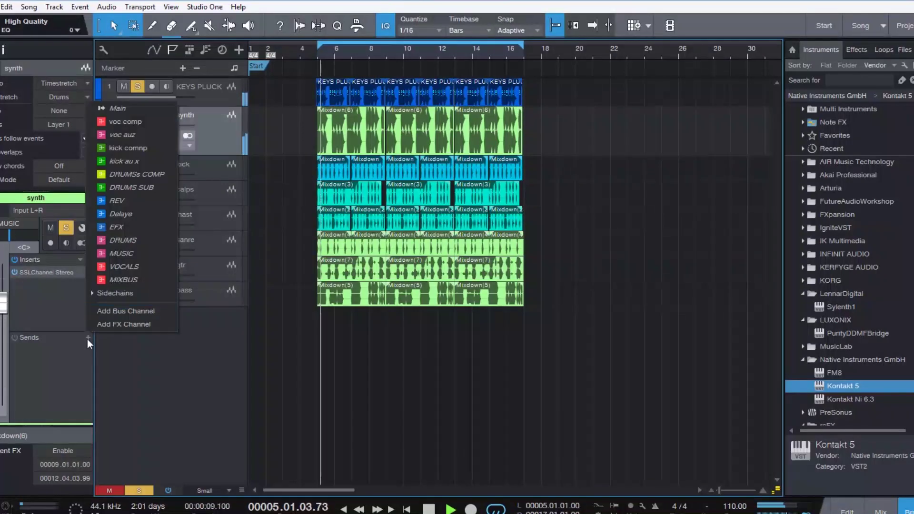
click(150, 227)
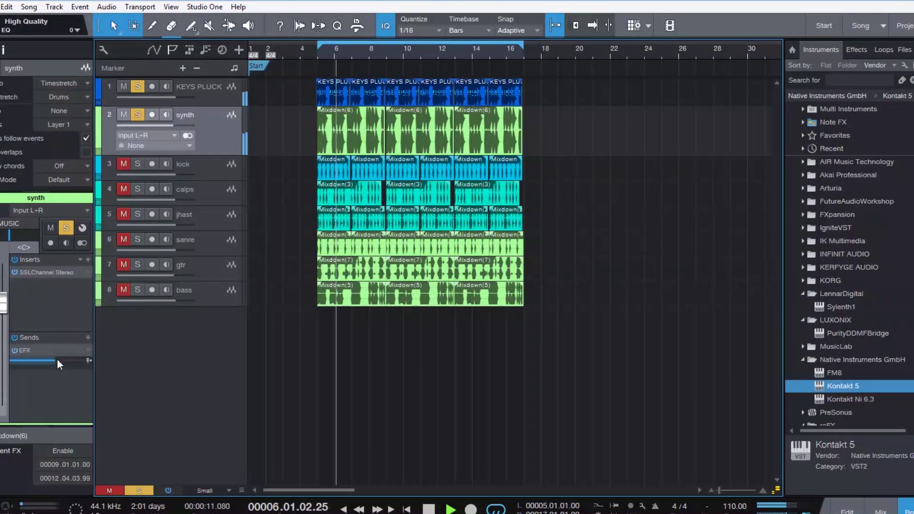
mouse_move(53, 362)
mouse_down()
mouse_move(66, 361)
mouse_move(56, 364)
mouse_up()
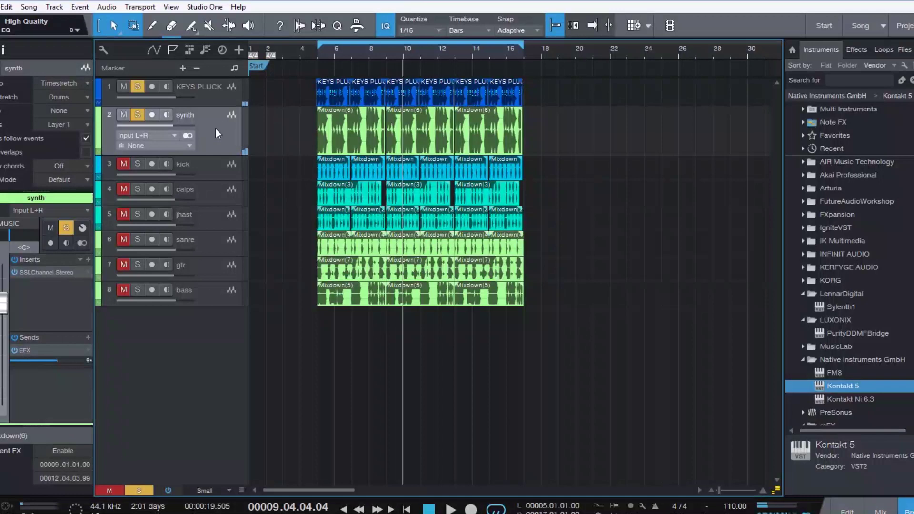
click(202, 92)
click(205, 135)
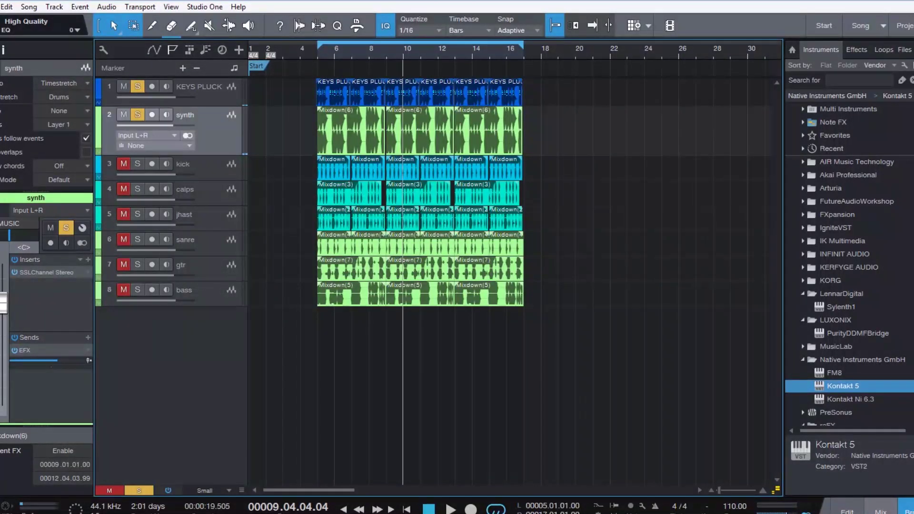
Solo the Delaye bus in the mixer, and switch on and open its H-Delay insert.
click(880, 510)
scroll(666, 476, right, 4)
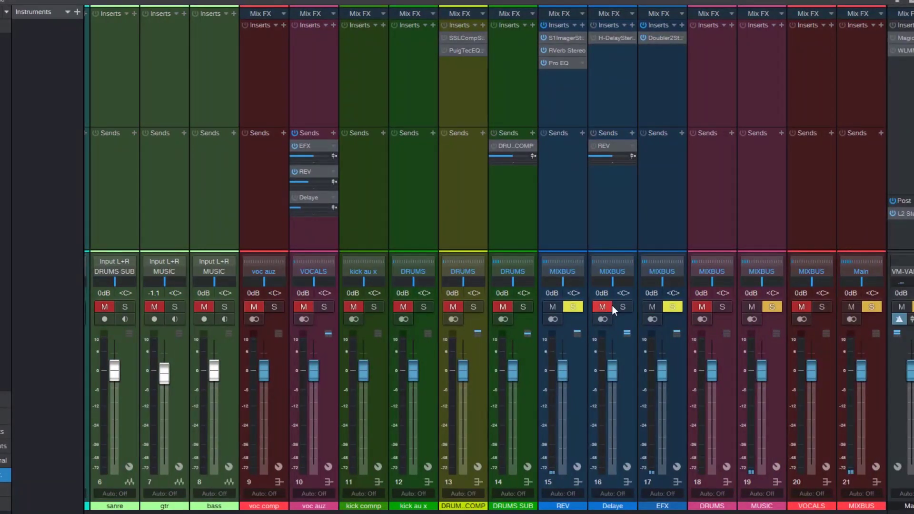
click(612, 307)
click(627, 307)
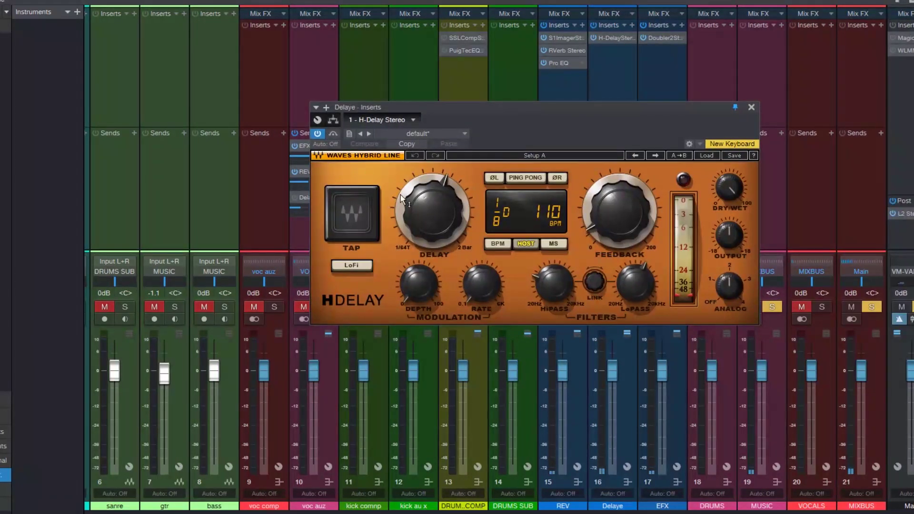
Enable Ping Pong in H-Delay, raise the hi-pass to about 560 Hz, and lower the low-pass and feedback slightly.
click(523, 178)
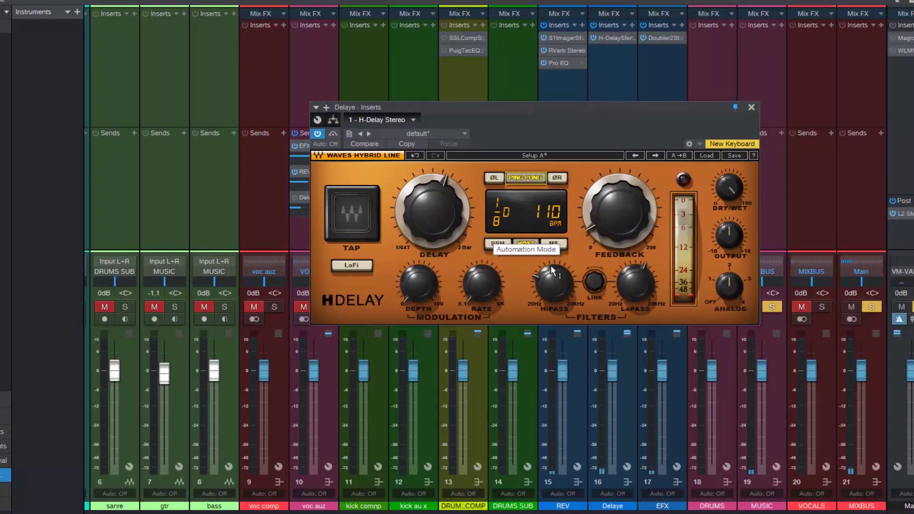
drag(552, 291, 551, 283)
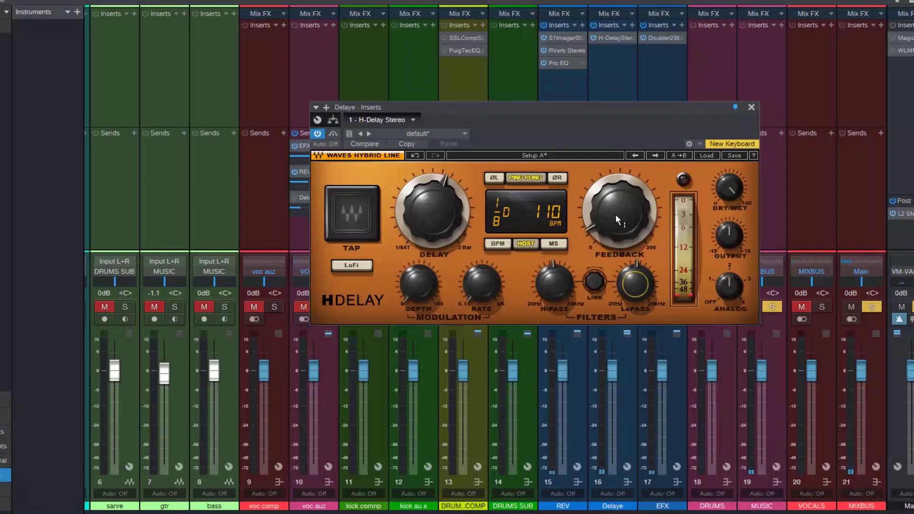
drag(615, 214, 615, 217)
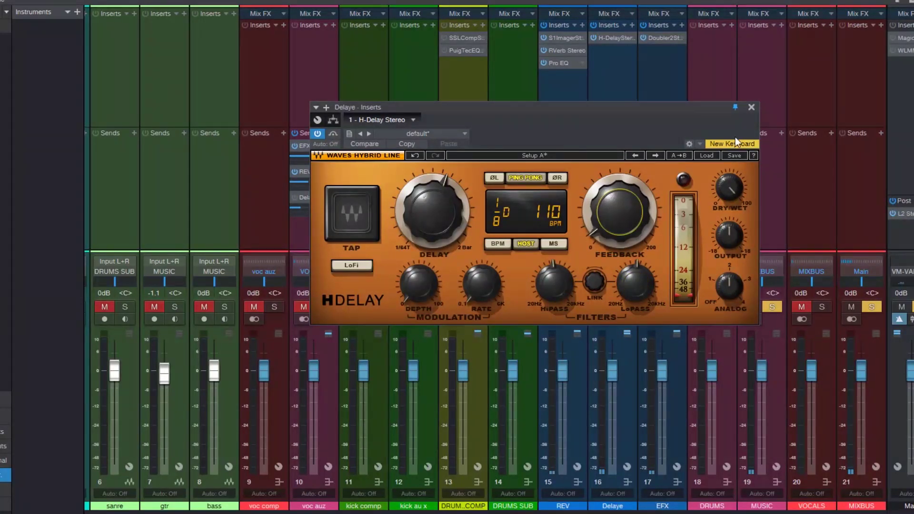
key(F3)
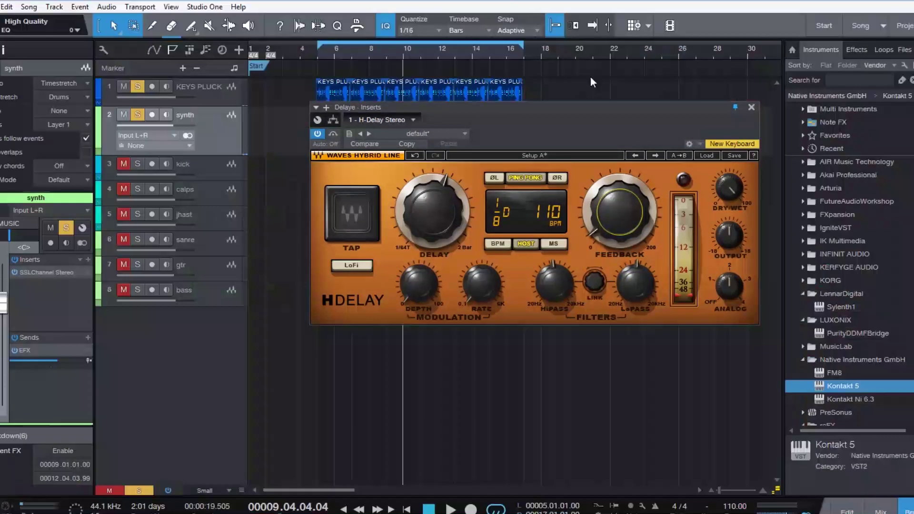
Unsolo synth, play KEYS PLUCK from the loop start at bar 5, and select its track.
click(137, 116)
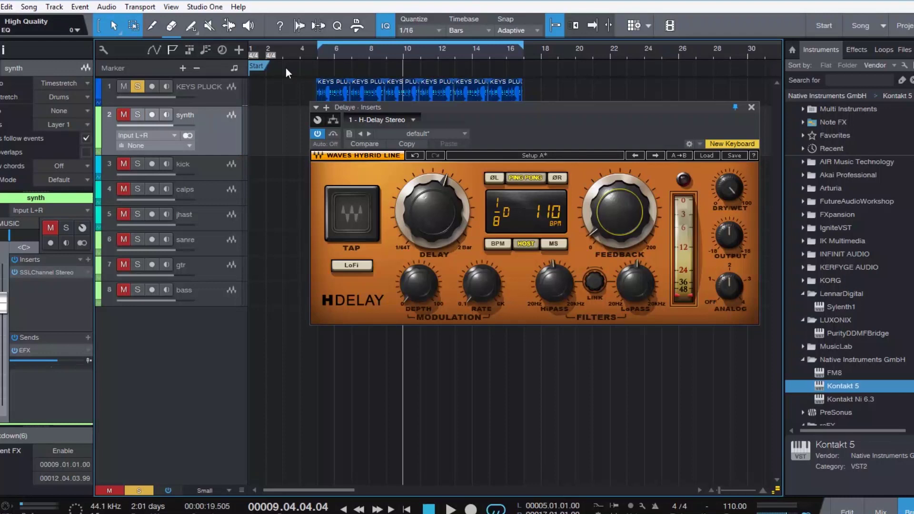
click(318, 52)
key(space)
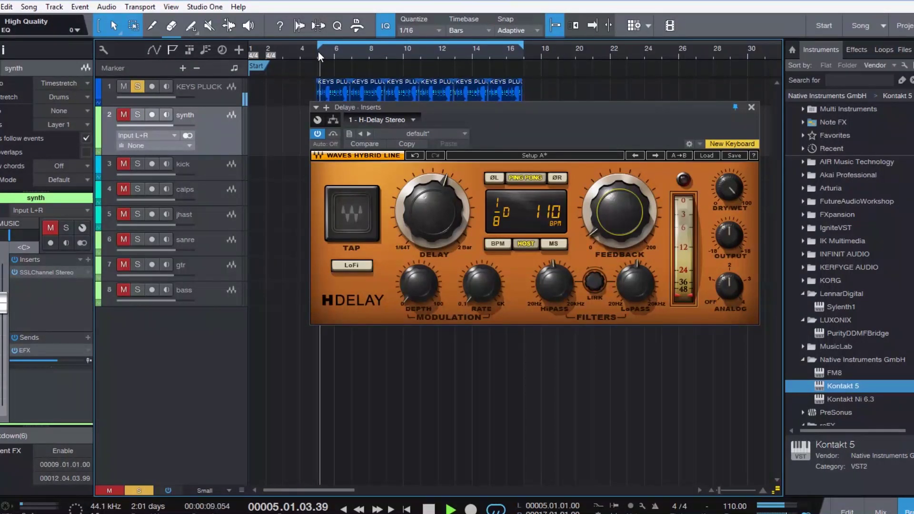
click(208, 99)
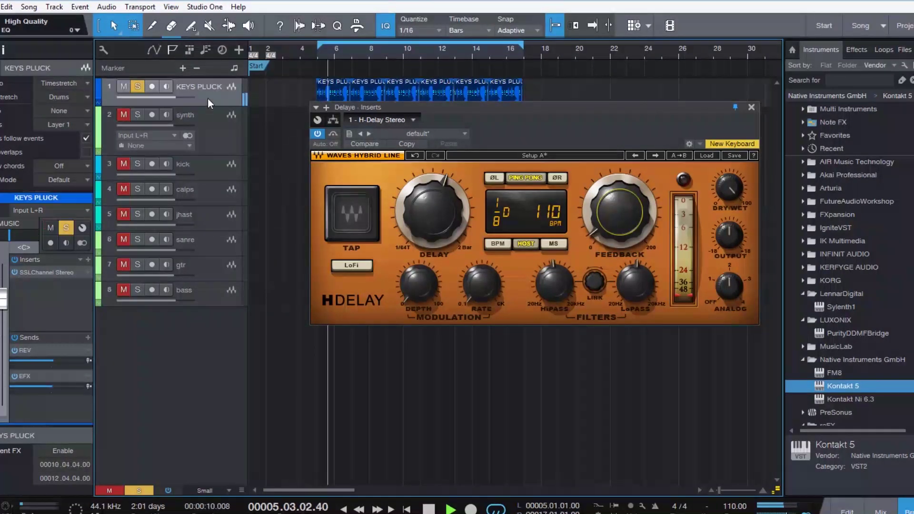
Add a Delaye send to KEYS PLUCK, lower its level slightly, then close H-Delay and stop playback.
click(88, 337)
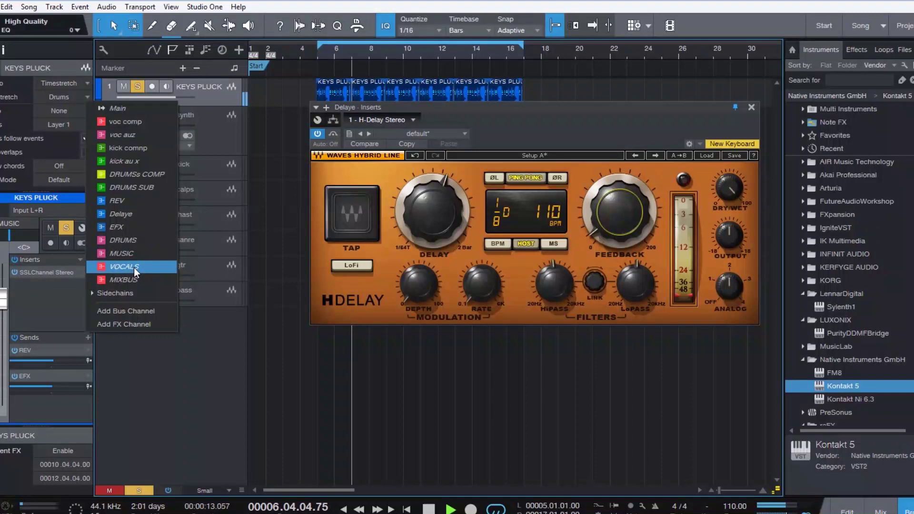
click(127, 216)
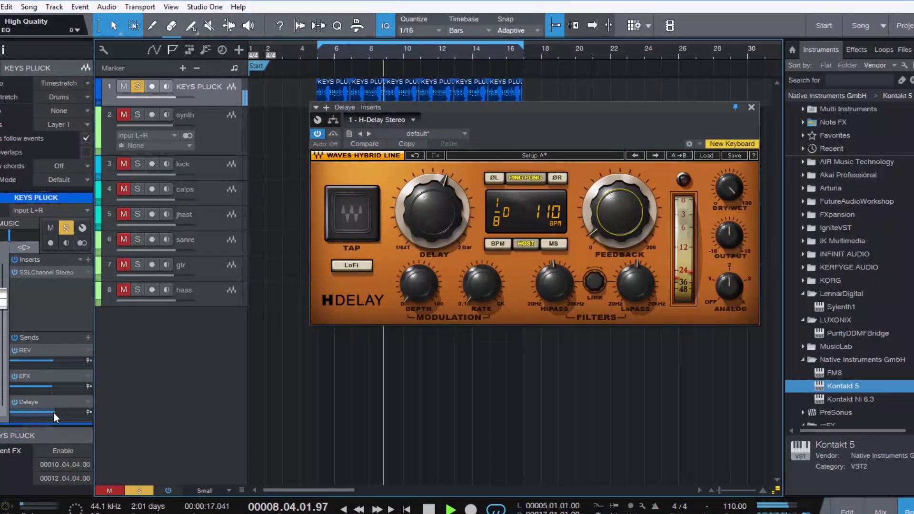
drag(52, 414, 48, 413)
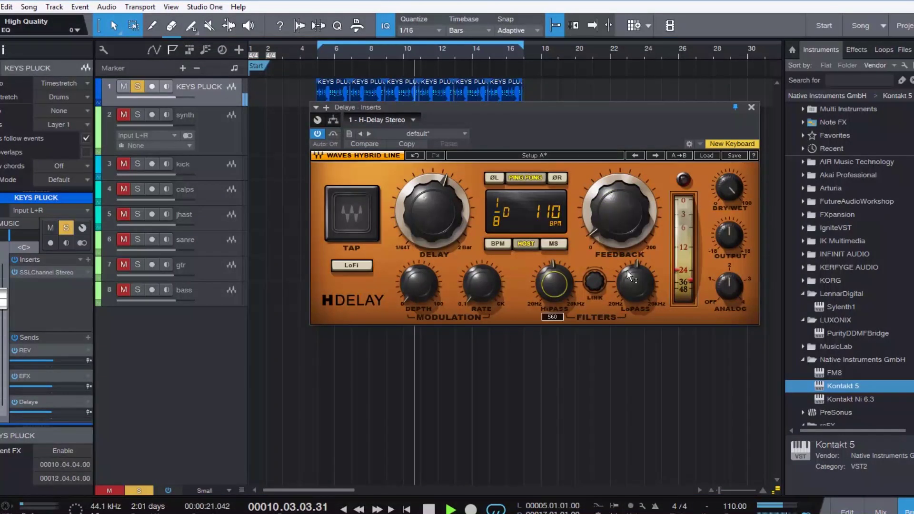
click(635, 284)
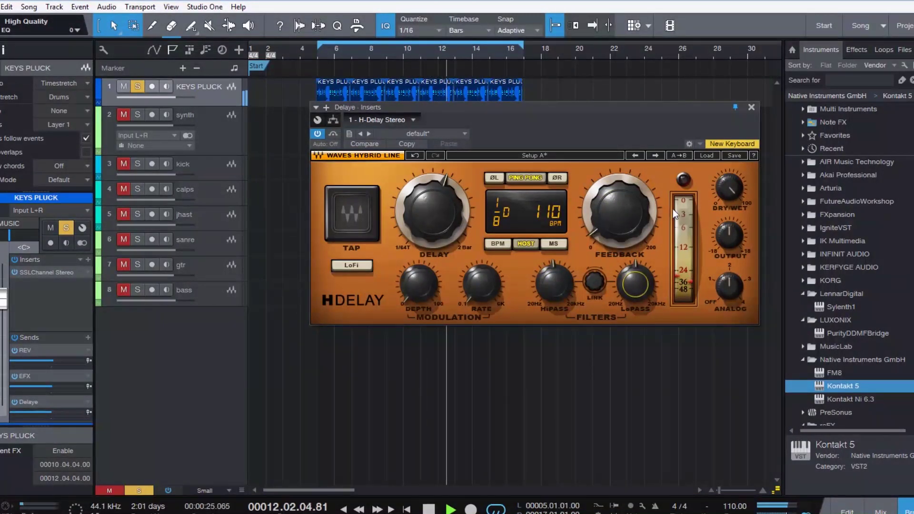
click(751, 107)
key(space)
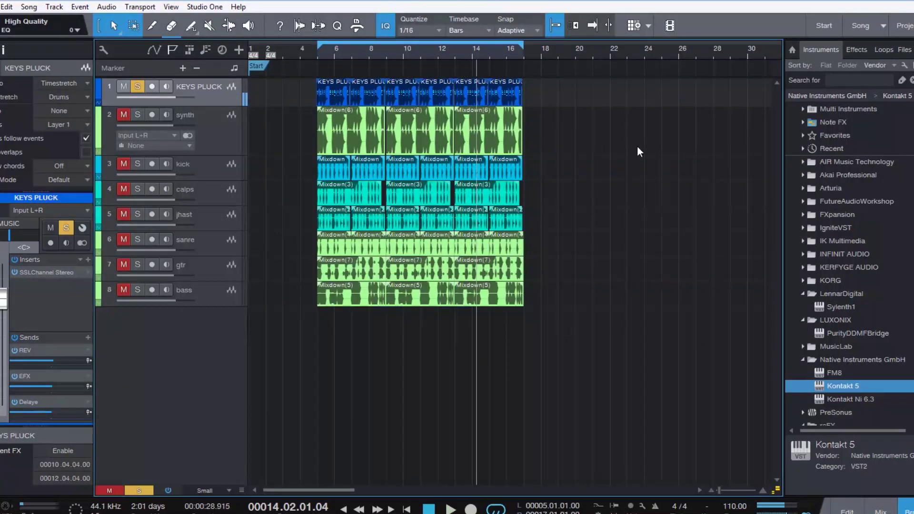
Switch on the Delaye bus's REV send in the mixer, check the REV bus's S1 Imager, and raise the send level slightly.
click(876, 510)
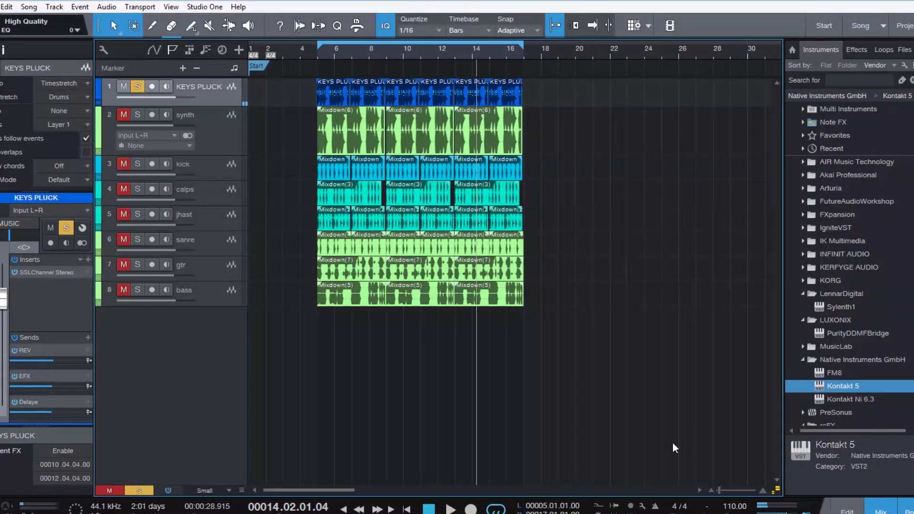
scroll(599, 509, right, 1)
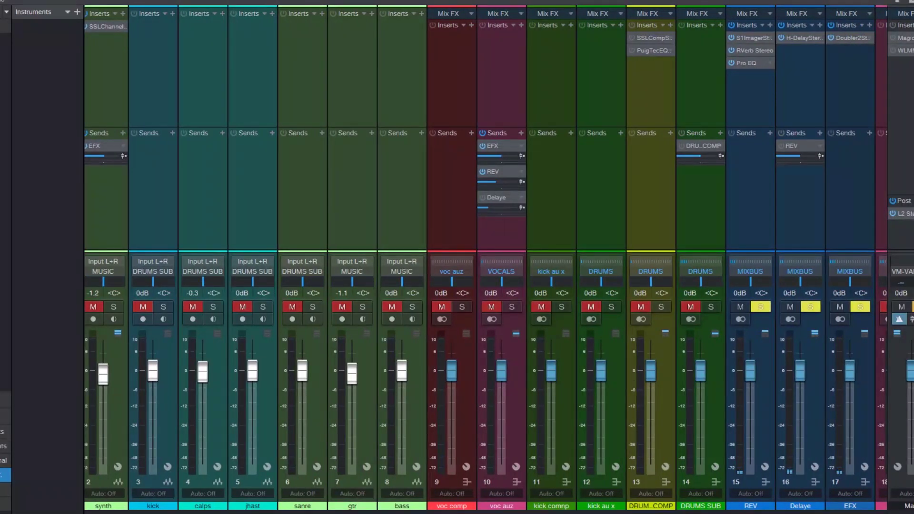
scroll(710, 326, right, 2)
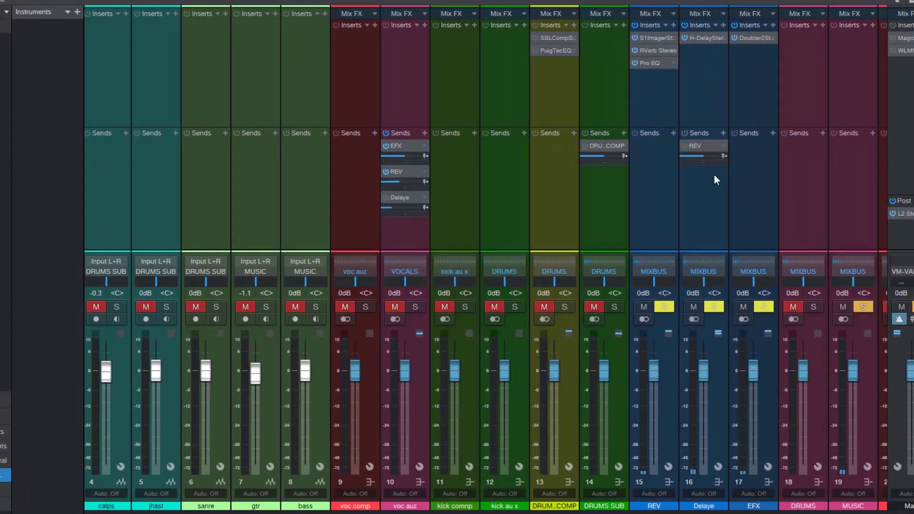
click(707, 325)
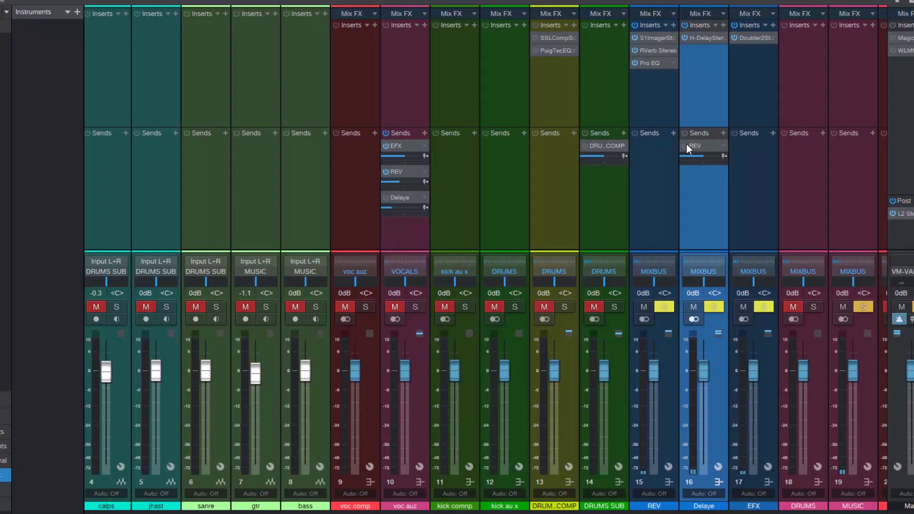
click(649, 37)
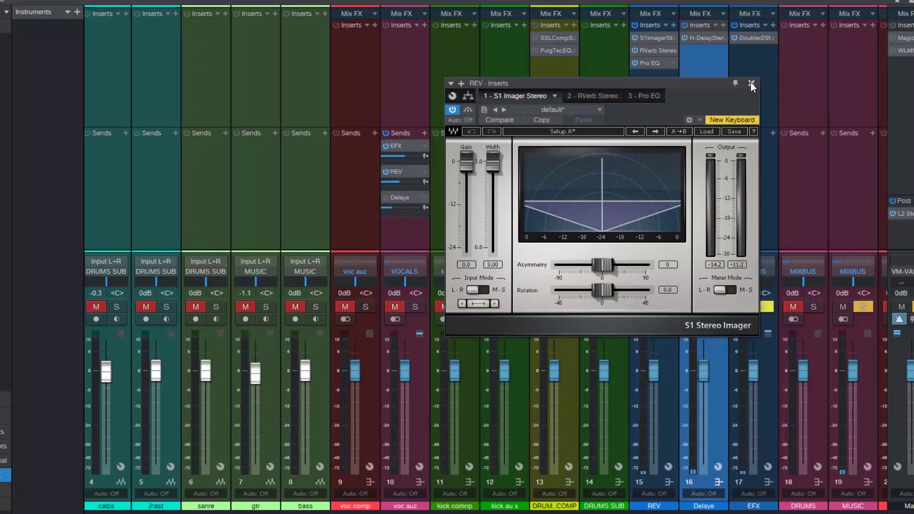
click(750, 83)
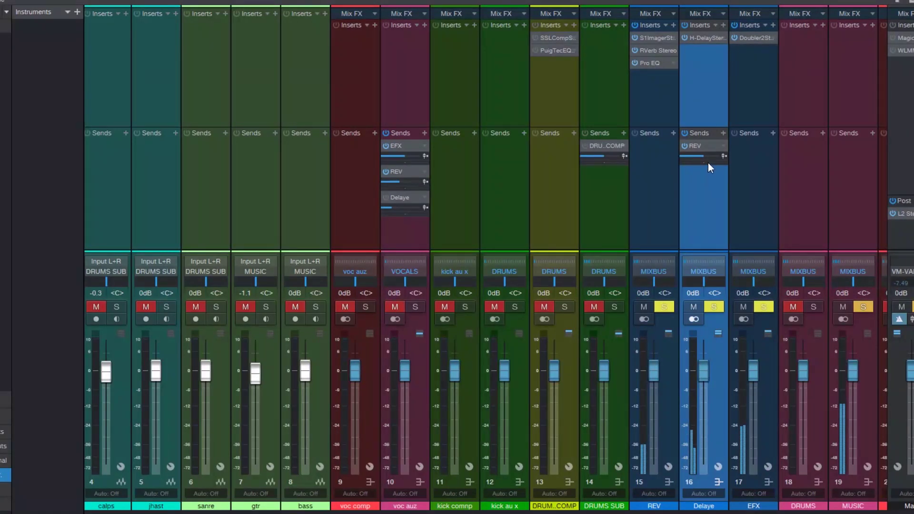
drag(701, 157, 708, 158)
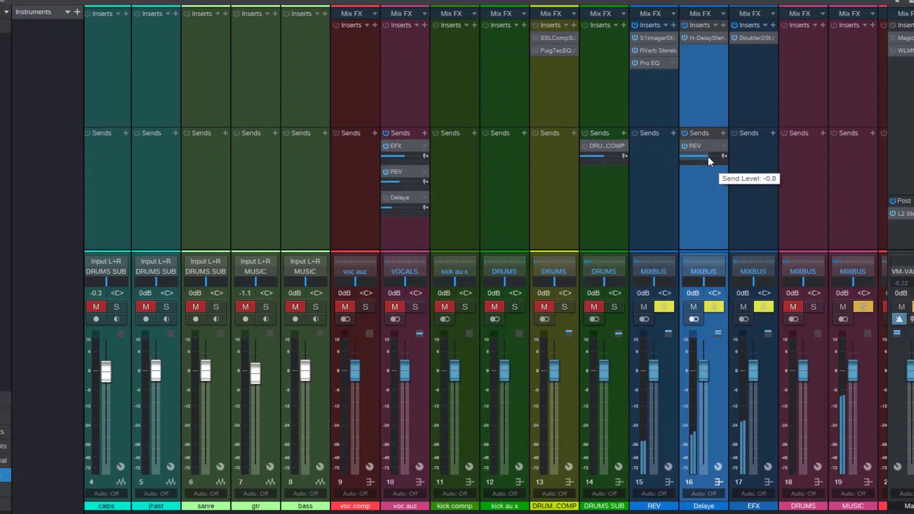
drag(707, 156, 709, 156)
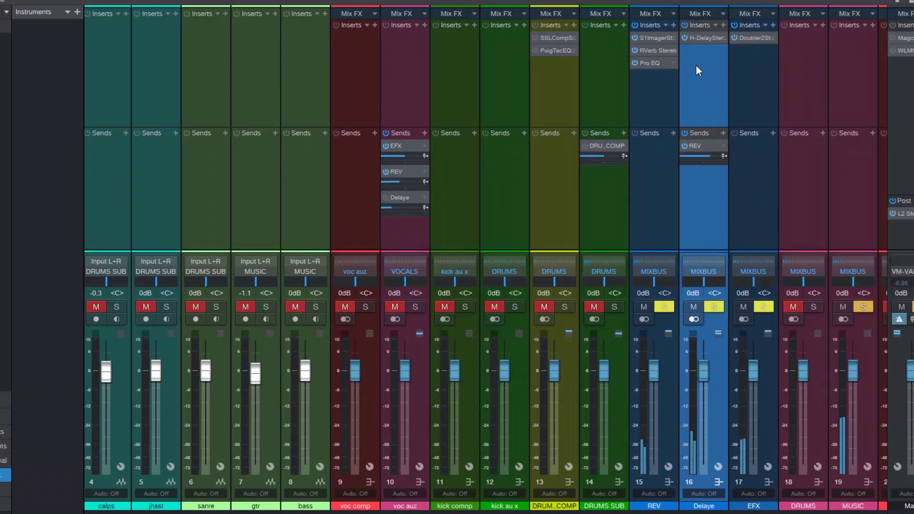
Fine-tune the hi-pass and low-pass in the Delaye bus's H-Delay, enable LoFi, and close the plug-in and mixer.
click(699, 37)
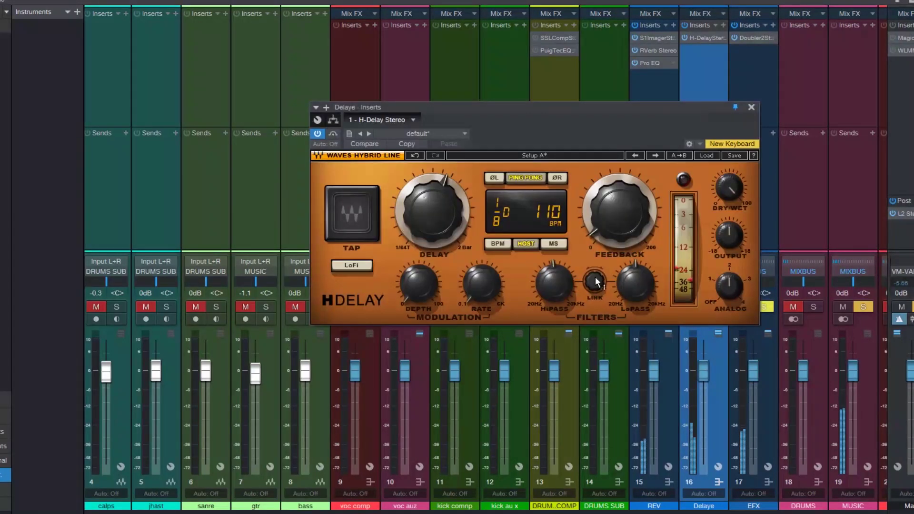
mouse_move(630, 281)
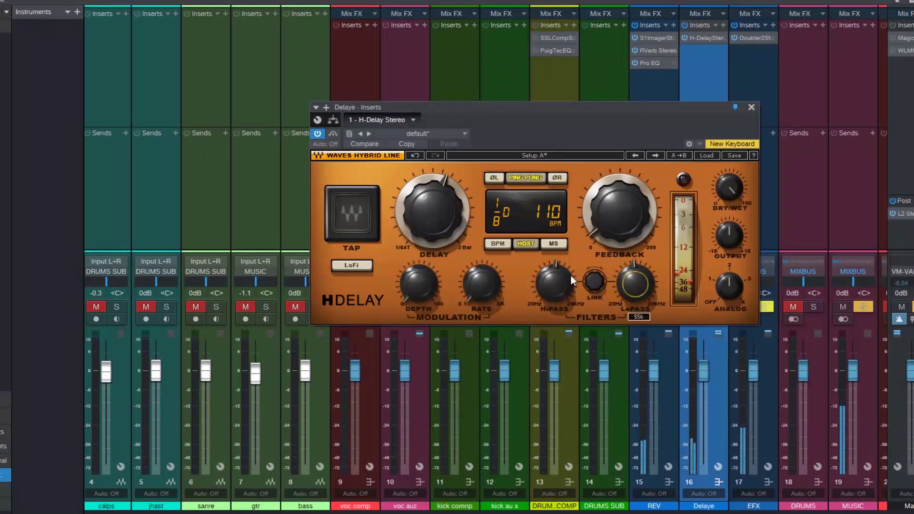
mouse_move(570, 275)
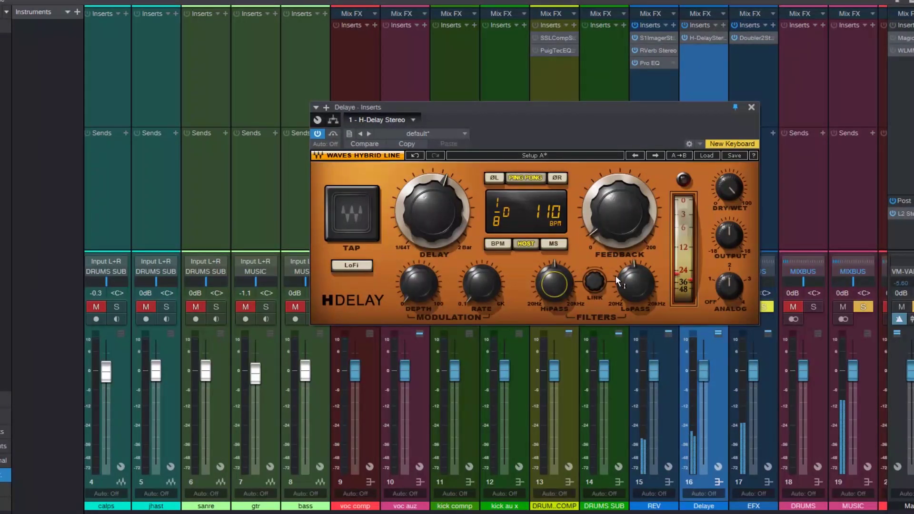
click(352, 267)
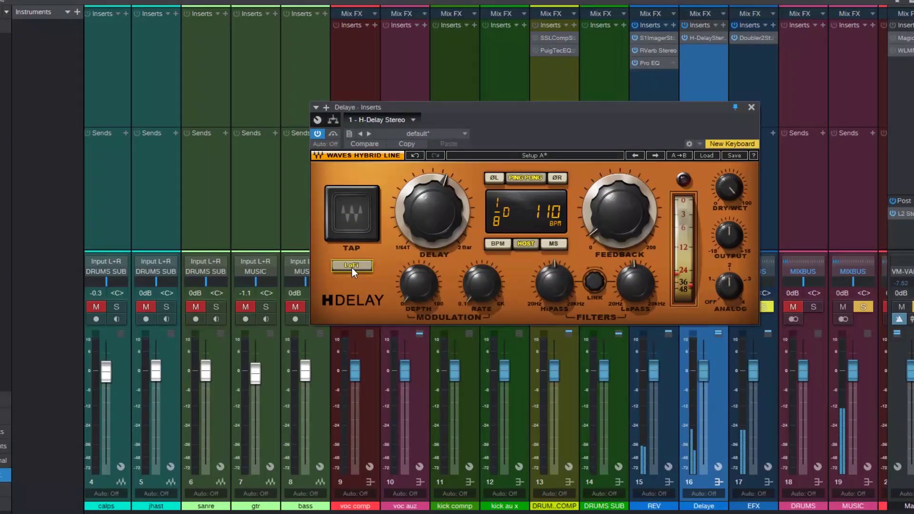
click(750, 108)
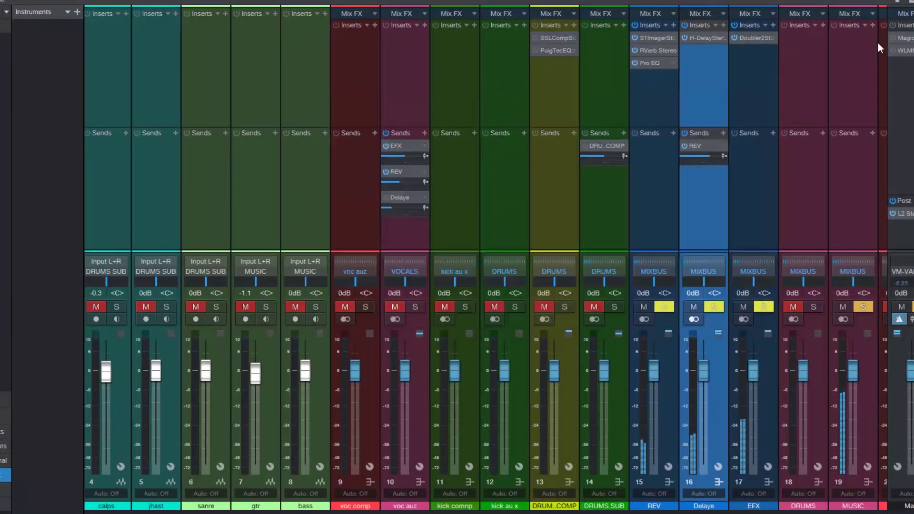
key(F3)
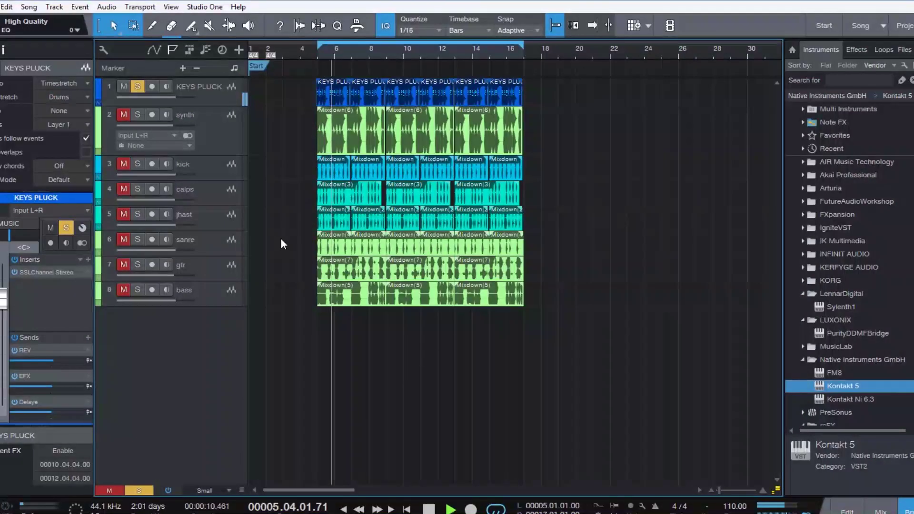
Unmute and solo synth alongside KEYS PLUCK, and select the synth track.
click(123, 115)
click(137, 115)
click(212, 124)
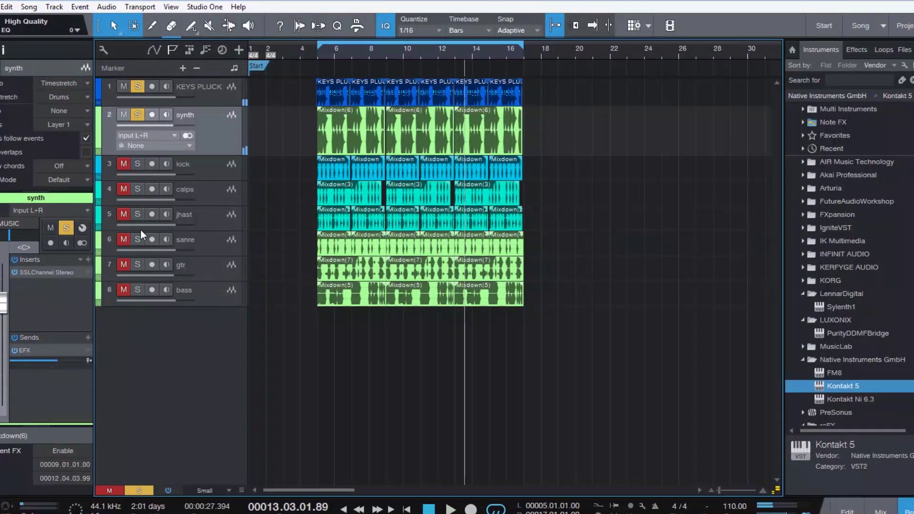
Add a Pro EQ insert after SSLChannel on synth, with High quality switched off.
click(87, 260)
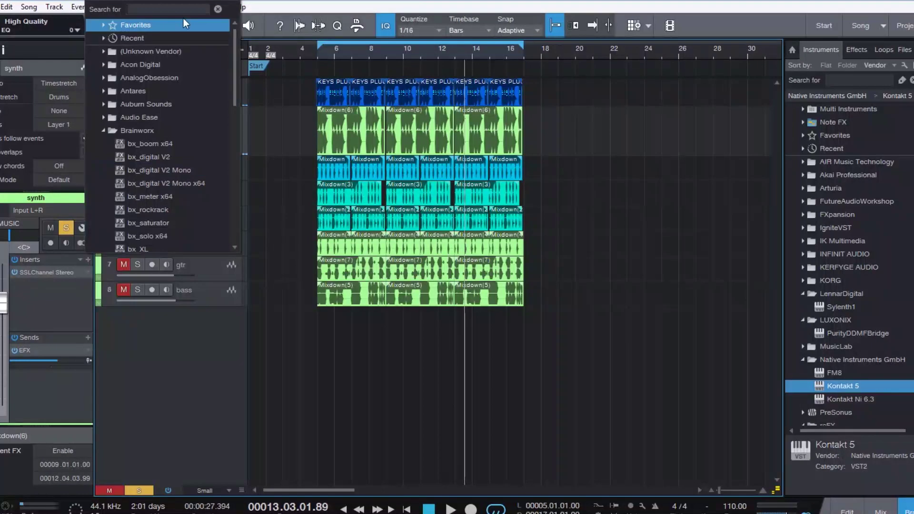
text(pro)
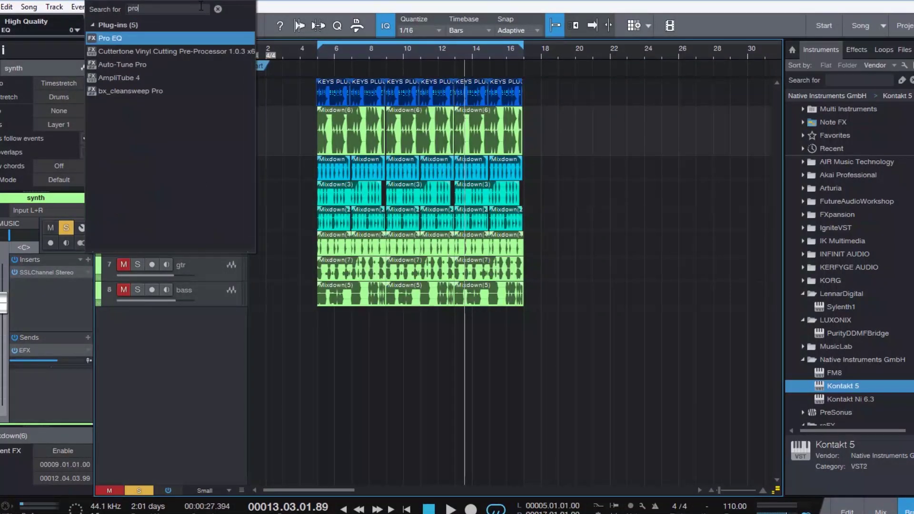
click(122, 38)
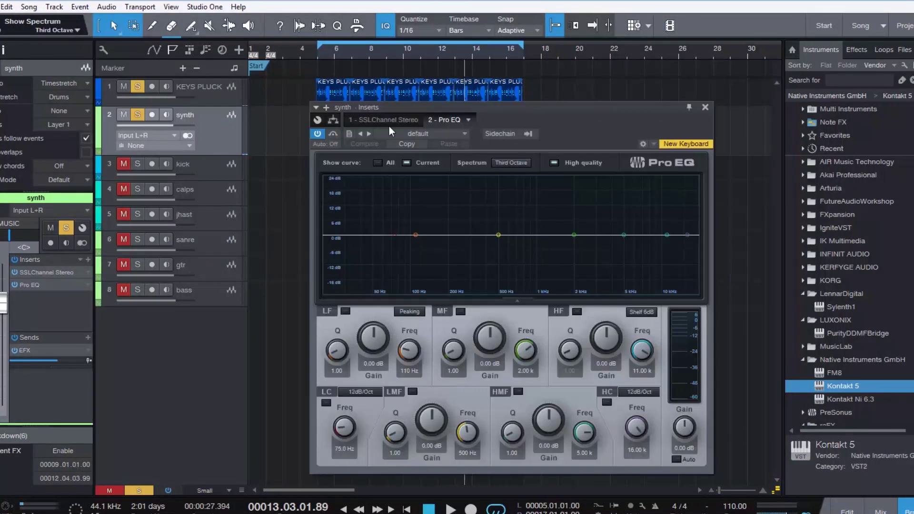
drag(544, 110, 580, 76)
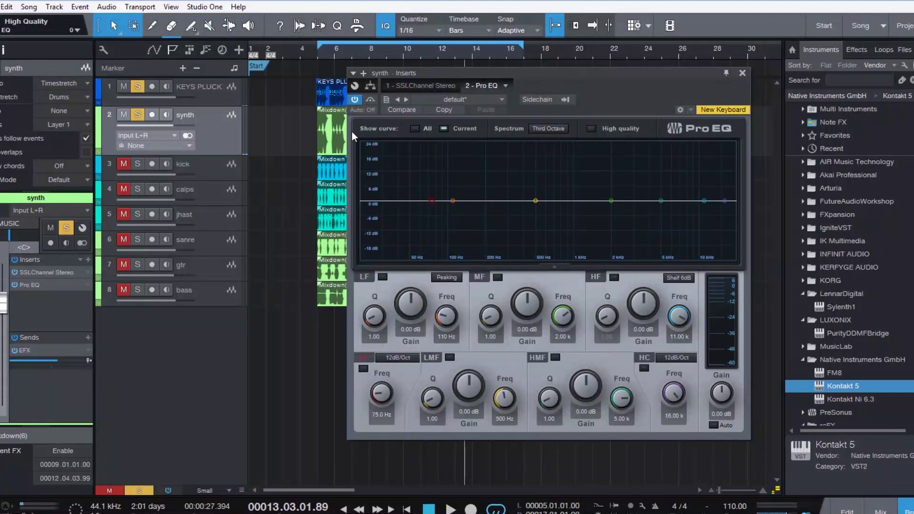
During playback, cut LMF by 3.84 dB at 2.13 kHz with Q 8.38, and HMF by 1.20 dB at 5 kHz with Q 2.42.
click(332, 51)
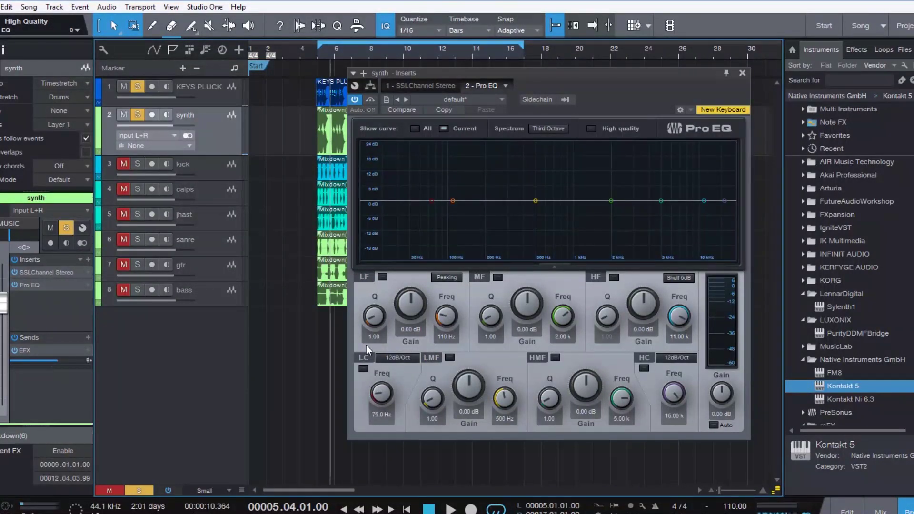
key(space)
drag(465, 390, 469, 440)
drag(470, 387, 471, 382)
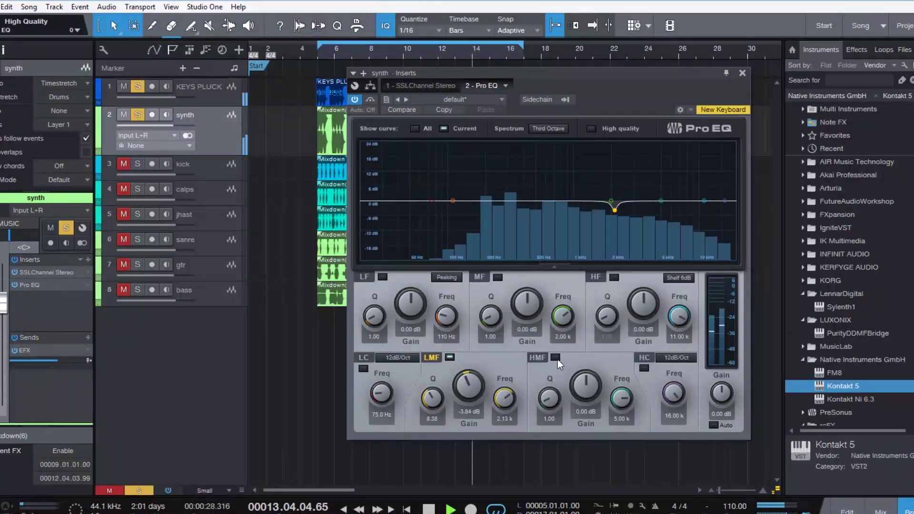
drag(549, 399, 583, 392)
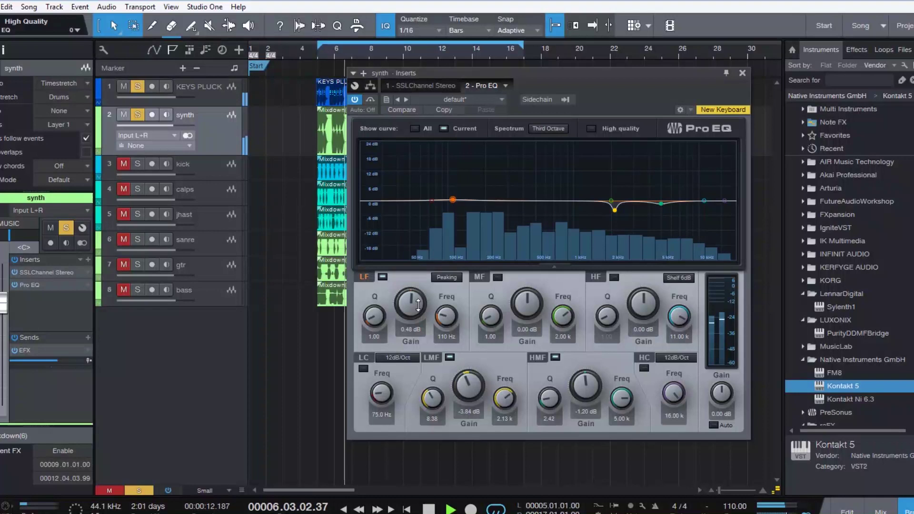
Boost LF by about 2.9 dB at 110 Hz, enable the low cut at about 51 Hz, then close Pro EQ and stop playback.
mouse_move(418, 310)
mouse_down()
mouse_move(427, 276)
mouse_move(426, 308)
mouse_up()
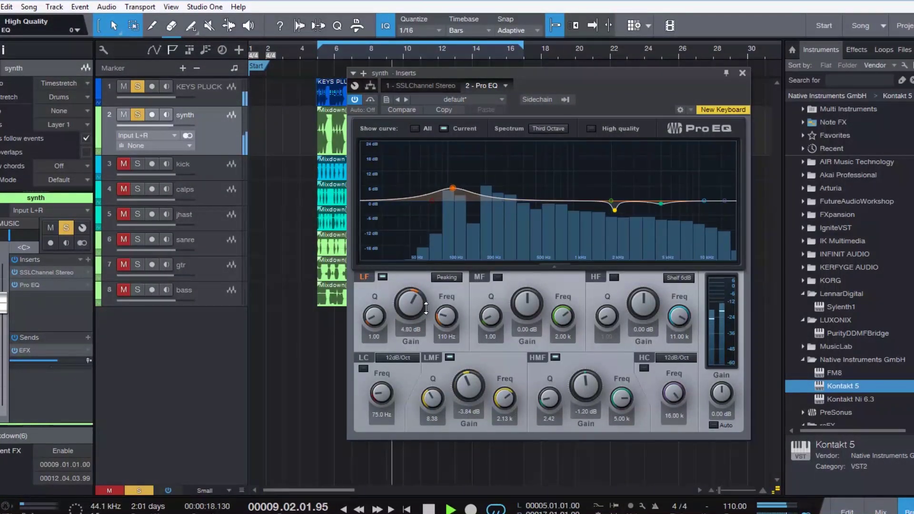
click(362, 369)
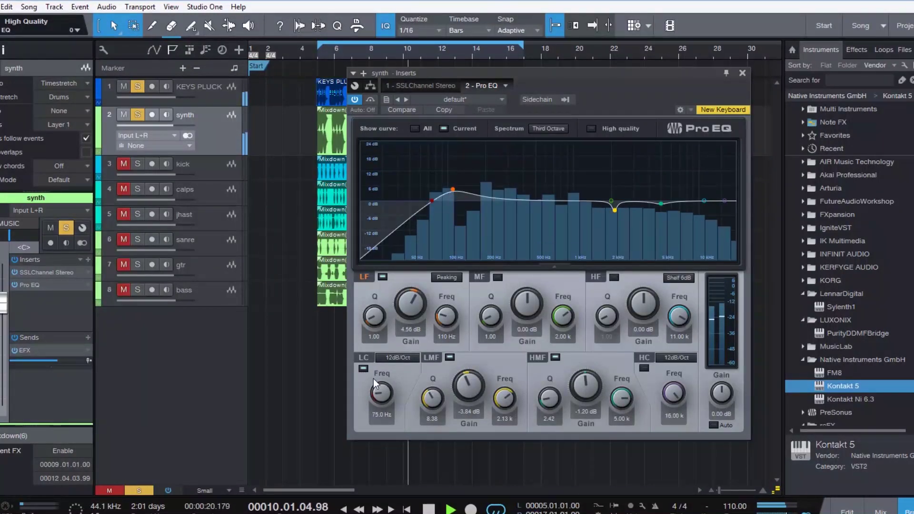
drag(380, 392, 380, 395)
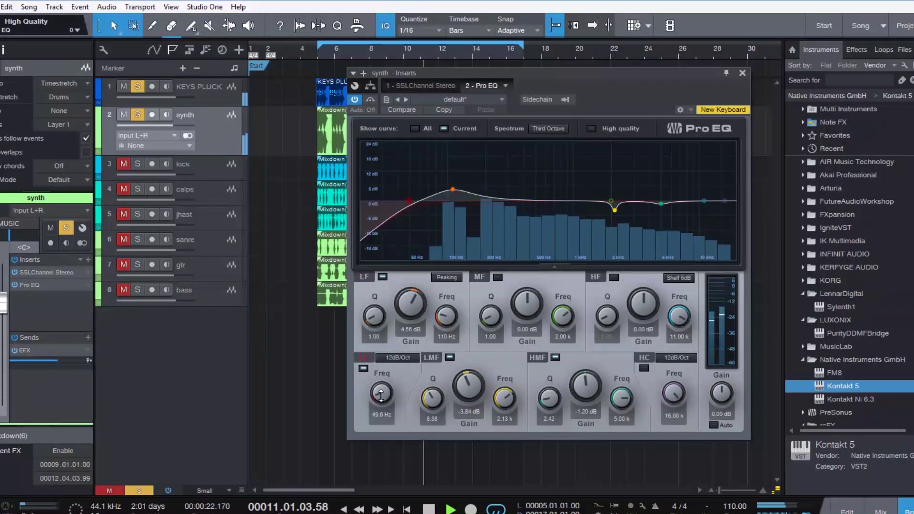
drag(409, 304, 410, 309)
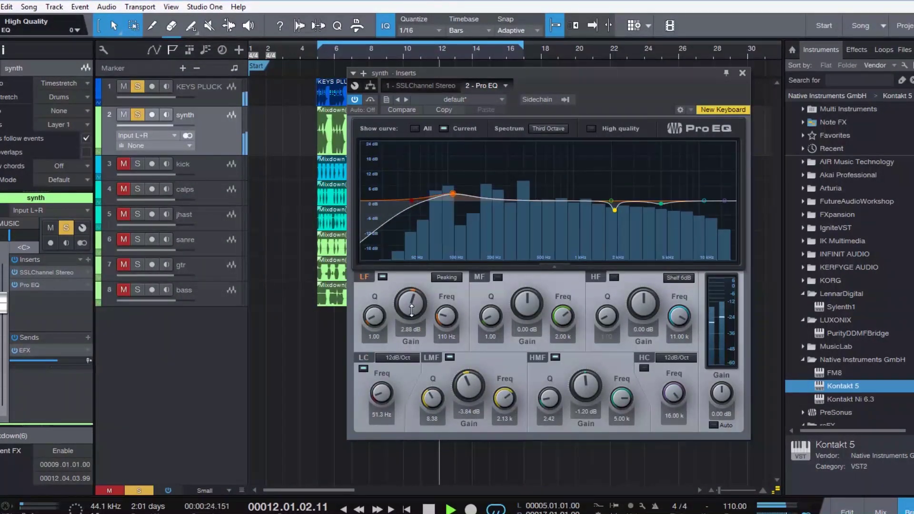
click(741, 72)
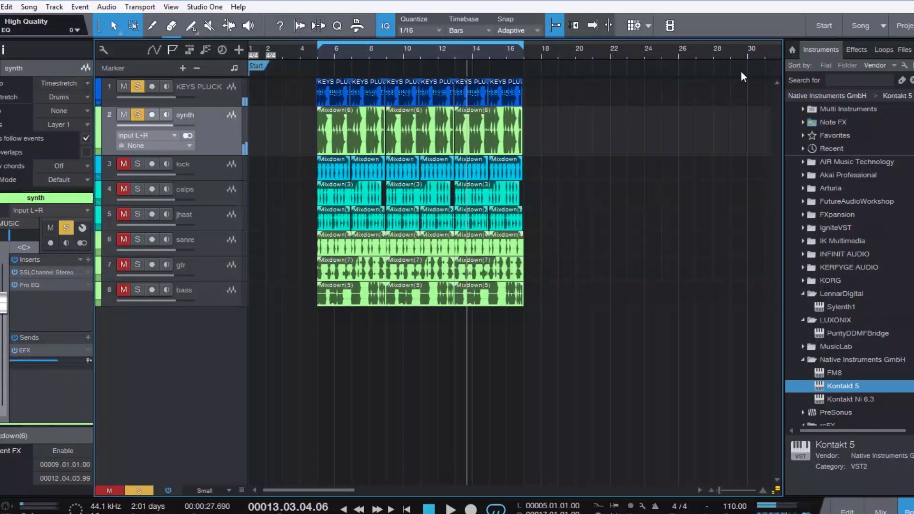
Select KEYS PLUCK, play from bar 8, and toggle synth off and on to compare the two parts together.
click(214, 89)
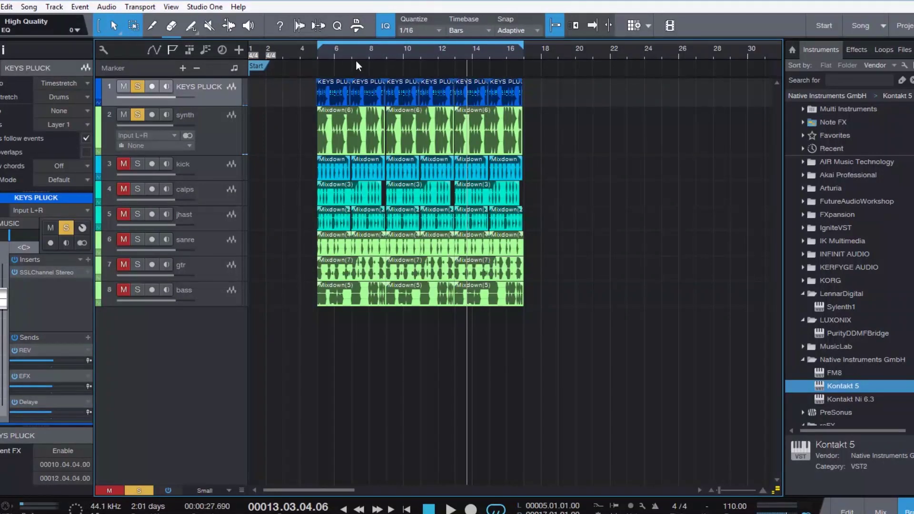
click(373, 49)
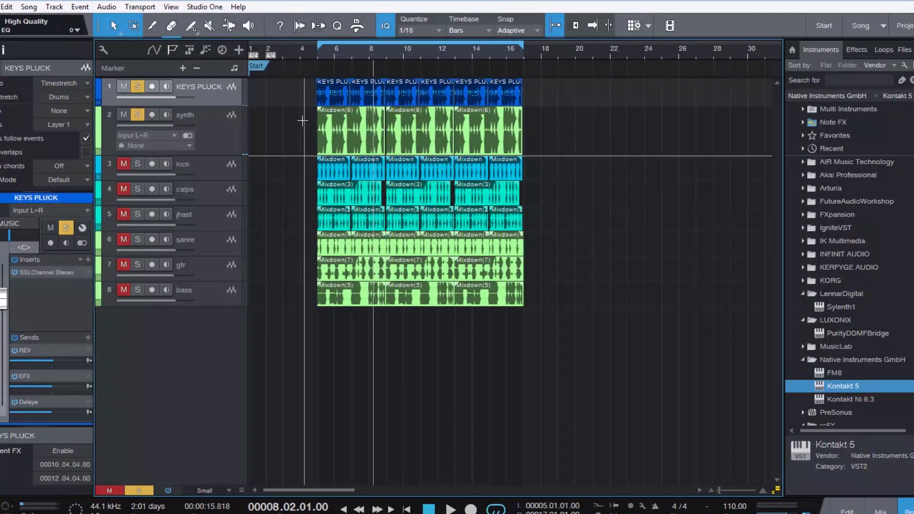
key(space)
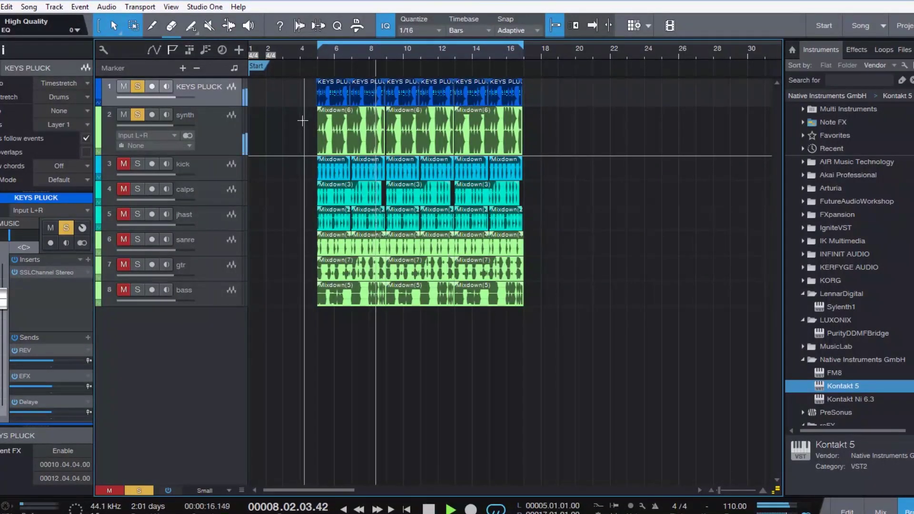
click(127, 112)
click(125, 115)
click(137, 114)
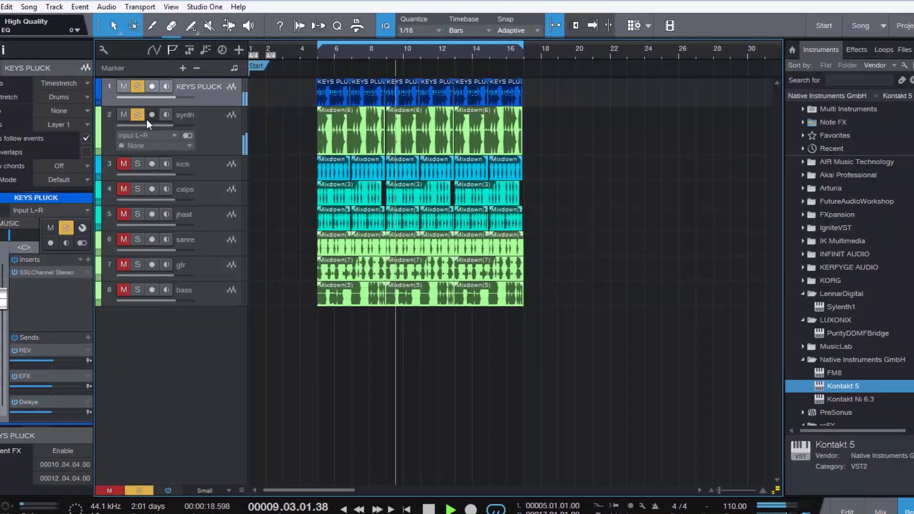
Review the buses in the mixer, clear all track solos and mutes, stop playback, and select the kick track.
click(877, 508)
scroll(677, 333, right, 5)
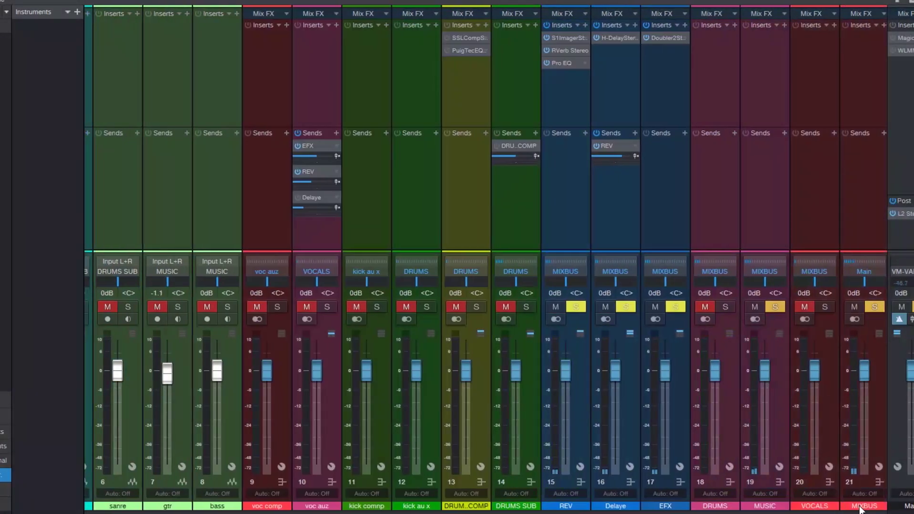
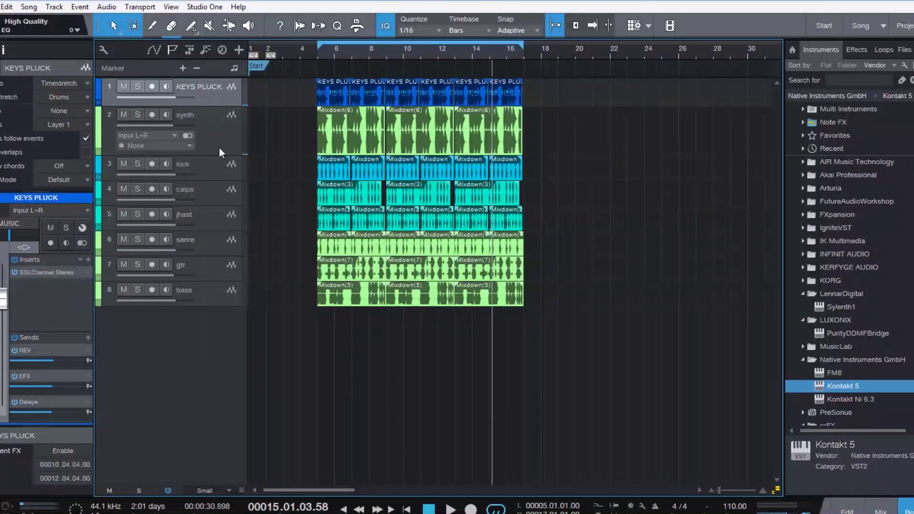
click(216, 138)
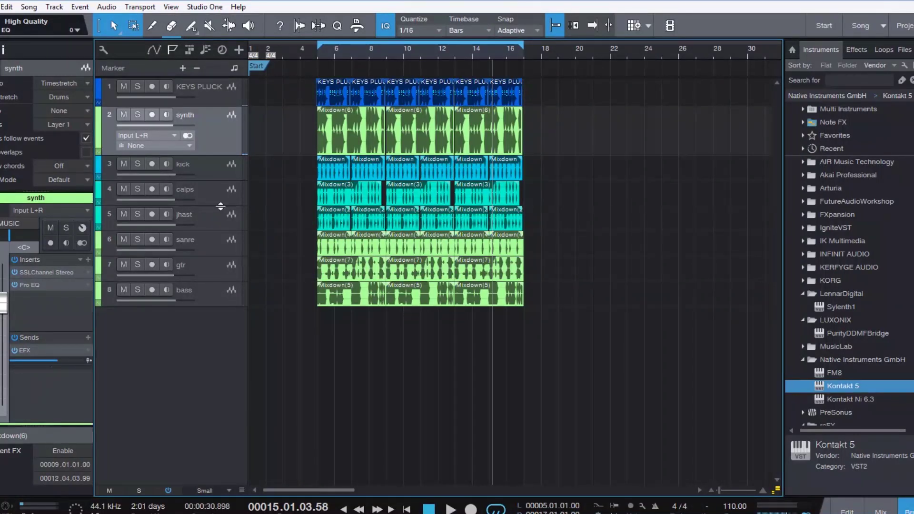
click(211, 167)
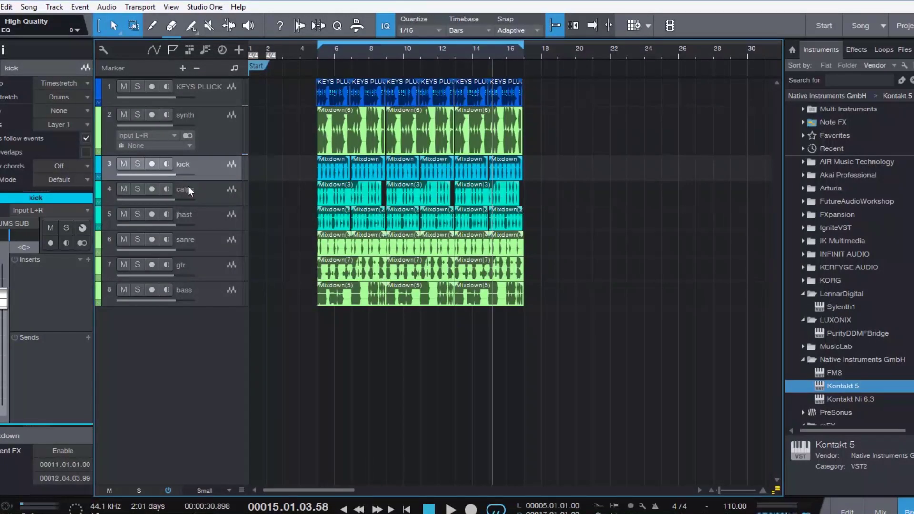
Move the gtr track directly below synth, solo it, and start playback from bar 5.
click(209, 272)
drag(209, 272, 218, 164)
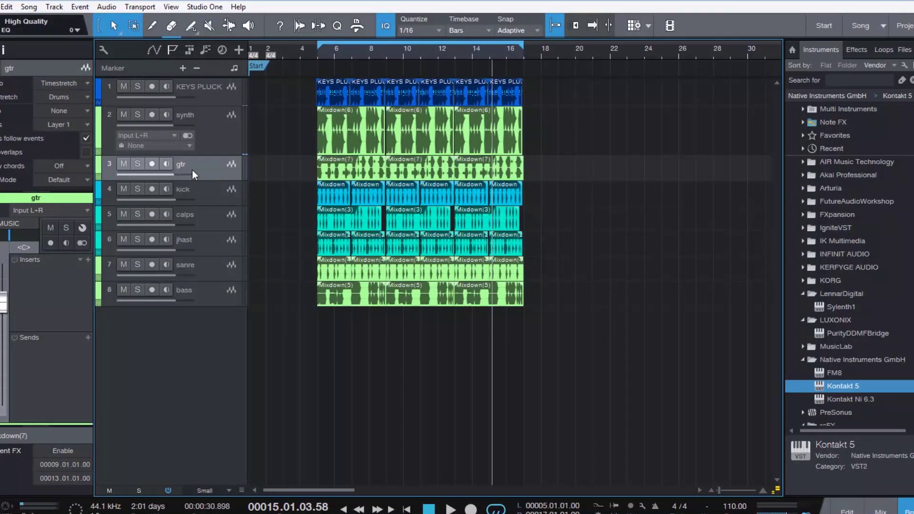
click(137, 164)
key(space)
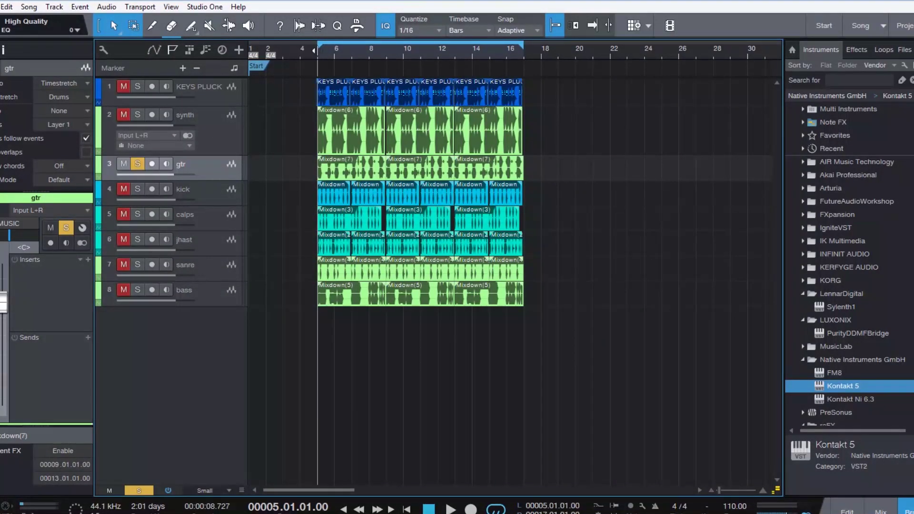
Solo bass alongside gtr for a brief listen, unsolo bass, return to the gtr track, and stop playback.
click(137, 290)
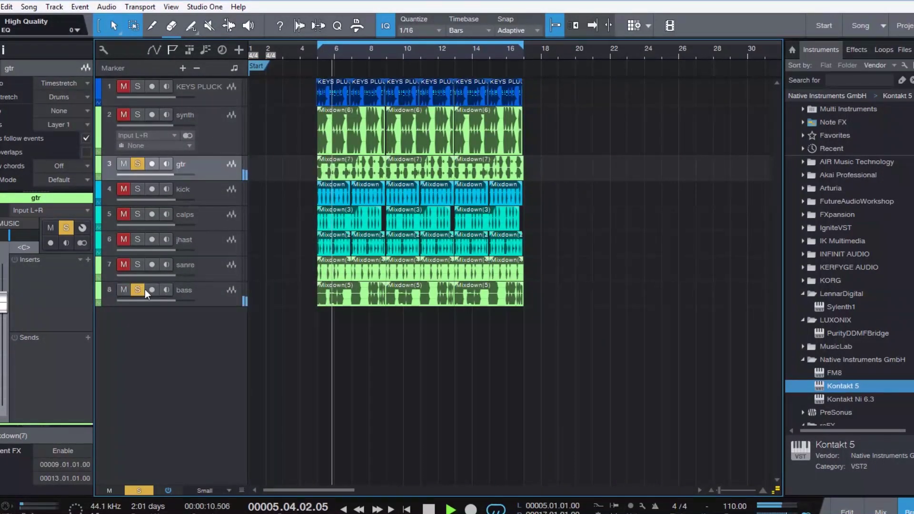
click(204, 290)
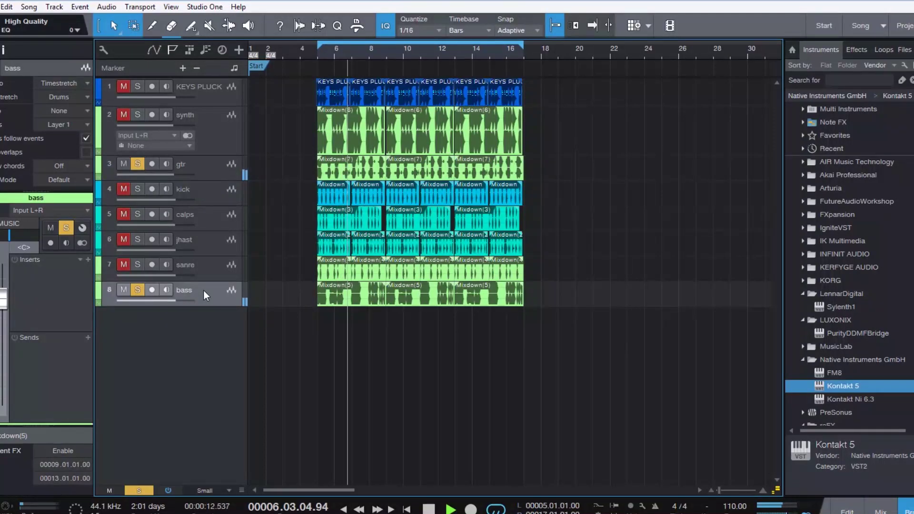
click(137, 289)
click(208, 162)
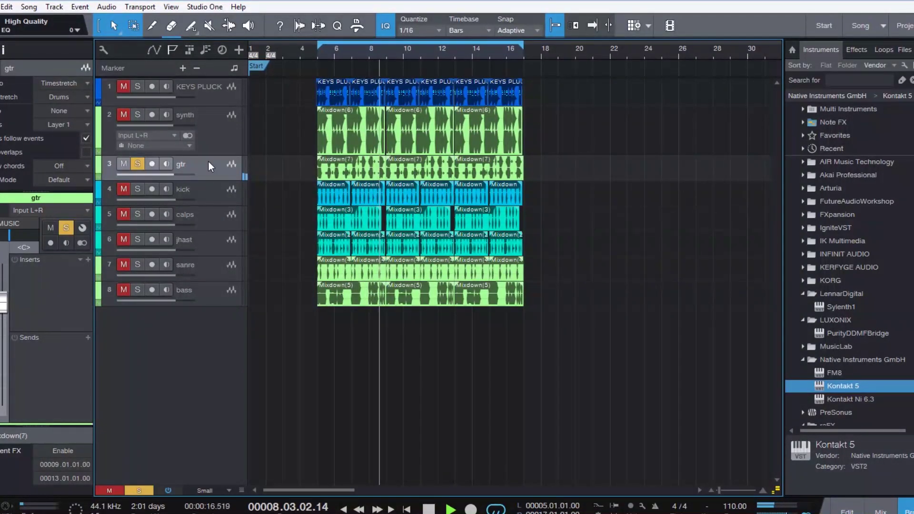
key(space)
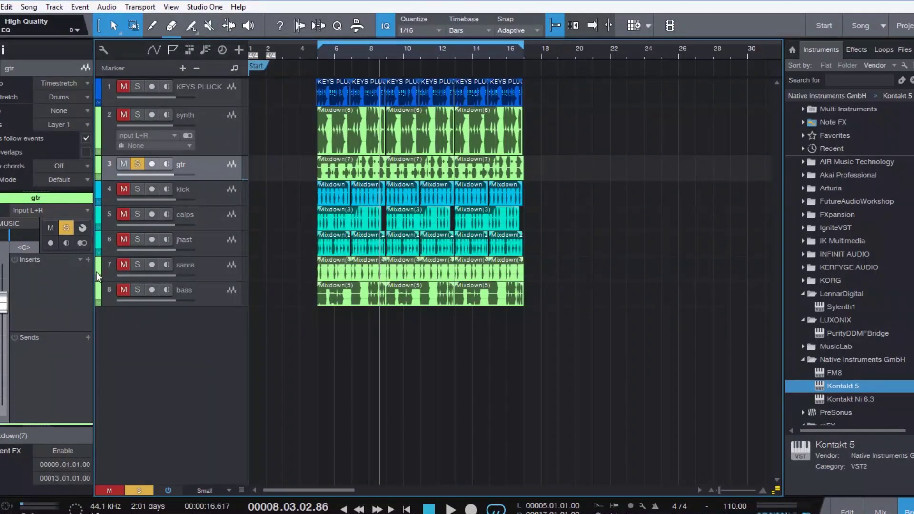
Find the GTR plug-ins and insert GTR Stomp 6 Stereo on the gtr track, moving its window clear of the track list.
click(87, 259)
text(gtr)
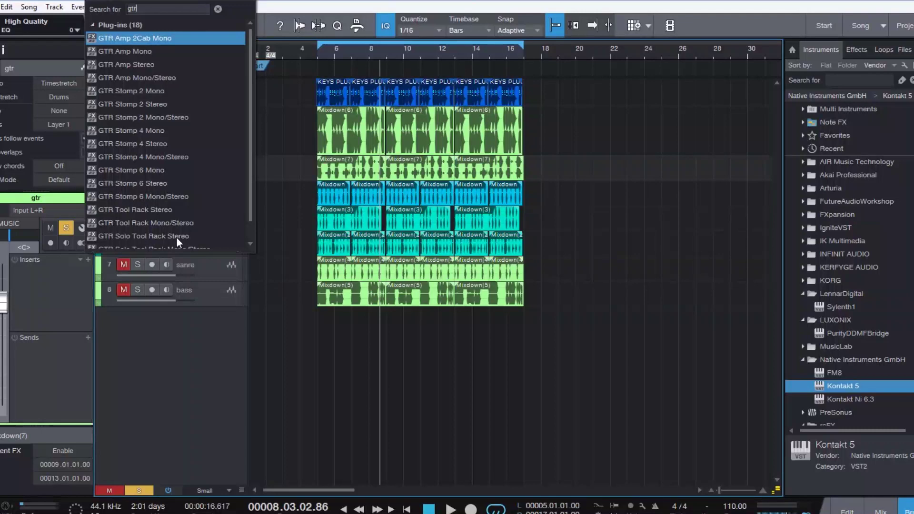
click(185, 185)
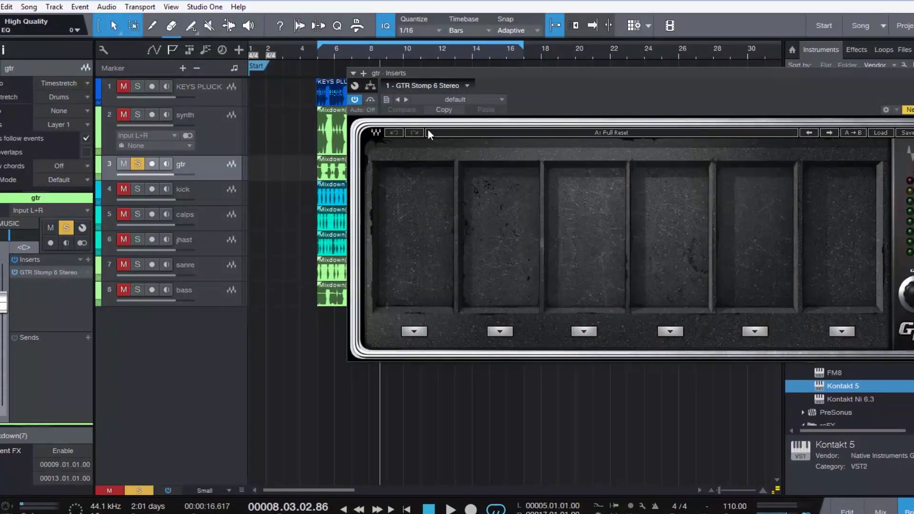
drag(593, 85, 465, 98)
drag(460, 122, 503, 81)
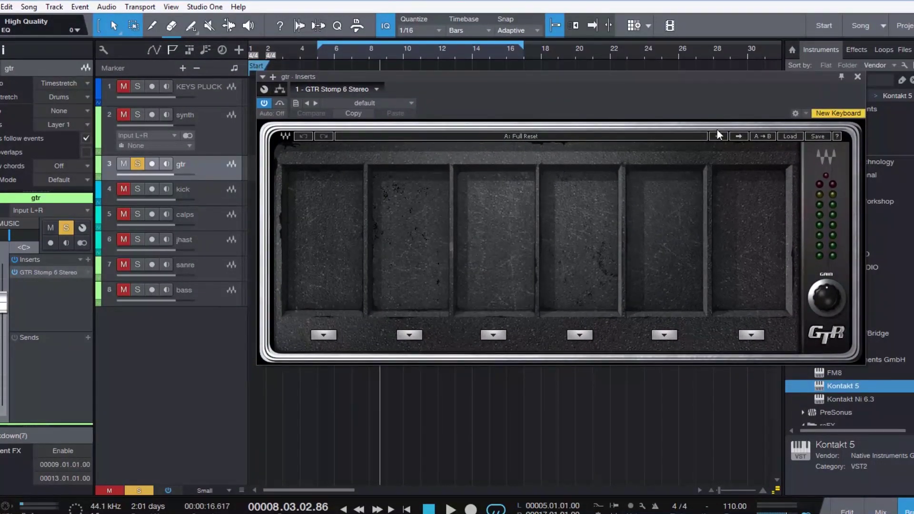
drag(597, 78, 600, 54)
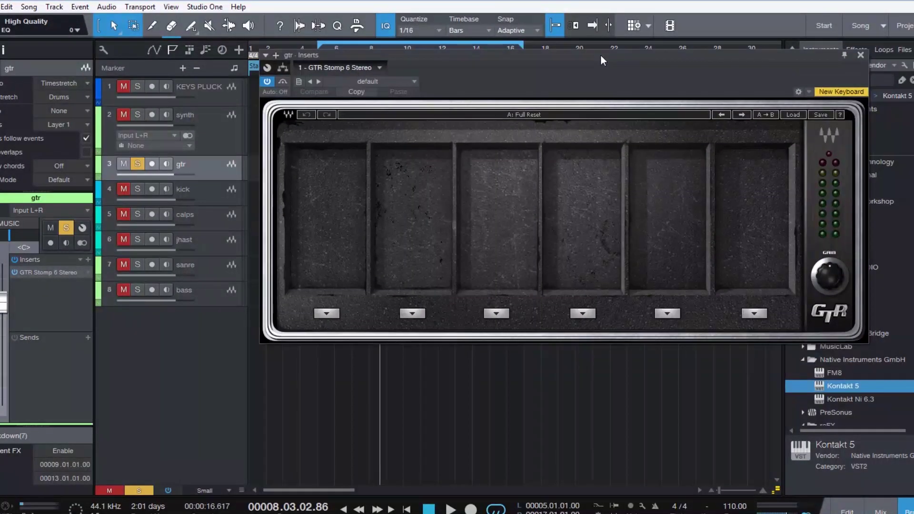
drag(430, 68, 500, 120)
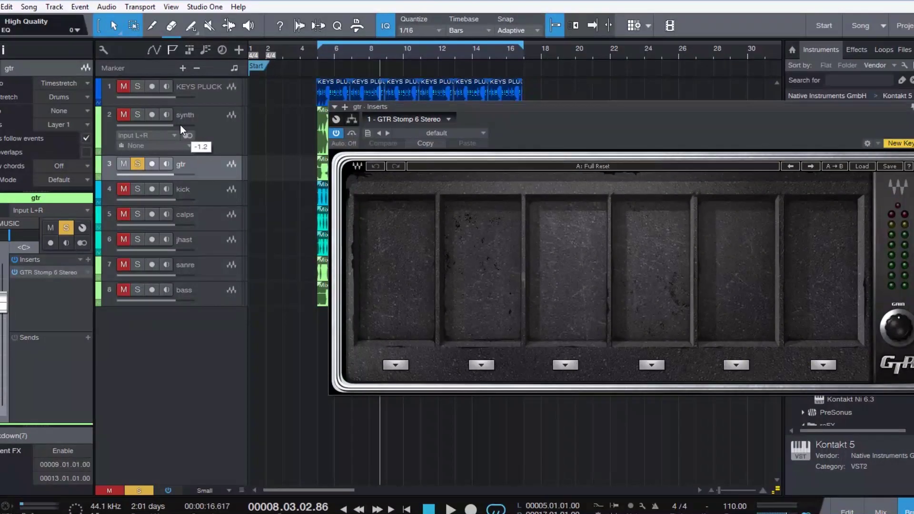
Load the SetPhaserToStunn preset in GTR Stomp 6, raise its EQ pedal's 250 Hz band and switch the Phaser off.
drag(519, 112, 428, 105)
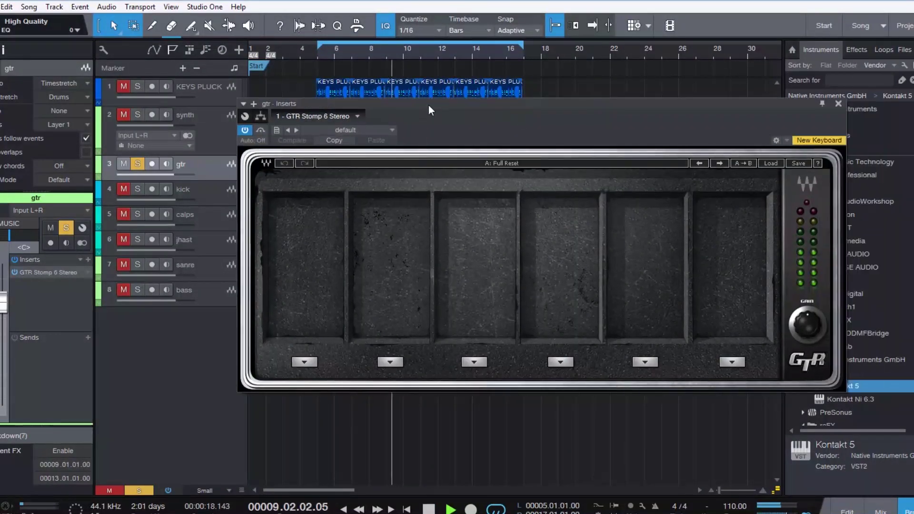
click(718, 164)
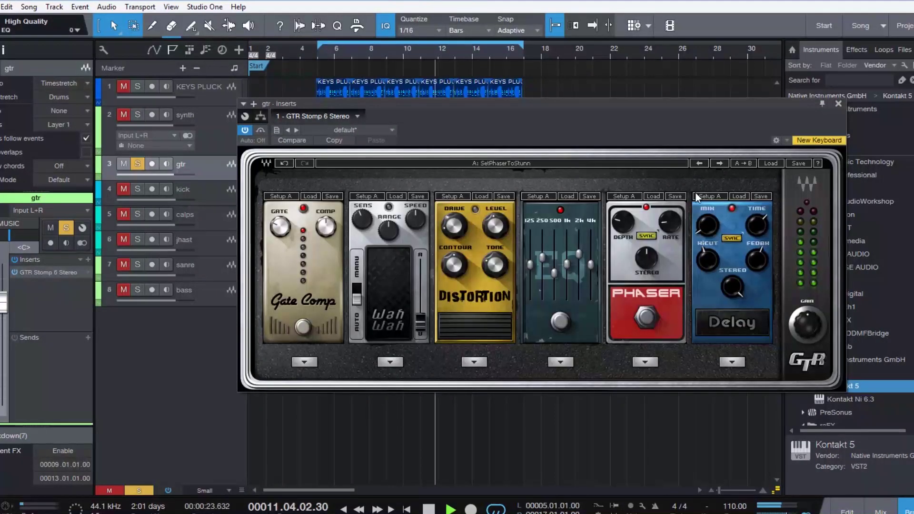
drag(654, 258, 707, 246)
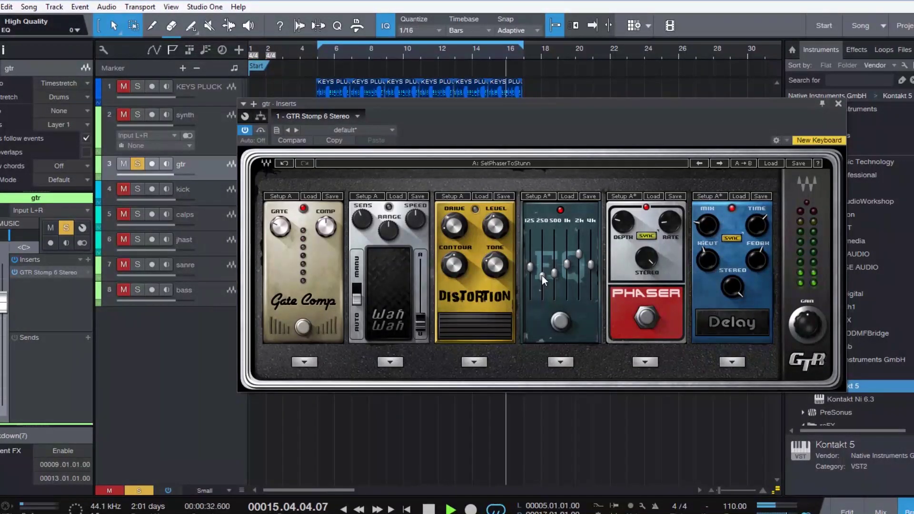
drag(542, 276, 541, 263)
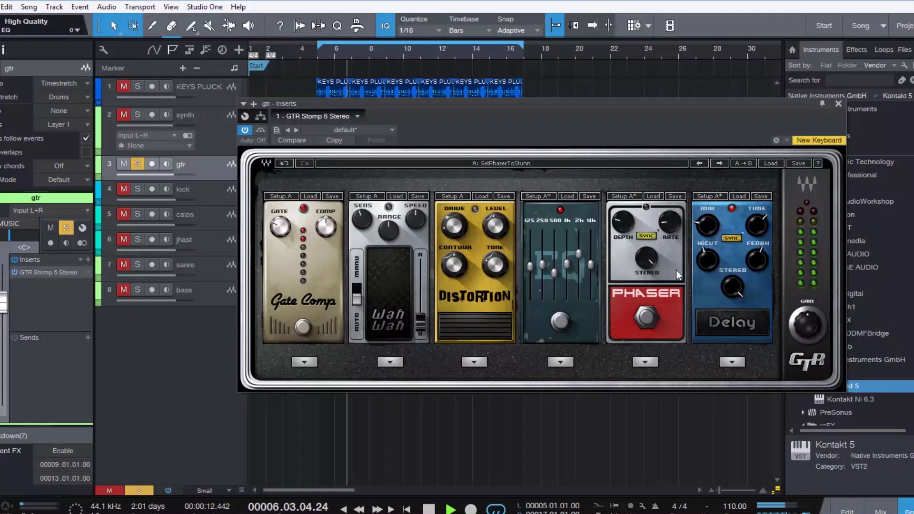
Replace the Distortion pedal with an OverDrive pedal, turn its drive down and leave the pedal switched off.
click(474, 361)
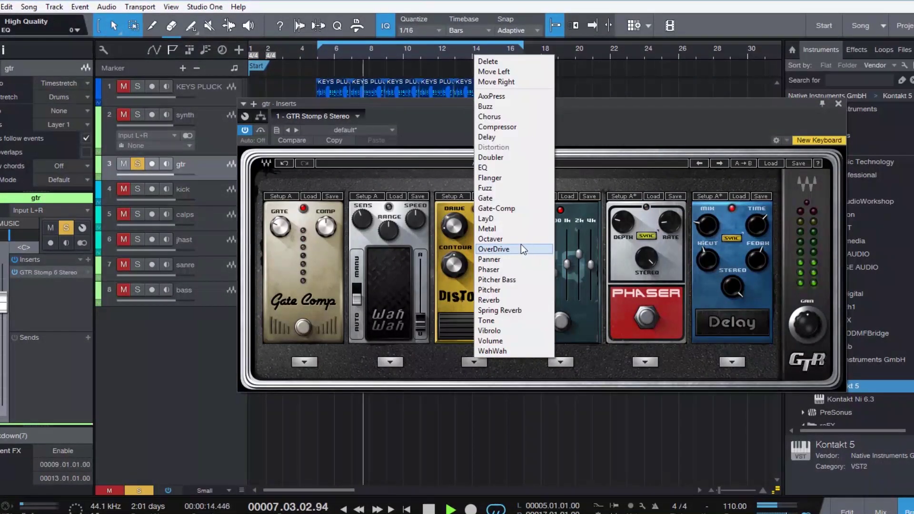
click(508, 250)
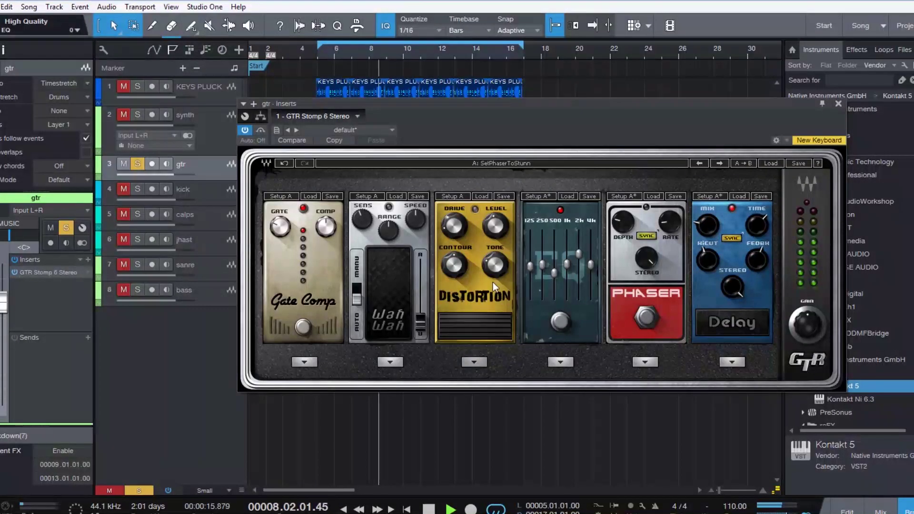
drag(474, 258, 449, 269)
click(475, 324)
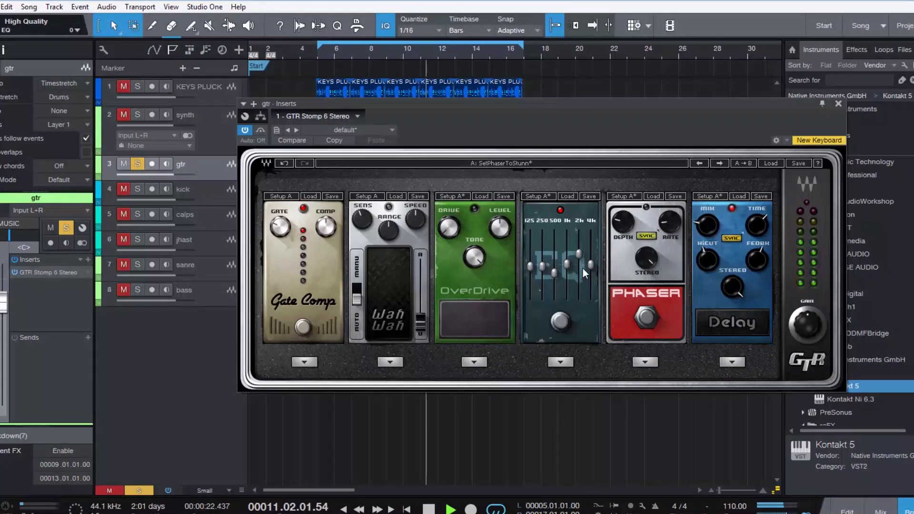
Pull down the EQ pedal's 2 kHz band and replay the soloed guitar from near the loop start.
drag(579, 252, 579, 273)
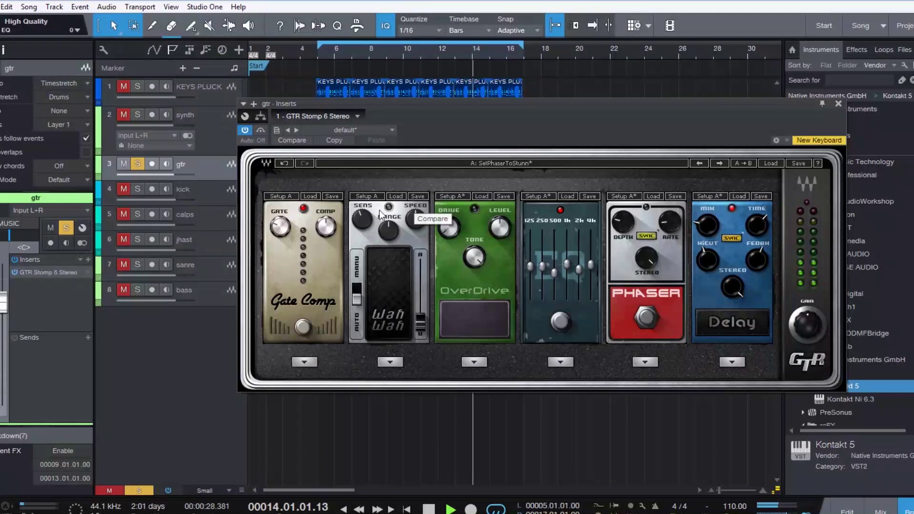
key(space)
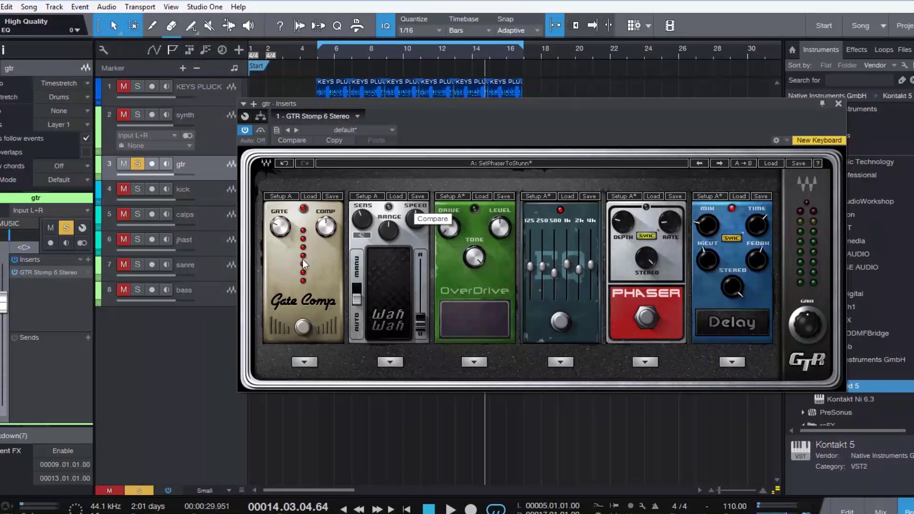
drag(626, 113, 642, 193)
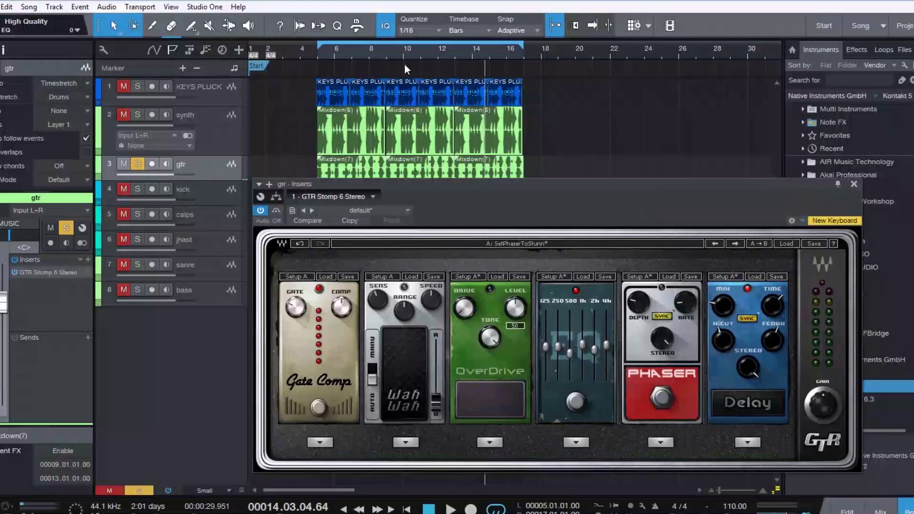
click(332, 48)
key(space)
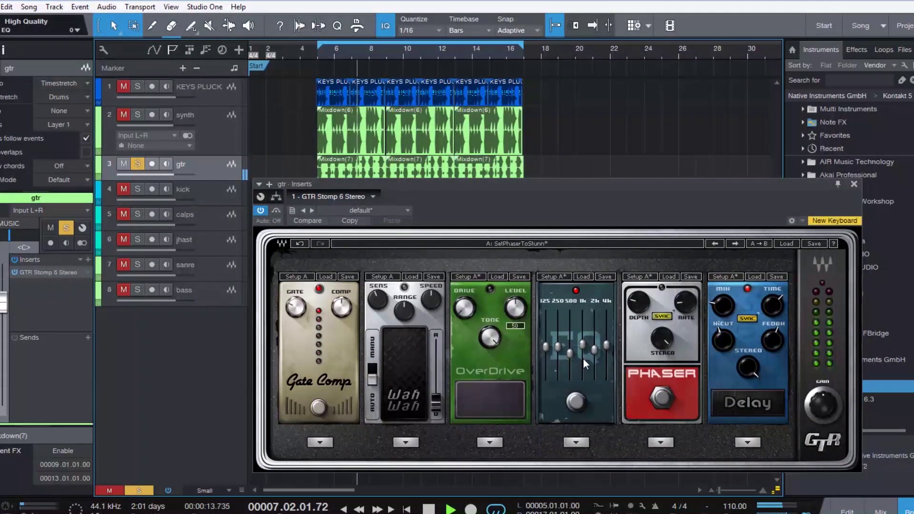
Fine-tune the EQ pedal by leveling the 500 Hz and 2 kHz bands near the middle and slightly lowering 4 kHz.
click(577, 403)
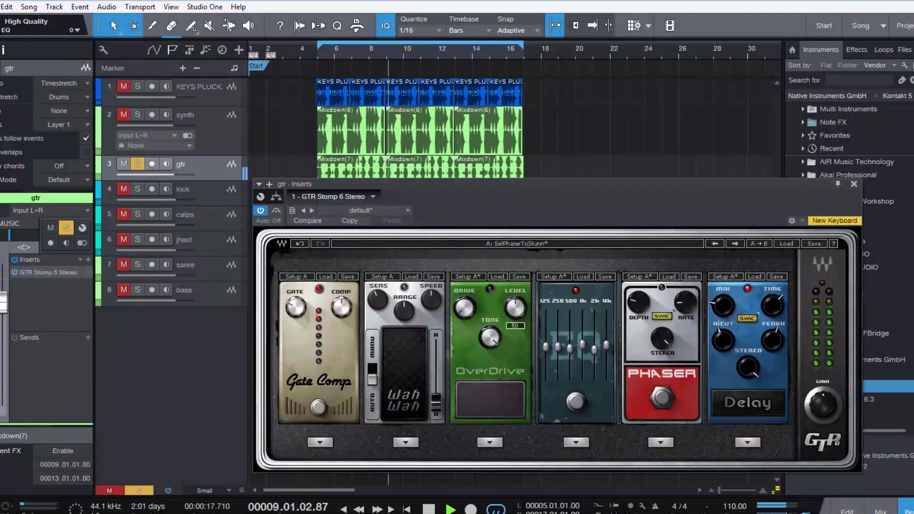
drag(594, 350, 593, 347)
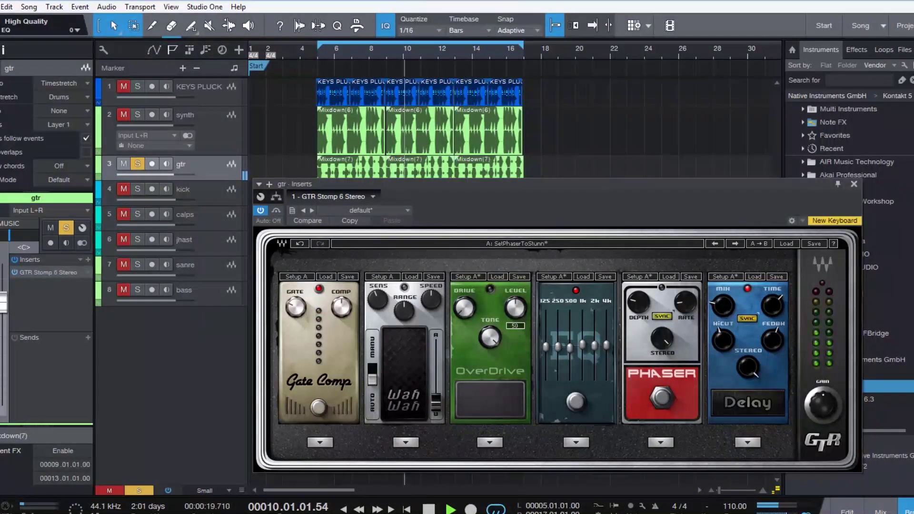
drag(594, 317, 605, 348)
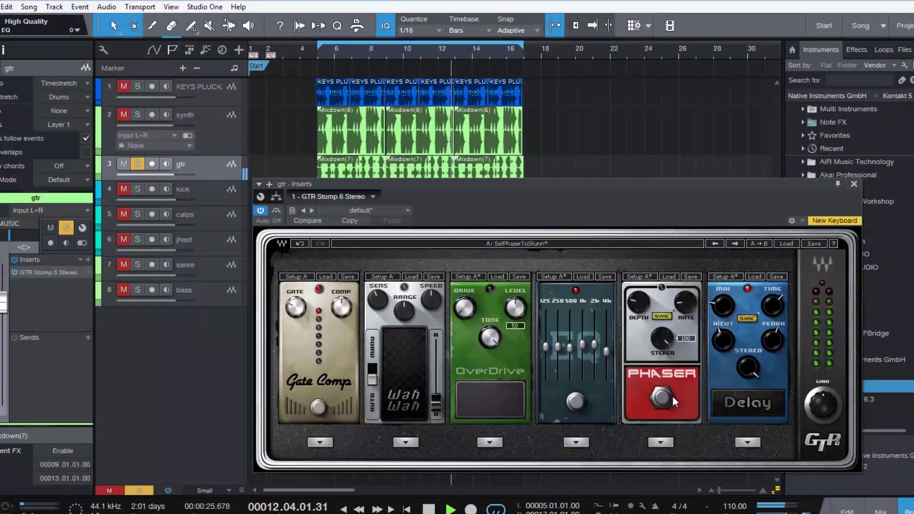
Try the Wah Wah pedal on the playing guitar and switch it back off.
click(413, 400)
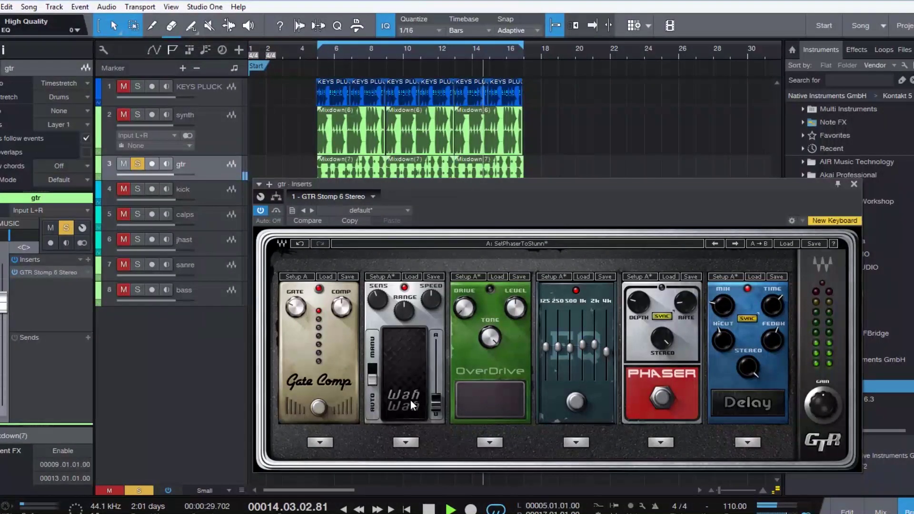
click(410, 401)
Insert the SSLChannel Stereo plug-in on the gtr track after GTR Stomp 6 and place its window fully in view.
click(854, 184)
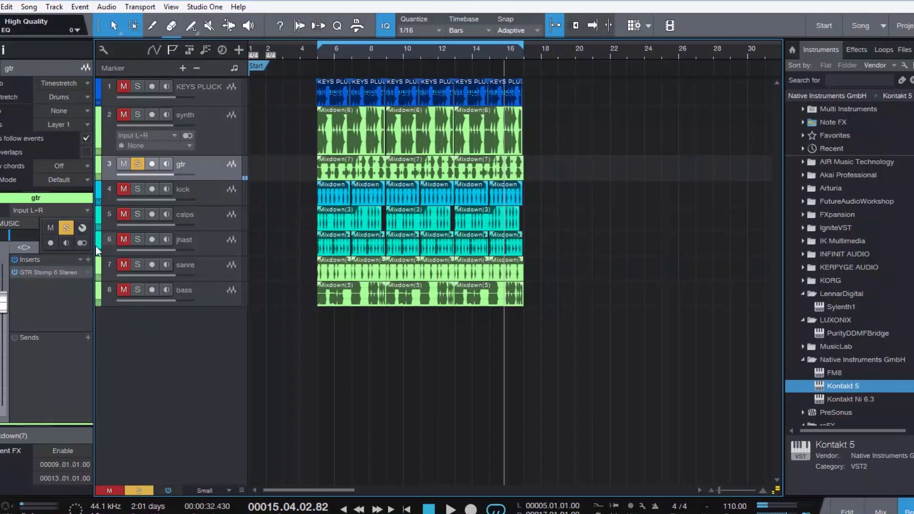
click(88, 258)
text(ssl)
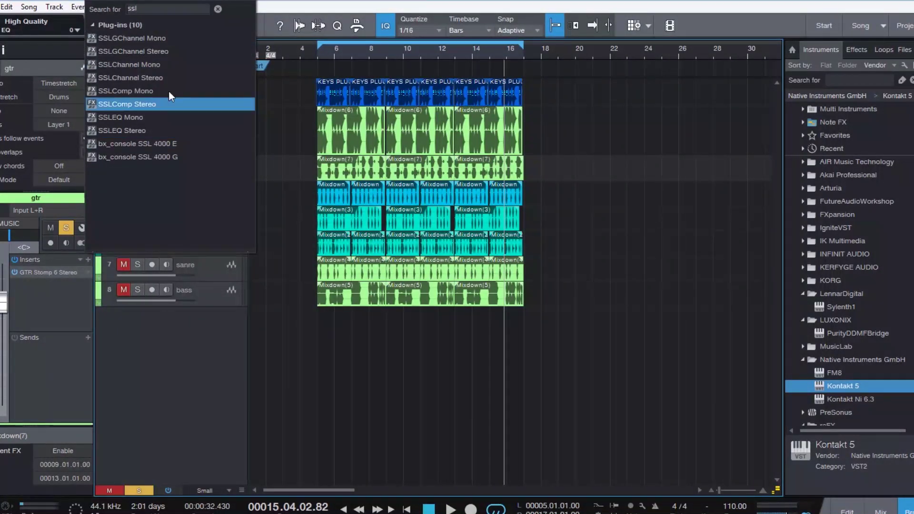
click(176, 81)
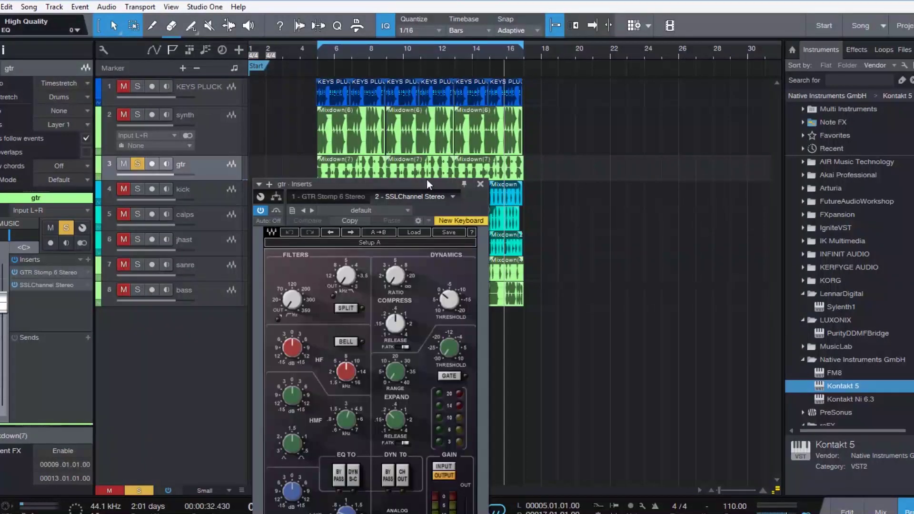
drag(426, 180, 584, 32)
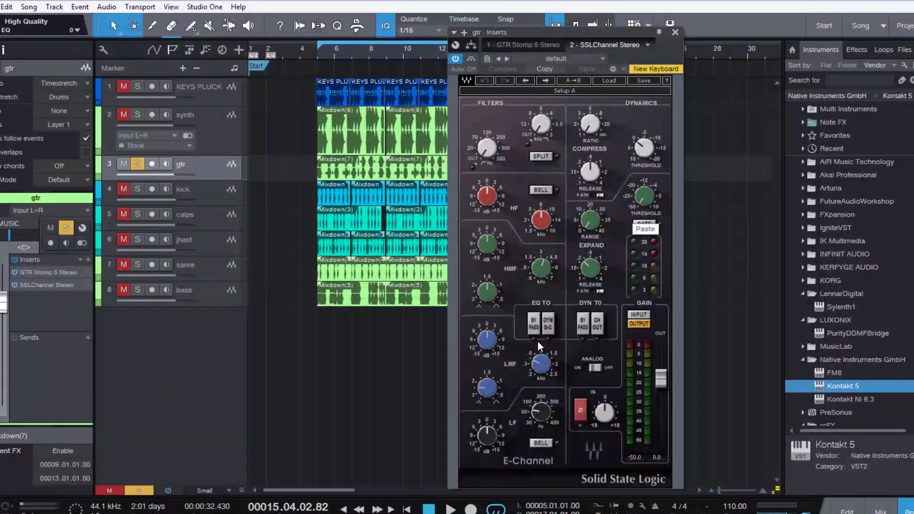
Play the guitar from bar 5 and set the SSL channel's high-pass filter to just below 120 Hz.
click(318, 52)
key(space)
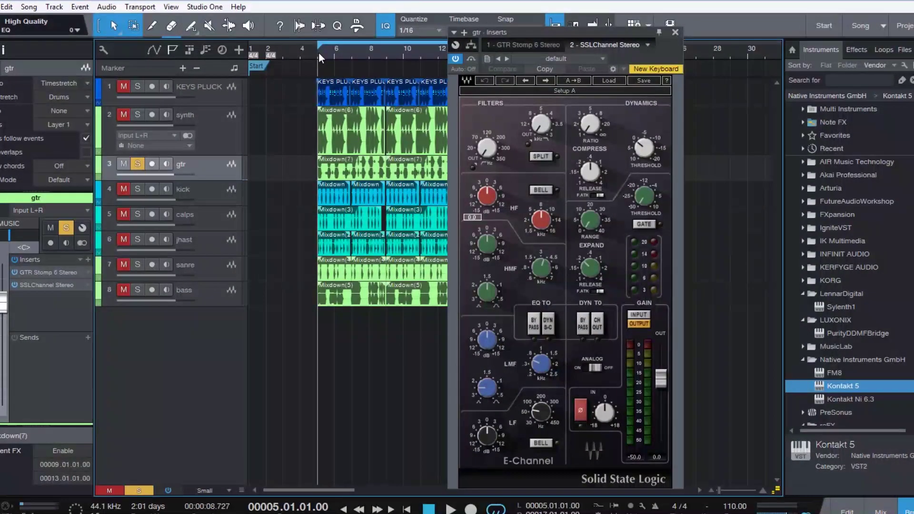
drag(485, 152, 485, 124)
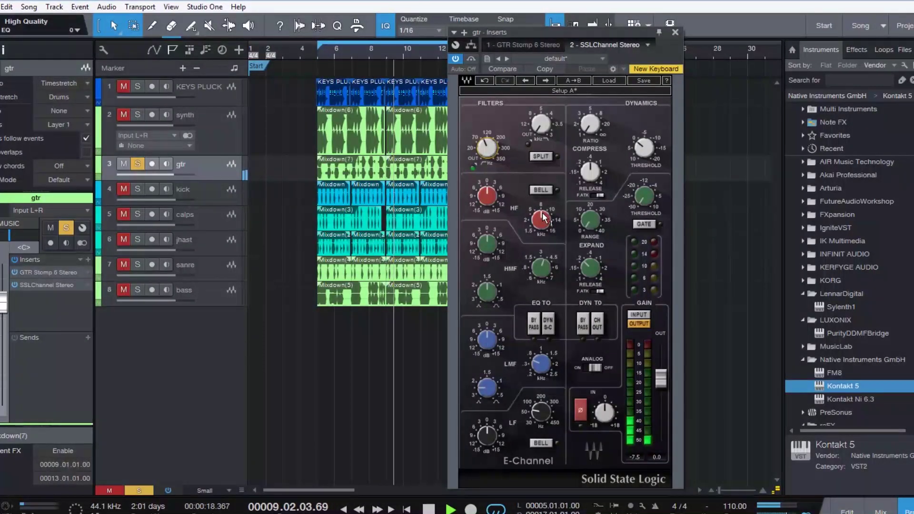
Boost the SSL channel's HF band gain and raise the band's frequency above 8 kHz.
drag(490, 192, 490, 176)
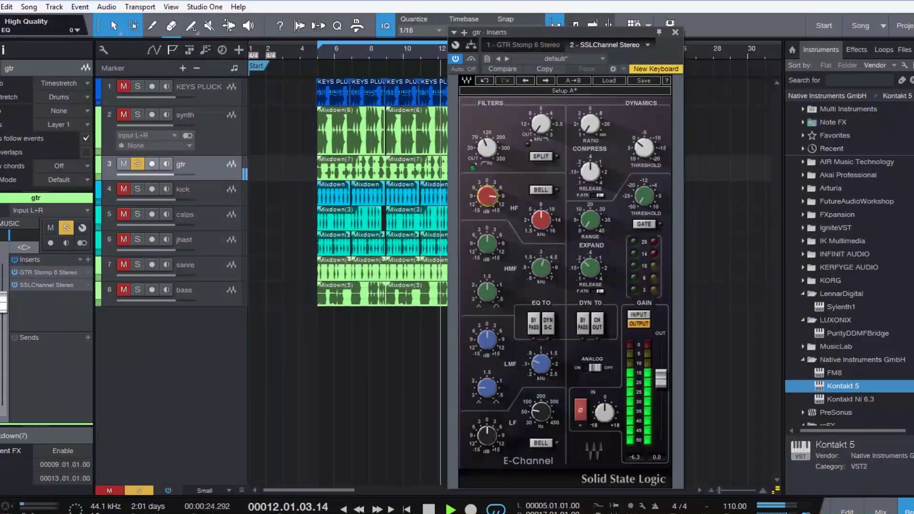
drag(541, 219, 540, 208)
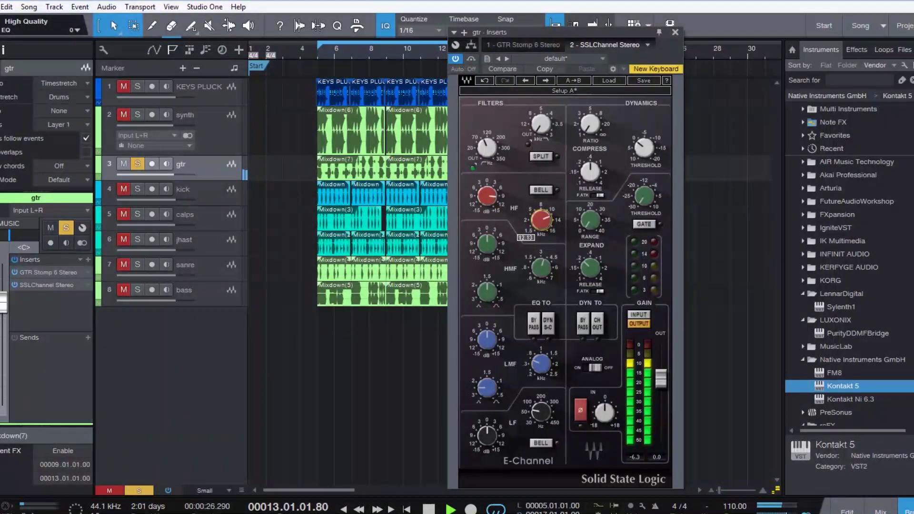
drag(487, 200, 489, 205)
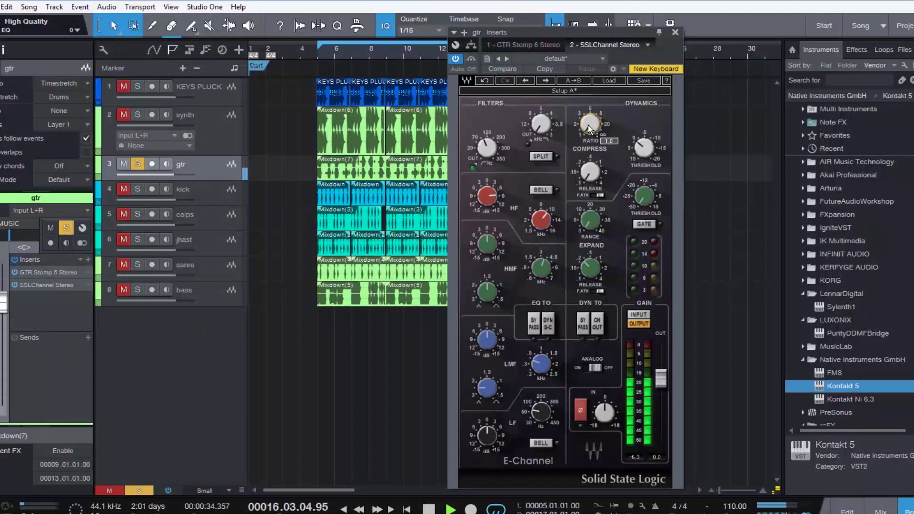
Set up the SSL compressor with a slightly raised ratio, fast attack and a threshold below -5 dB.
drag(587, 125, 587, 123)
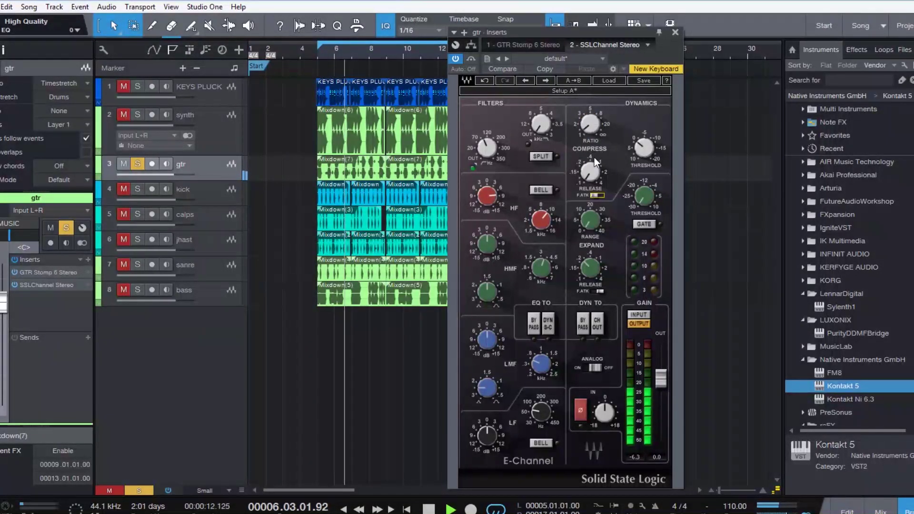
drag(589, 125, 589, 119)
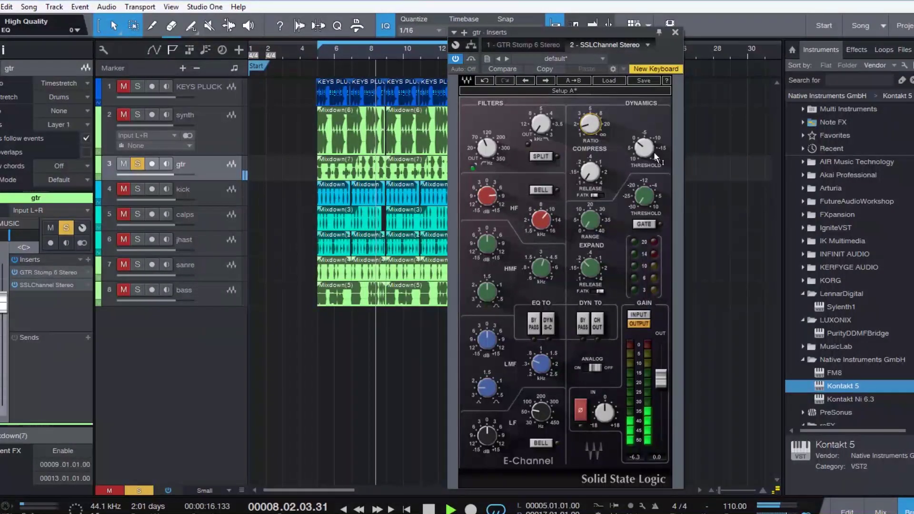
drag(644, 149, 644, 129)
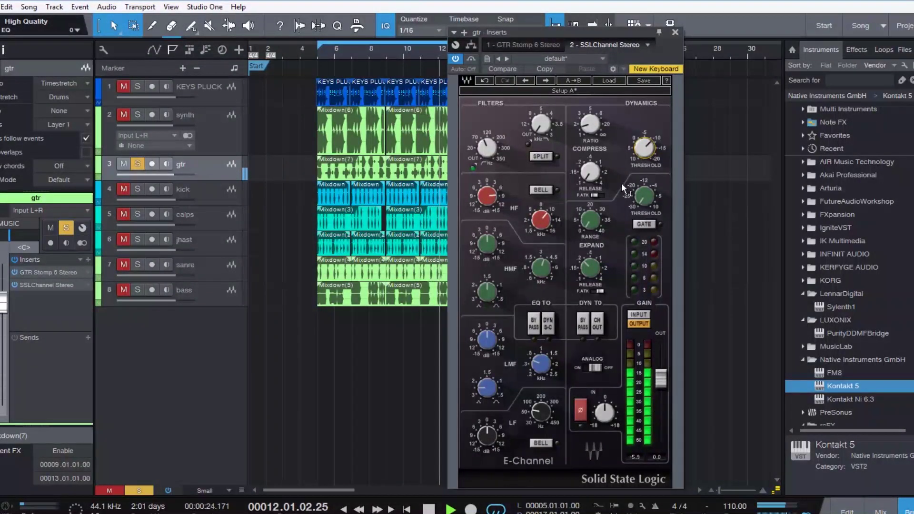
Switch on the SSL channel's Analog mode and try its phase inversion and low-mid gain controls.
click(592, 367)
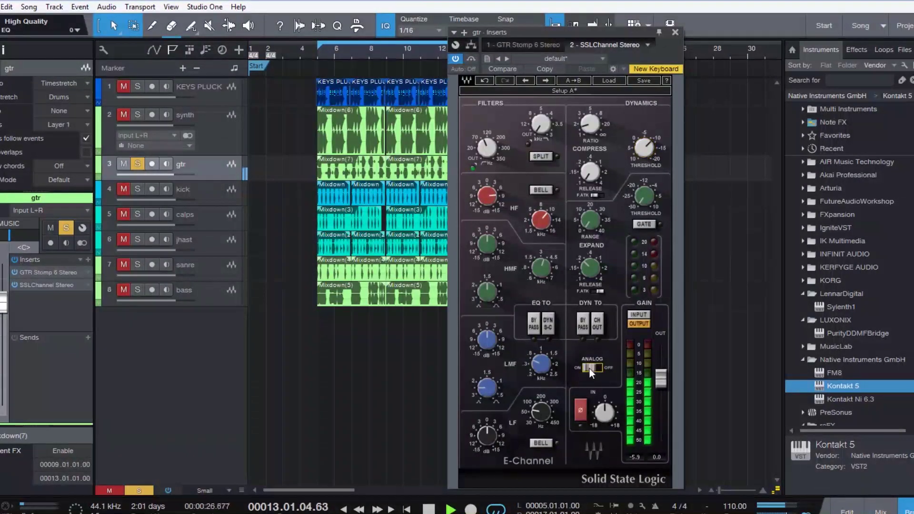
click(579, 413)
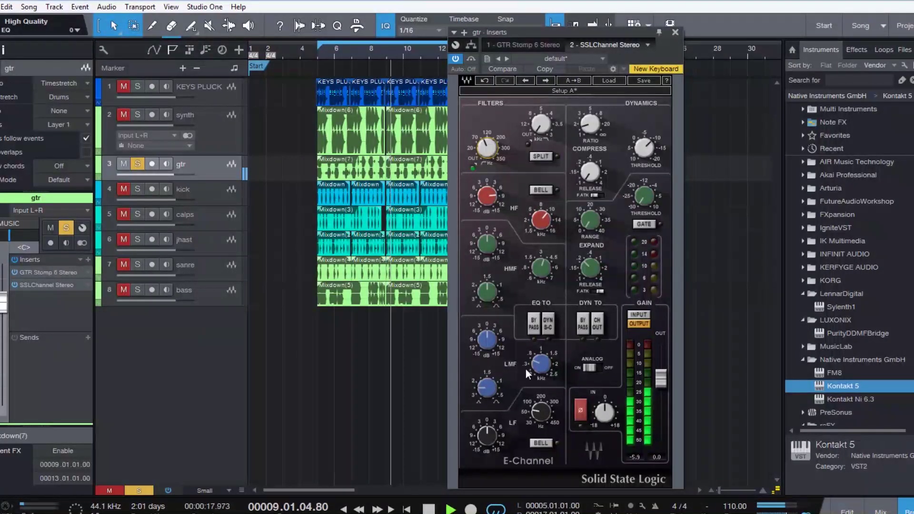
mouse_move(486, 340)
mouse_down()
mouse_move(486, 329)
mouse_move(486, 340)
mouse_up()
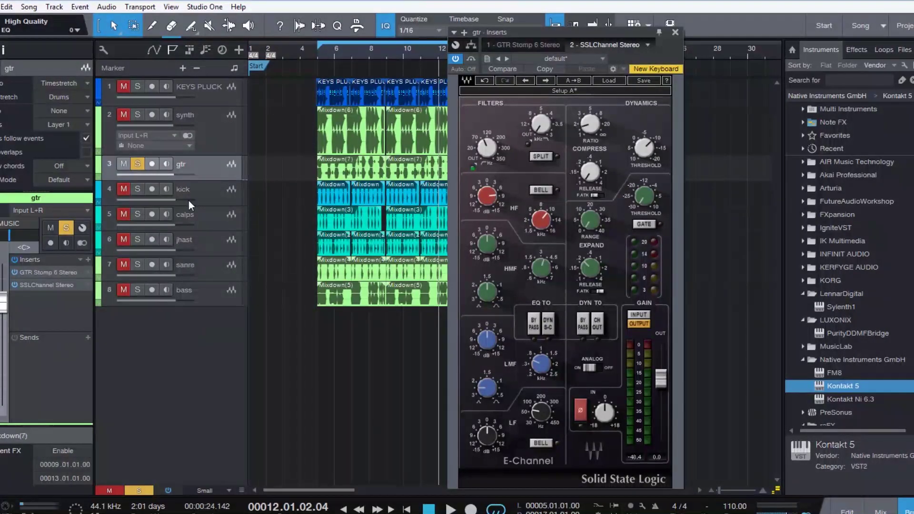
Add an EFX send to the gtr track and set its level to -8.8 dB while playing from bar 5.
click(316, 52)
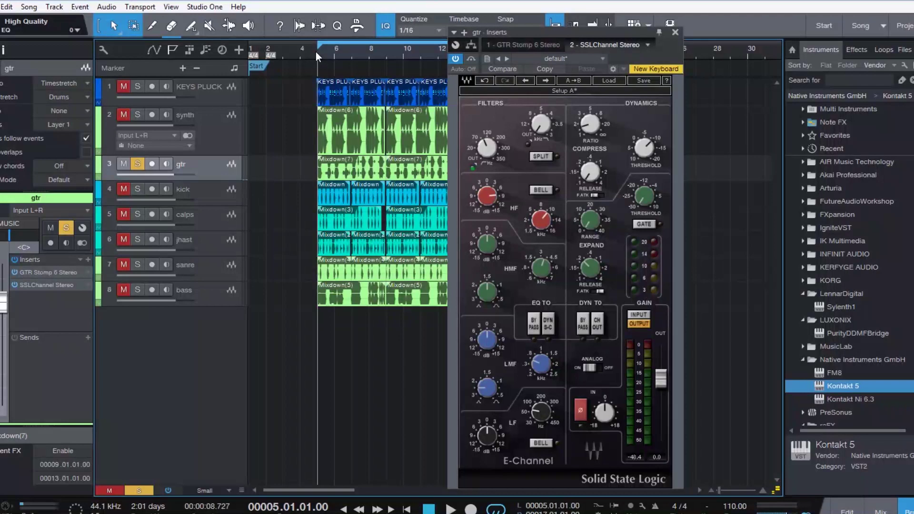
key(space)
click(88, 337)
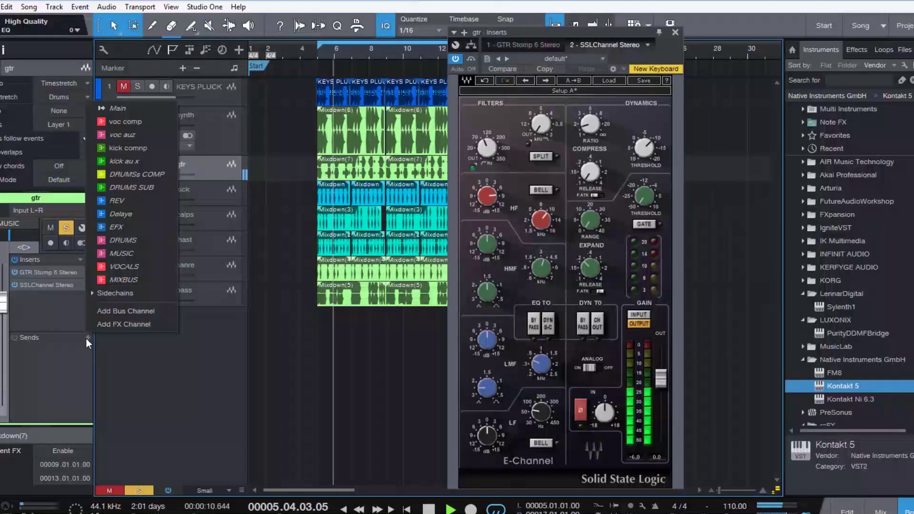
click(147, 229)
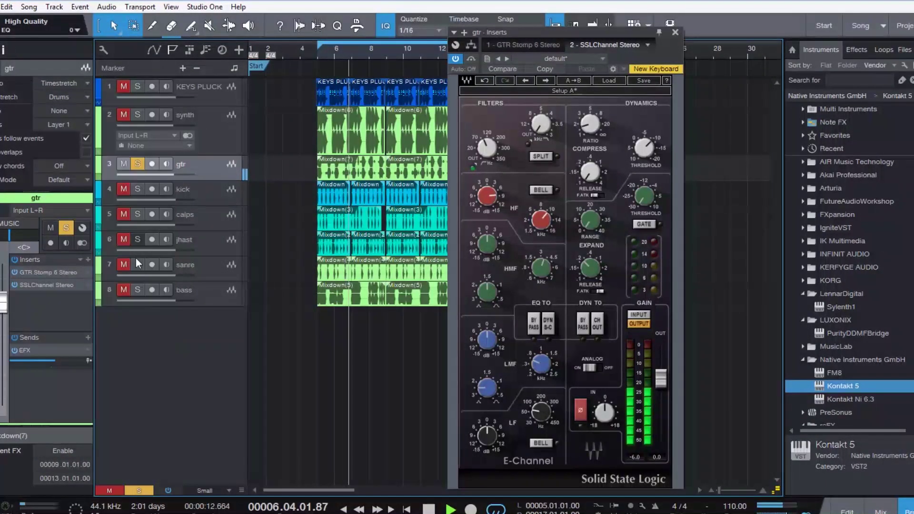
mouse_move(64, 361)
mouse_down()
mouse_move(73, 361)
mouse_move(53, 364)
mouse_up()
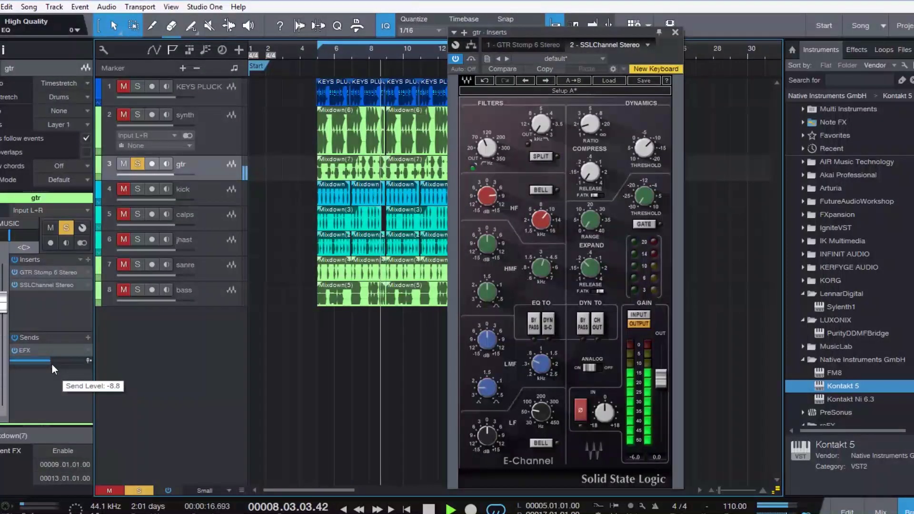
Add REV and Delaye sends to the gtr track and lower both send levels.
click(88, 336)
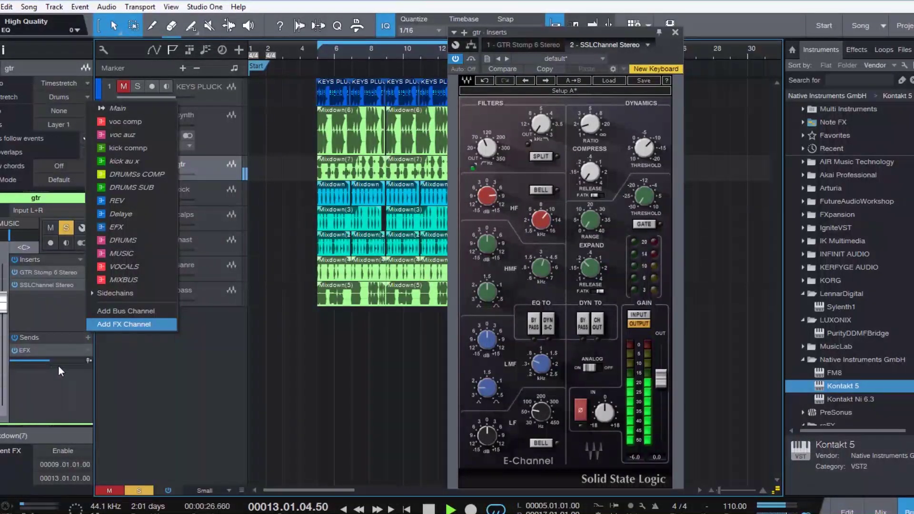
click(142, 202)
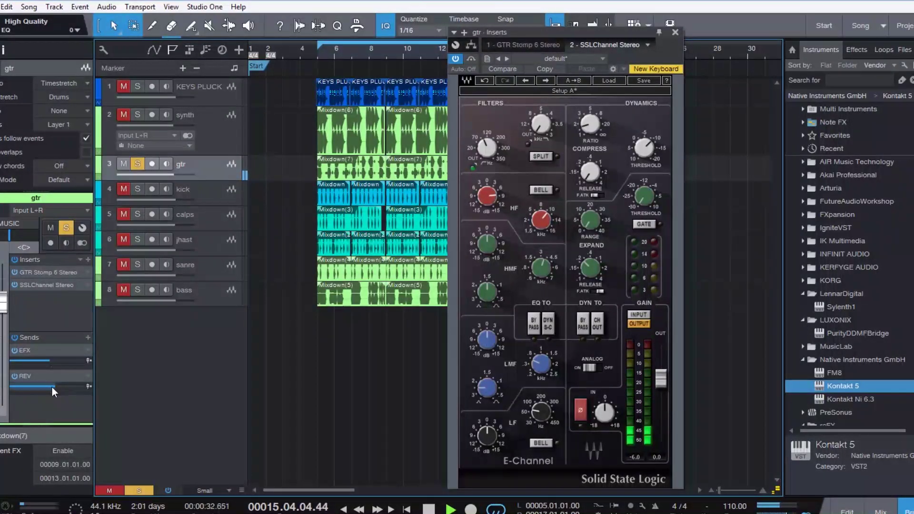
drag(52, 387, 41, 387)
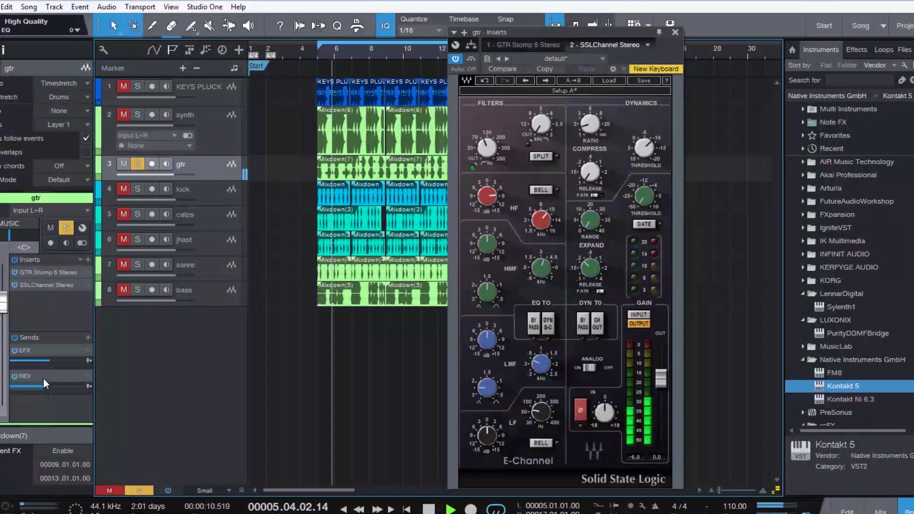
click(88, 336)
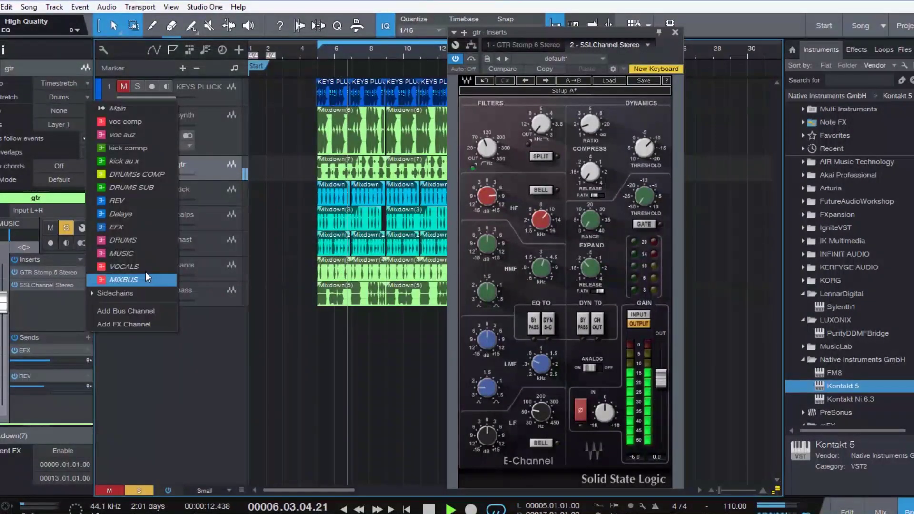
click(134, 217)
drag(53, 412, 34, 413)
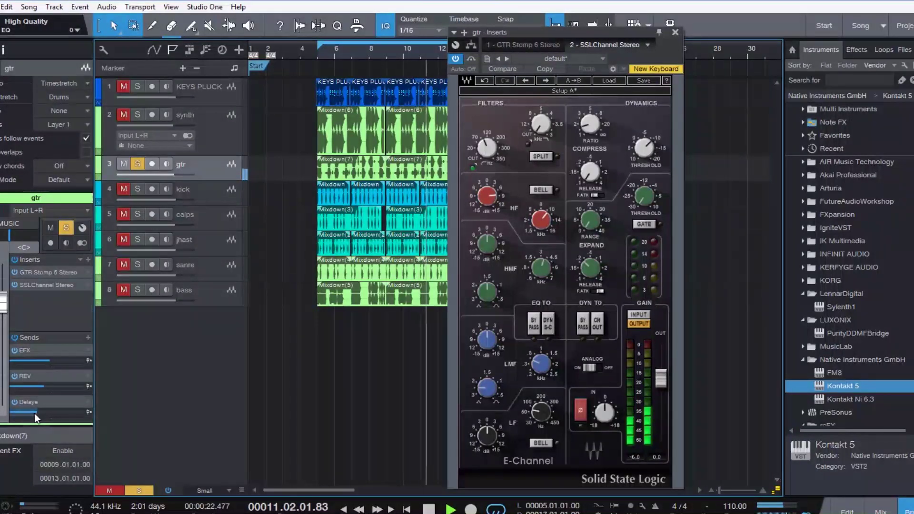
Raise the gtr SSL channel's high-pass filter to about 120 Hz and unmute the KEYS PLUCK and synth tracks.
drag(485, 157, 486, 155)
click(672, 33)
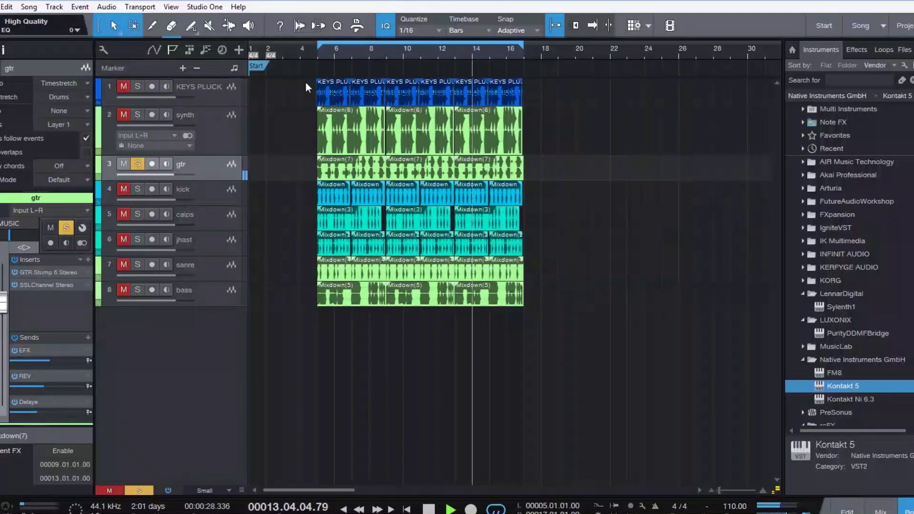
click(124, 88)
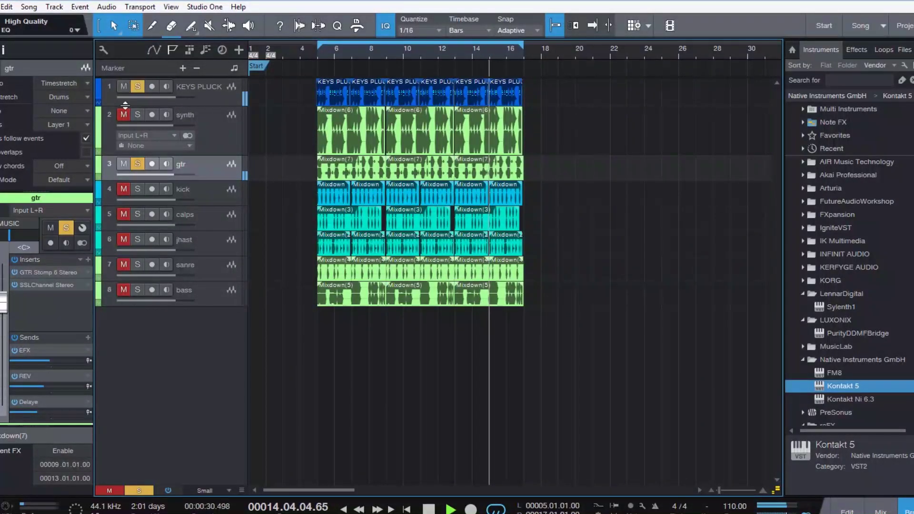
click(125, 114)
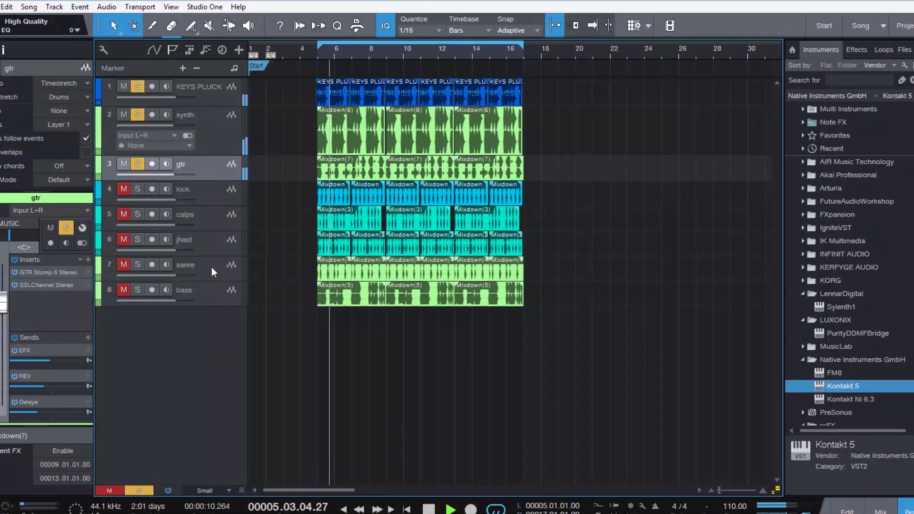
Reopen the gtr track's SSL channel and play from bar 5 with the bass track unmuted as well.
double_click(44, 284)
mouse_move(184, 300)
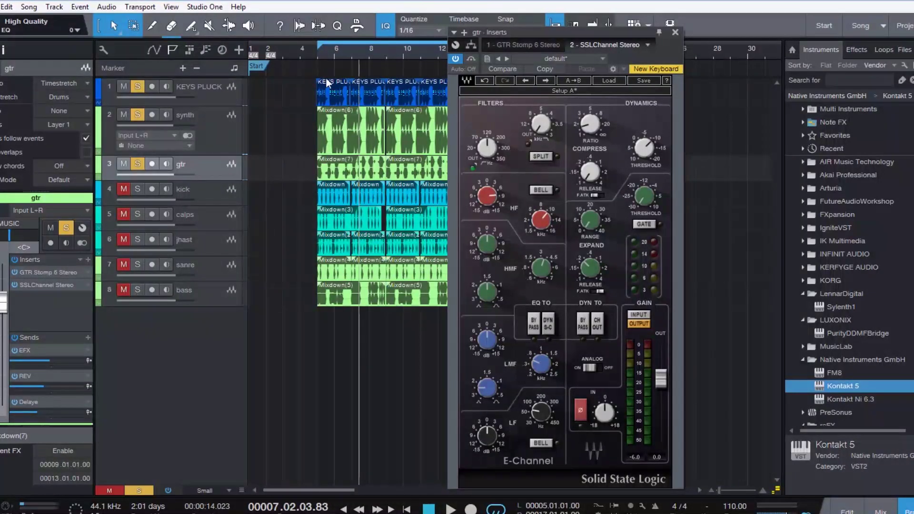
click(315, 56)
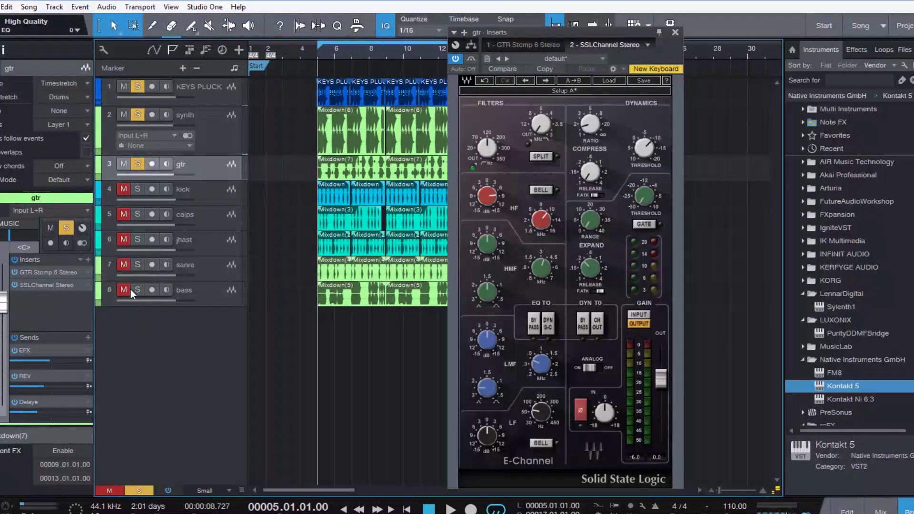
key(space)
Boost the gtr SSL channel's HF gain above 9 dB, raise its HMF gain and try the LMF gain.
click(477, 202)
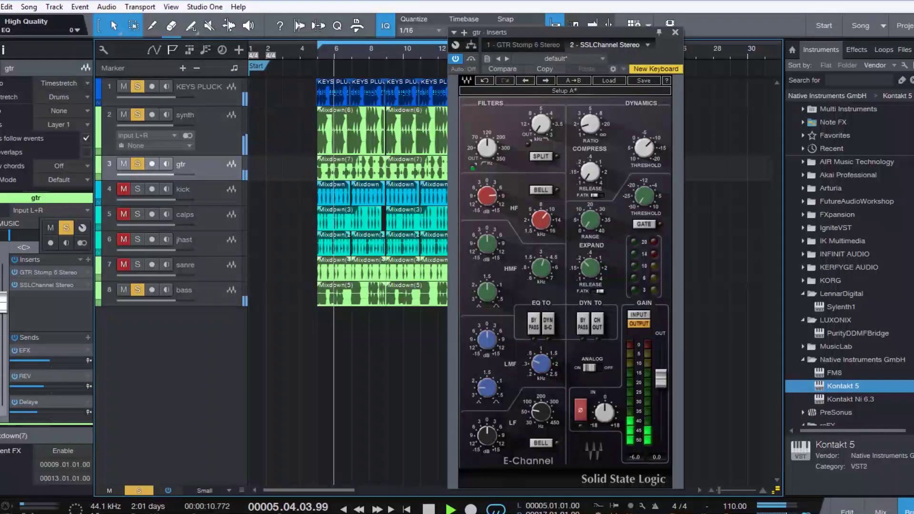
drag(487, 196, 487, 208)
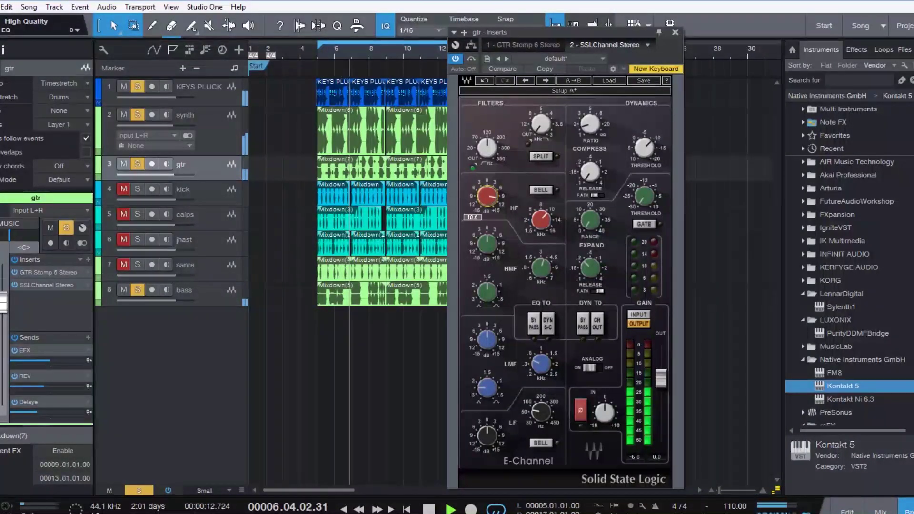
click(487, 242)
mouse_move(487, 243)
mouse_down()
mouse_move(487, 223)
mouse_move(488, 231)
mouse_up()
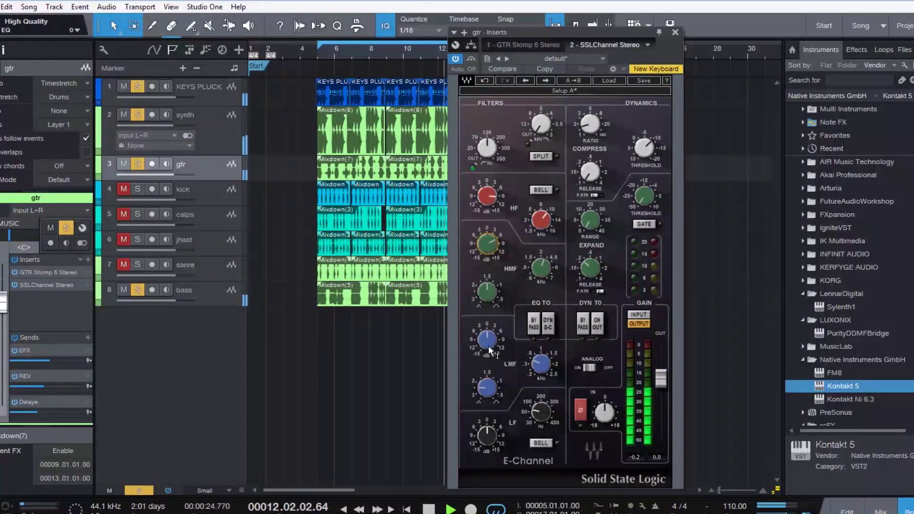
mouse_move(490, 351)
drag(486, 339, 486, 339)
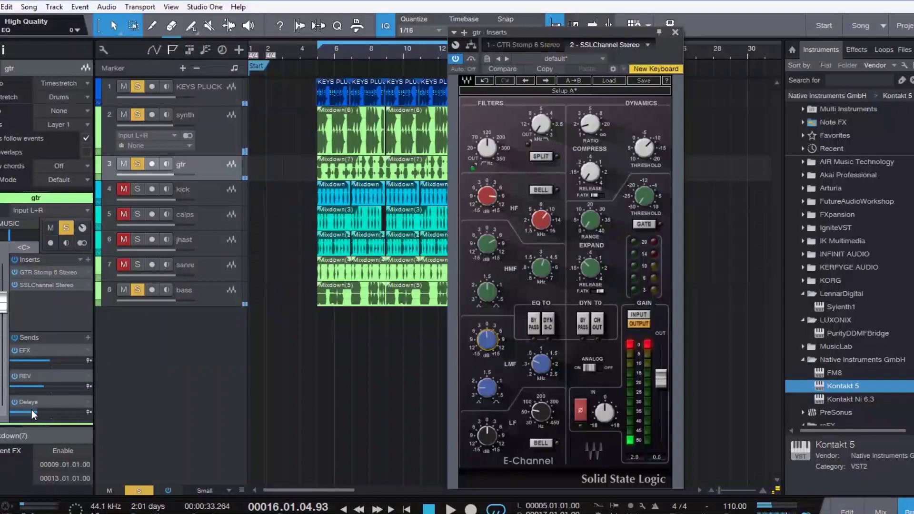
Close the synth track's insert window and move the bass track up to directly below gtr.
click(217, 124)
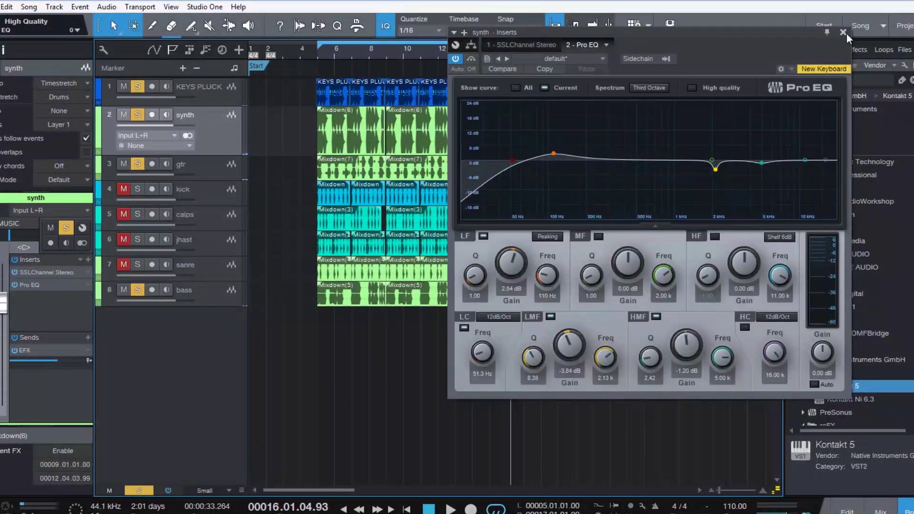
click(845, 33)
click(208, 295)
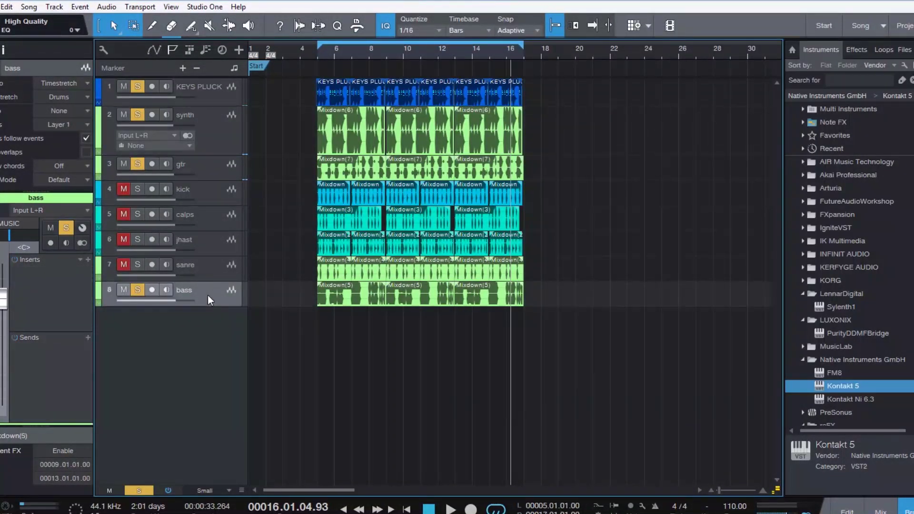
drag(207, 295, 225, 190)
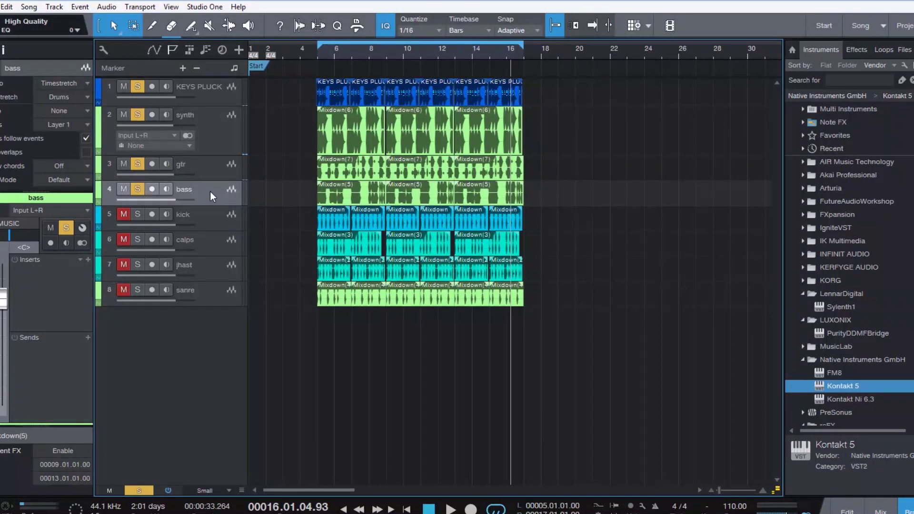
Insert SSLEQ Stereo on the bass track, with Analog mode off and the high-pass filter switched in.
click(88, 259)
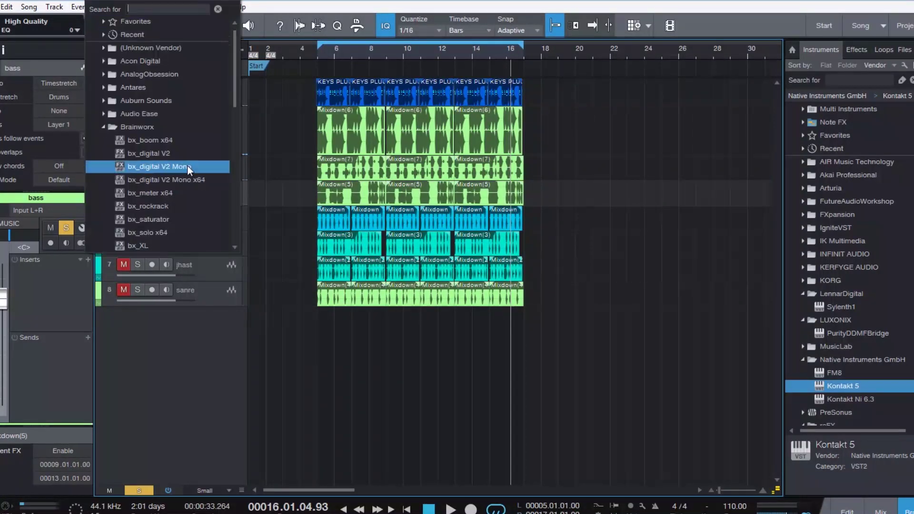
text(ssl)
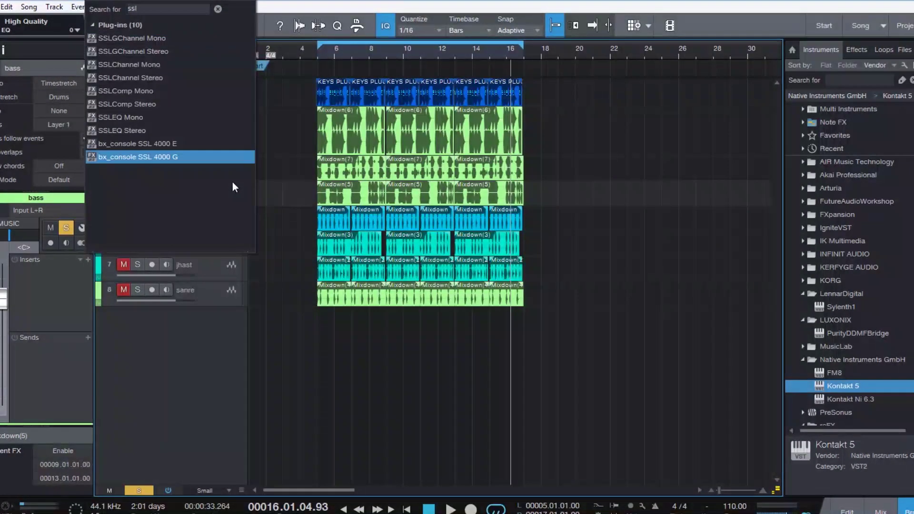
click(190, 131)
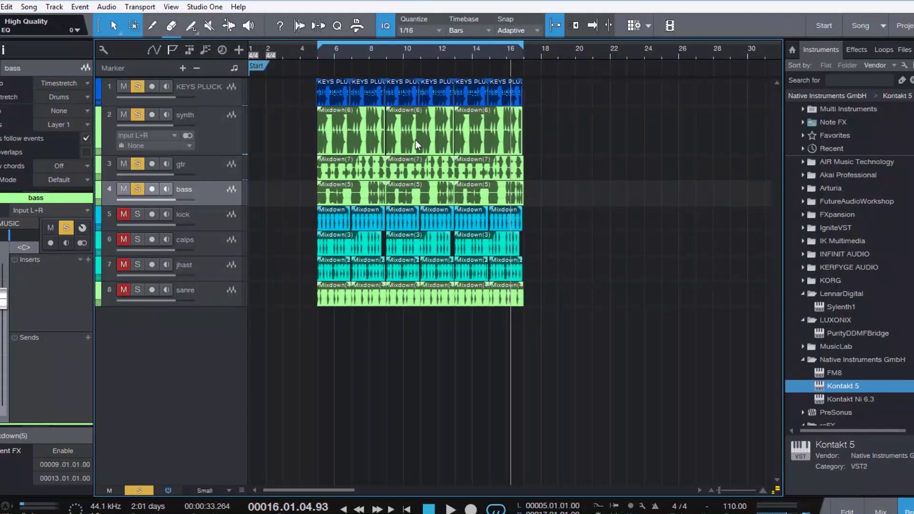
drag(655, 33, 635, 117)
click(347, 200)
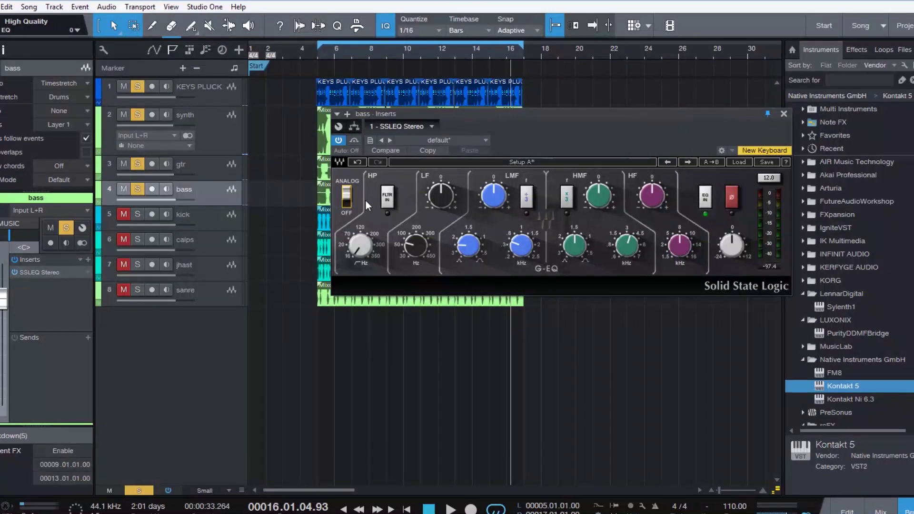
click(385, 200)
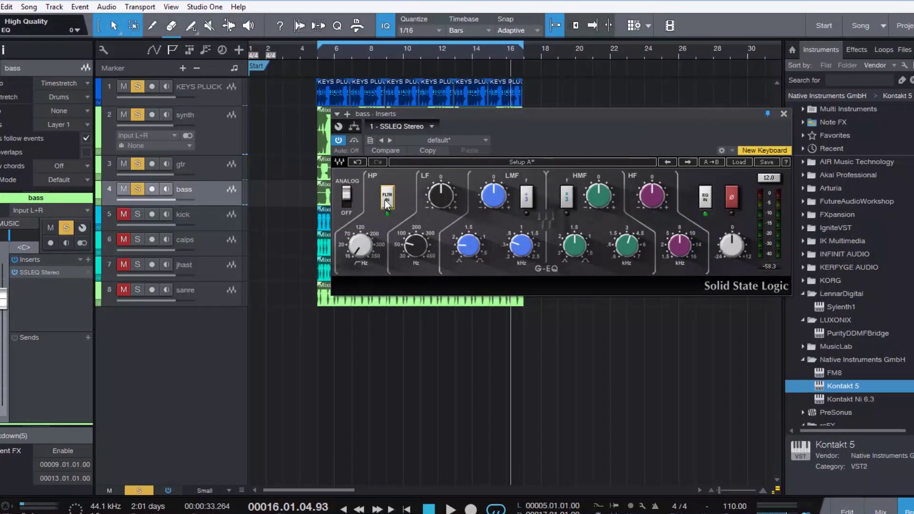
Raise the bass EQ's high-pass frequency while playing from bar 5 with synth and gtr muted, and compare it against bypass.
click(318, 50)
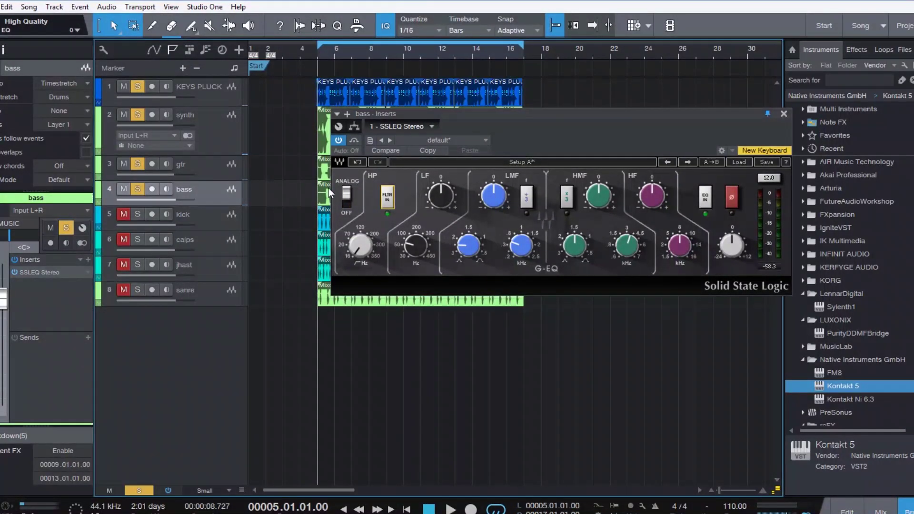
mouse_move(365, 243)
key(space)
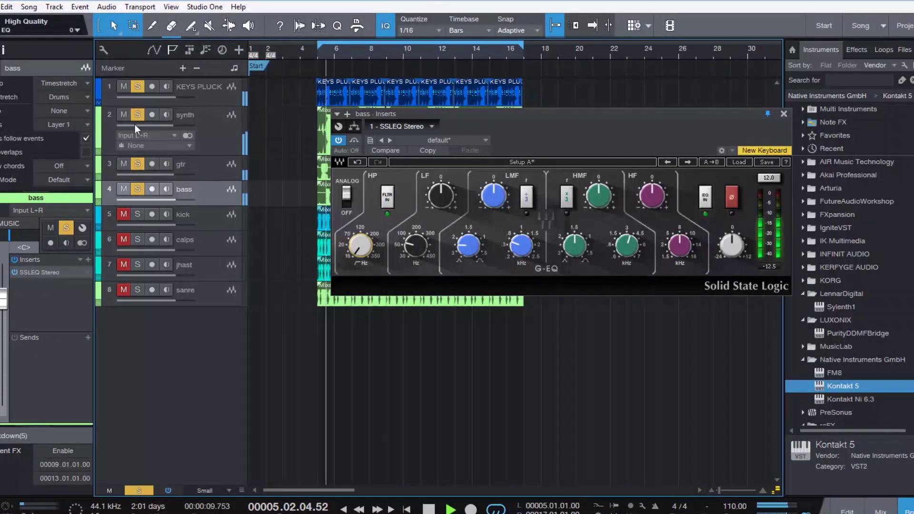
click(124, 115)
click(125, 163)
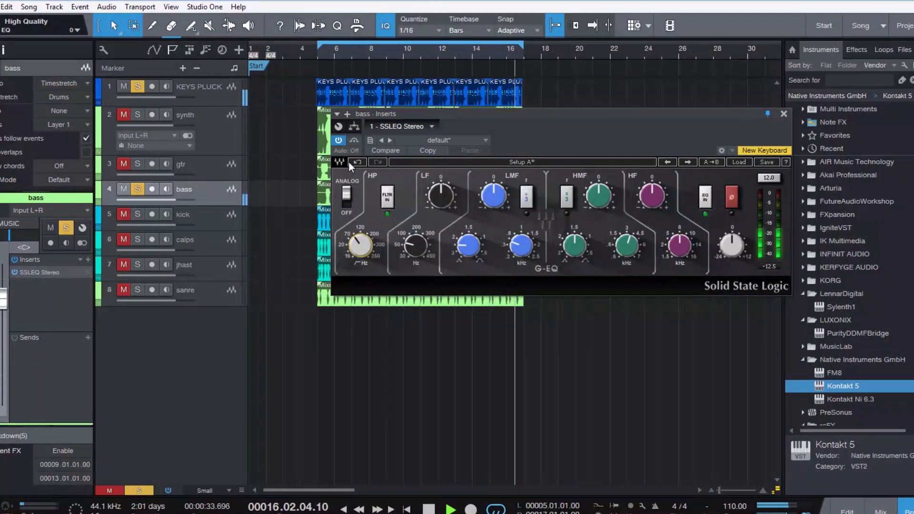
click(354, 141)
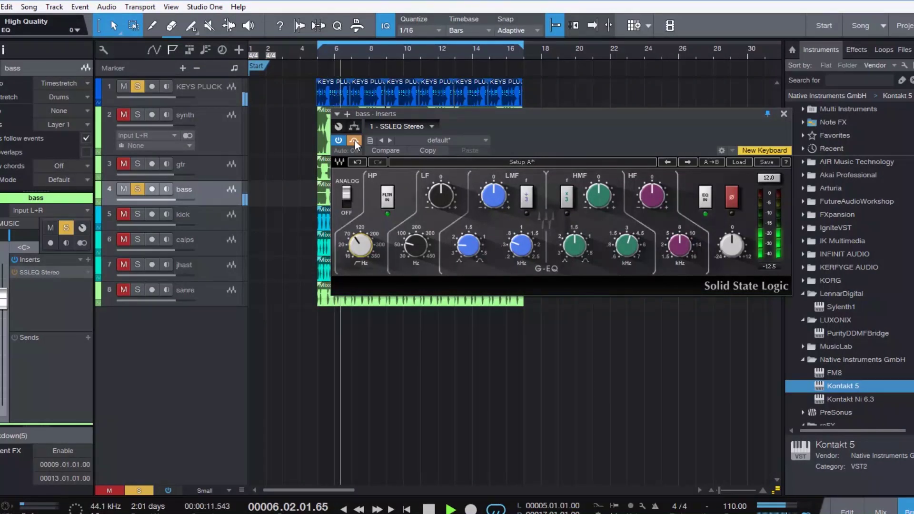
click(354, 141)
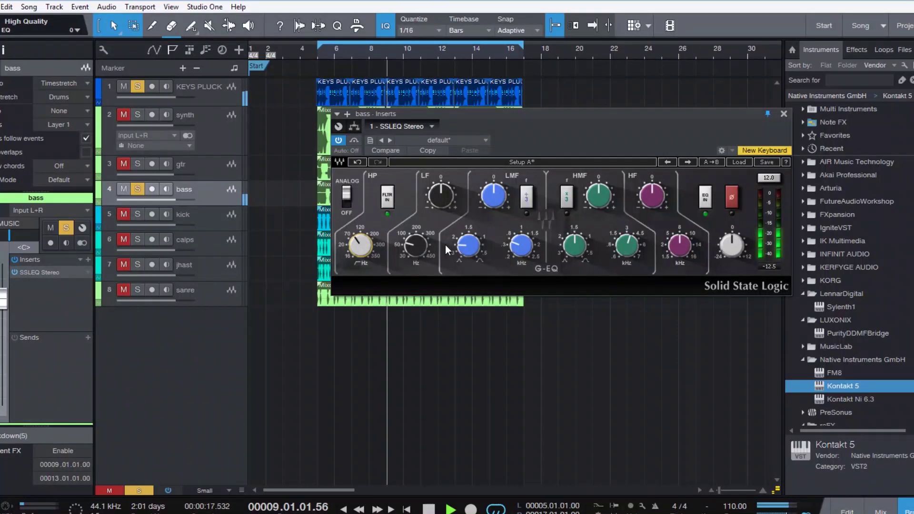
Set the bass EQ's LF frequency to about 151 Hz and lower its LF gain slightly.
drag(416, 245, 415, 230)
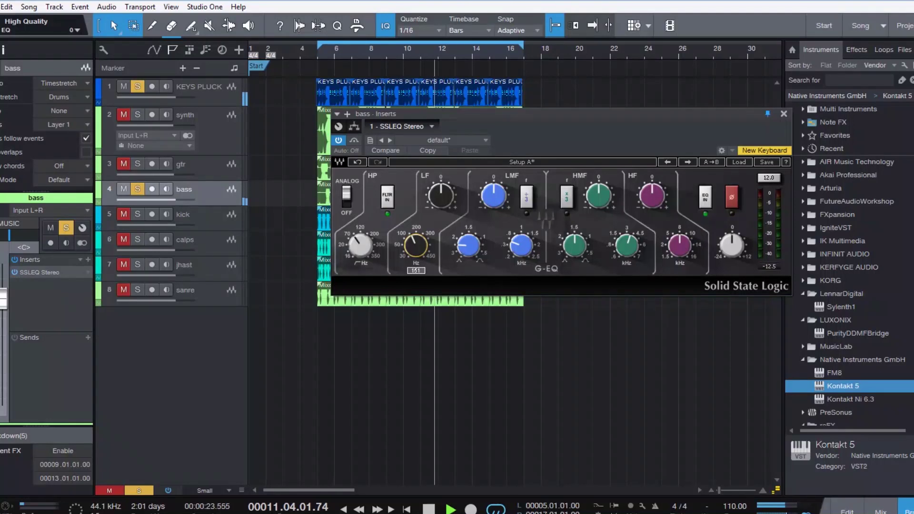
drag(441, 195, 441, 199)
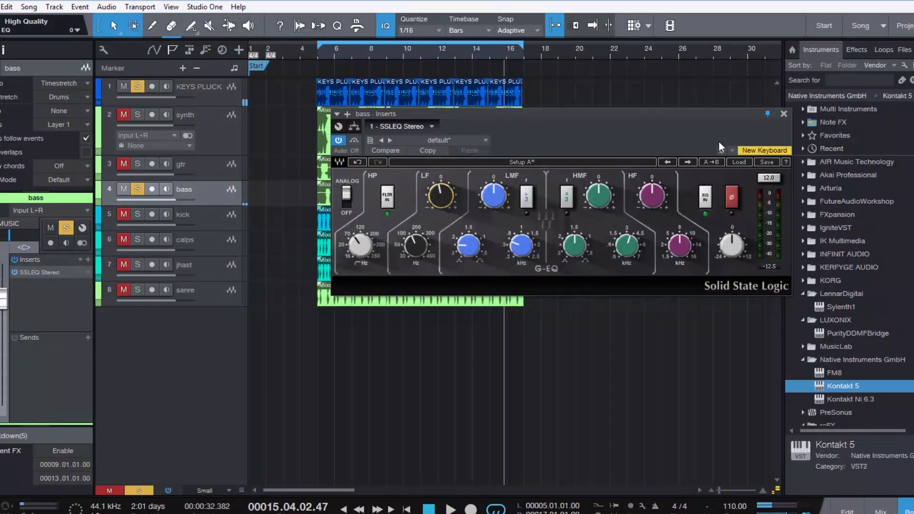
click(783, 114)
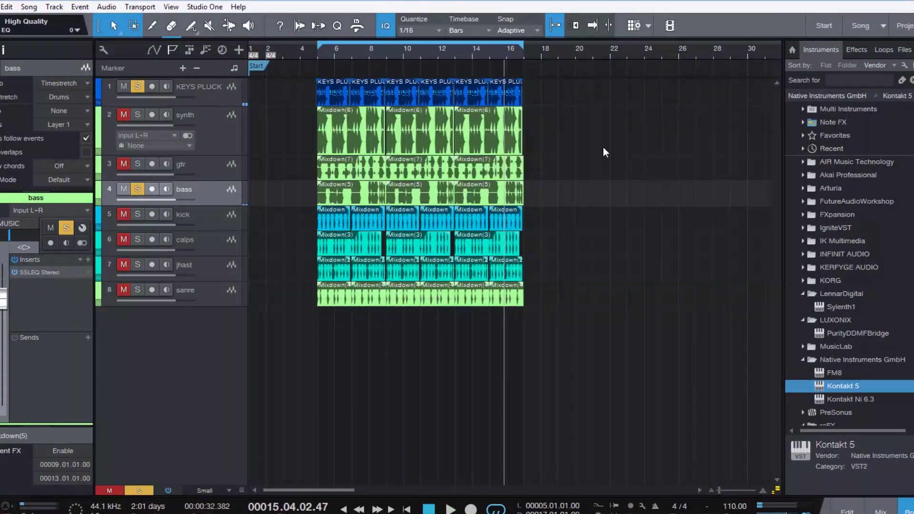
Insert NLS Channel Stereo on the bass track, select the MIKE studio model and play from bar 5.
click(88, 260)
text(nl)
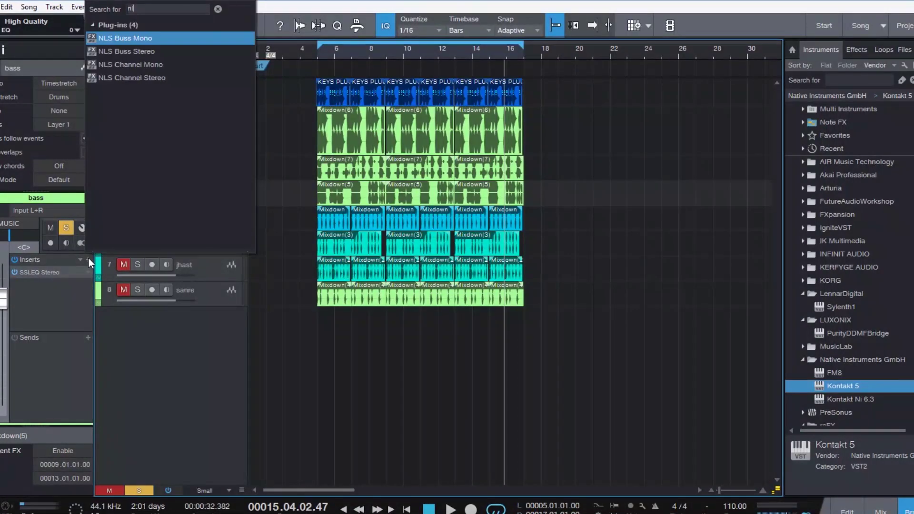
text(s)
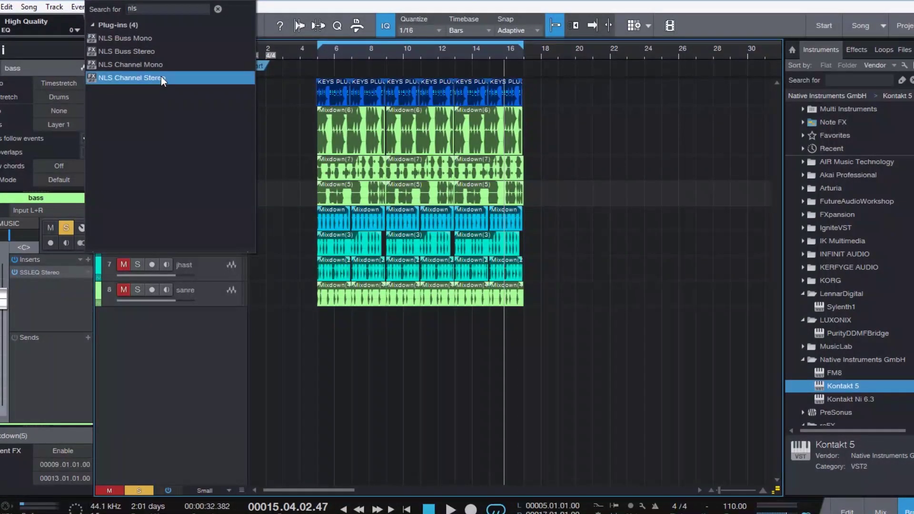
click(161, 77)
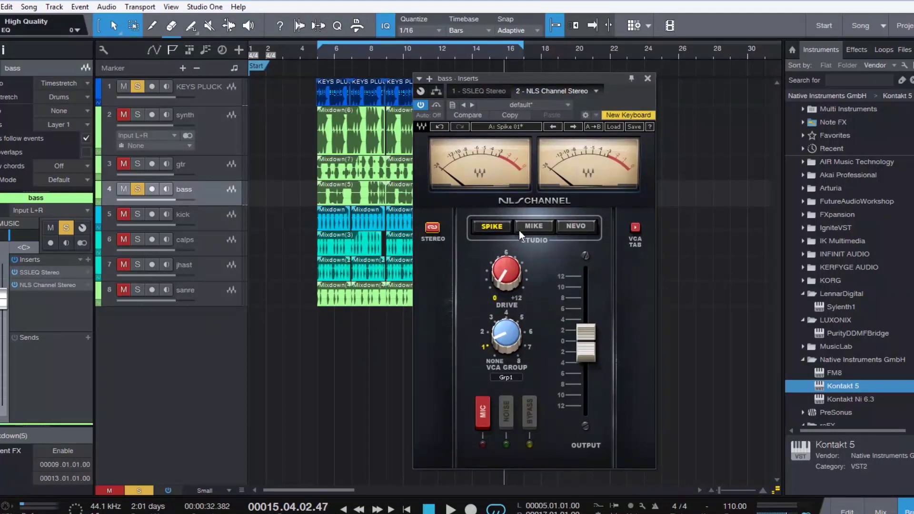
click(528, 229)
drag(546, 90, 581, 46)
click(324, 52)
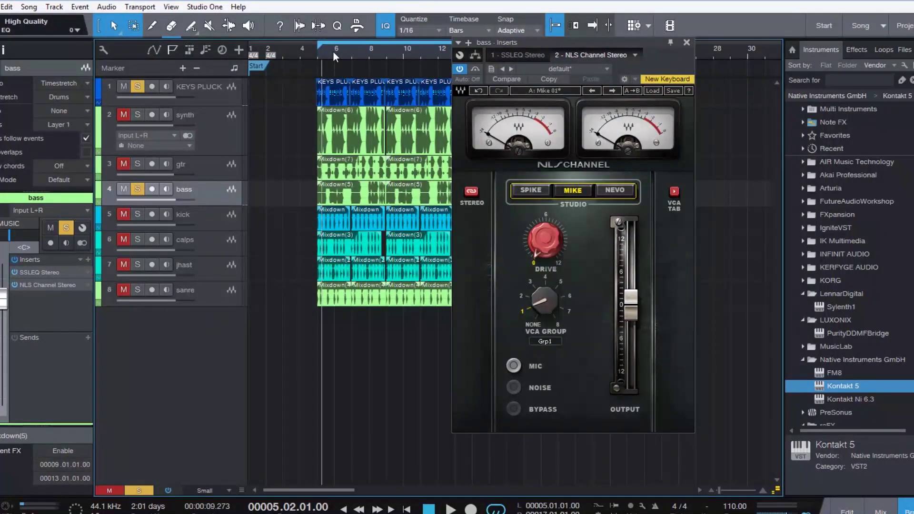
key(space)
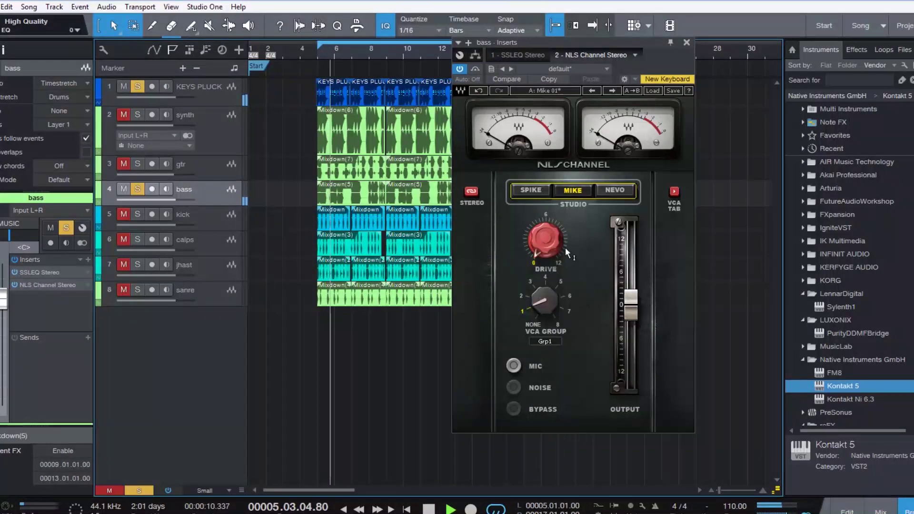
Raise the drive of the bass track's NLS Channel close to maximum and fine-tune it during playback.
mouse_move(545, 240)
drag(545, 240, 546, 200)
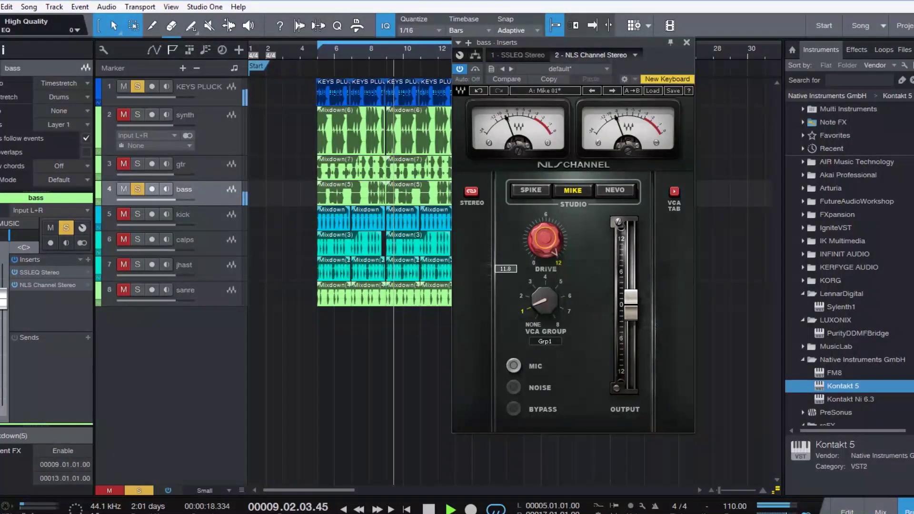
drag(552, 238, 561, 243)
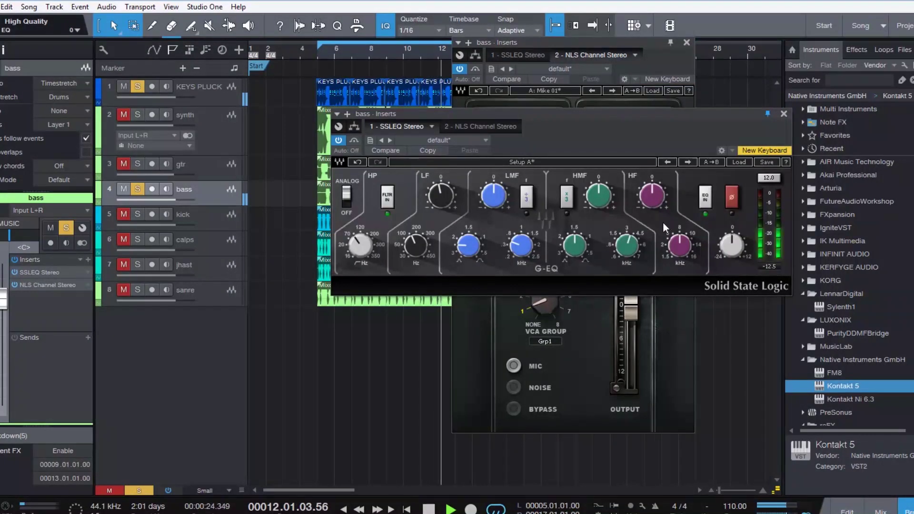
In the bass SSLEQ, cut the HF gain to minimum, lower the LMF frequency slightly and set the LMF gain to about -2.9 dB.
mouse_move(652, 194)
drag(651, 196, 652, 233)
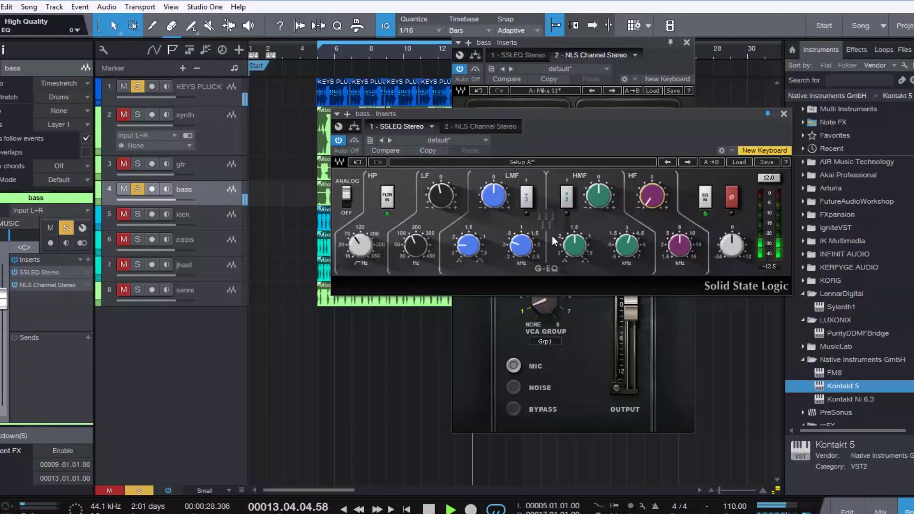
drag(521, 245, 521, 248)
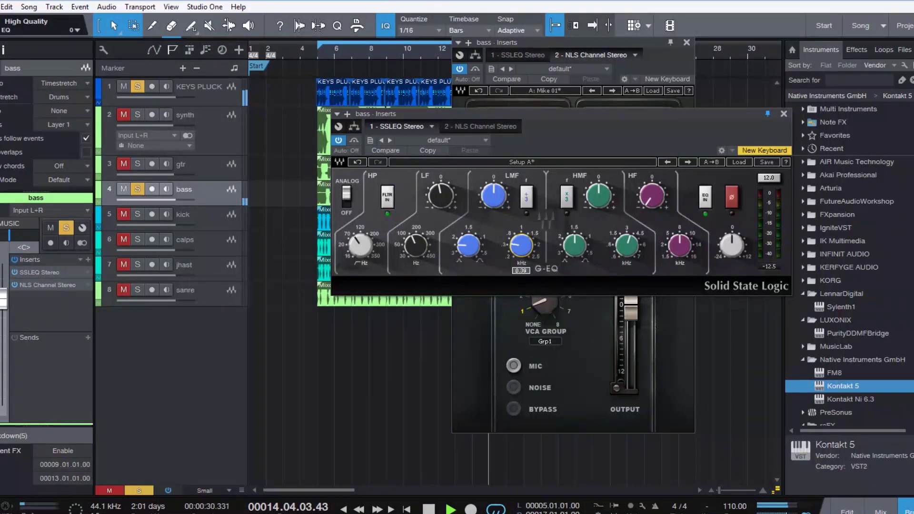
drag(494, 196, 493, 207)
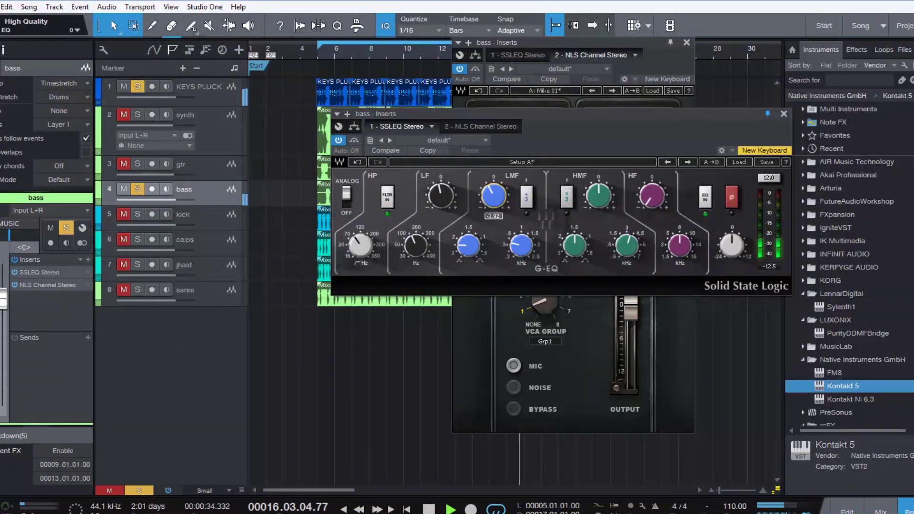
click(783, 114)
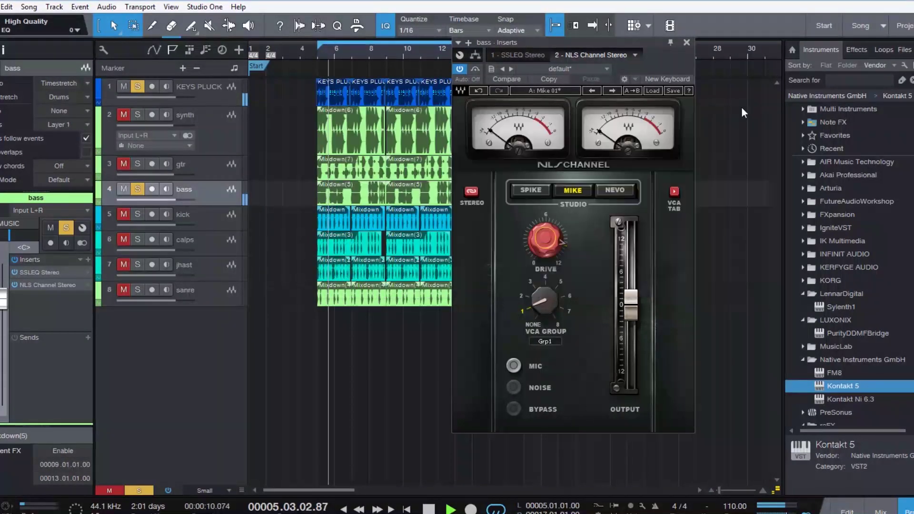
click(686, 43)
Try TR5 Bus Compressor as an insert on the bass track, in M/S mode with the threshold at 14.4 dB.
click(88, 259)
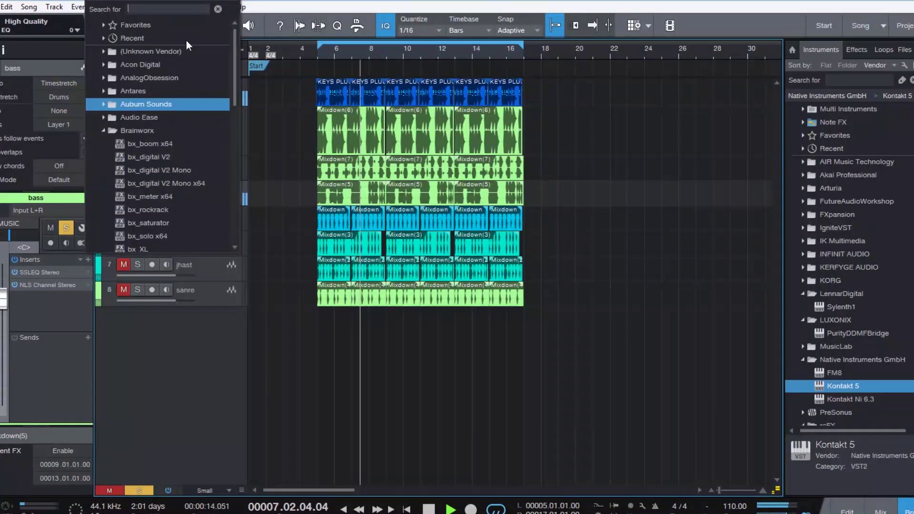
click(161, 9)
text(tr5)
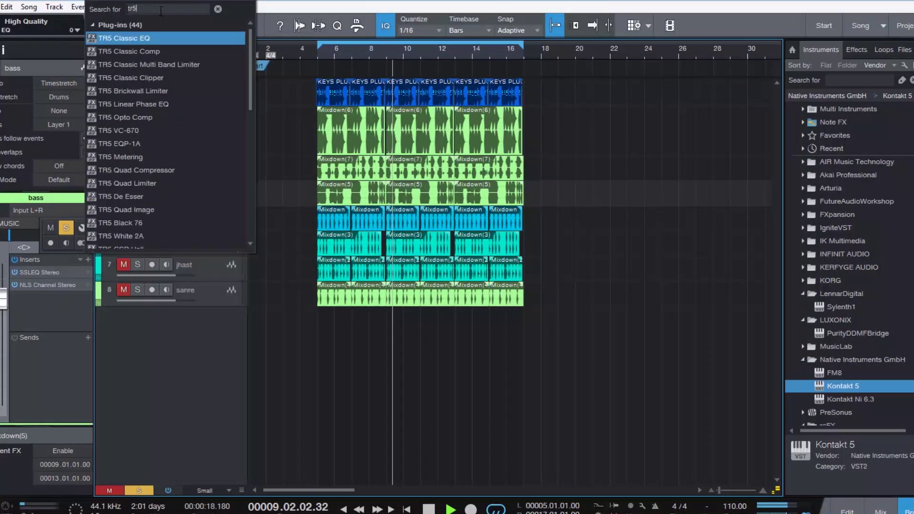
scroll(178, 179, down, 4)
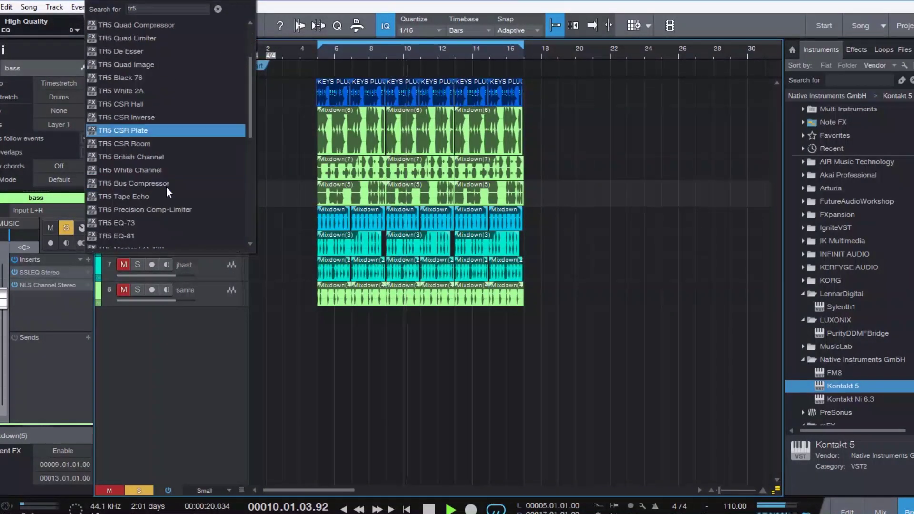
drag(142, 184, 219, 184)
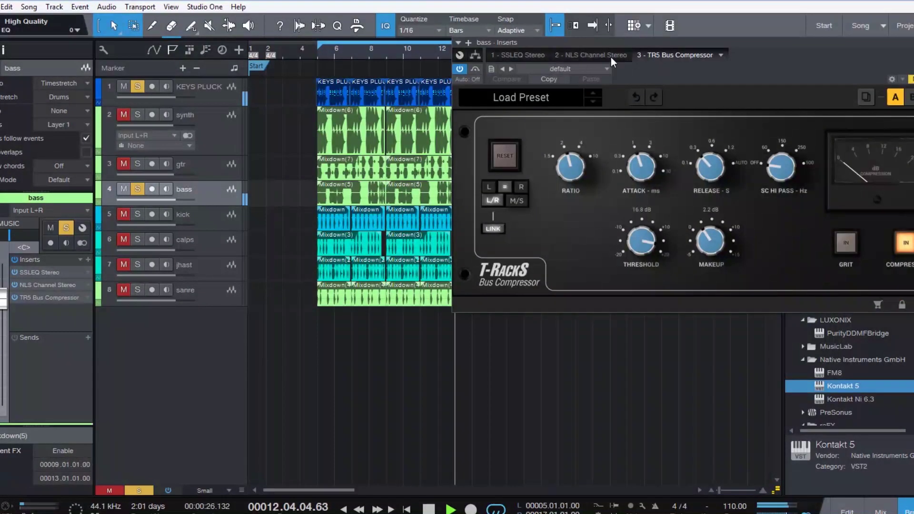
drag(630, 42, 472, 43)
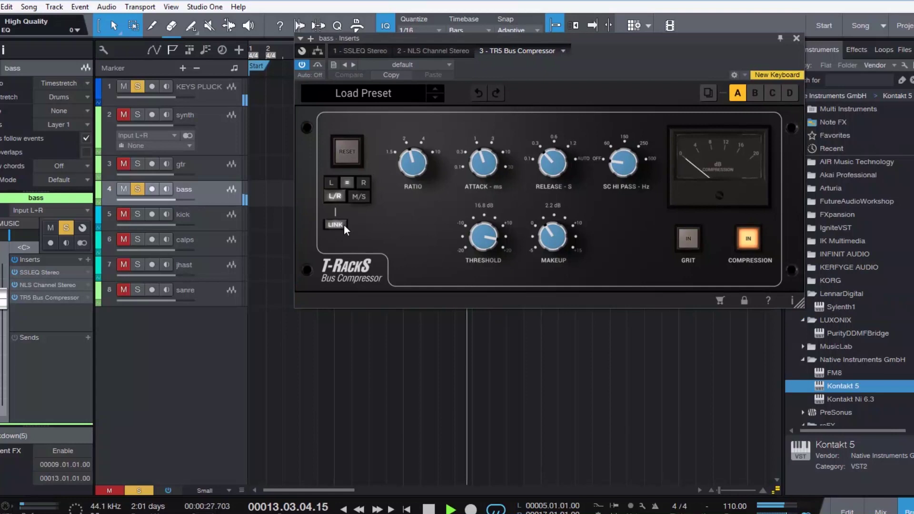
click(360, 195)
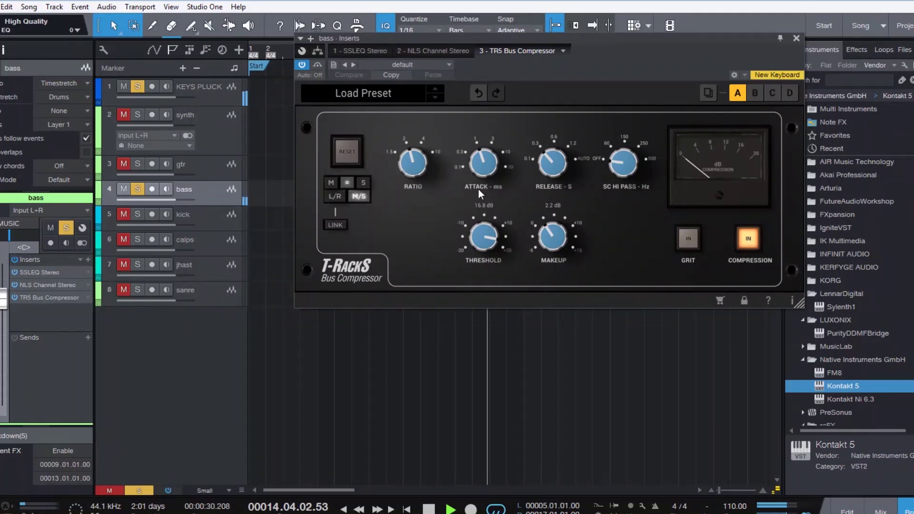
drag(491, 210, 490, 235)
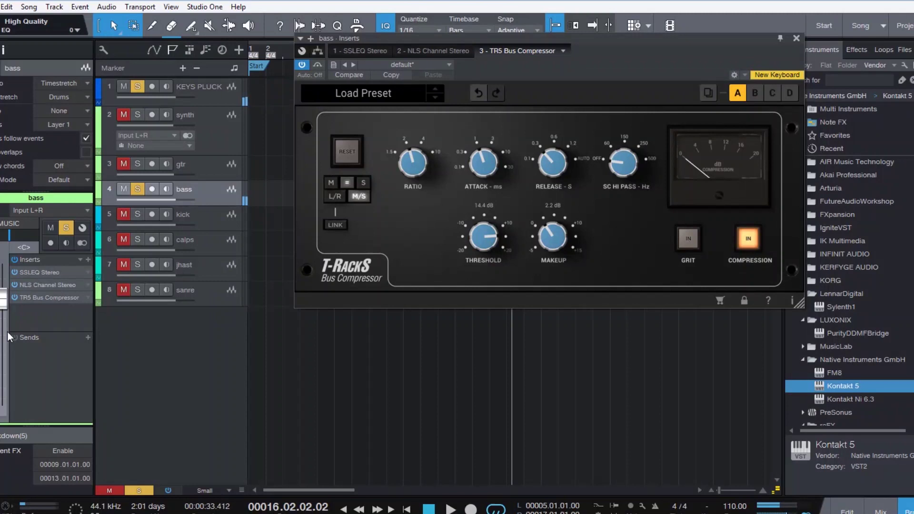
Insert SSLComp Stereo on the bass track and remove TR5 Bus Compressor from its inserts.
click(88, 260)
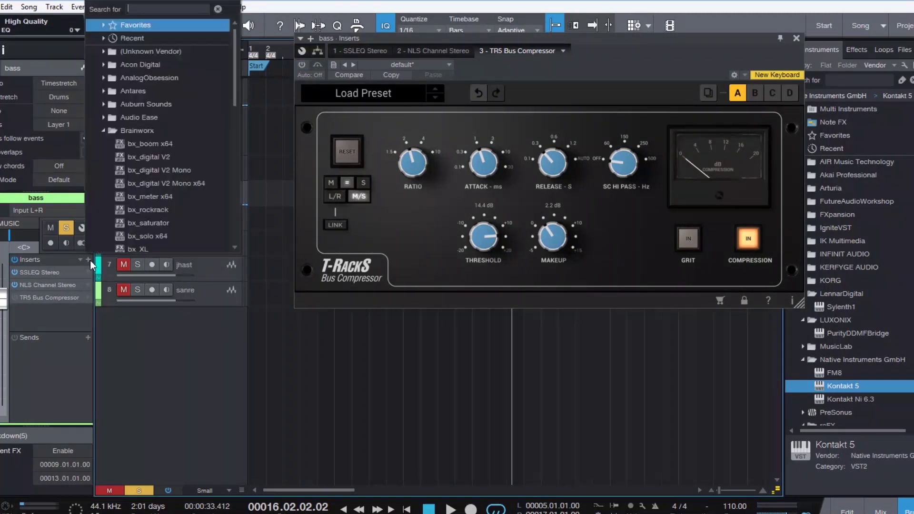
text(ssl)
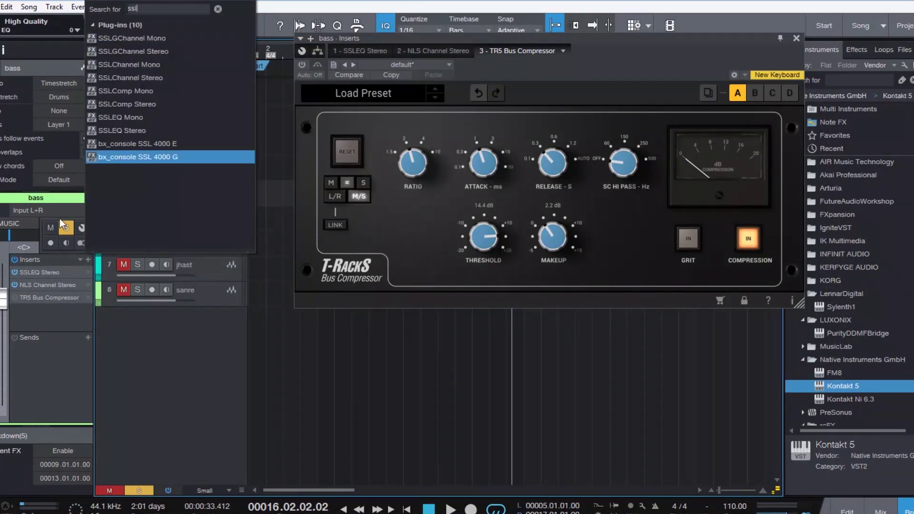
click(156, 103)
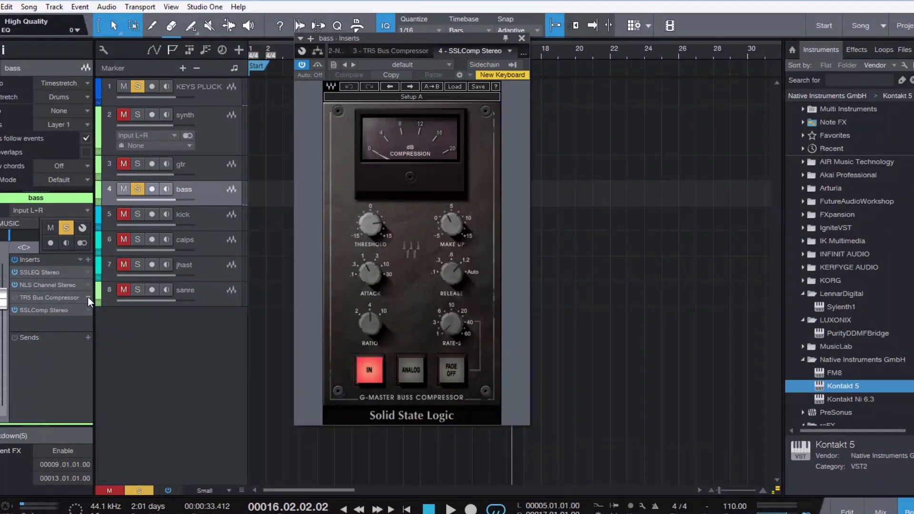
click(89, 297)
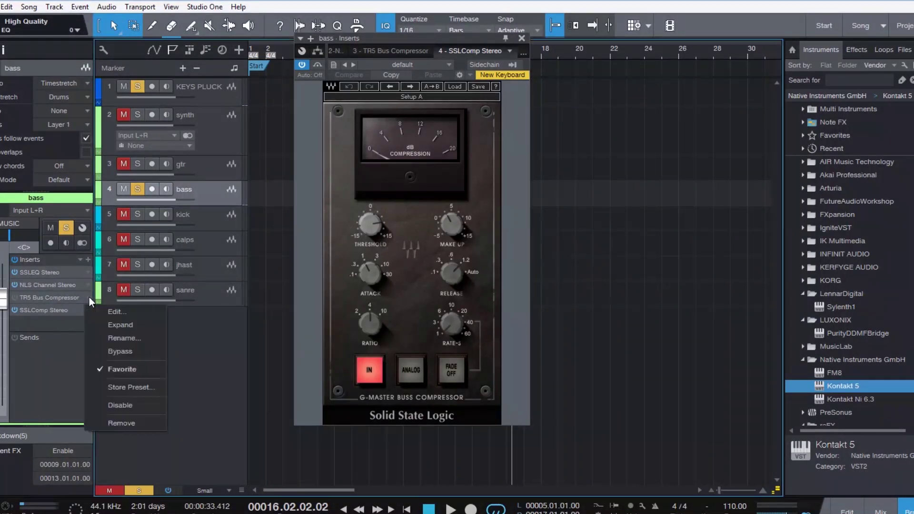
click(119, 422)
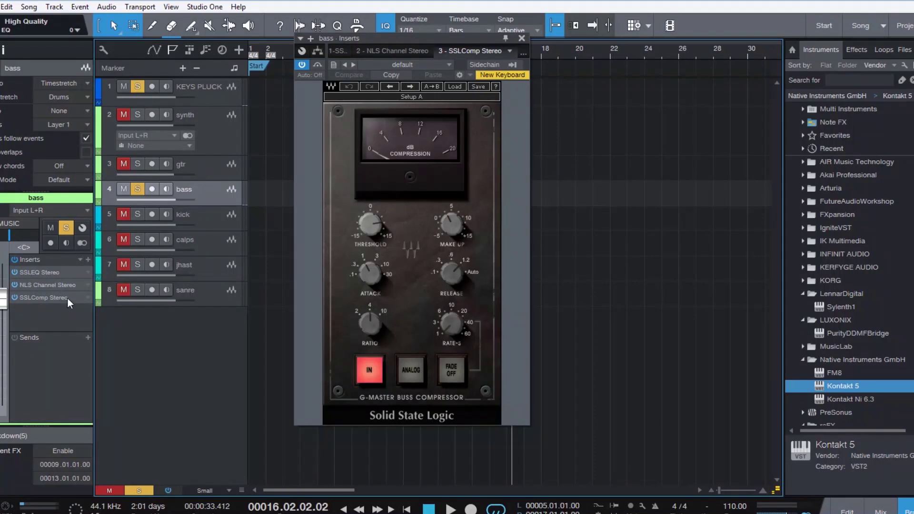
Lower the ratio of the bass SSLComp to 2 and save the song.
drag(407, 41, 484, 39)
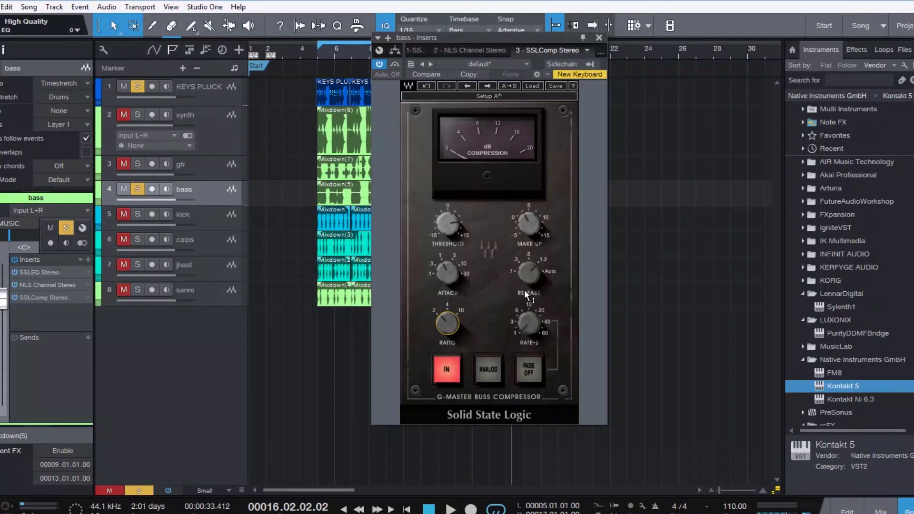
mouse_move(524, 290)
drag(490, 38, 587, 33)
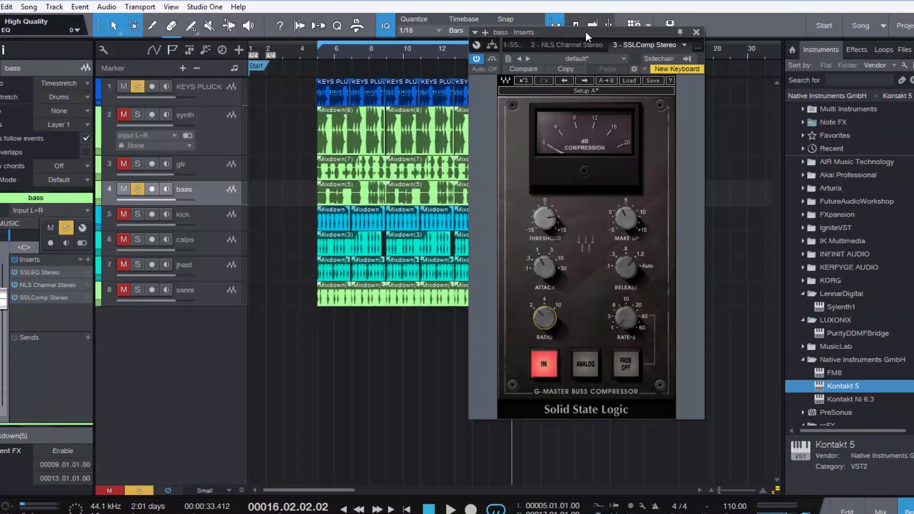
key(ctrl+s)
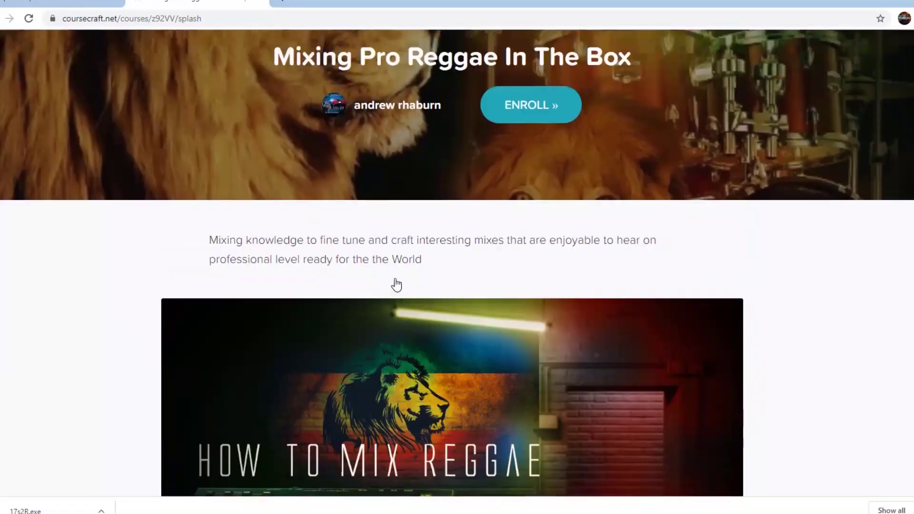
View the Mixing Pro Reggae In The Box course page and the Pristine Productions YouTube channel, and switch back to Studio One.
scroll(396, 285, up, 3)
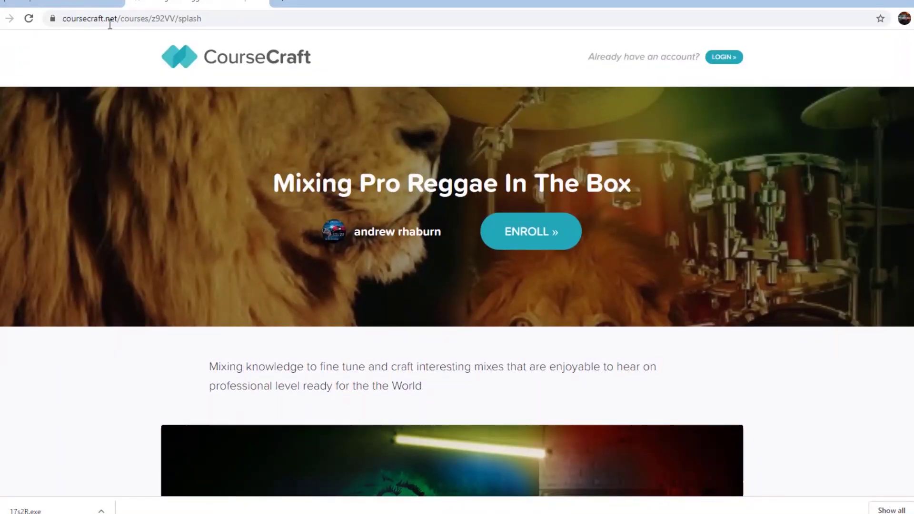
click(76, 4)
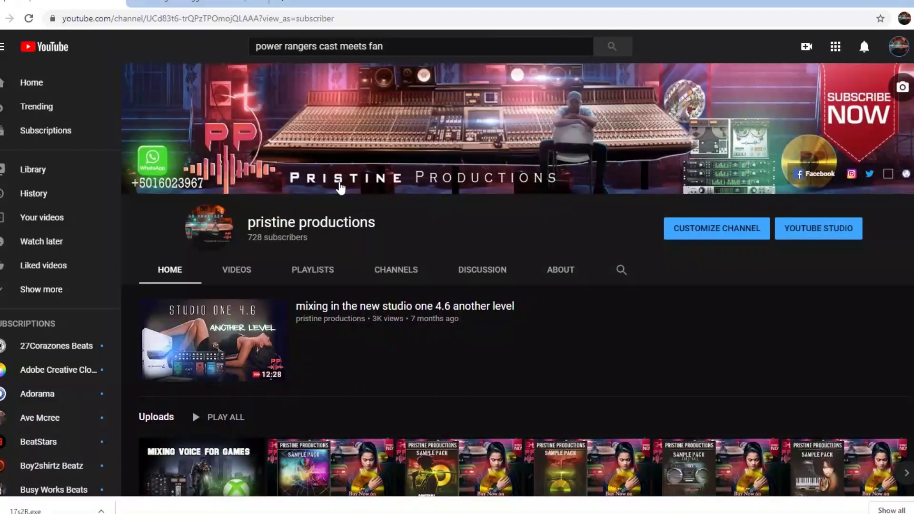
click(186, 3)
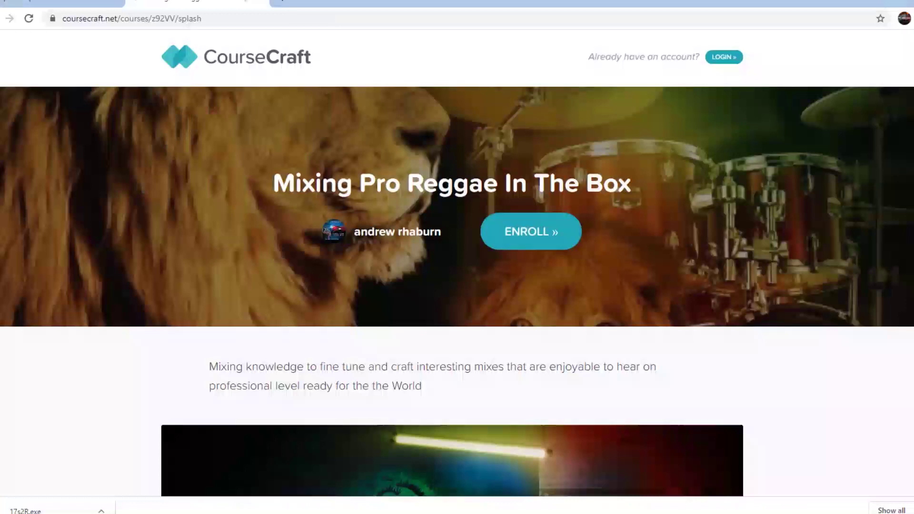
mouse_move(434, 508)
click(437, 451)
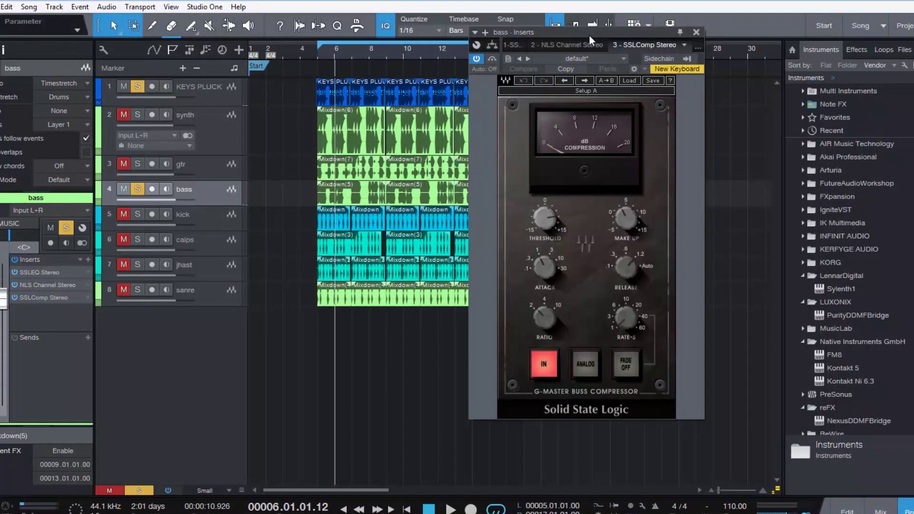
Return the playhead to bar 5 and review the bass settings in SSLEQ, NLS Channel and SSLComp.
drag(589, 34, 645, 48)
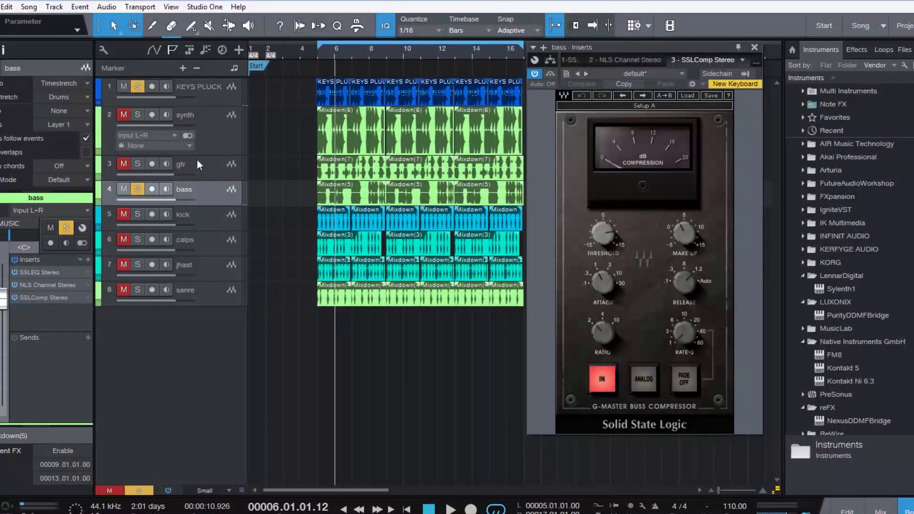
click(317, 50)
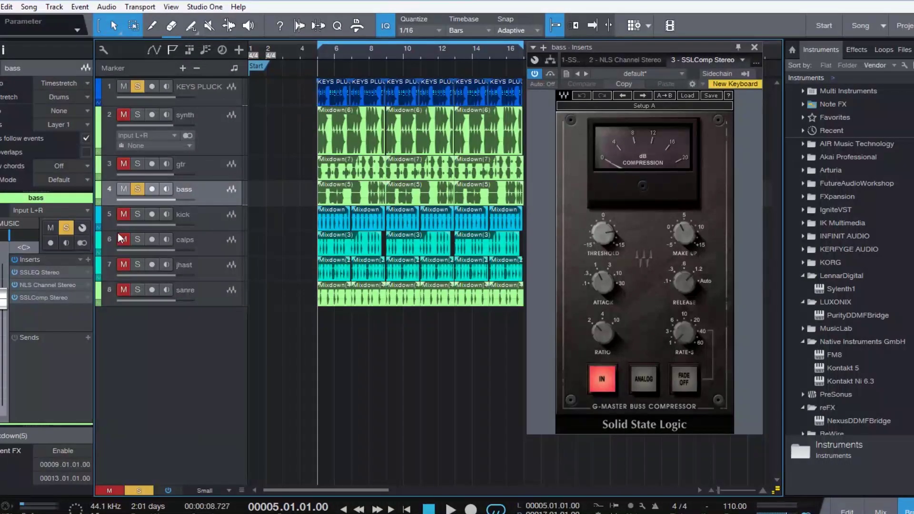
click(38, 273)
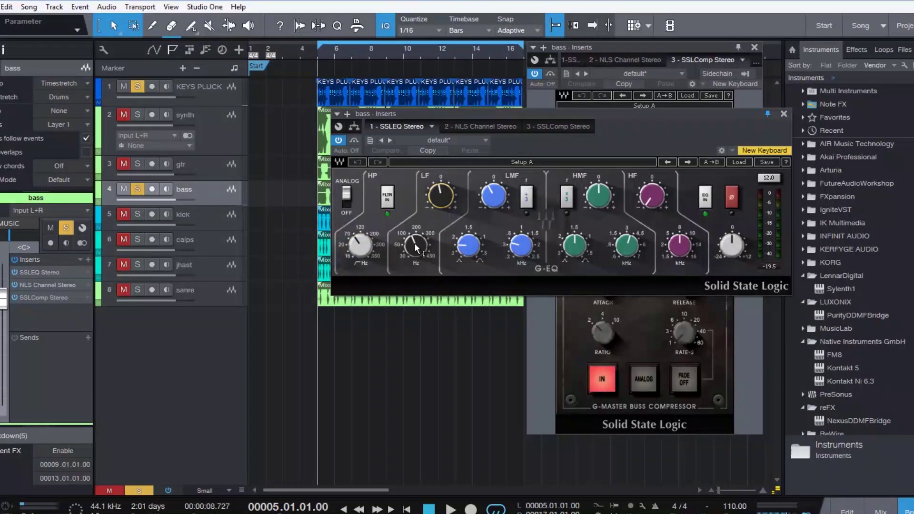
mouse_move(490, 197)
mouse_move(519, 244)
click(50, 285)
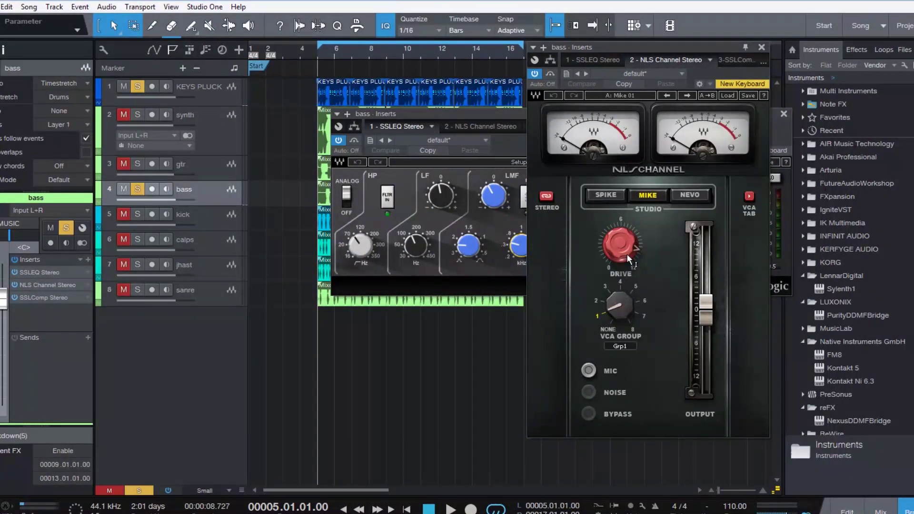
click(39, 297)
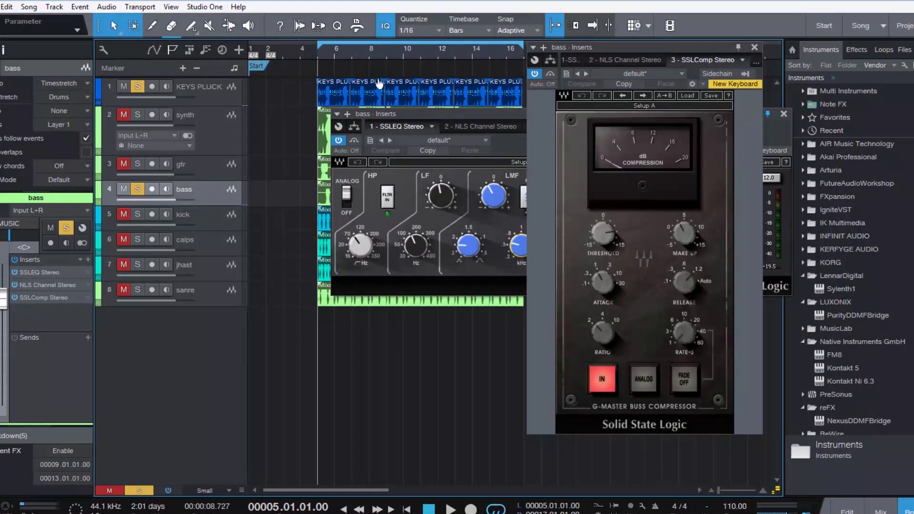
Set the bass SSLComp release to Auto while playing from bar 5, and compare all bass inserts against bypass.
key(space)
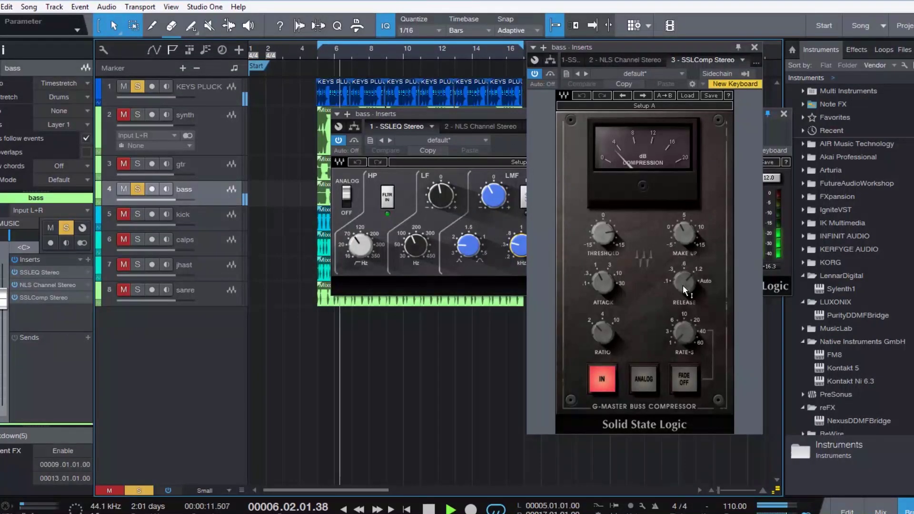
drag(683, 284, 684, 288)
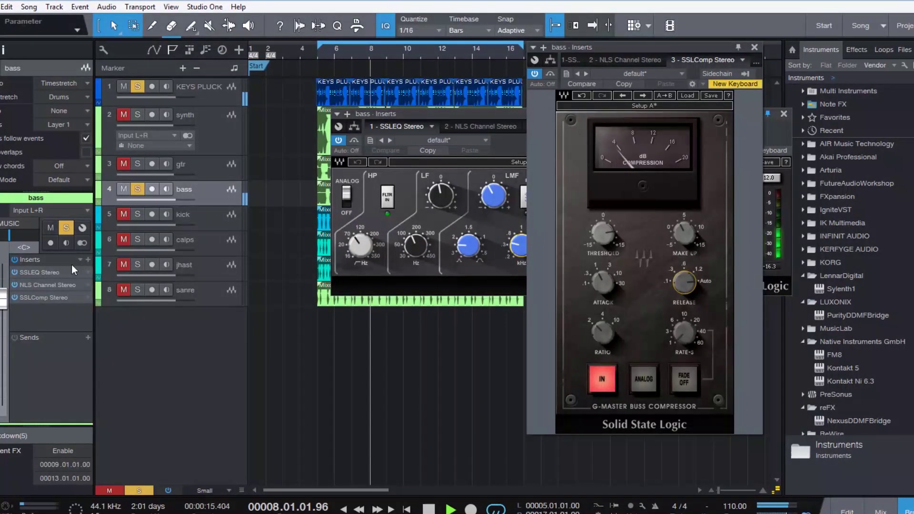
click(14, 260)
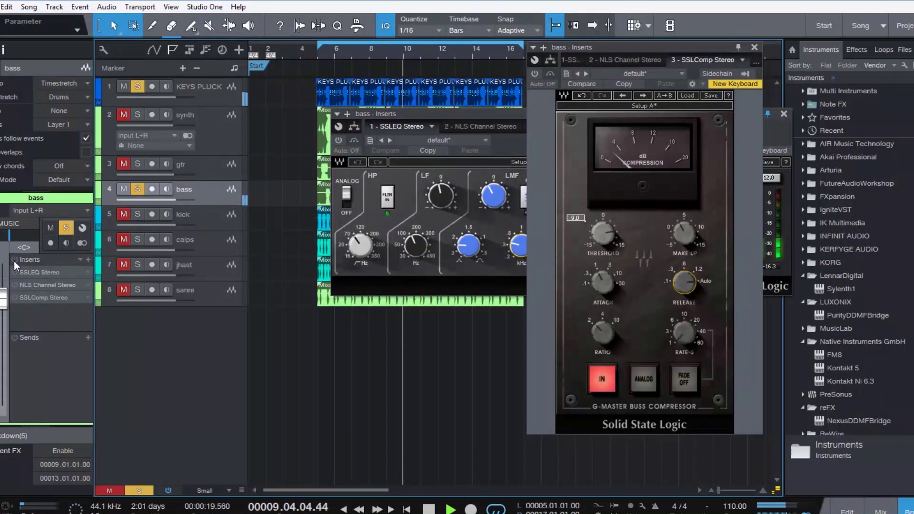
click(15, 260)
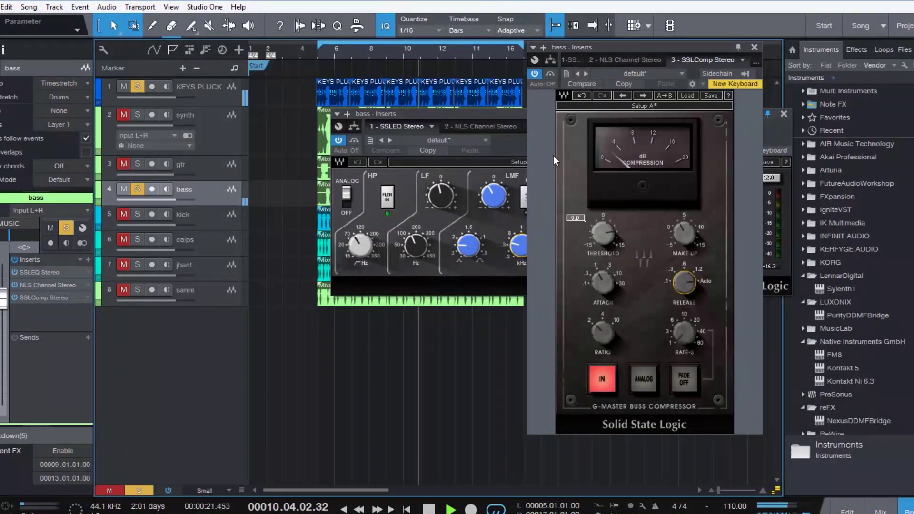
click(755, 48)
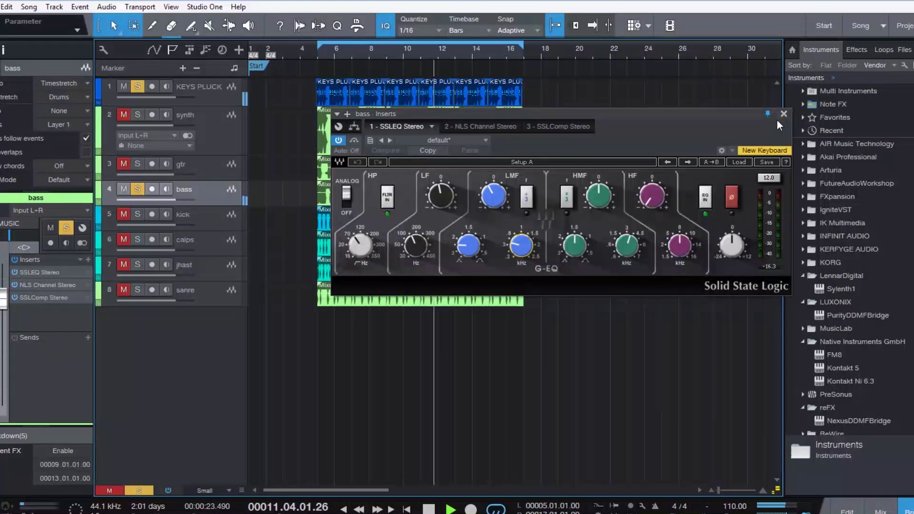
Close the bass inserts, select the kick track and restart playback from the loop start at bar 5.
click(782, 115)
key(space)
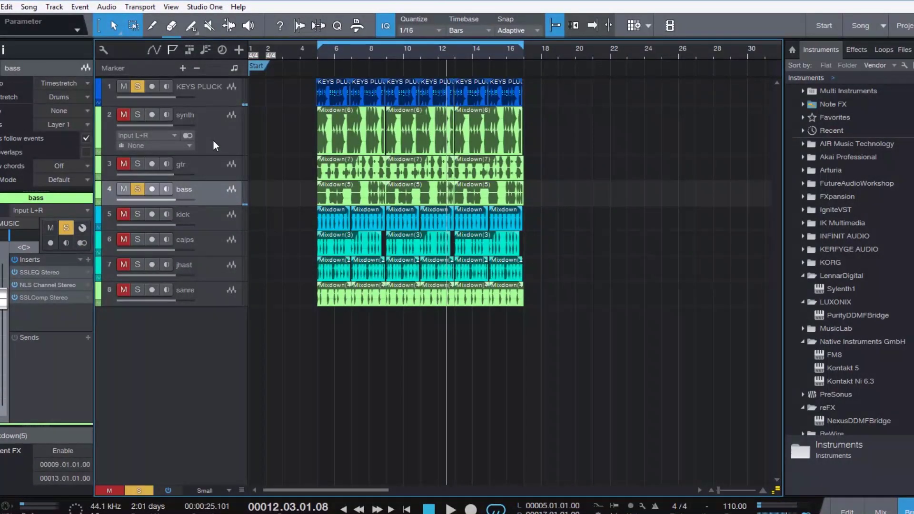
click(202, 221)
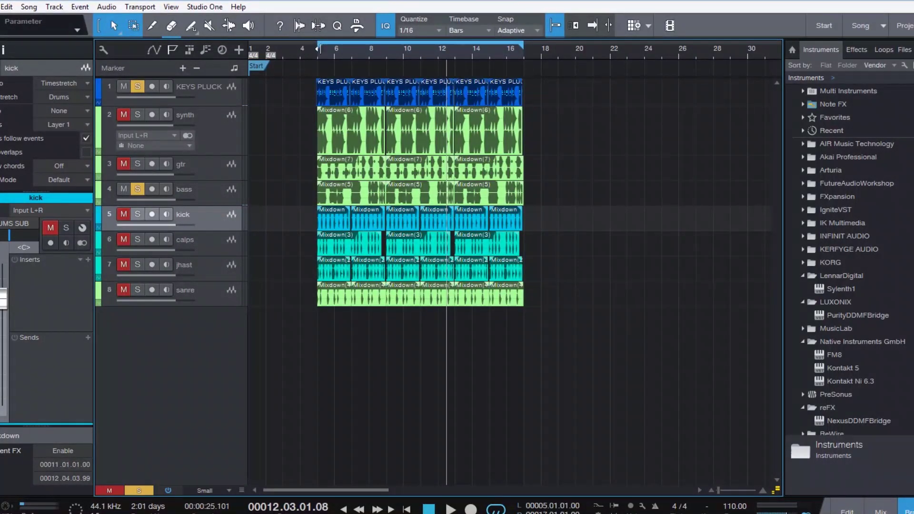
key(KP_1)
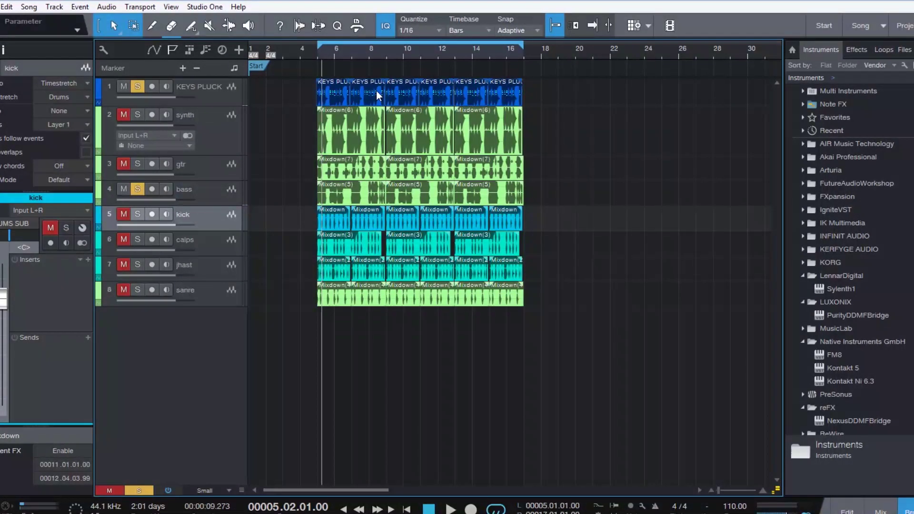
key(space)
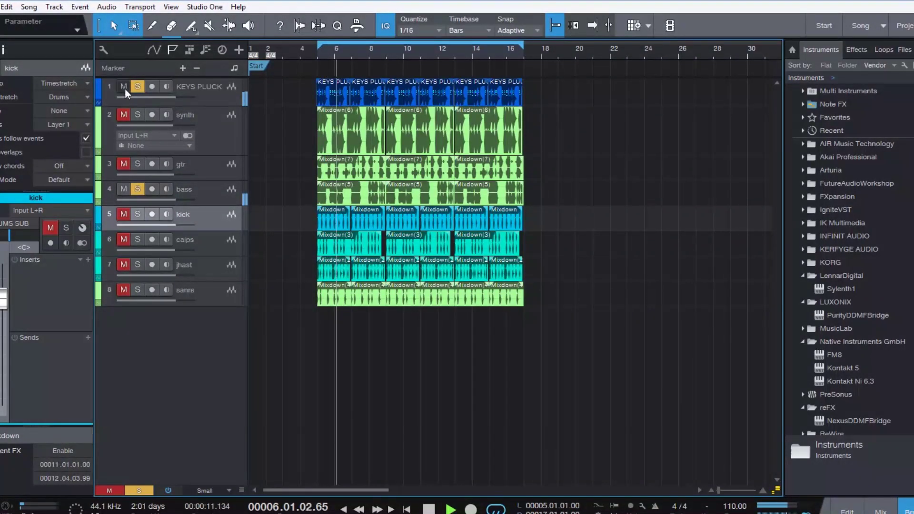
Unmute and solo kick, calps, jhast and sanre alongside KEYS PLUCK and bass during playback, and select jhast.
click(124, 215)
click(123, 240)
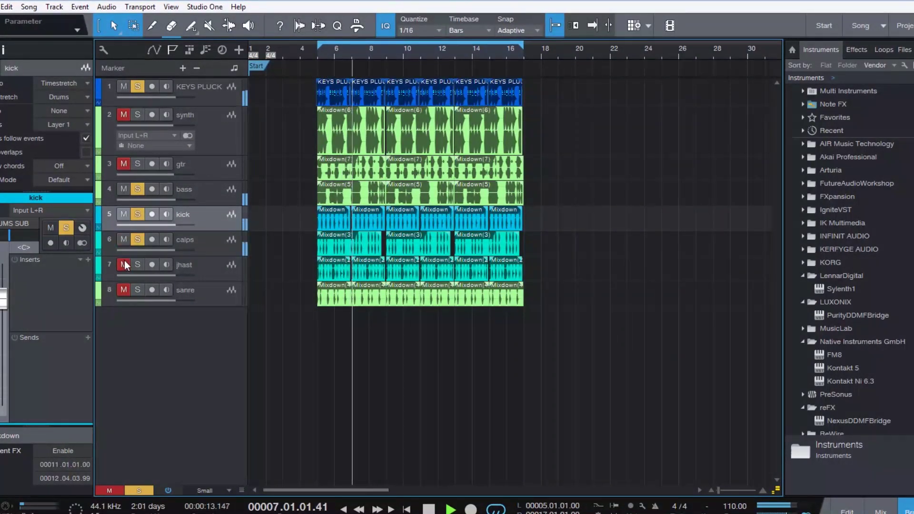
click(124, 264)
click(124, 290)
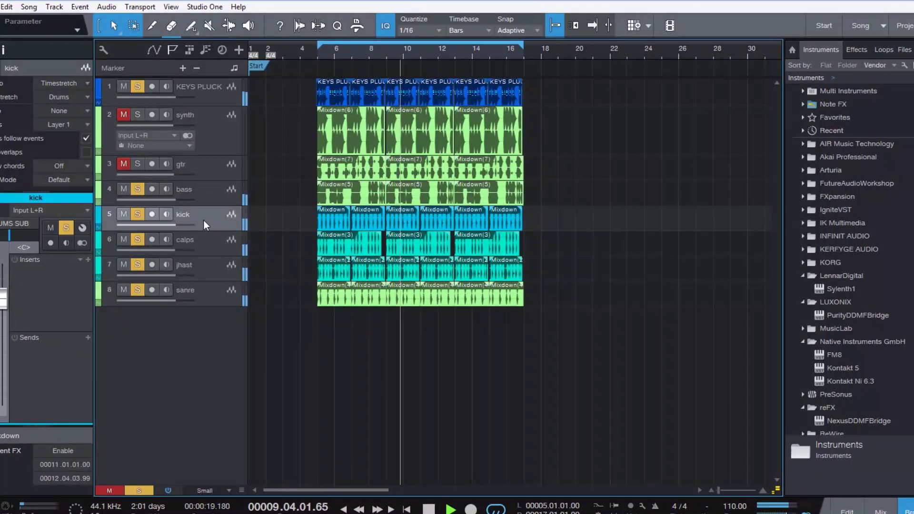
click(214, 265)
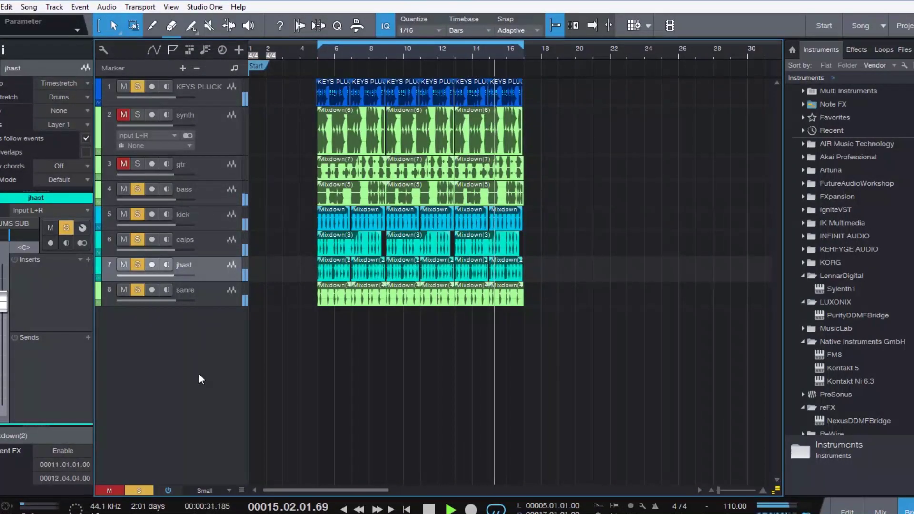
Stop playback, mute calps and sanre, and open the list of insert plug-ins for the kick track.
key(space)
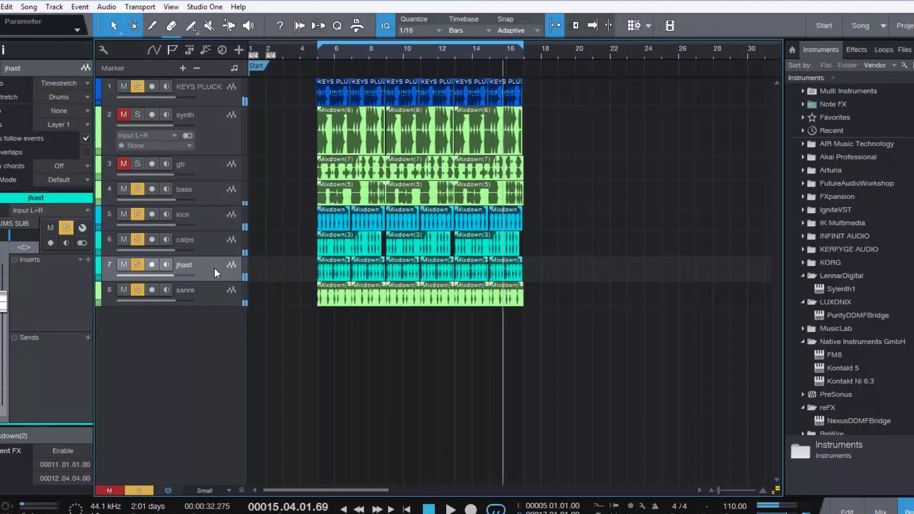
click(214, 227)
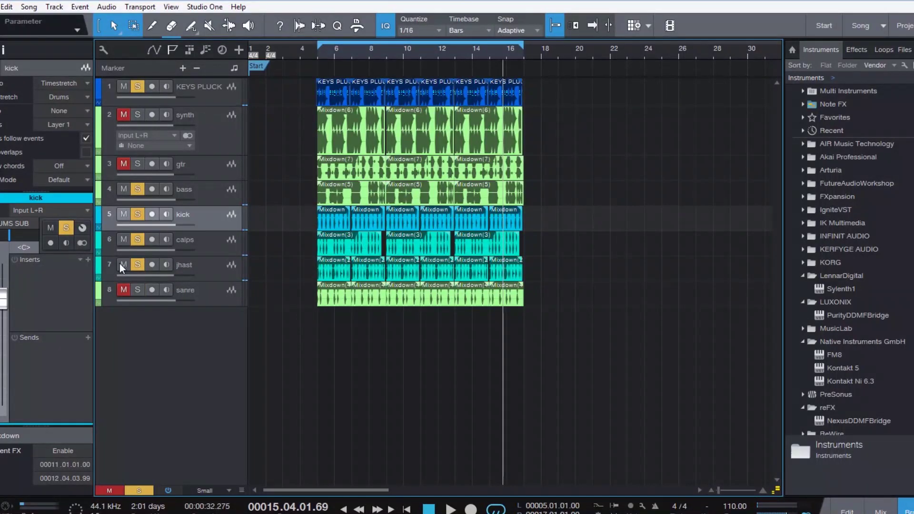
click(87, 260)
text(ssl)
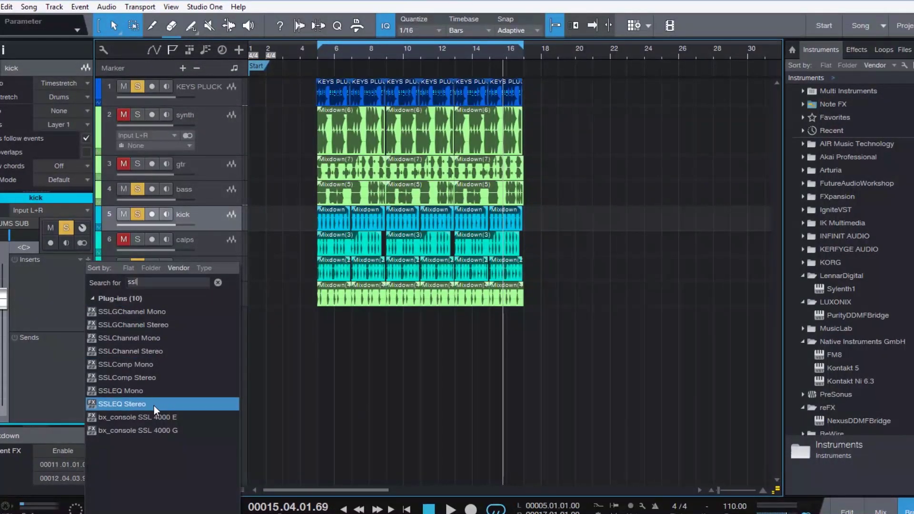
click(172, 282)
key(BackSpace)
key(BackSpace)
key(BackSpace)
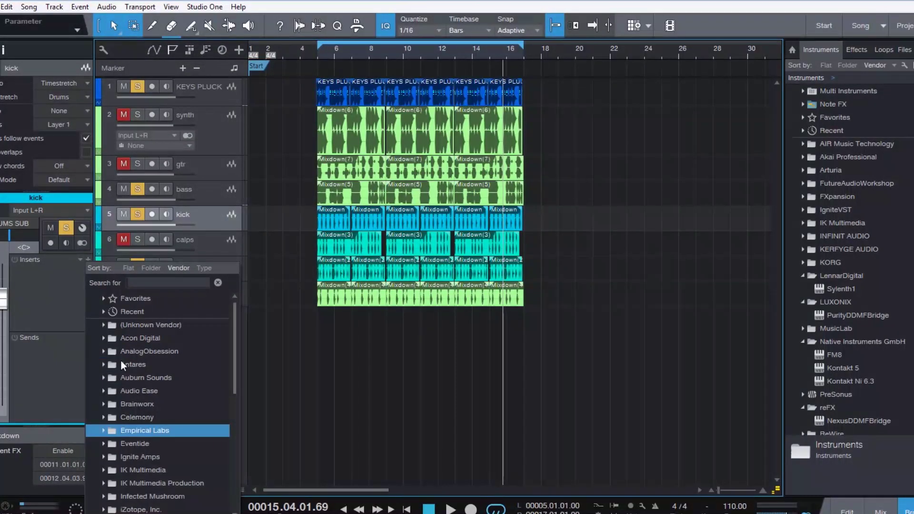
Sort the insert plug-ins by folder and add API-560 Stereo from the EQ folder to the kick track.
click(153, 267)
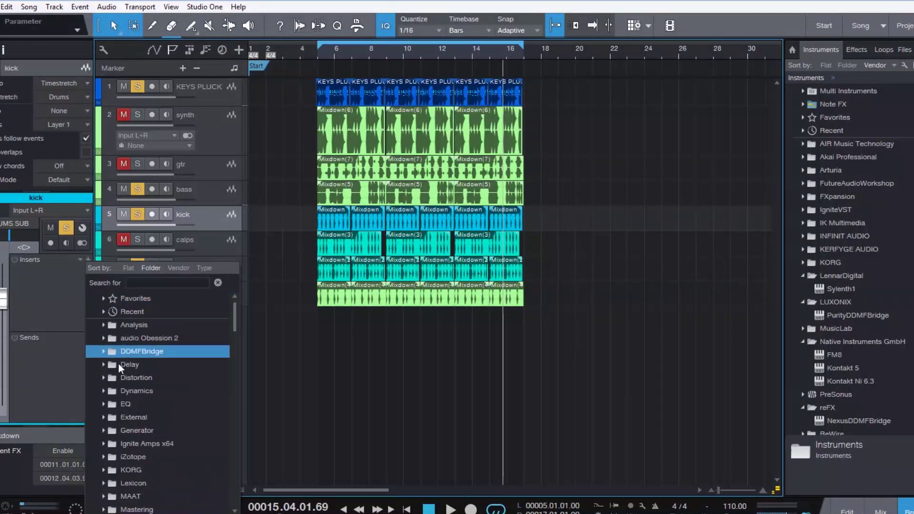
click(107, 404)
scroll(133, 395, down, 2)
scroll(134, 396, down, 1)
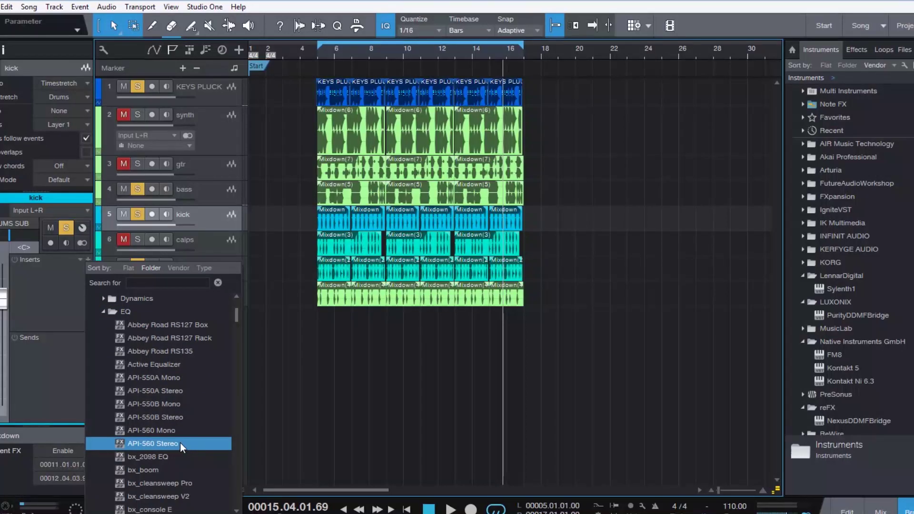
click(180, 442)
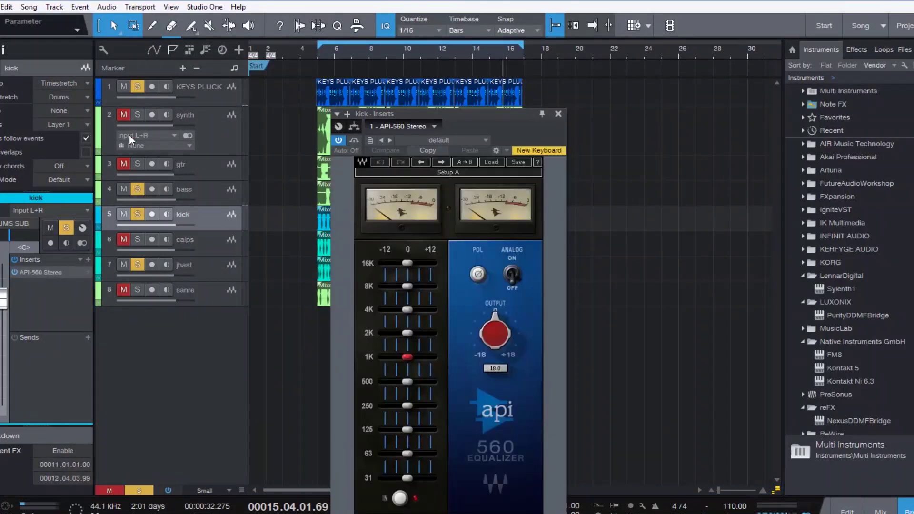
Mute KEYS PLUCK and jhast to play only bass and kick, and move the API-560 window fully into view.
click(123, 88)
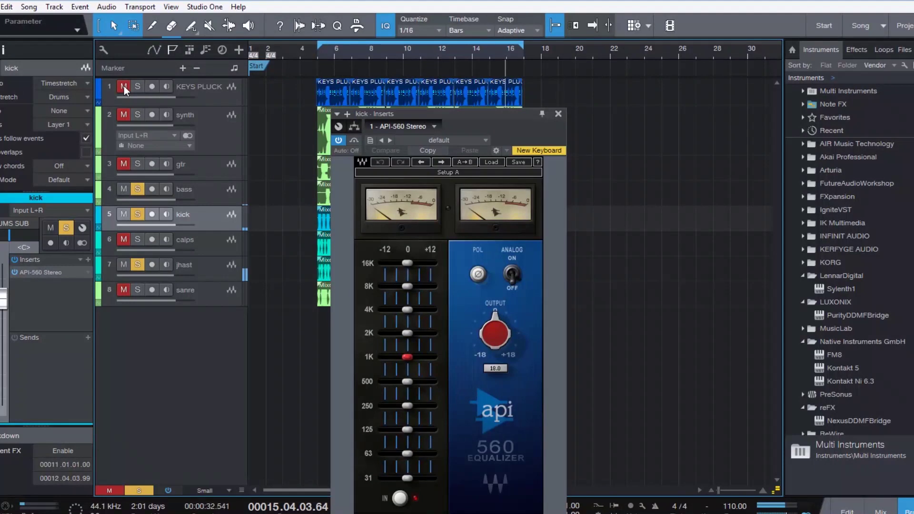
click(137, 265)
click(123, 264)
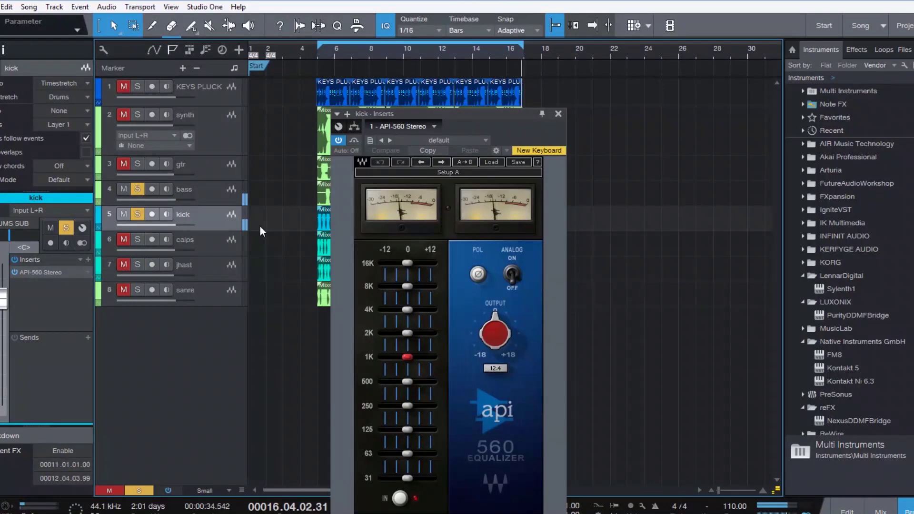
drag(447, 114, 500, 57)
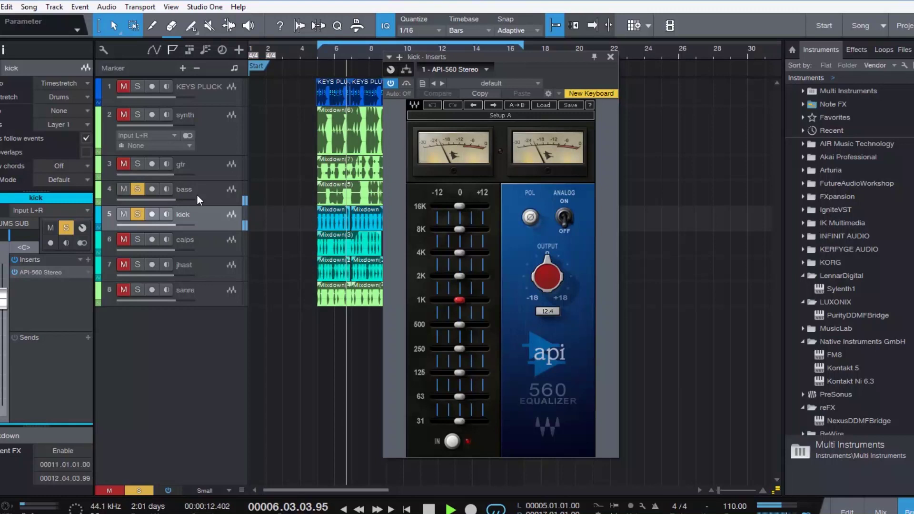
Cut the HMF gain and lower the HF frequency in the bass SSLEQ, and close its window.
click(209, 191)
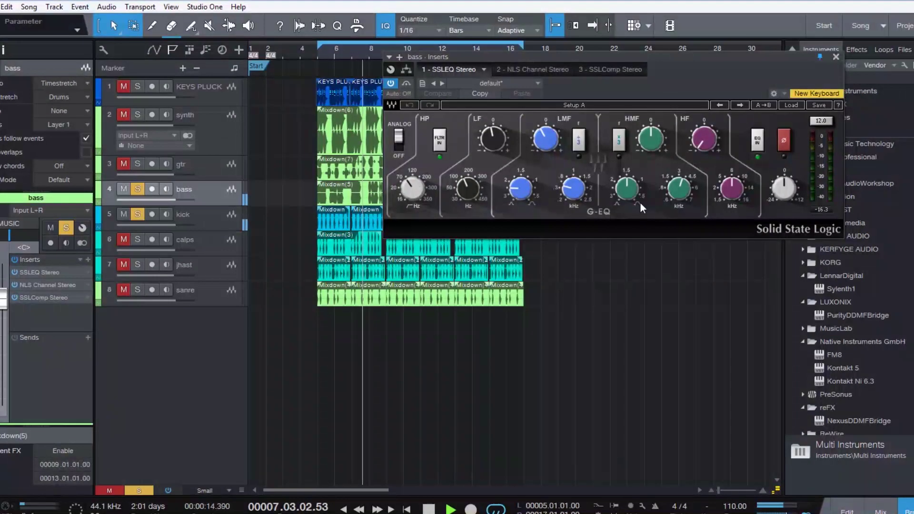
drag(651, 139, 651, 157)
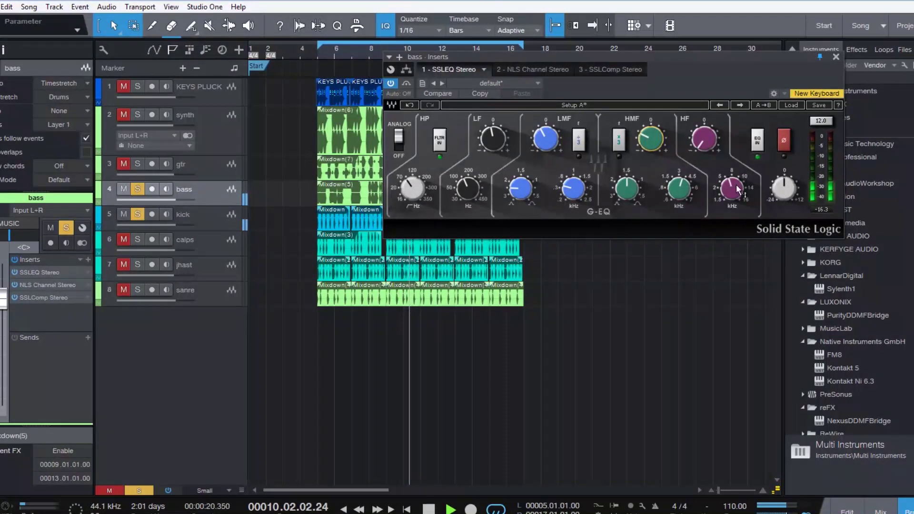
drag(732, 188, 739, 191)
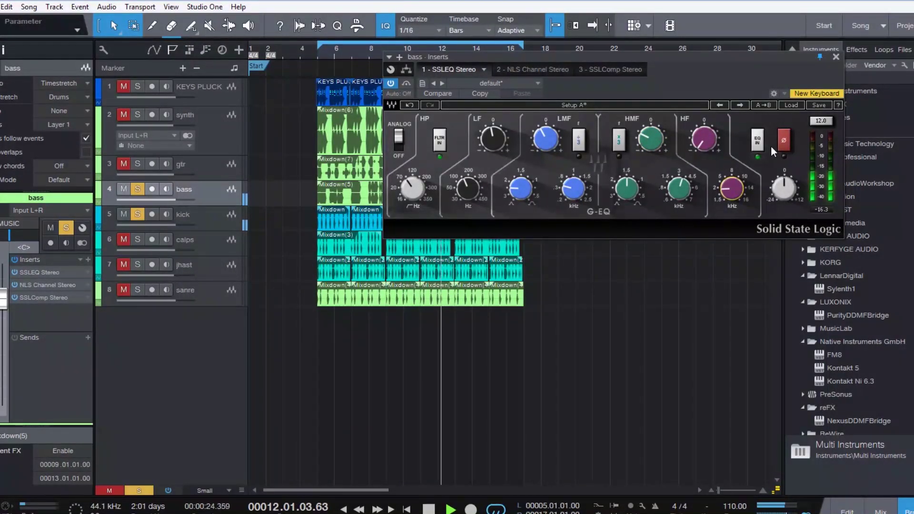
click(836, 57)
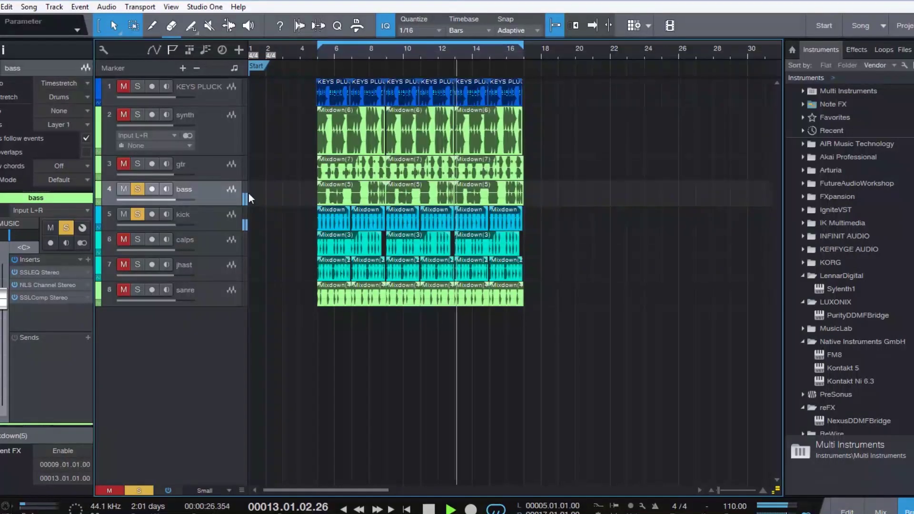
Reopen API-560 Stereo on the kick track and toggle its Analog switch.
click(215, 219)
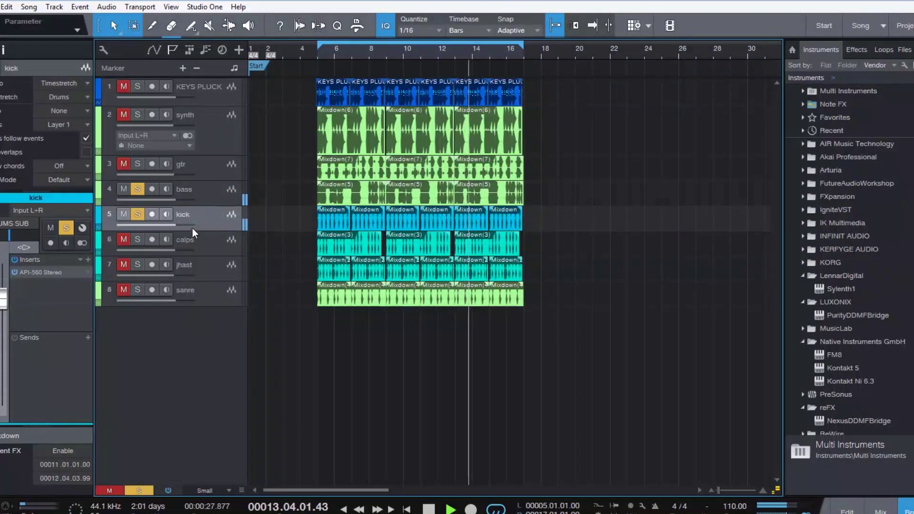
double_click(39, 272)
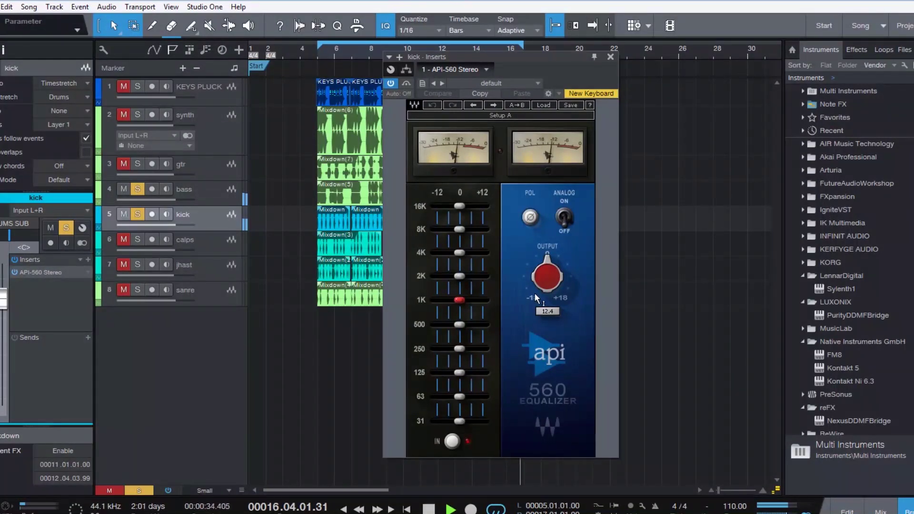
click(563, 216)
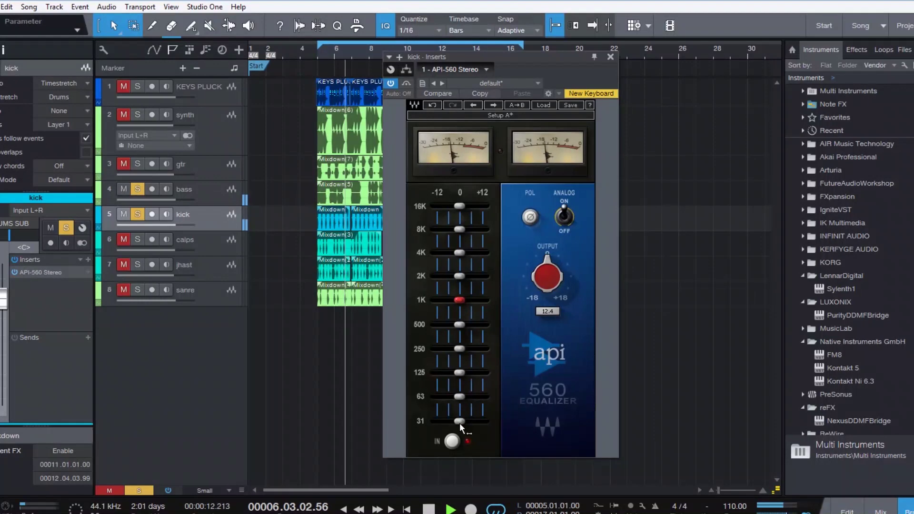
Boost the kick's 31 Hz band about halfway toward +12, the 63 Hz band slightly and the 4K band moderately in API-560.
drag(459, 421, 489, 414)
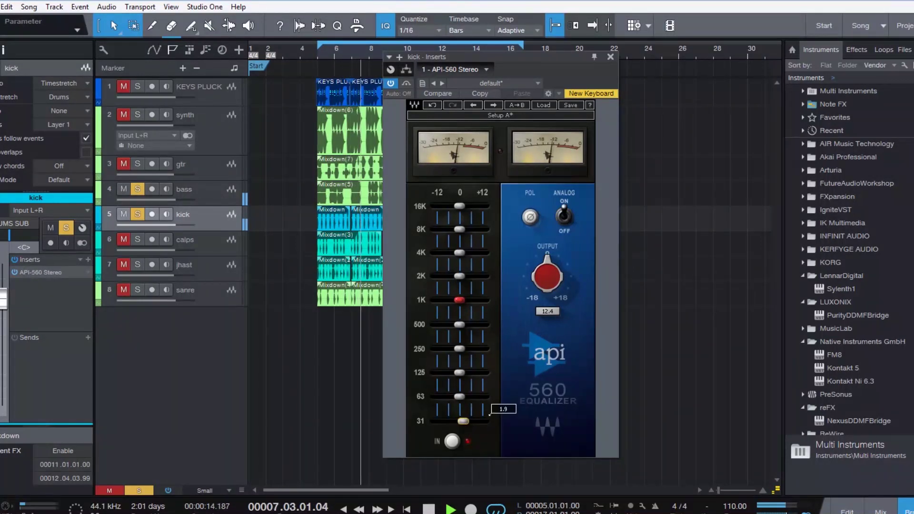
scroll(489, 414, up, 8)
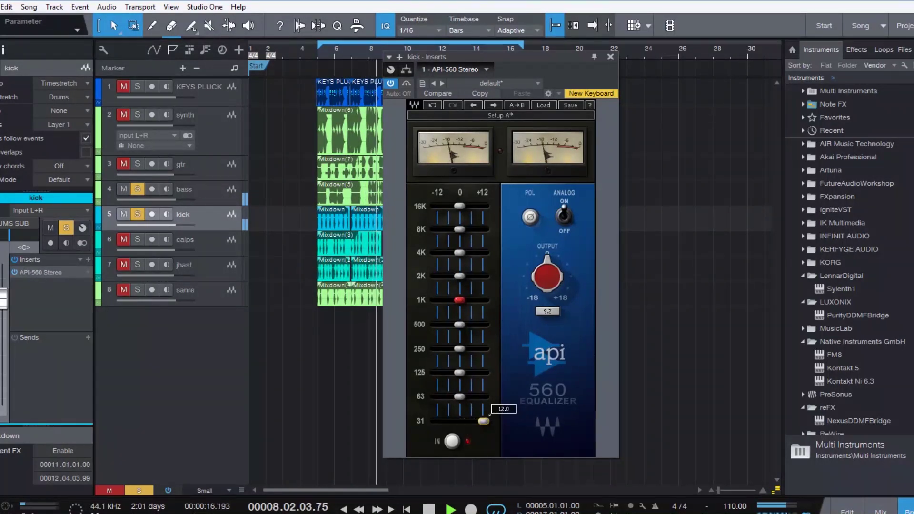
scroll(489, 414, down, 1)
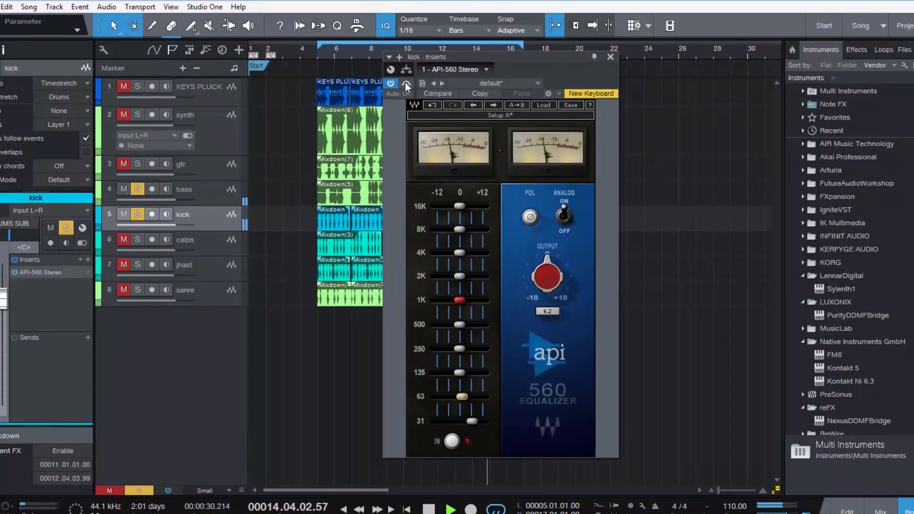
click(474, 421)
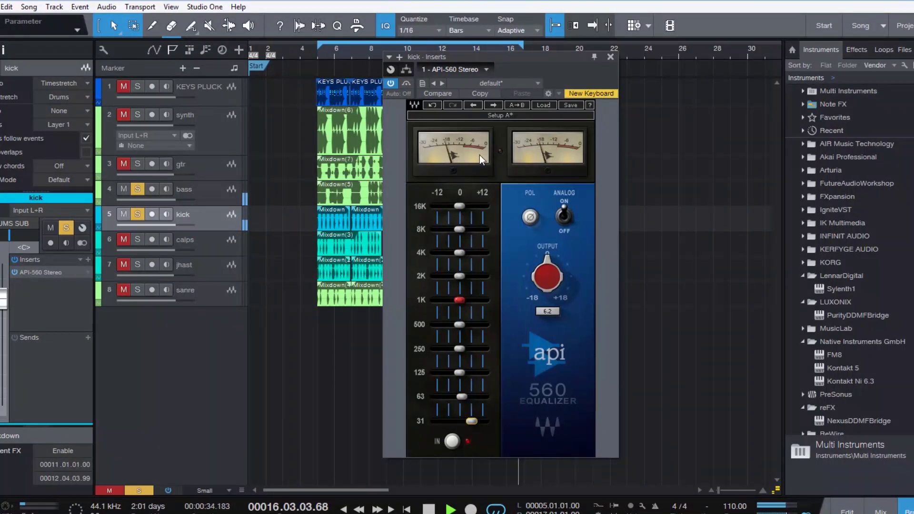
click(459, 253)
drag(459, 253, 469, 253)
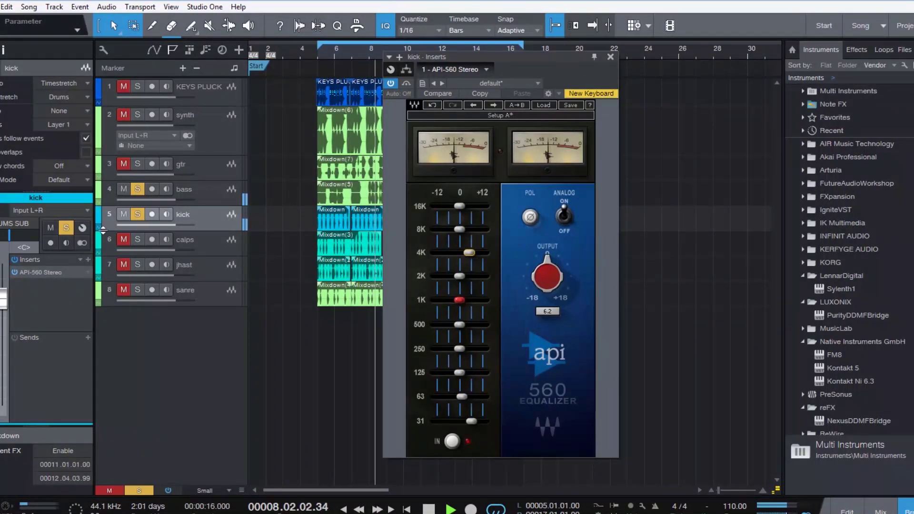
Unmute and solo calps alongside bass and kick, select it and close its empty inserts window.
click(127, 238)
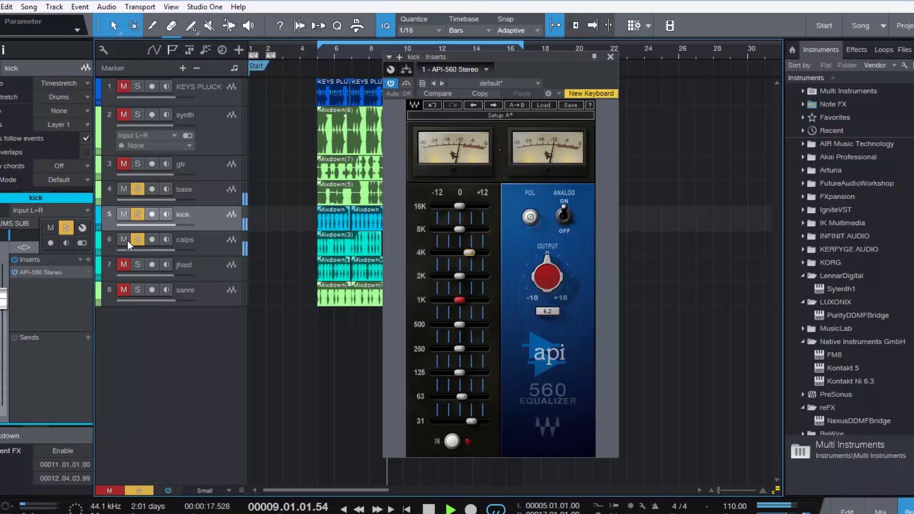
click(216, 245)
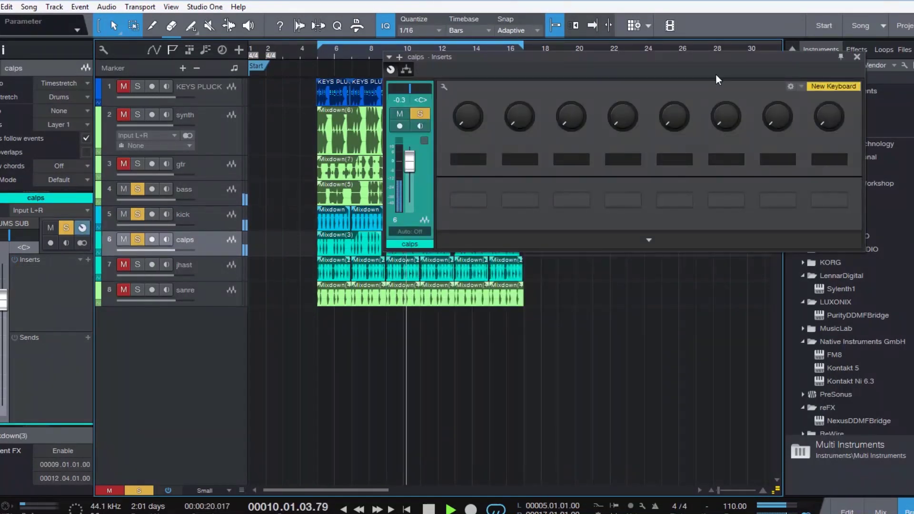
click(857, 57)
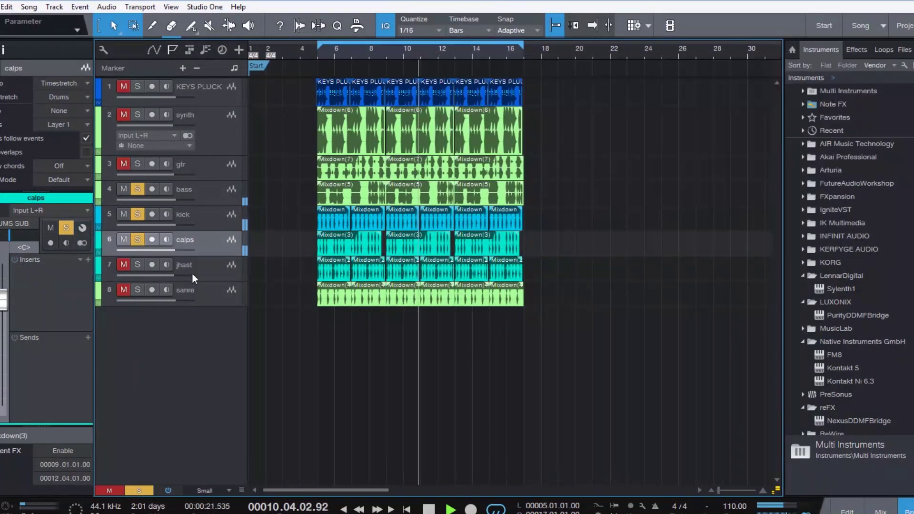
Search the insert effects for "pro" and insert Pro EQ on the calps track.
click(87, 259)
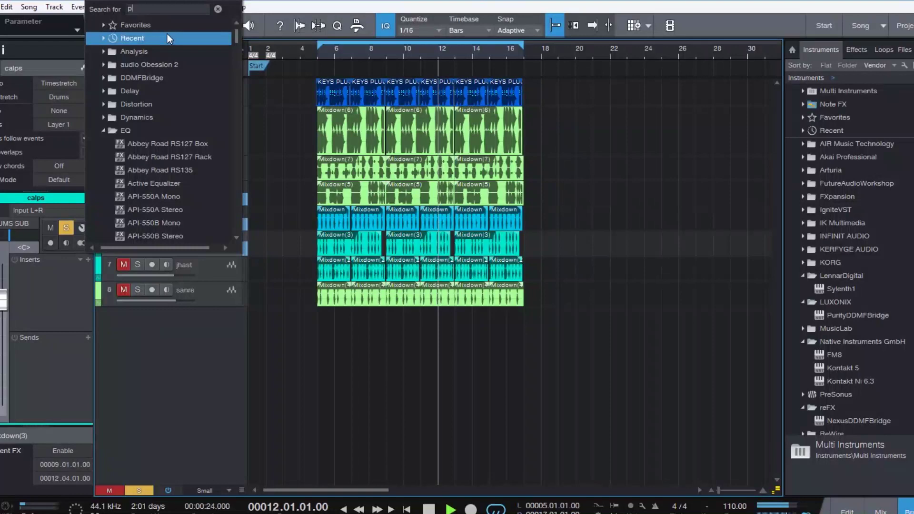
text(pro)
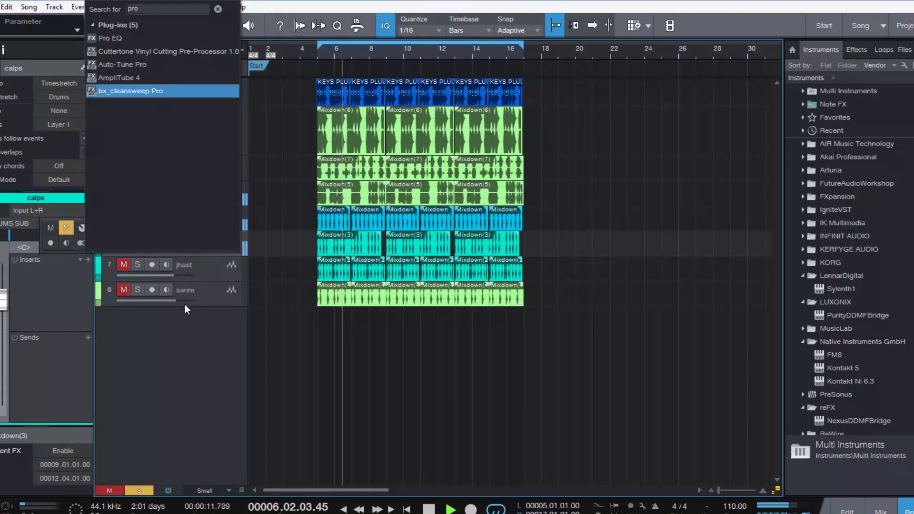
click(88, 261)
text(pro)
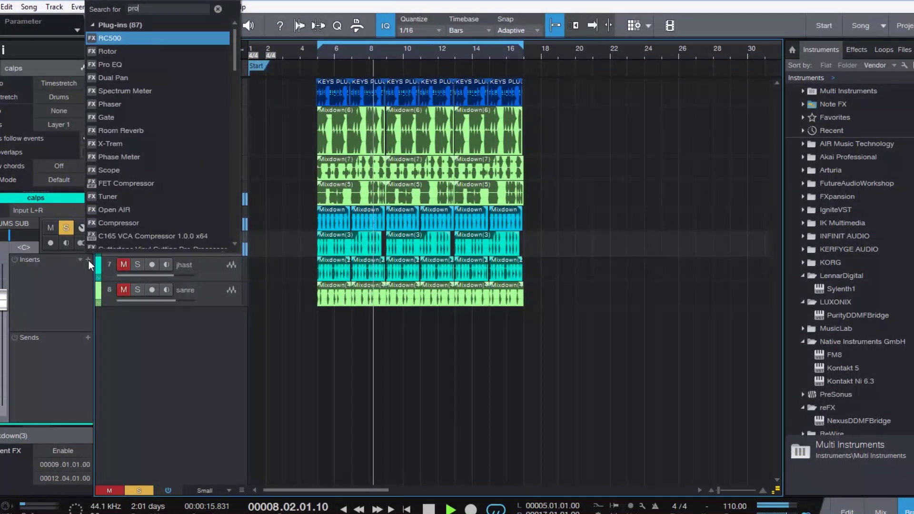
click(149, 41)
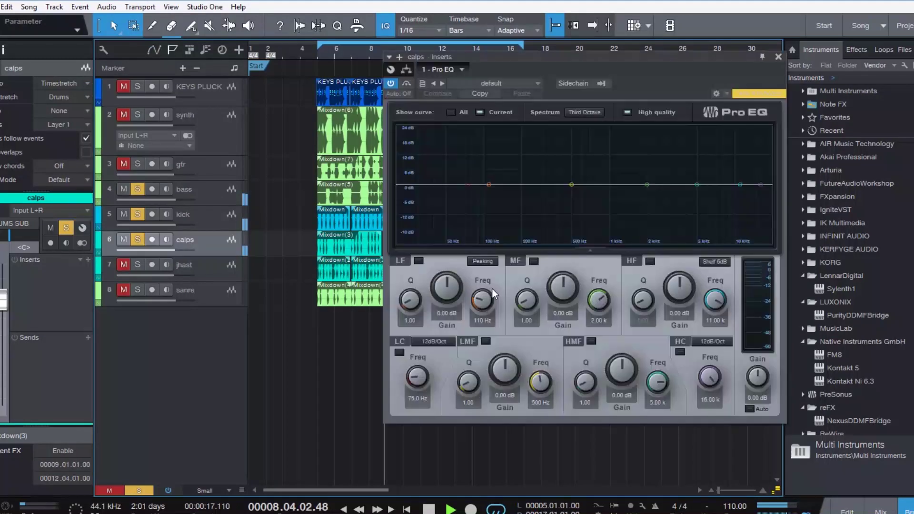
Enable the LMF band in calps' Pro EQ and cut it by 6.72 dB at 2.37 kHz with a Q of 7.73.
click(485, 341)
drag(465, 391, 518, 309)
drag(540, 380, 513, 434)
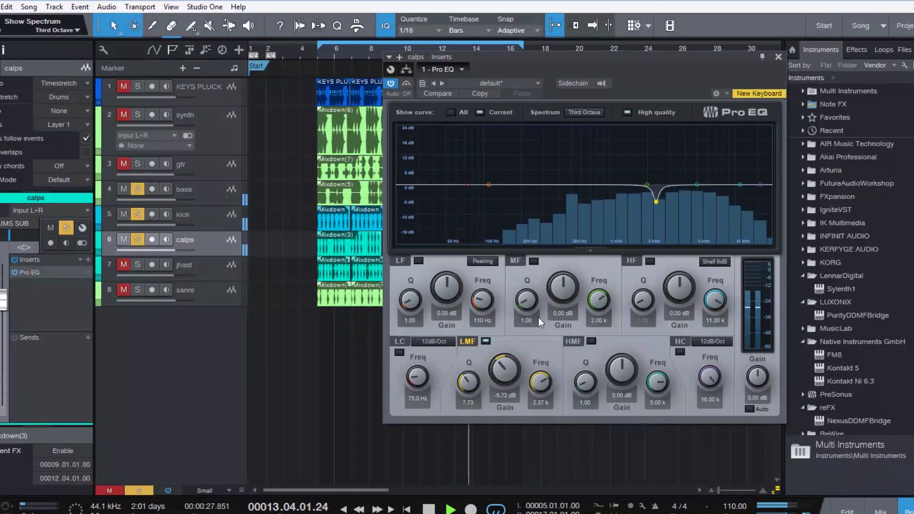
Enable the Pro EQ MF band with -1.92 dB gain and a Q of 1.78, and close the plug-in window.
click(535, 262)
drag(556, 287, 568, 264)
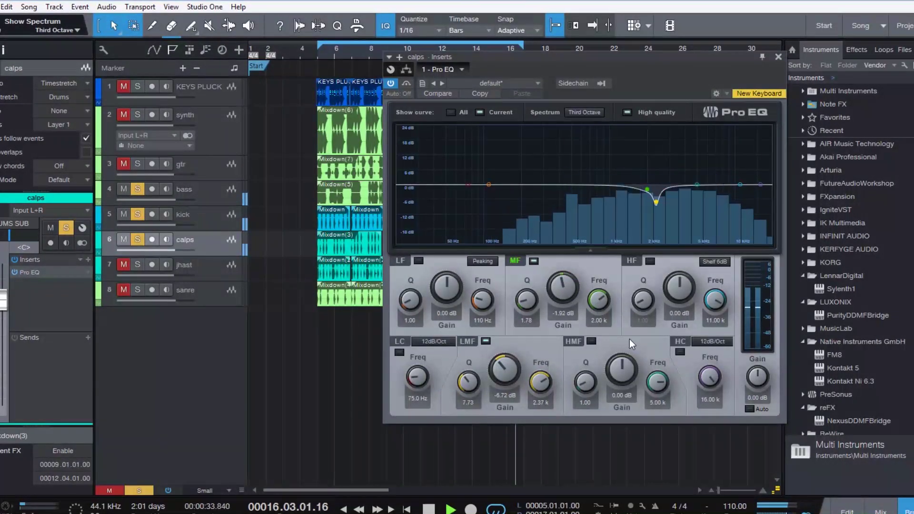
click(410, 353)
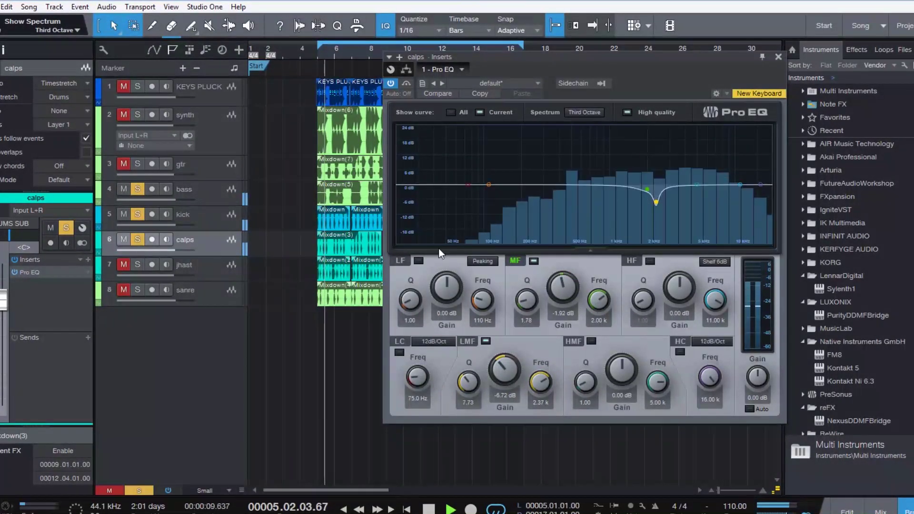
click(778, 57)
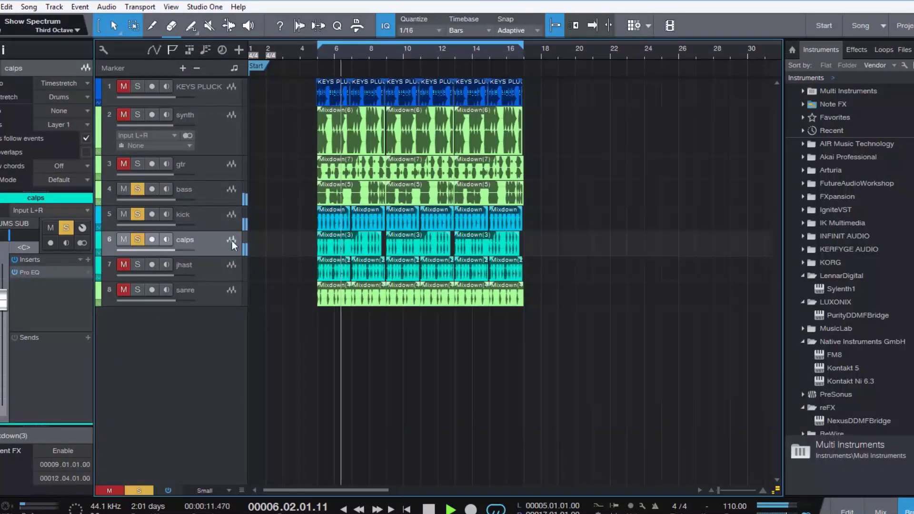
Add a send from calps to the EFX channel and adjust its send level.
click(88, 336)
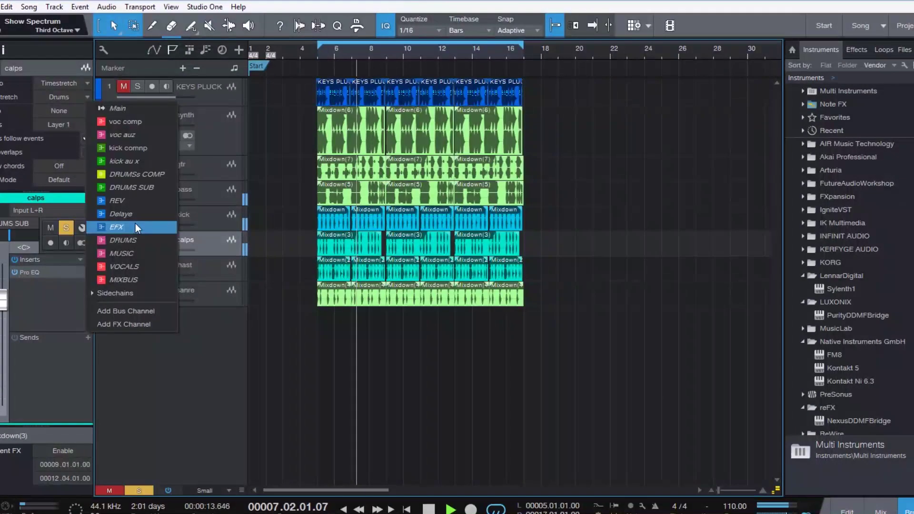
click(135, 224)
mouse_move(53, 360)
mouse_down()
mouse_move(69, 362)
mouse_move(53, 363)
mouse_up()
Select the jhast track, solo and unmute it, and mute calps.
click(213, 268)
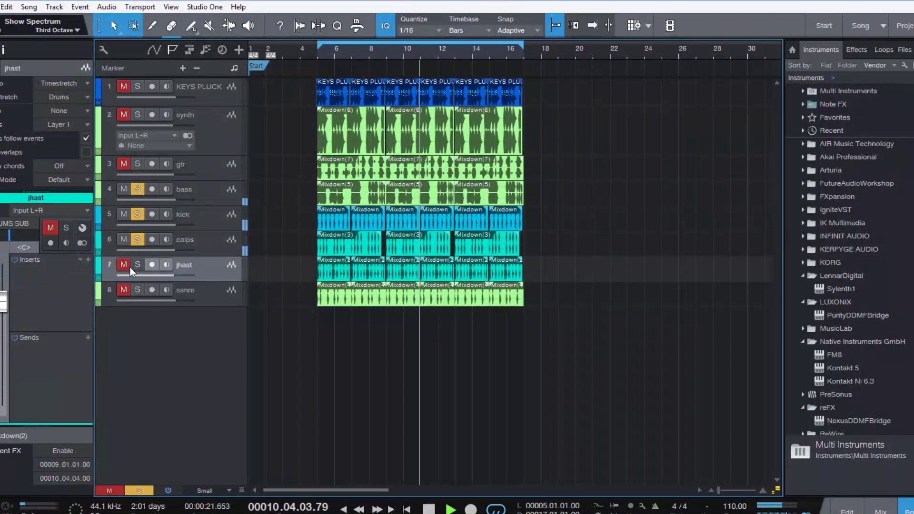
click(137, 264)
click(124, 264)
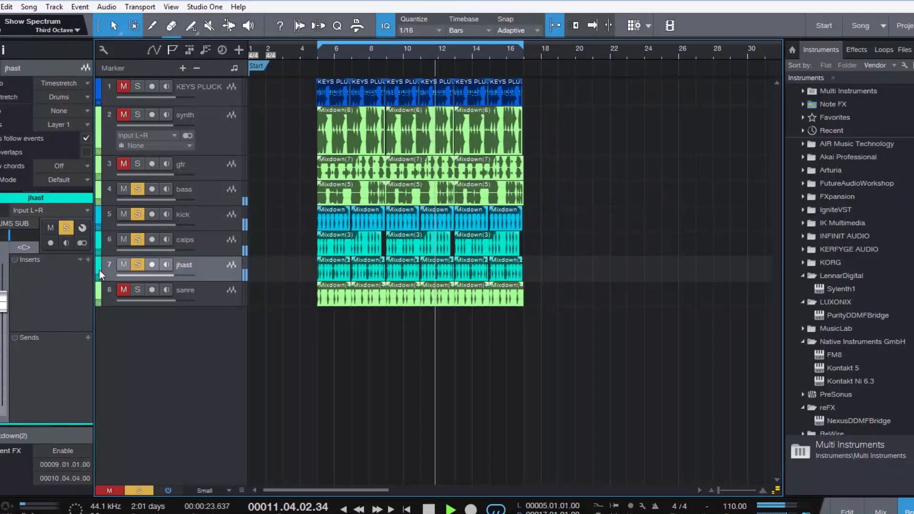
click(122, 238)
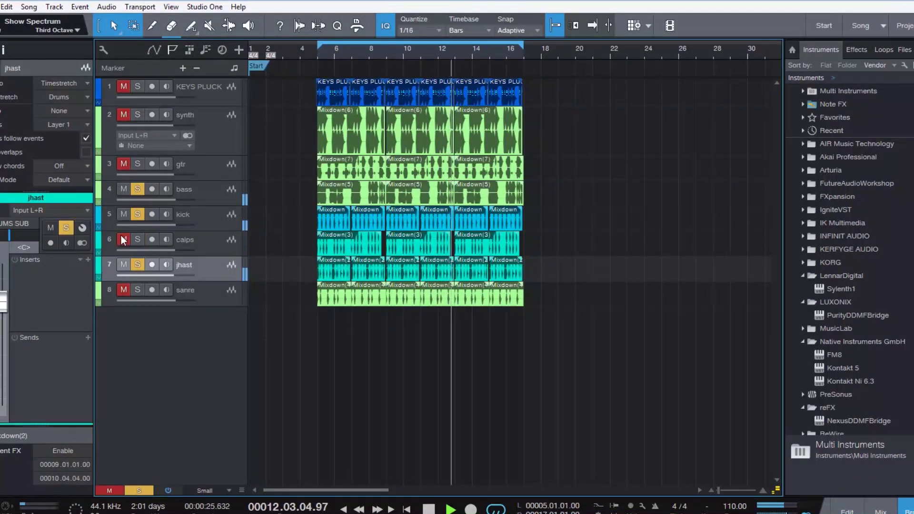
Find DeEsser Stereo among the Dynamics effects and insert it on the jhast track.
click(87, 259)
text(de)
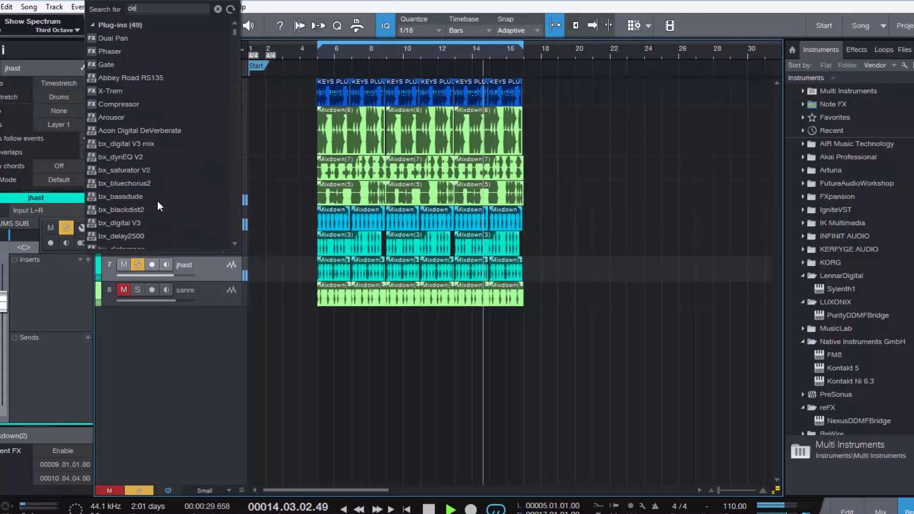
key(BackSpace)
key(BackSpace)
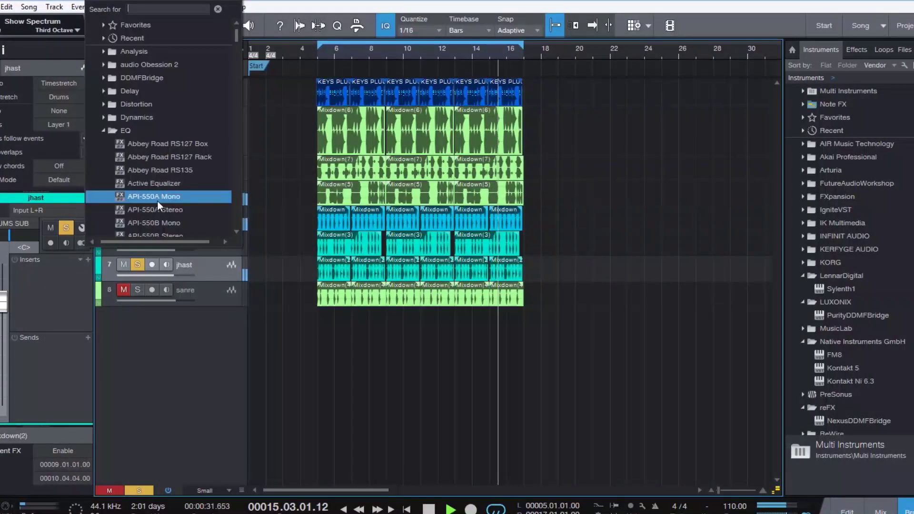
click(109, 133)
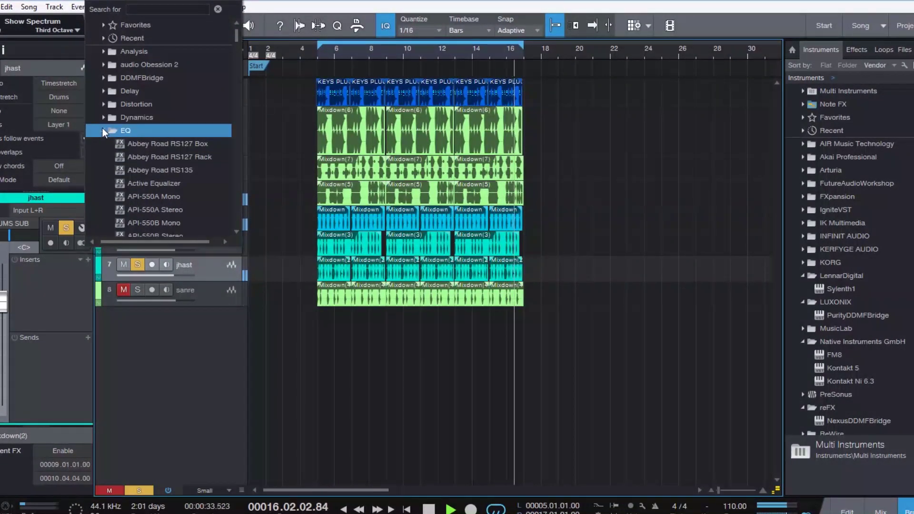
click(102, 119)
scroll(121, 145, down, 5)
scroll(121, 144, down, 6)
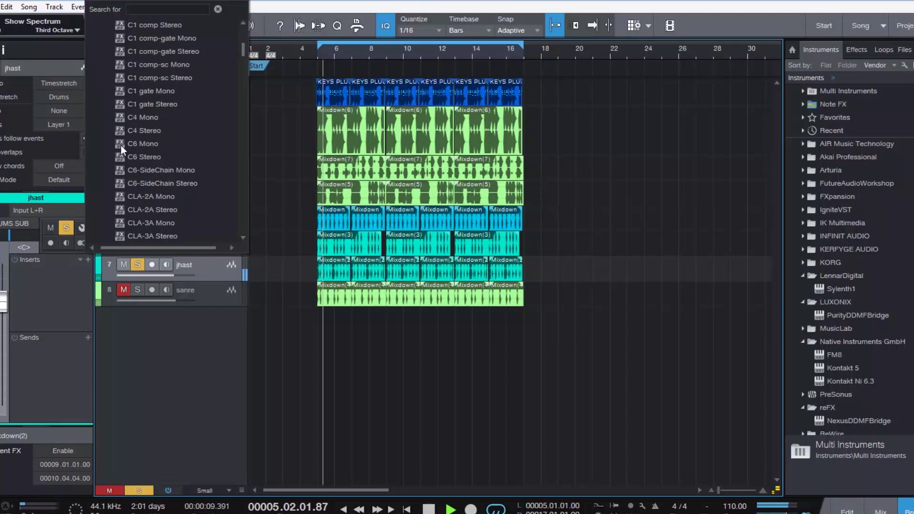
click(164, 196)
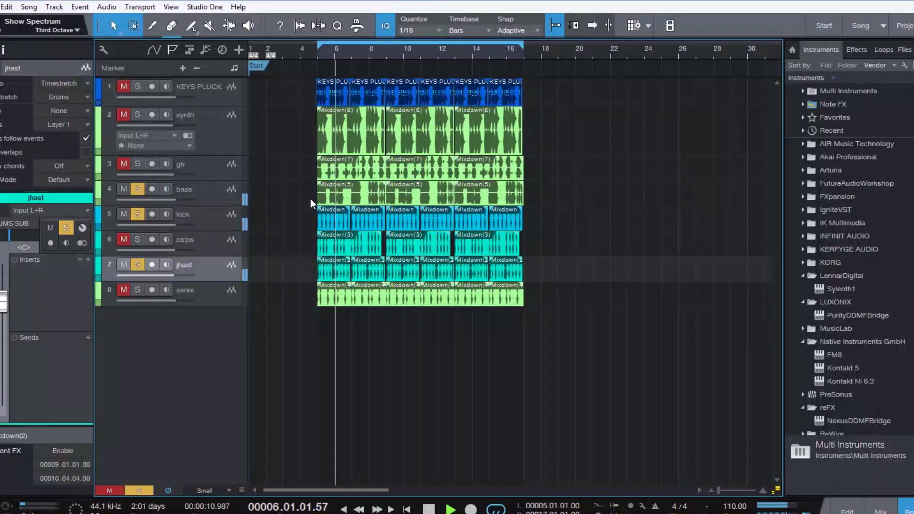
Set the jhast DeEsser threshold to -21.7, compare it with the bypassed sound, and close its window.
drag(469, 141, 473, 171)
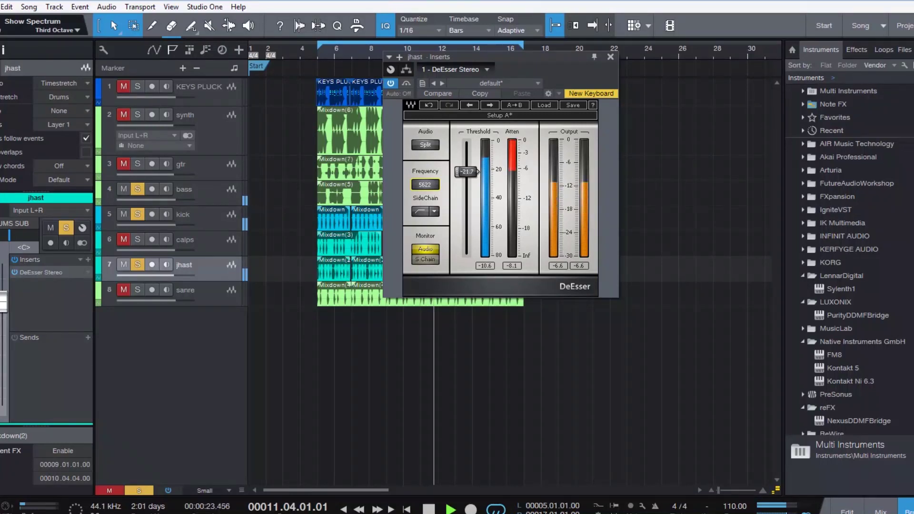
click(405, 82)
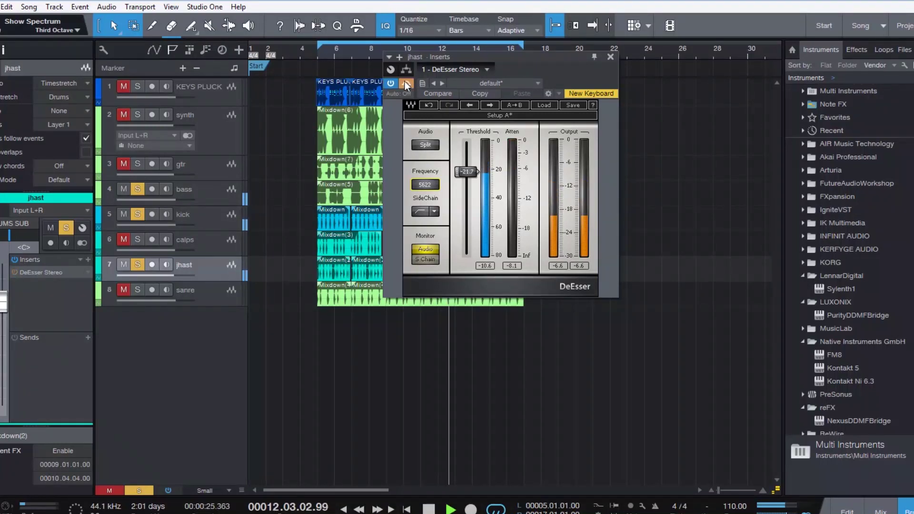
click(405, 82)
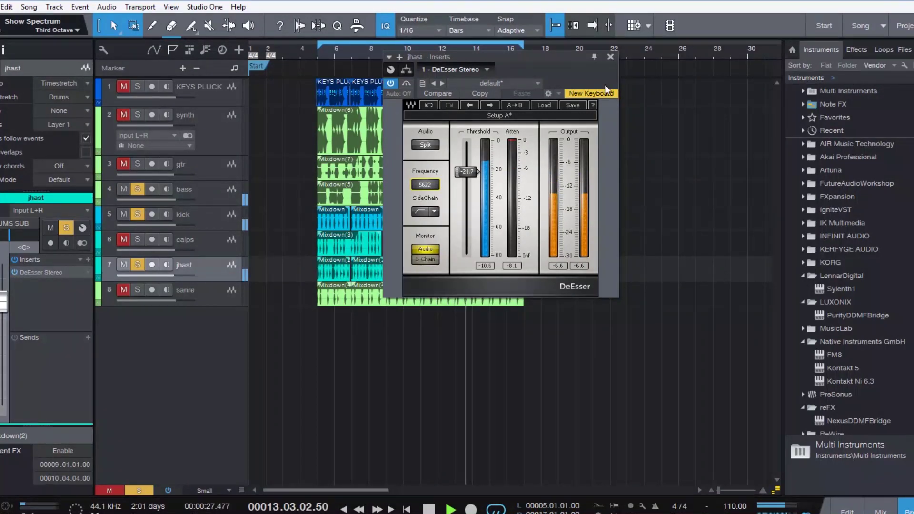
click(610, 57)
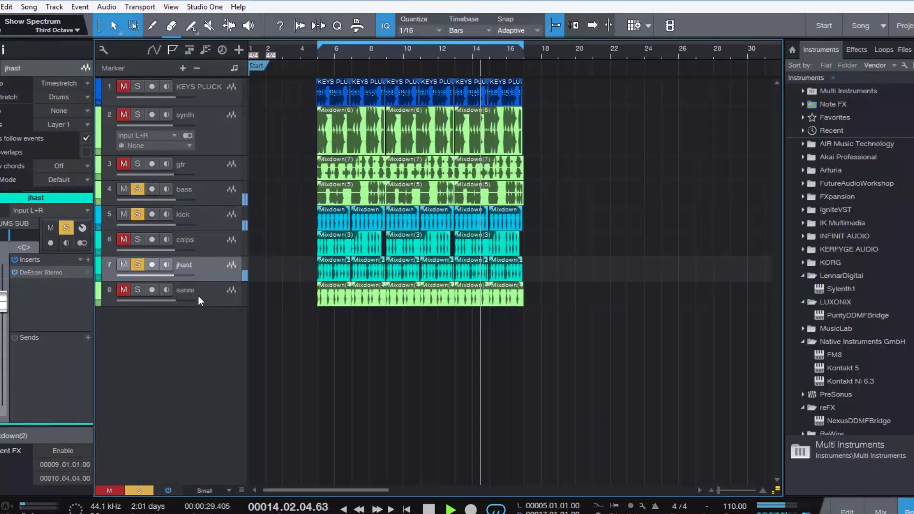
Select the sanre track, solo it and unmute it.
click(132, 288)
click(134, 289)
click(124, 289)
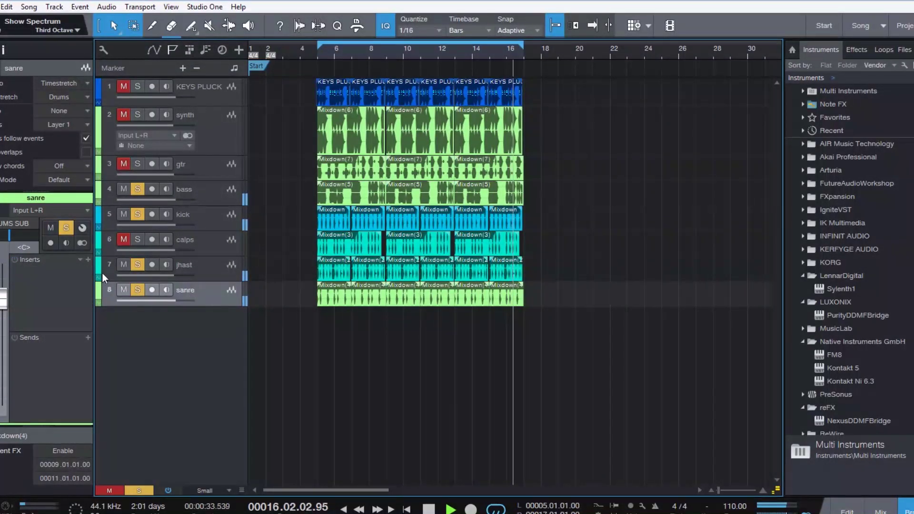
Insert API-560 Stereo from the EQ effects on the sanre track.
click(88, 259)
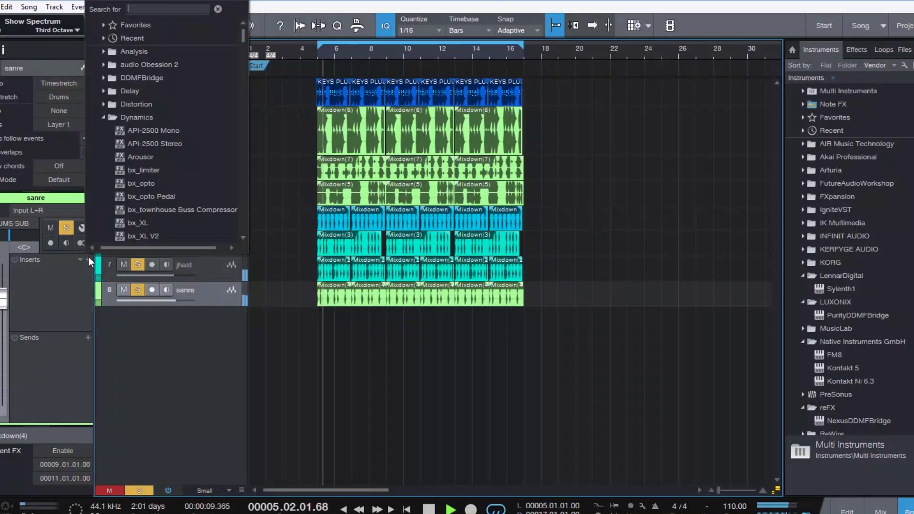
click(96, 118)
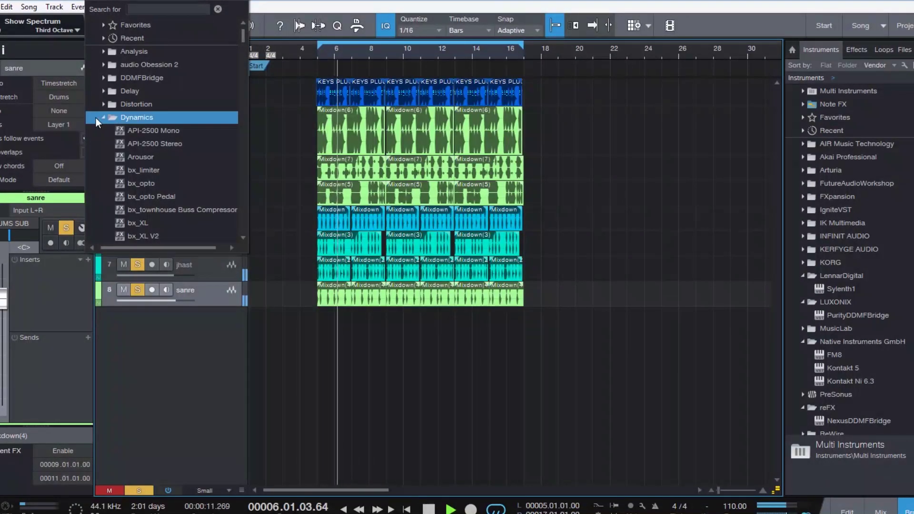
click(103, 118)
click(103, 131)
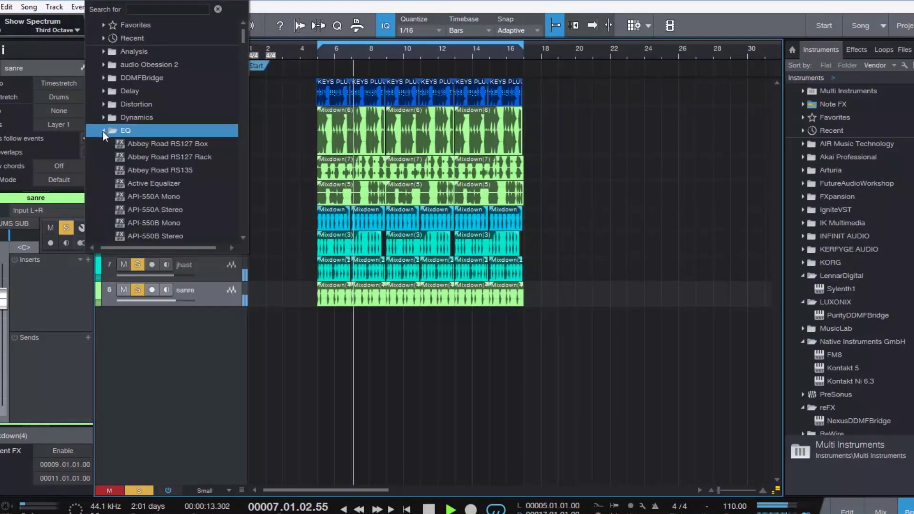
scroll(110, 142, down, 2)
click(199, 184)
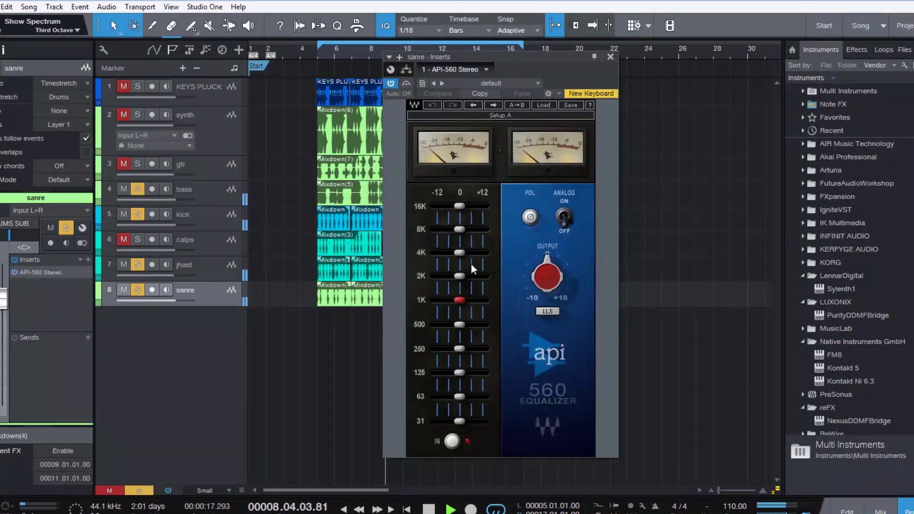
Boost sanre's 8K band to 7.8 and its 250 Hz band slightly less in API-560, and toggle the Analog switch.
drag(459, 229, 458, 227)
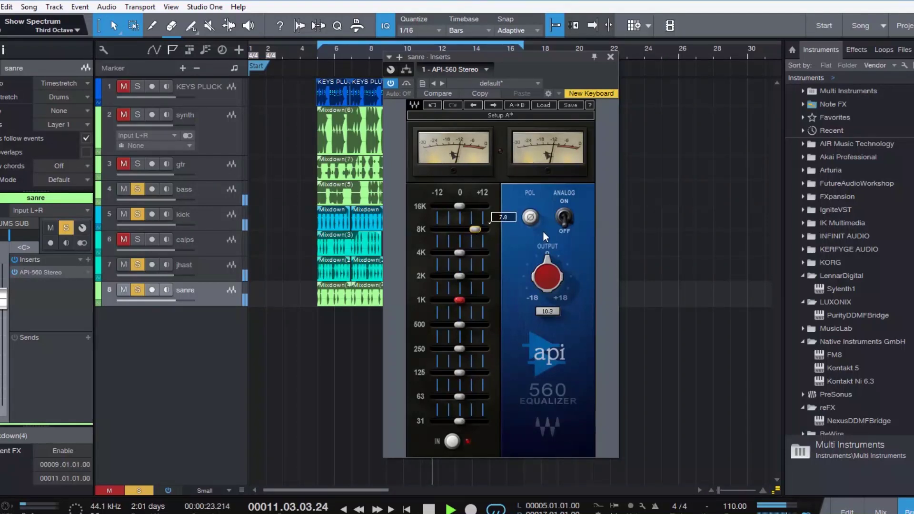
click(563, 217)
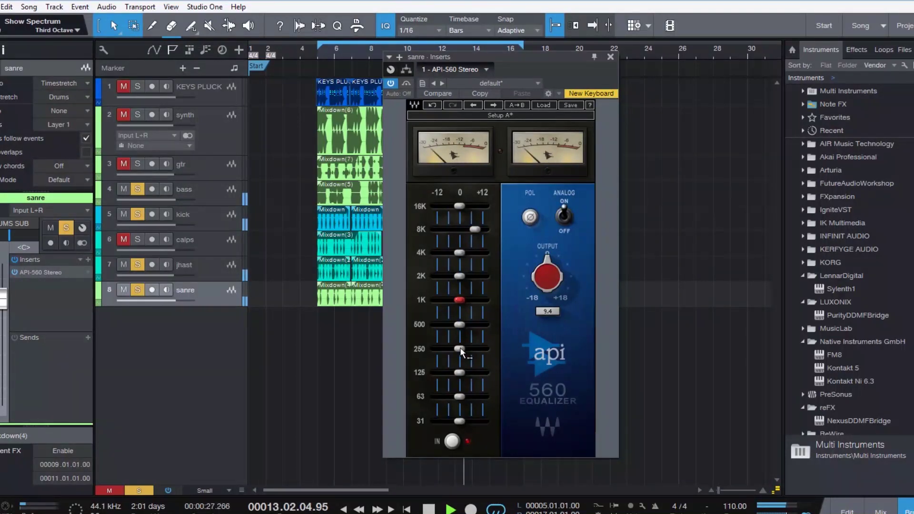
mouse_move(489, 341)
scroll(490, 341, up, 6)
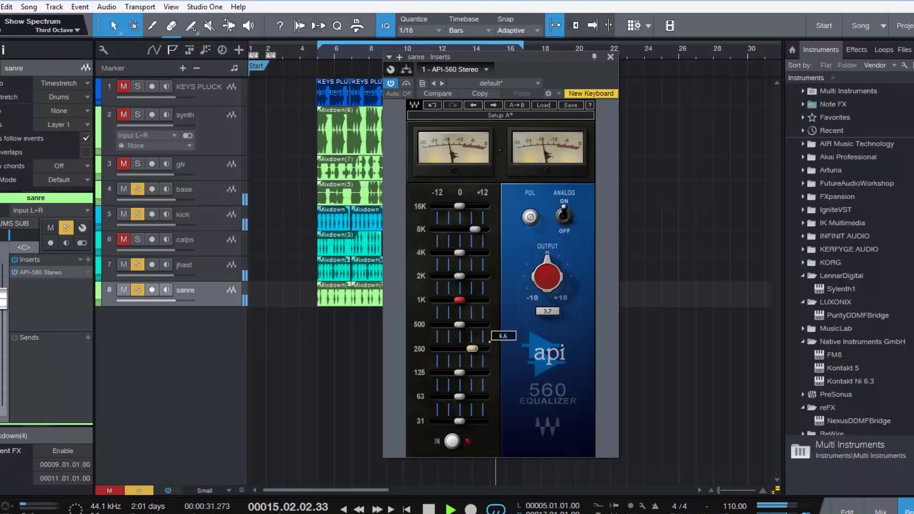
scroll(490, 341, up, 2)
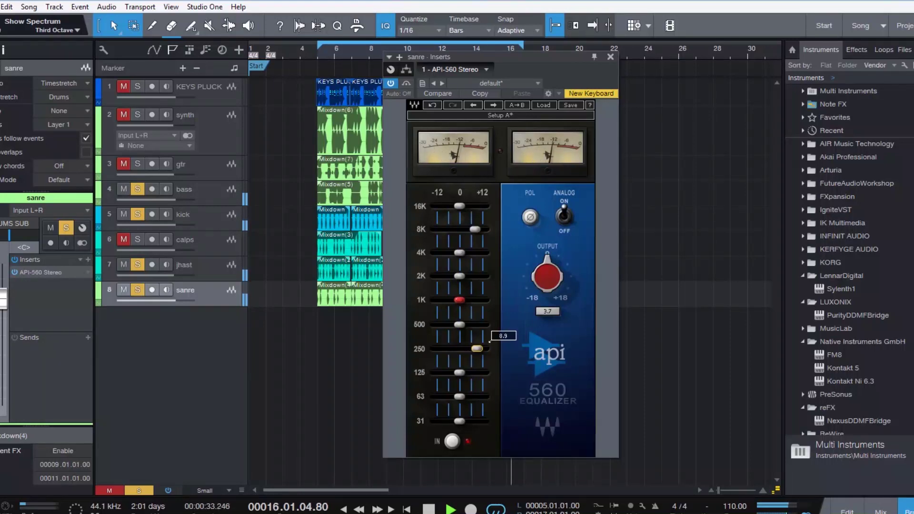
scroll(489, 341, up, 3)
scroll(489, 341, down, 4)
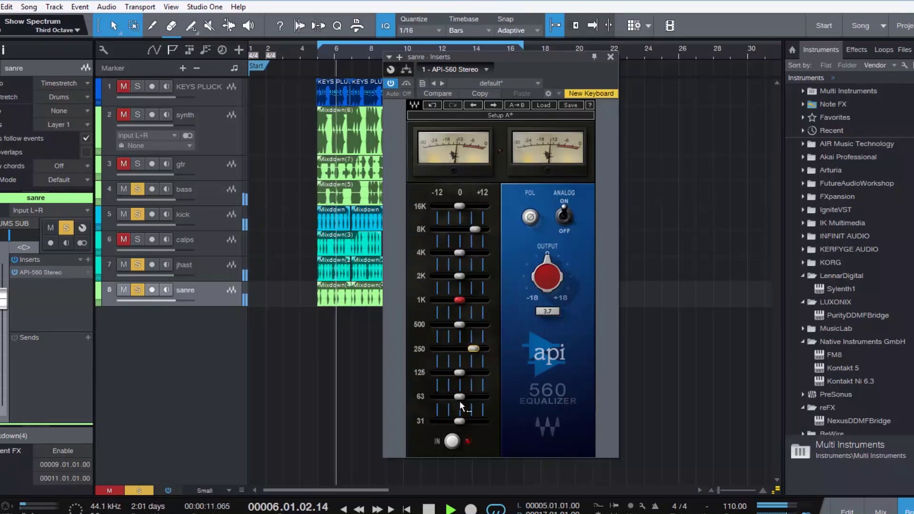
Adjust the API-560 output level on sanre, close its window and unmute calps.
click(453, 441)
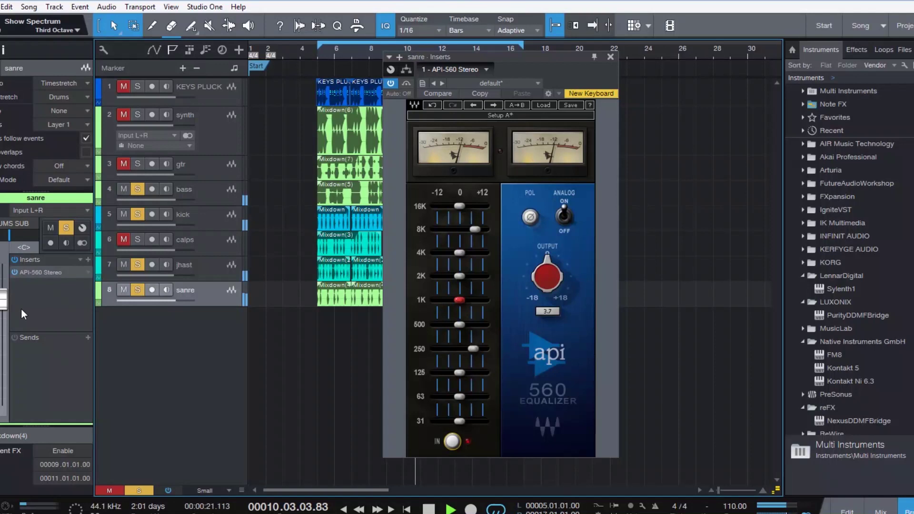
drag(545, 274, 564, 256)
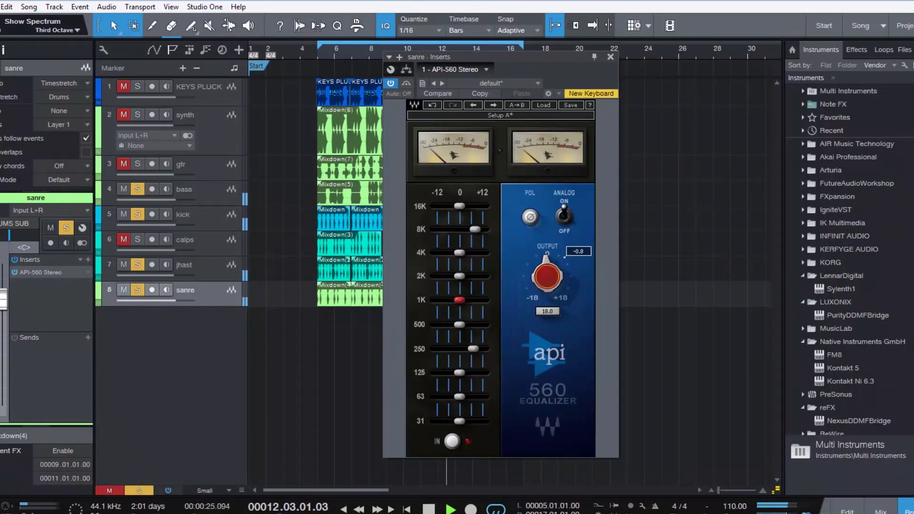
drag(564, 257, 576, 198)
click(609, 58)
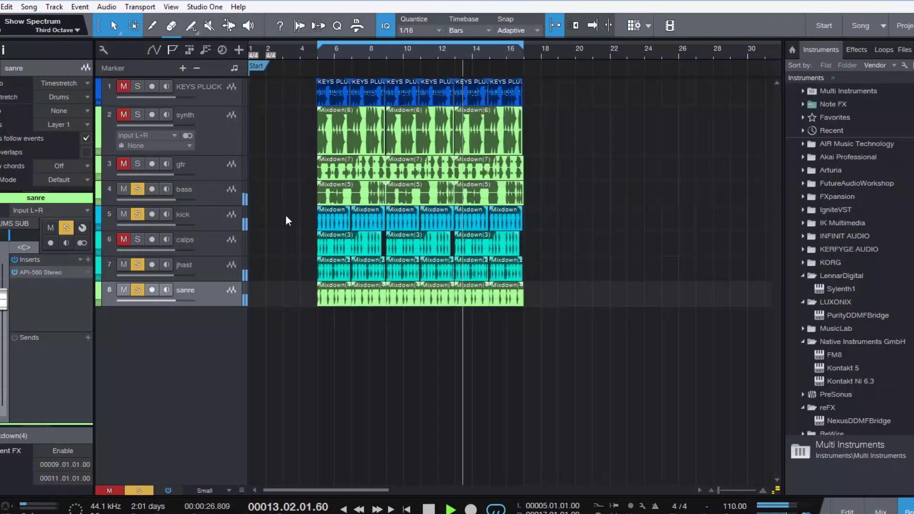
click(123, 238)
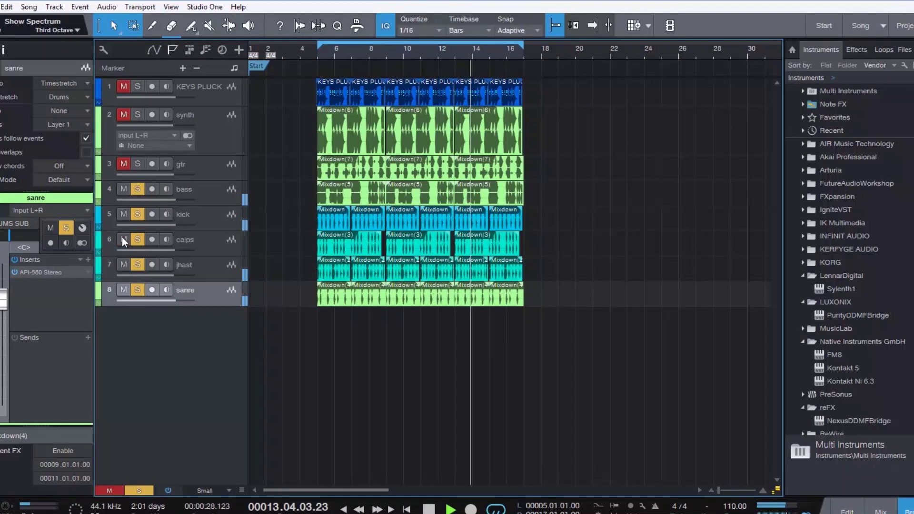
Open Pro EQ on the calps track and enable its high cut at 11.33 kHz.
click(210, 244)
click(28, 272)
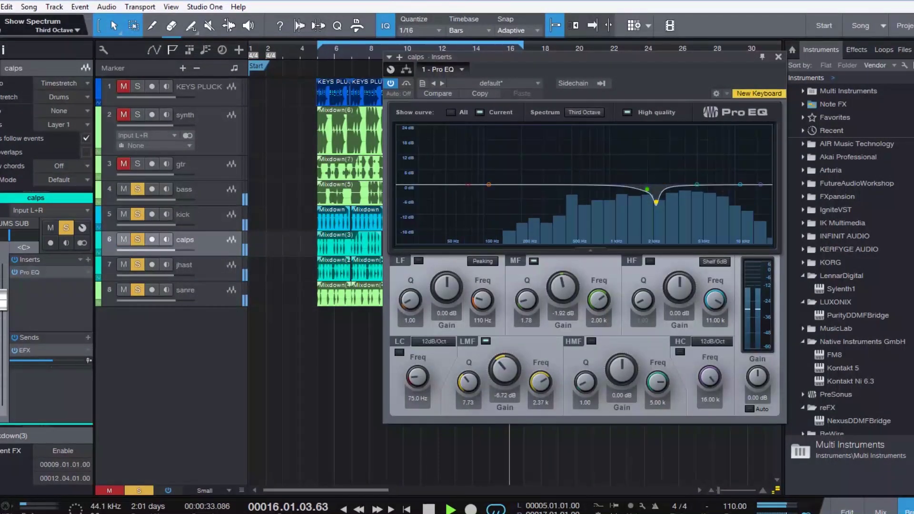
mouse_move(709, 377)
mouse_down()
mouse_move(709, 388)
mouse_move(708, 379)
mouse_up()
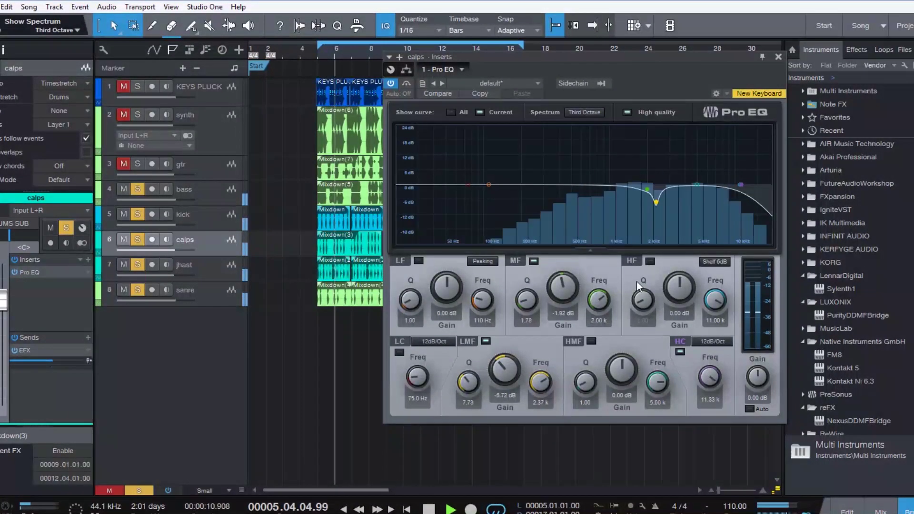
Enable the HF band in calps' Pro EQ as a Peaking filter with Q 9.28 and a 14.40 dB boost.
click(649, 261)
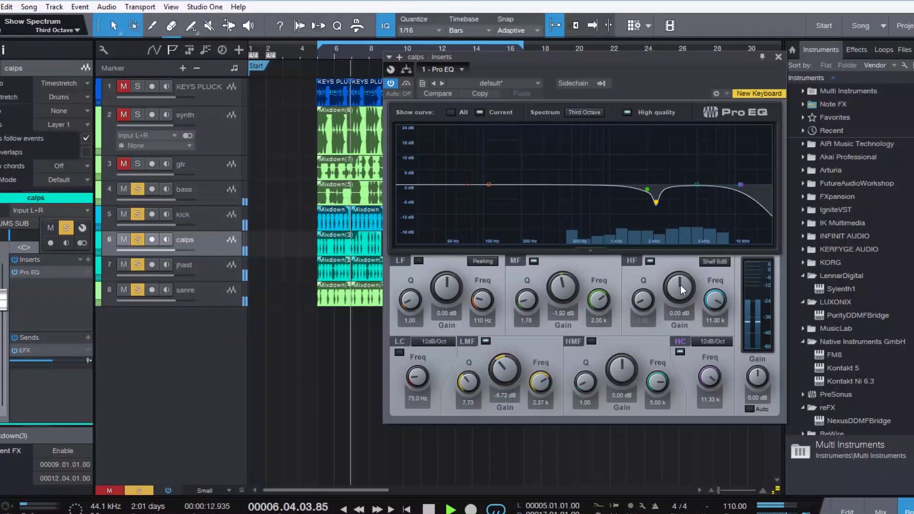
drag(681, 284, 706, 261)
click(705, 260)
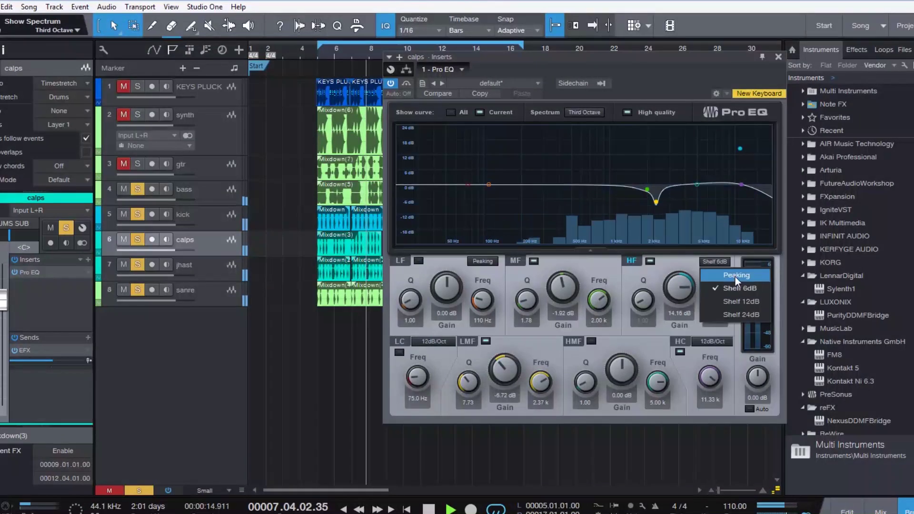
click(733, 275)
drag(651, 299, 659, 257)
drag(681, 288, 682, 259)
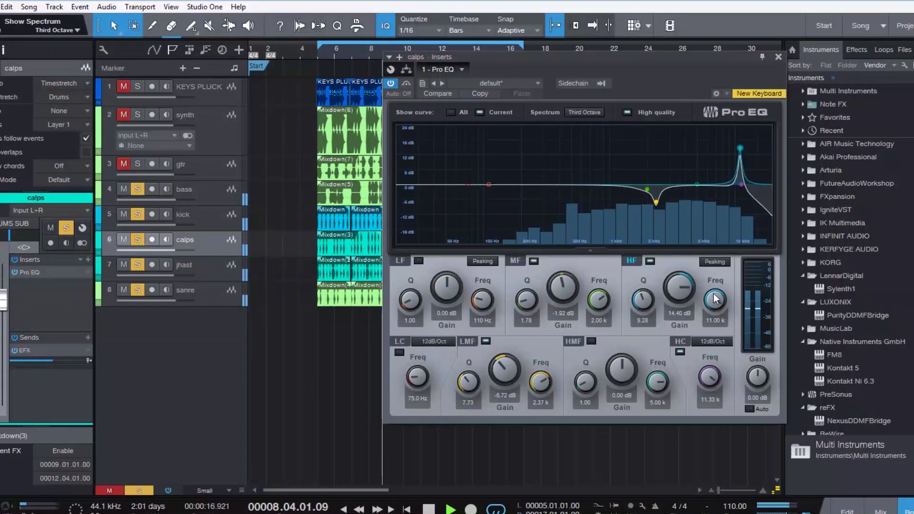
Set calps' HF band to 4.48 kHz with -6 dB gain, turn off High quality and close Pro EQ.
drag(717, 299, 713, 314)
drag(679, 291, 688, 366)
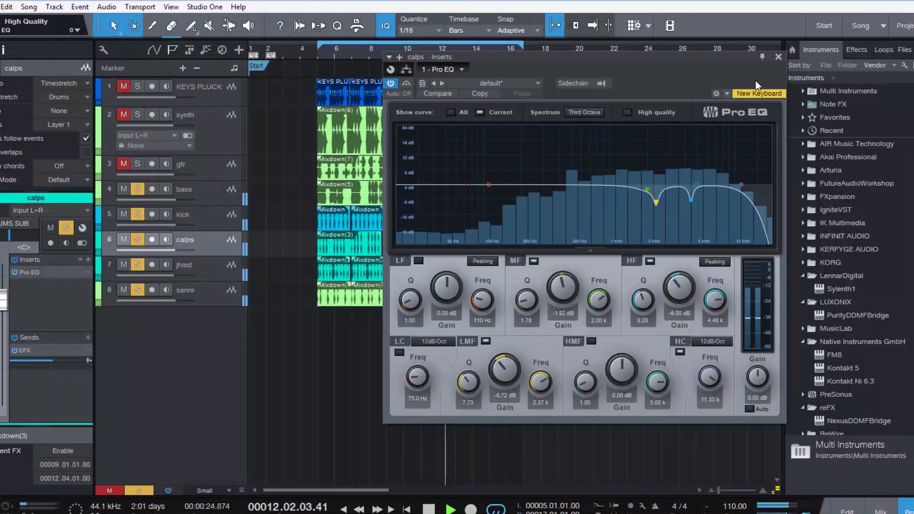
click(777, 57)
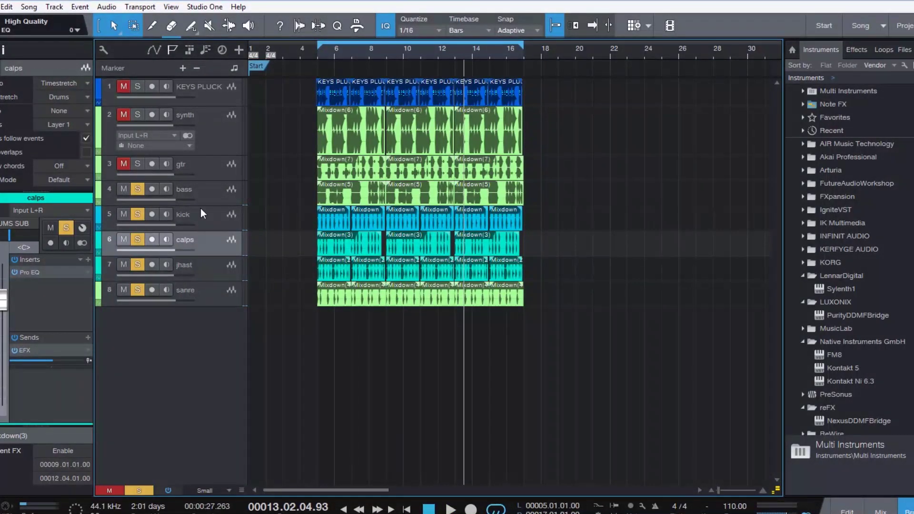
mouse_move(849, 511)
click(509, 509)
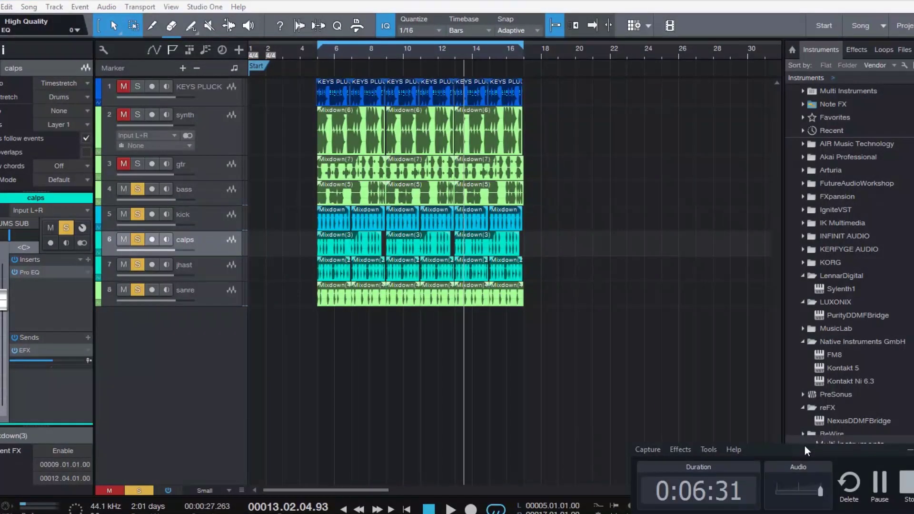
click(909, 453)
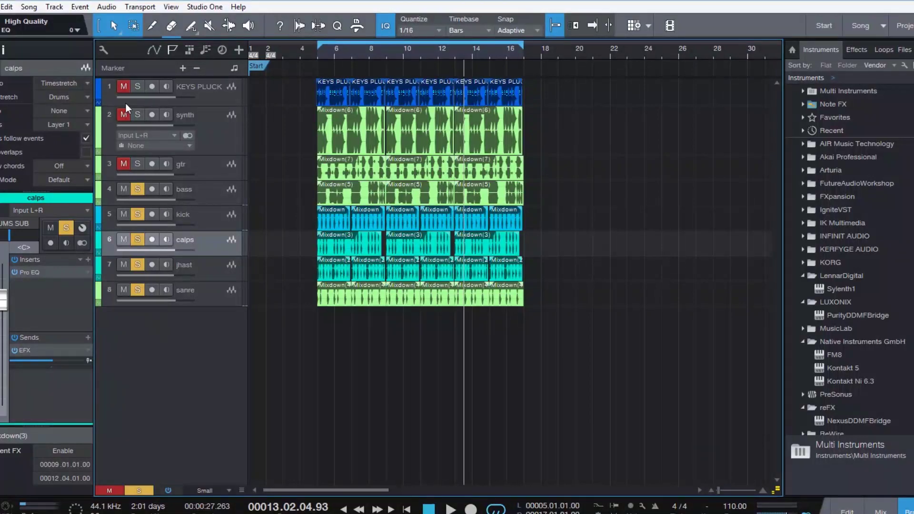
Unmute and solo KEYS PLUCK, play the song from bar 5 and show the mixer.
click(322, 50)
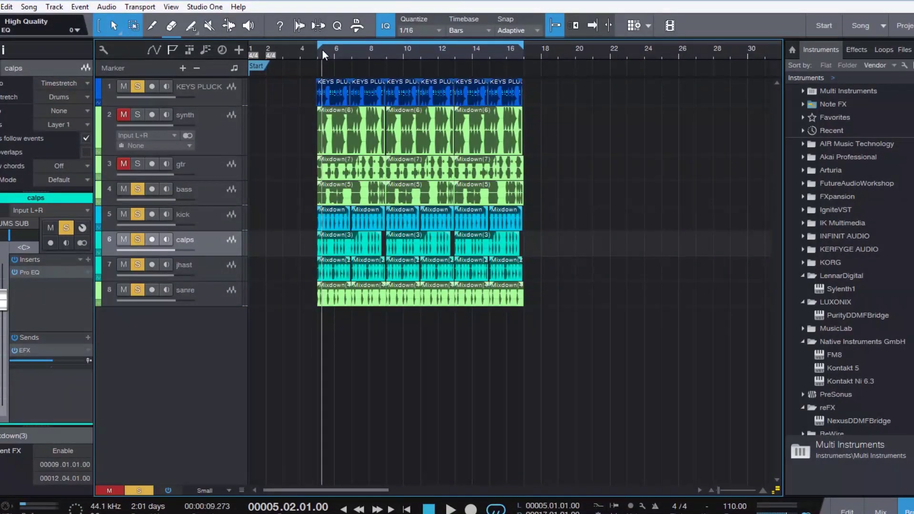
key(space)
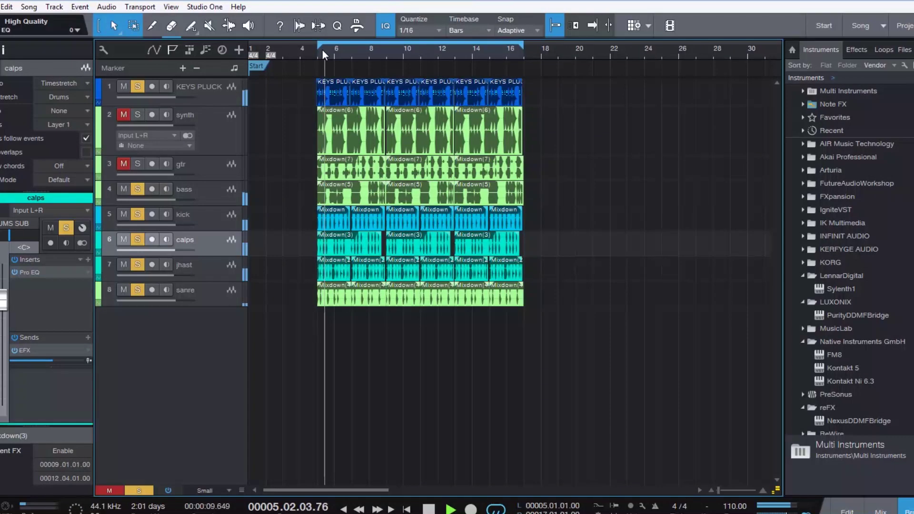
click(860, 503)
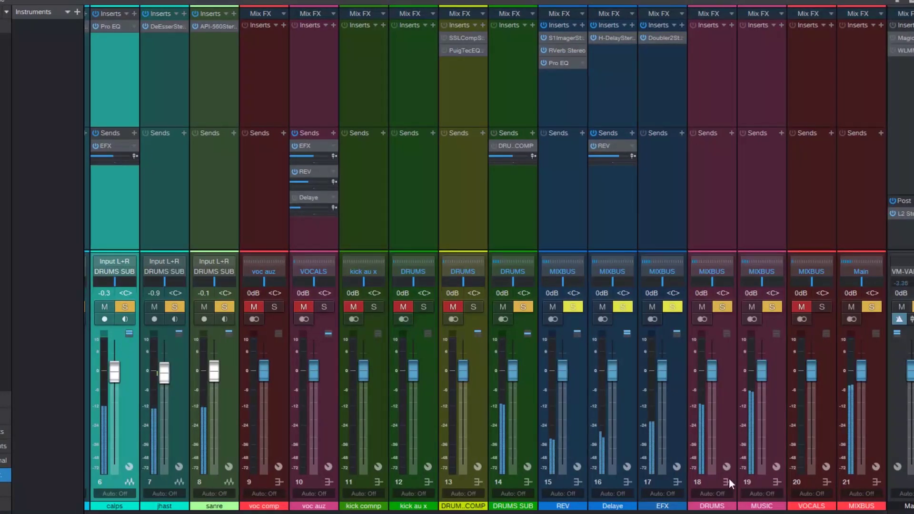
mouse_move(812, 503)
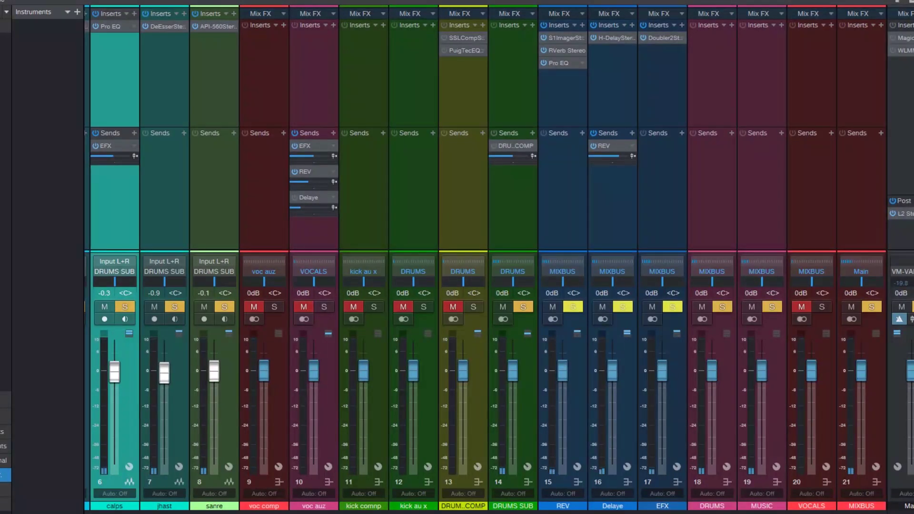
Open Magic AB V2 from the Main output's inserts and place its window over the arrangement.
click(906, 39)
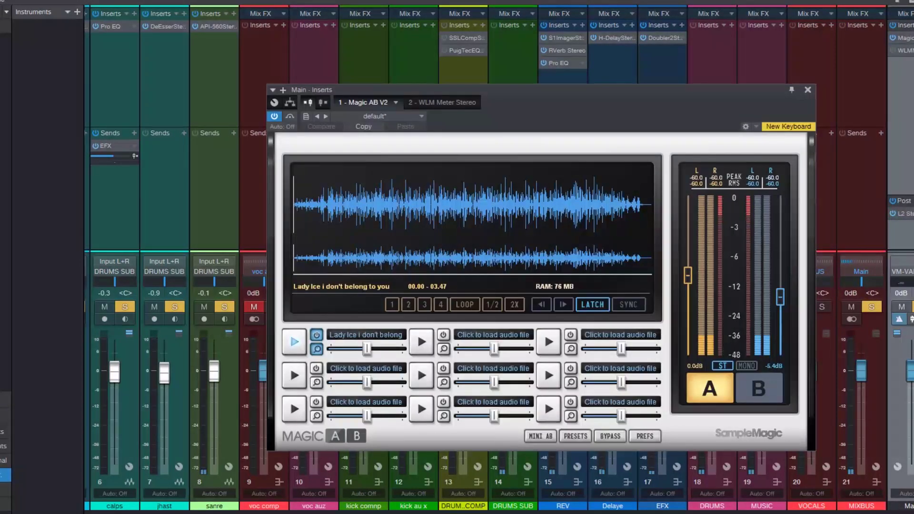
key(F3)
drag(573, 91, 644, 90)
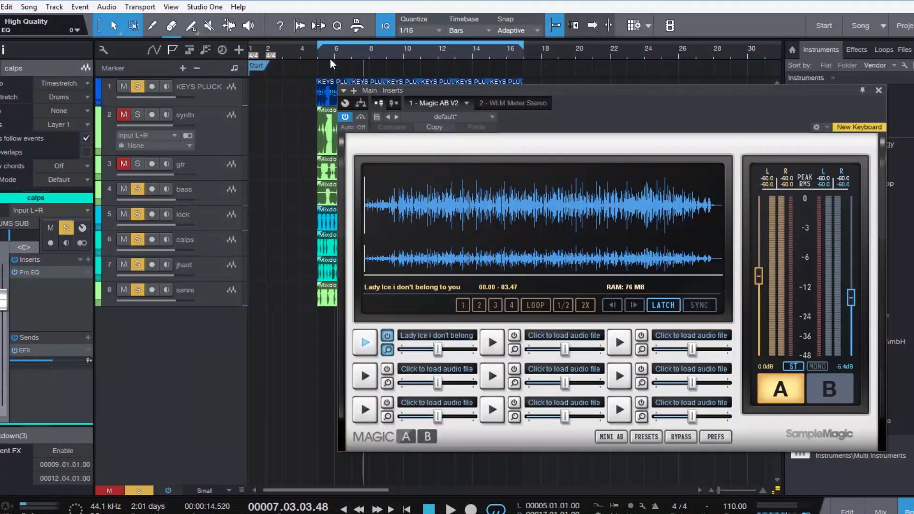
Play the song and compare the mix with the loaded reference track from about 1:22 in Magic AB, and close the plugin.
key(space)
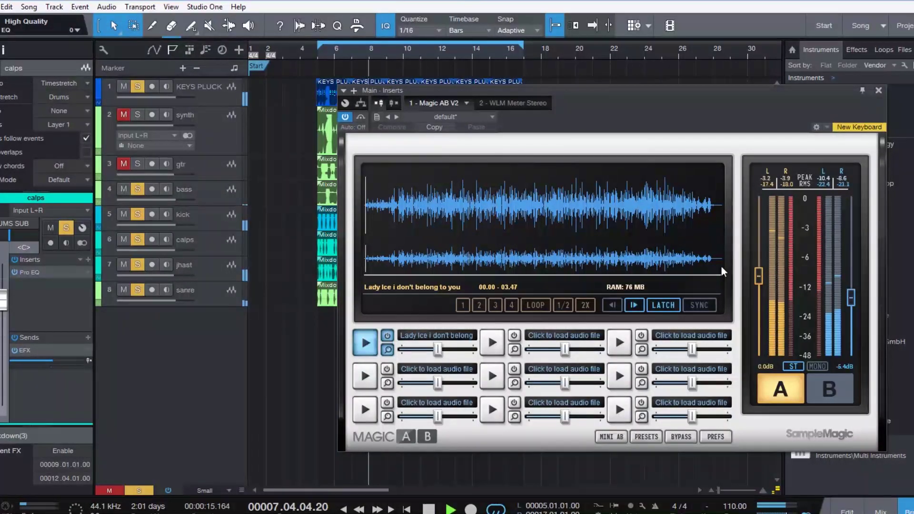
click(829, 387)
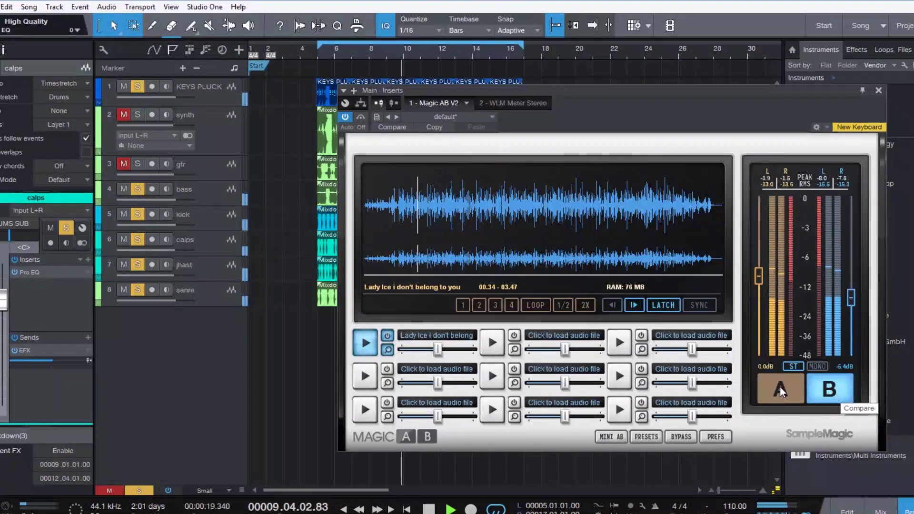
click(493, 234)
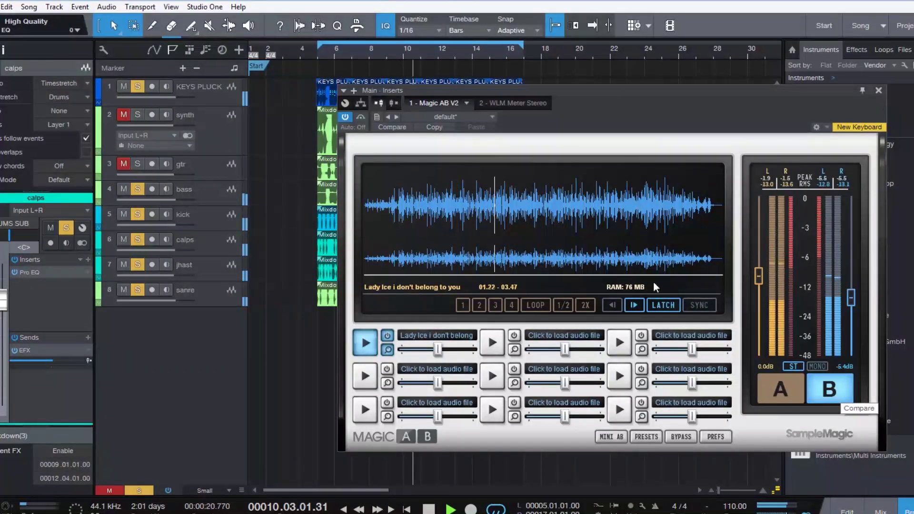
click(781, 390)
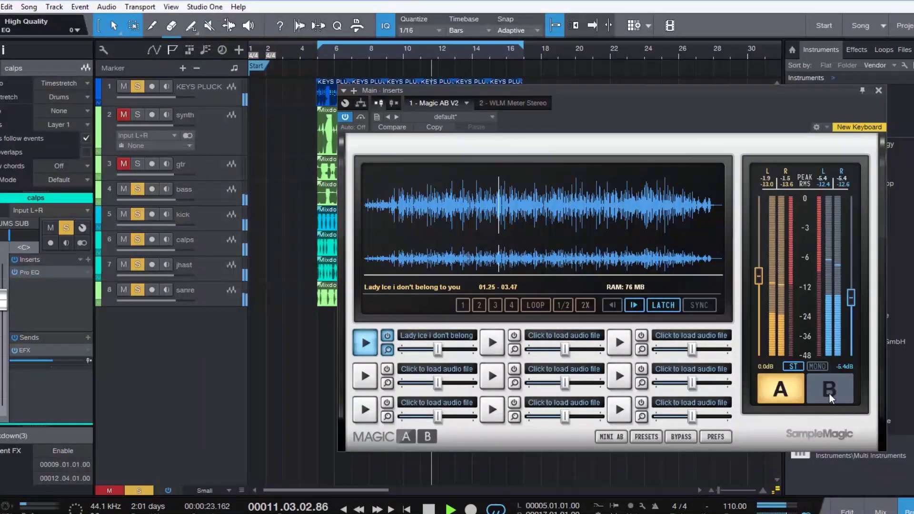
click(830, 393)
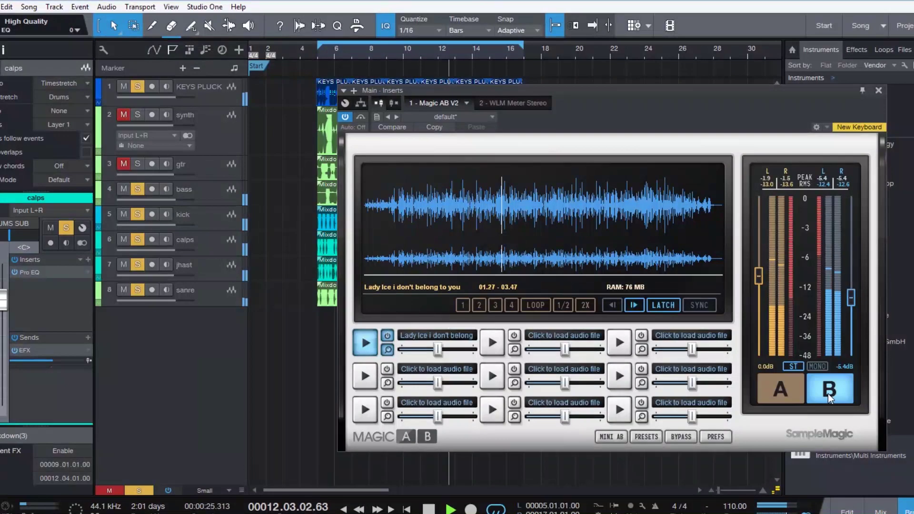
click(786, 392)
click(878, 90)
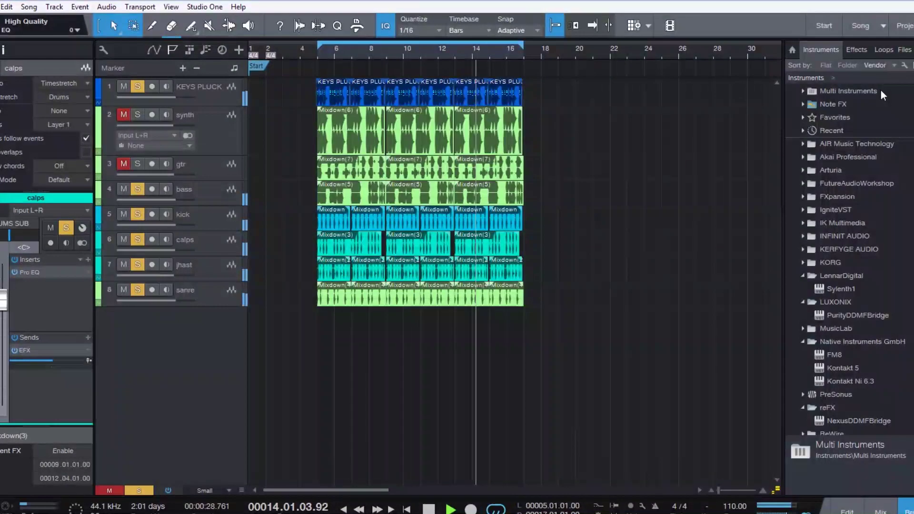
Restart playback from bar 5 and check the channel levels in the mixer.
key(space)
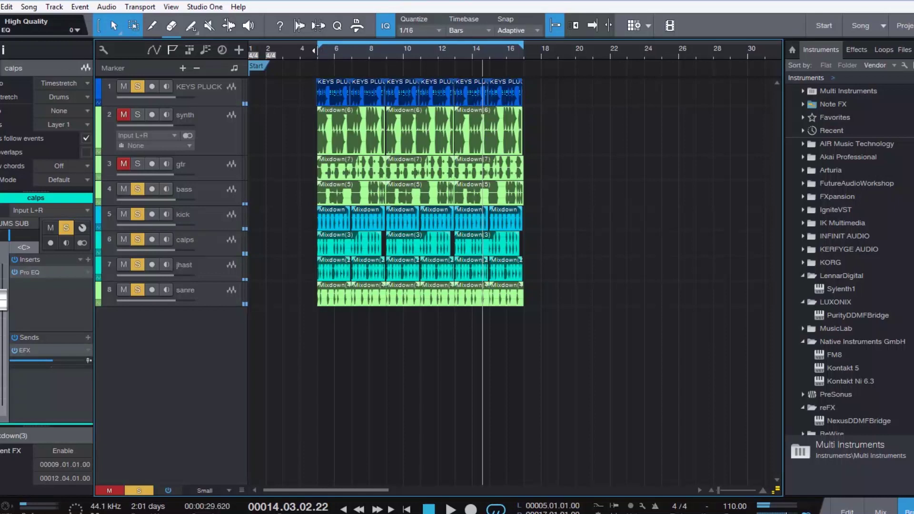
click(317, 50)
key(space)
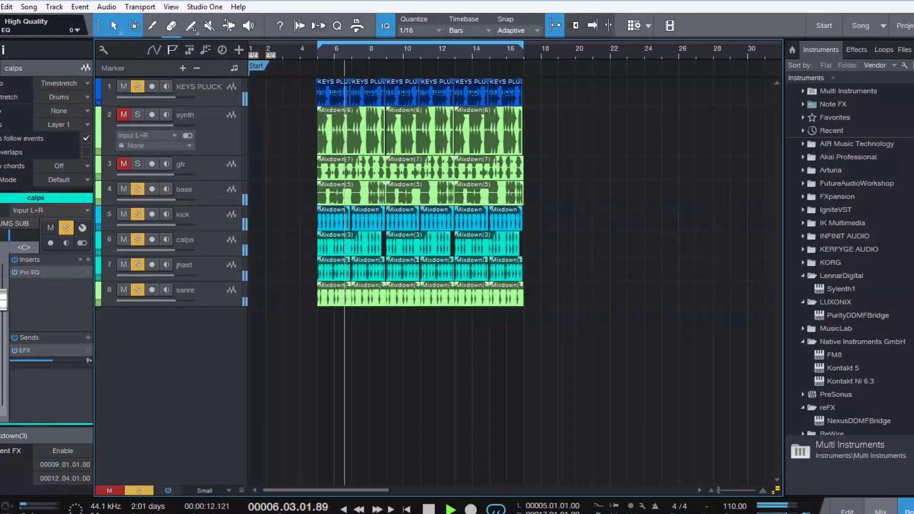
click(879, 509)
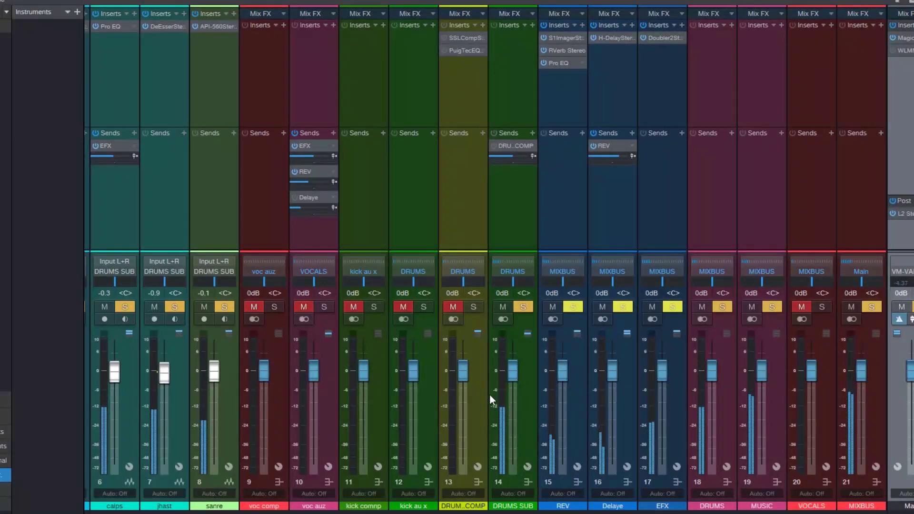
mouse_move(503, 369)
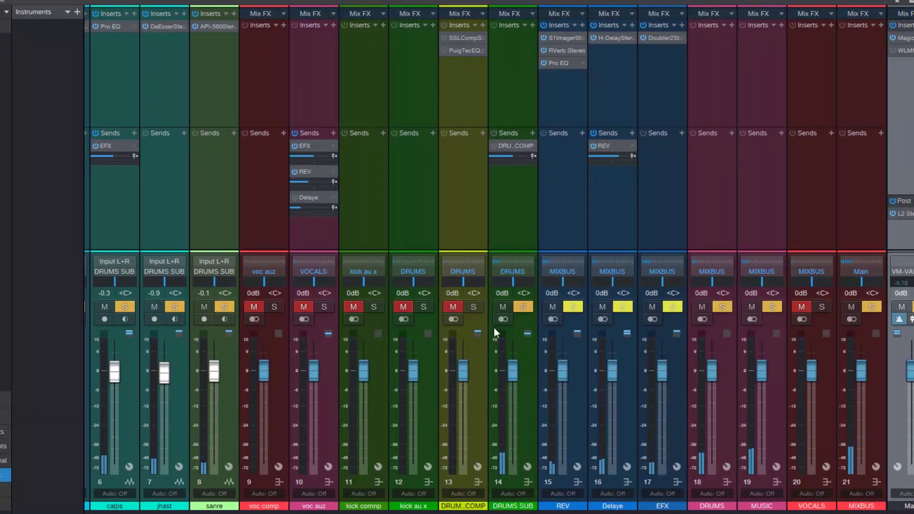
Unmute and solo the DRUMSs COMP bus and activate its SSLComp Stereo insert.
click(452, 308)
click(468, 417)
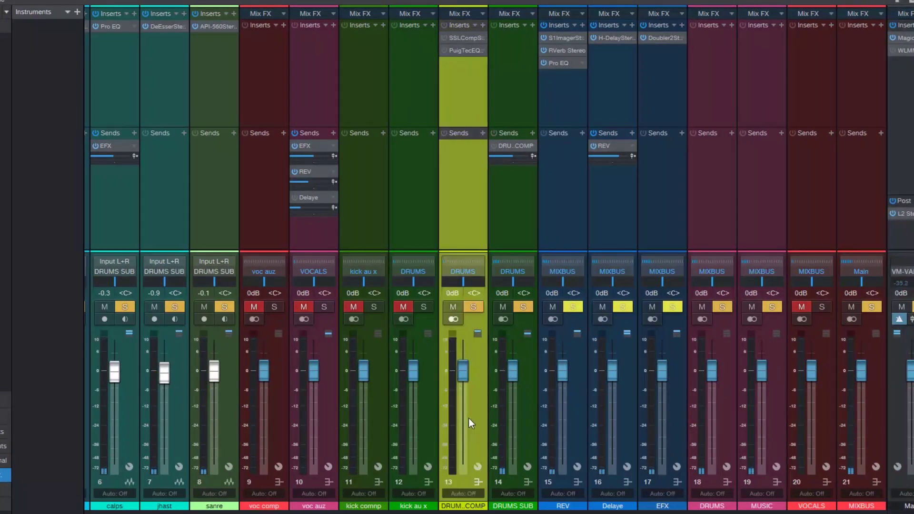
double_click(458, 38)
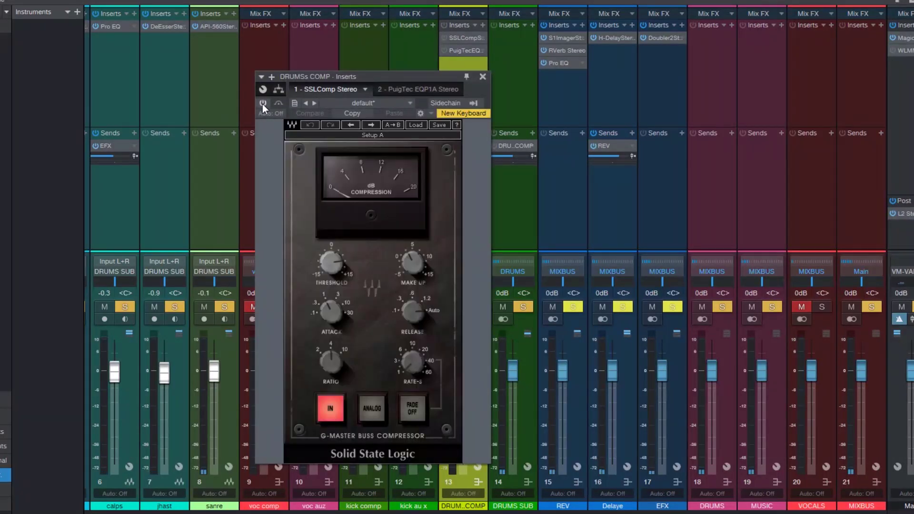
drag(464, 86, 392, 86)
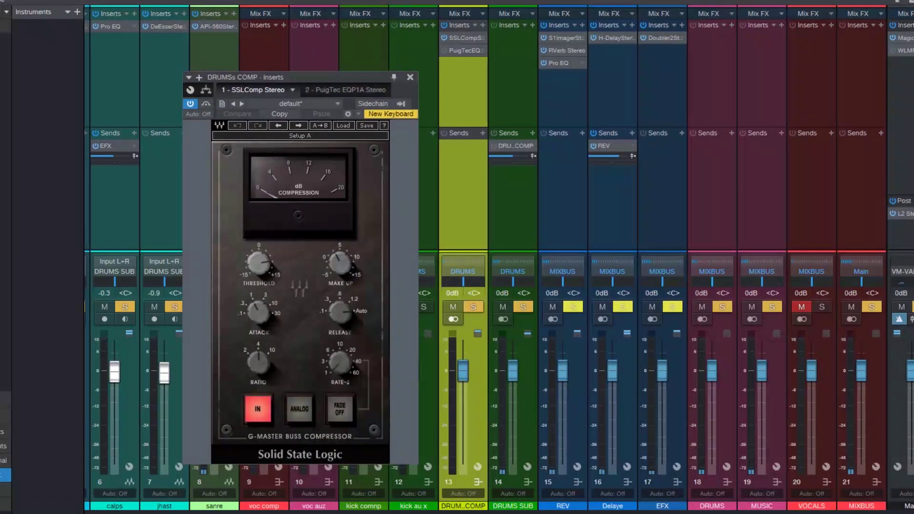
Mute KEYS PLUCK and bass, and play the remaining drum tracks from bar 5 with SSLComp open.
key(F3)
drag(311, 78, 384, 87)
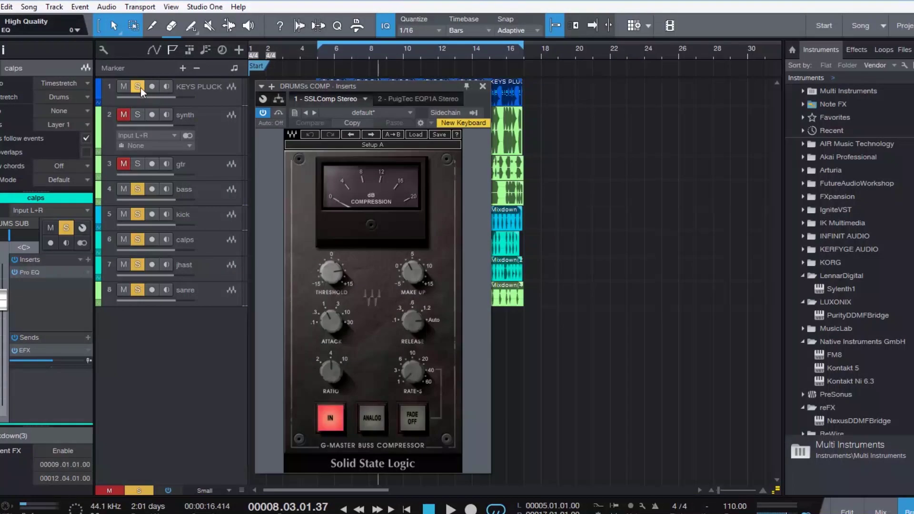
click(124, 86)
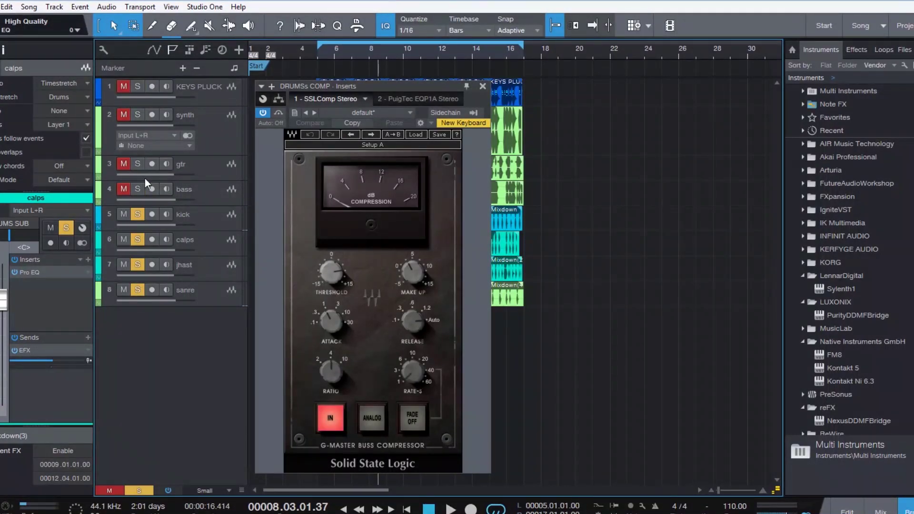
click(316, 50)
key(space)
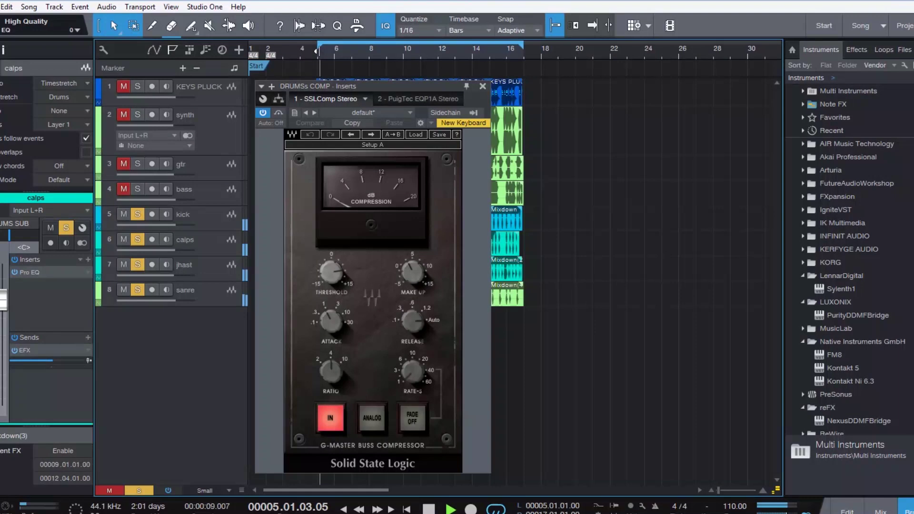
Activate the DRUMS SUB send to the drum compressor bus and set the DRUMSs COMP fader to -4.9 dB.
click(875, 500)
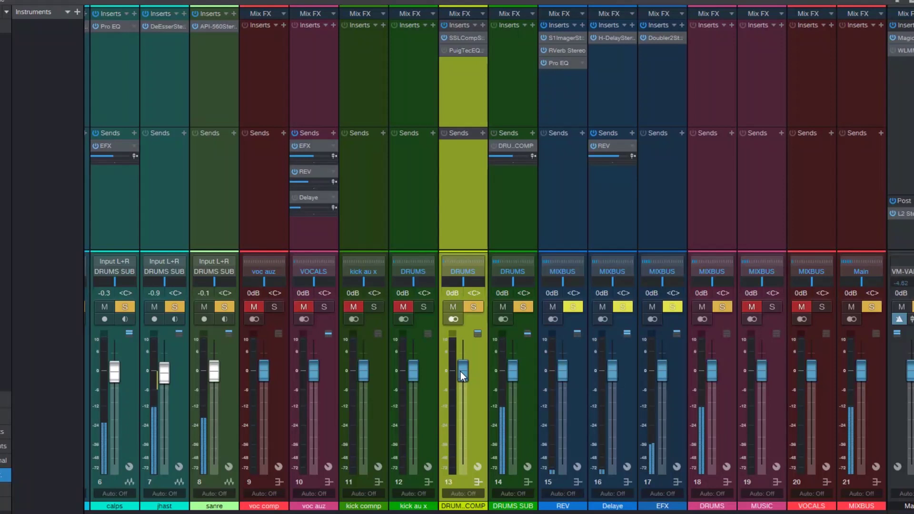
drag(461, 371, 460, 481)
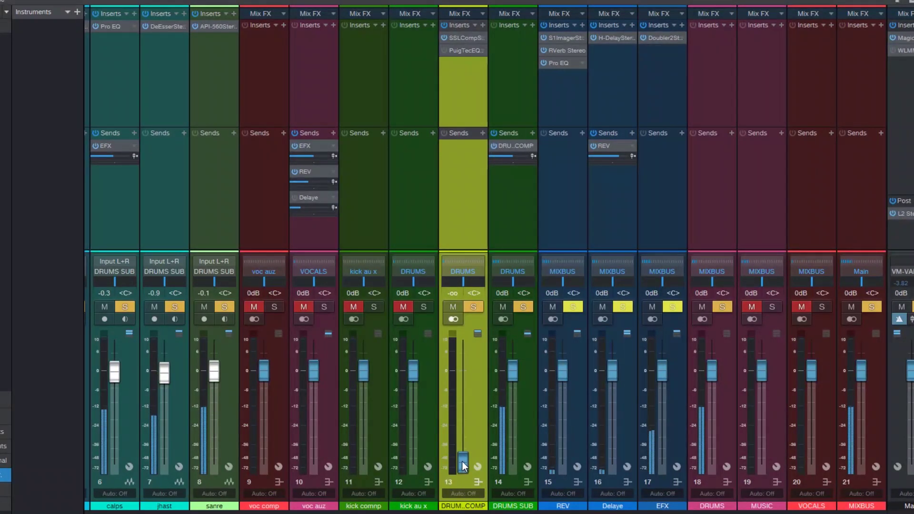
drag(464, 457, 464, 386)
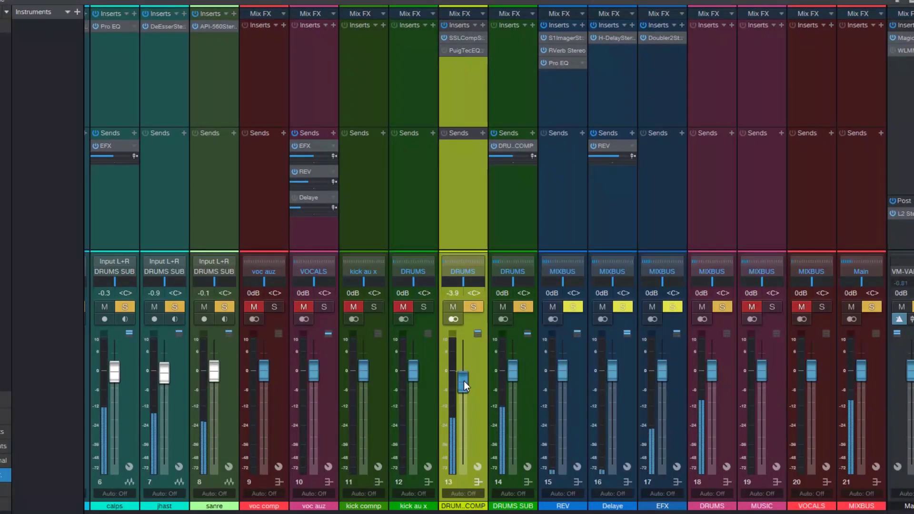
drag(464, 388, 464, 388)
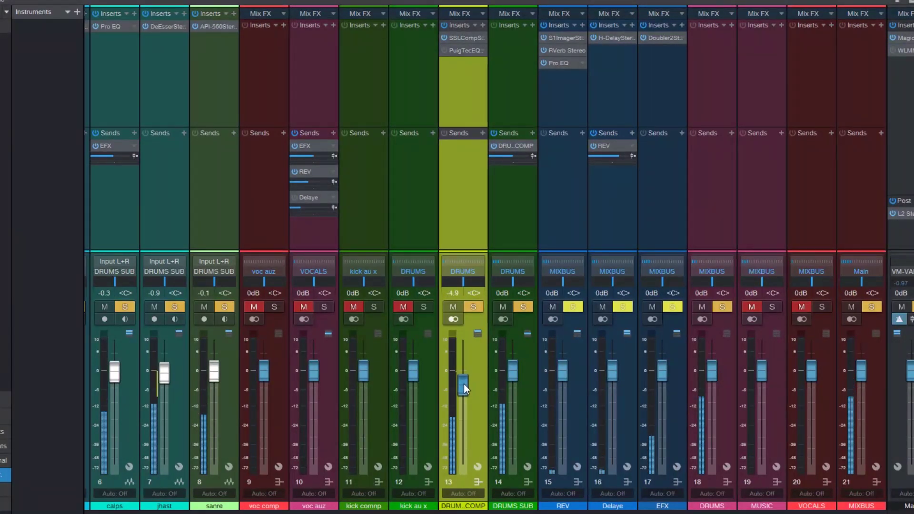
Compare the drums with and without the DRUMSs COMP bus, and set its SSLComp ratio to 2.
click(453, 306)
click(456, 305)
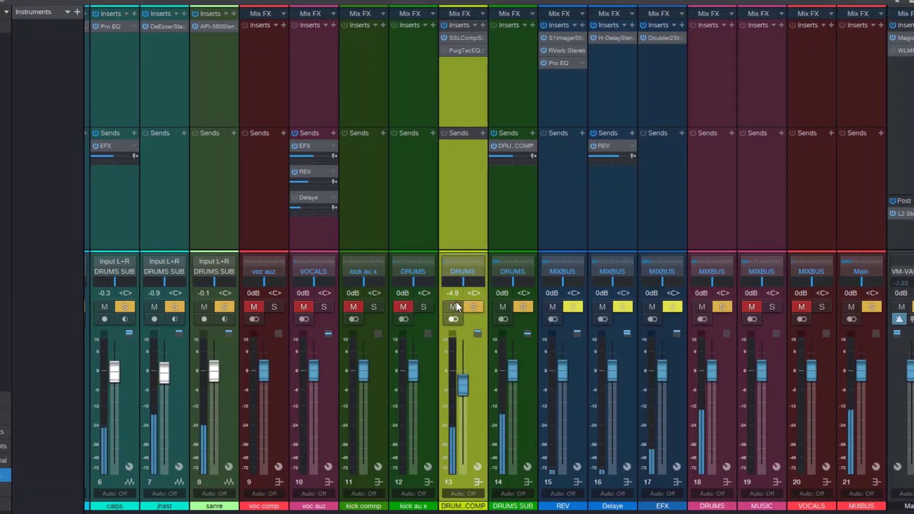
click(463, 38)
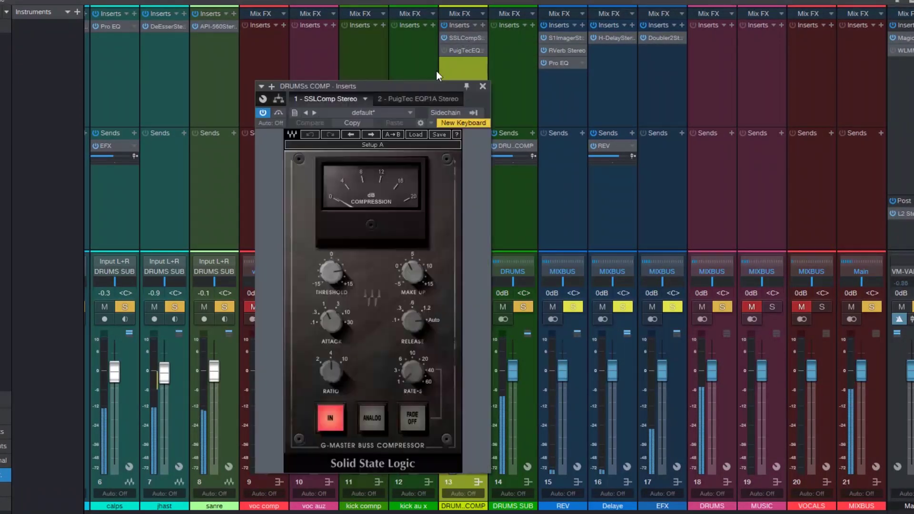
drag(332, 272, 331, 277)
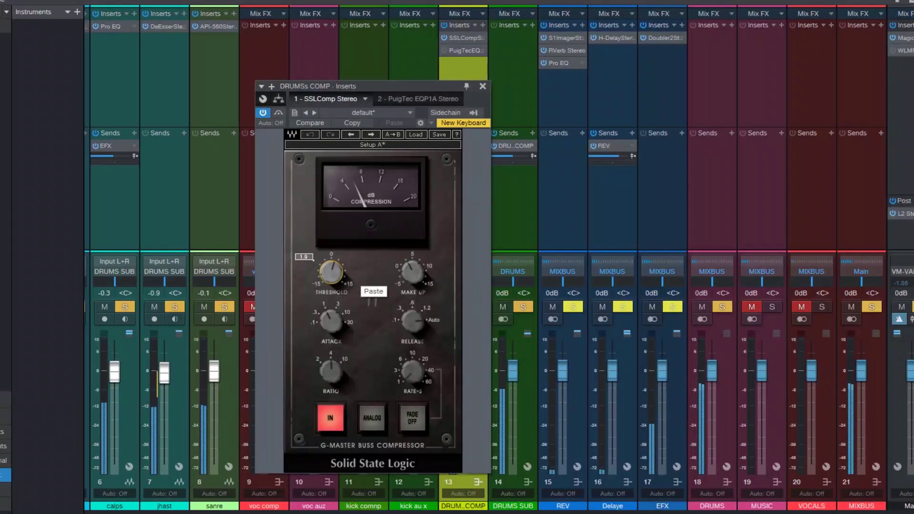
click(328, 369)
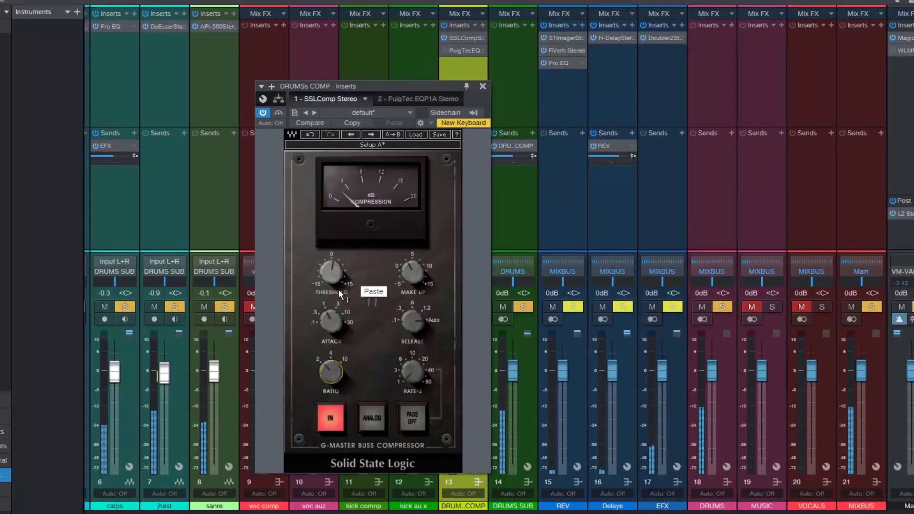
Lower the SSLComp threshold on DRUMSs COMP to -7.4, turn on analog mode and close the plug-in.
drag(335, 279, 372, 296)
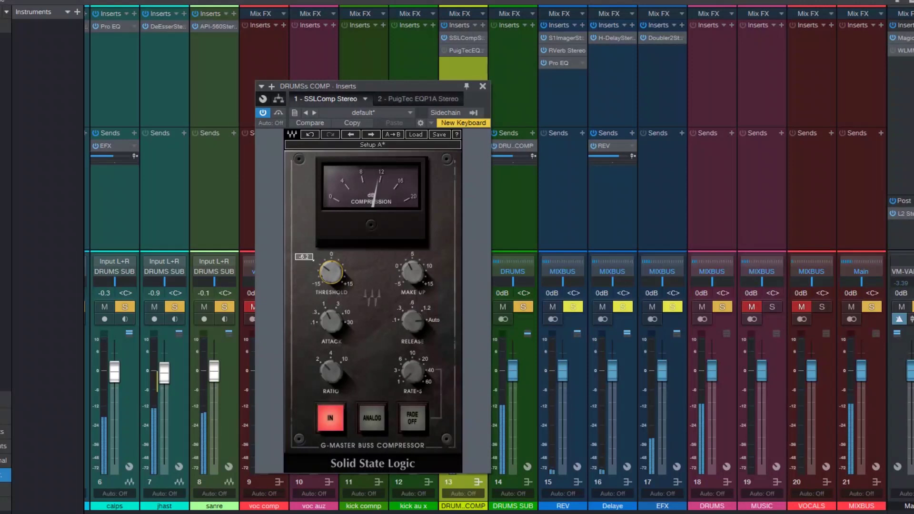
drag(331, 273, 331, 278)
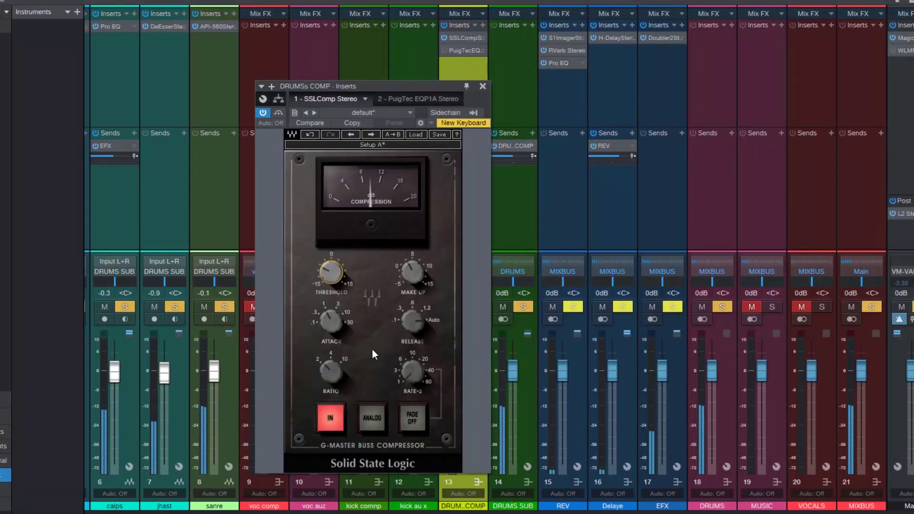
click(373, 419)
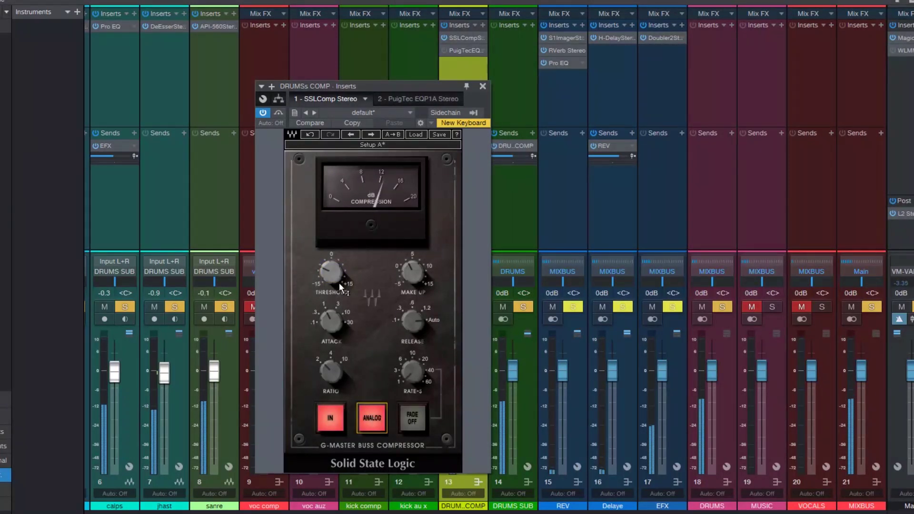
drag(335, 265, 335, 268)
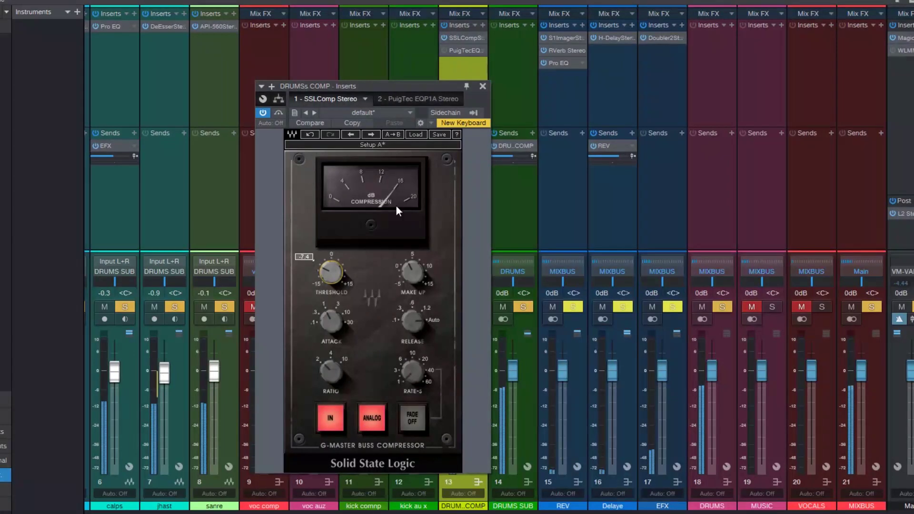
click(483, 84)
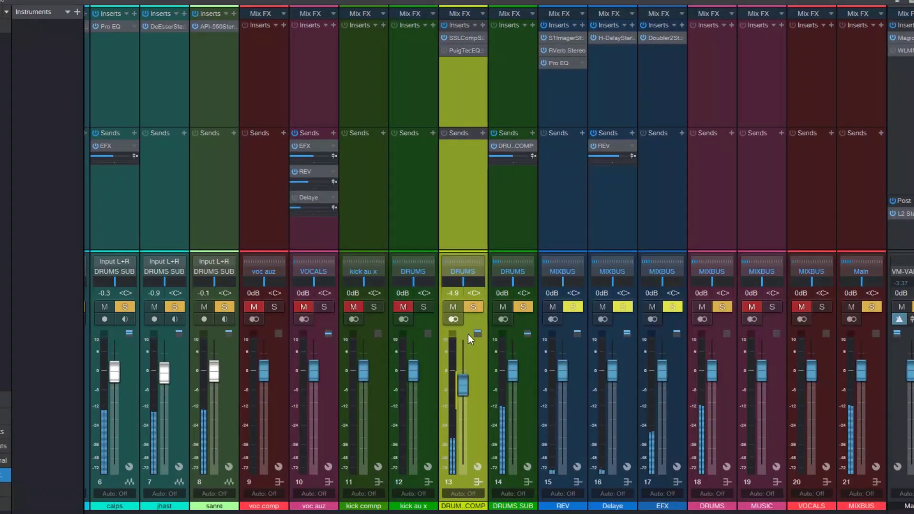
Open the PuigTec EQP1A insert on DRUMSs COMP, reset the low and high boosts to 0 and activate the plug-in.
click(460, 51)
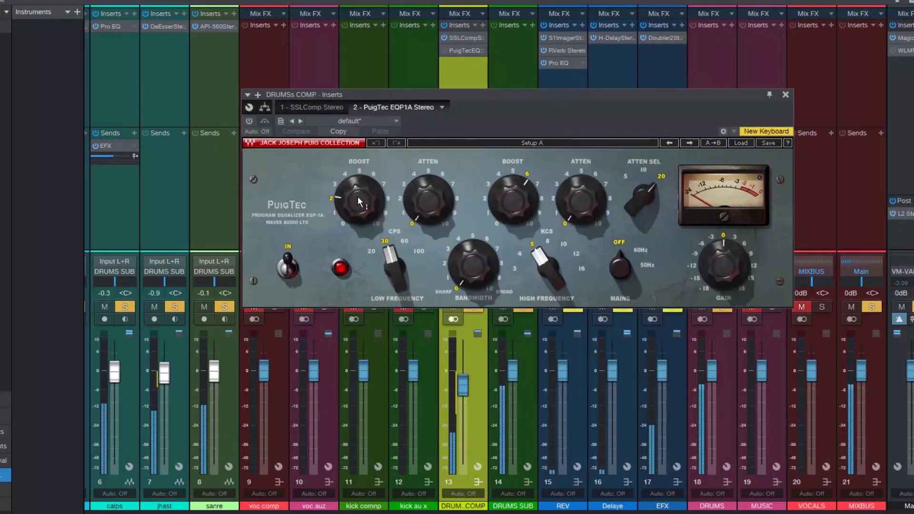
alt+click(357, 196)
alt+click(517, 183)
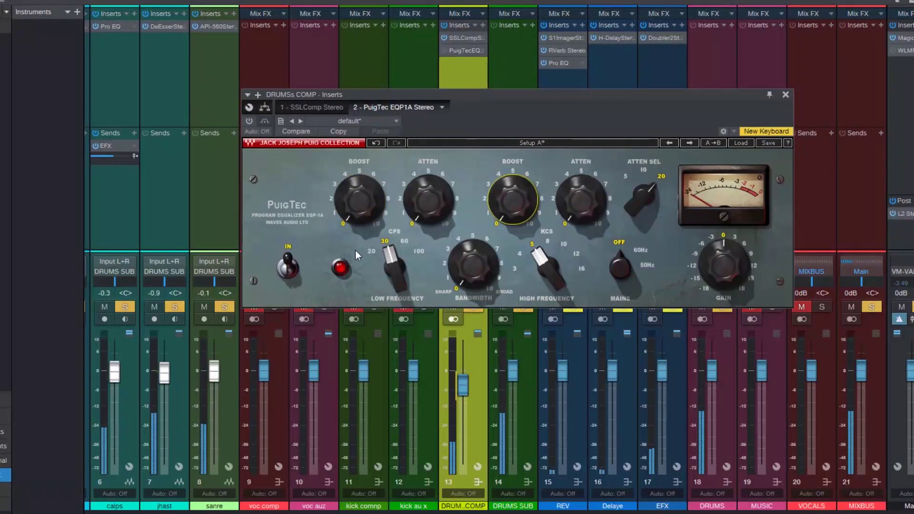
alt+click(394, 266)
click(394, 267)
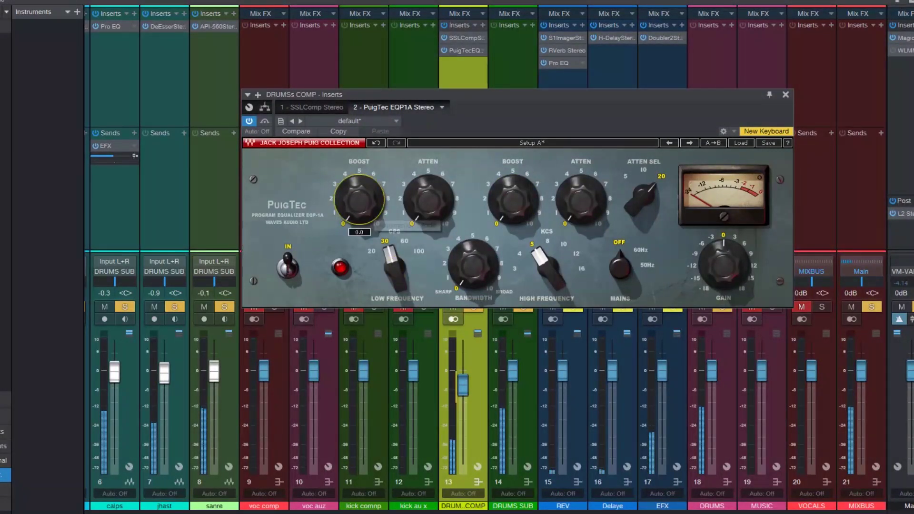
Raise the PuigTec low-frequency boost to 11.0 and compare the sound with the EQ switched in and out.
drag(364, 204, 364, 188)
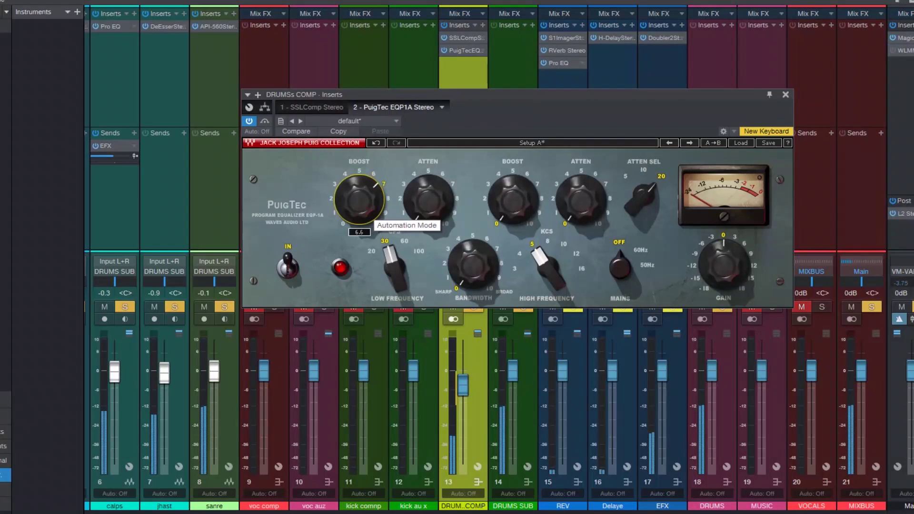
drag(364, 157, 365, 147)
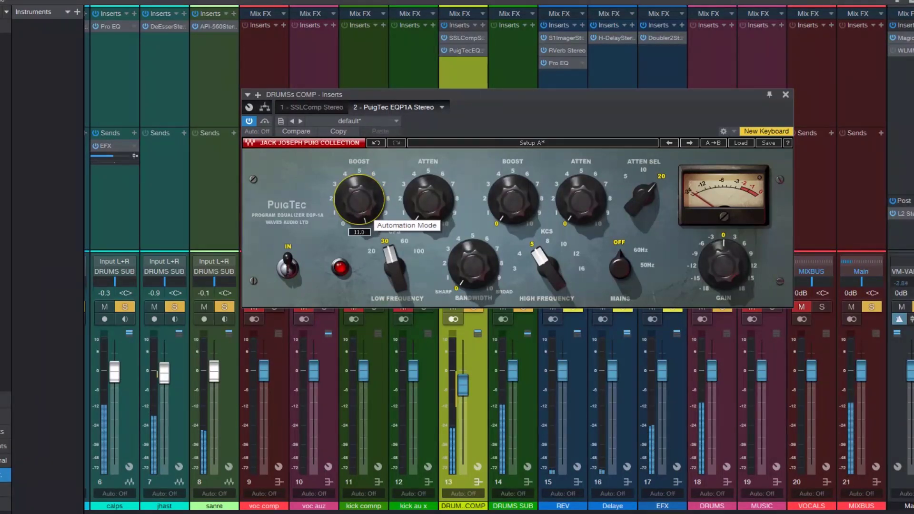
click(285, 265)
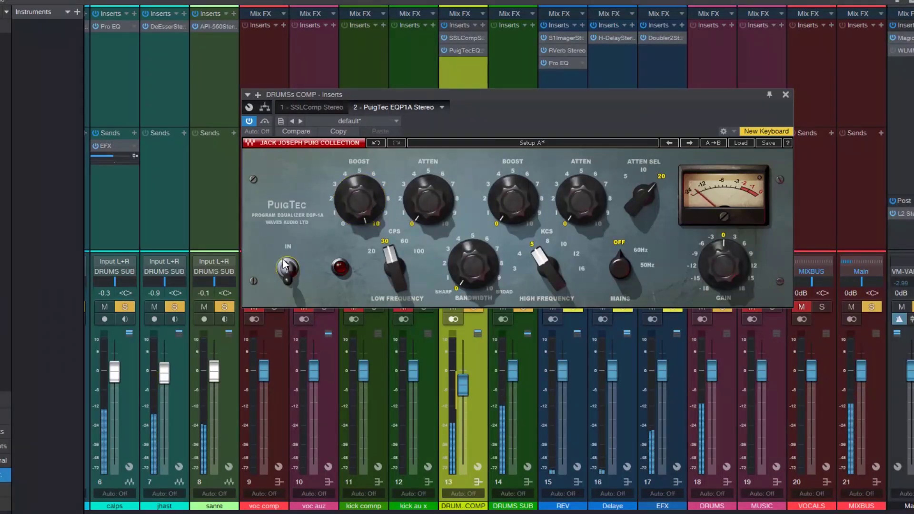
click(285, 264)
click(284, 265)
click(284, 264)
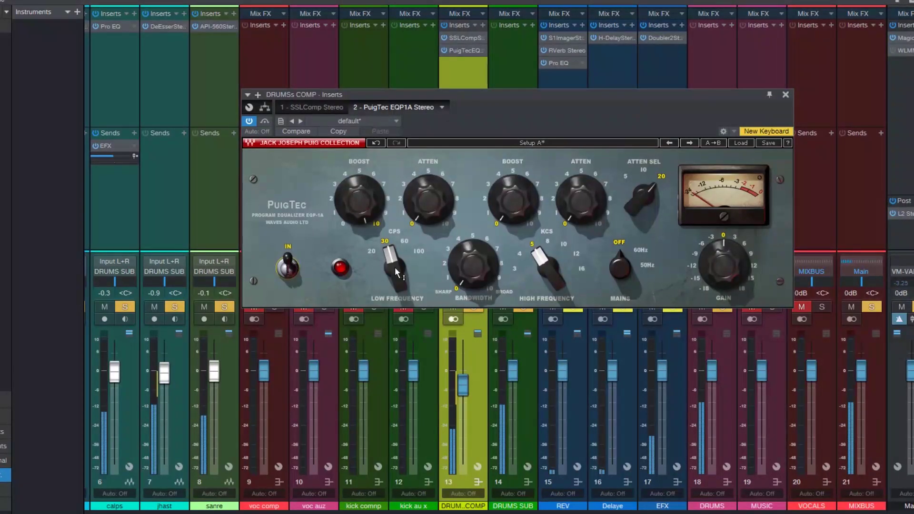
Try the PuigTec low-frequency settings, choose 60 Hz and raise the low attenuation to maximum.
mouse_move(395, 267)
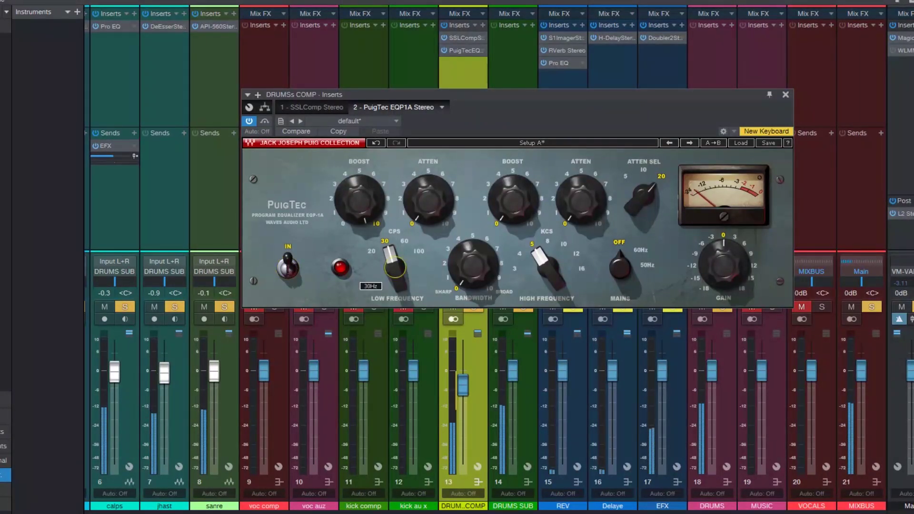
scroll(395, 267, up, 1)
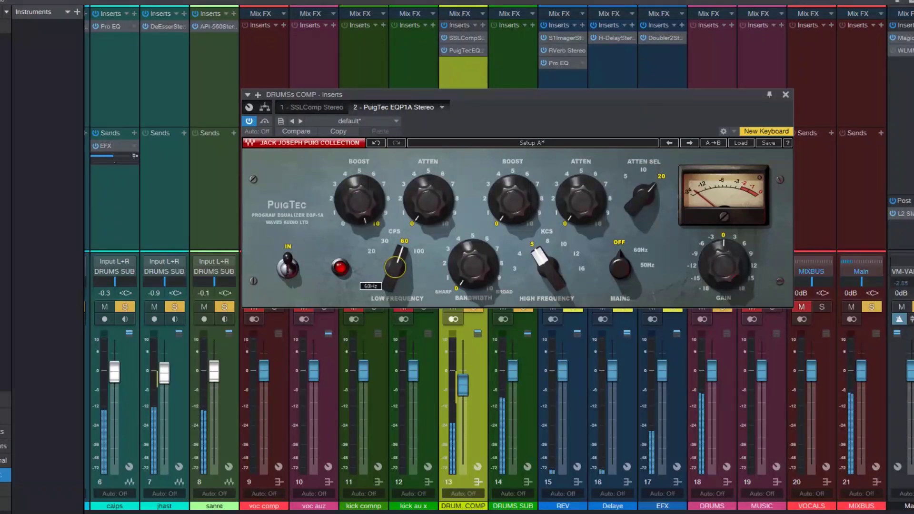
scroll(395, 268, up, 1)
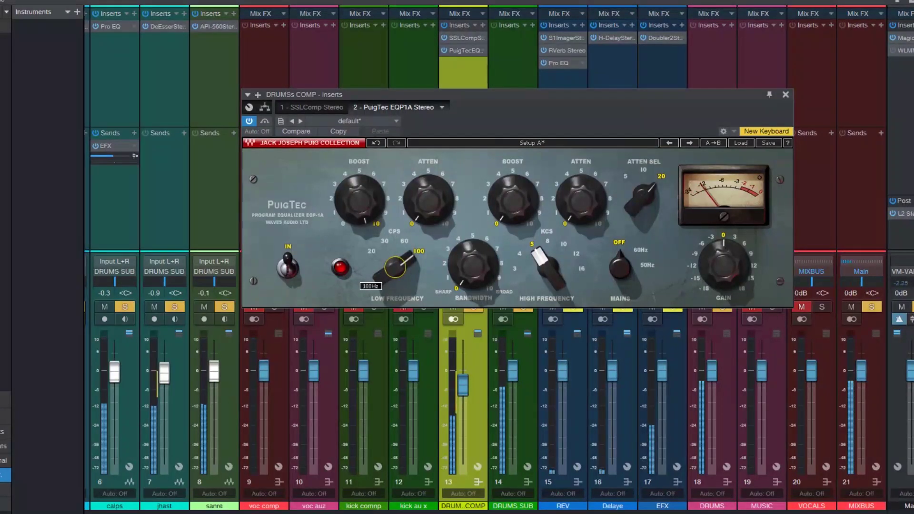
scroll(395, 268, down, 1)
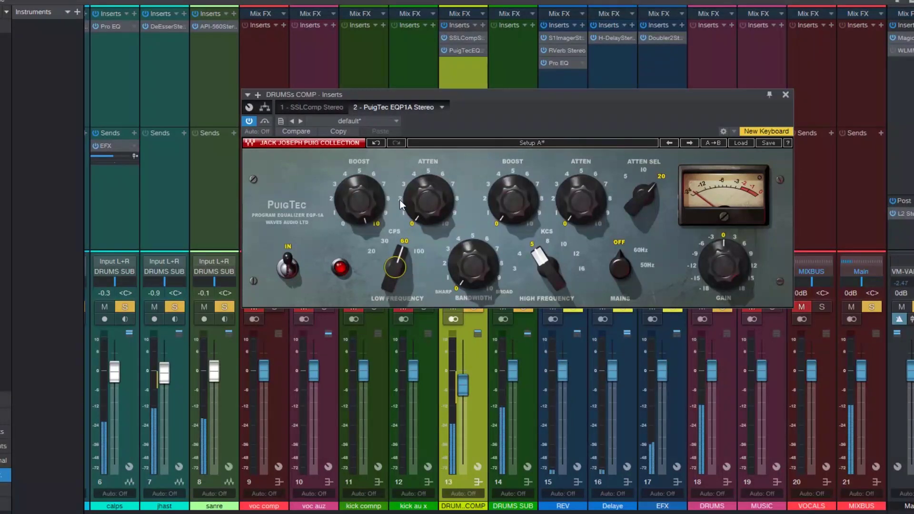
drag(433, 202, 428, 176)
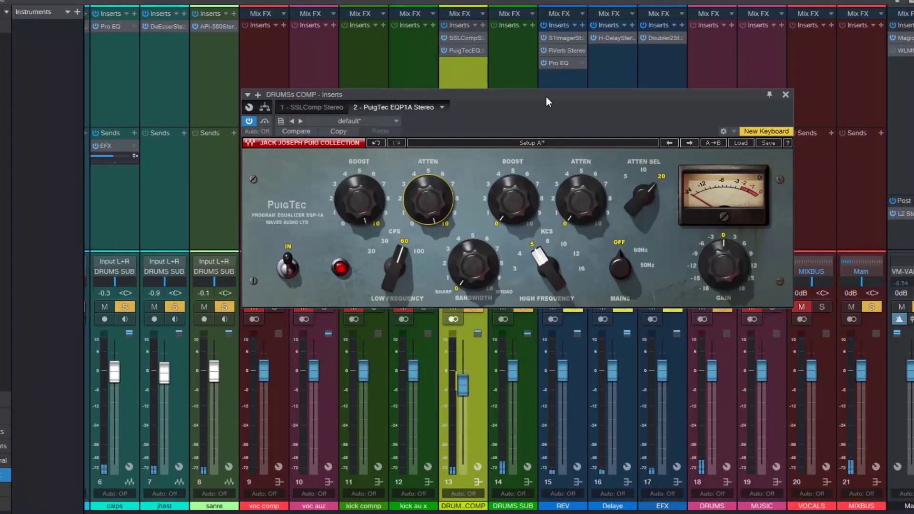
Insert a Pro EQ after the PuigTec EQP1A on the DRUMSs COMP bus.
double_click(559, 62)
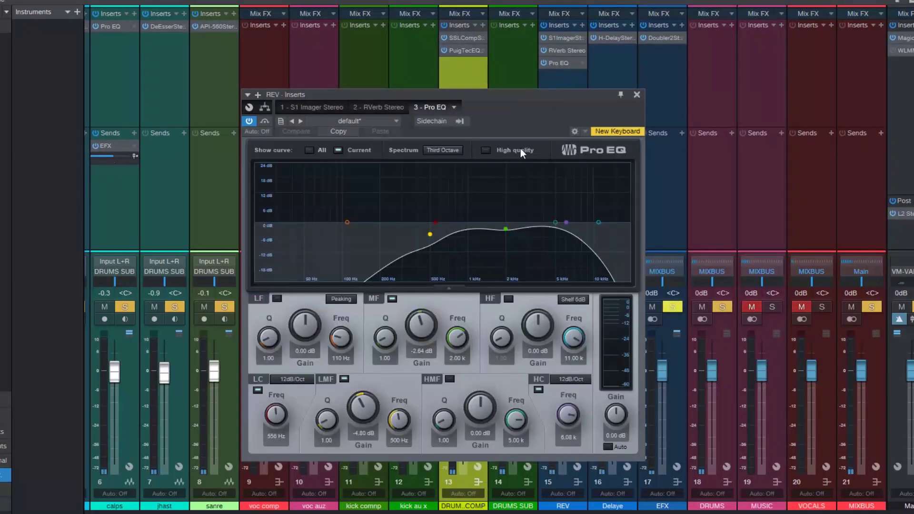
click(636, 95)
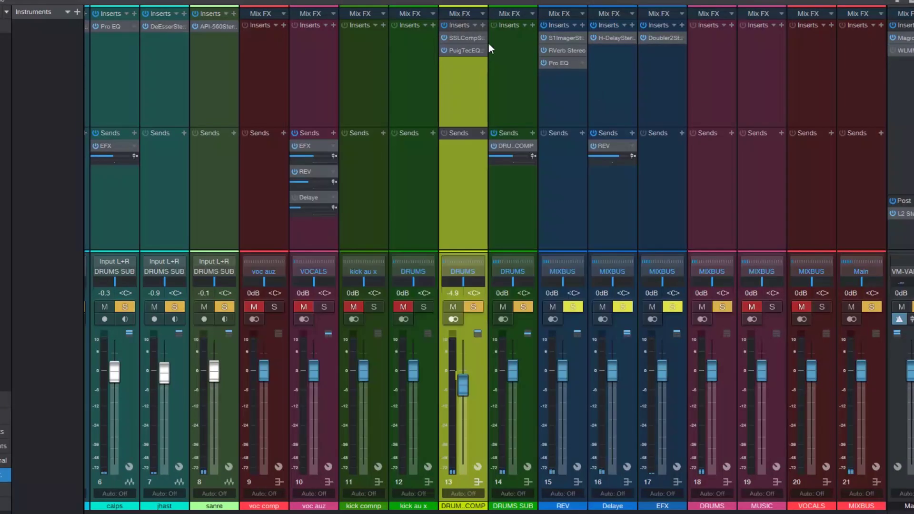
click(484, 25)
text(pro)
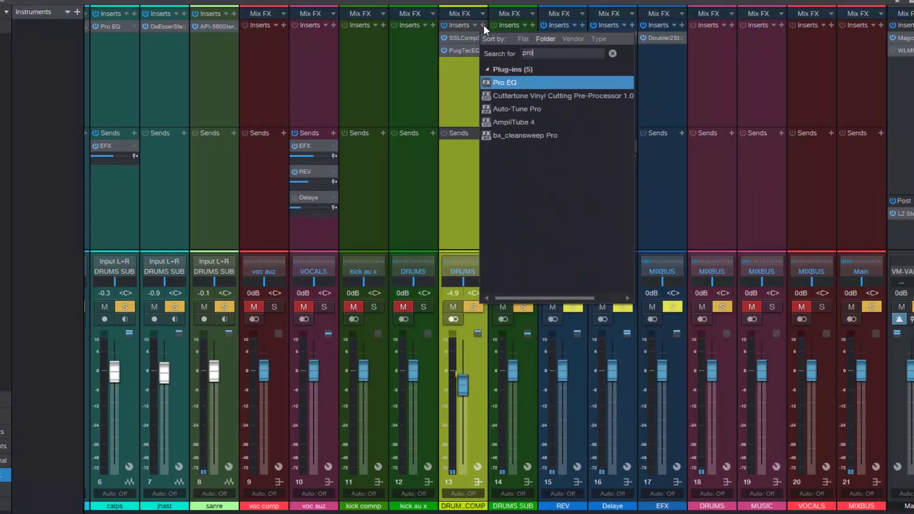
click(509, 82)
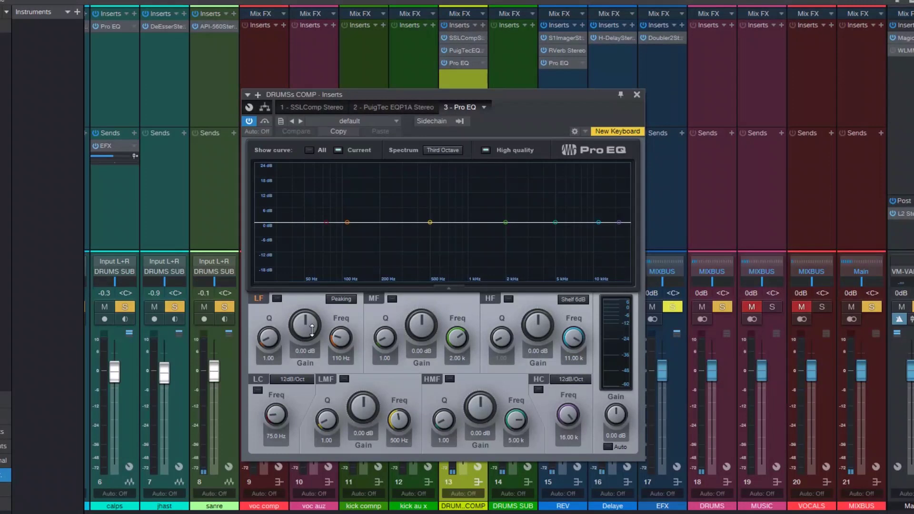
In Pro EQ, boost LF 7.92 dB at 110 Hz with Q 2.16, cut LMF 6.96 dB at 106 Hz with Q 4.75, and bypass it.
drag(314, 335, 303, 318)
drag(368, 408, 328, 410)
drag(400, 421, 366, 416)
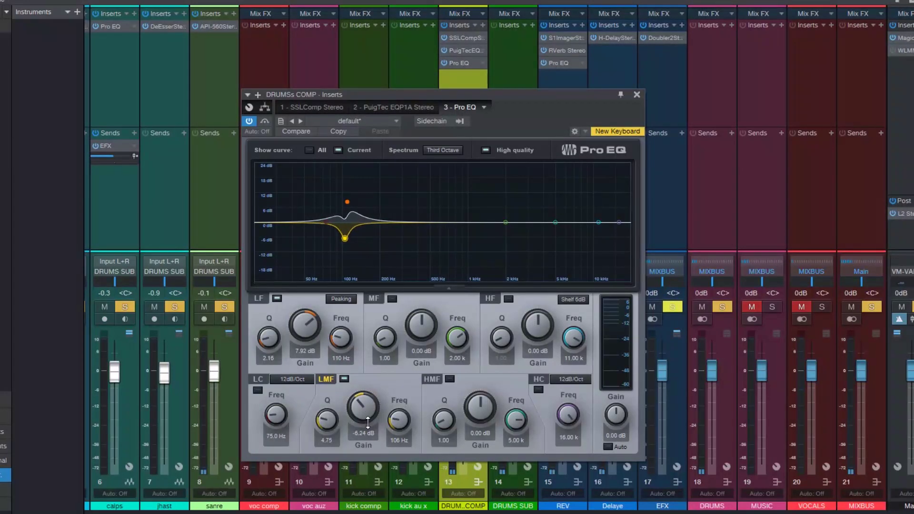
click(248, 120)
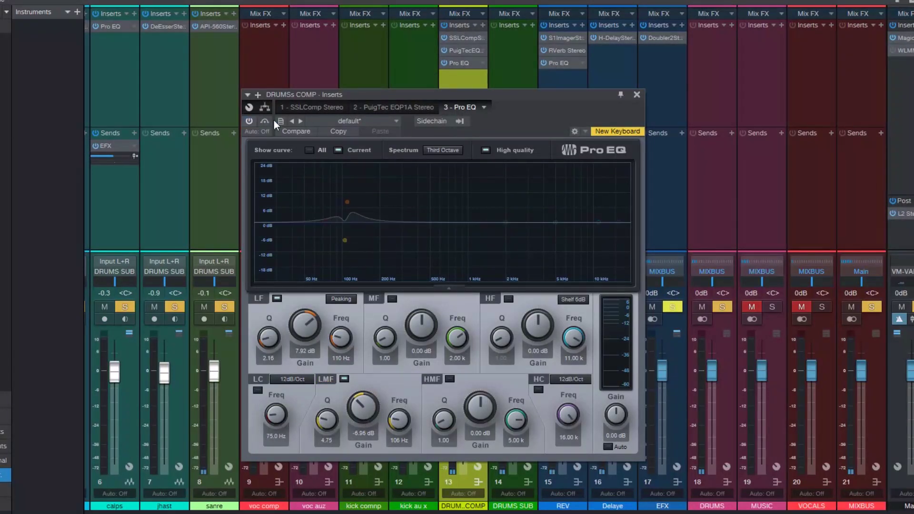
click(585, 79)
Reopen the PuigTec EQP1A on DRUMSs COMP to review its low boost and attenuation during playback, and close it.
click(466, 49)
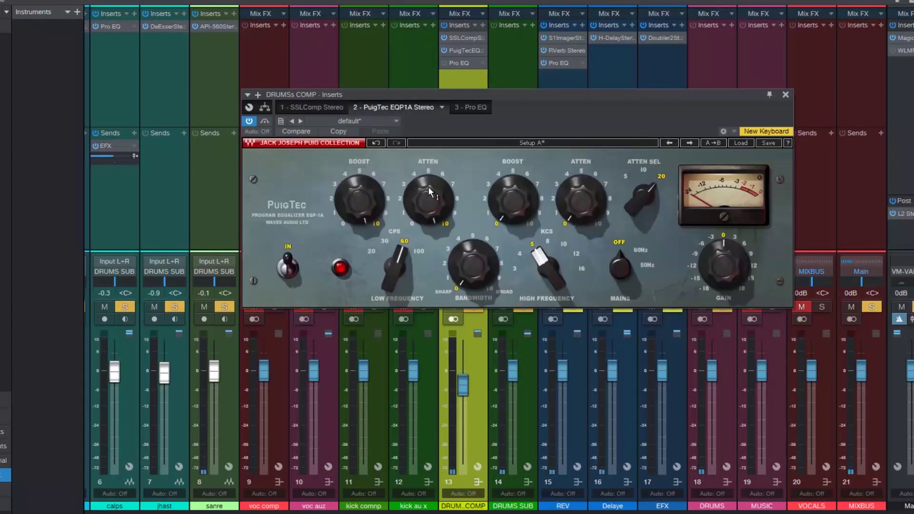
click(358, 208)
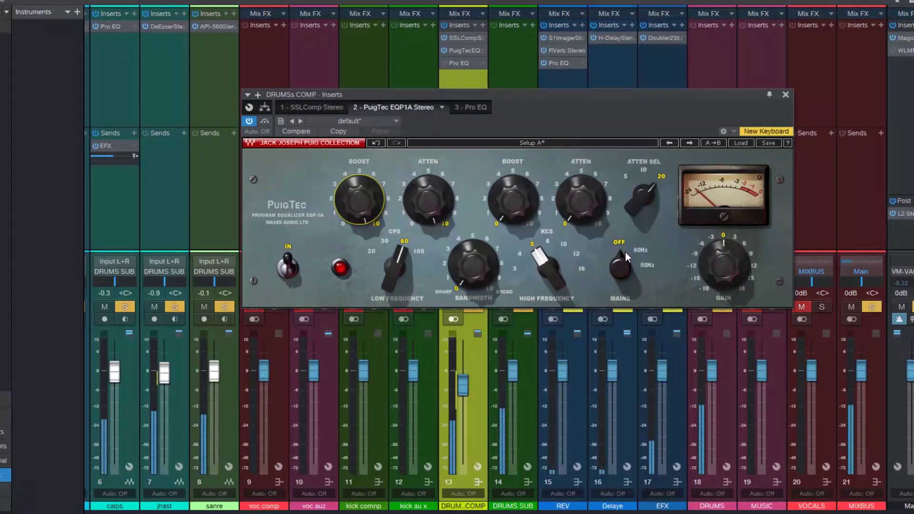
click(785, 94)
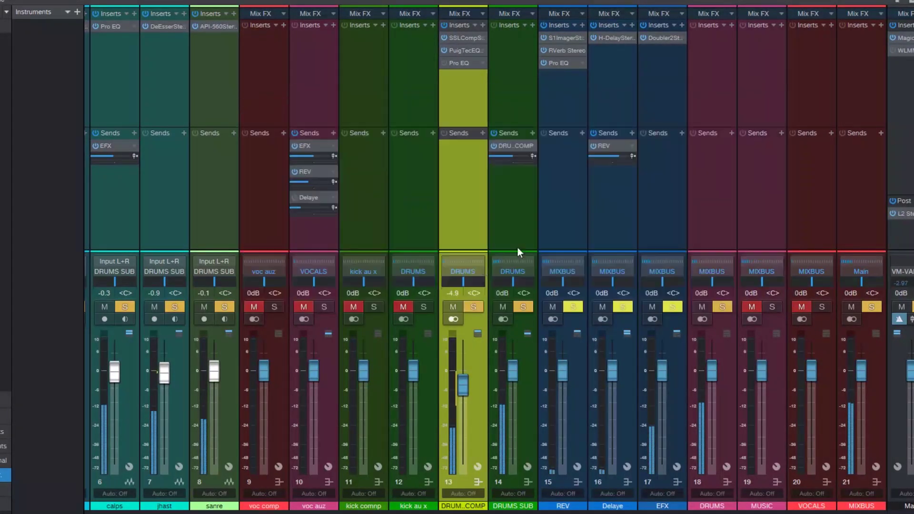
Mute and unmute the DRUMSs COMP bus to hear what the parallel compression adds to the drums.
click(457, 305)
click(453, 306)
click(473, 306)
Insert SSLChannel Stereo on the main DRUMS bus.
click(724, 443)
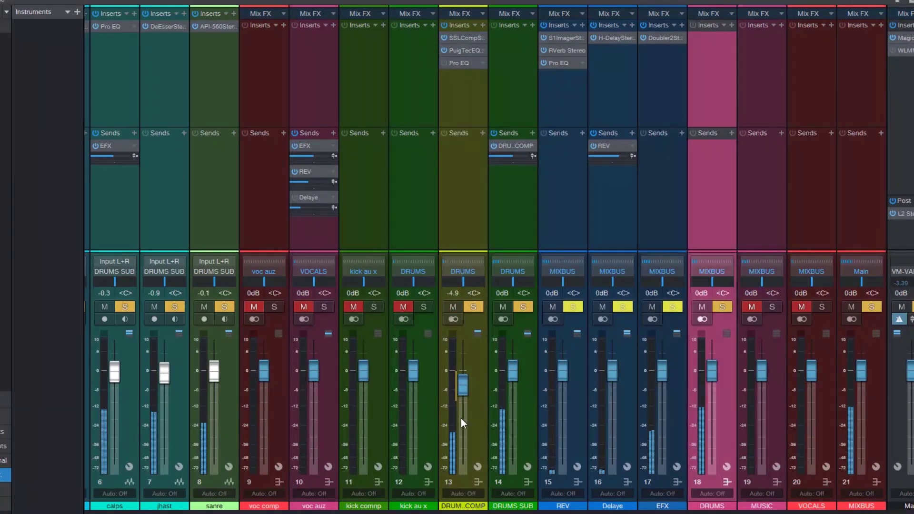
click(522, 420)
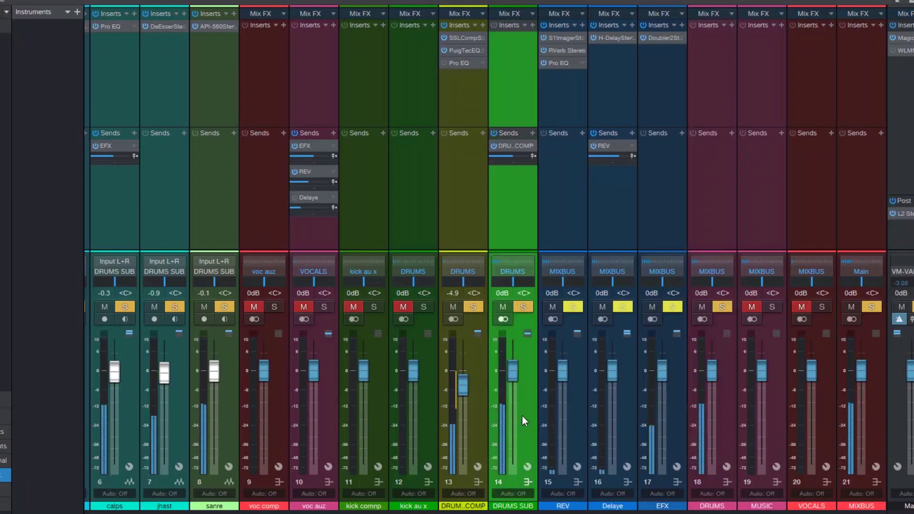
click(727, 417)
click(732, 24)
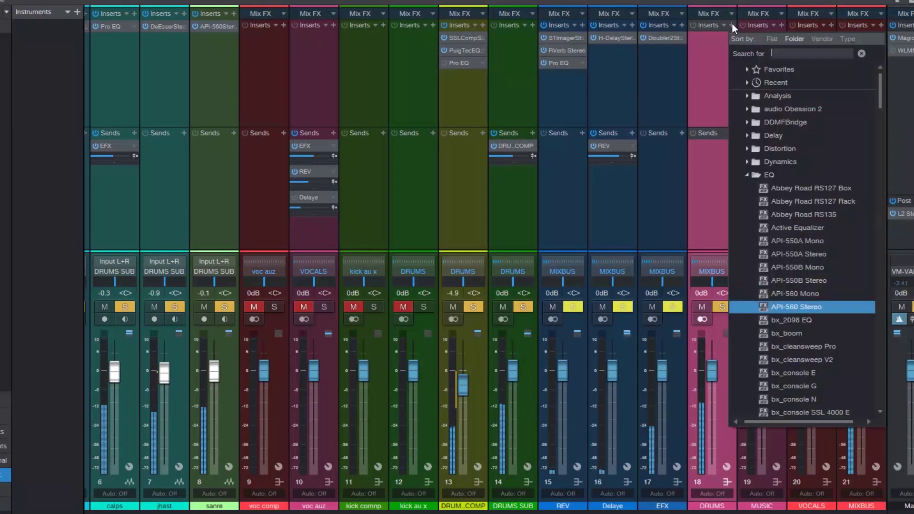
text(ssl)
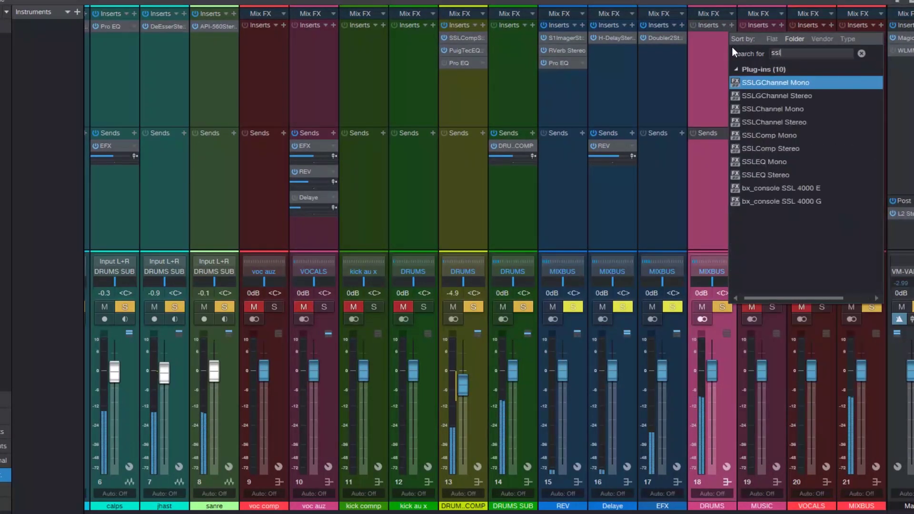
click(815, 122)
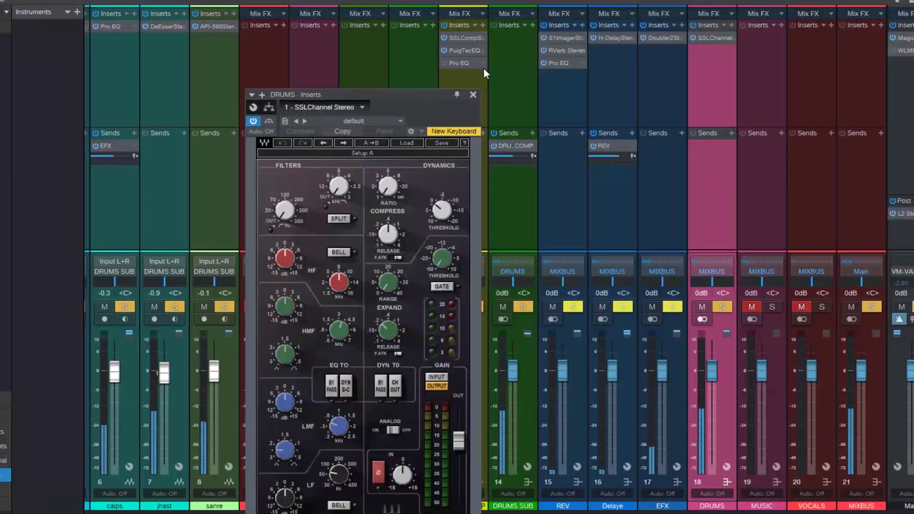
On the DRUMS bus SSLChannel, engage the high-pass filter, cut HMF about 1.9 dB, toggle Analog, and adjust the LF frequency.
drag(380, 157, 381, 148)
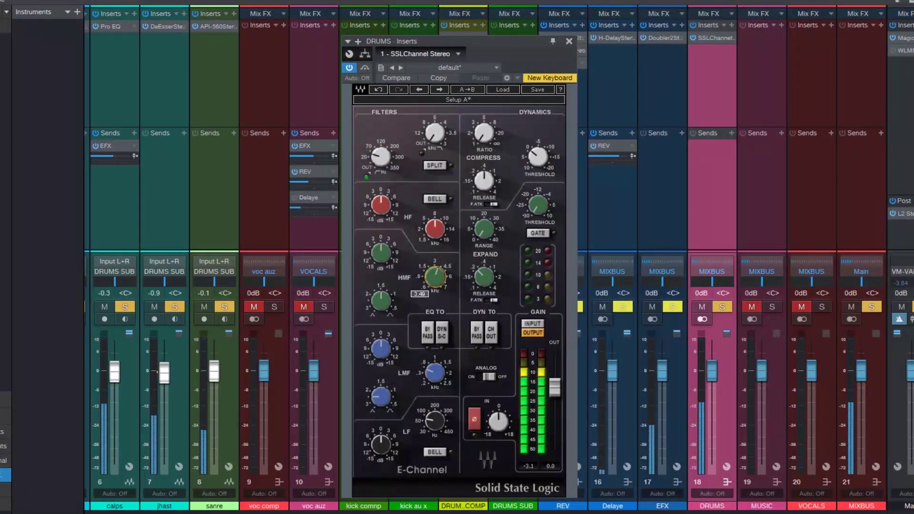
drag(390, 252, 390, 257)
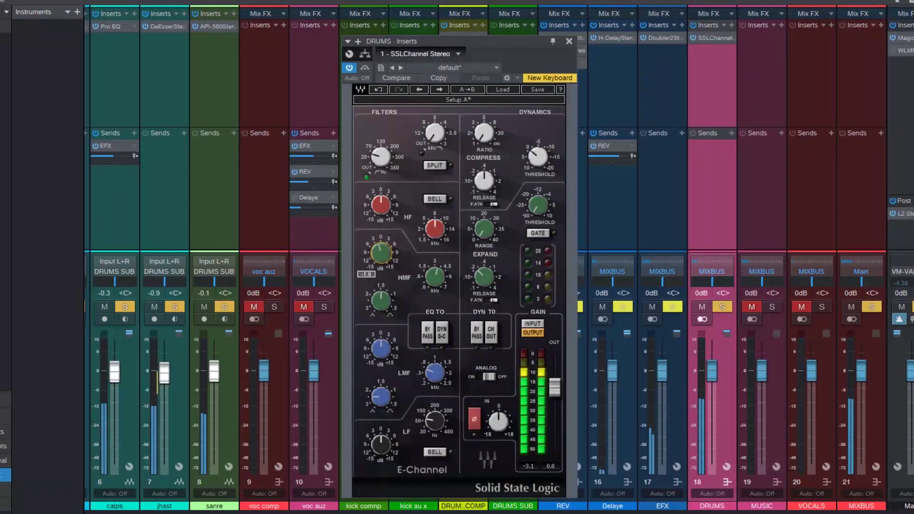
click(489, 376)
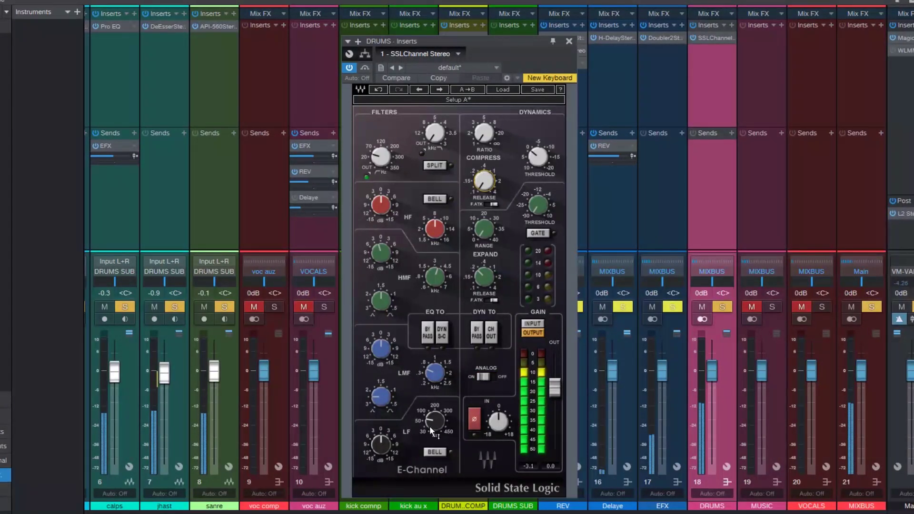
drag(429, 426, 490, 349)
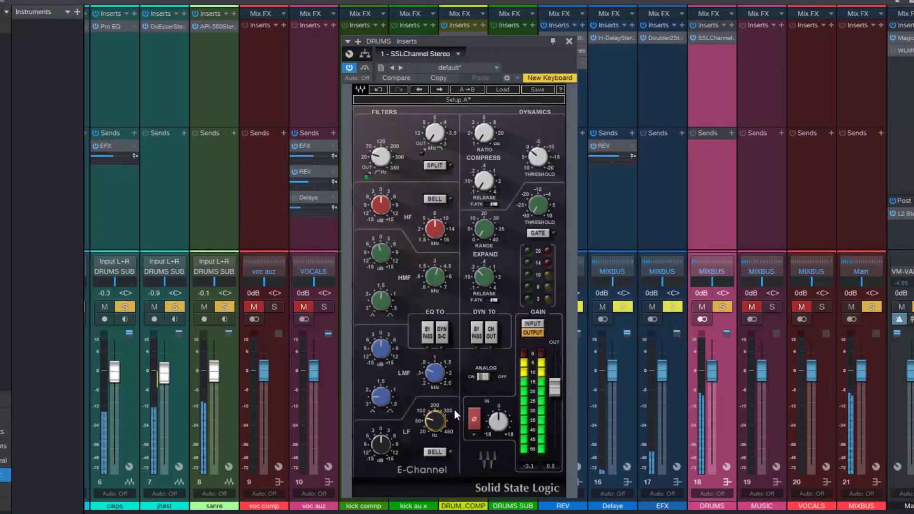
Mute the calps and sanre tracks in the arrangement so playback contains only kick and jhast.
key(F3)
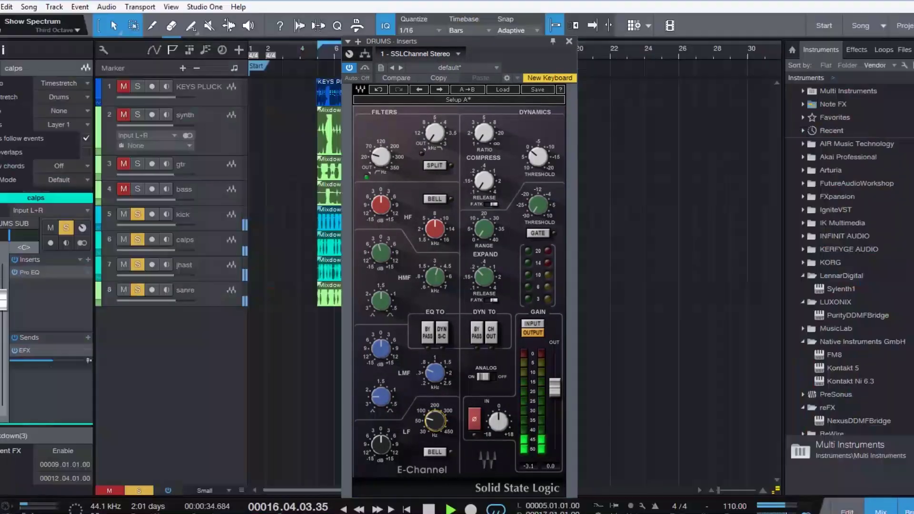
key(space)
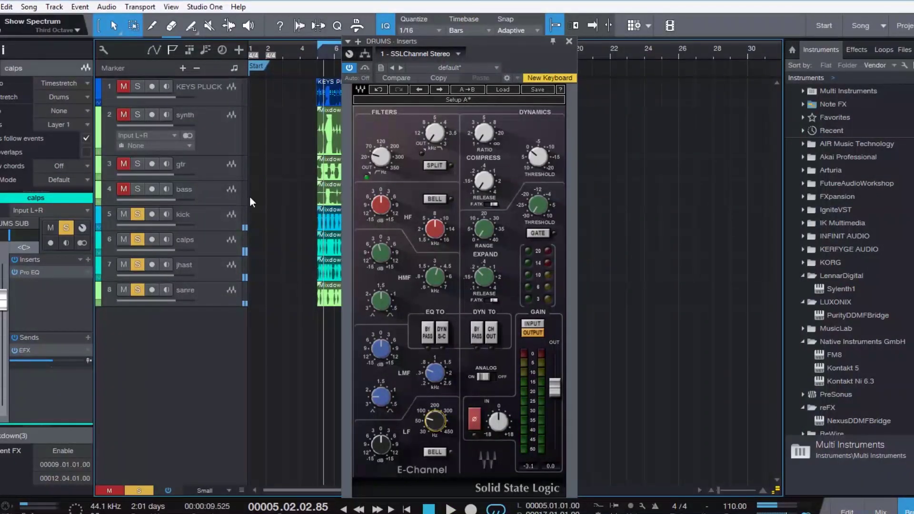
click(137, 238)
click(121, 239)
key(space)
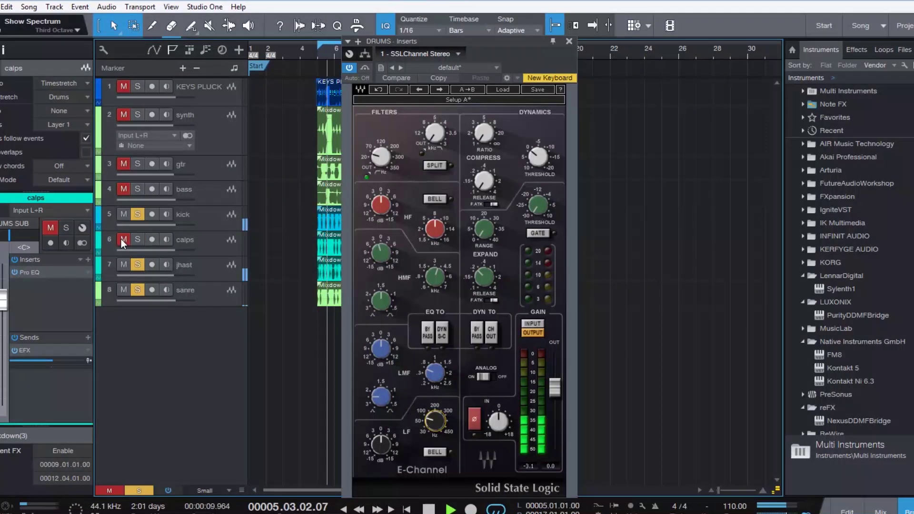
click(123, 289)
click(137, 289)
Lower the 63 Hz band to 0.6 dB in the kick track's API-560 equalizer, and close it.
click(219, 216)
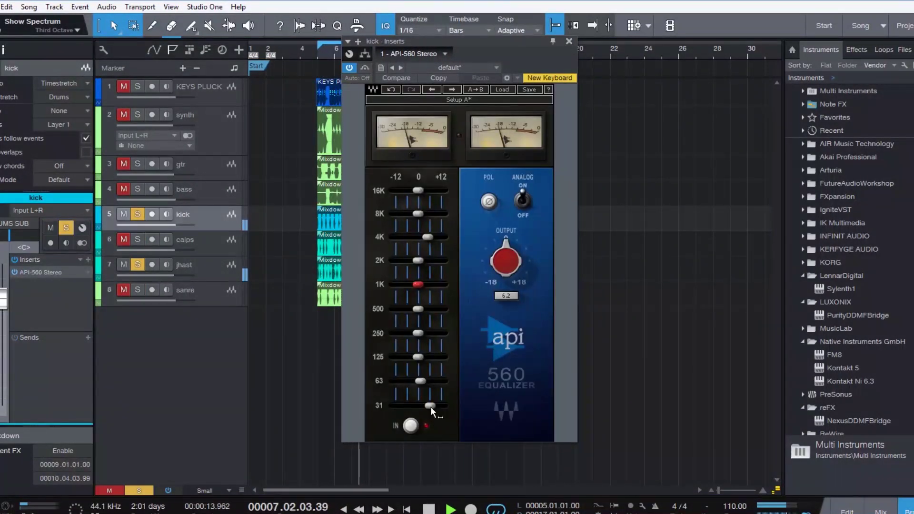
mouse_move(430, 407)
mouse_move(421, 381)
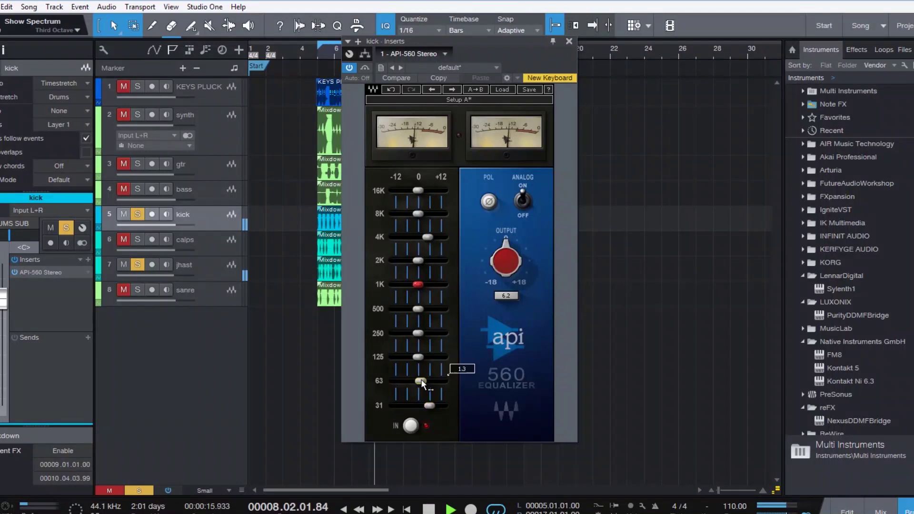
drag(422, 381, 419, 381)
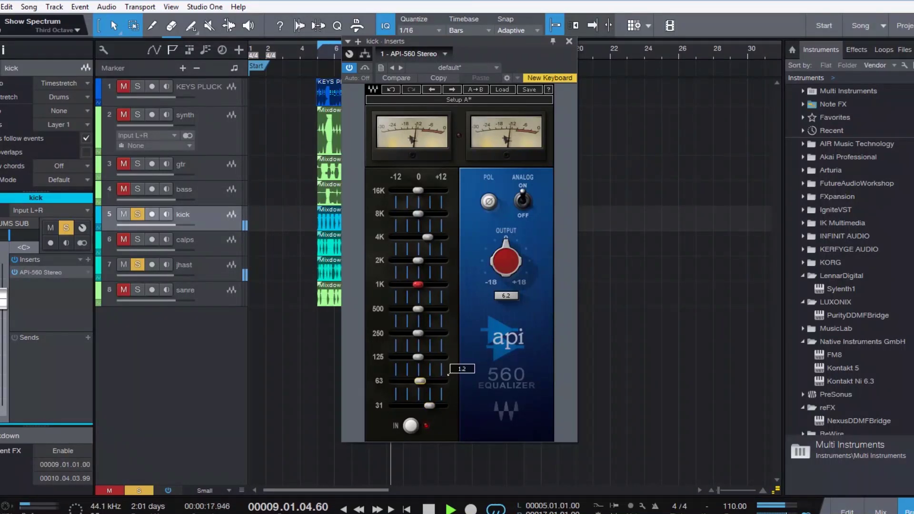
scroll(448, 374, down, 4)
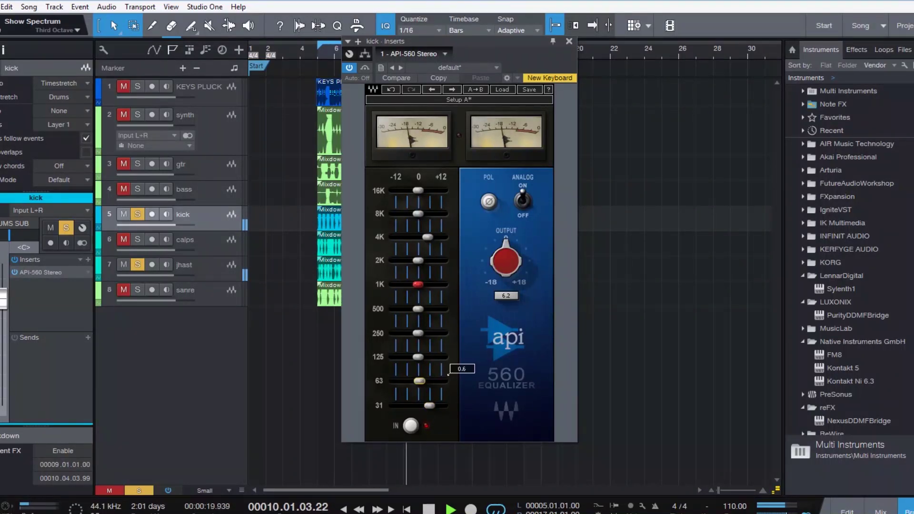
click(569, 41)
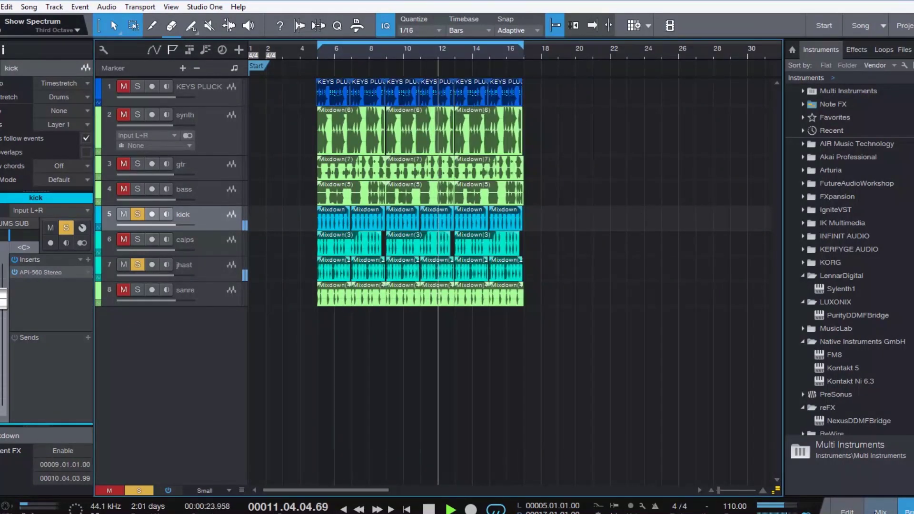
In the DRUMS bus SSLChannel, switch the LF band to bell, boost it about 2 dB, and close the plug-in.
key(F3)
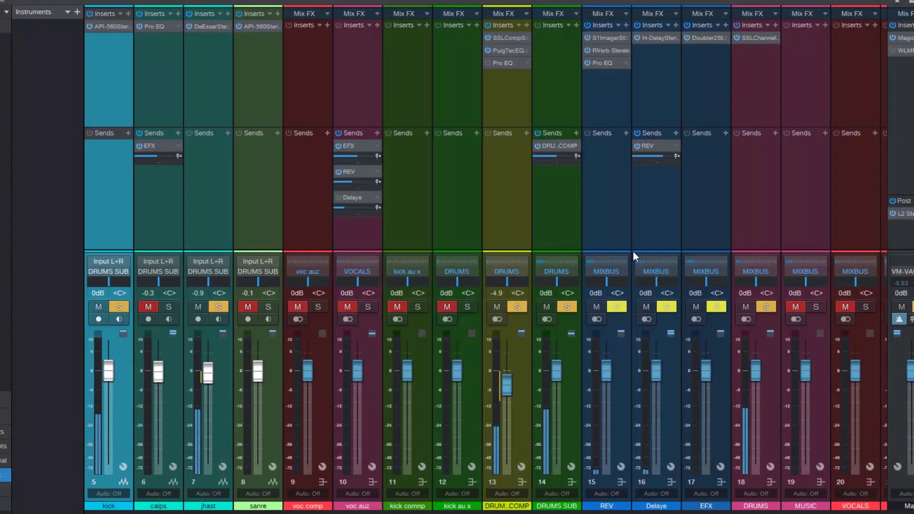
click(758, 421)
click(749, 38)
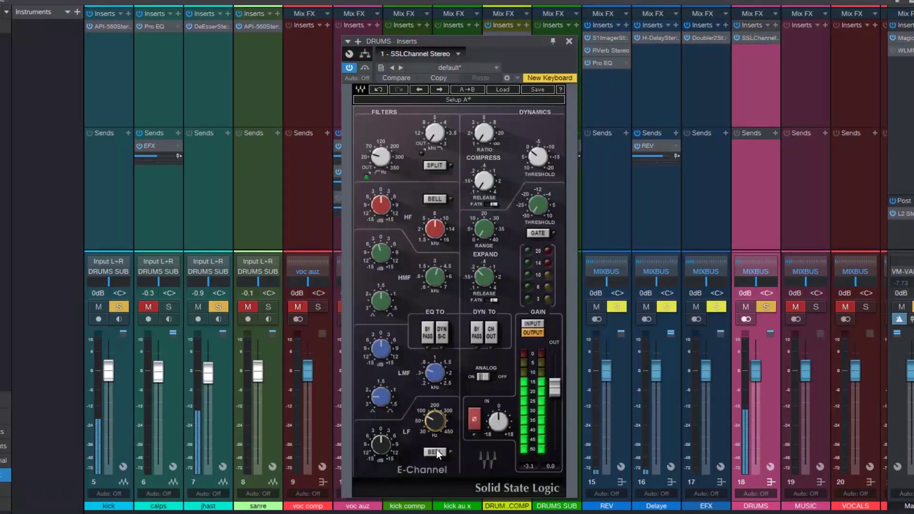
click(435, 449)
drag(379, 448, 379, 443)
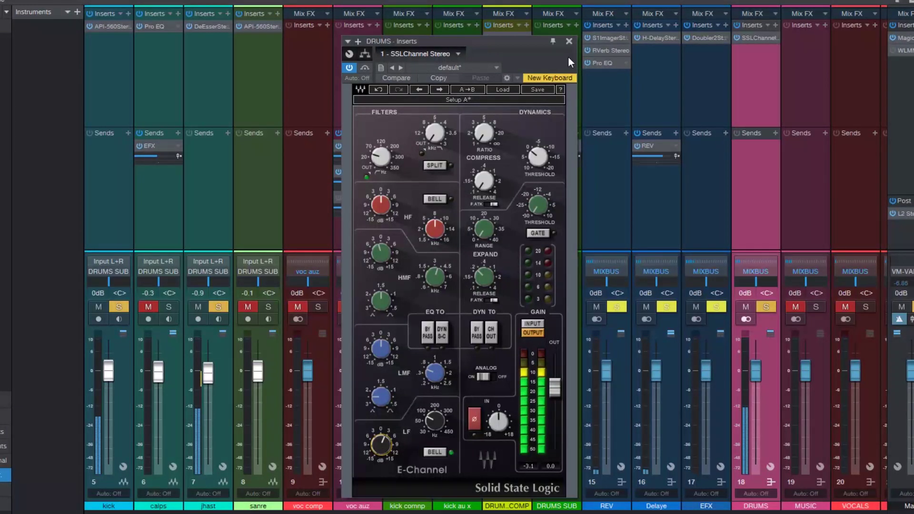
click(568, 41)
Unmute and solo the sanre, calps and bass tracks, and select bass to hear it with the drums.
key(F3)
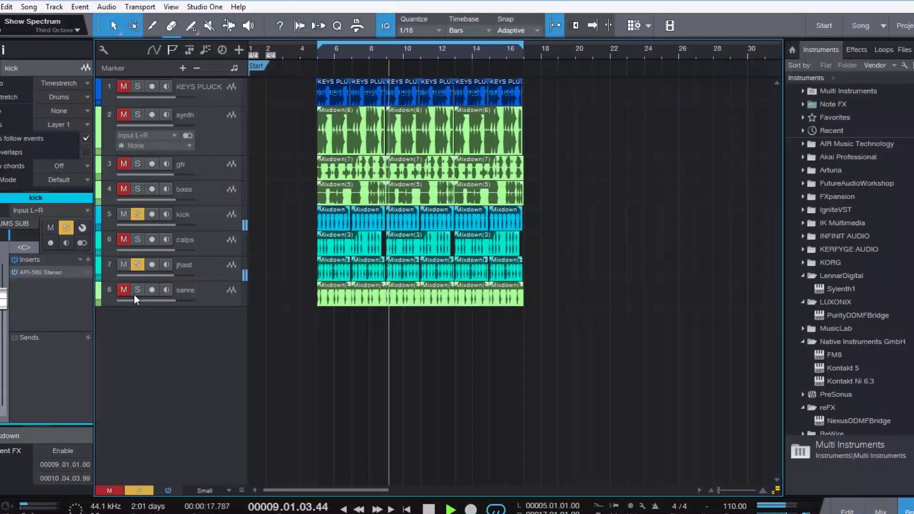
click(135, 292)
click(126, 291)
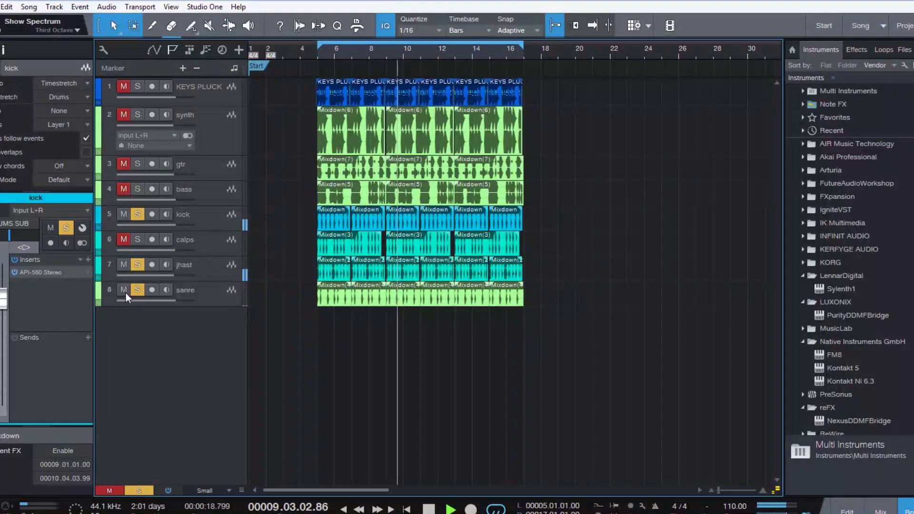
click(124, 238)
click(123, 188)
click(138, 188)
click(137, 239)
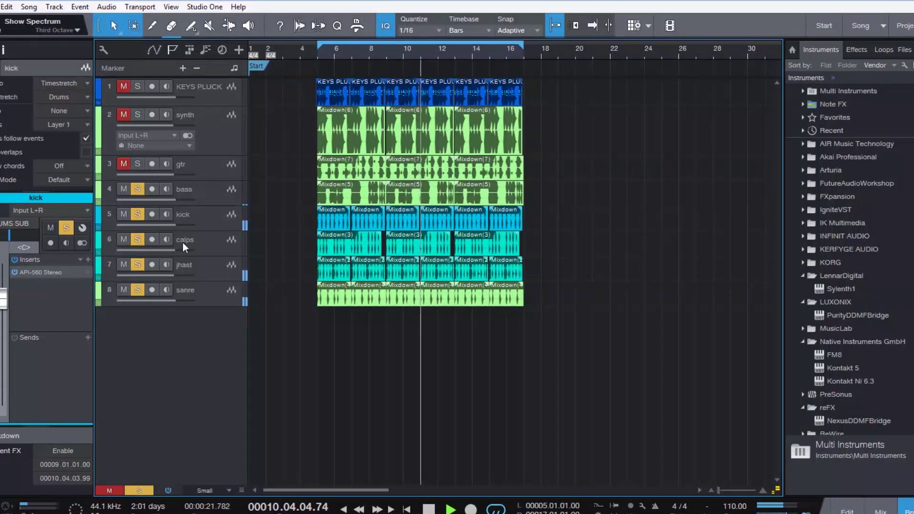
click(208, 193)
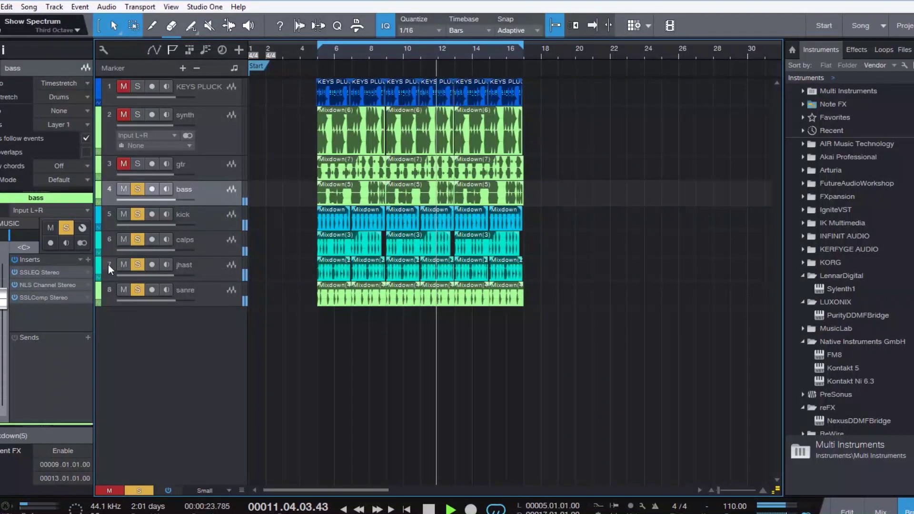
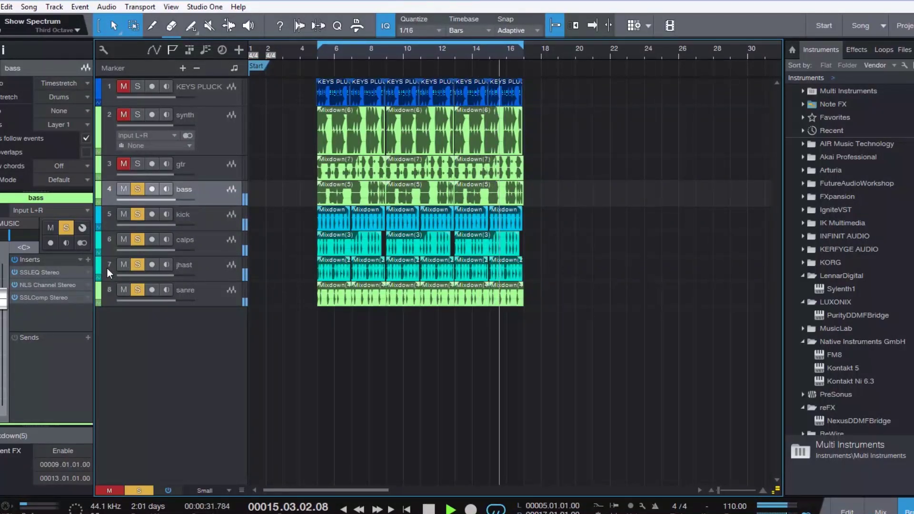
Unmute and solo the KEYS PLUCK track, and select it to bring the keys into the mix.
click(124, 87)
click(138, 86)
click(233, 94)
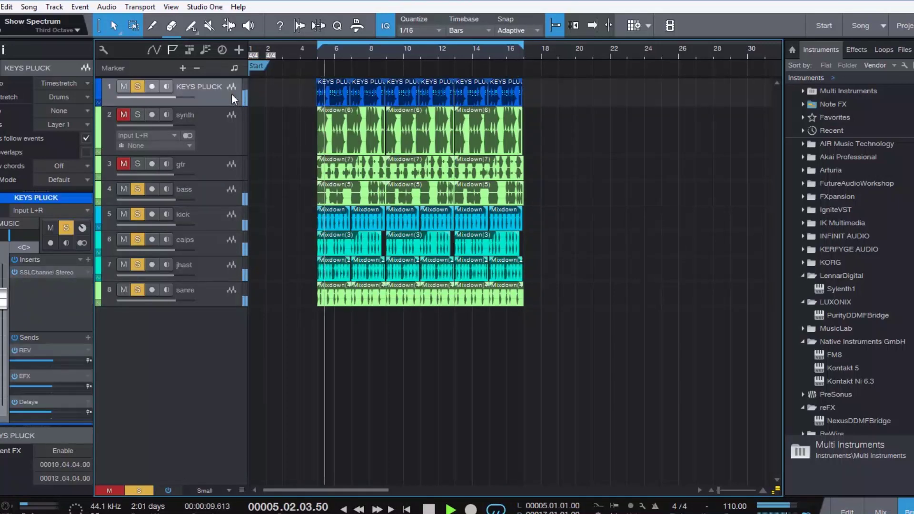
mouse_move(434, 508)
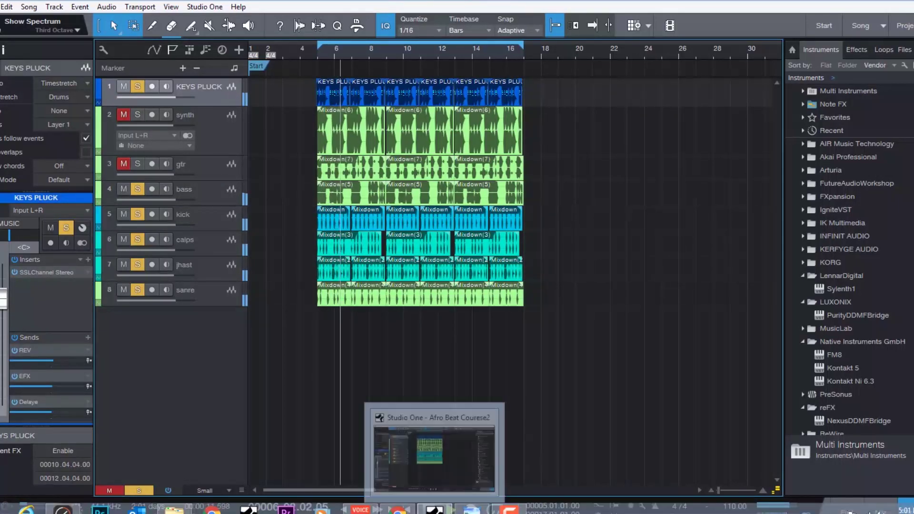
mouse_move(509, 508)
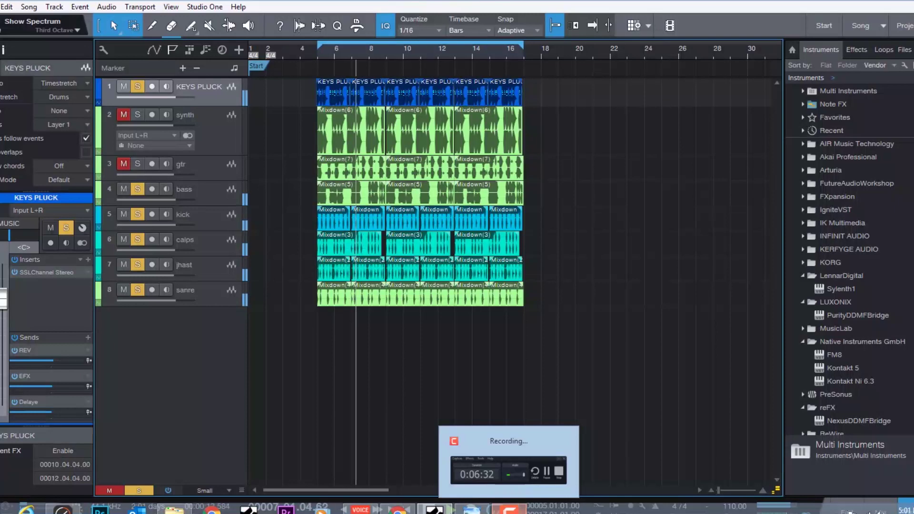
click(509, 469)
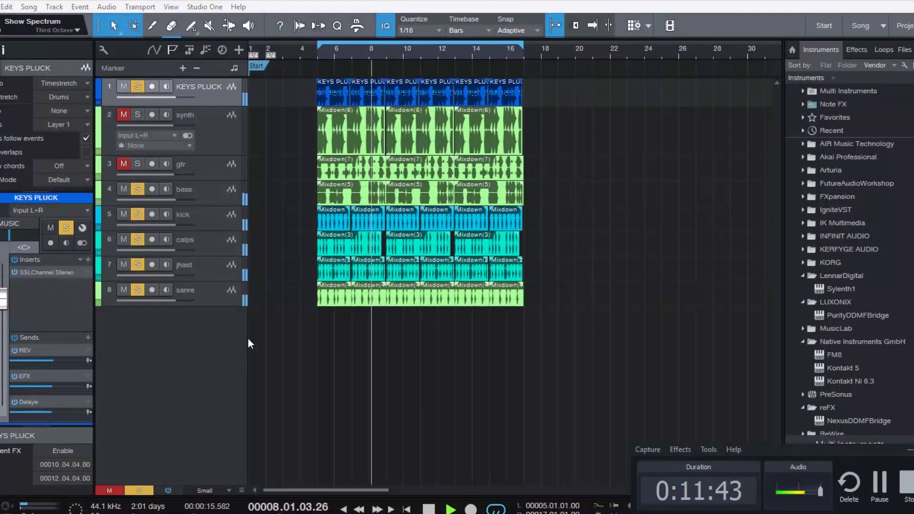
click(229, 323)
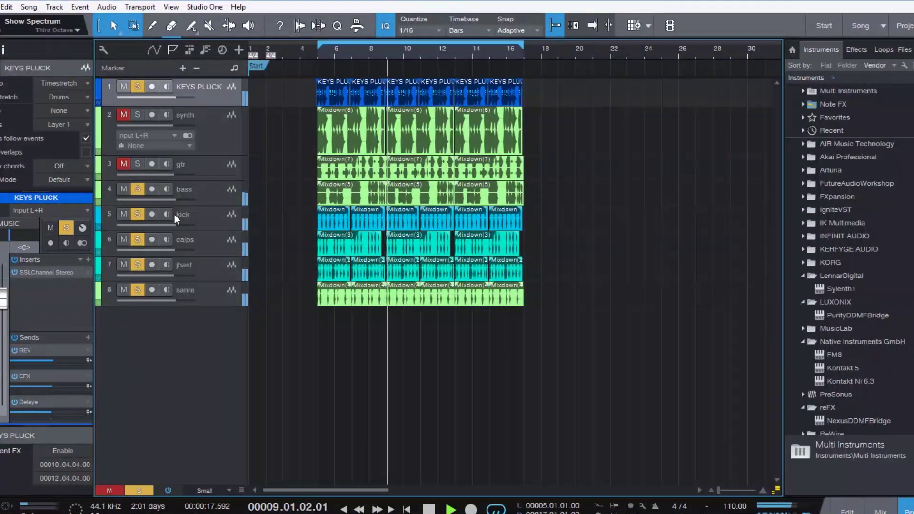
Restart playback and mute and unmute the DRUMSs COMP bus to compare the parallel compression with bass and keys playing.
key(space)
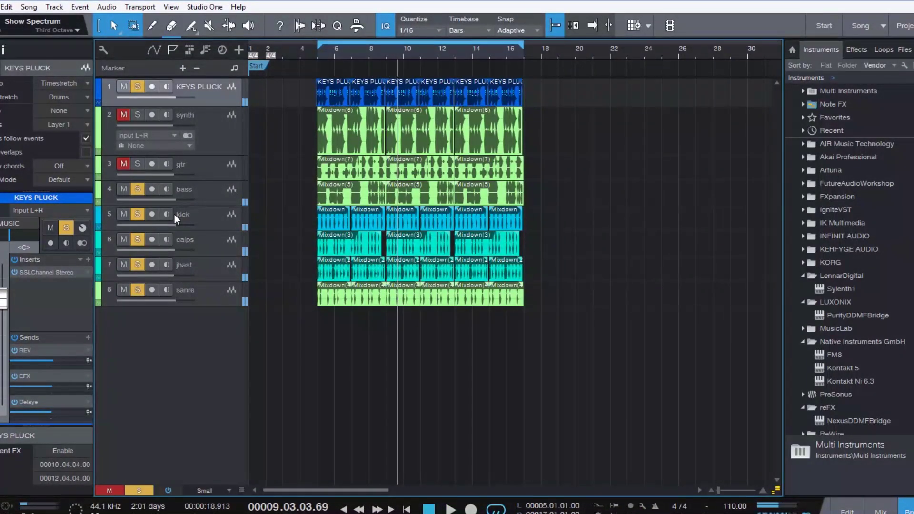
key(space)
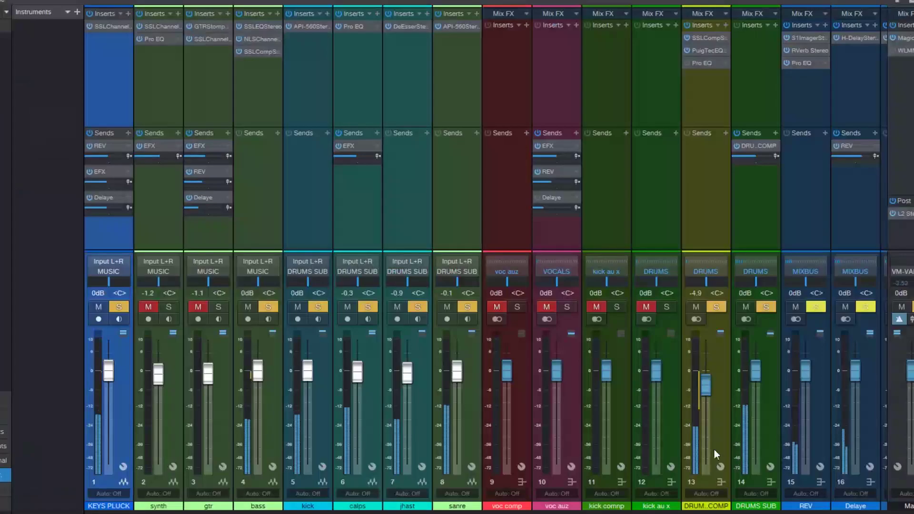
click(880, 511)
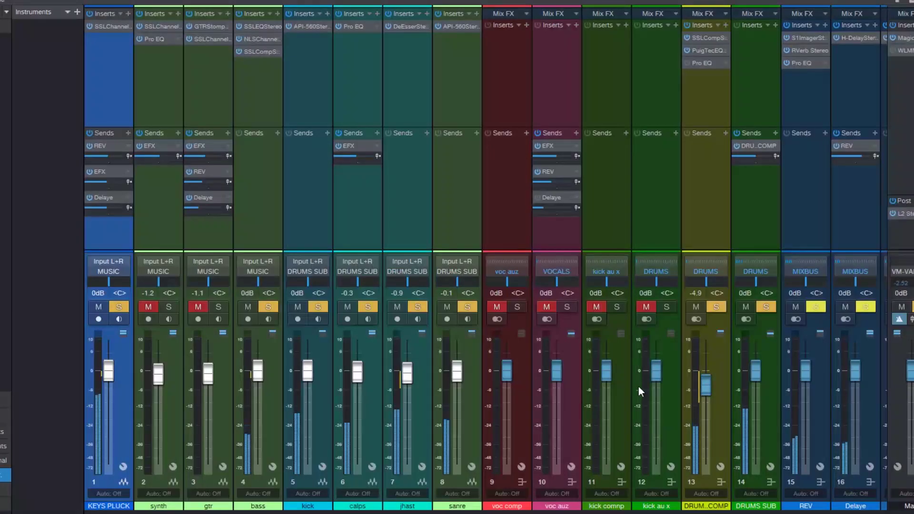
click(694, 306)
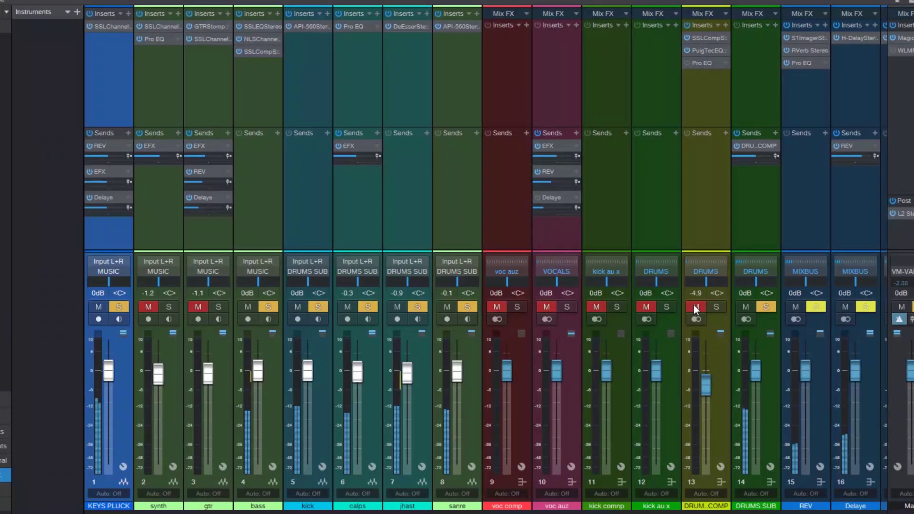
click(693, 305)
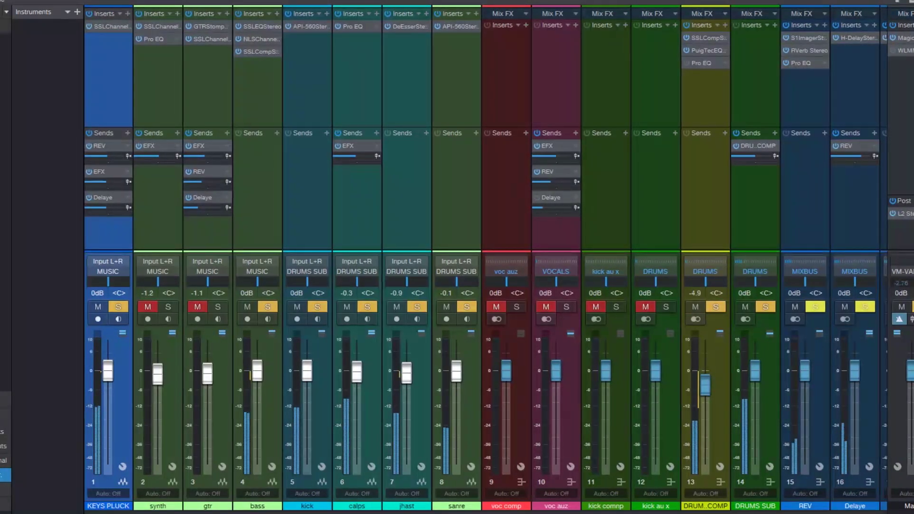
Reopen SSLChannel on the DRUMS bus to check its LF gain and high-pass filter settings during playback, and close it.
scroll(485, 257, right, 5)
click(707, 36)
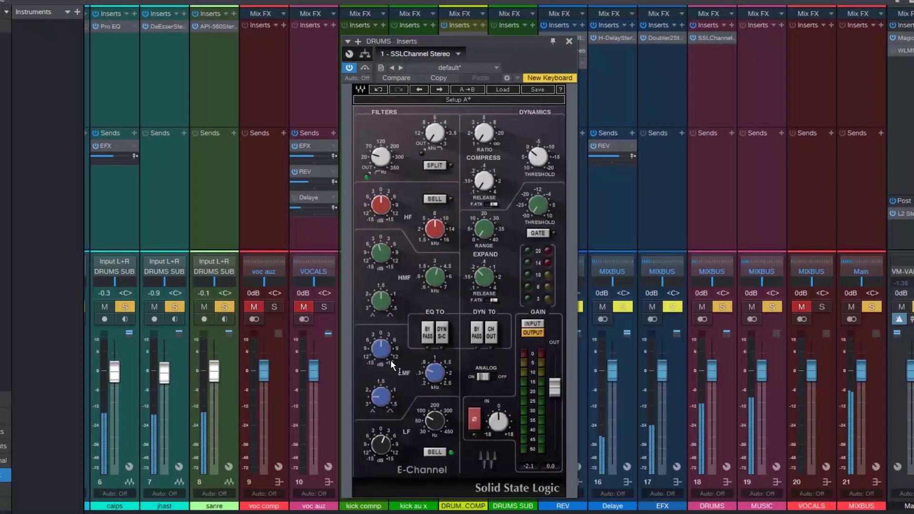
click(381, 444)
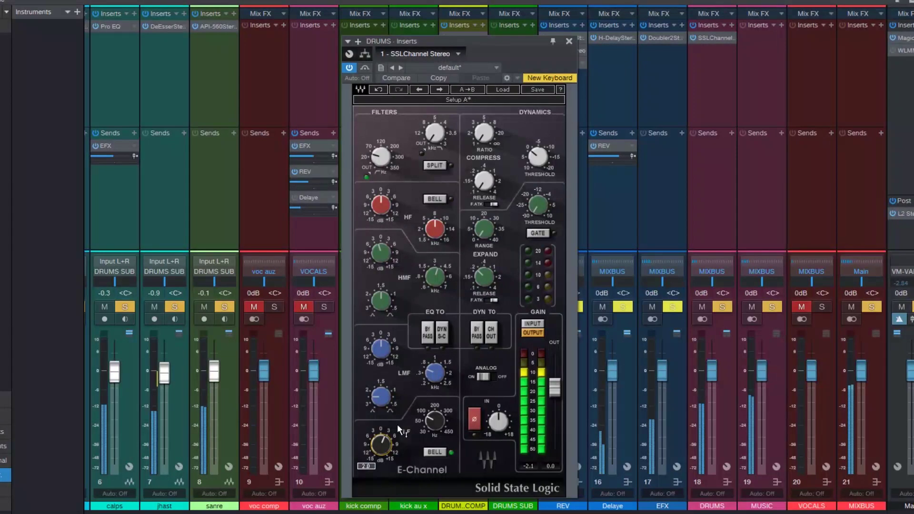
mouse_move(375, 157)
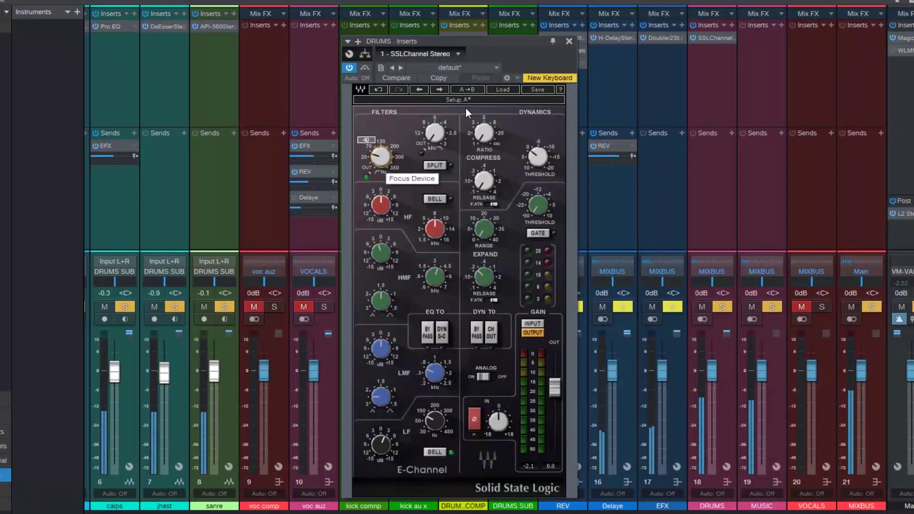
click(570, 42)
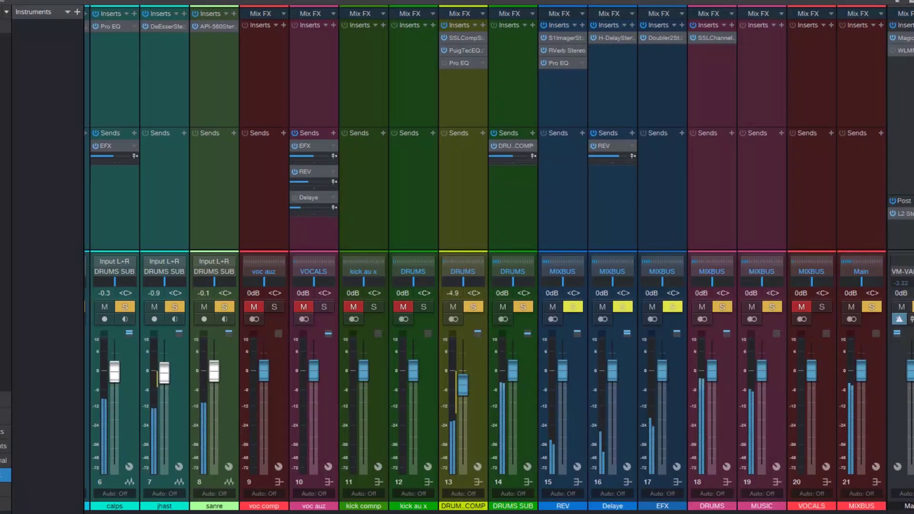
Unmute and solo the synth track in the arrangement to add it to the playing mix.
key(F3)
click(124, 115)
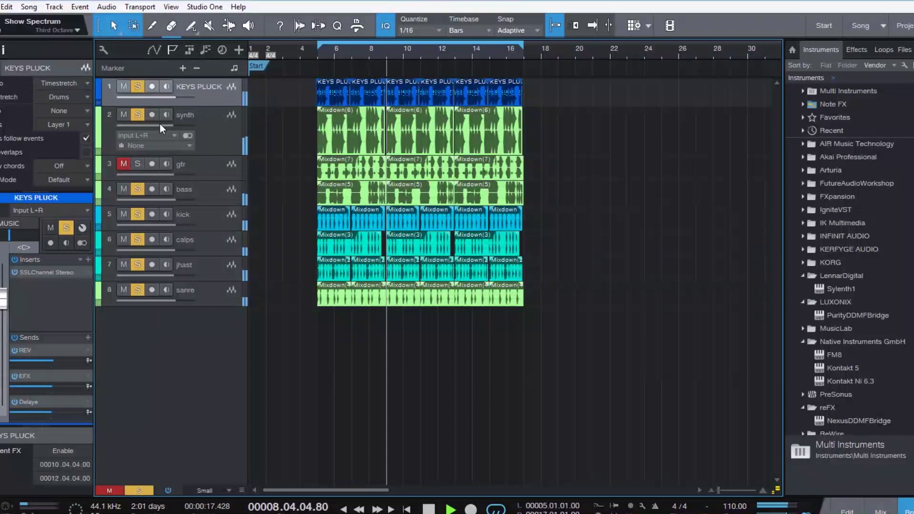
Unmute the gtr track and clear all track solos to play the full mix from the loop start at bar 5.
click(223, 128)
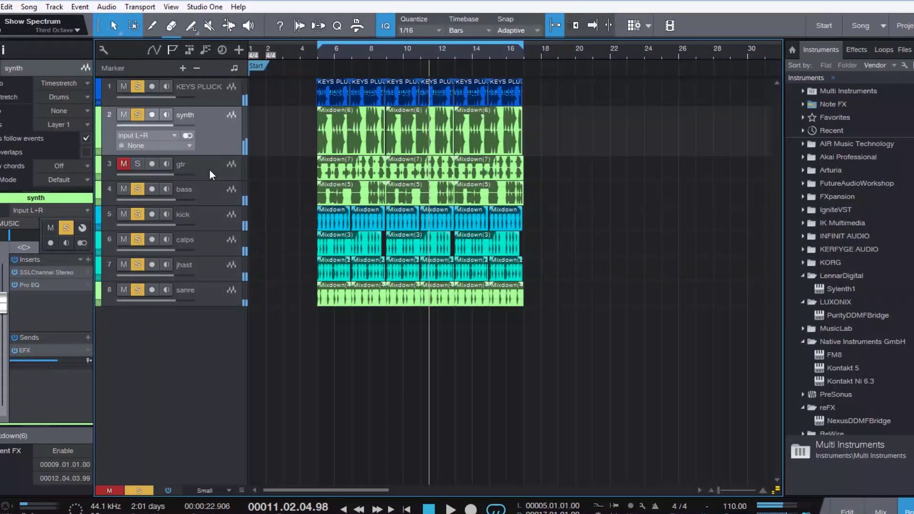
click(124, 166)
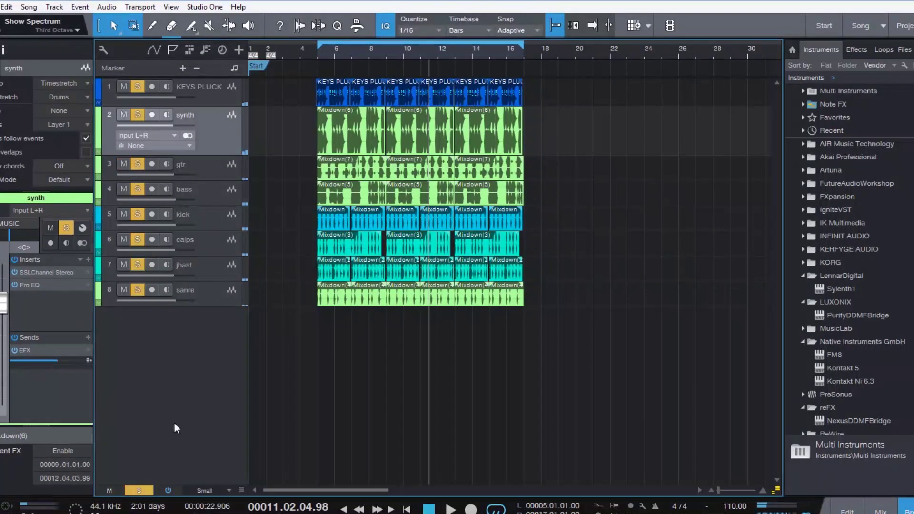
click(139, 490)
click(315, 47)
key(space)
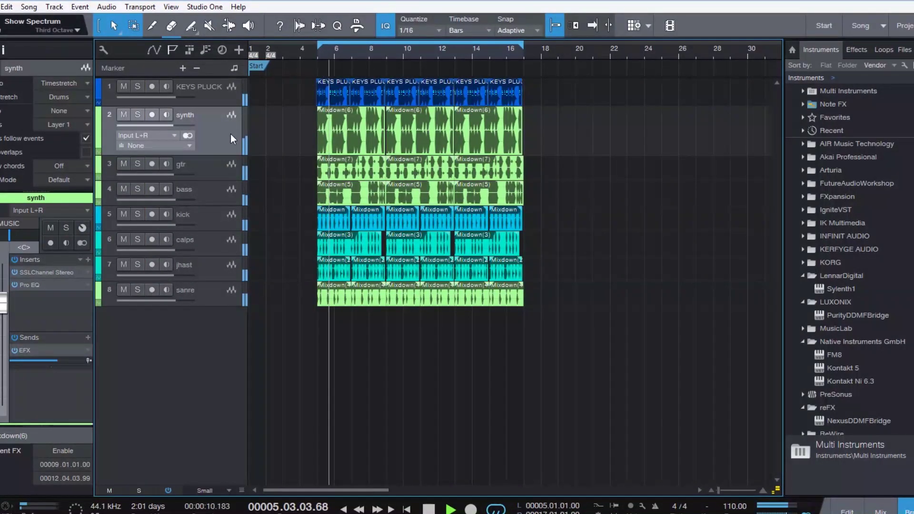
Open GTR Stomp 6 Stereo on the gtr track, examine its pedal settings during playback, and stop playback.
click(224, 171)
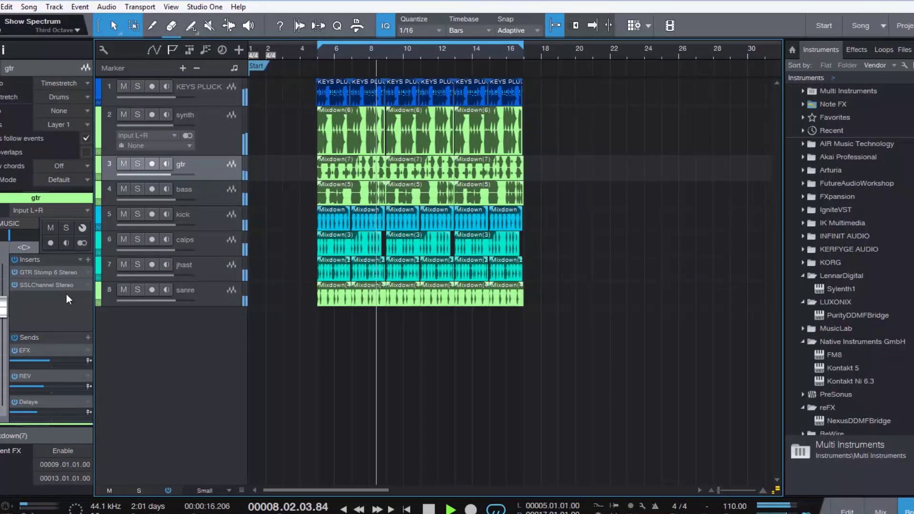
double_click(43, 272)
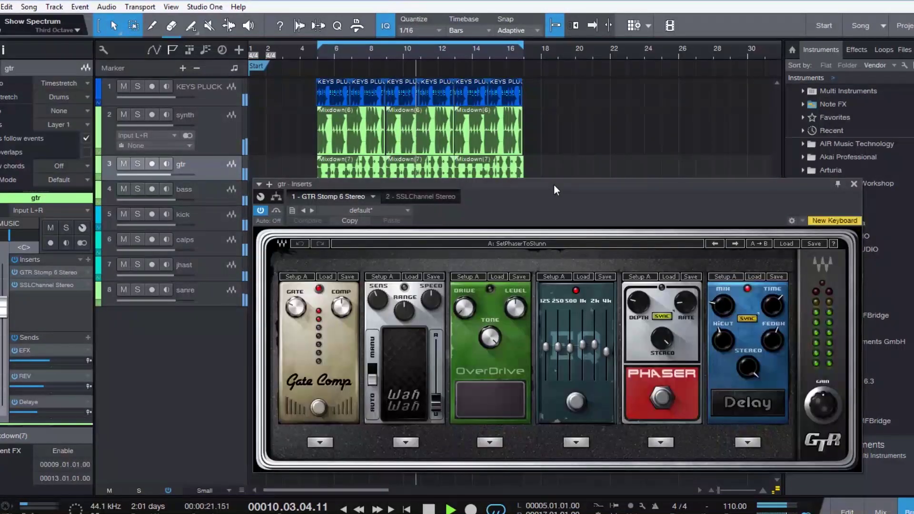
drag(553, 186, 483, 122)
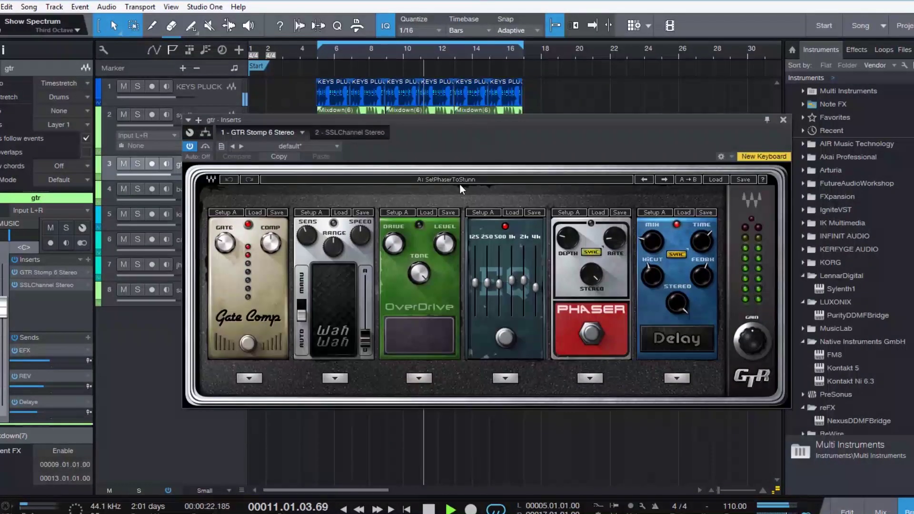
key(space)
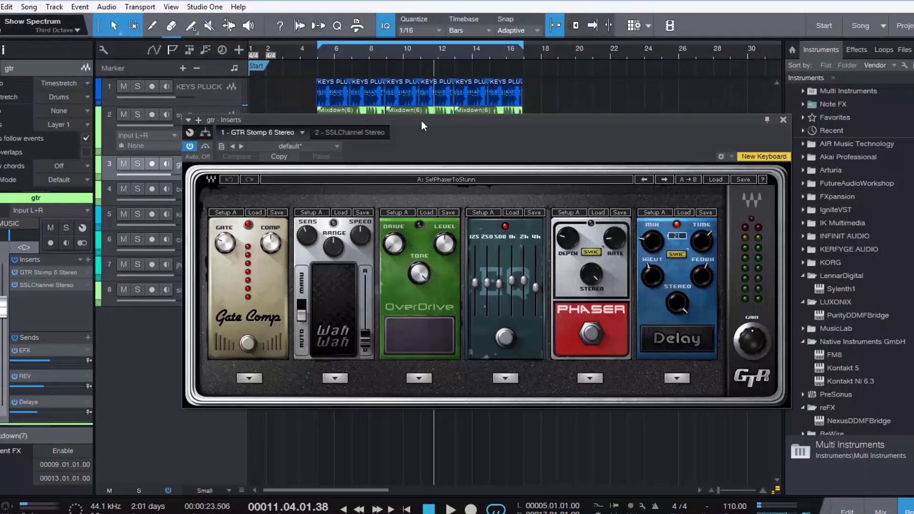
mouse_move(422, 121)
mouse_down()
mouse_move(384, 145)
mouse_move(376, 164)
mouse_move(411, 123)
mouse_up()
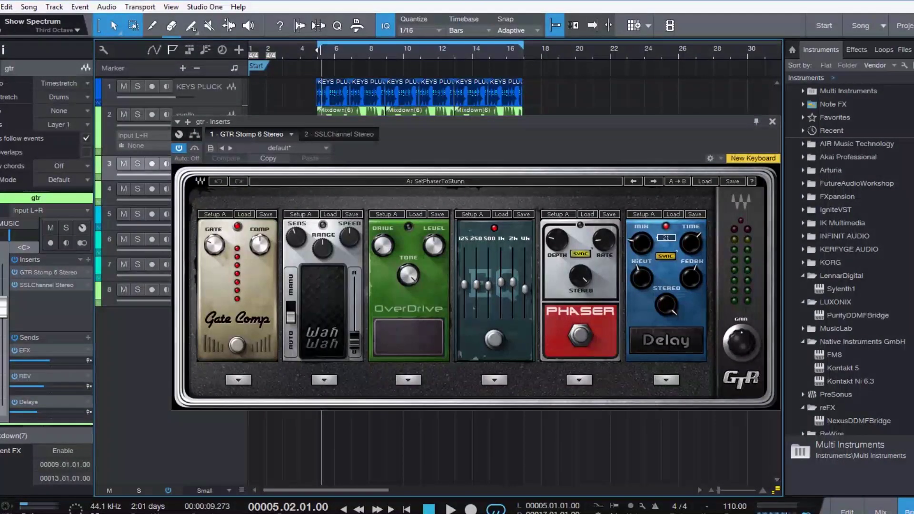
During playback, audition the OverDrive and Phaser pedals on the gtr track and adjust the GTR Stomp 6 graphic EQ bands.
key(space)
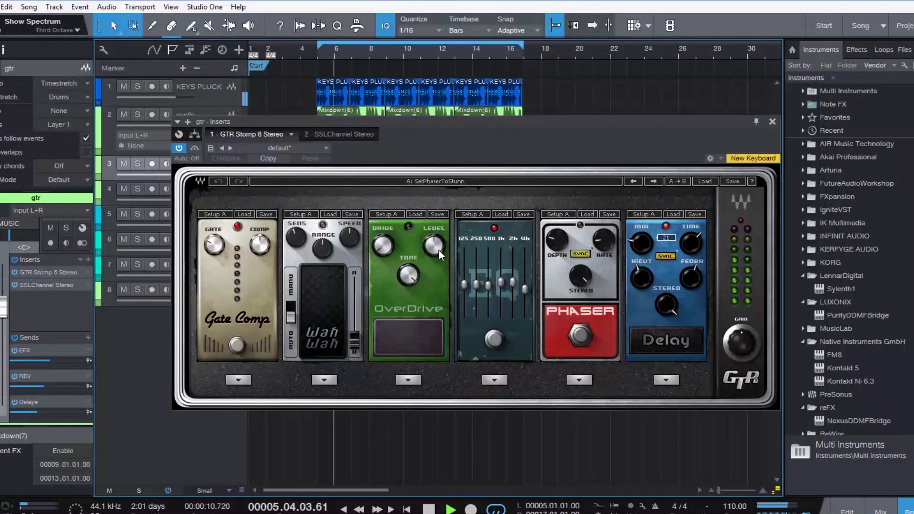
click(410, 350)
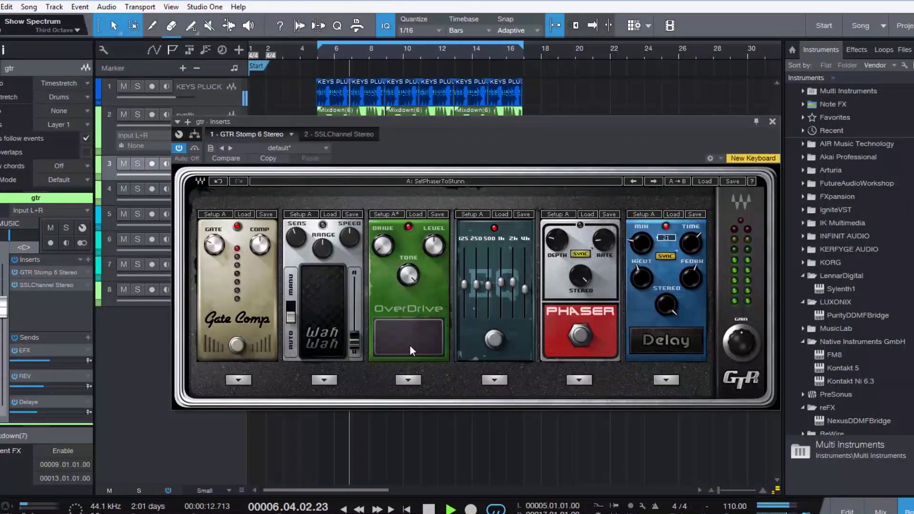
click(462, 285)
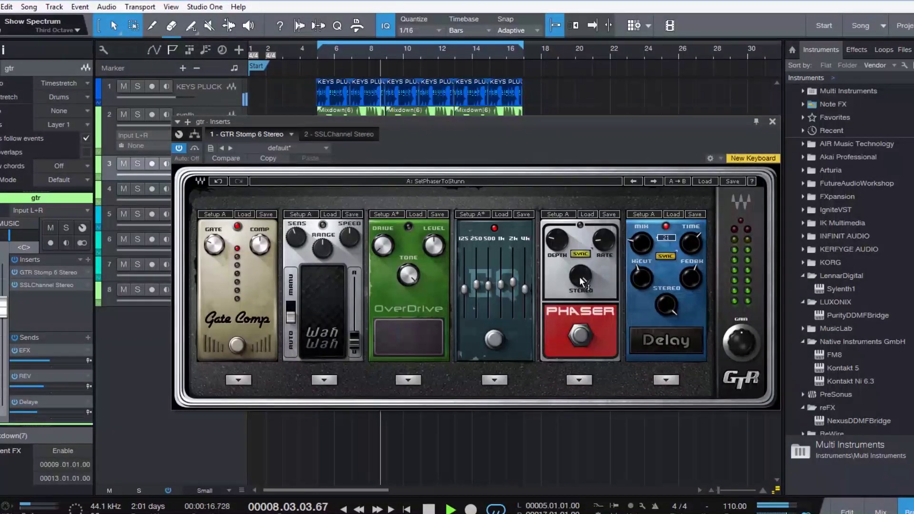
click(580, 336)
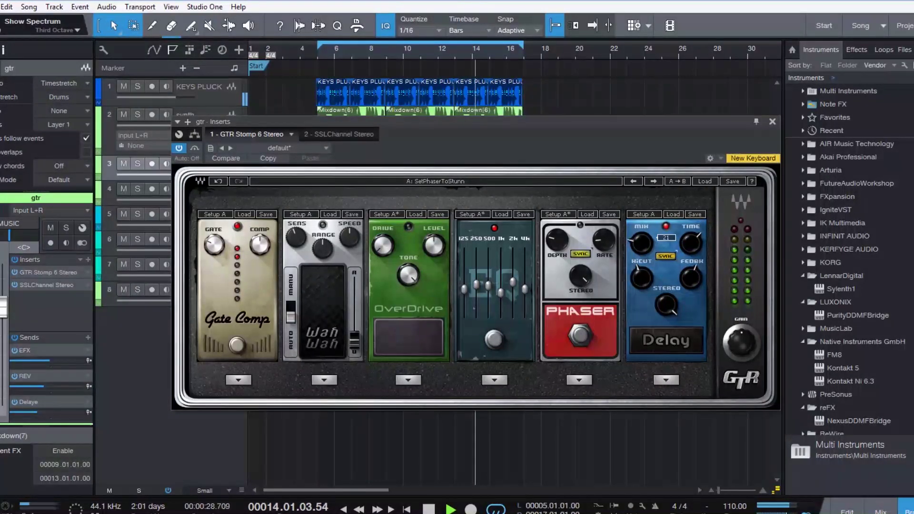
Open the gtr track's SSLChannel Stereo insert and raise the track's REV send level.
click(50, 285)
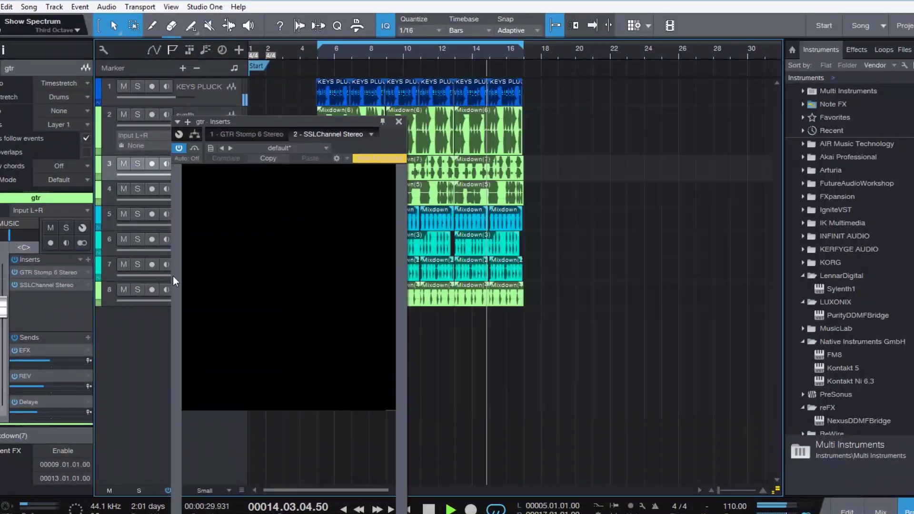
drag(326, 123, 452, 13)
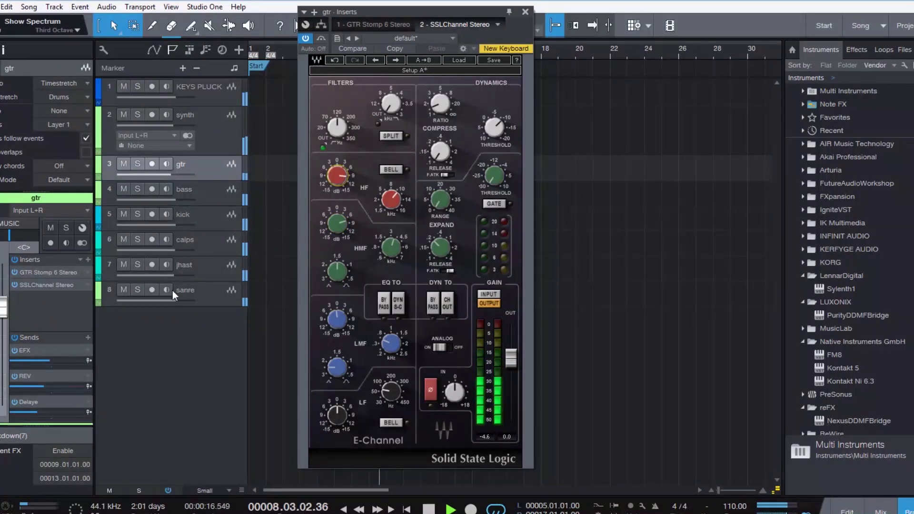
mouse_move(41, 387)
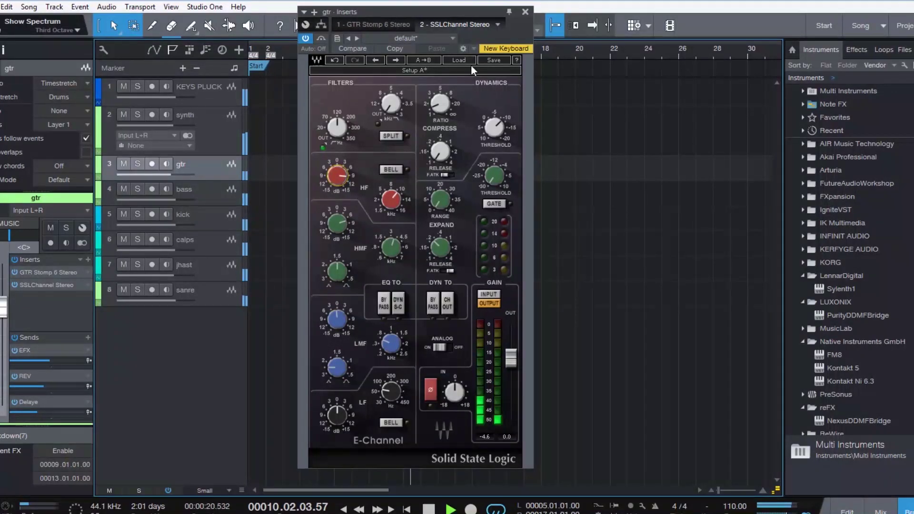
drag(35, 388, 56, 387)
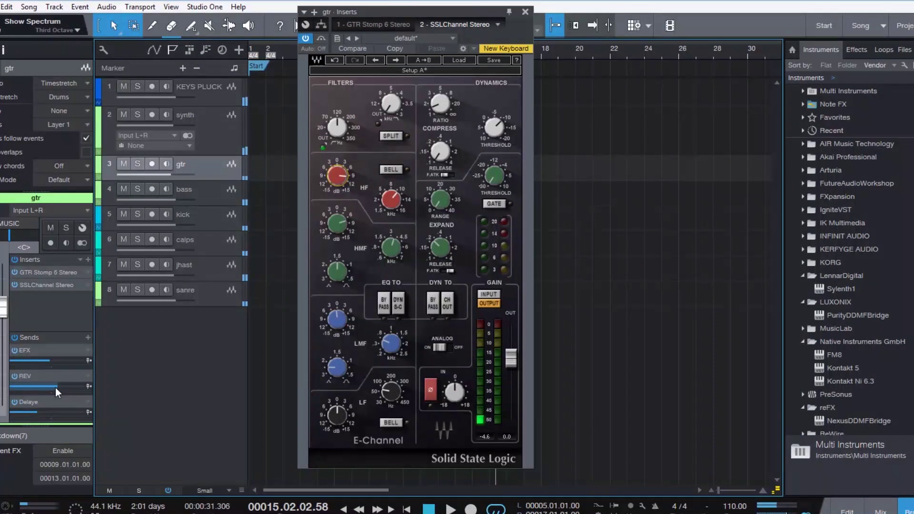
Play the song from bar 5 and compare the guitar with its REV send off and on, then close the plug-in window.
drag(469, 14, 567, 41)
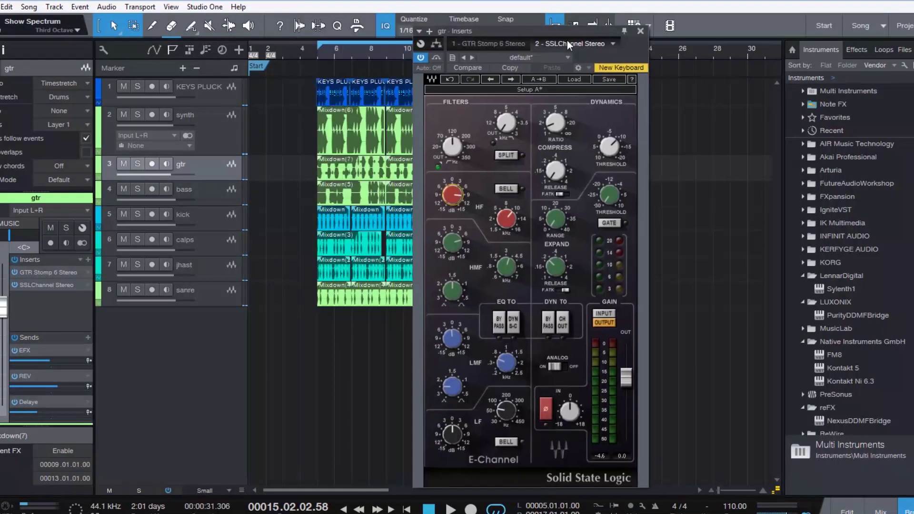
click(315, 50)
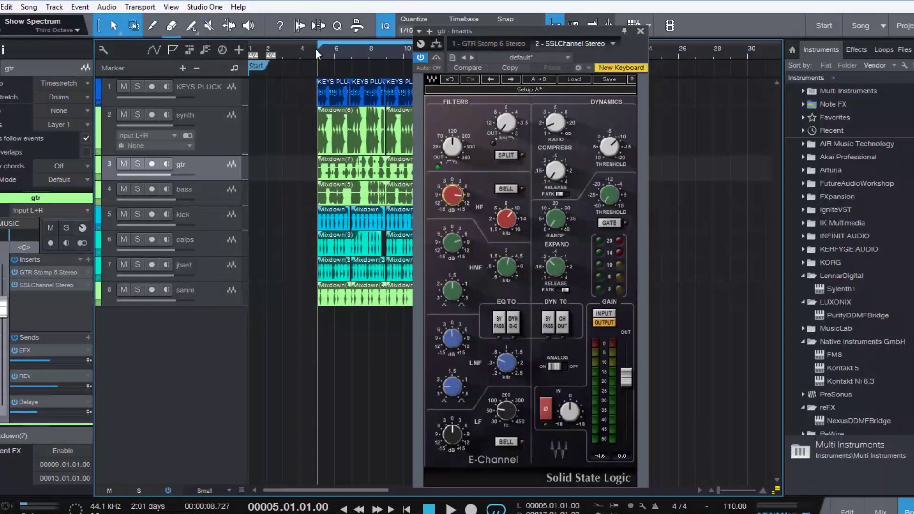
key(space)
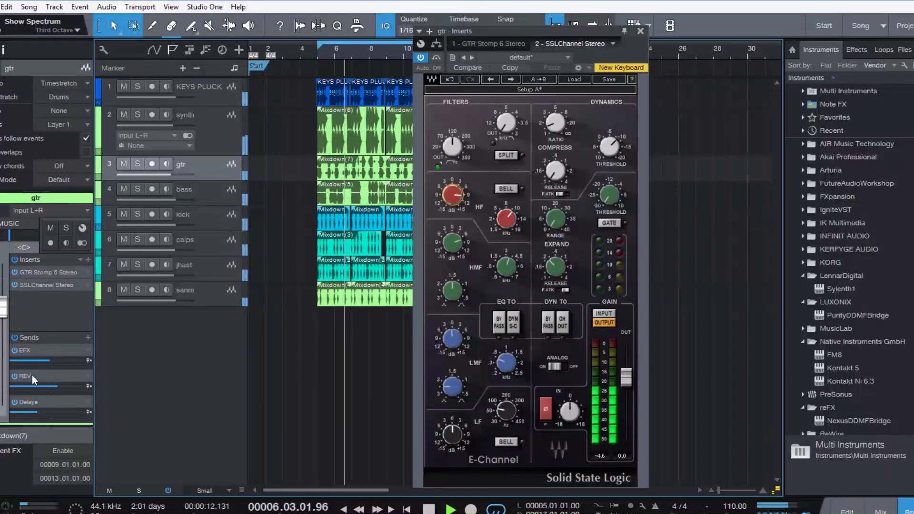
click(15, 375)
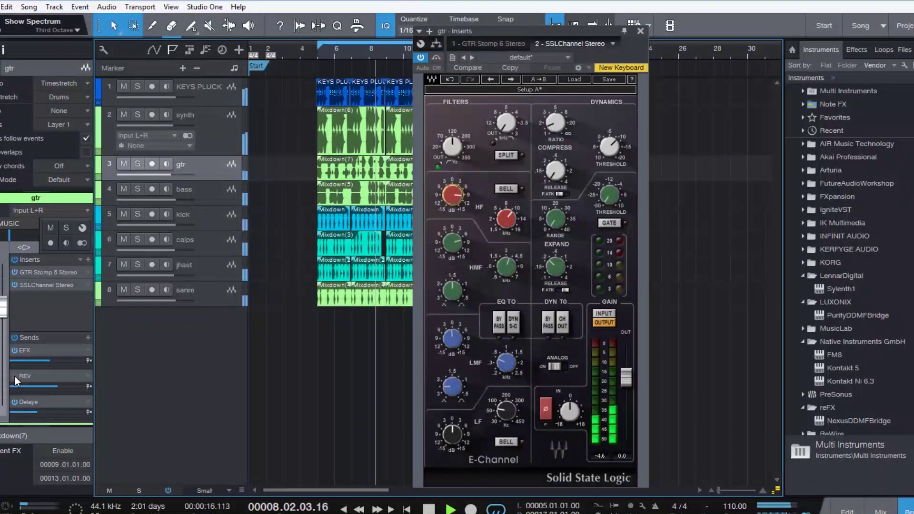
click(15, 375)
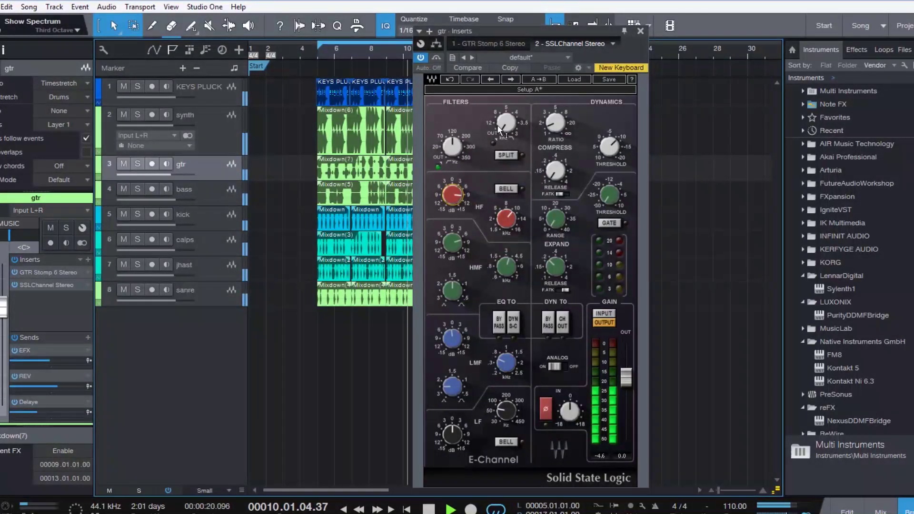
click(640, 31)
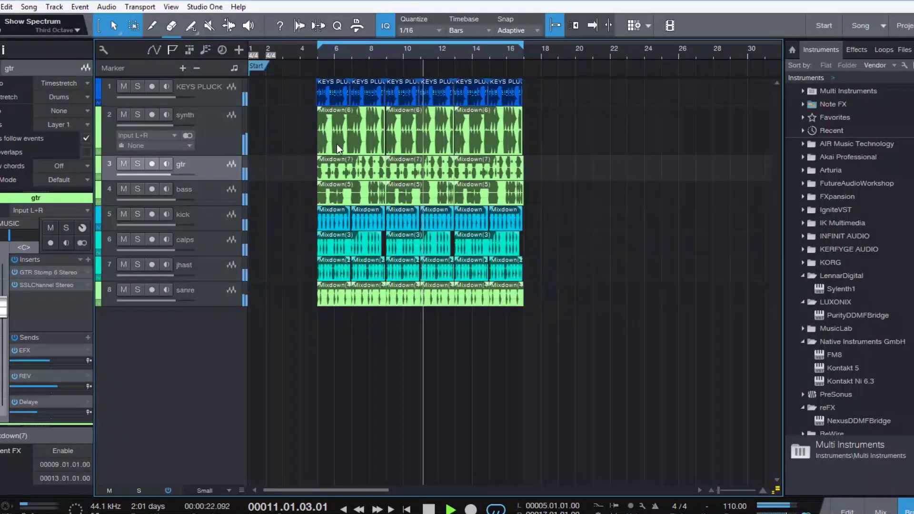
Stop playback and open the SSLChannel Stereo insert on the KEYS PLUCK track.
click(210, 93)
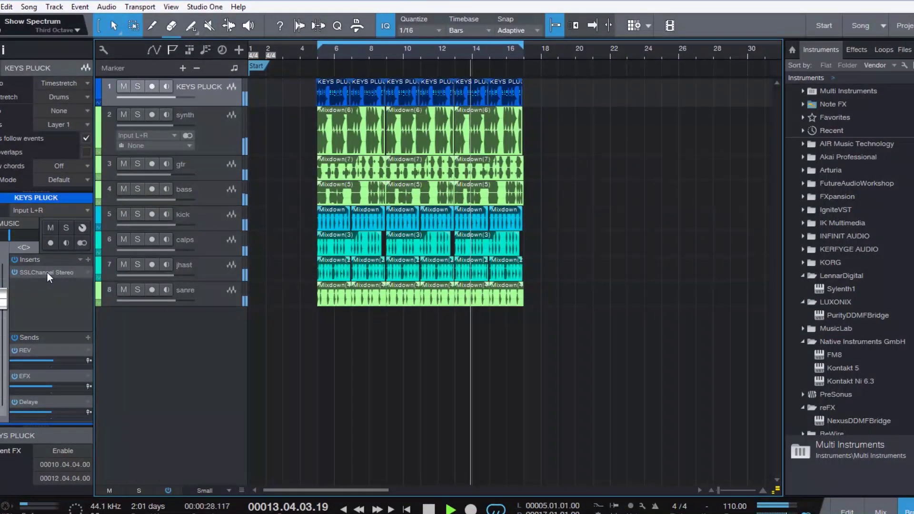
click(210, 143)
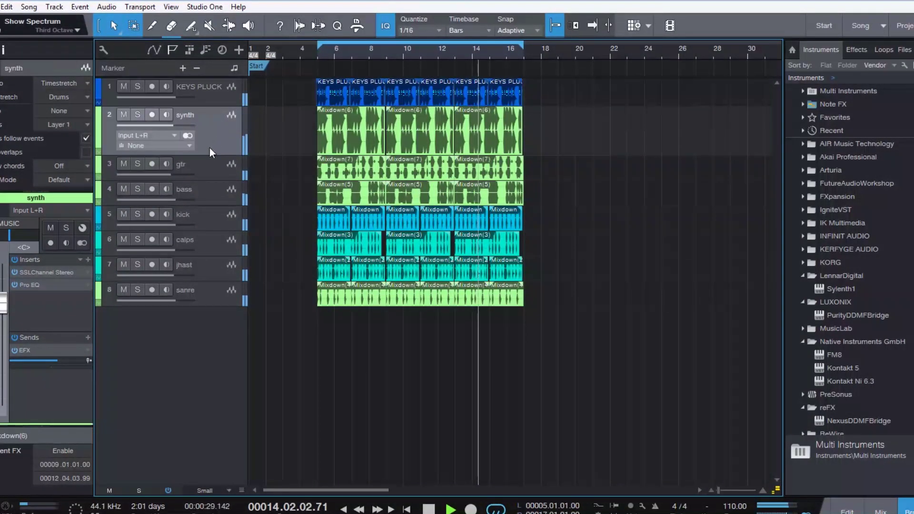
click(195, 95)
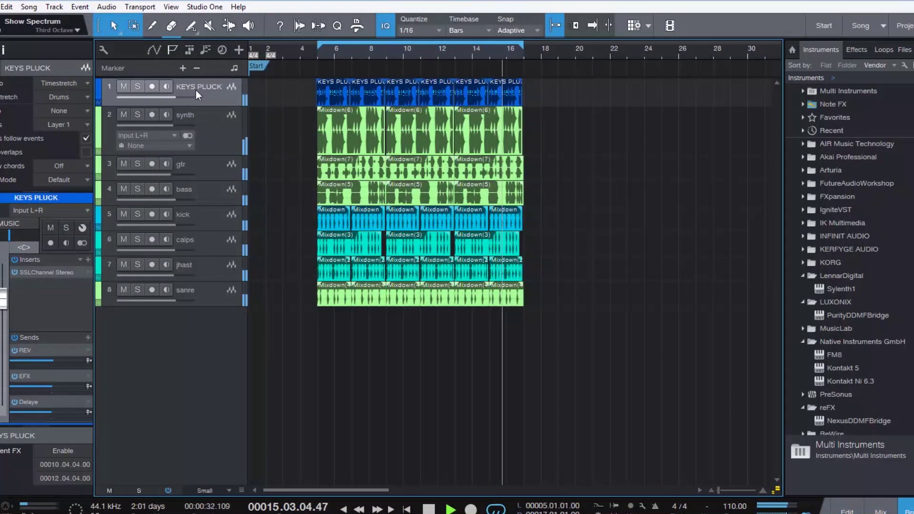
key(space)
click(55, 272)
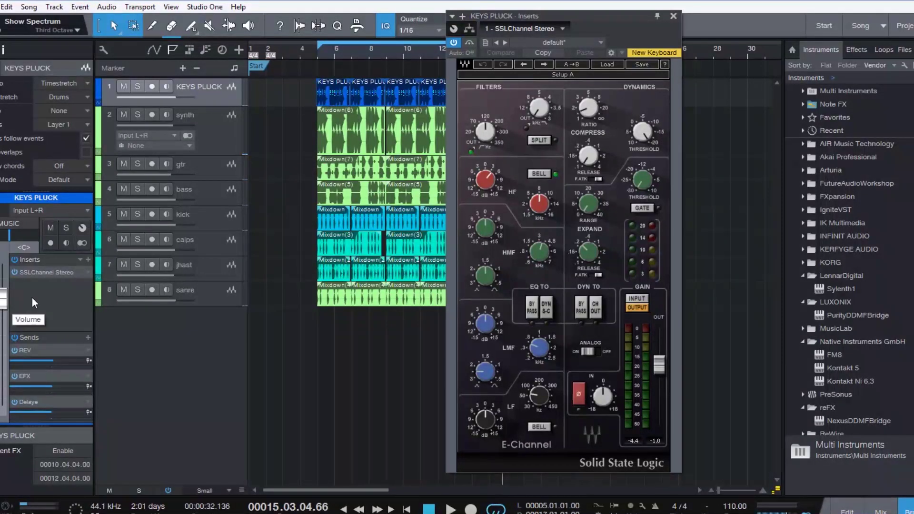
Add NLS Channel Stereo as a second insert on the KEYS PLUCK track.
click(88, 260)
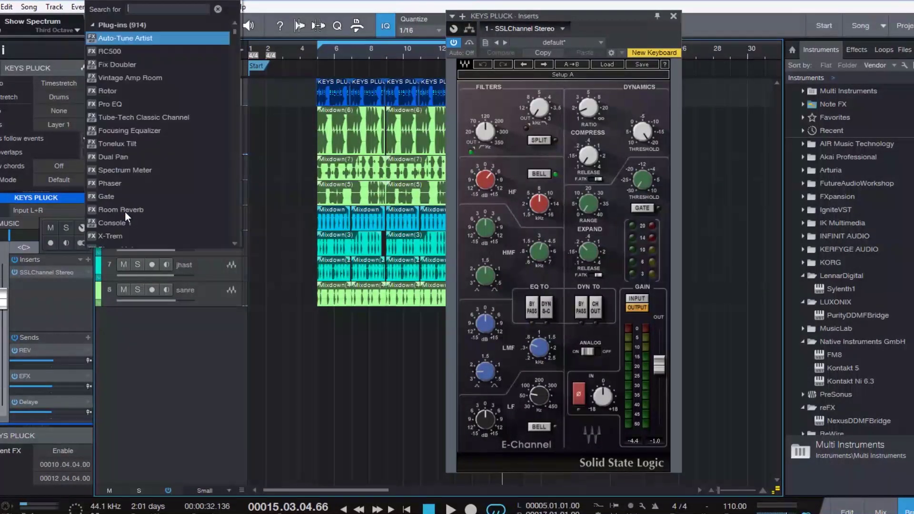
text(nls)
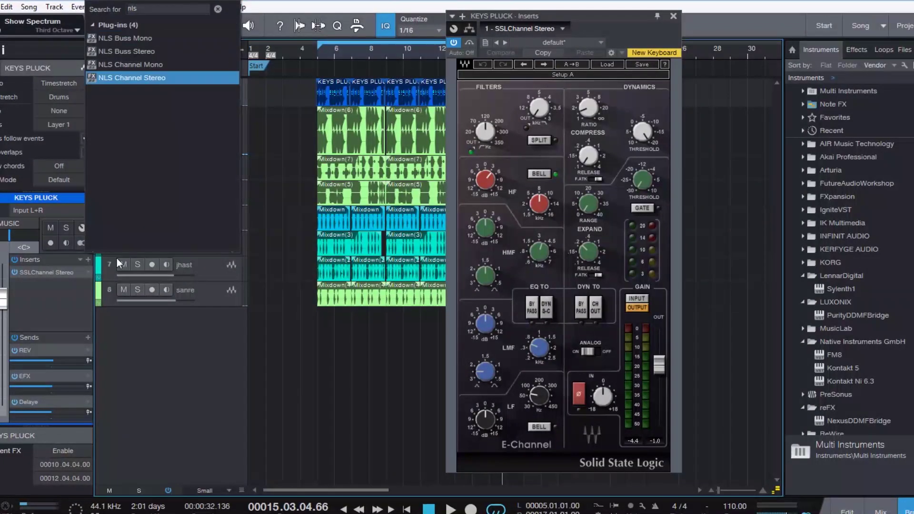
click(170, 76)
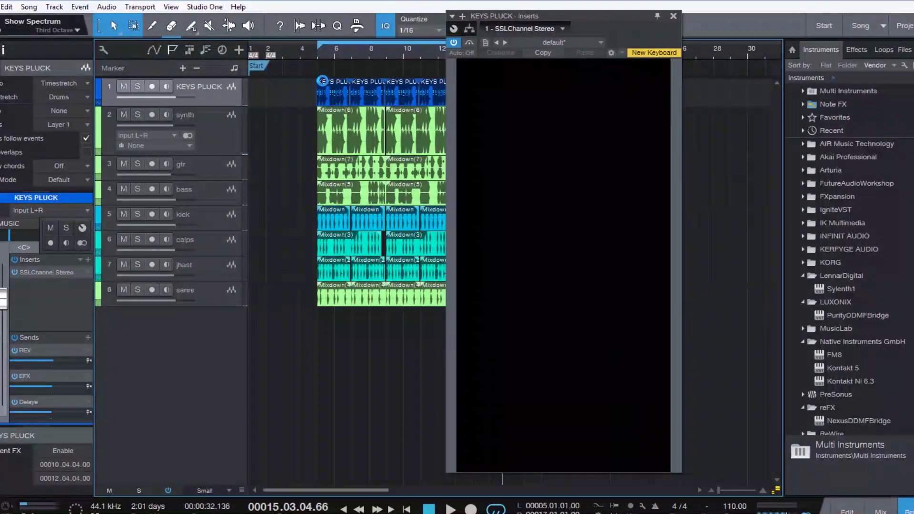
While playing from bar 5, set NLS Channel to stereo mode and the Mike console, and raise Drive to about 3.
click(319, 53)
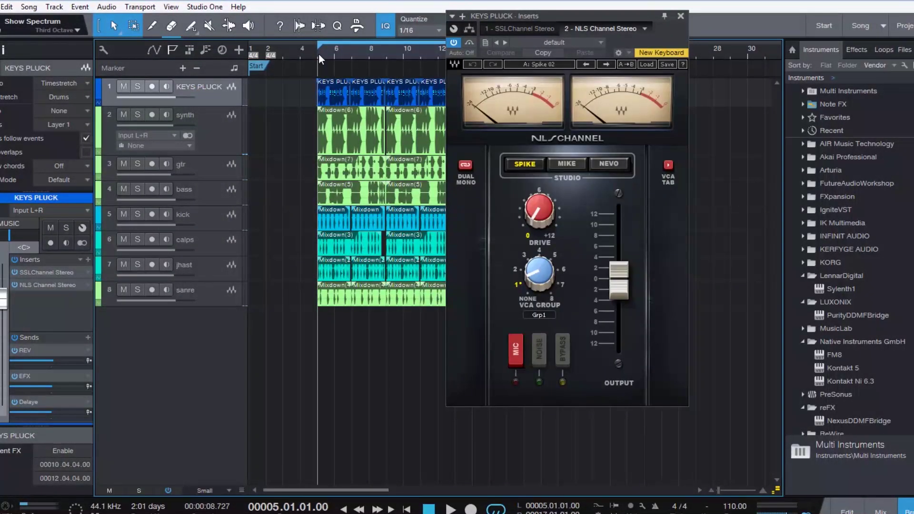
key(space)
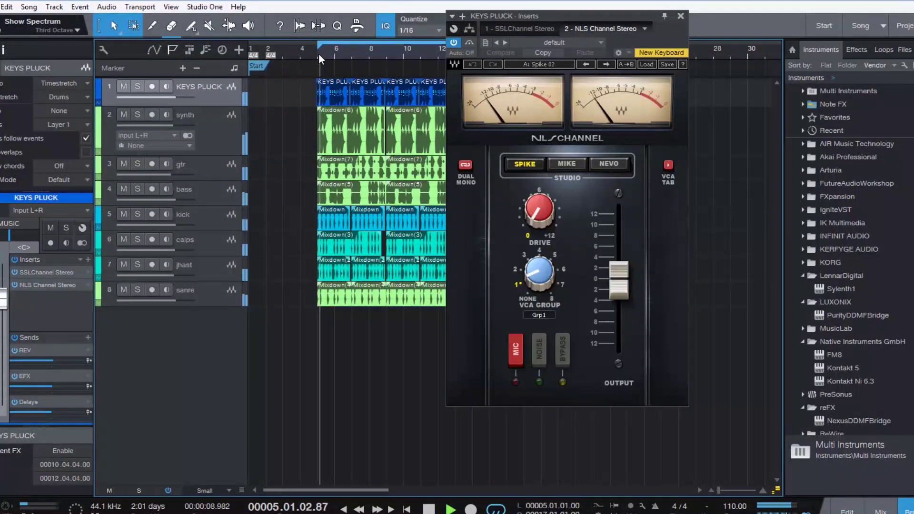
click(466, 164)
click(571, 165)
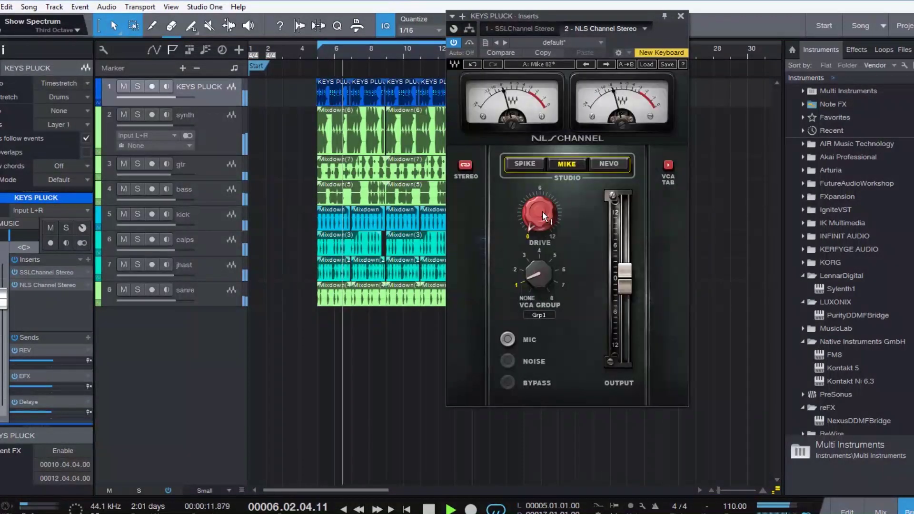
drag(538, 214, 538, 193)
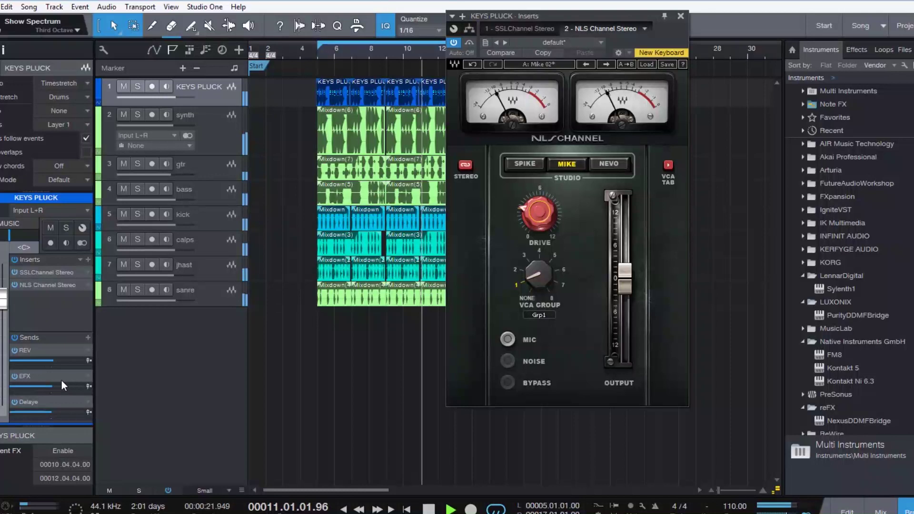
Add Pro EQ as a third insert on the KEYS PLUCK track.
mouse_move(50, 387)
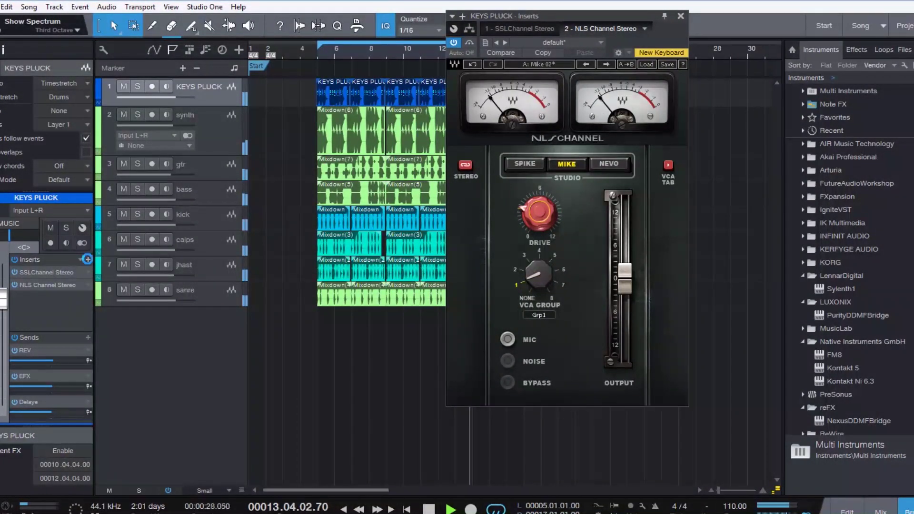
click(88, 259)
text(pro)
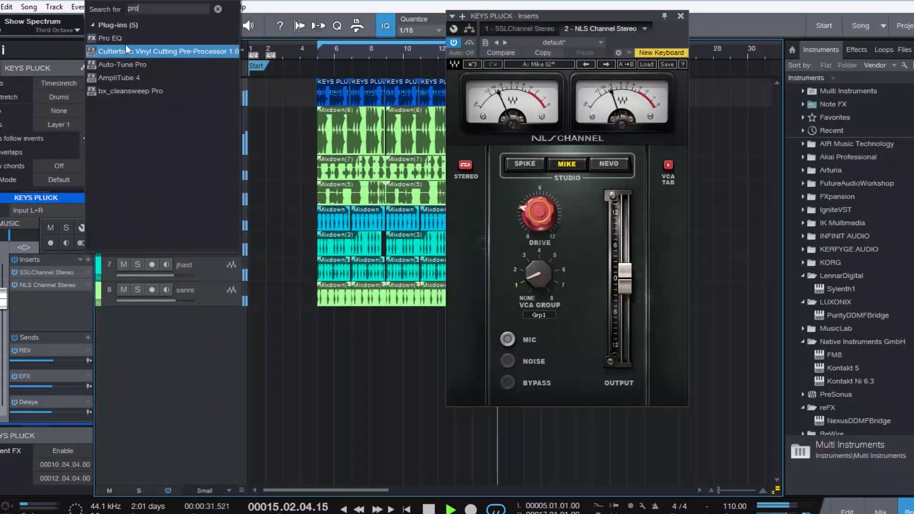
click(346, 92)
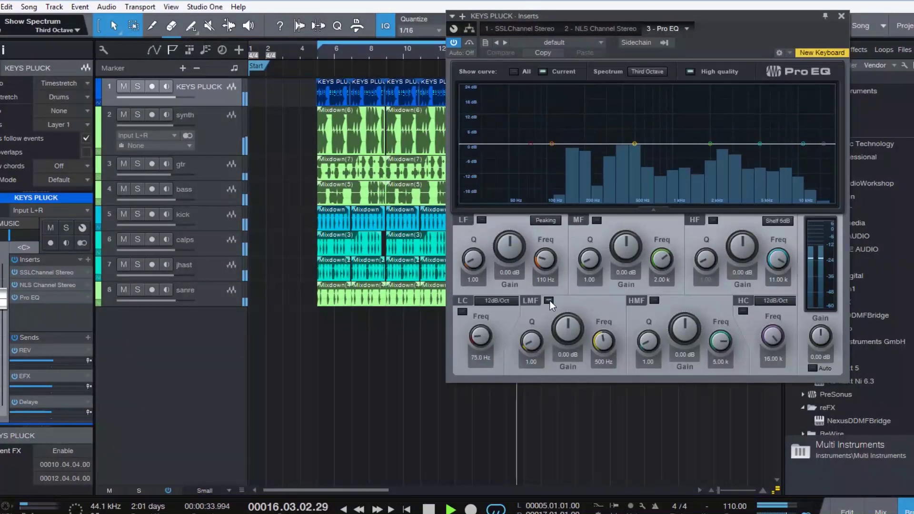
Cut 3.60 dB at 500 Hz with Pro EQ's LMF band at Q 9.80, turn off high quality, and close the plug-in.
drag(536, 331, 567, 295)
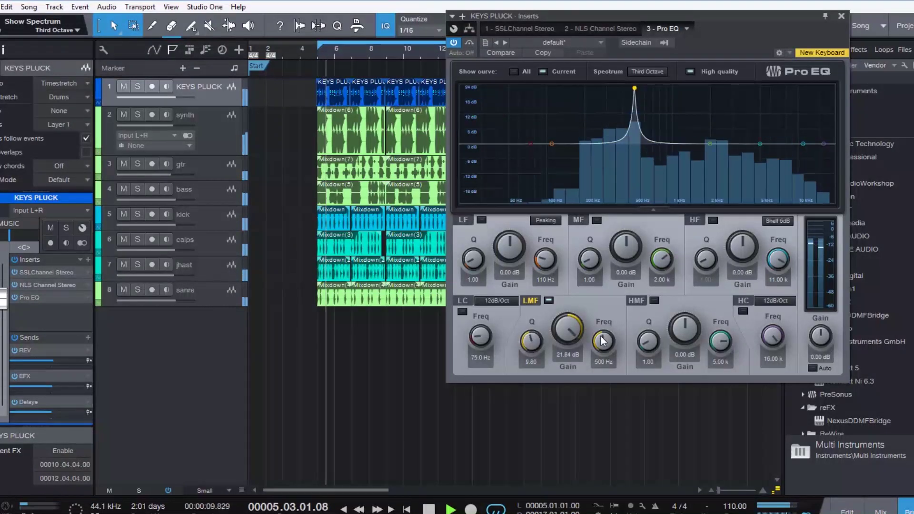
drag(634, 88, 633, 153)
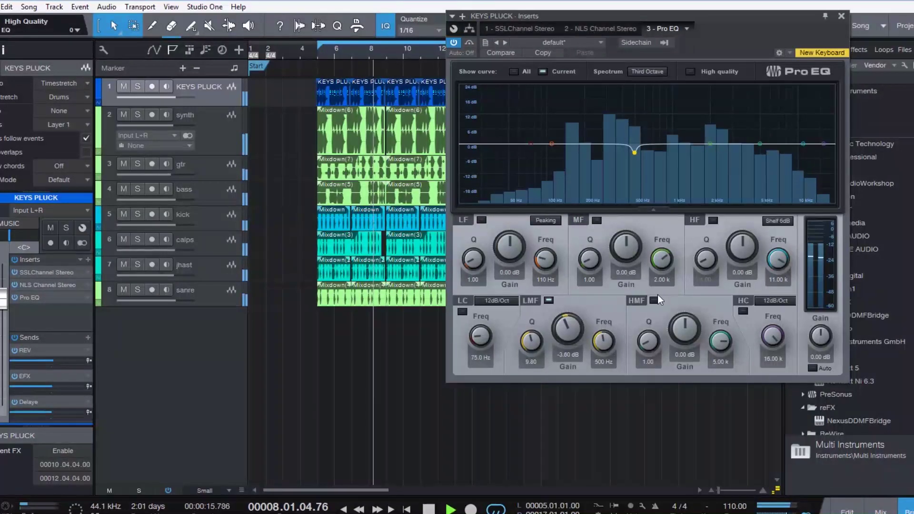
click(841, 16)
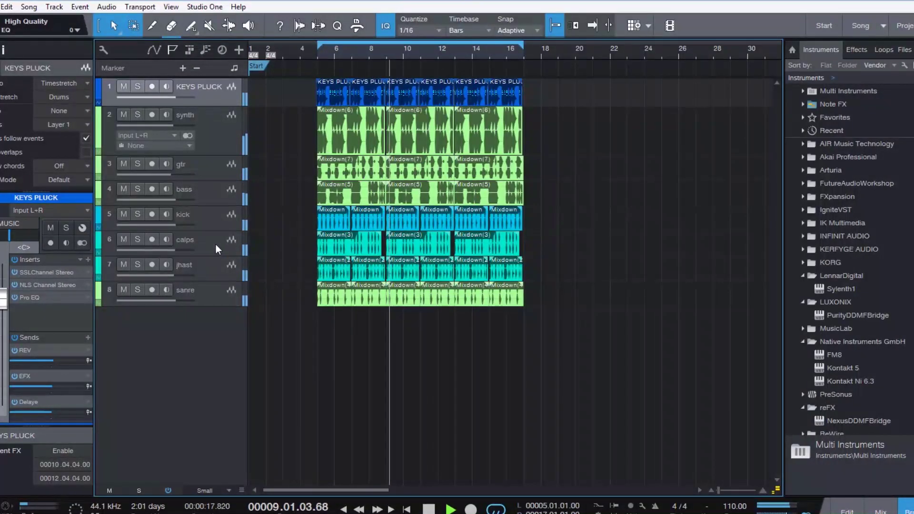
In the gtr track's SSLChannel, adjust the HMF Q and set HMF gain to 6.7 dB, then close the plug-in and stop playback.
click(206, 175)
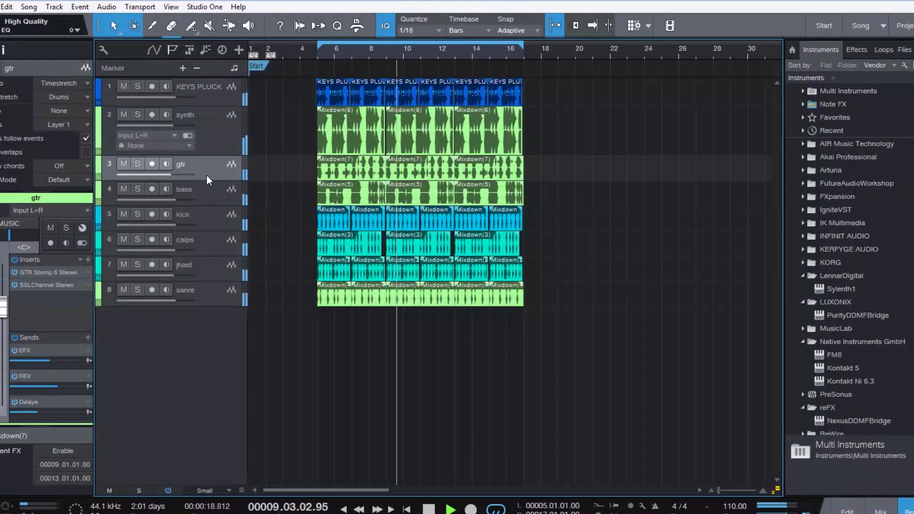
double_click(39, 284)
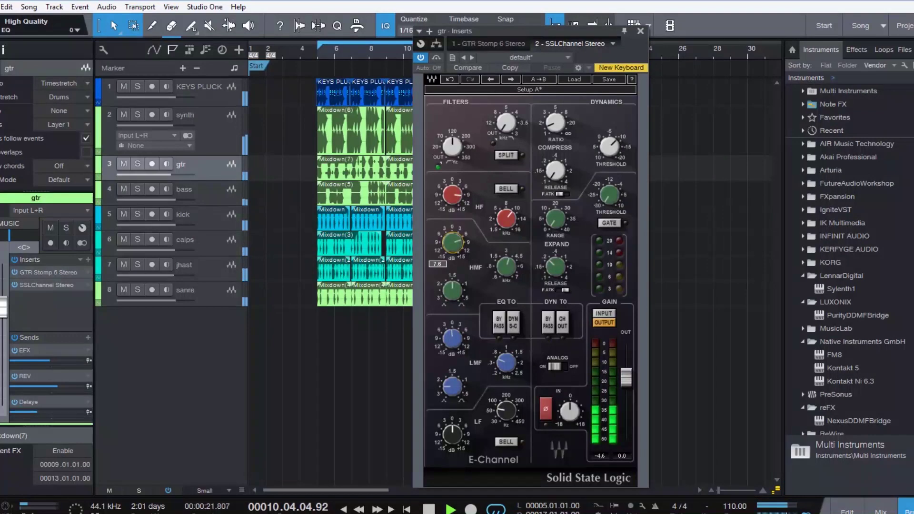
mouse_move(452, 289)
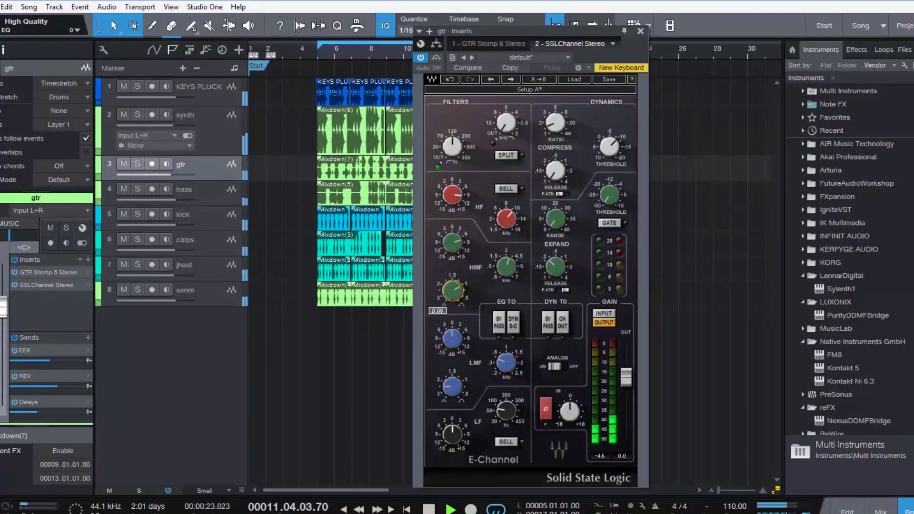
drag(452, 289, 452, 288)
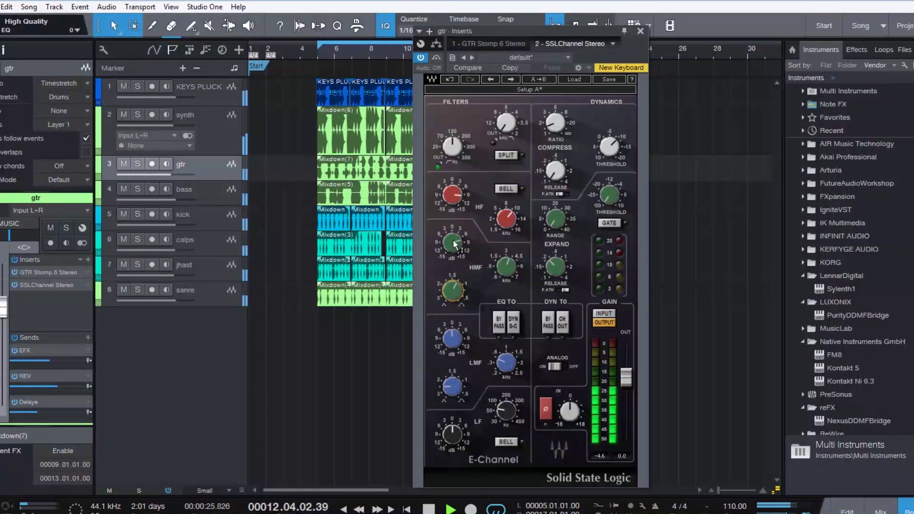
drag(452, 242, 452, 243)
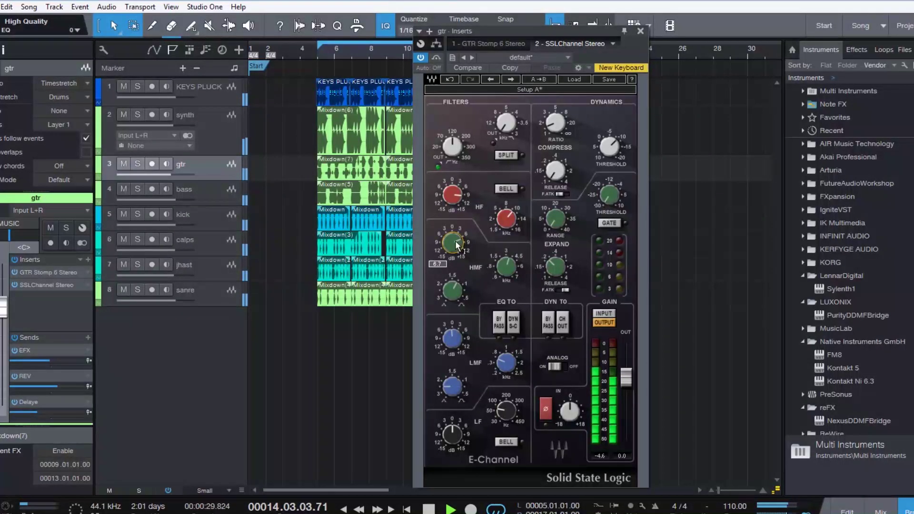
click(640, 30)
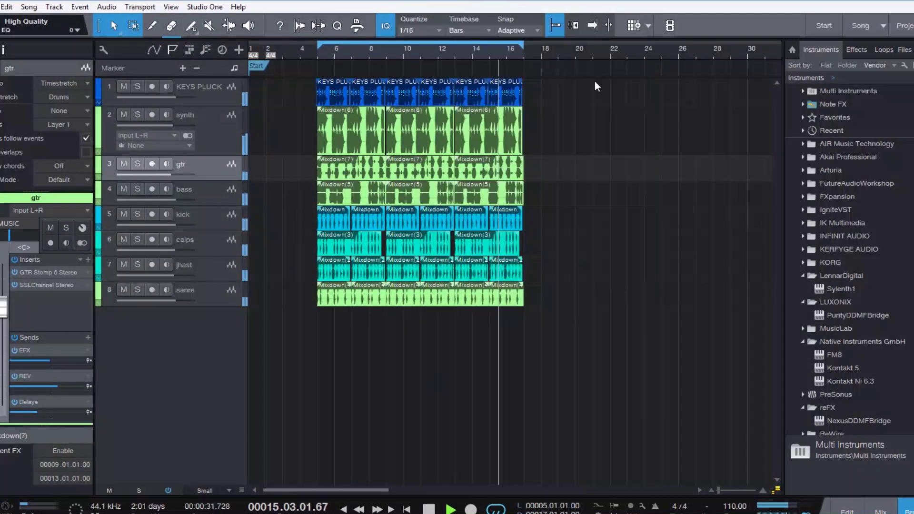
key(space)
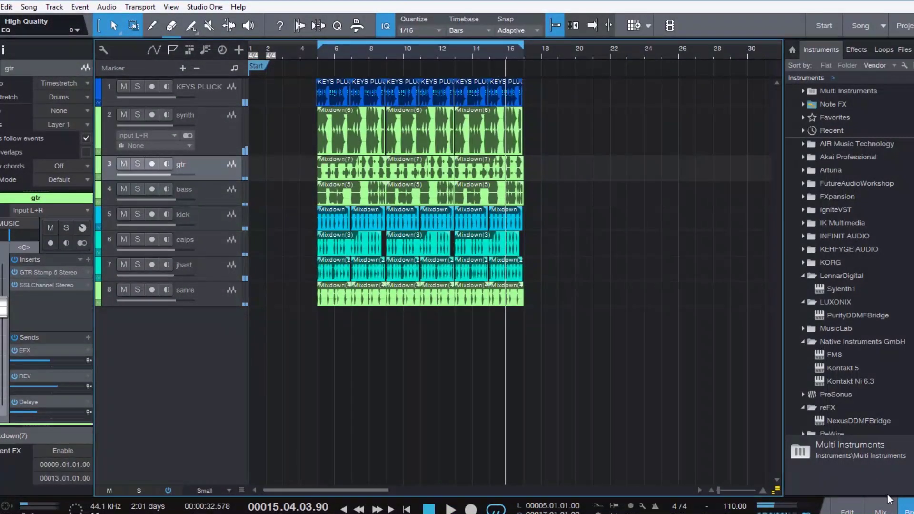
Open the mixer, select the MIXBUS channel, and search its available insert effects for "bx".
click(880, 510)
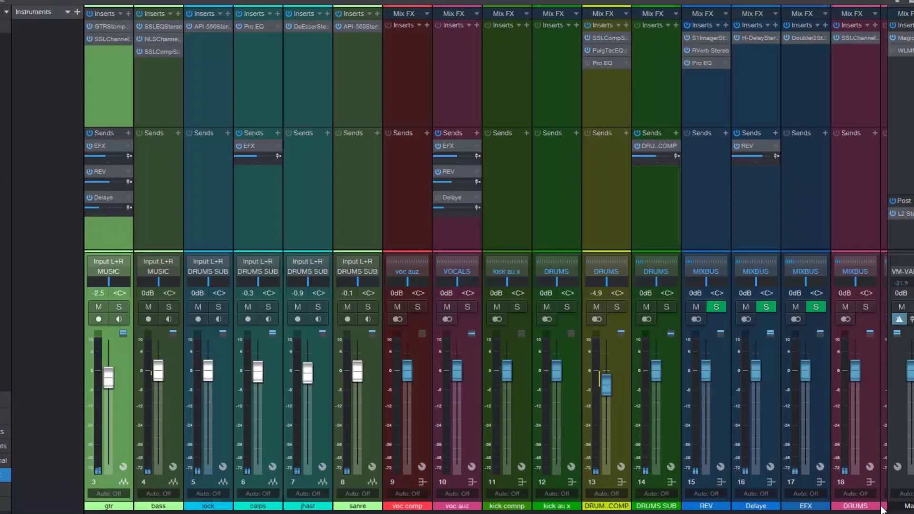
drag(699, 512, 865, 512)
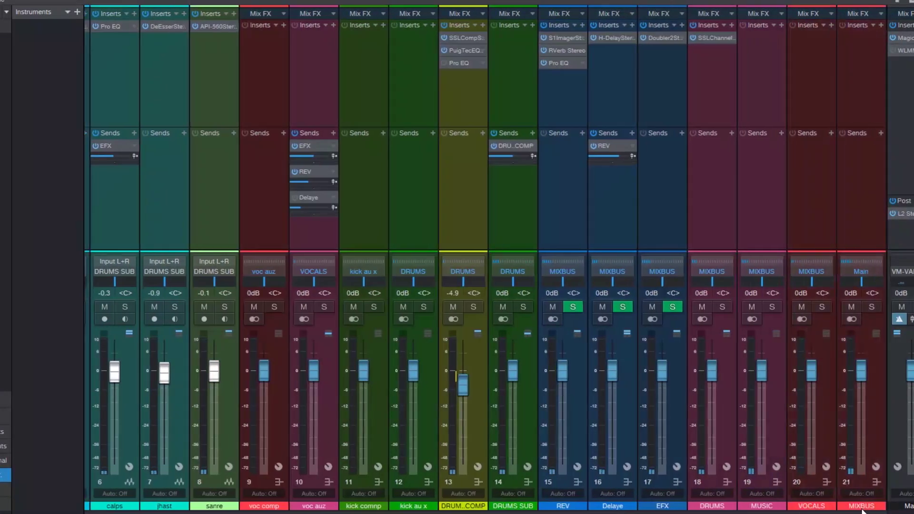
click(869, 430)
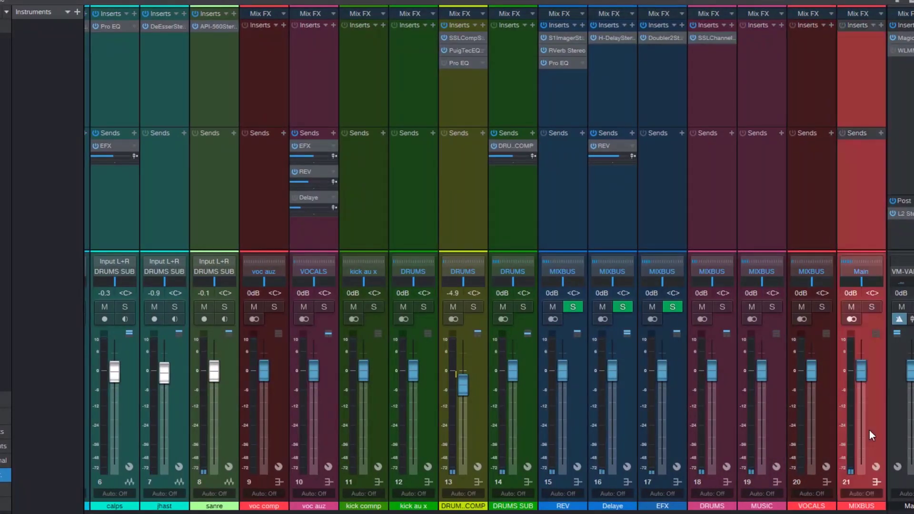
click(881, 25)
text(bx)
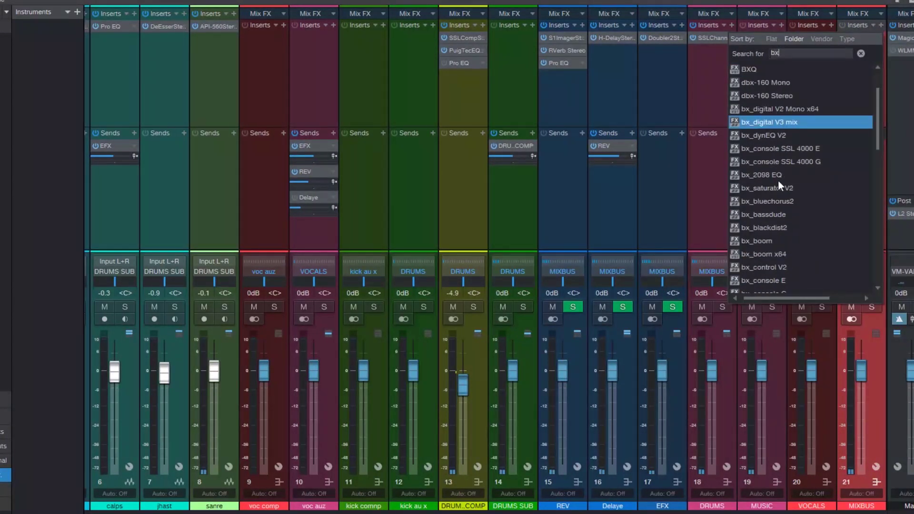
scroll(777, 178, down, 2)
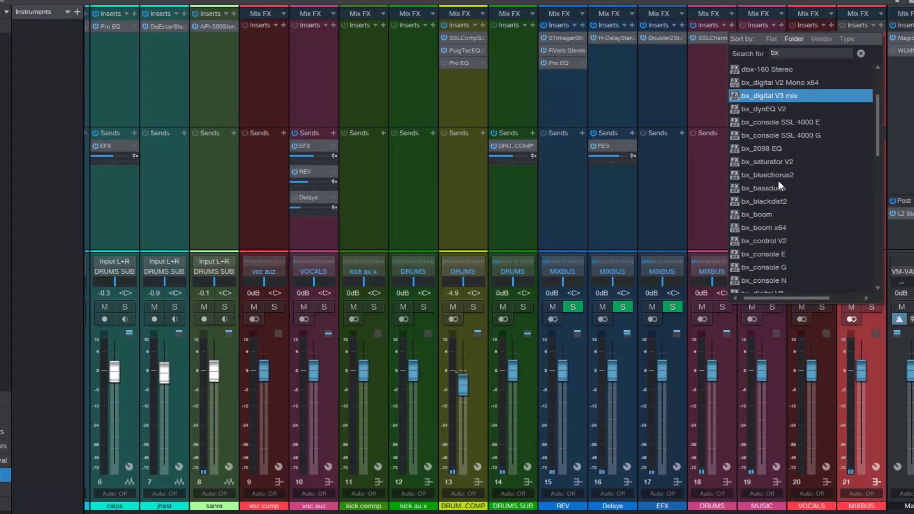
scroll(778, 184, up, 1)
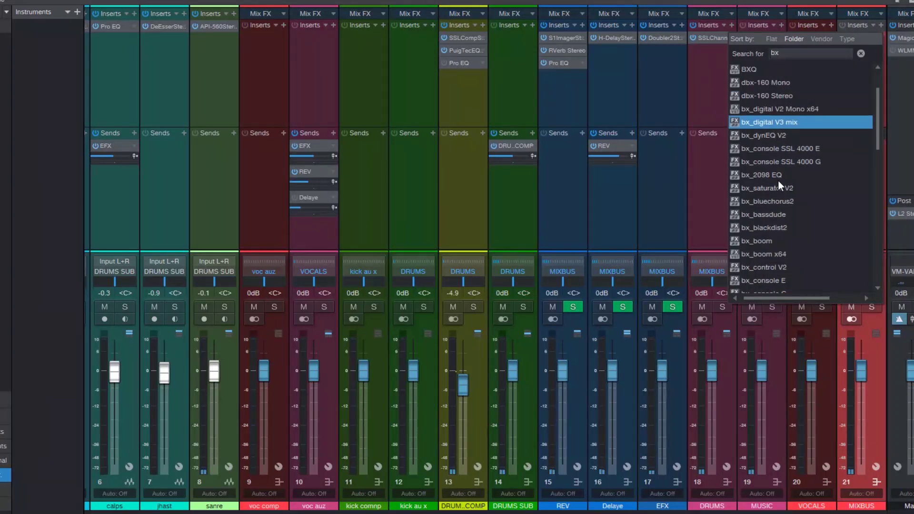
scroll(778, 179, up, 1)
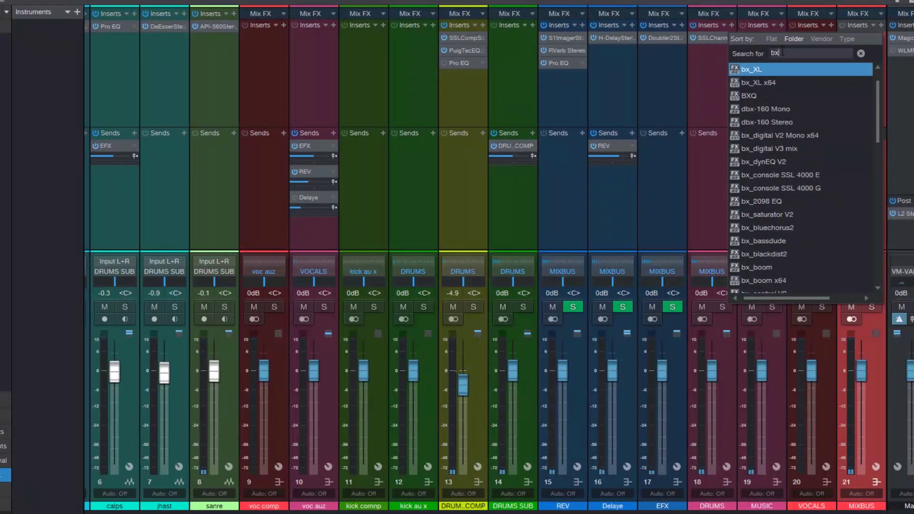
Clear the plug-in search and look through the EQ and Mastering effect folders for a MIXBUS insert.
click(760, 55)
text(h)
key(BackSpace)
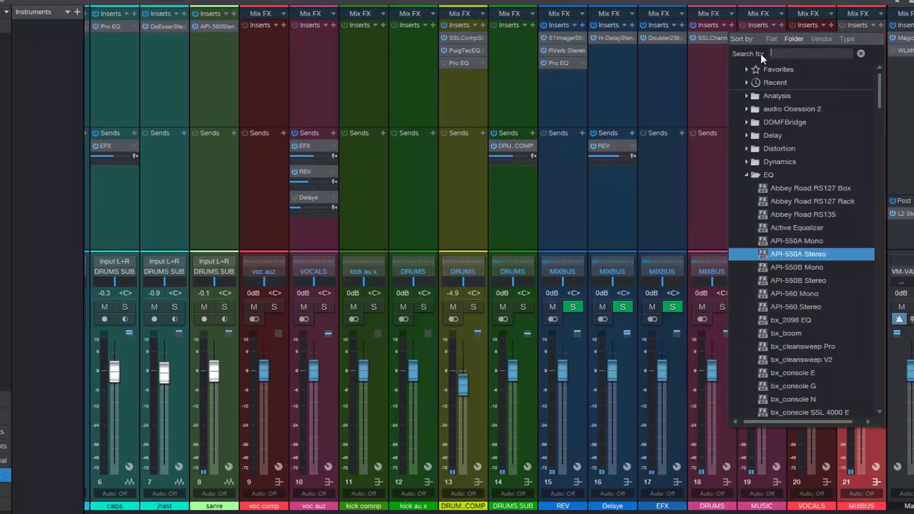
scroll(766, 209, down, 2)
scroll(773, 237, up, 2)
scroll(769, 236, down, 3)
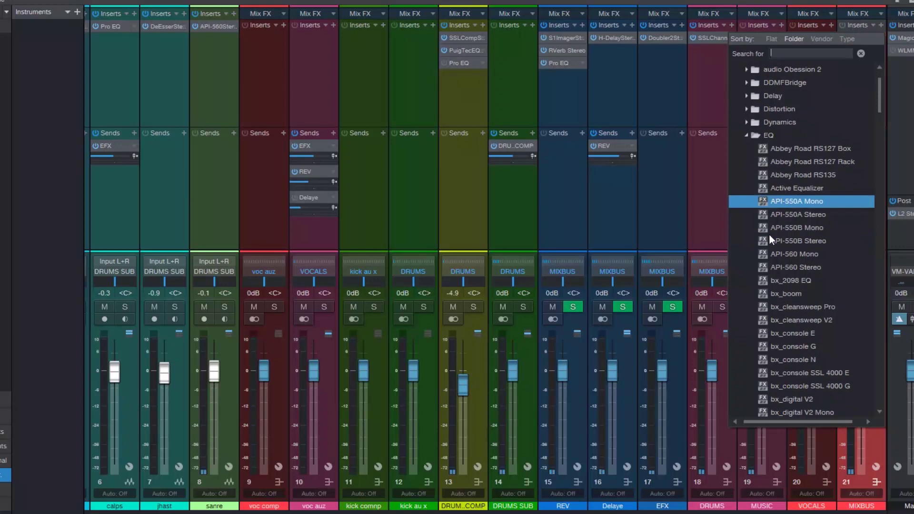
scroll(766, 228, up, 2)
click(745, 161)
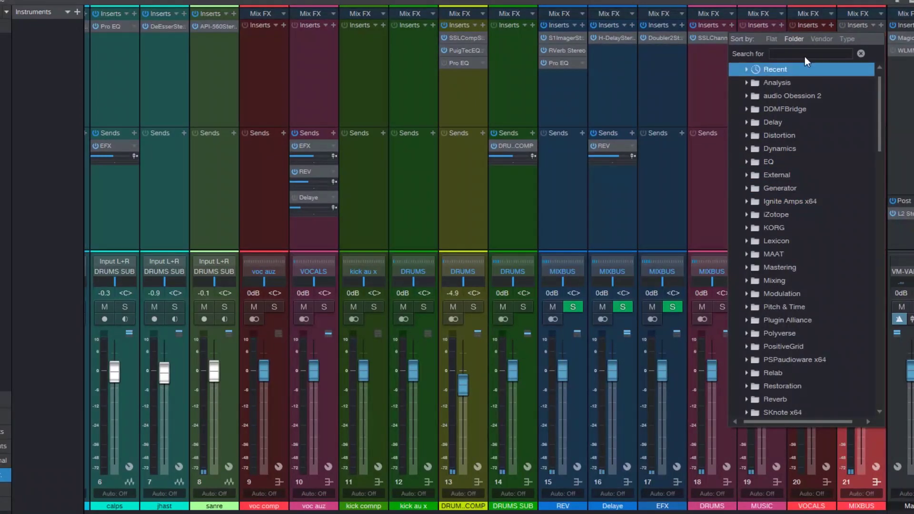
click(822, 39)
click(801, 41)
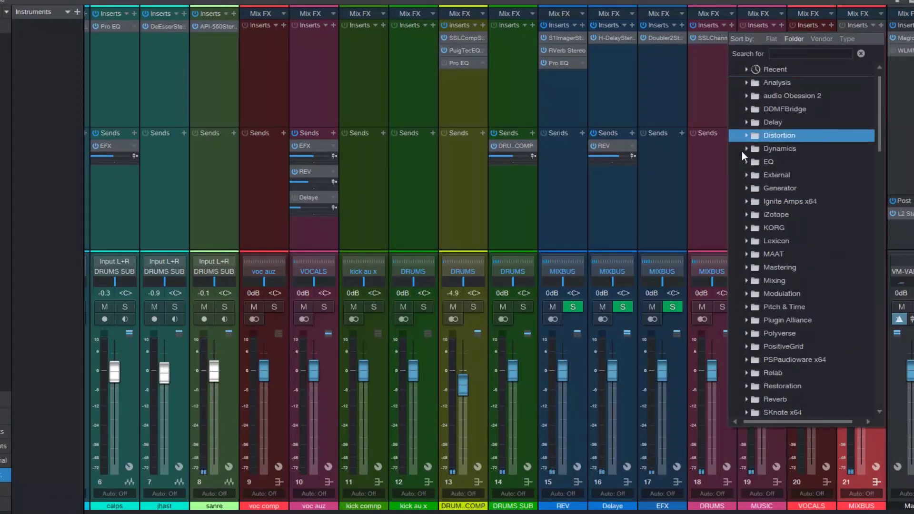
click(743, 269)
scroll(792, 300, down, 3)
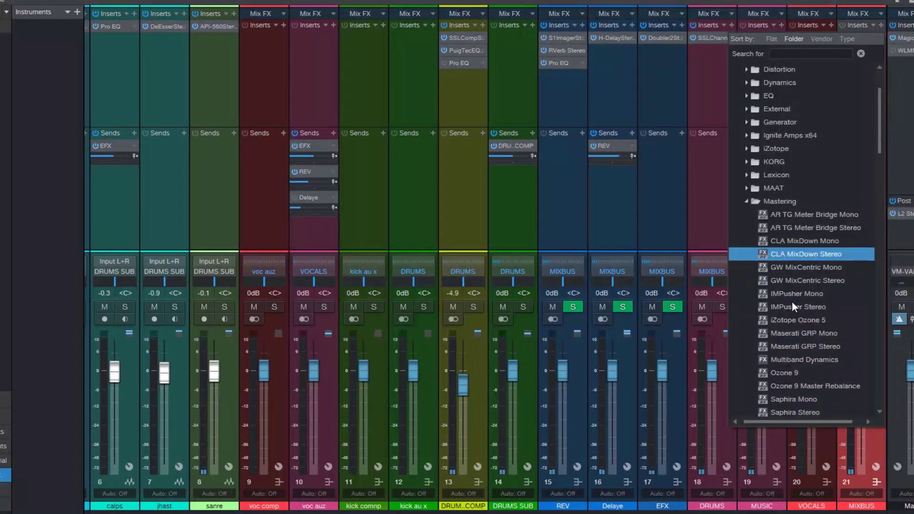
scroll(792, 300, up, 2)
Search the plug-in list for "H eq" and clear the search.
click(800, 51)
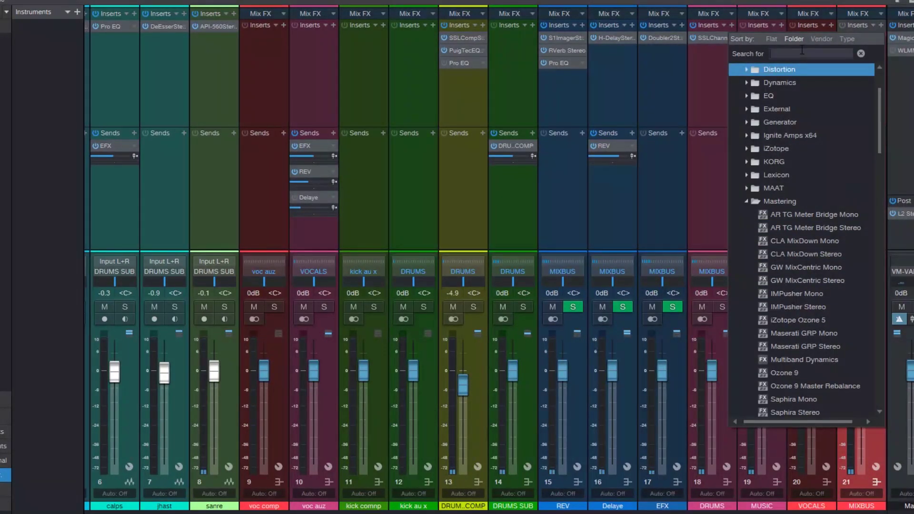
text(H eq)
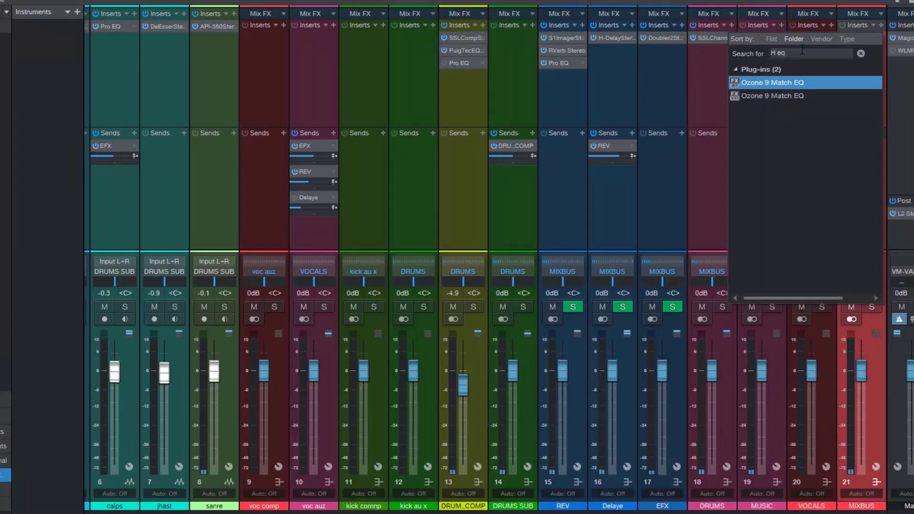
key(BackSpace)
key(BackSpace)
key(BackSpace)
key(BackSpace)
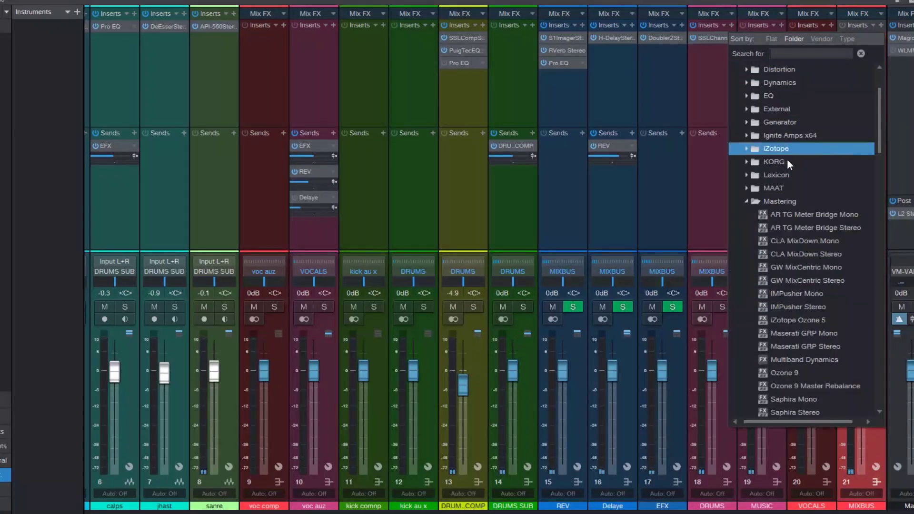
Add H-EQ-Light Stereo from the EQ folder as the first insert on the MIXBUS channel.
click(747, 201)
click(746, 95)
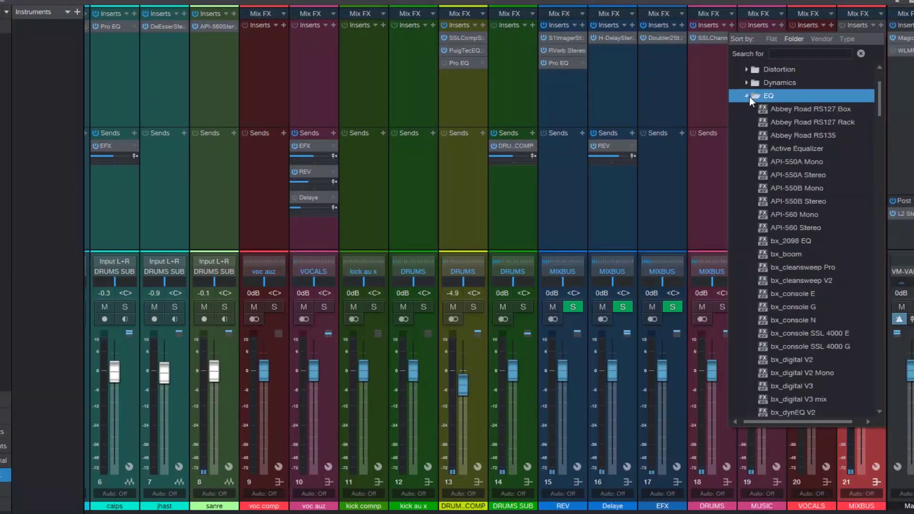
scroll(795, 227, down, 6)
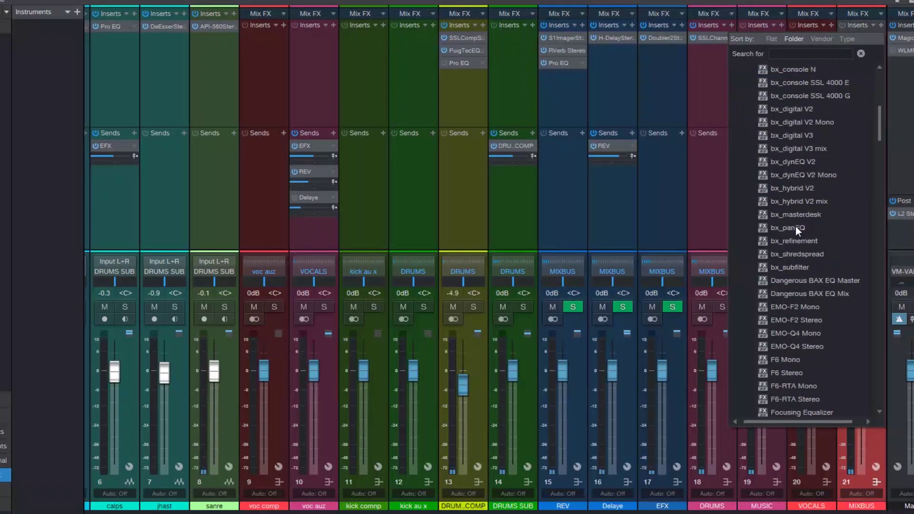
scroll(795, 227, down, 4)
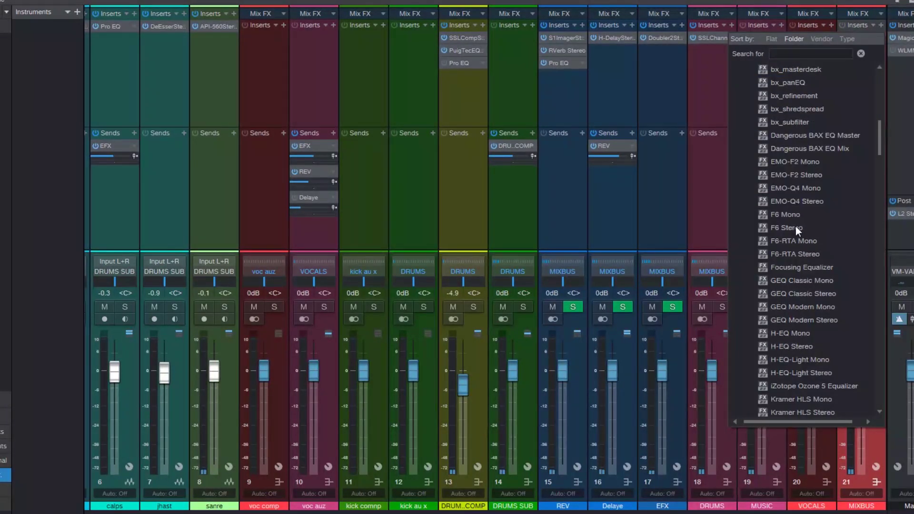
click(816, 307)
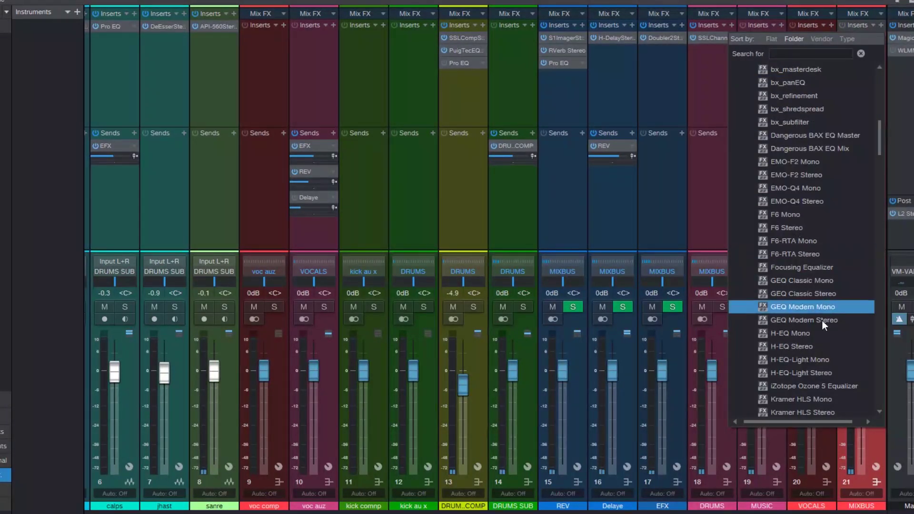
click(801, 376)
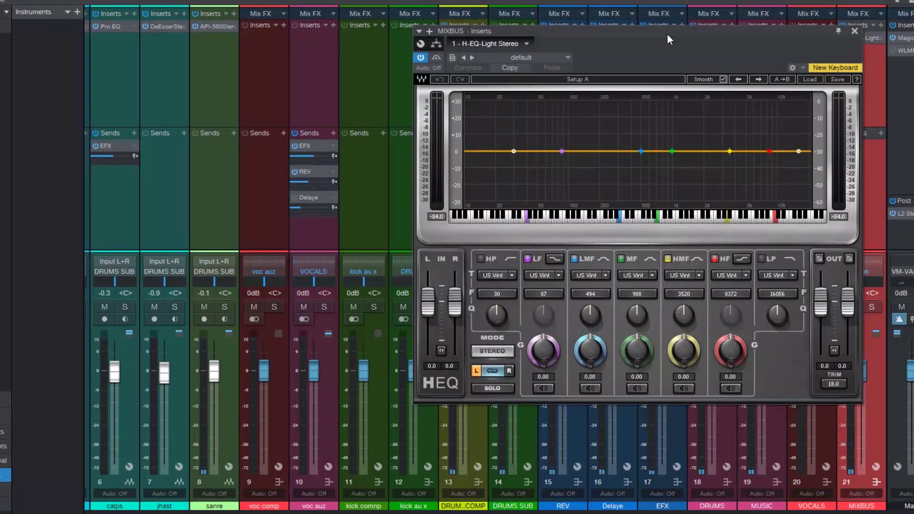
Switch H-EQ-Light from stereo to mid/side (M→S) mode and move its window clear of the MIXBUS channel.
drag(667, 33, 580, 44)
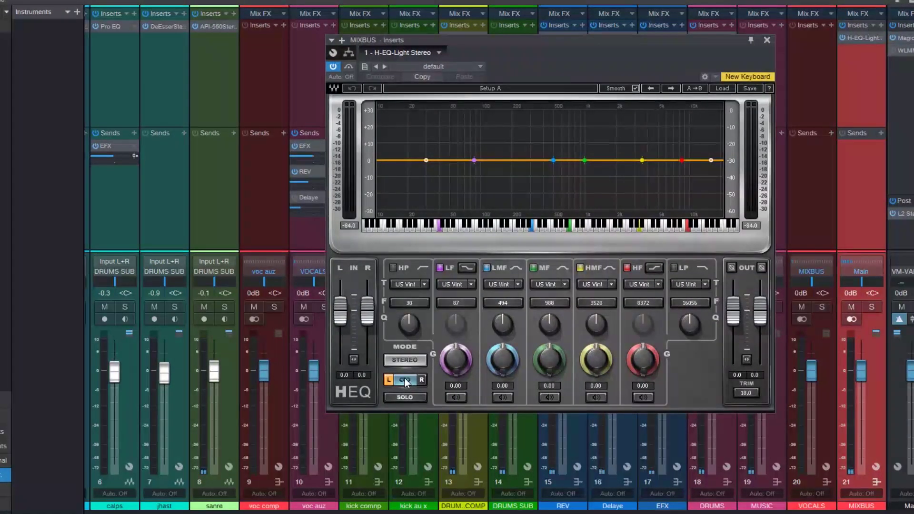
click(405, 381)
click(408, 359)
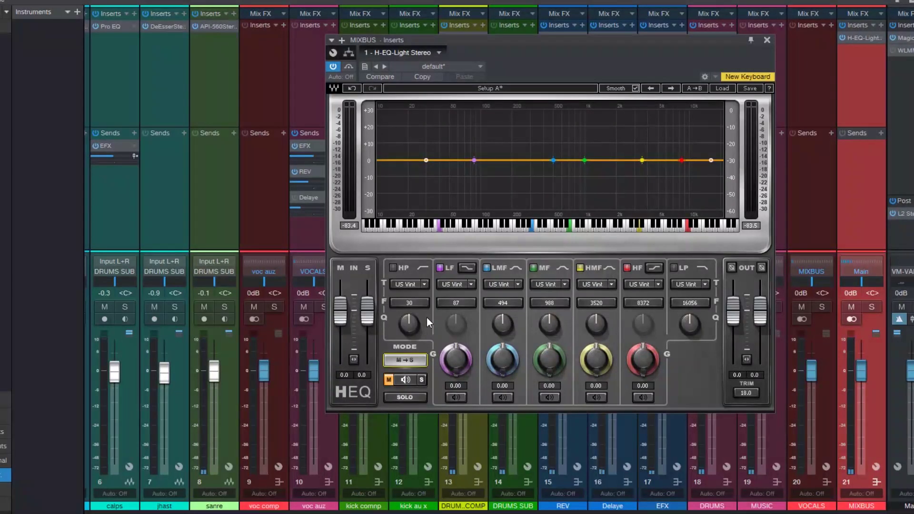
drag(629, 45, 526, 56)
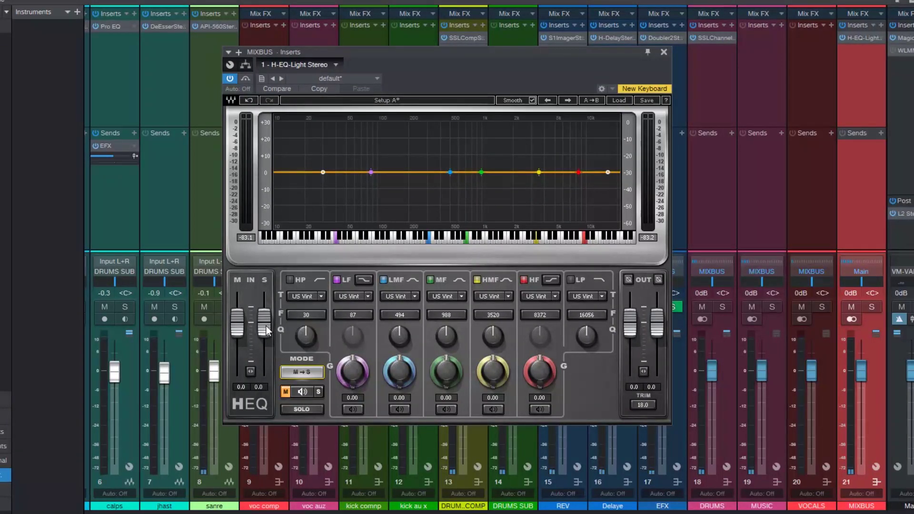
Raise H-EQ-Light's side input level to 2.6 during playback and close the plug-in.
drag(266, 327, 264, 320)
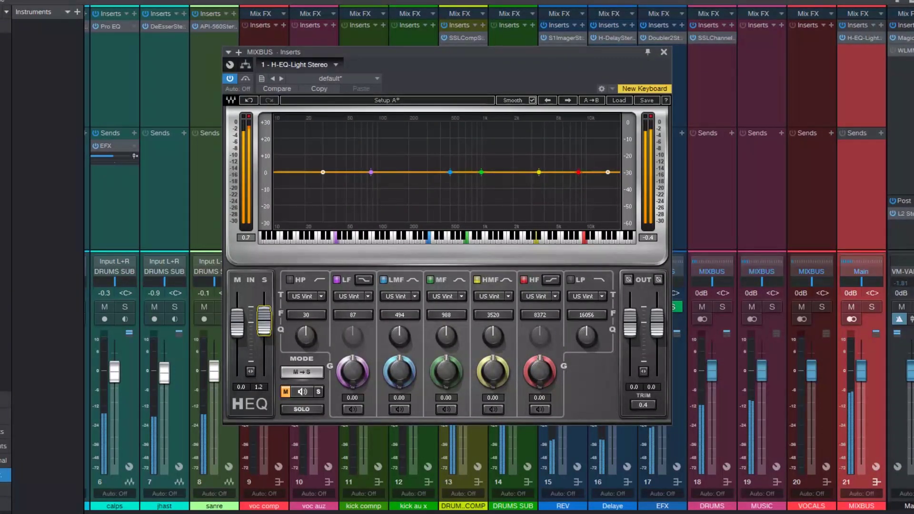
drag(264, 319, 265, 317)
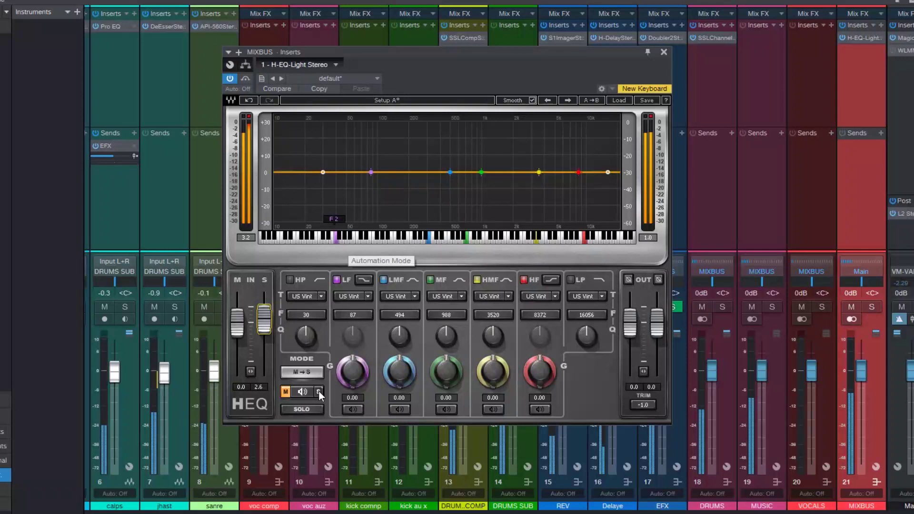
click(664, 51)
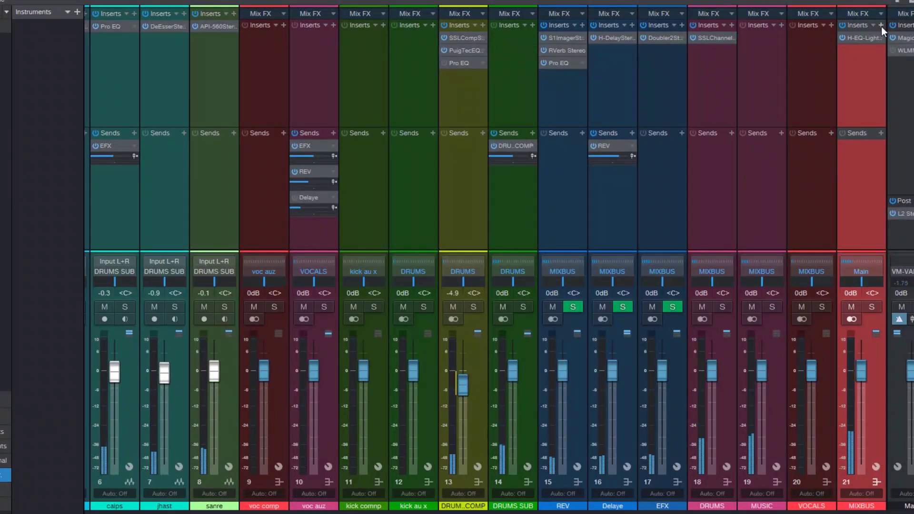
Open the plug-in list for the MIXBUS inserts and look through the Dynamics folder.
click(872, 38)
click(748, 174)
click(744, 164)
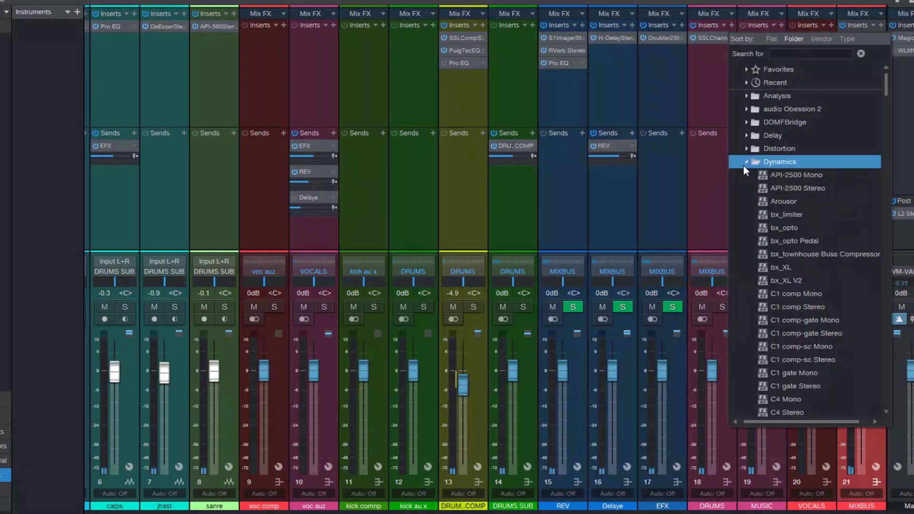
scroll(758, 177, down, 3)
scroll(757, 177, down, 9)
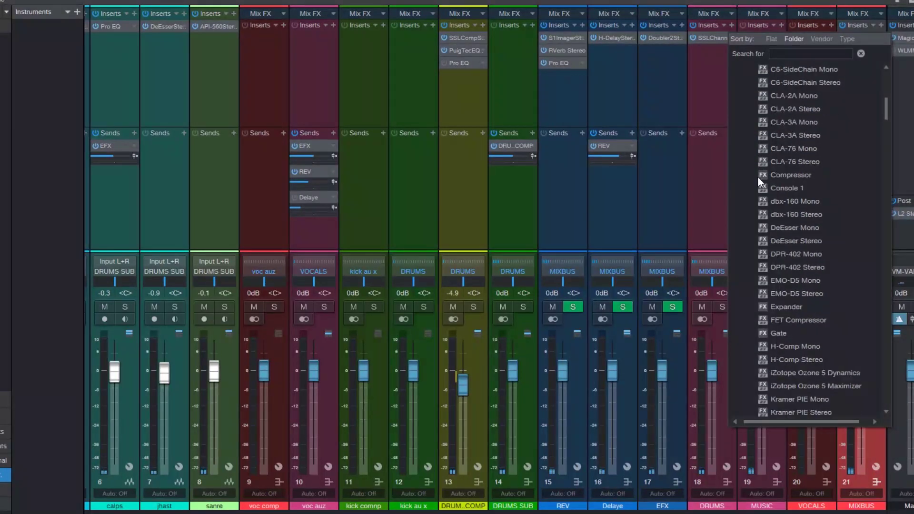
scroll(757, 177, down, 4)
click(823, 70)
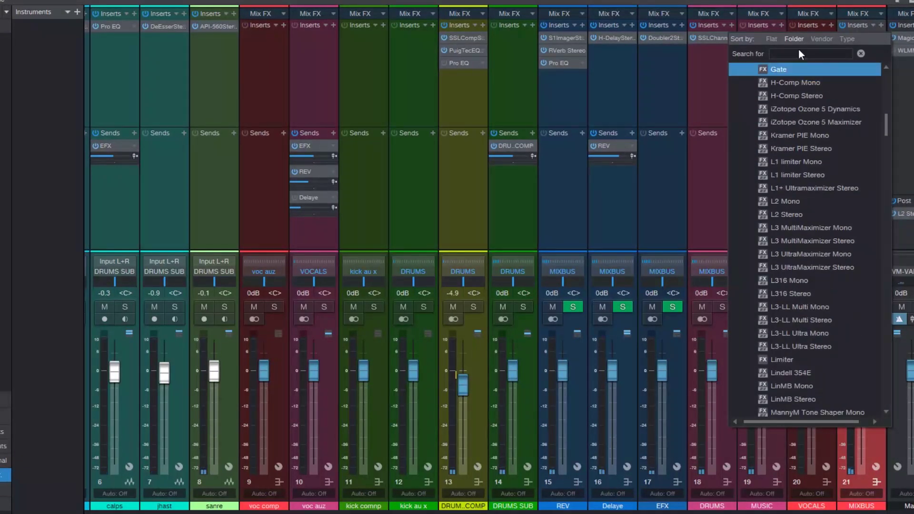
Search the plug-in list for "tr5" and look through the matching plug-ins.
text(tr5)
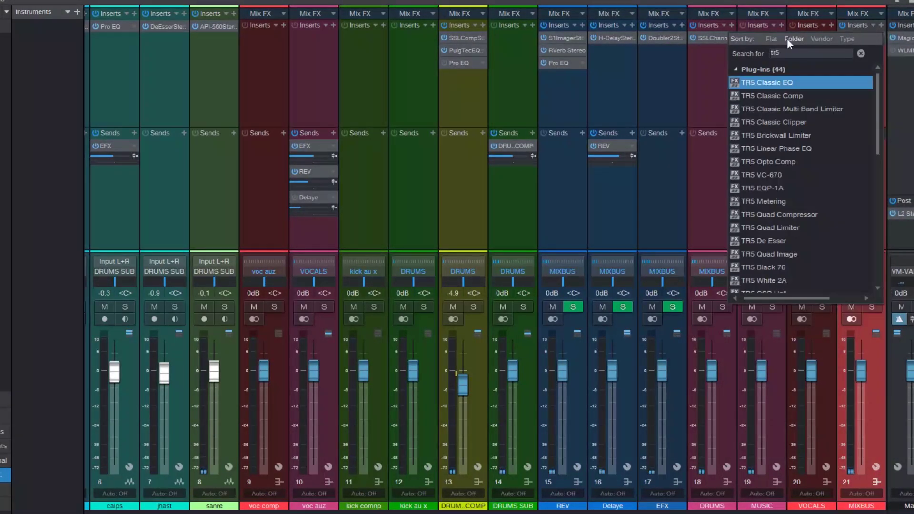
click(790, 148)
scroll(787, 191, down, 5)
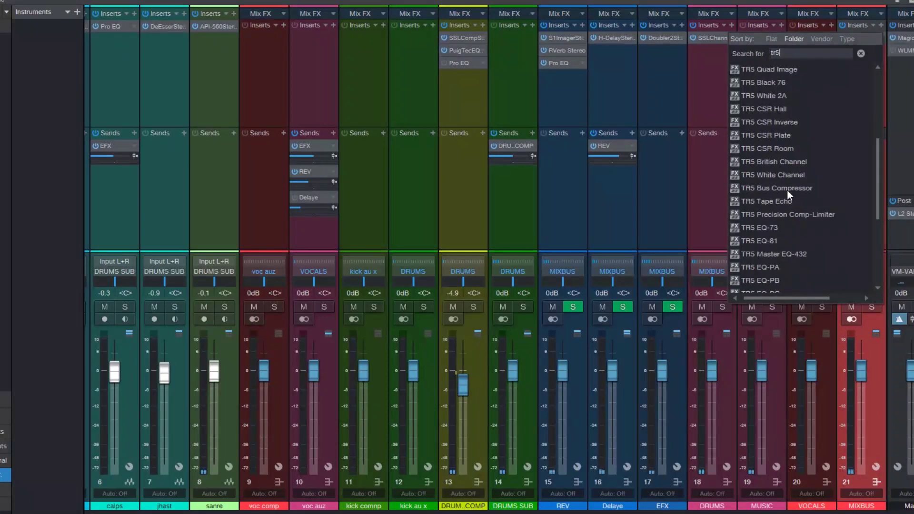
scroll(786, 196, down, 3)
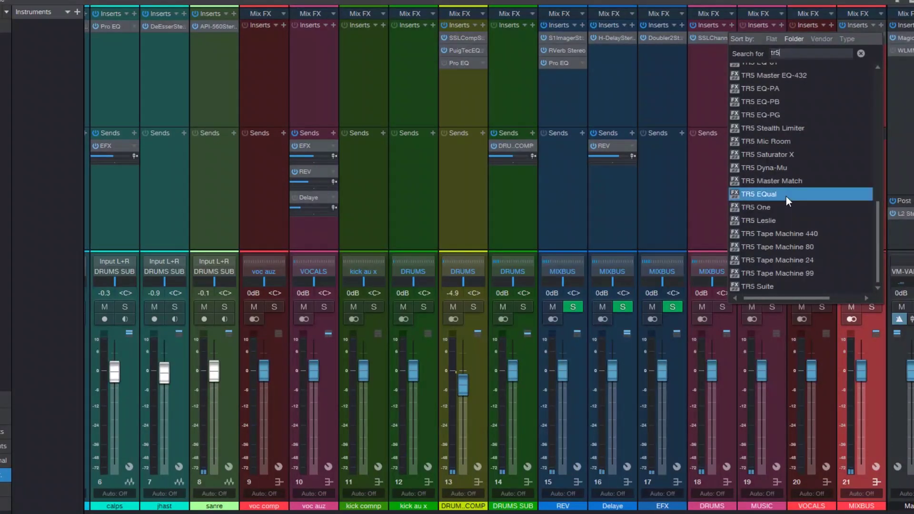
scroll(786, 197, up, 5)
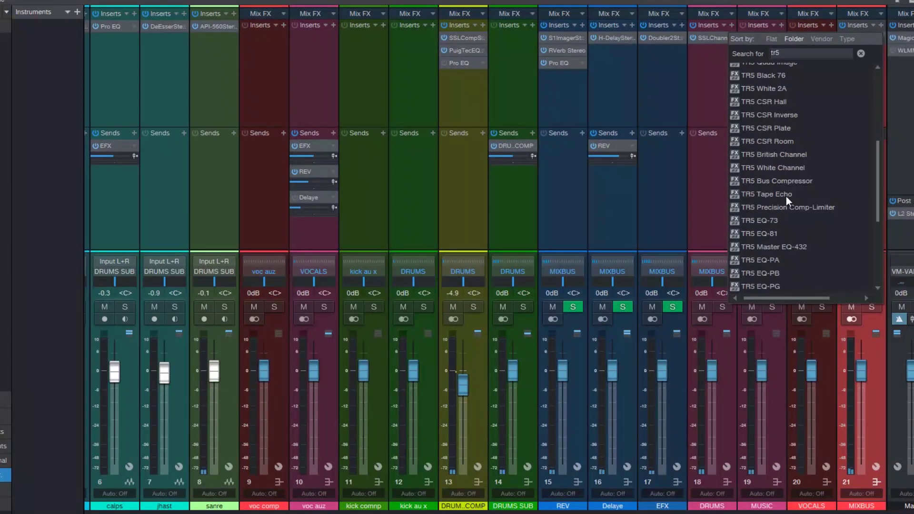
scroll(786, 196, up, 2)
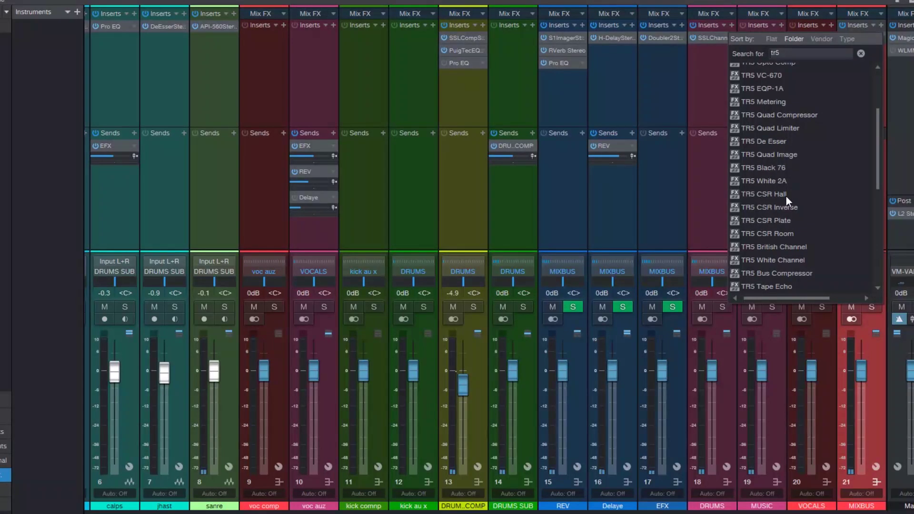
scroll(786, 196, down, 2)
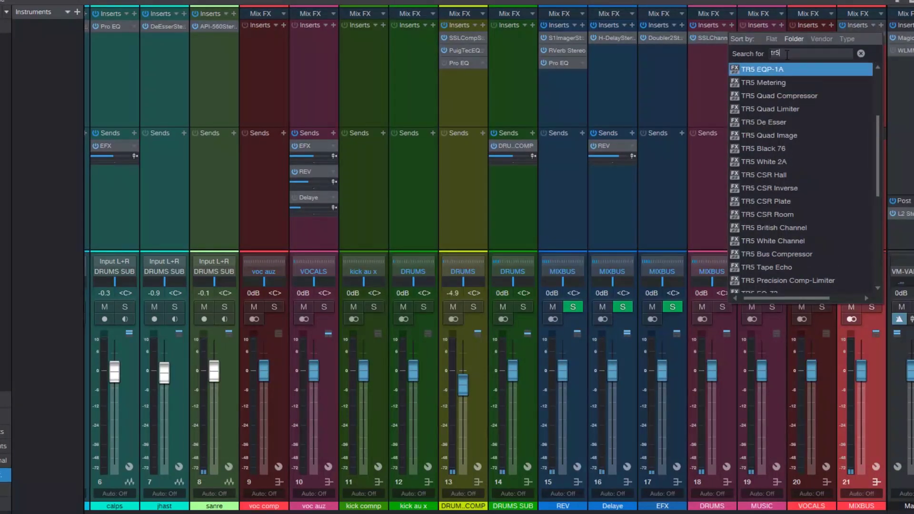
Find Slate plug-ins, insert Virtual Tape Machines on the MIXBUS channel and play the song from near bar 6.
text(slate)
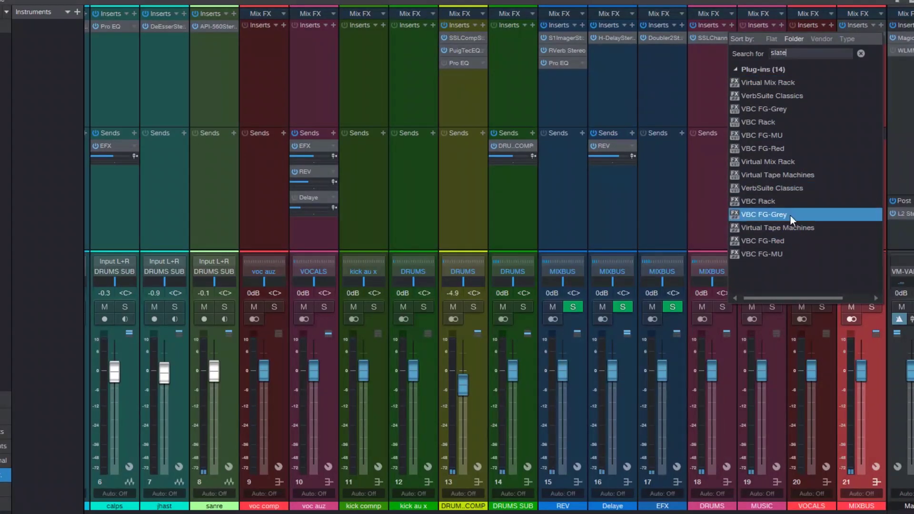
click(796, 227)
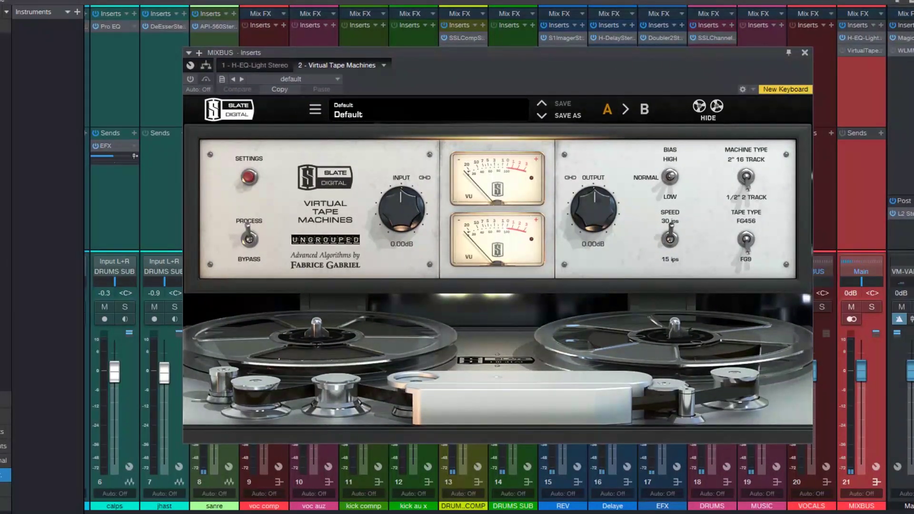
key(F3)
drag(471, 79, 501, 146)
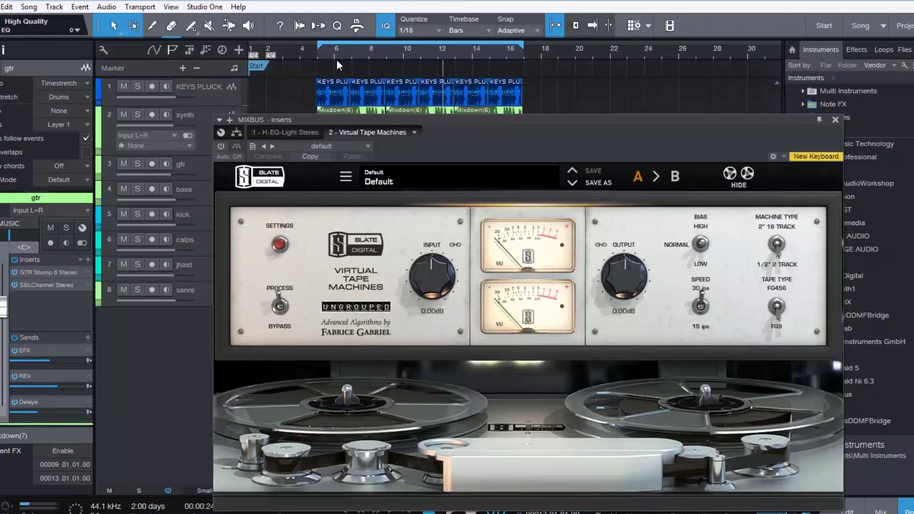
click(329, 48)
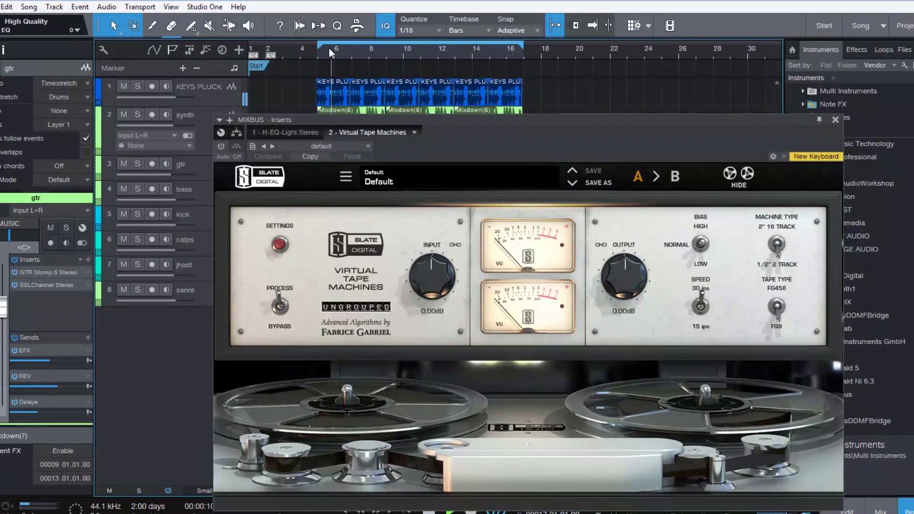
drag(527, 126, 410, 50)
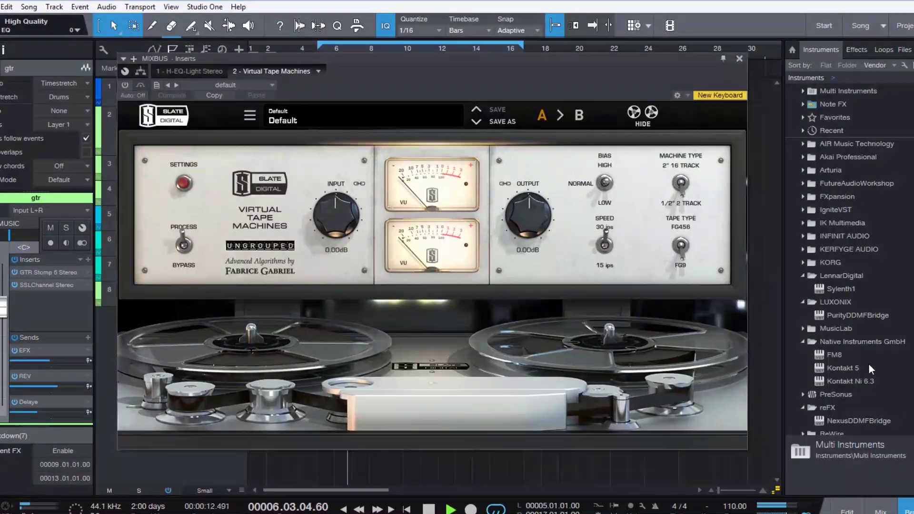
key(F3)
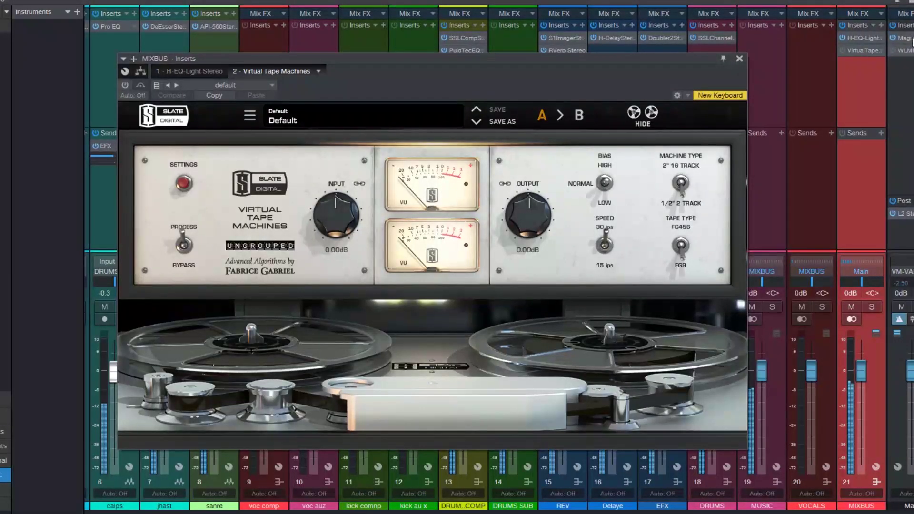
Compare the mix with the reference track in Magic AB on the Main channel, playing the reference from about 01:34.
click(910, 38)
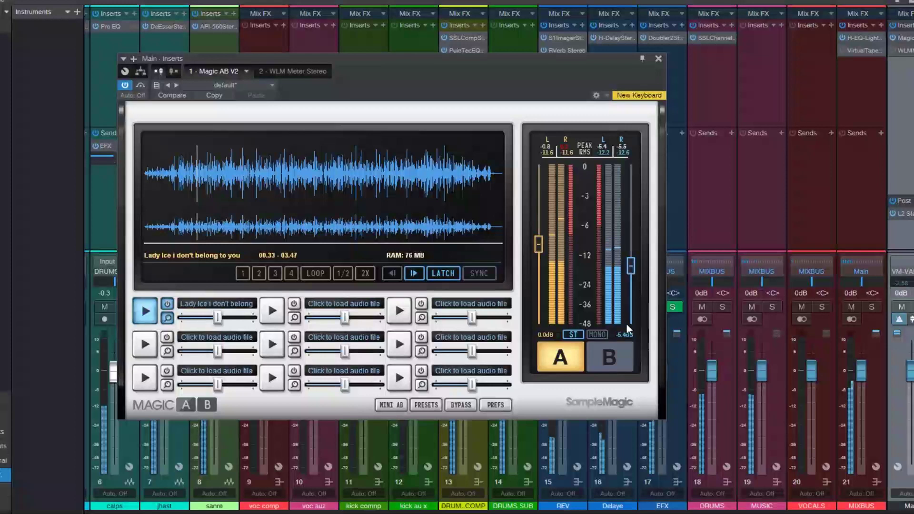
click(609, 352)
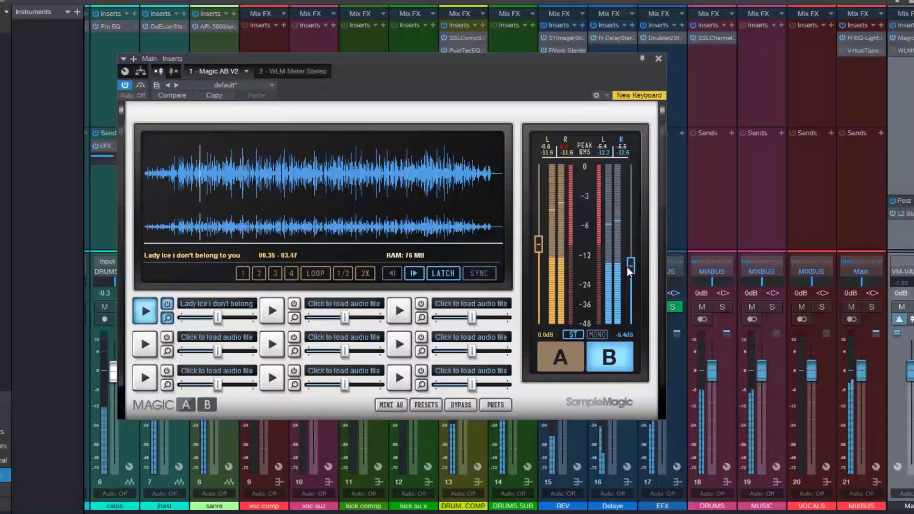
click(292, 169)
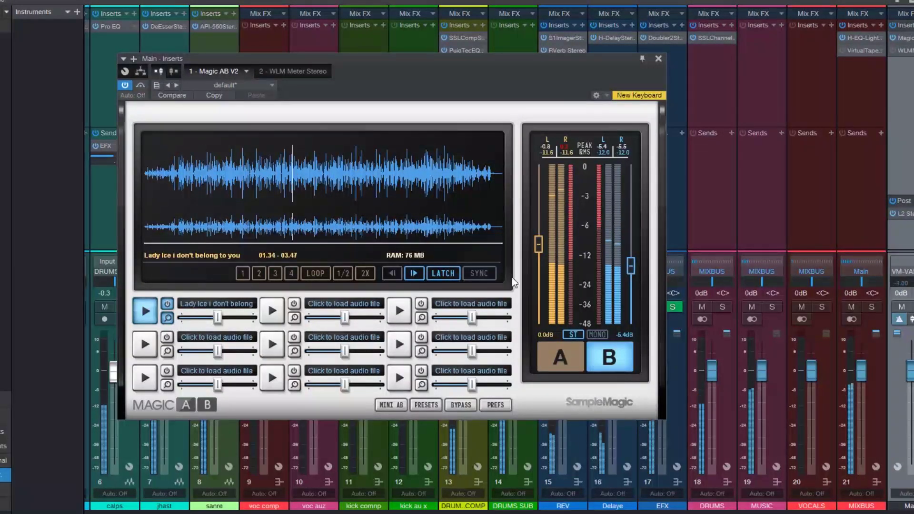
click(563, 362)
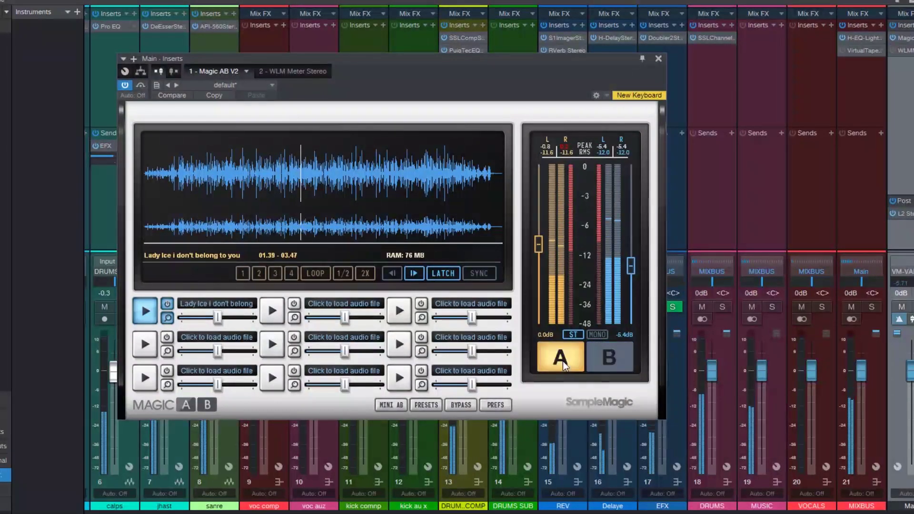
click(613, 355)
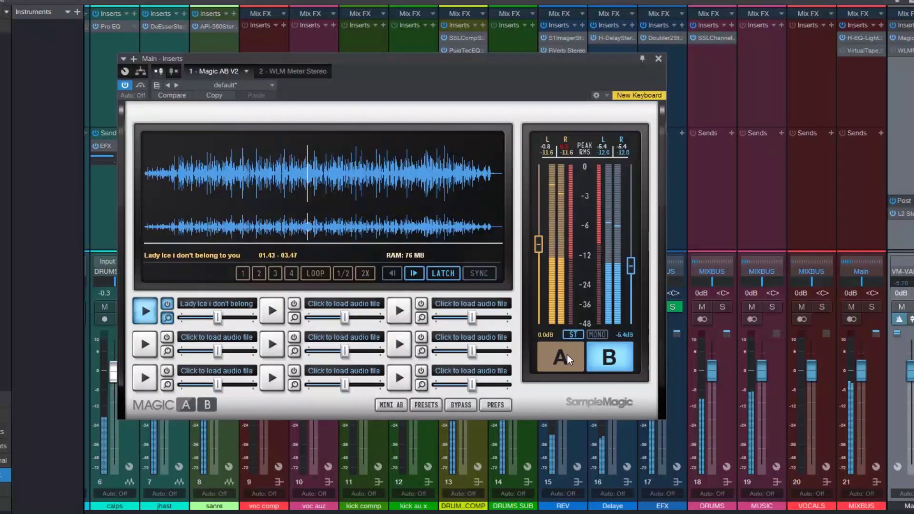
click(566, 355)
click(657, 59)
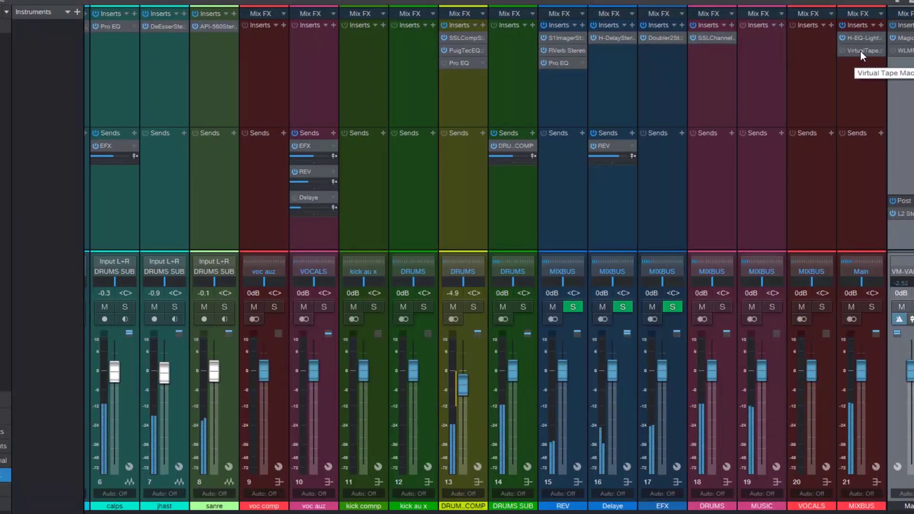
Remove Virtual Tape Machines from the MIXBUS channel and the Pro EQ from the DRUMSs COMP channel.
right_click(880, 51)
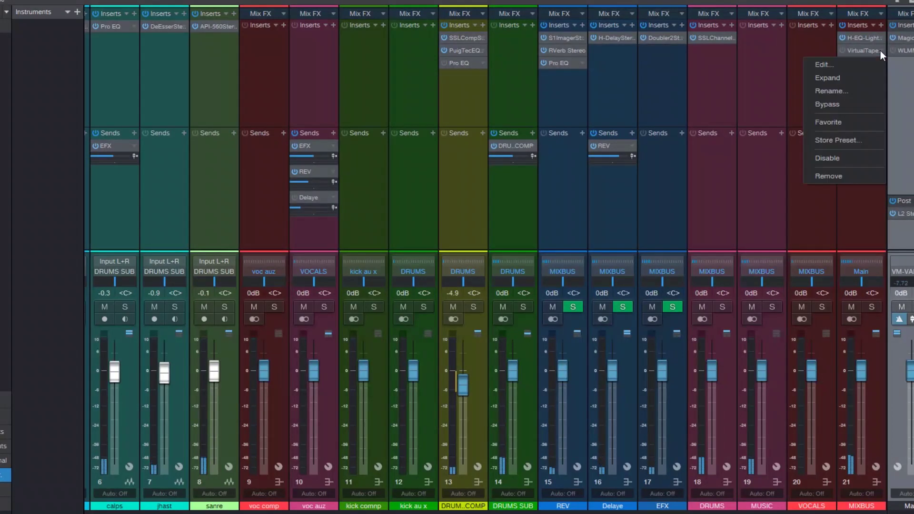
click(826, 177)
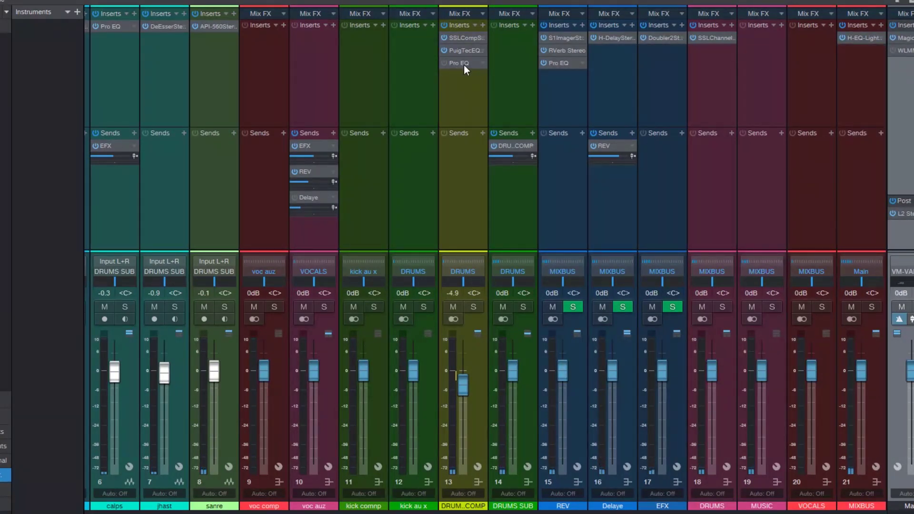
right_click(479, 67)
click(513, 186)
key(space)
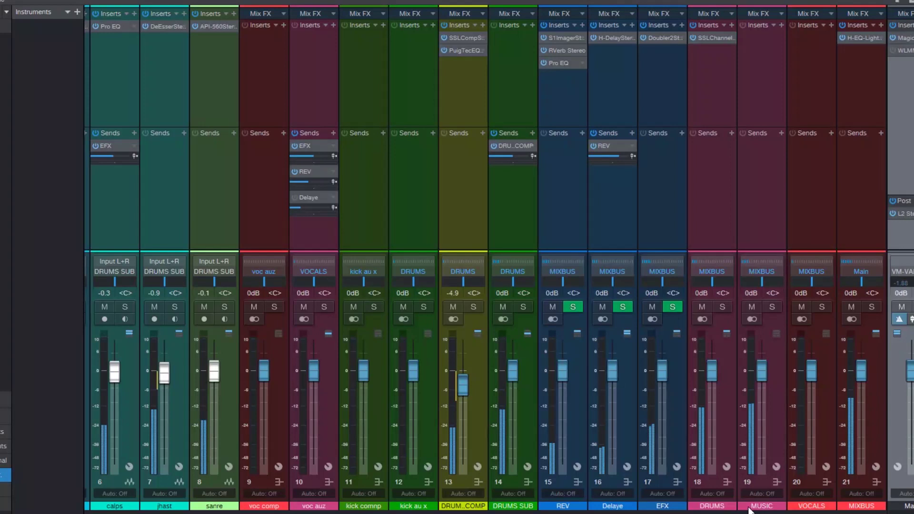
mouse_move(678, 512)
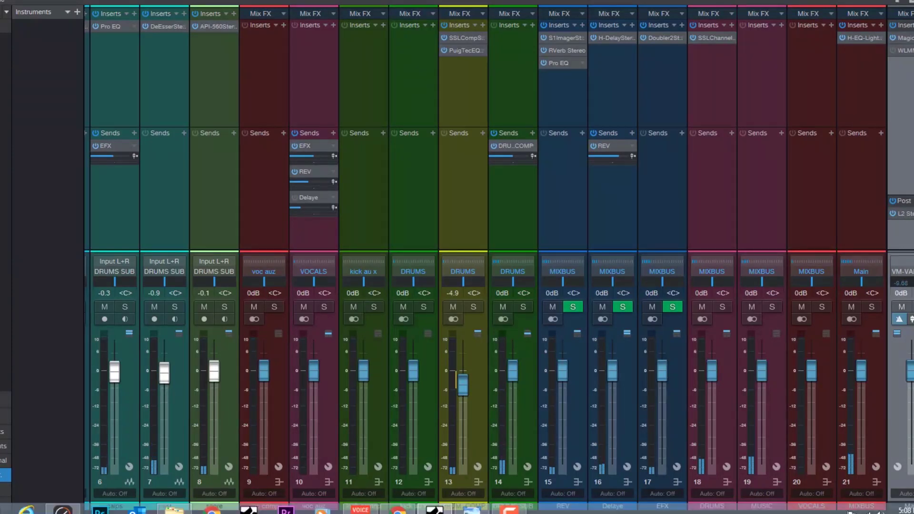
mouse_move(510, 511)
click(521, 470)
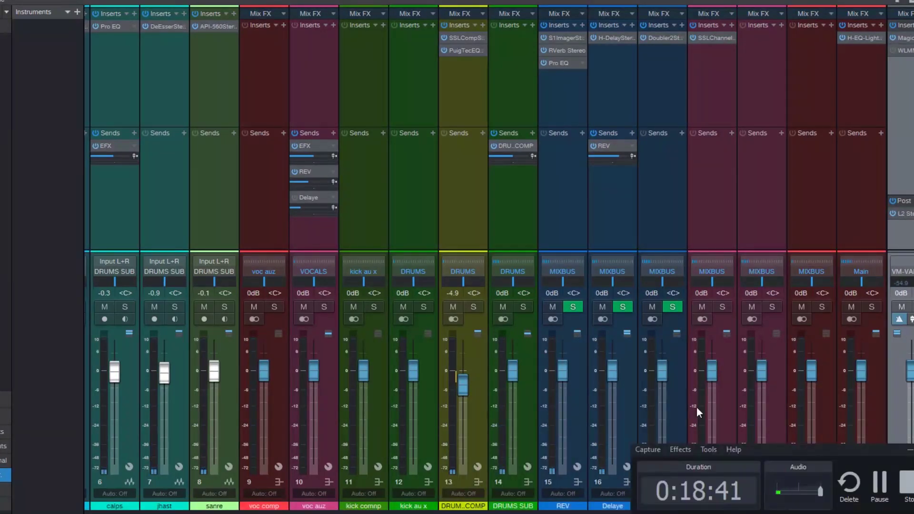
Create a bus channel named "gtr efx" after the EFX channel and route its output to MIXBUS.
right_click(673, 434)
click(725, 387)
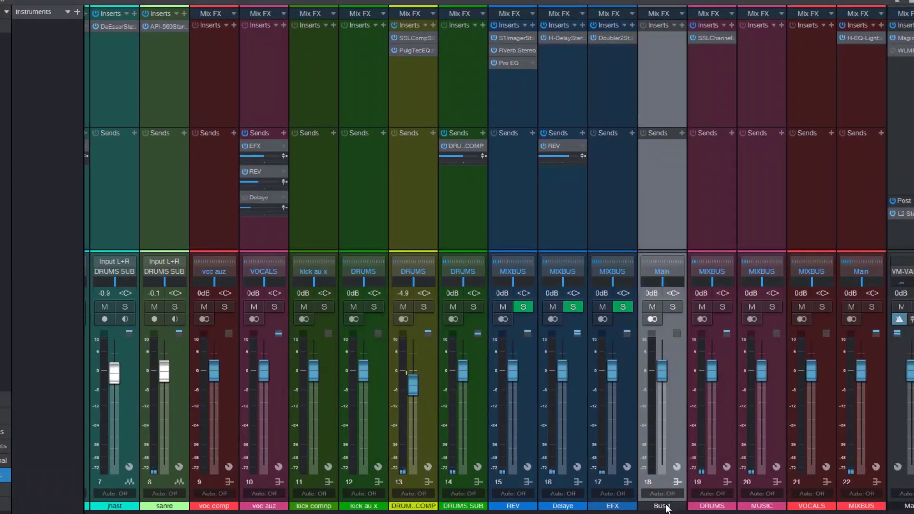
double_click(665, 506)
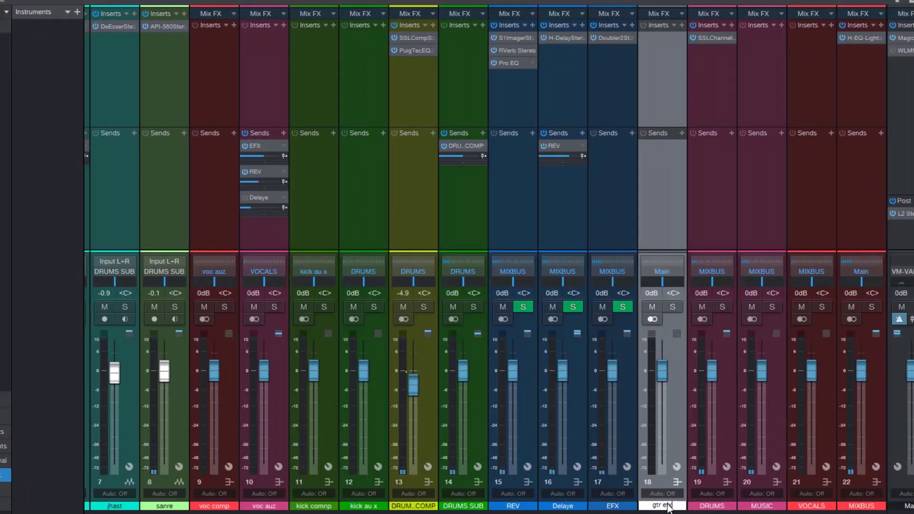
key(Return)
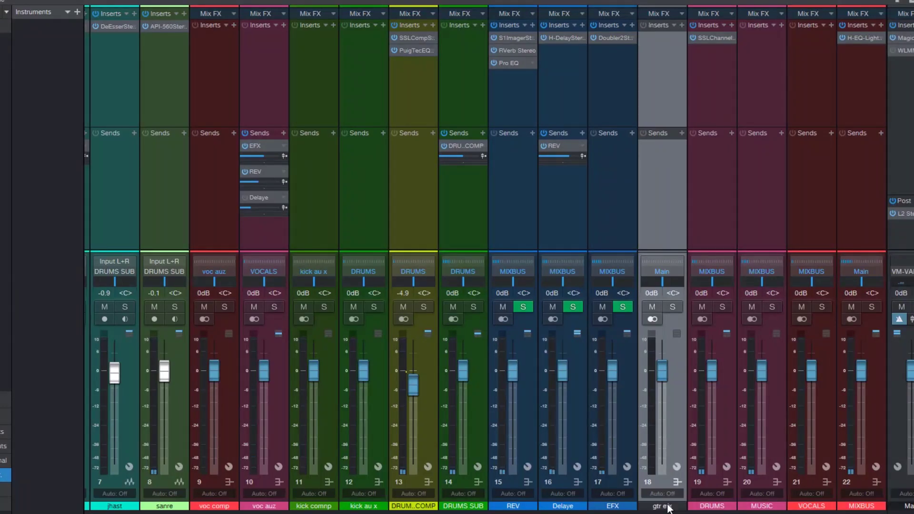
click(664, 272)
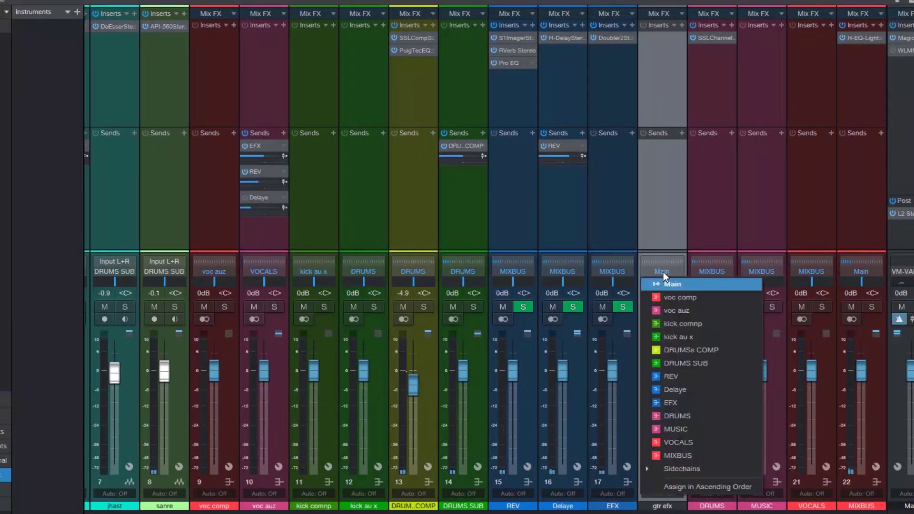
click(687, 455)
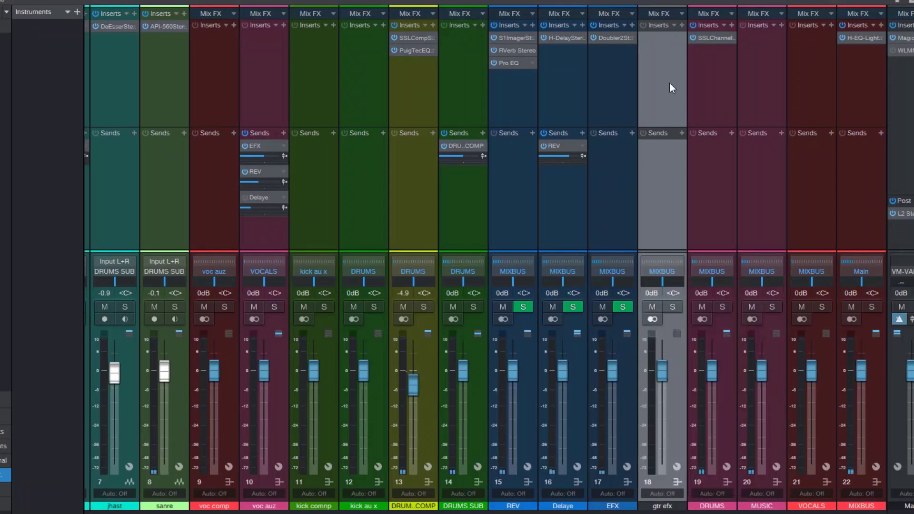
Insert GTR Stomp 6 Stereo on the gtr efx bus, pin its window and return to the arrangement.
click(681, 24)
text(gtr)
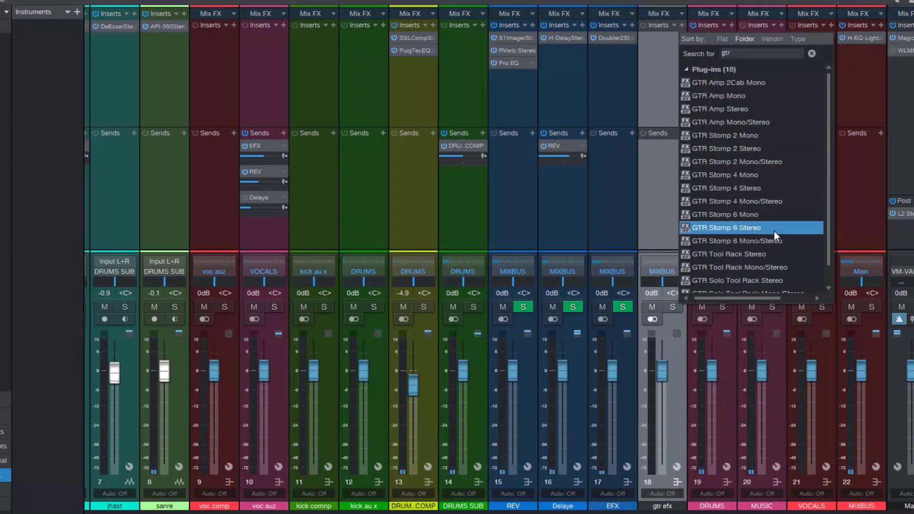
click(774, 230)
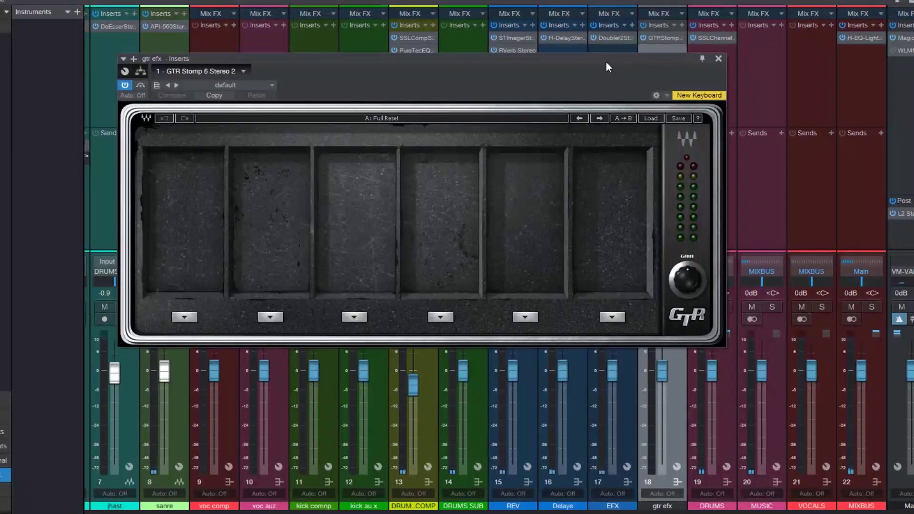
drag(606, 62, 688, 93)
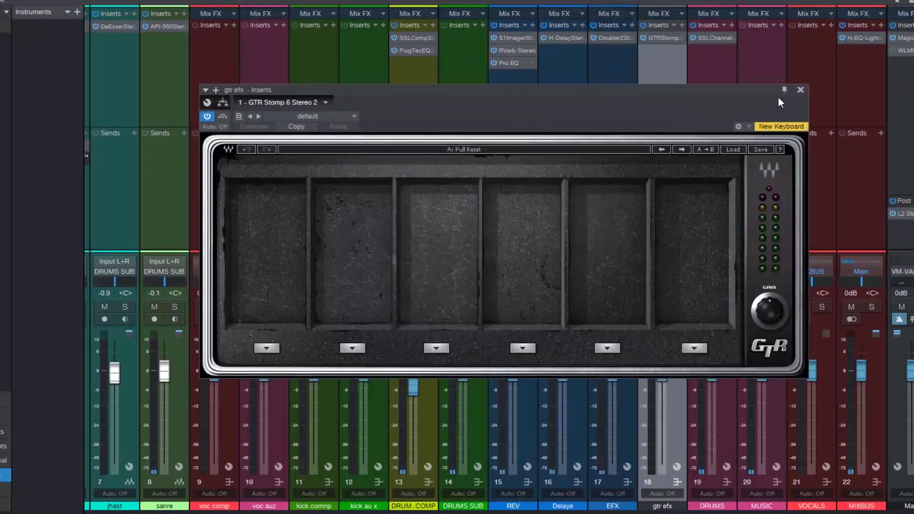
click(784, 89)
key(F3)
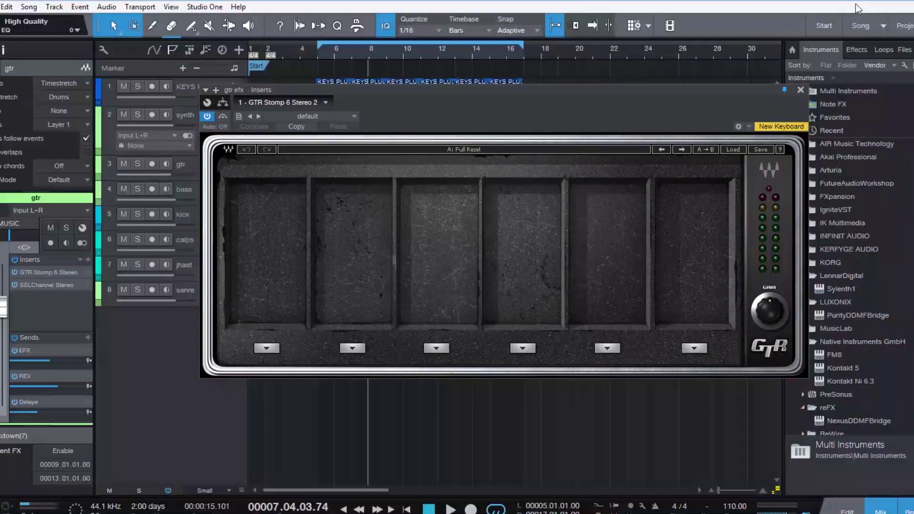
Load the ReadyToRock preset in GTR Stomp 6 on the gtr efx bus, with the playhead near bar 5.
drag(486, 95, 564, 146)
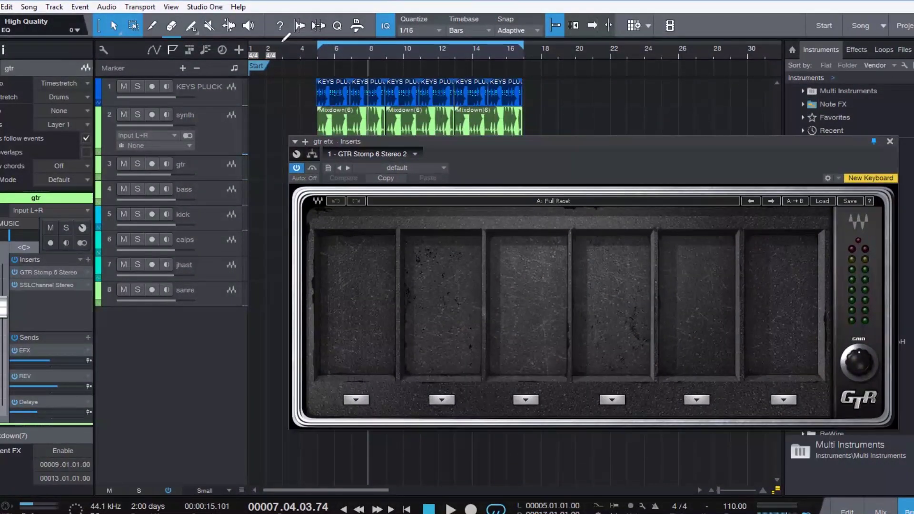
click(327, 51)
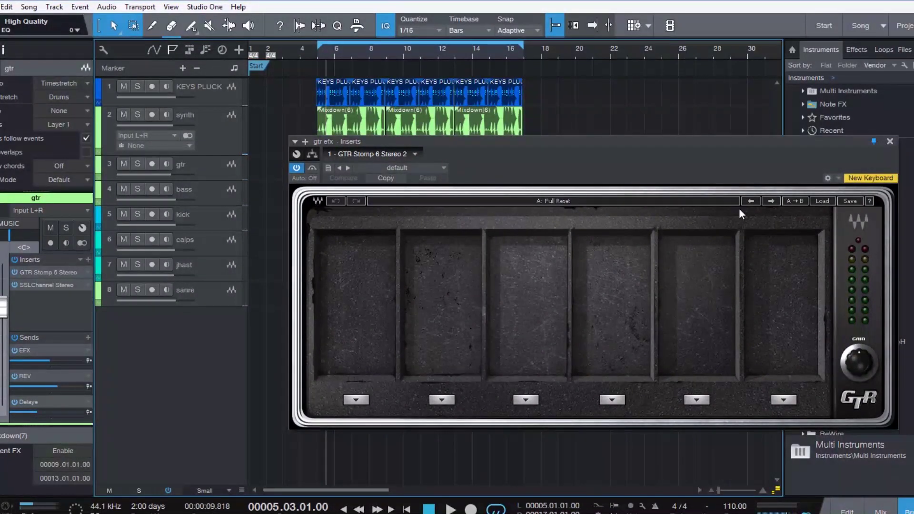
click(771, 201)
drag(814, 145, 733, 134)
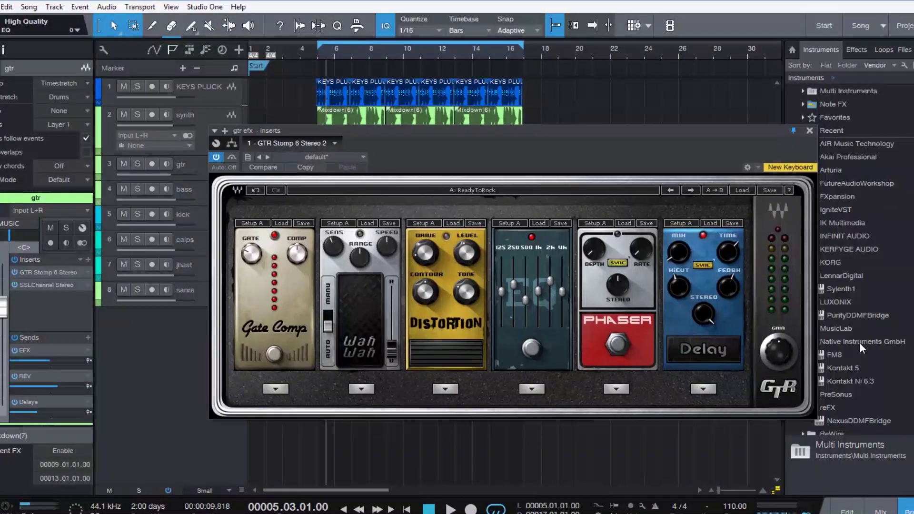
Add a send to REV on the gtr efx bus and reopen its GTR Stomp 6 window over the arrangement.
key(F3)
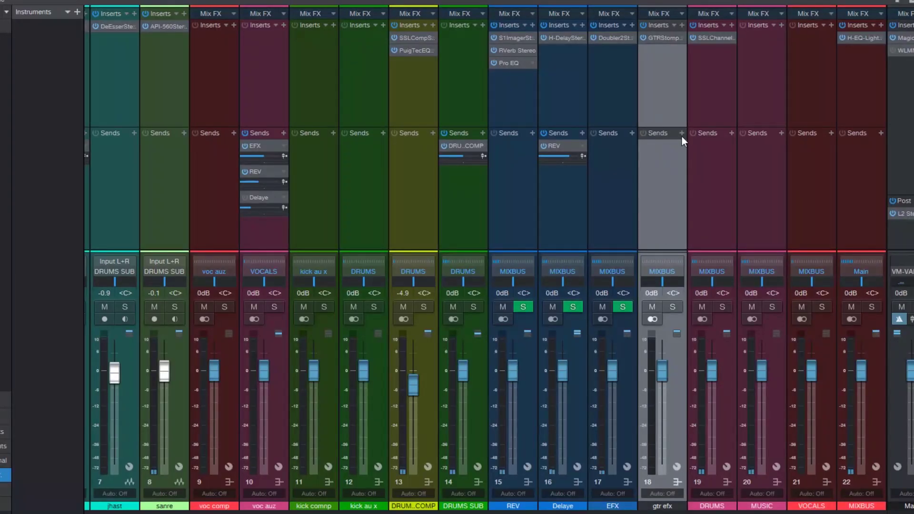
click(681, 132)
click(708, 241)
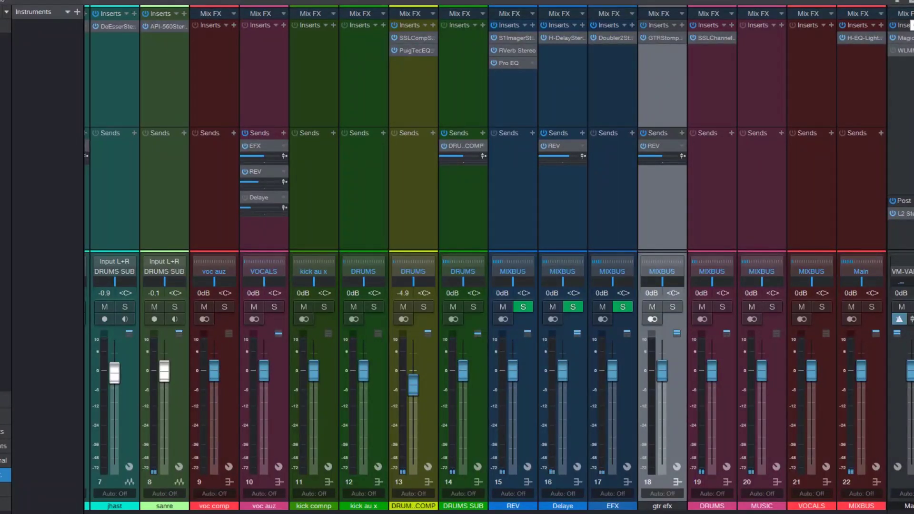
double_click(655, 39)
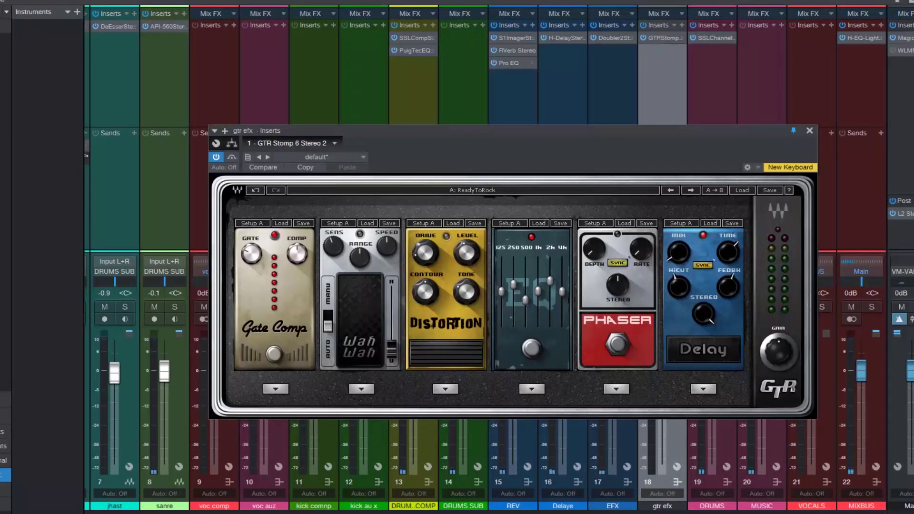
key(F3)
drag(405, 128, 484, 127)
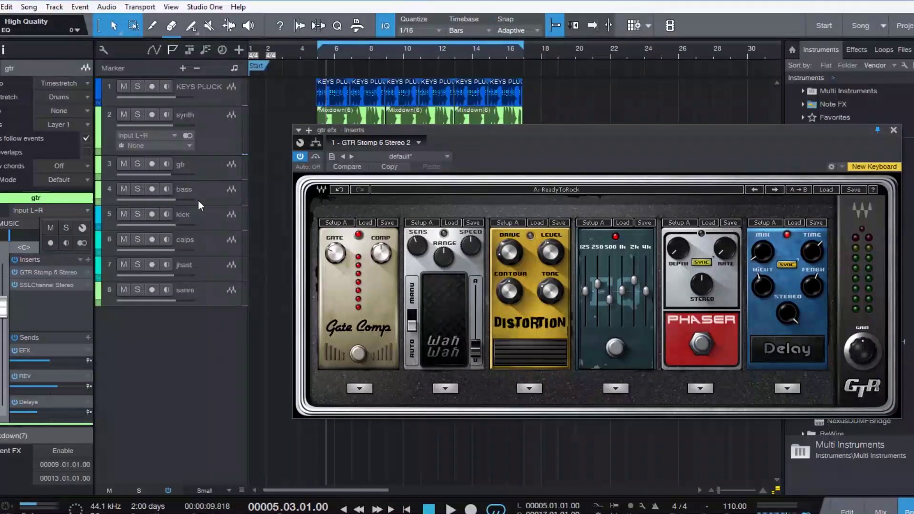
Select the gtr track, mute KEYS PLUCK and synth, and start playback from bar 5.
click(194, 169)
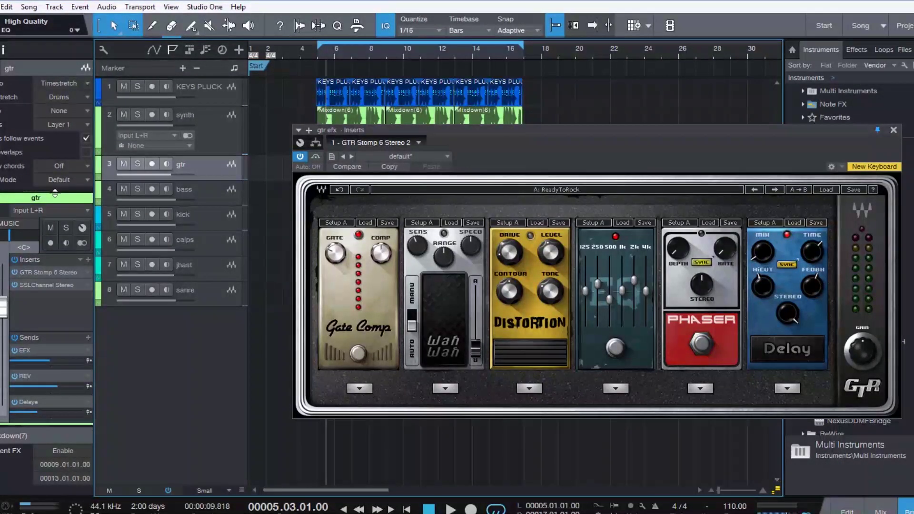
drag(53, 188, 58, 189)
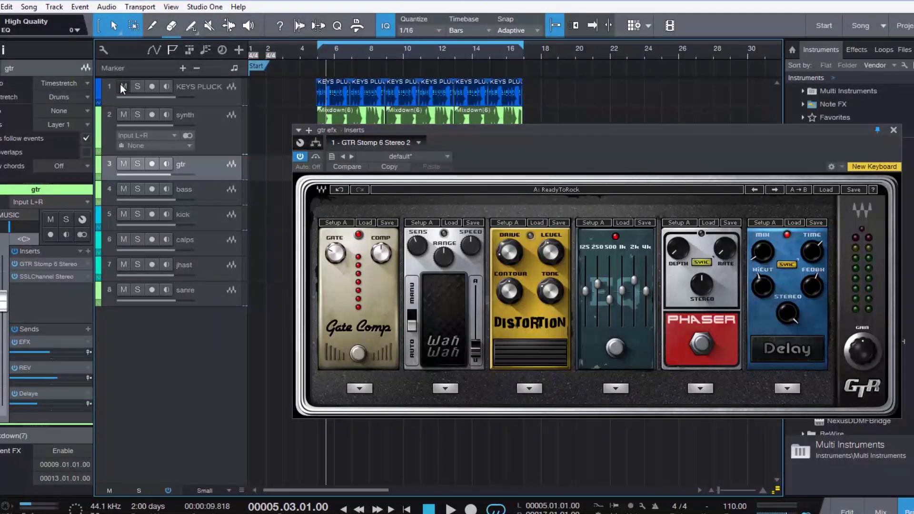
click(316, 51)
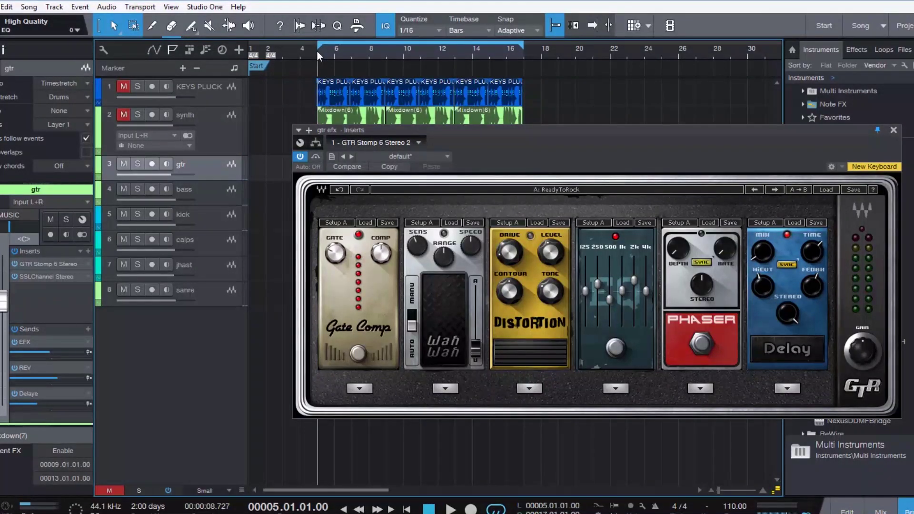
key(space)
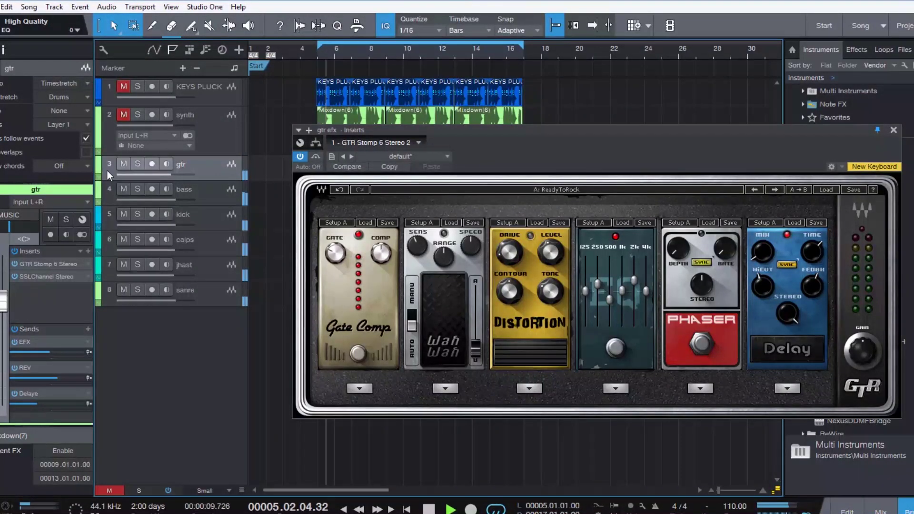
Add a send from the gtr track to the gtr efx bus and set its level to about -23.9.
drag(86, 183, 86, 130)
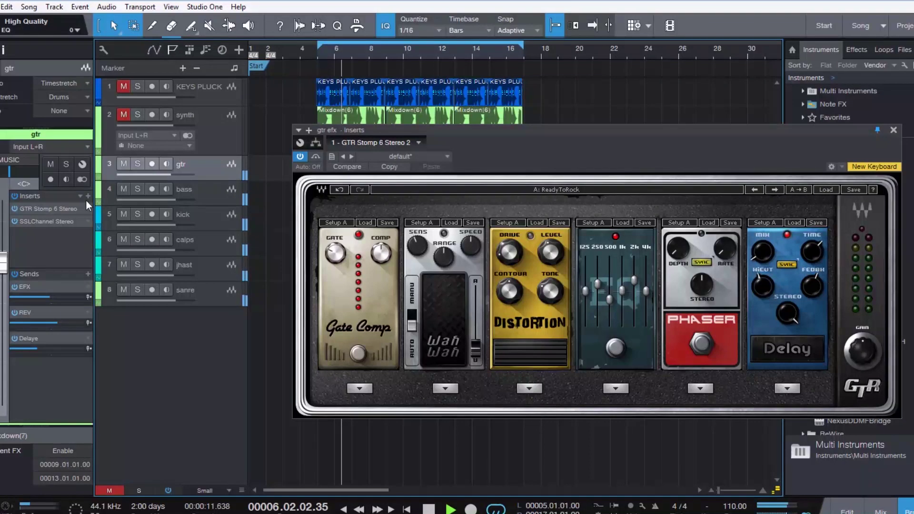
click(88, 274)
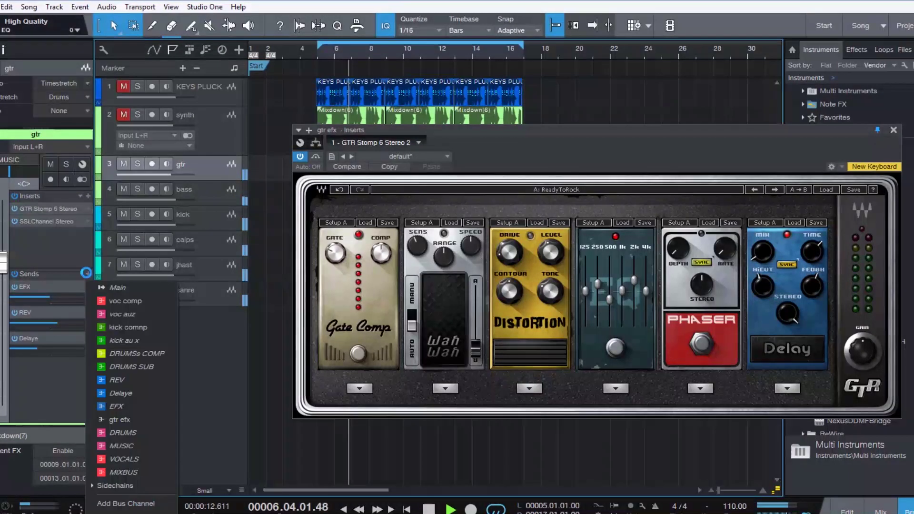
click(137, 421)
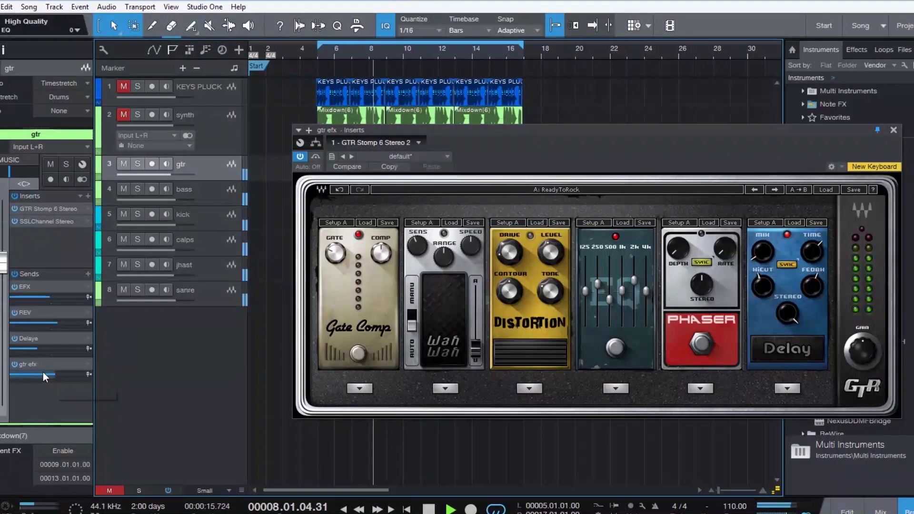
drag(43, 372, 24, 375)
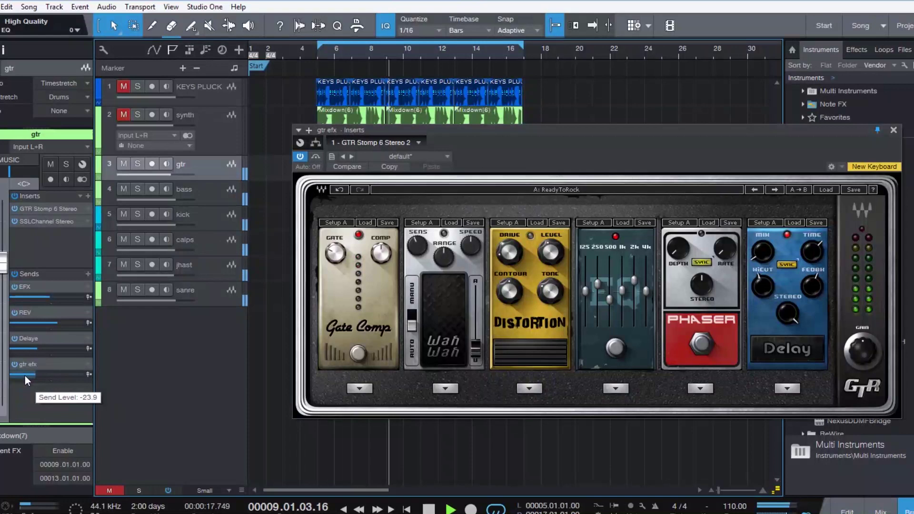
Adjust the GTR Stomp pedals: set the Delay Mix to 43, lower the EQ's 250 Hz band and raise the Phaser's Stereo control.
drag(762, 252, 762, 230)
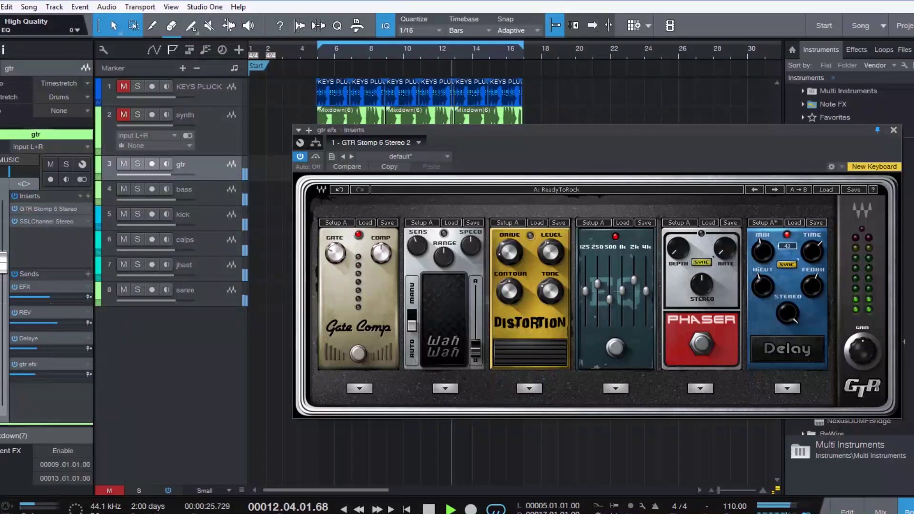
drag(598, 284, 598, 300)
drag(711, 283, 711, 277)
click(703, 344)
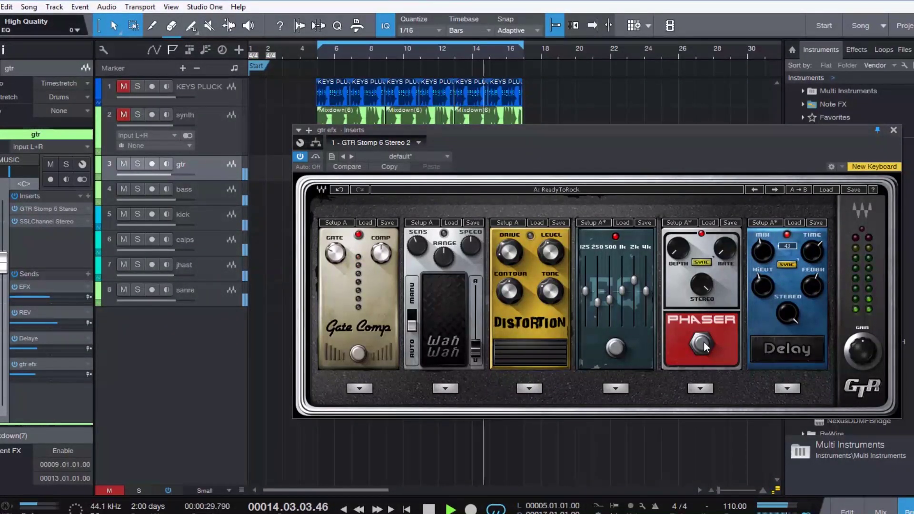
Replace the Distortion pedal with OverDrive and set its Tone to 94.
click(528, 389)
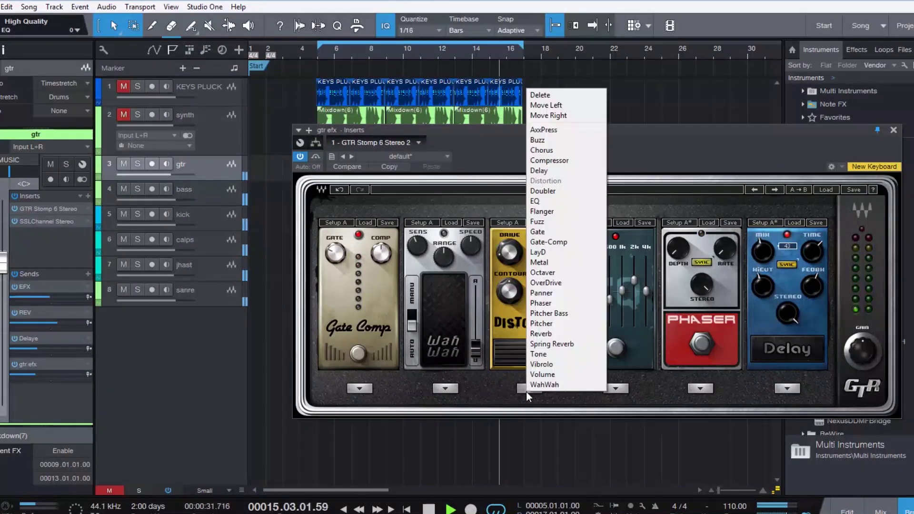
click(545, 282)
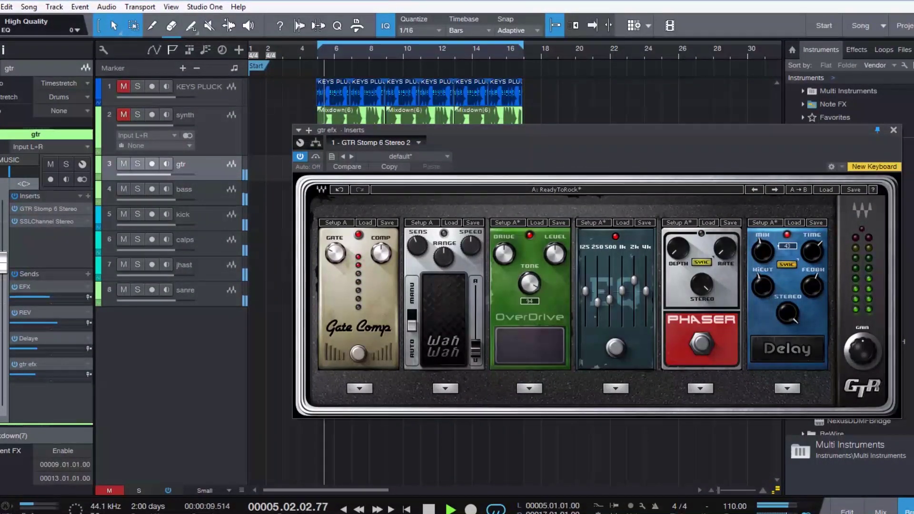
mouse_move(504, 253)
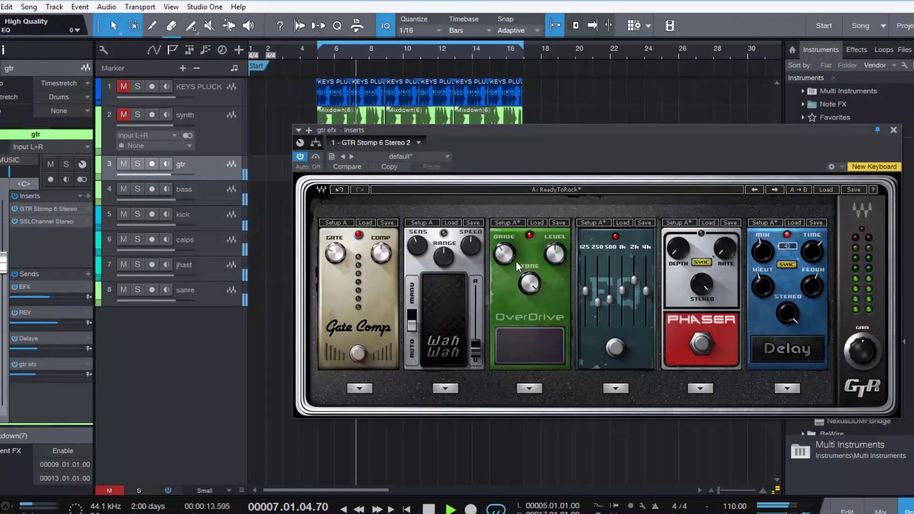
Set the Delay pedal's HiCut to 0.7, adjust its Mix, and raise the EQ pedal's 250 Hz band with playback stopped.
mouse_move(761, 283)
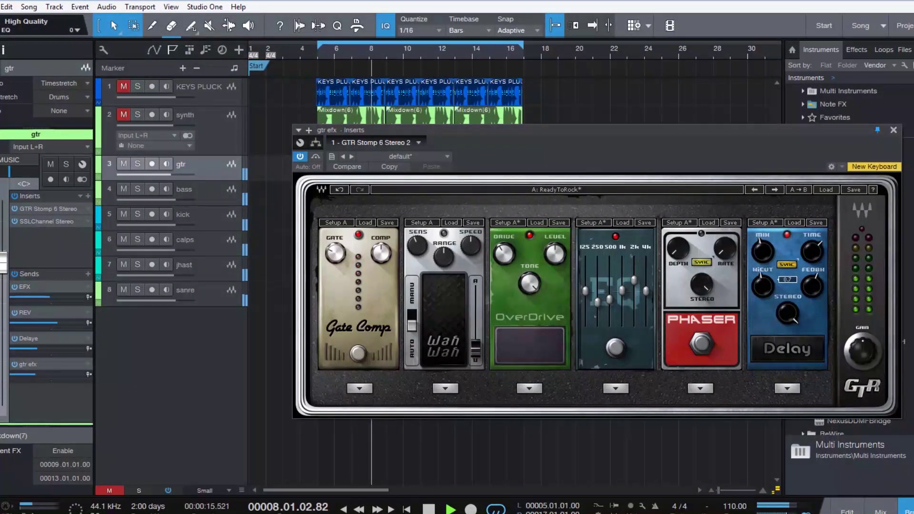
mouse_move(761, 252)
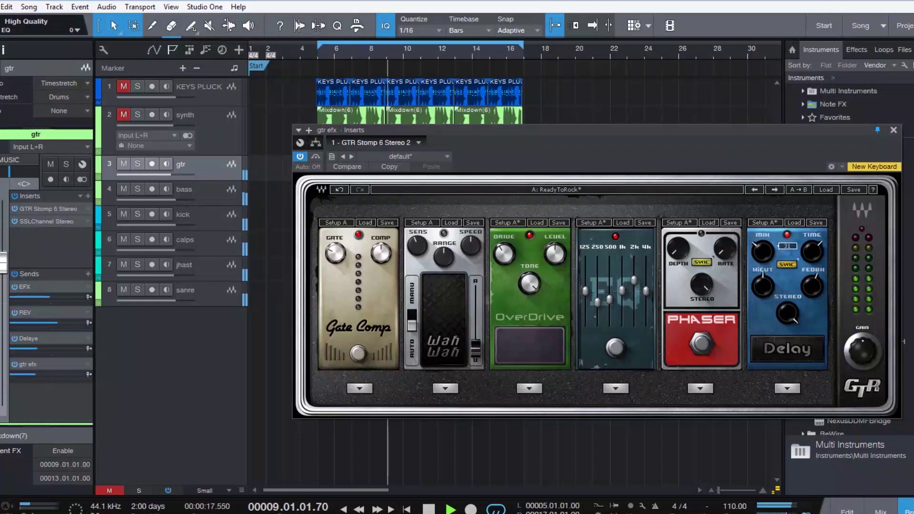
mouse_move(761, 252)
mouse_down()
mouse_move(761, 228)
mouse_move(767, 266)
mouse_up()
key(space)
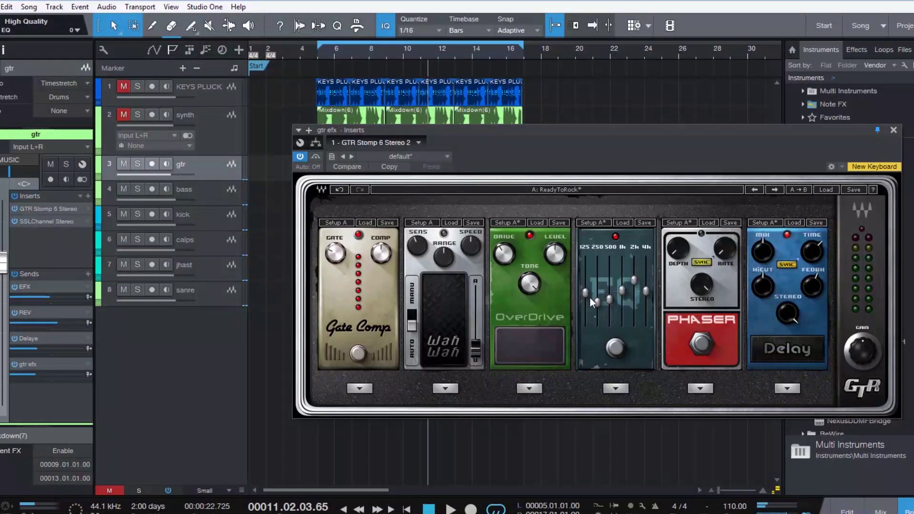
drag(597, 302, 598, 294)
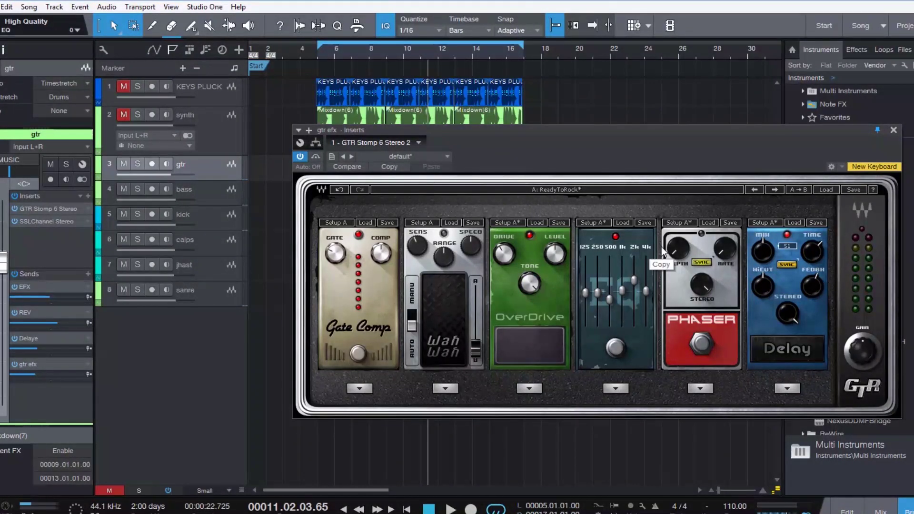
Play the song from bar 5 and lower the gtr track's send to the gtr efx bus.
click(316, 50)
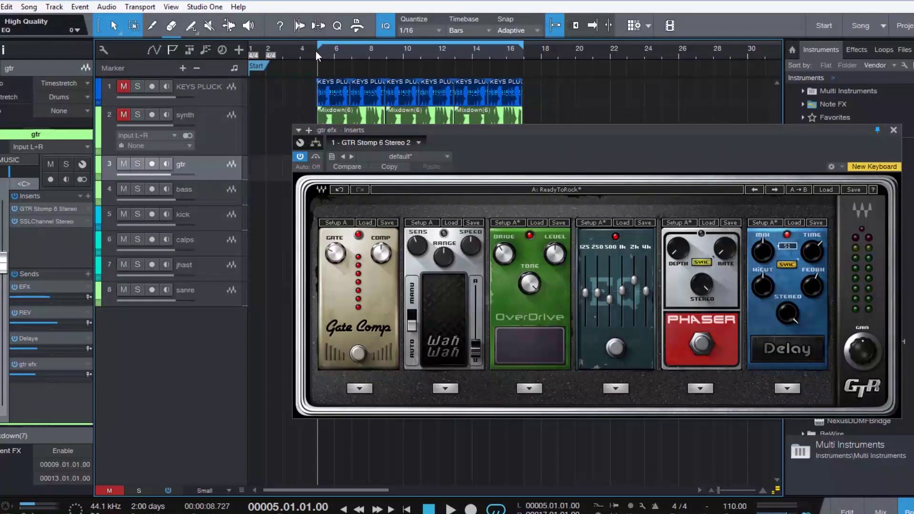
key(space)
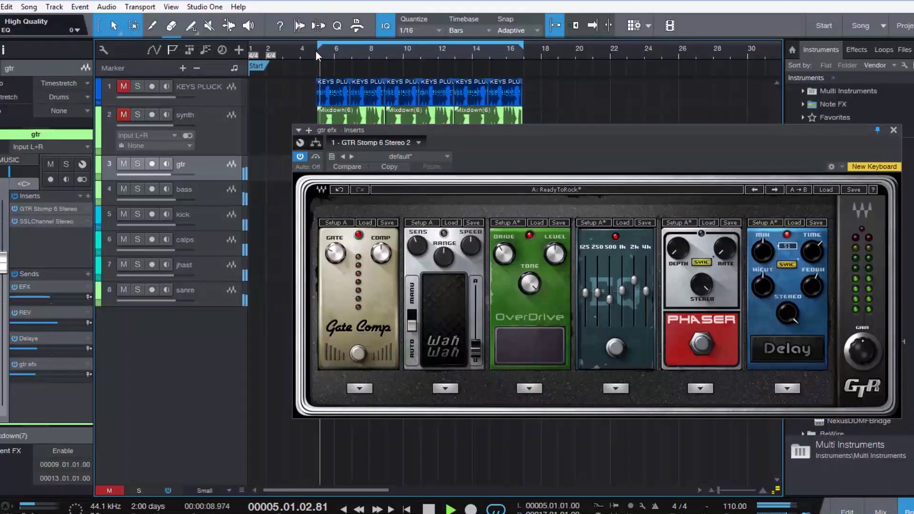
mouse_move(30, 374)
drag(30, 374, 25, 376)
mouse_move(27, 377)
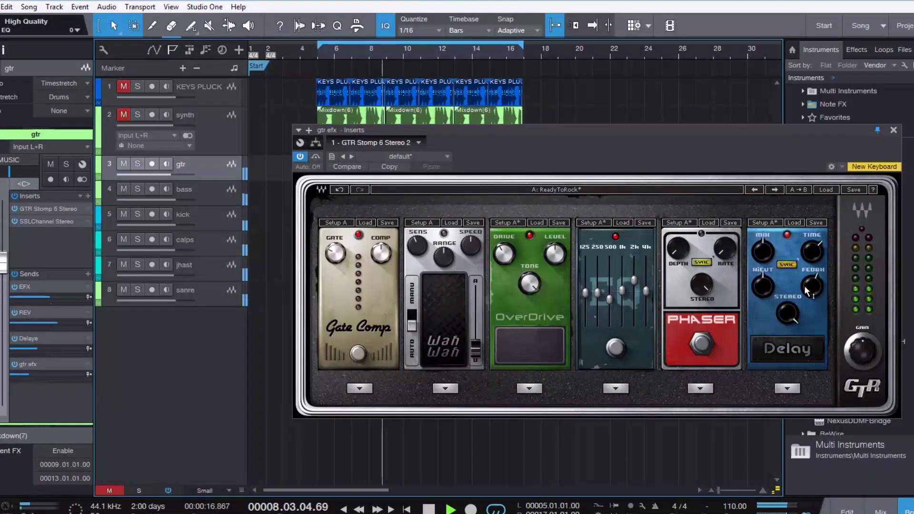
Set the Delay pedal's Mix to 46 and lower the OverDrive pedal's Drive to 57.
click(761, 253)
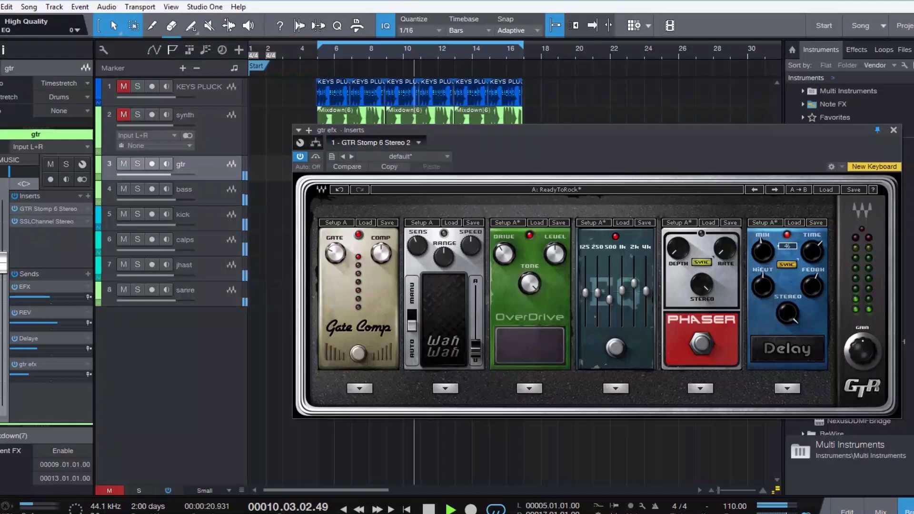
click(503, 253)
drag(504, 254, 504, 270)
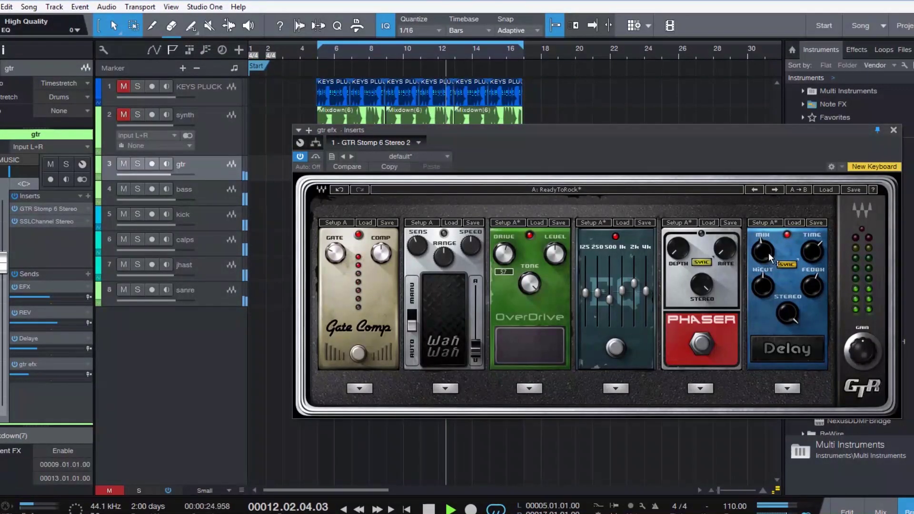
Unmute all tracks, listen to the full mix, close the GTR Stomp 6 window and stop playback with the synth track selected.
click(110, 490)
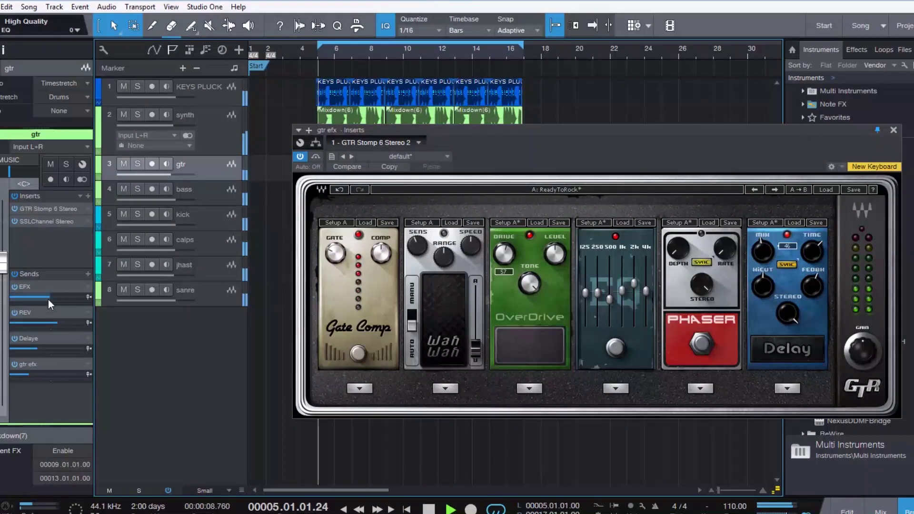
mouse_move(49, 297)
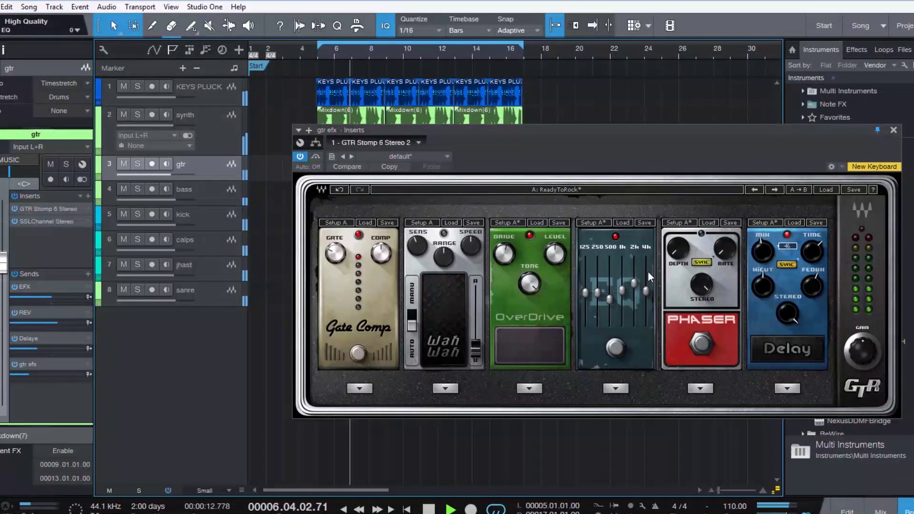
click(893, 130)
click(207, 144)
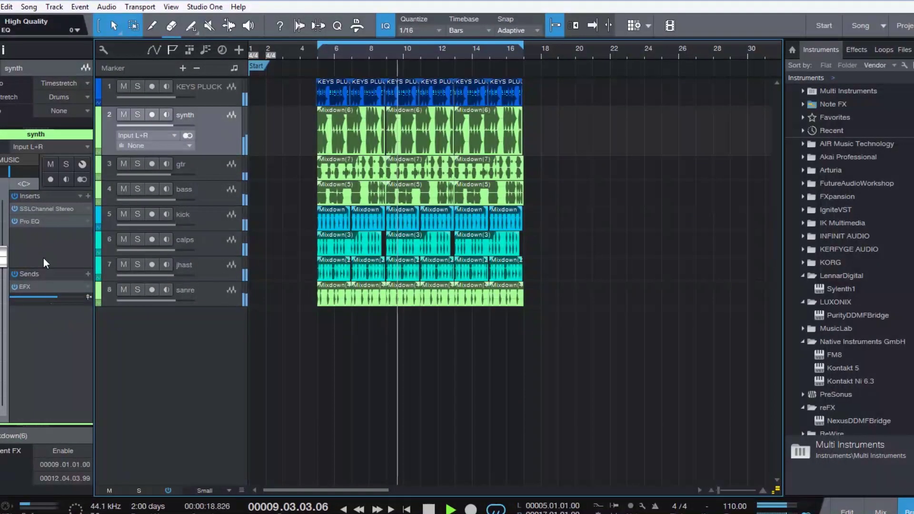
key(space)
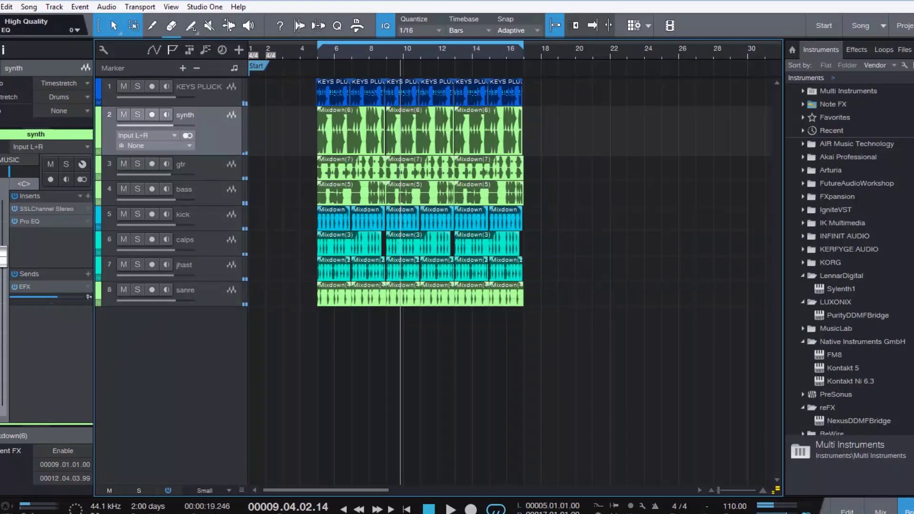
click(509, 464)
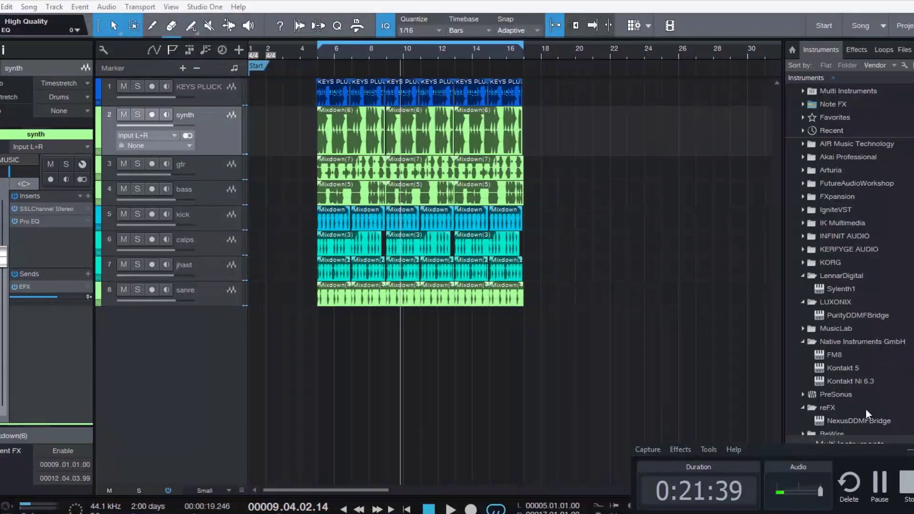
click(906, 452)
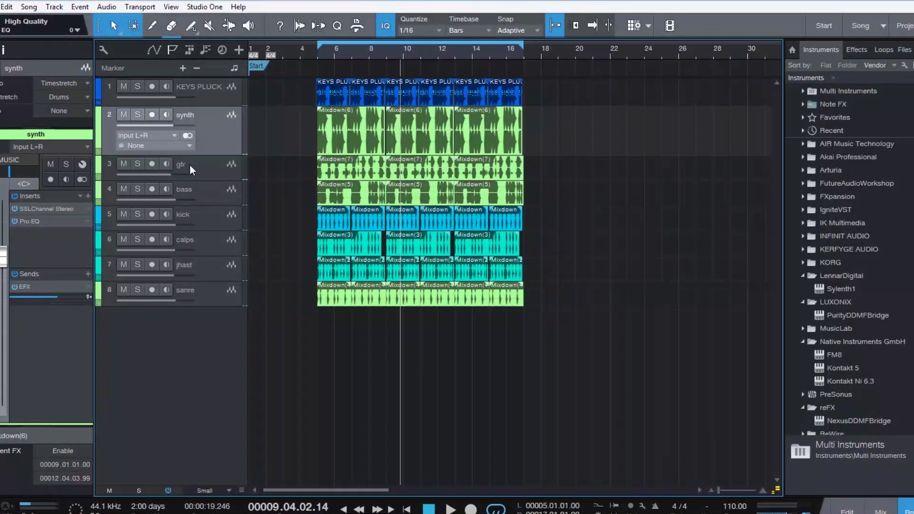
Solo the gtr track, play it, and solo the gtr efx bus so the effect stays audible.
click(137, 163)
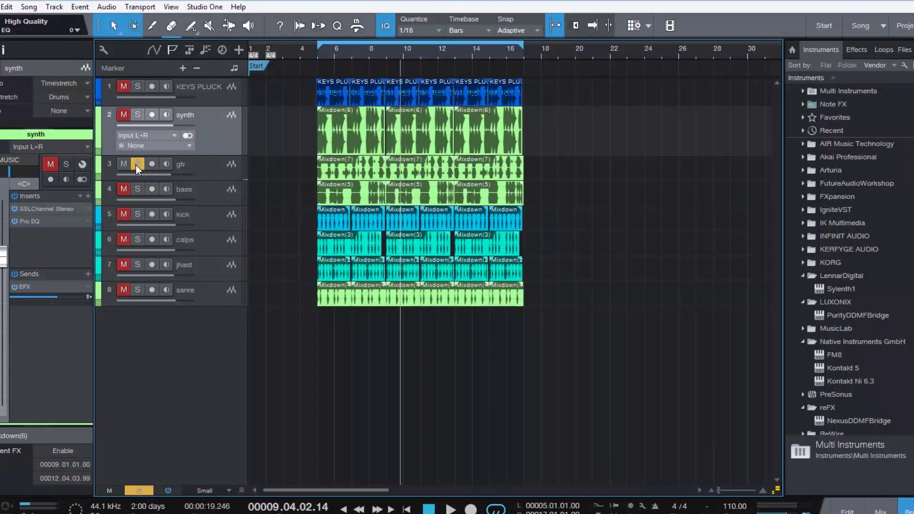
key(space)
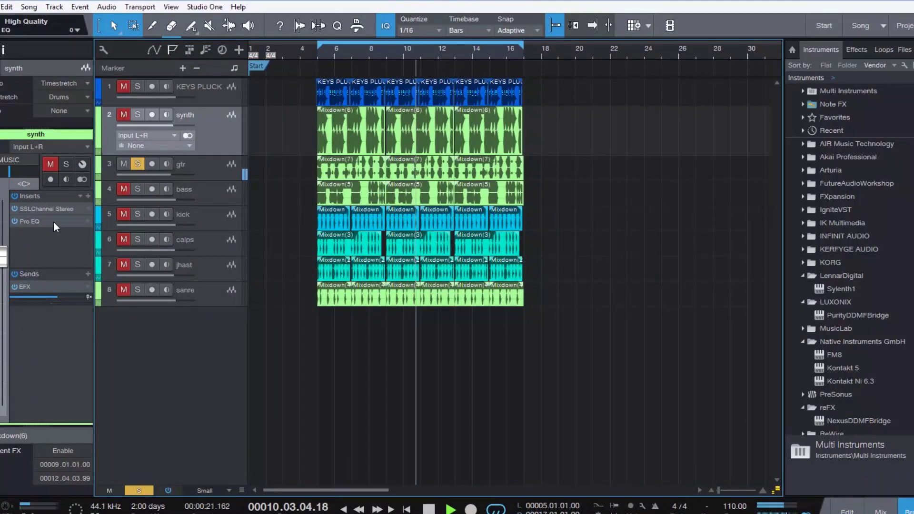
click(218, 168)
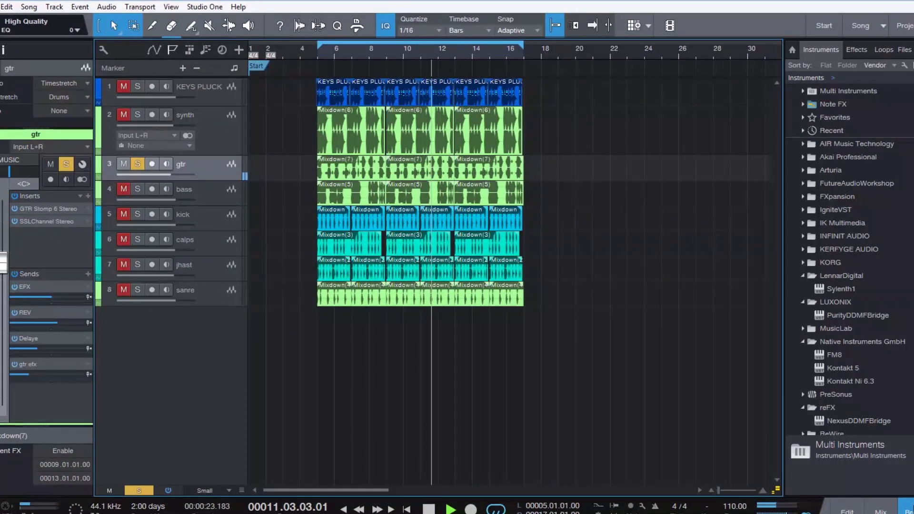
click(884, 507)
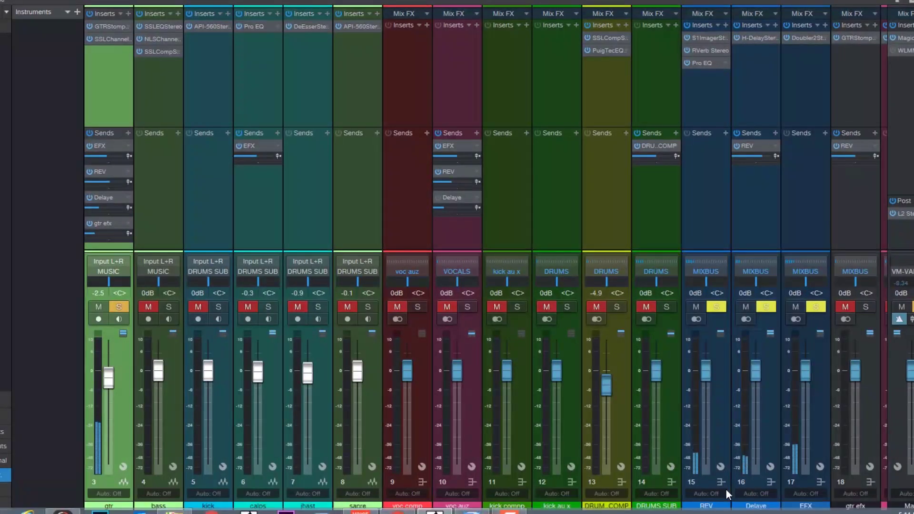
scroll(795, 389, right, 1)
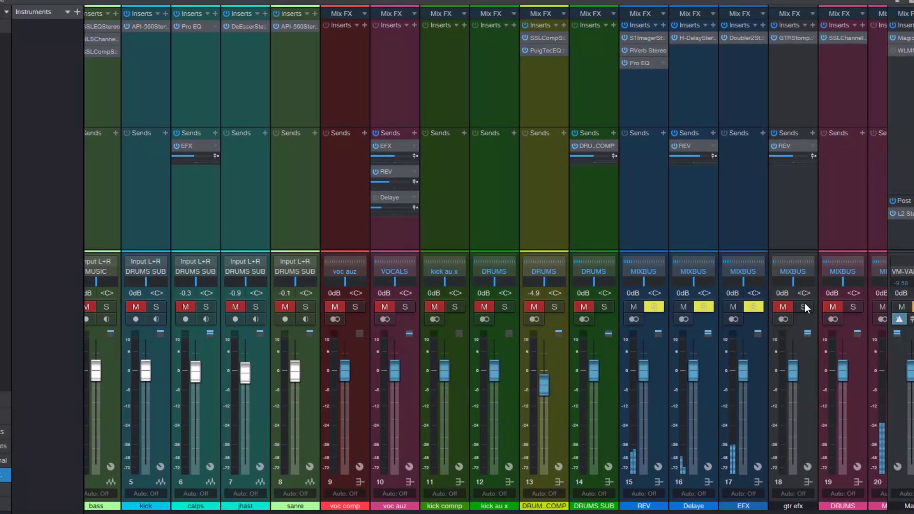
key(F3)
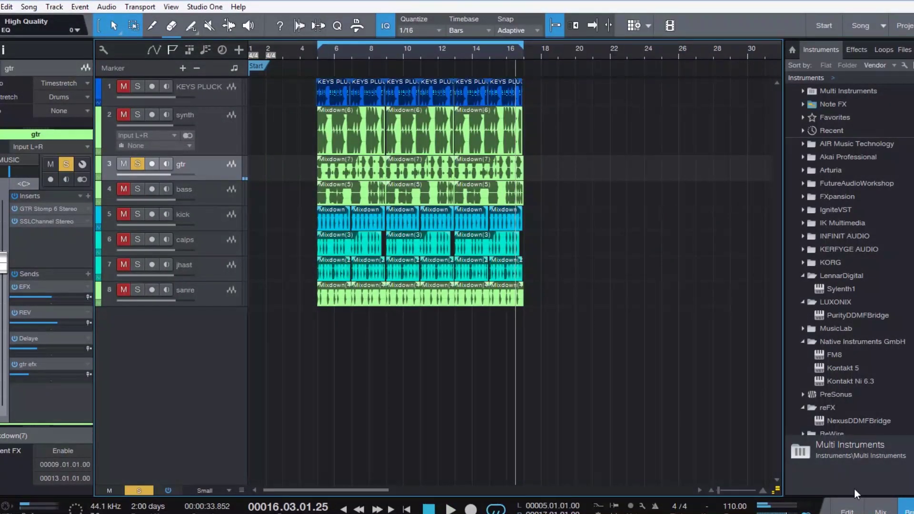
Open GTR Stomp 6 on the gtr efx bus and switch on its Wah Wah pedal.
click(879, 510)
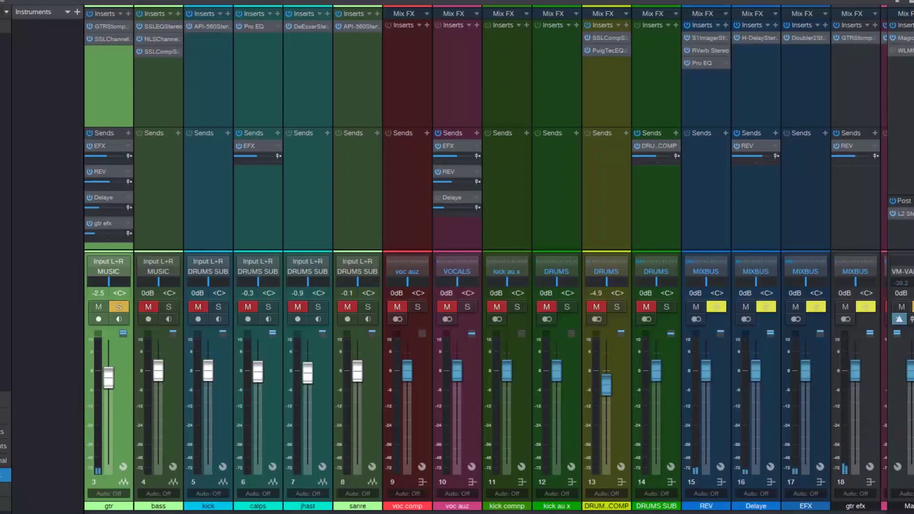
scroll(695, 467, right, 4)
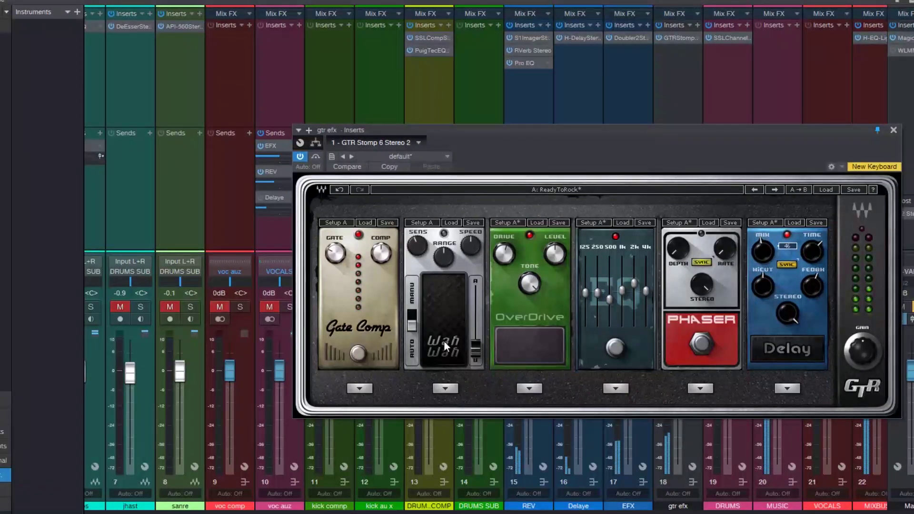
click(444, 342)
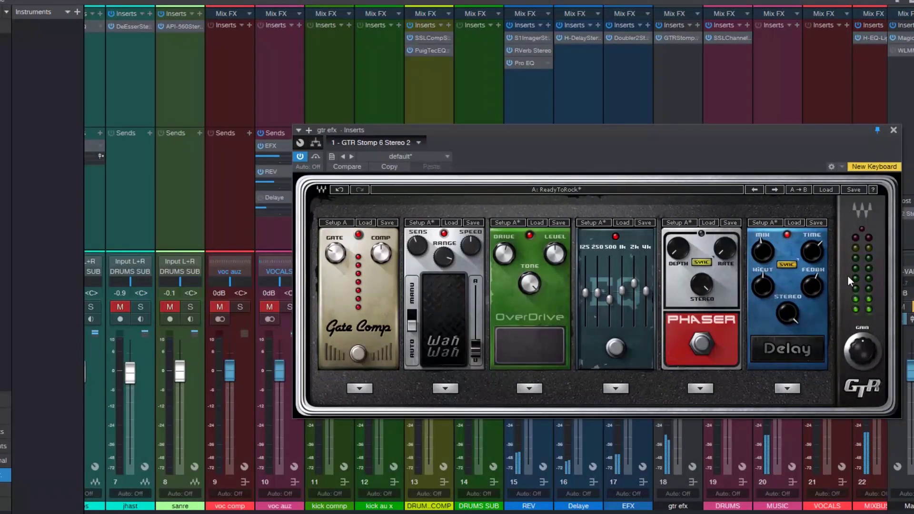
Unsolo the gtr track, fine-tune the Delay pedal's HiCut and the EQ pedal's 1k band, and close GTR Stomp 6.
key(s)
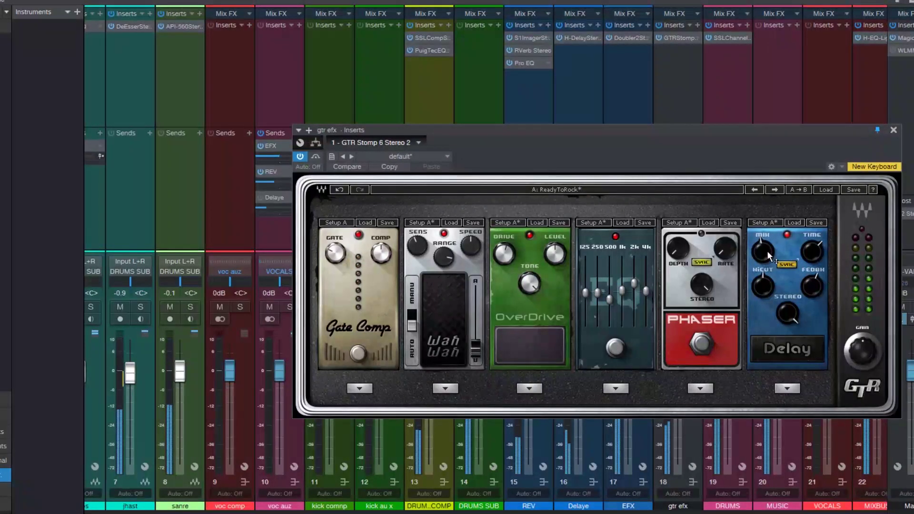
click(772, 279)
drag(772, 279, 772, 293)
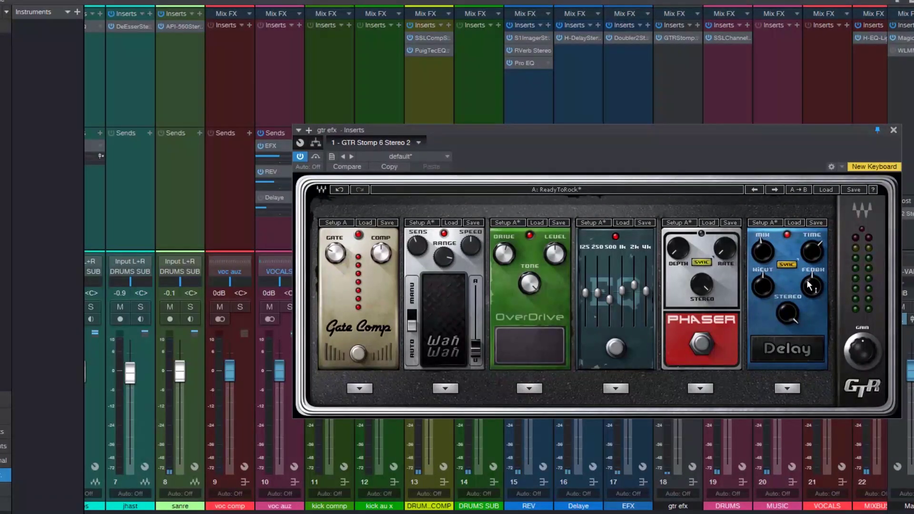
mouse_move(800, 282)
mouse_move(811, 250)
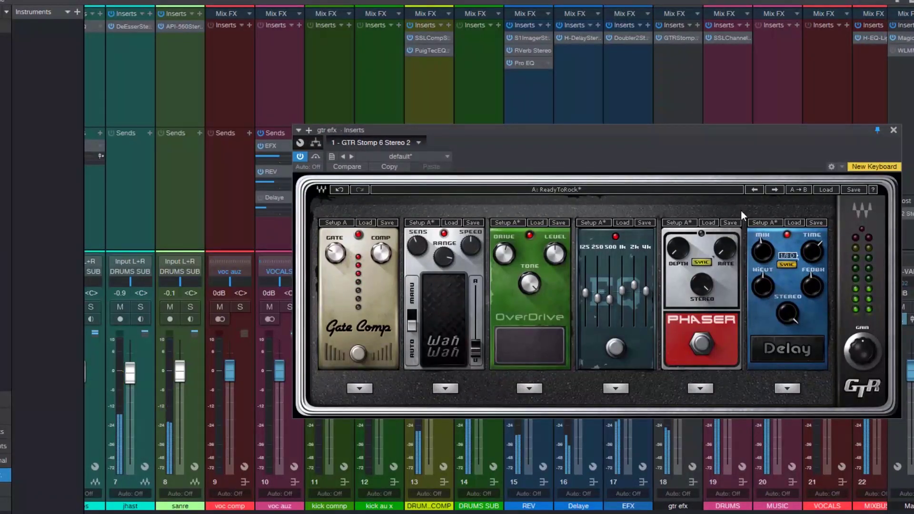
drag(622, 290, 622, 296)
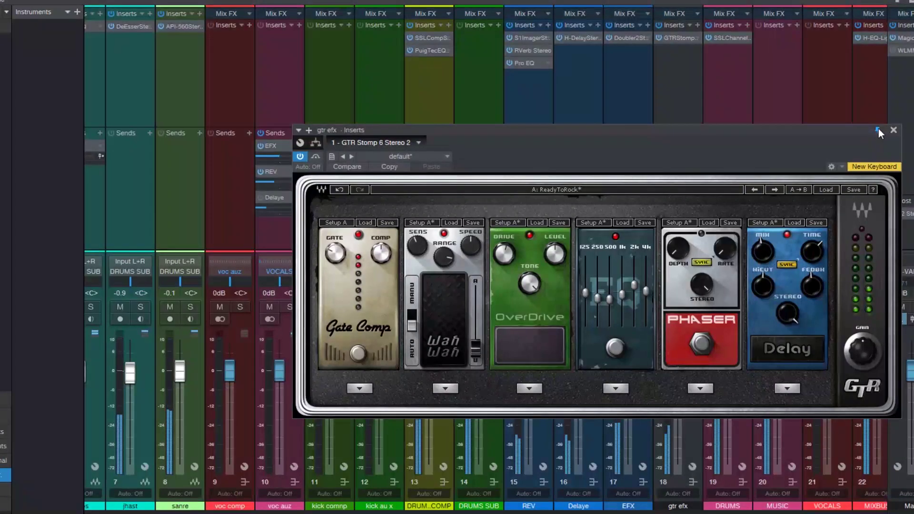
click(893, 130)
key(F3)
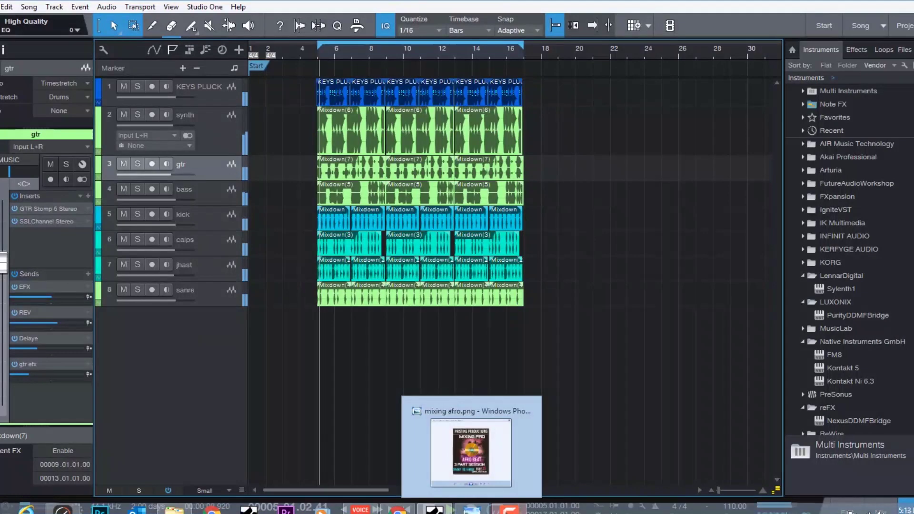
mouse_move(508, 508)
click(502, 475)
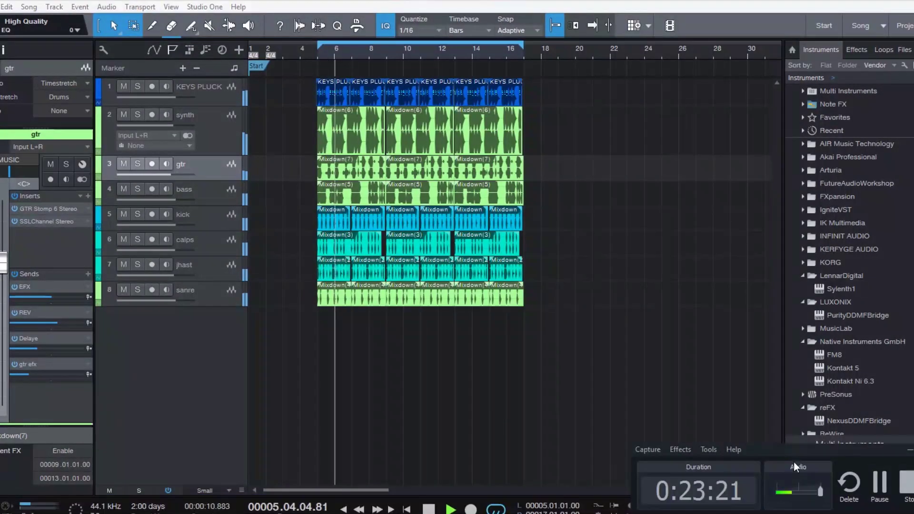
click(909, 449)
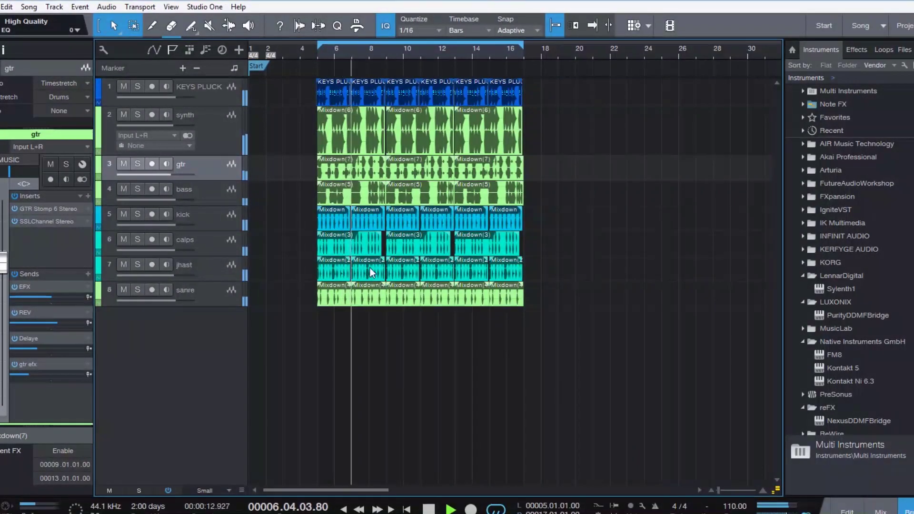
Stop playback and insert the TR5 Bus Compressor on the MIXBUS channel.
key(space)
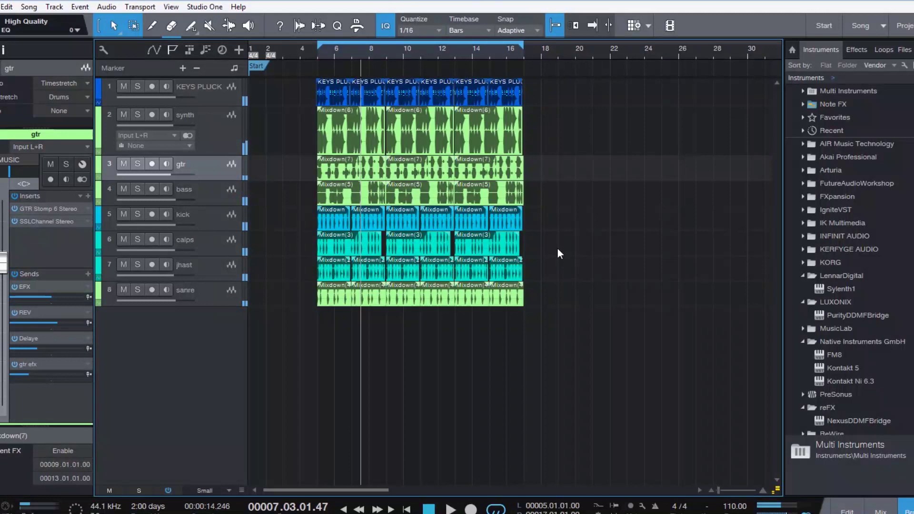
click(879, 511)
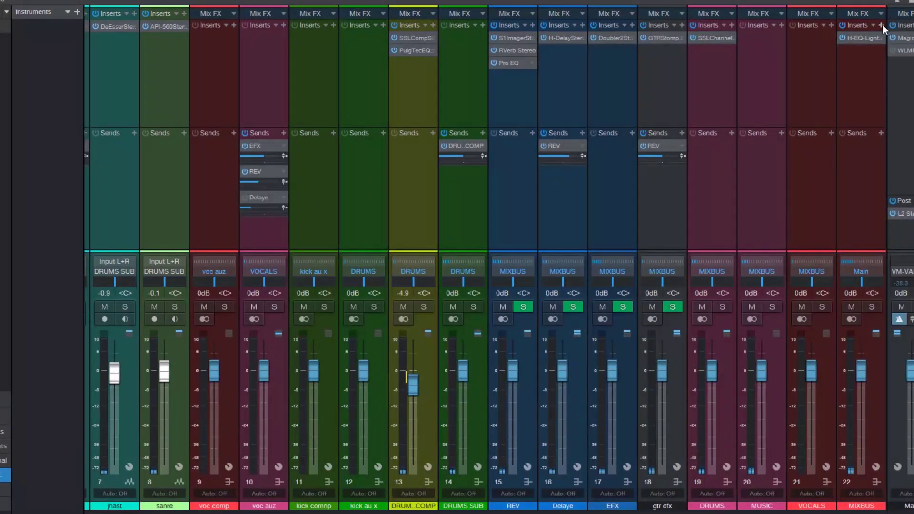
click(881, 24)
text(tr5)
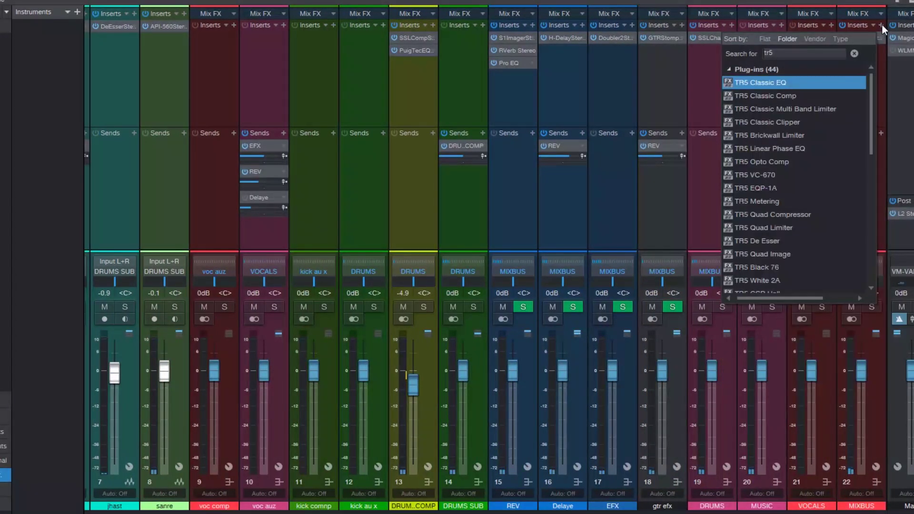
scroll(792, 199, down, 5)
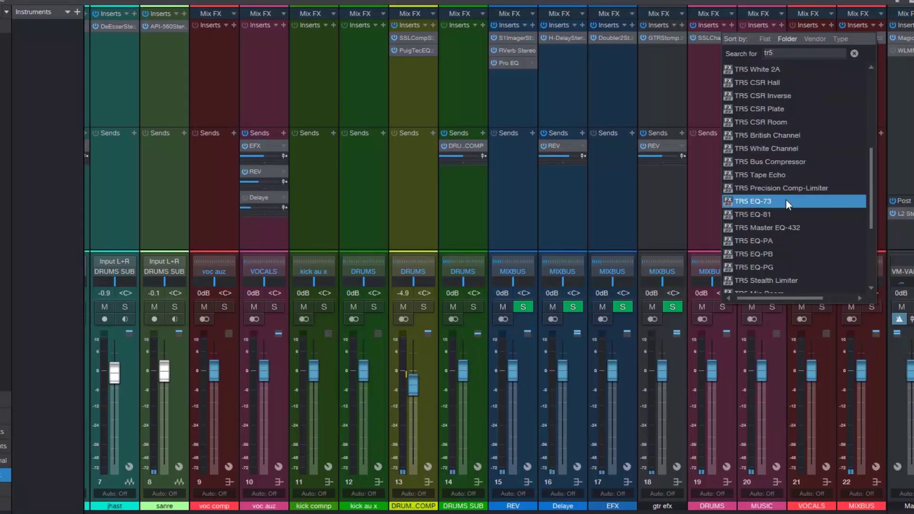
click(784, 164)
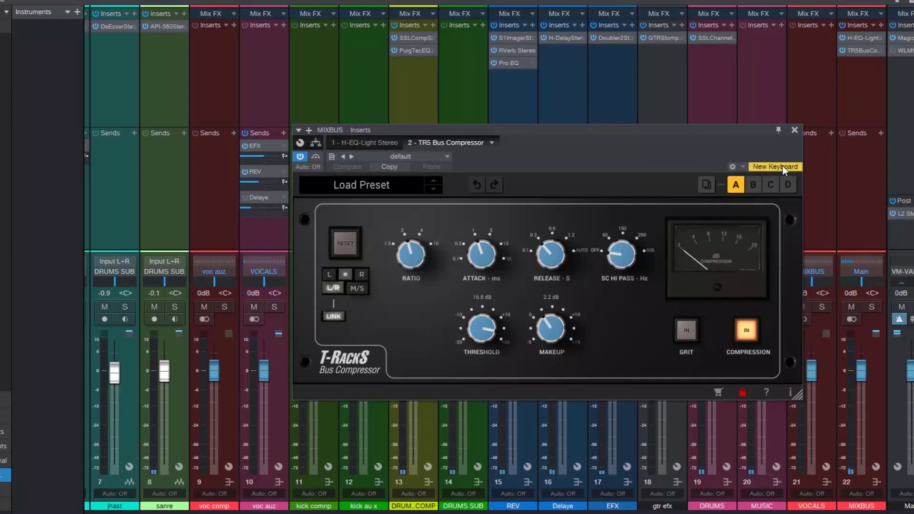
Set the bus compressor to unlinked M/S mode with a ratio near 1.5, a 20.0 dB threshold, a slower attack and a shorter release.
click(357, 288)
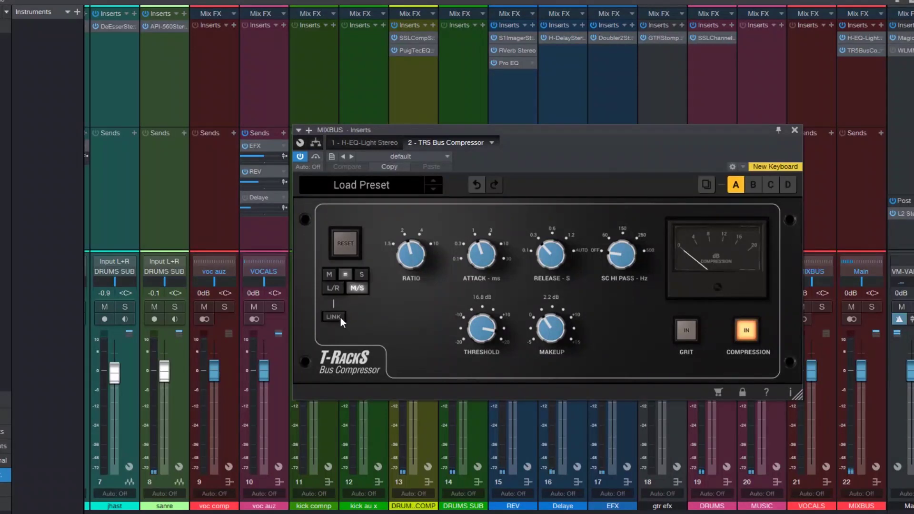
drag(427, 253, 422, 321)
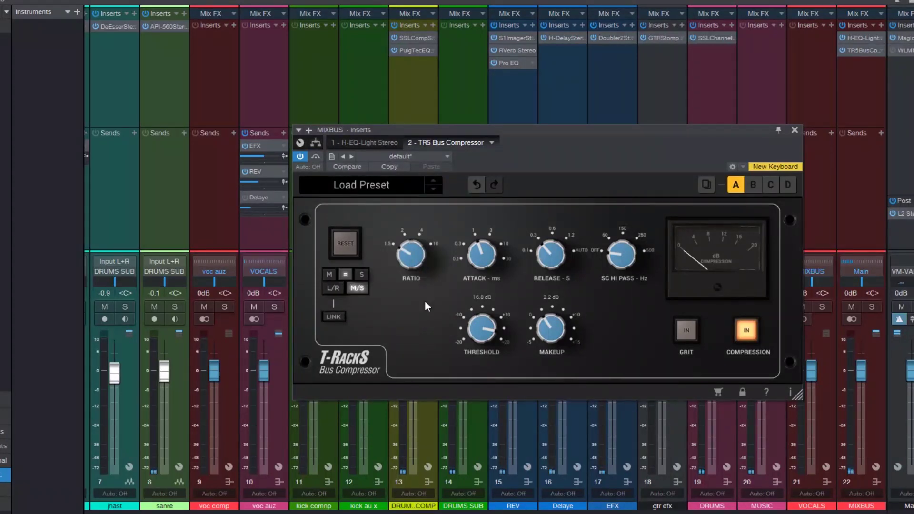
drag(479, 332, 480, 309)
drag(481, 276, 479, 415)
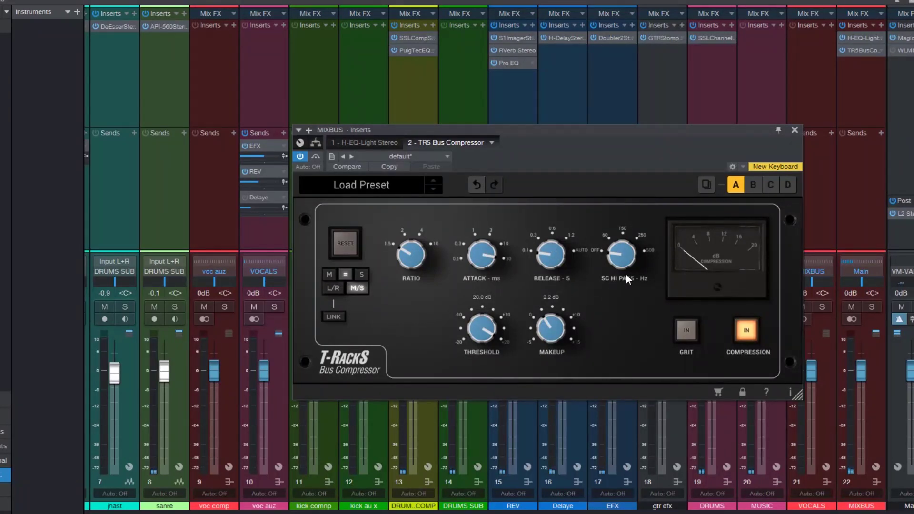
Sweep and raise the compressor's sidechain high-pass slightly, enable Grit, and set Makeup to 1.6 dB.
drag(624, 259, 626, 235)
drag(616, 252, 652, 144)
drag(624, 264, 621, 416)
drag(624, 260, 624, 231)
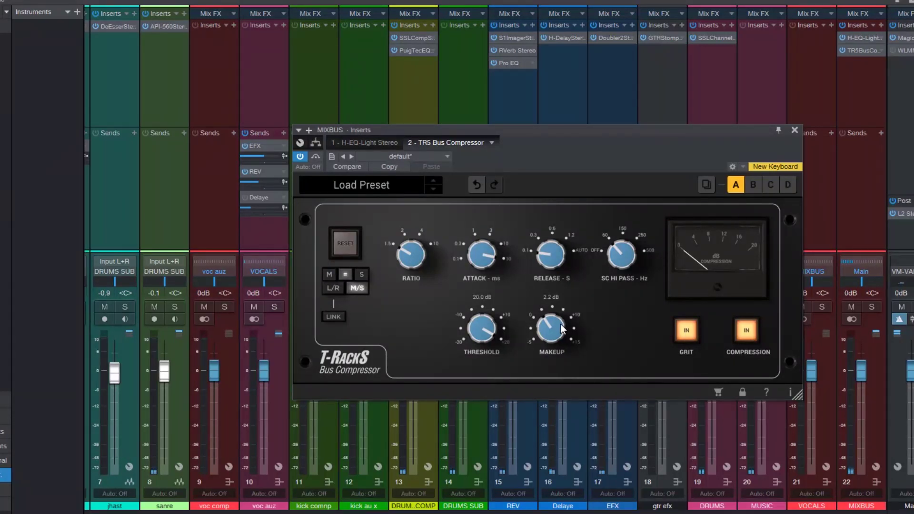
drag(560, 323, 558, 329)
Play the mix, compare the compressor bypassed and active, set Makeup to 0.9 dB and Threshold to 15.0 dB, and stop playback.
key(space)
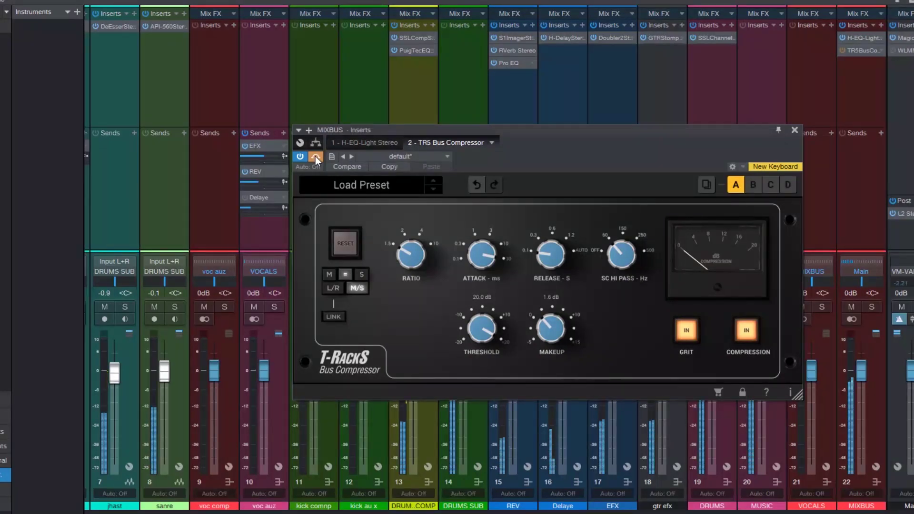
click(315, 156)
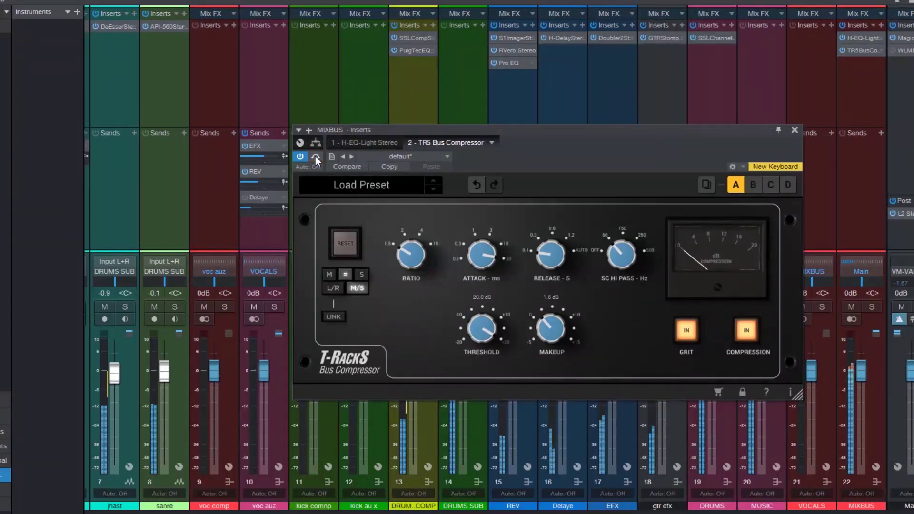
drag(557, 319, 550, 341)
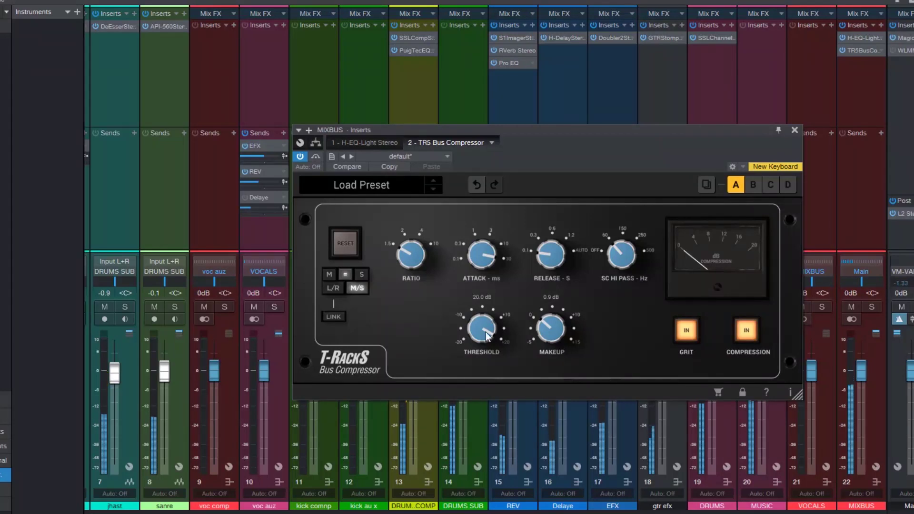
drag(485, 332, 484, 353)
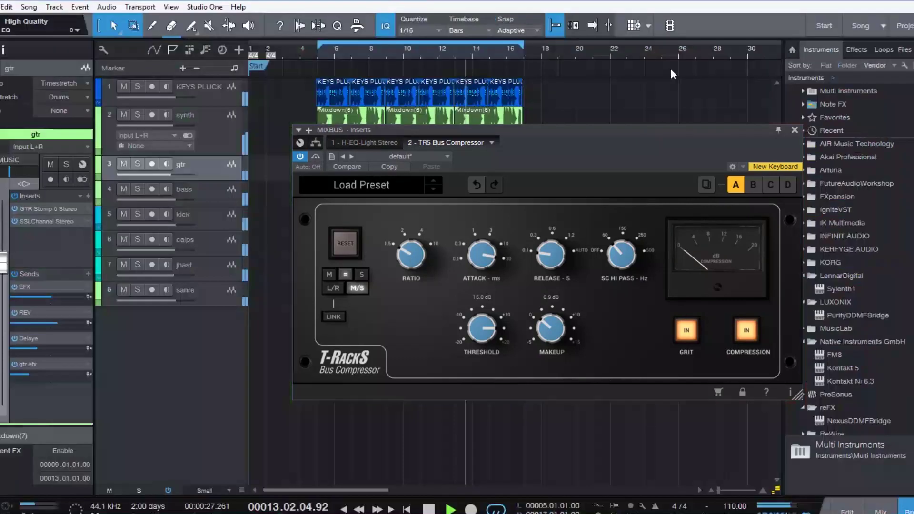
key(F3)
key(space)
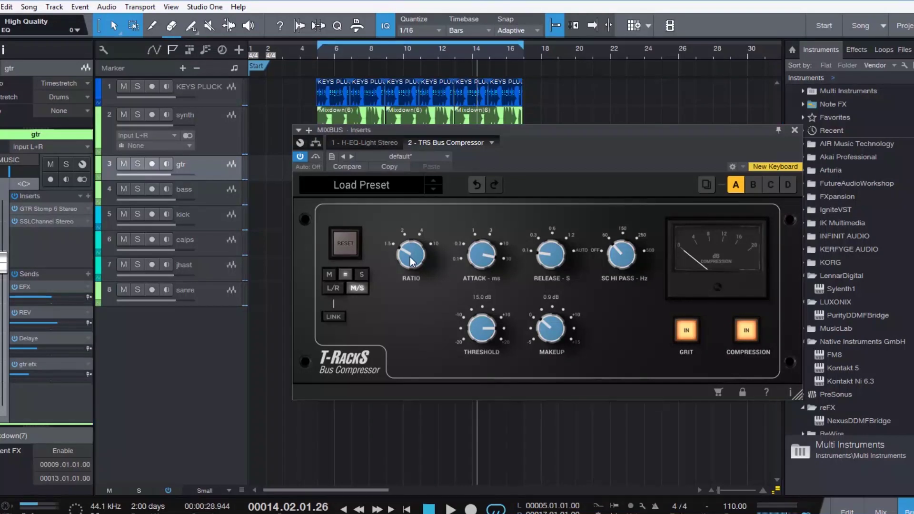
Raise the bus compressor's ratio, shift its window aside, and play the song from bar 5.
drag(409, 241, 412, 227)
drag(518, 134, 455, 138)
click(327, 48)
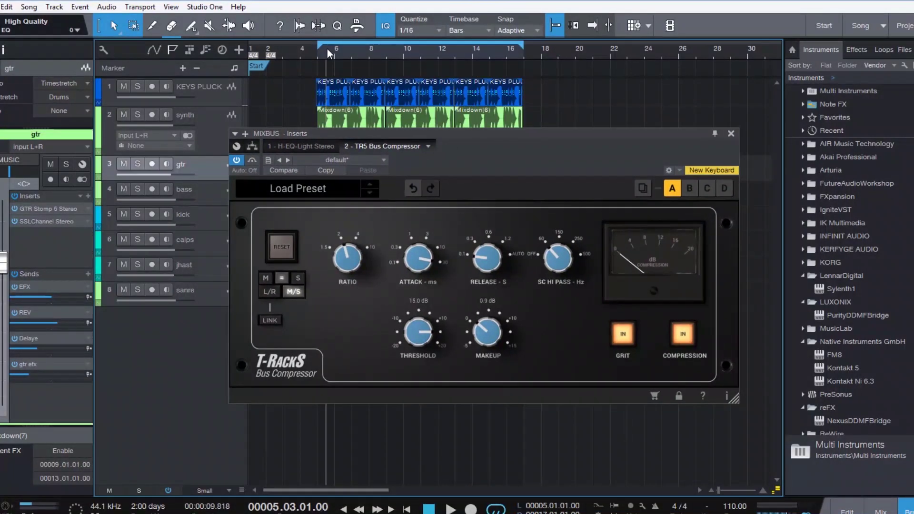
key(space)
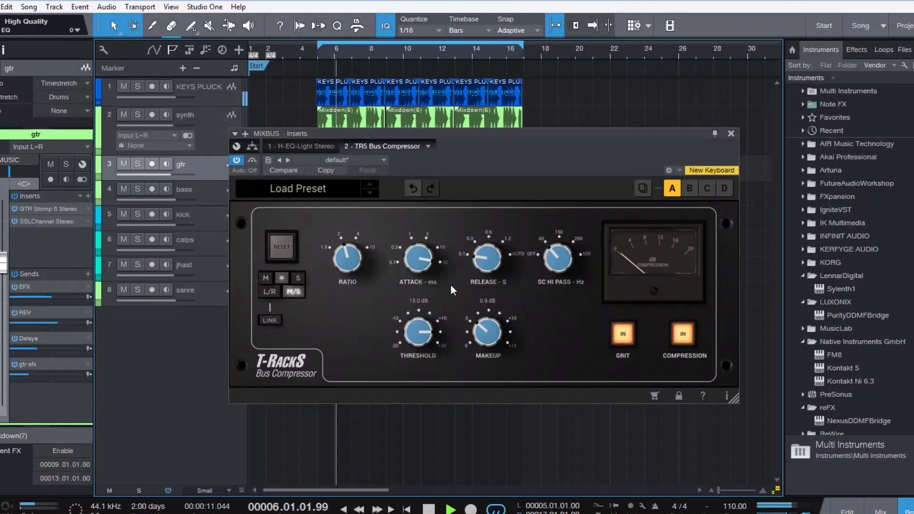
Set the compressor's threshold to 12.5 dB, lower its sidechain high-pass, and compare the mix with the compressor bypassed and active.
mouse_move(416, 324)
mouse_down()
mouse_move(420, 343)
mouse_move(421, 335)
mouse_up()
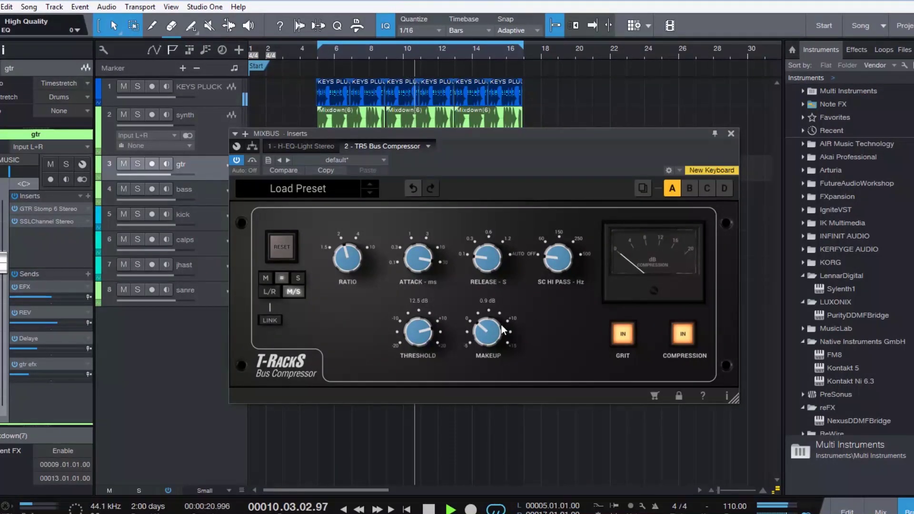
click(252, 160)
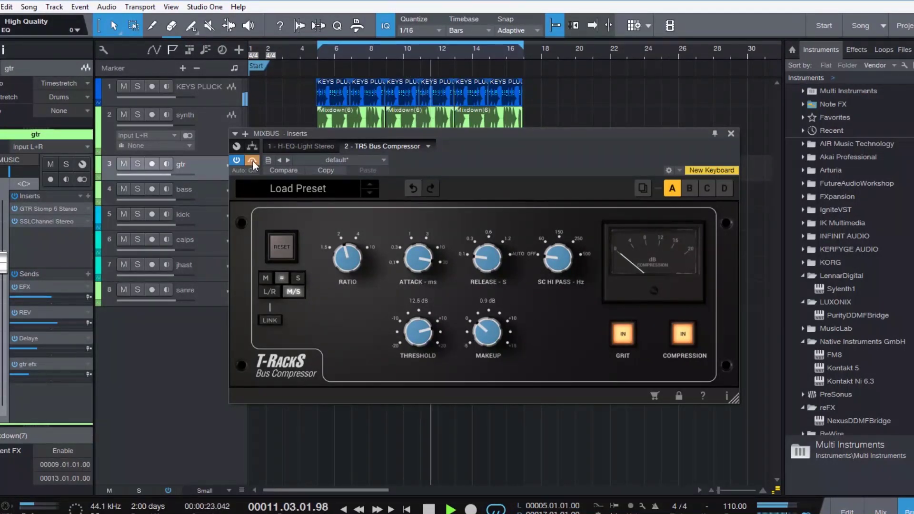
click(252, 161)
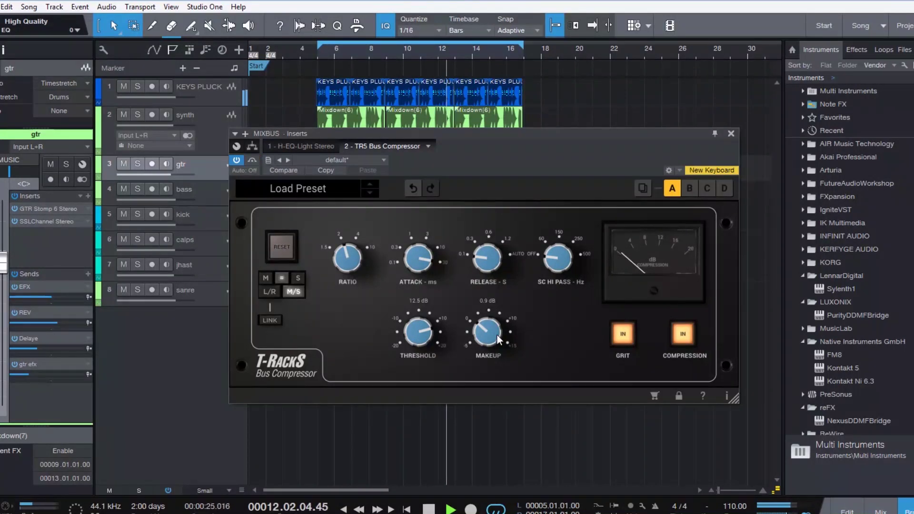
Set the bus compressor's Makeup to 0.6 dB and close its window.
drag(497, 335, 491, 337)
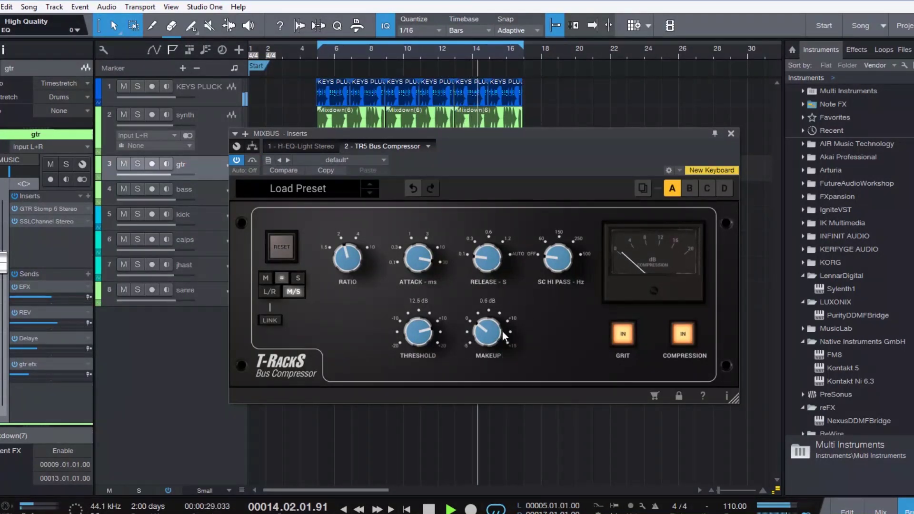
click(730, 133)
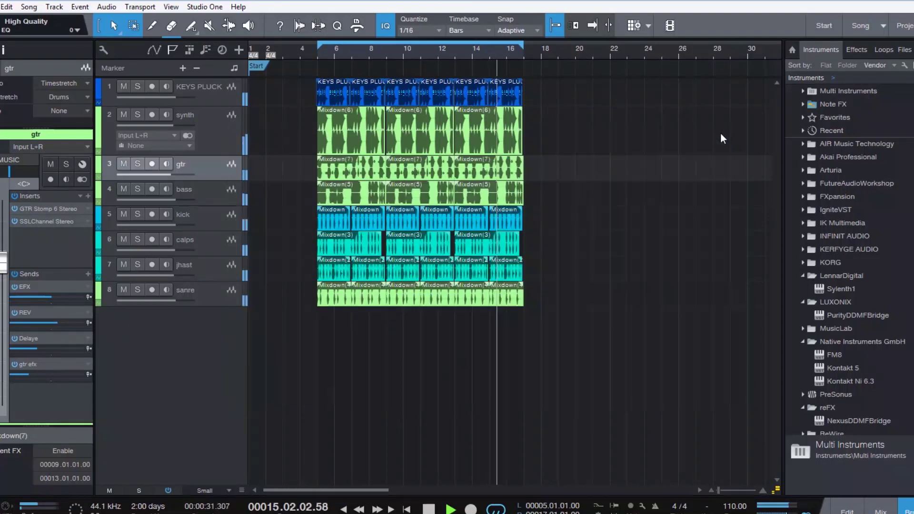
Raise the output of the kick track's API-560 equalizer slightly while the mix plays.
click(216, 218)
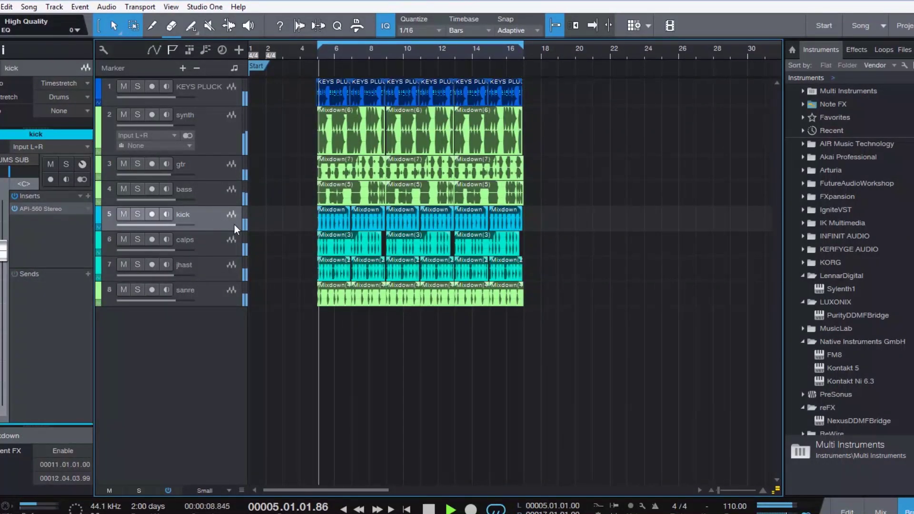
click(46, 207)
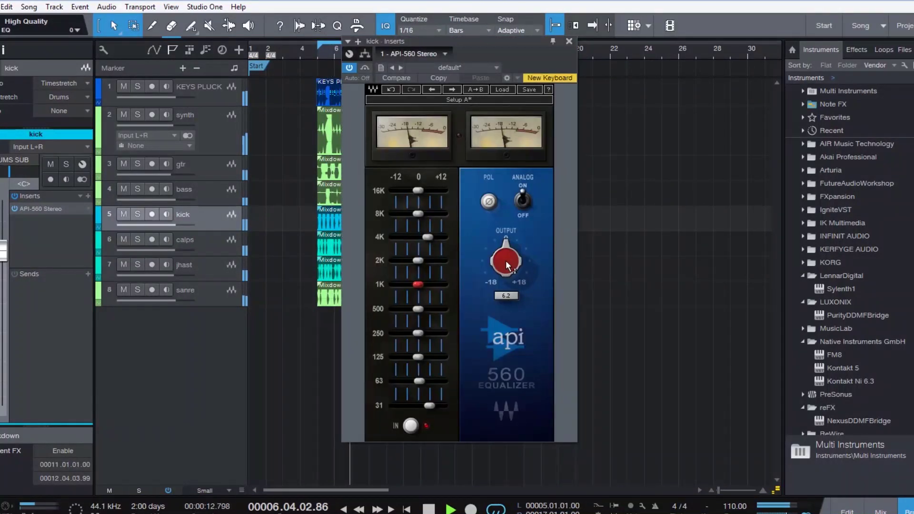
mouse_move(506, 261)
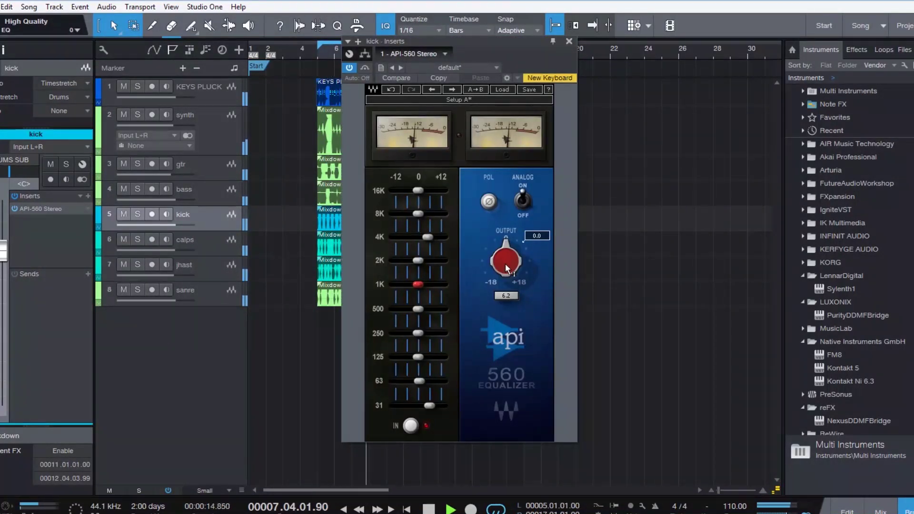
drag(504, 264, 504, 262)
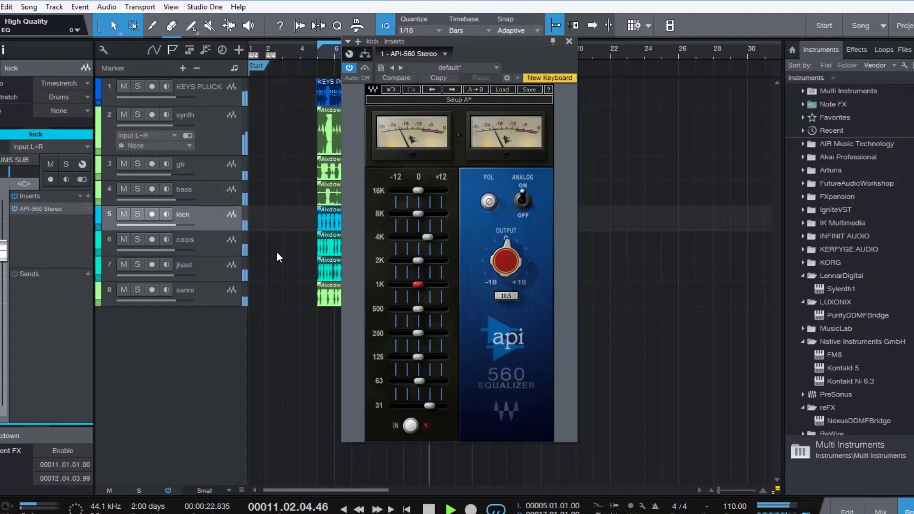
Insert a Pro EQ on the kick track and enable its low cut at 30.3 Hz during playback.
mouse_move(155, 232)
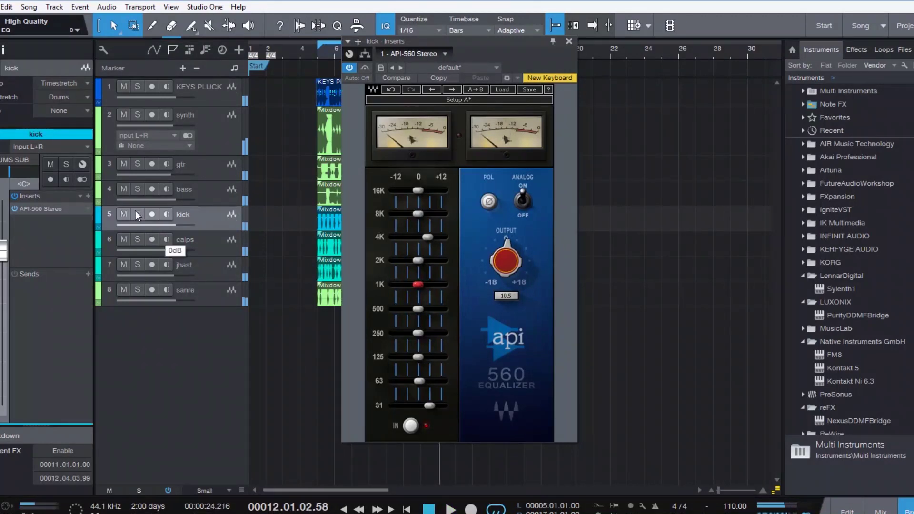
click(88, 196)
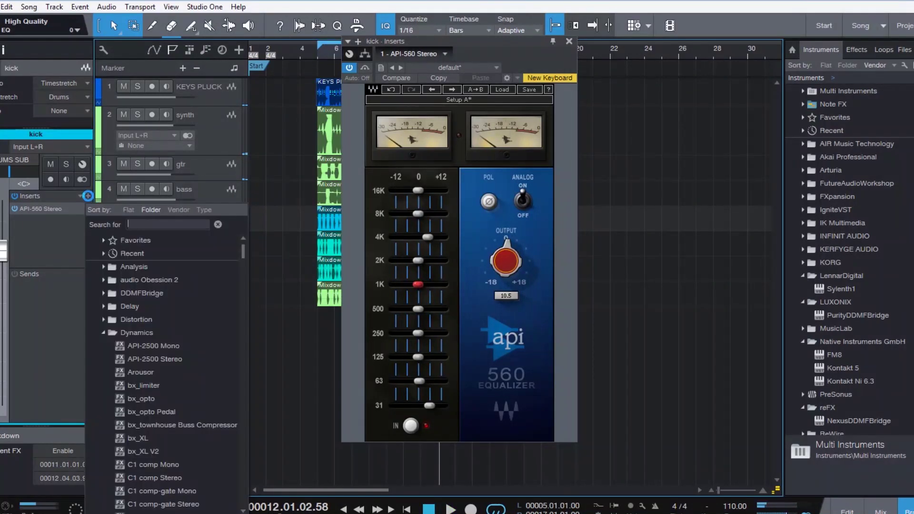
text(pro)
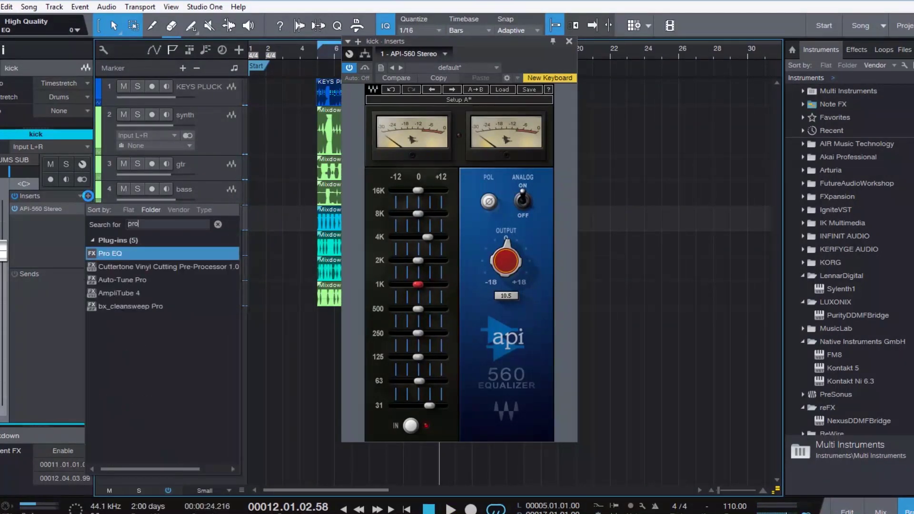
click(146, 254)
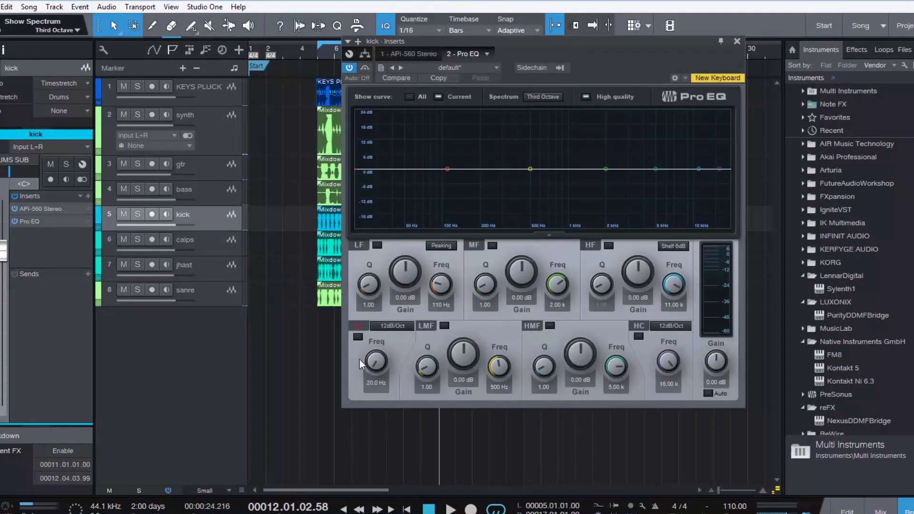
click(358, 337)
key(space)
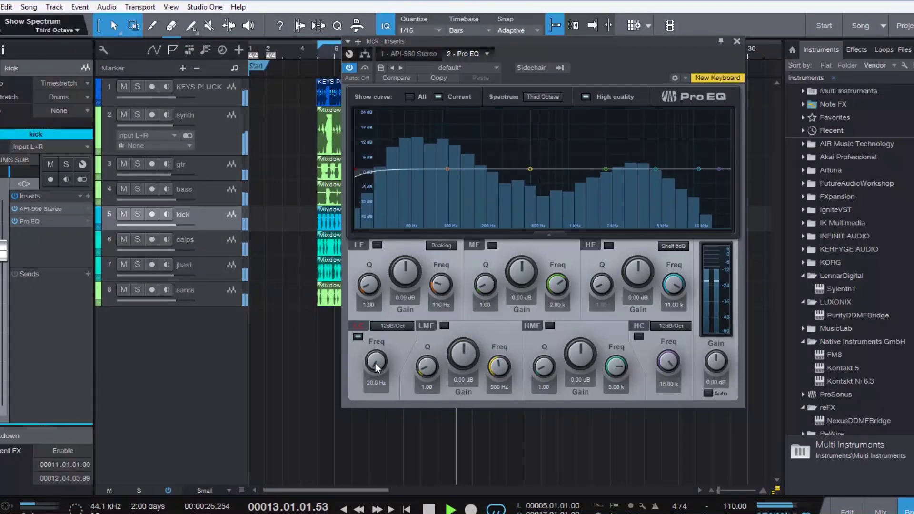
drag(375, 364, 375, 356)
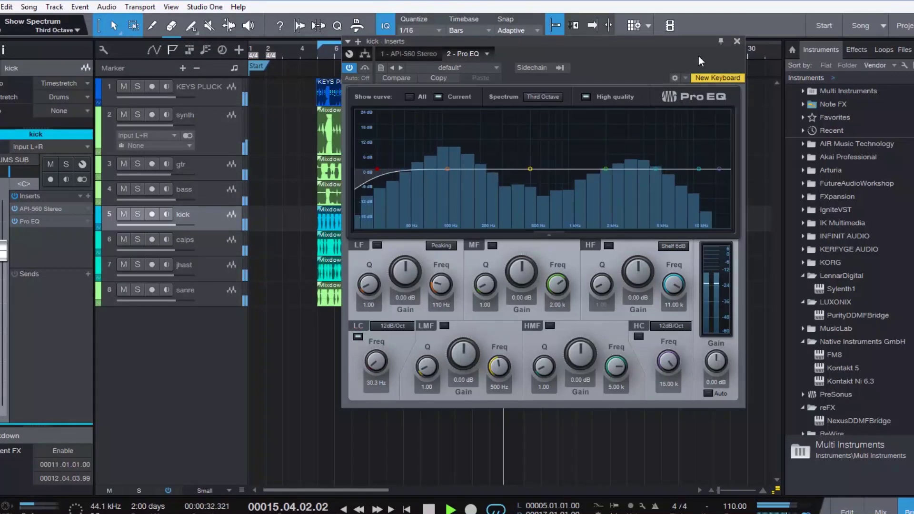
click(735, 42)
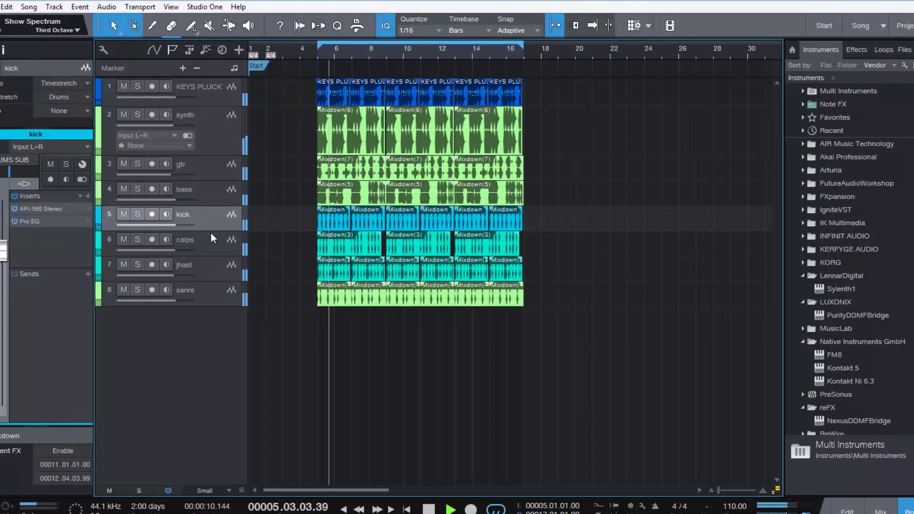
Select the gtr track, save the song, and restart playback from bar 5.
click(208, 166)
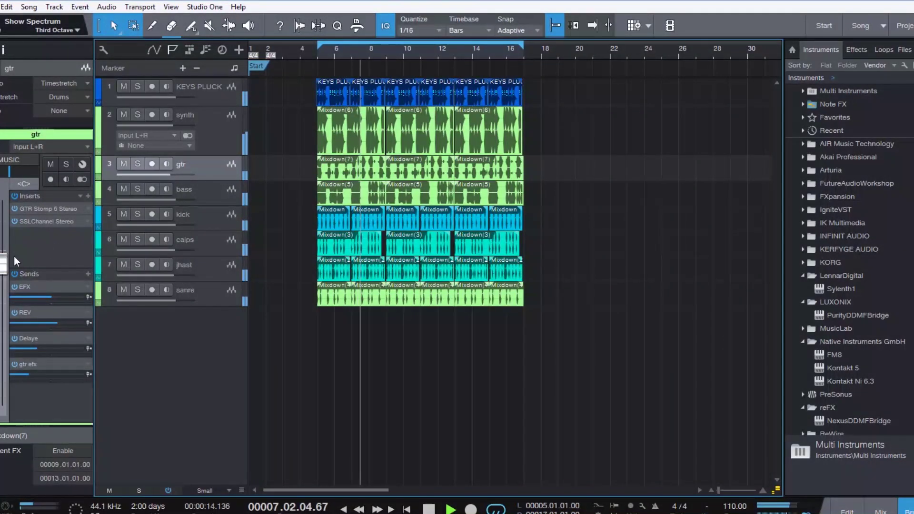
key(ctrl+s)
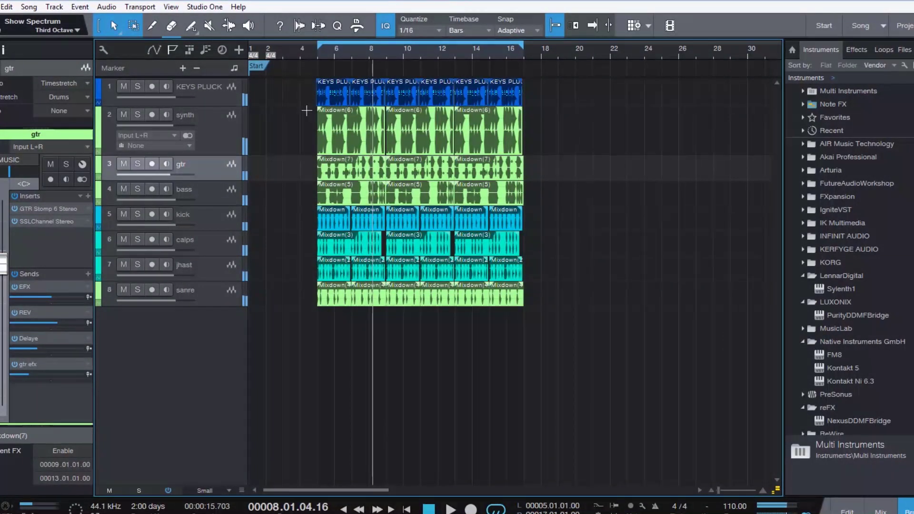
click(316, 51)
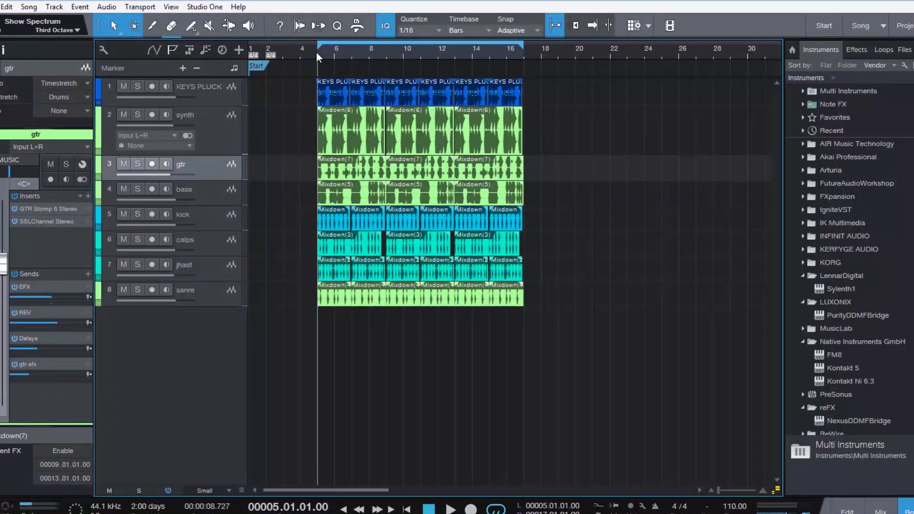
key(space)
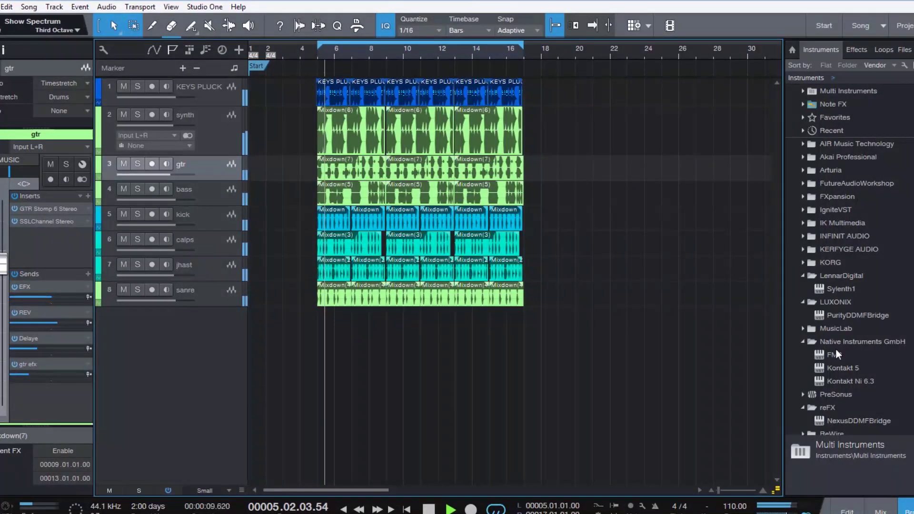
In the mixer, nudge the synth channel's EFX send up and lower the gtr fader to -3.3 dB.
click(881, 509)
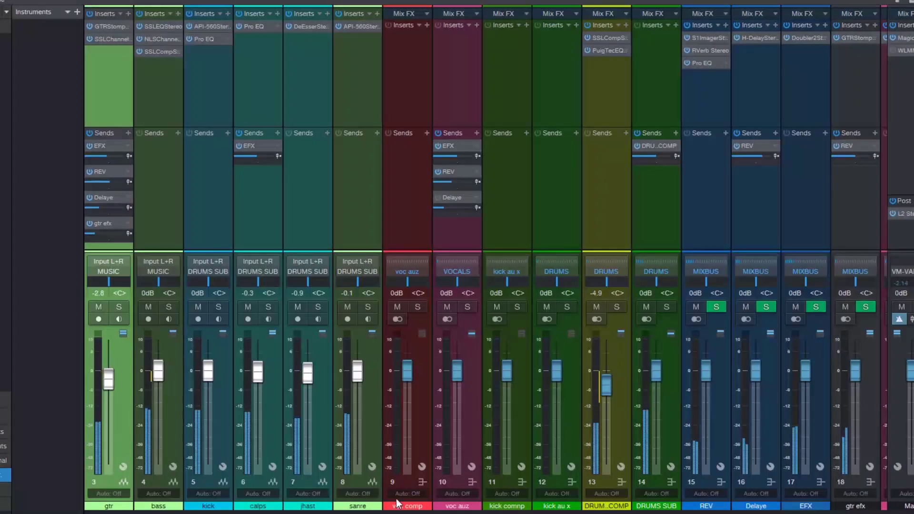
scroll(486, 257, left, 2)
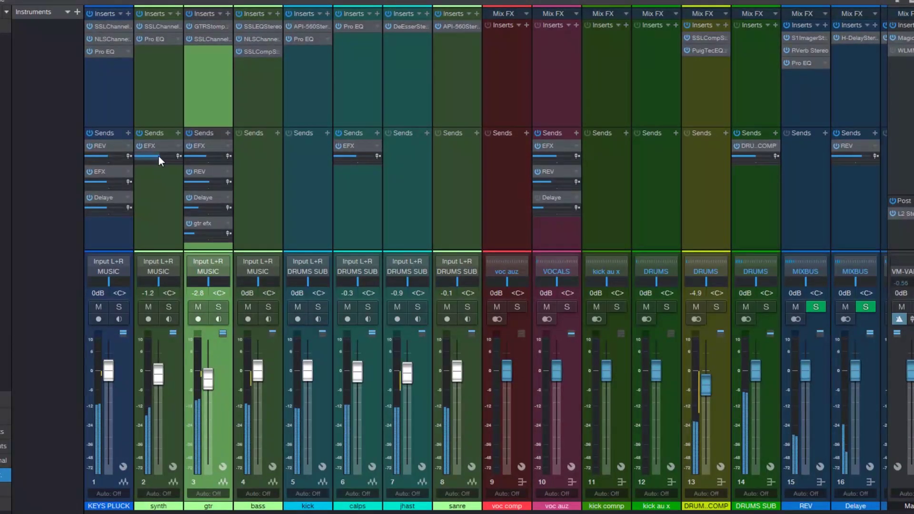
mouse_move(158, 156)
mouse_down()
mouse_move(170, 156)
mouse_move(159, 155)
mouse_up()
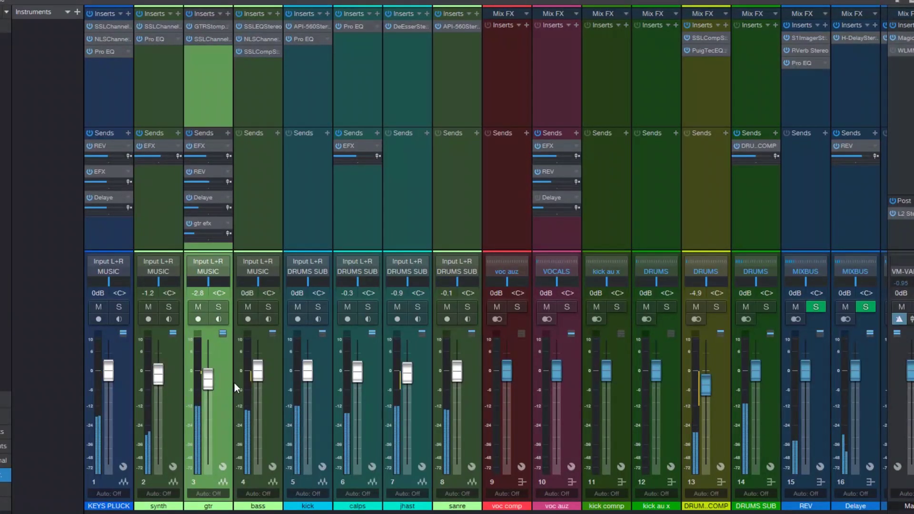
drag(207, 382, 207, 384)
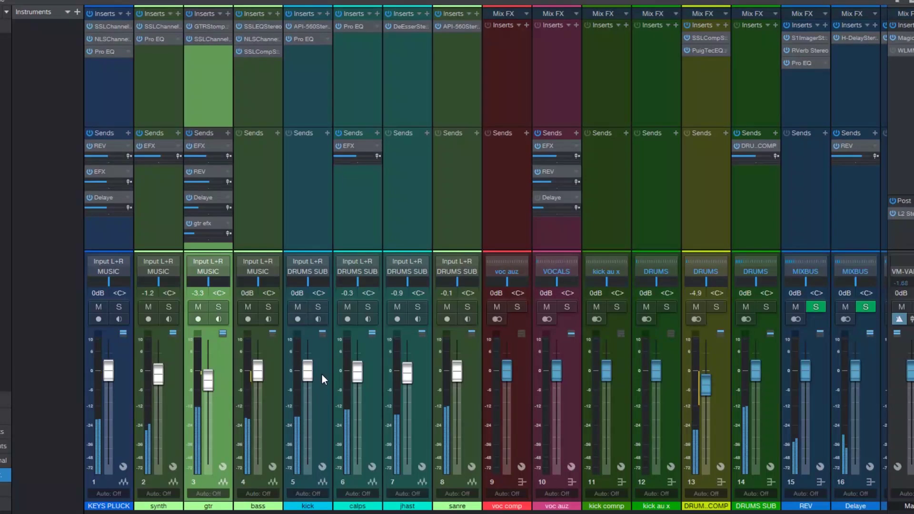
Audition the calps channel in solo, return to the full mix, and set its EFX send level to -5.6.
click(367, 306)
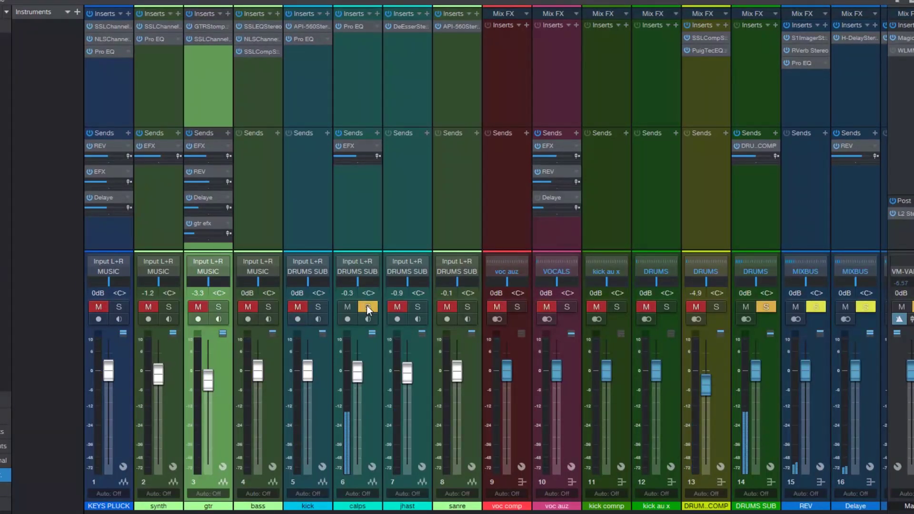
click(366, 305)
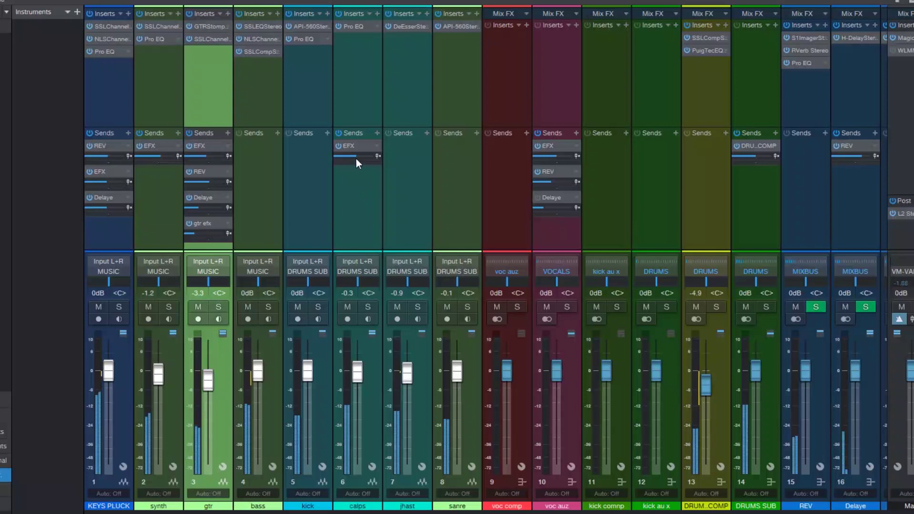
drag(355, 156, 357, 156)
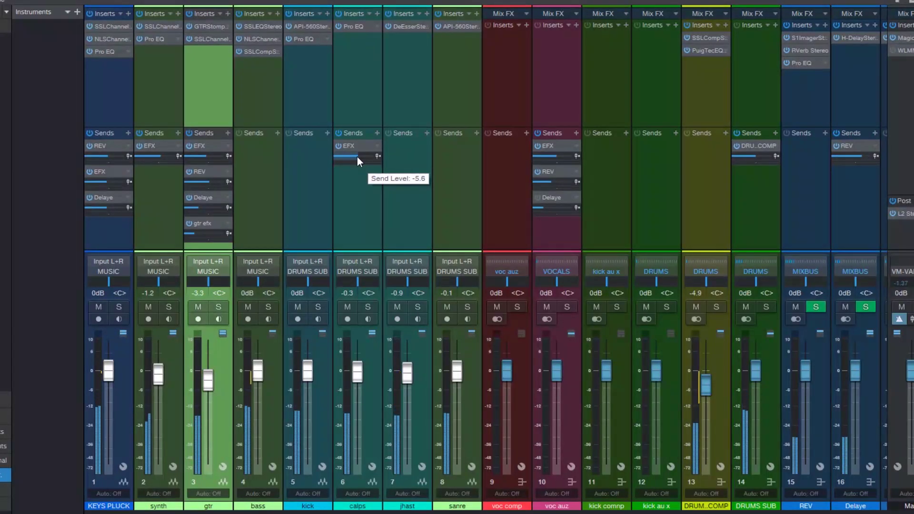
Insert Binaural Pan on the calps channel and, with calps soloed, set its width to 145%.
click(378, 14)
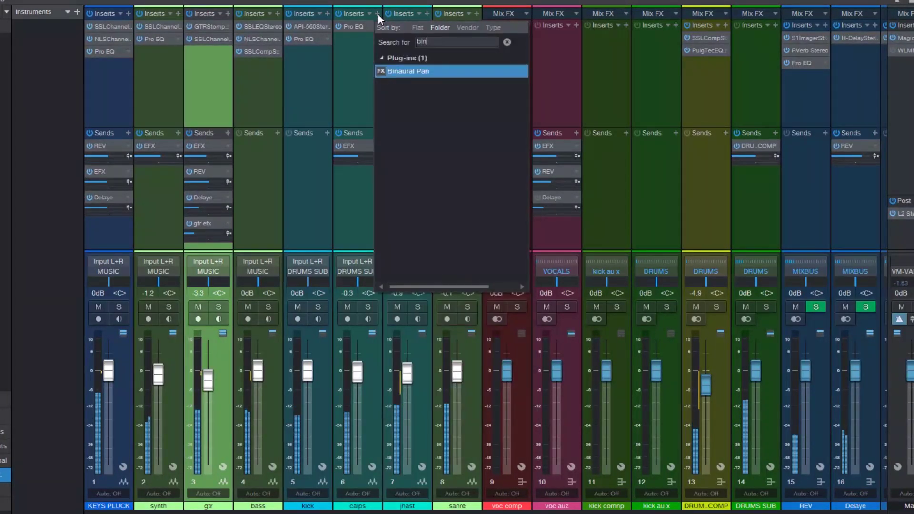
click(389, 69)
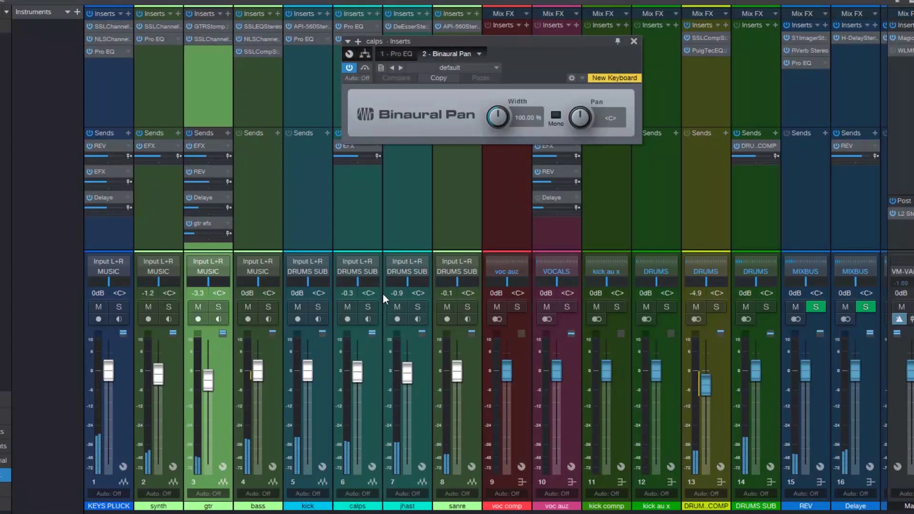
click(370, 305)
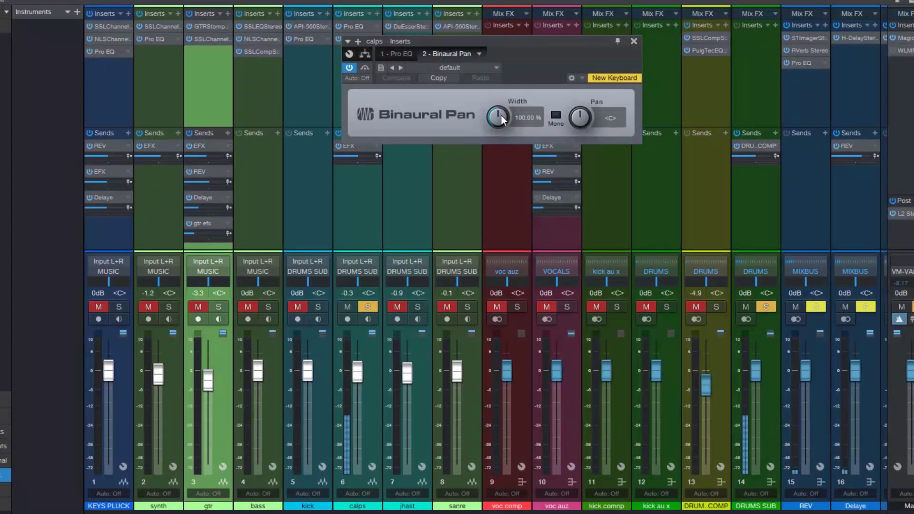
drag(500, 114, 501, 99)
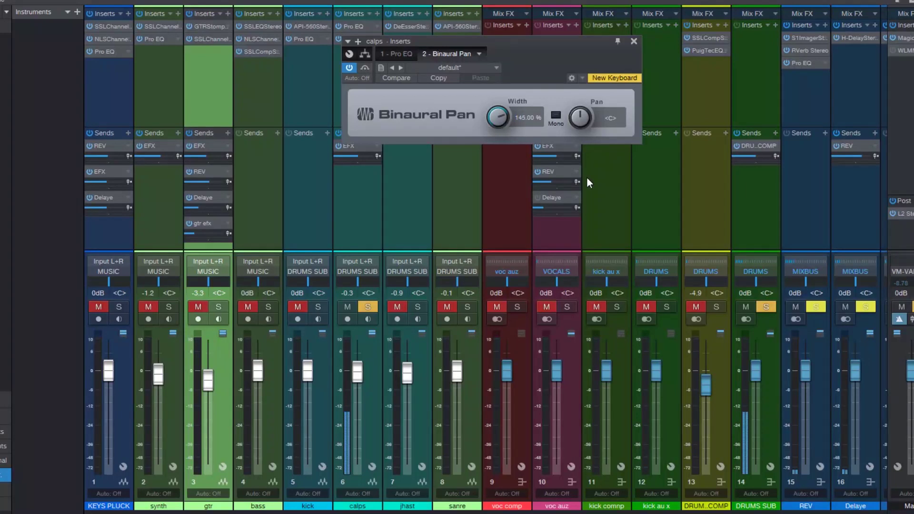
Set the calps Binaural Pan's pan to 51% R, end the solo, and raise the channel's EFX send slightly.
mouse_move(579, 120)
mouse_down()
mouse_move(588, 62)
mouse_move(588, 171)
mouse_move(589, 127)
mouse_up()
scroll(588, 127, up, 5)
click(367, 306)
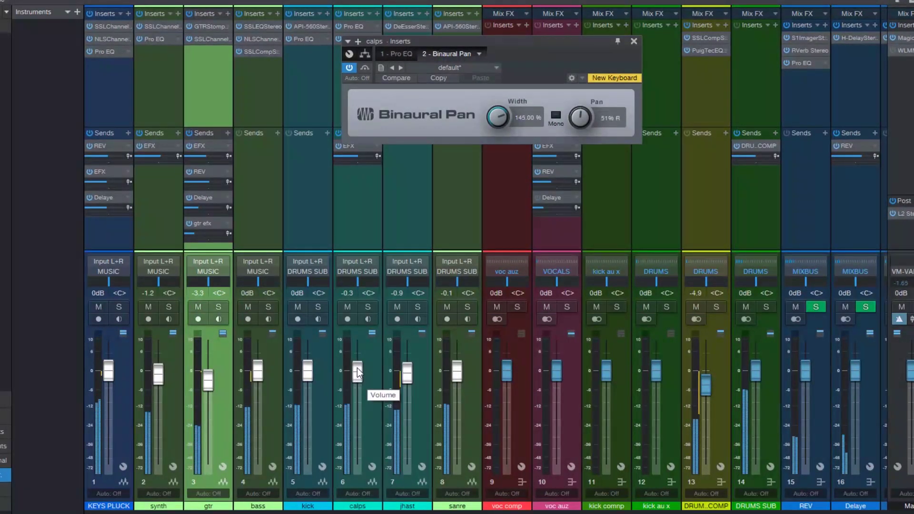
click(633, 41)
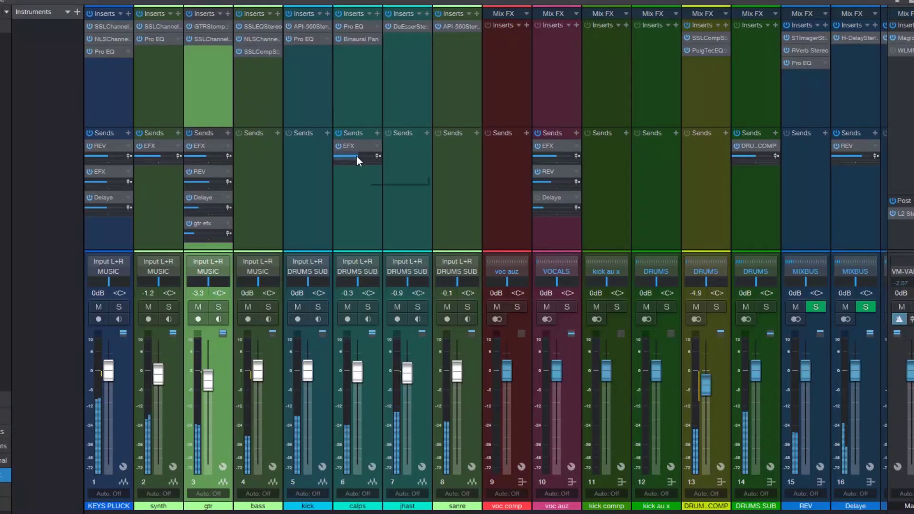
drag(356, 156, 361, 156)
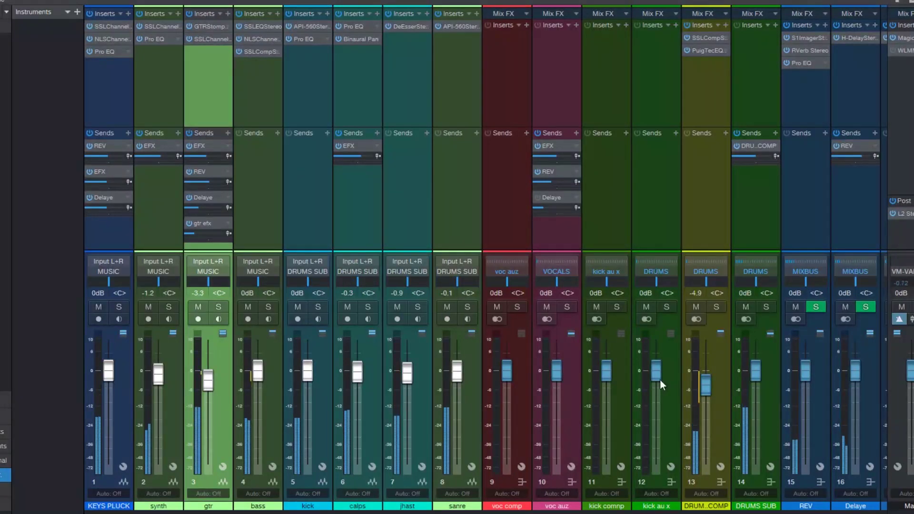
Review the delay pedal's settings in the GTR Stomp 6 insert on the gtr efx bus.
scroll(760, 506, right, 1)
scroll(761, 507, right, 5)
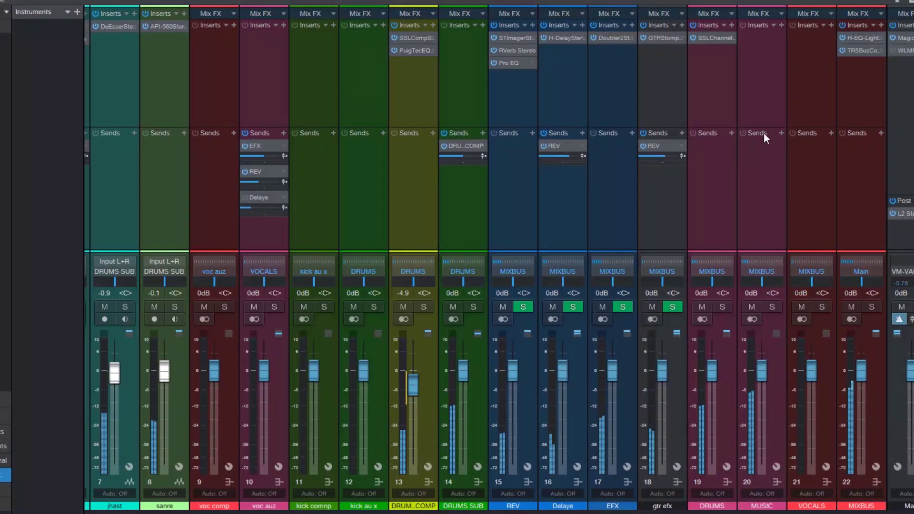
click(659, 39)
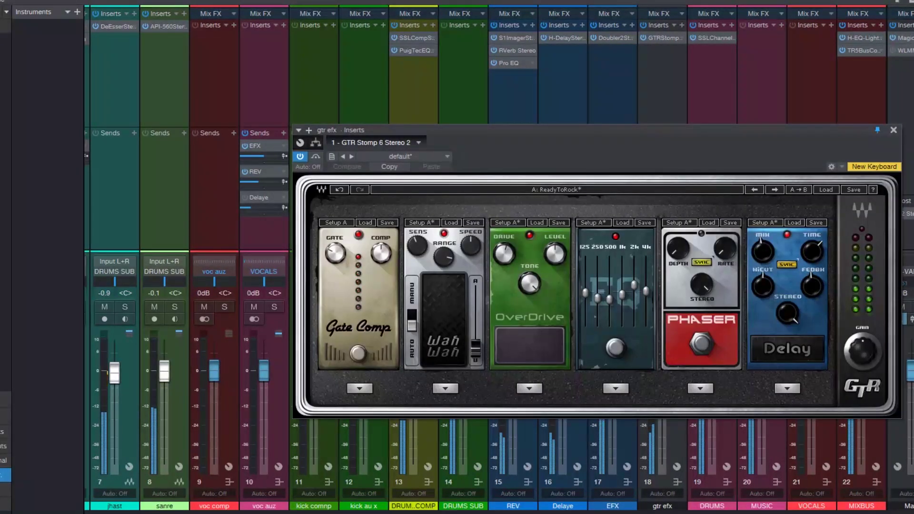
mouse_move(762, 285)
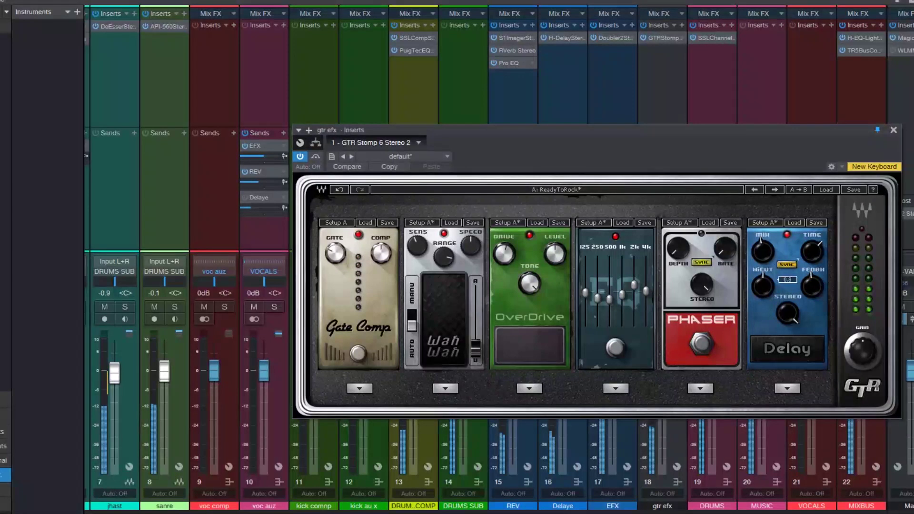
mouse_move(762, 252)
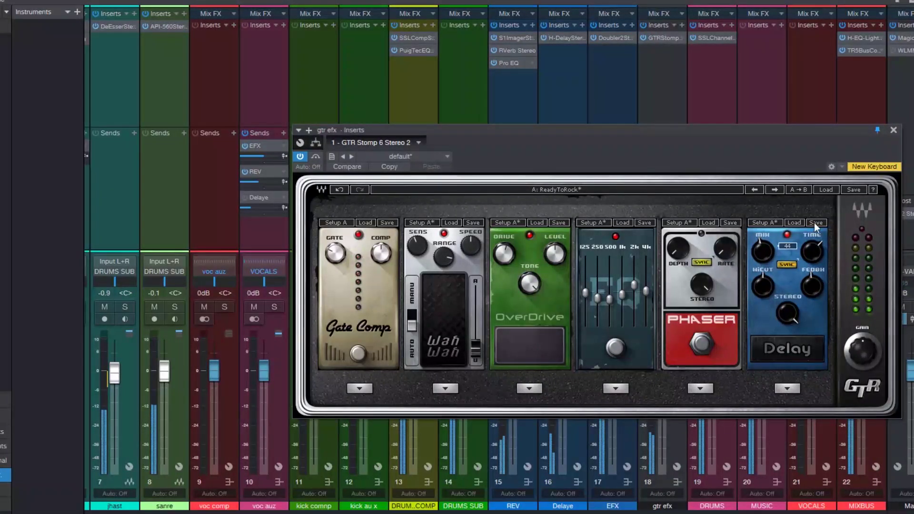
click(893, 129)
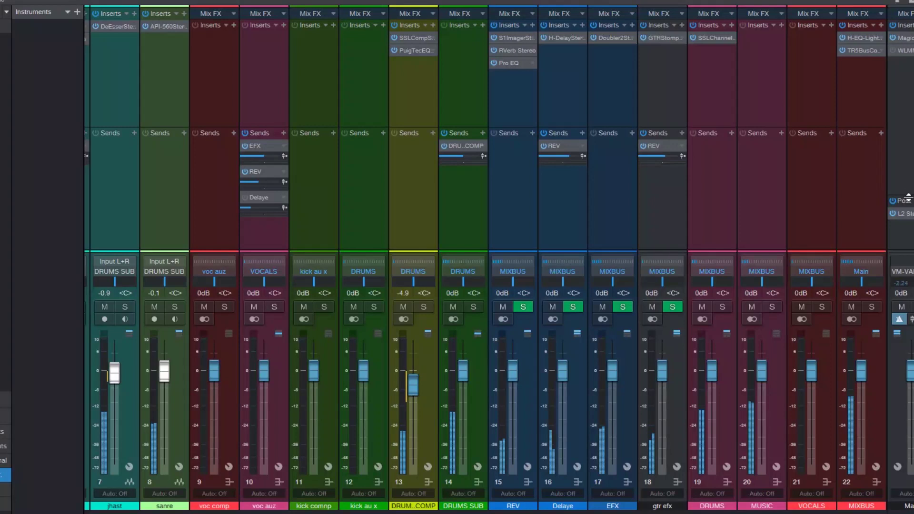
Inspect the L2 Ultramaximizer on the main output, stop playback, and check the screen recorder's duration.
click(909, 215)
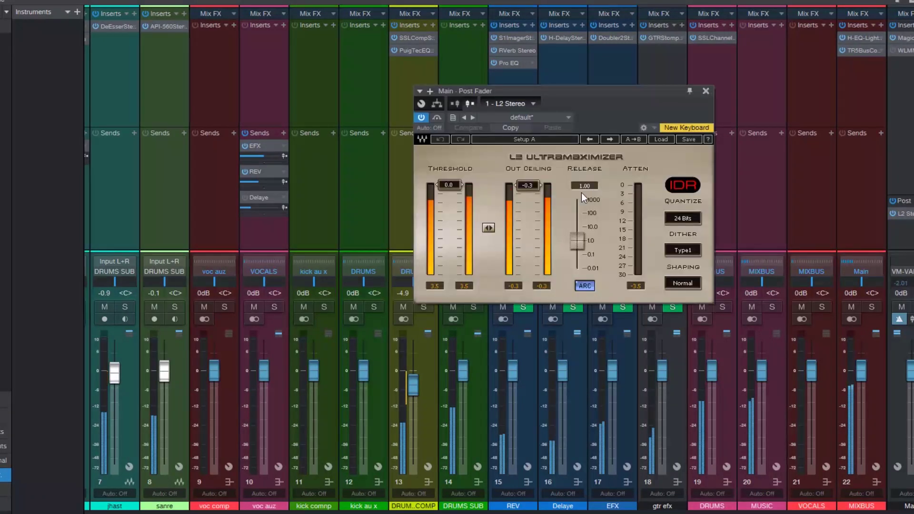
key(space)
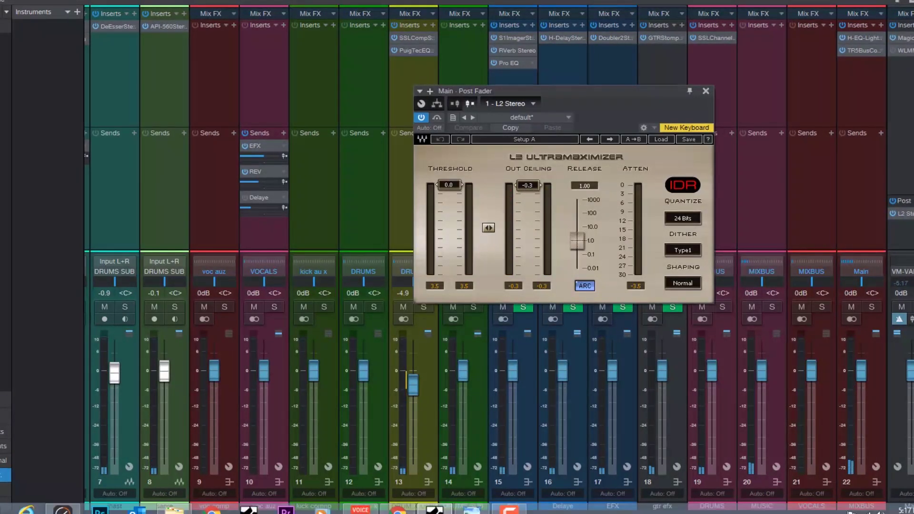
mouse_move(511, 508)
click(510, 476)
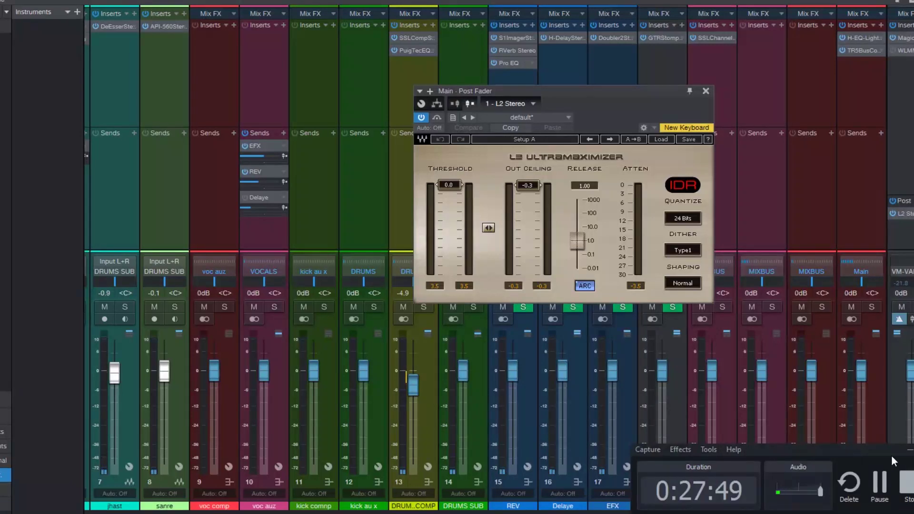
click(904, 452)
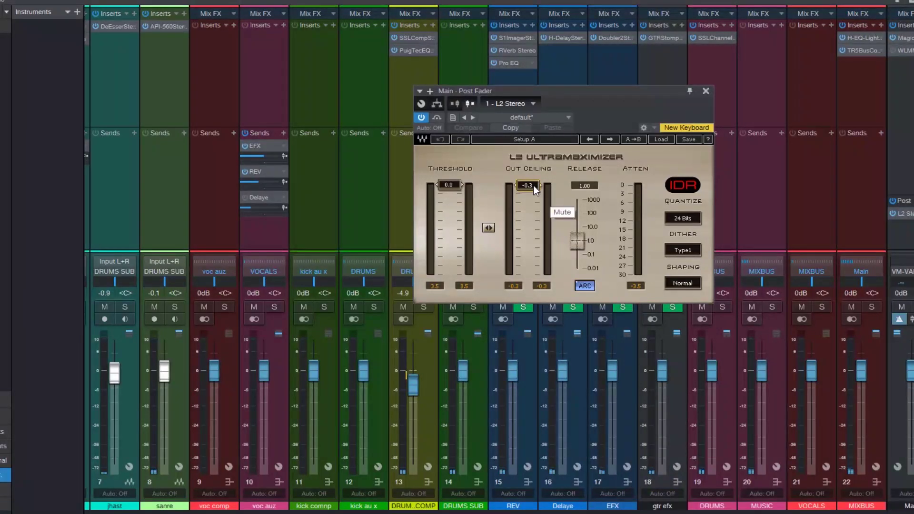
drag(533, 187, 533, 184)
click(704, 92)
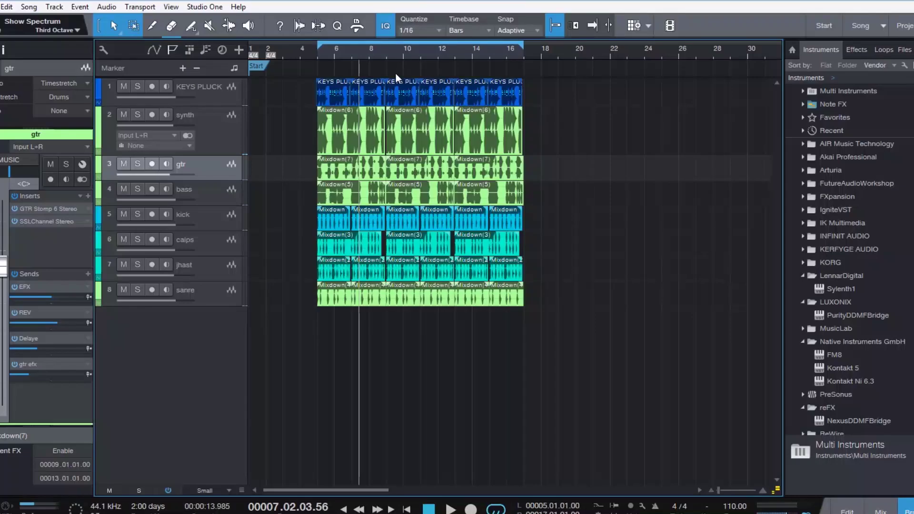
Play the mix from bar 8 and compare it with the middle of the reference track in Magic AB.
click(372, 46)
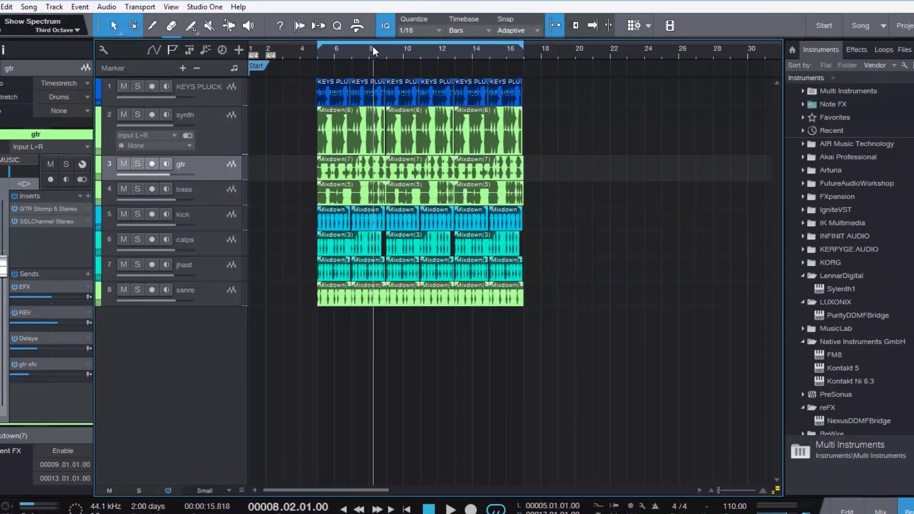
key(space)
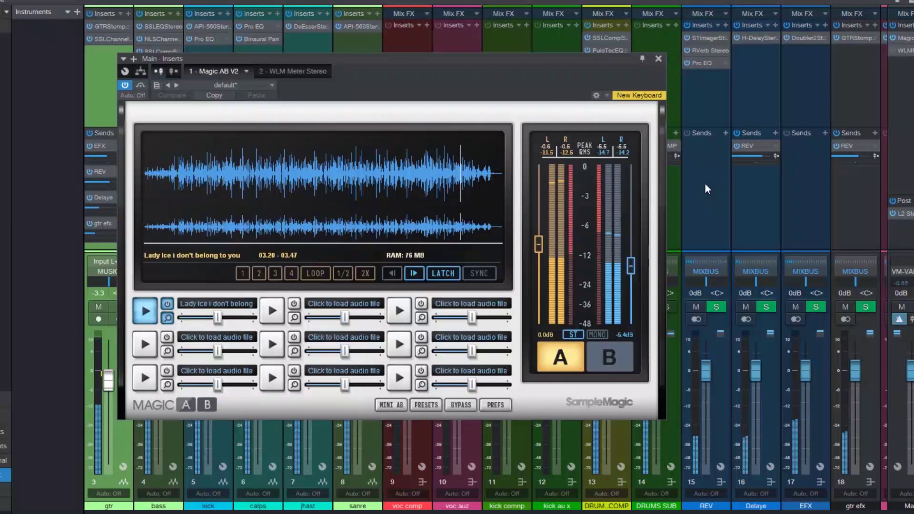
click(606, 358)
click(292, 174)
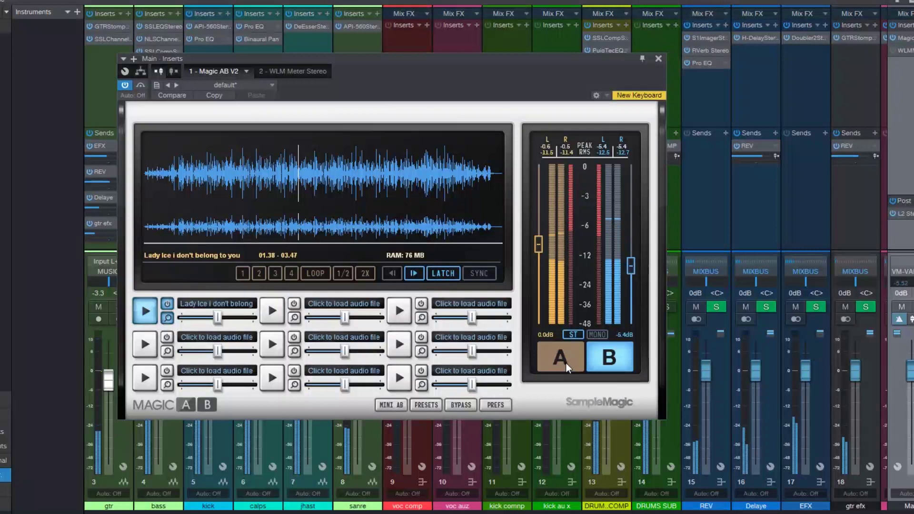
click(566, 364)
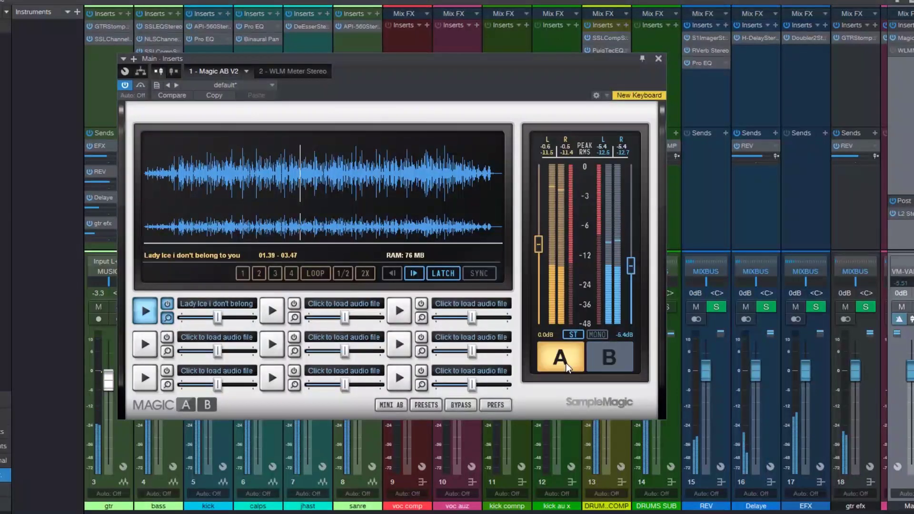
click(612, 359)
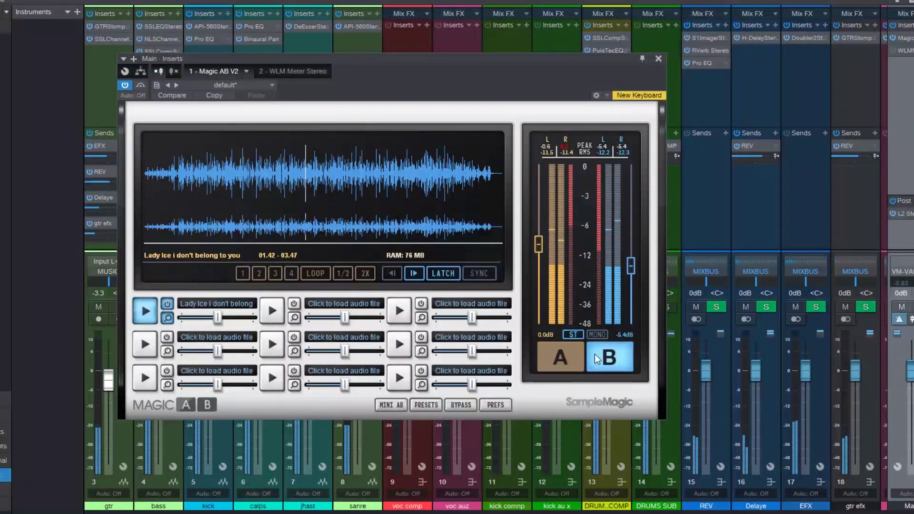
click(560, 355)
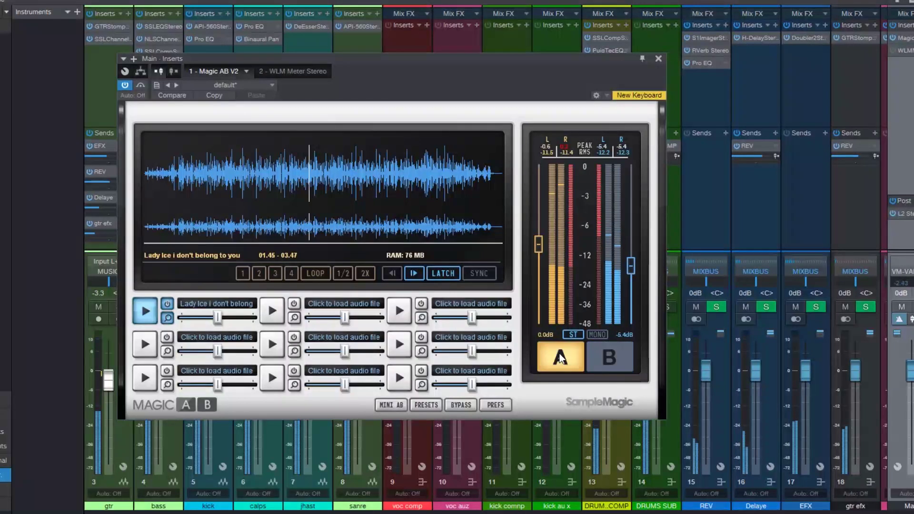
click(658, 58)
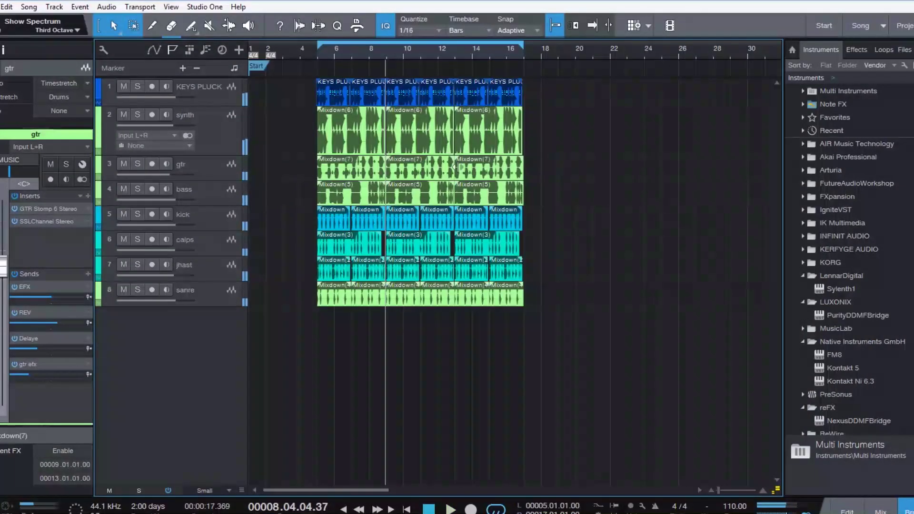
Play the mix from bar 5 and raise the HF gain in the gtr track's SSLChannel EQ.
click(238, 159)
click(318, 50)
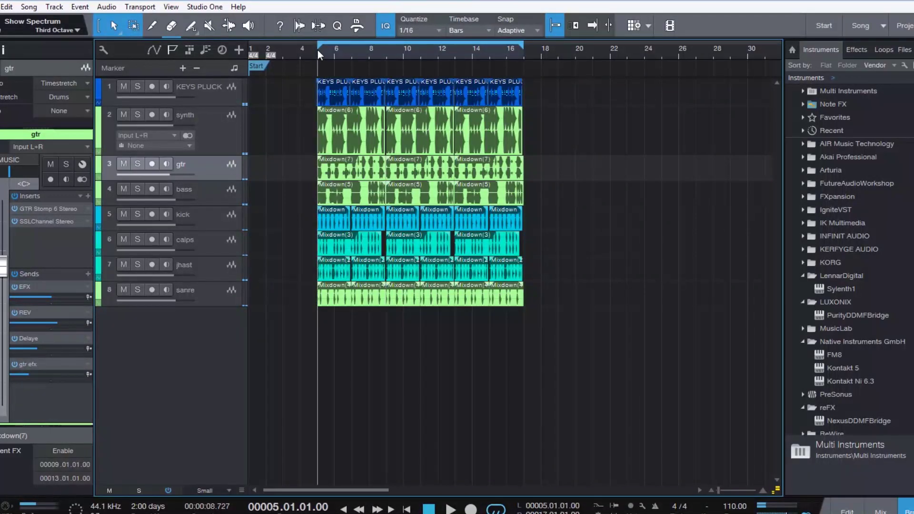
key(space)
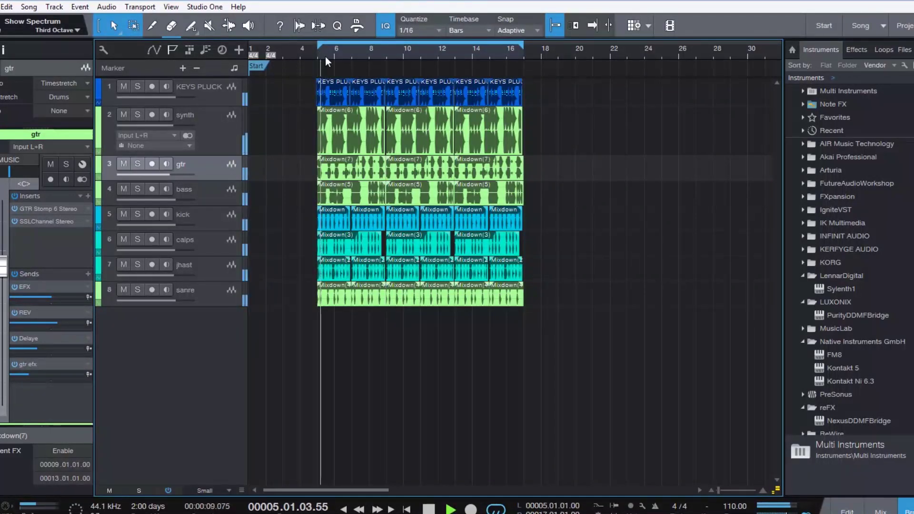
click(64, 220)
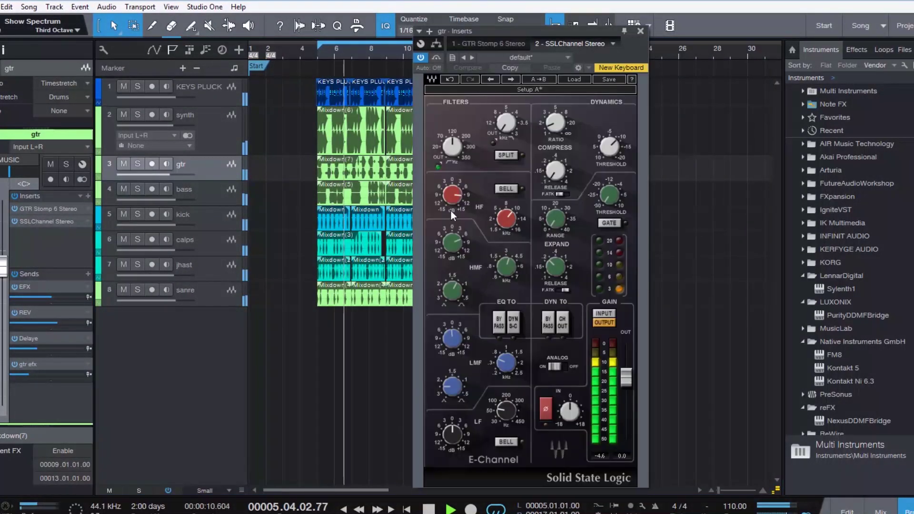
drag(456, 195, 443, 177)
key(space)
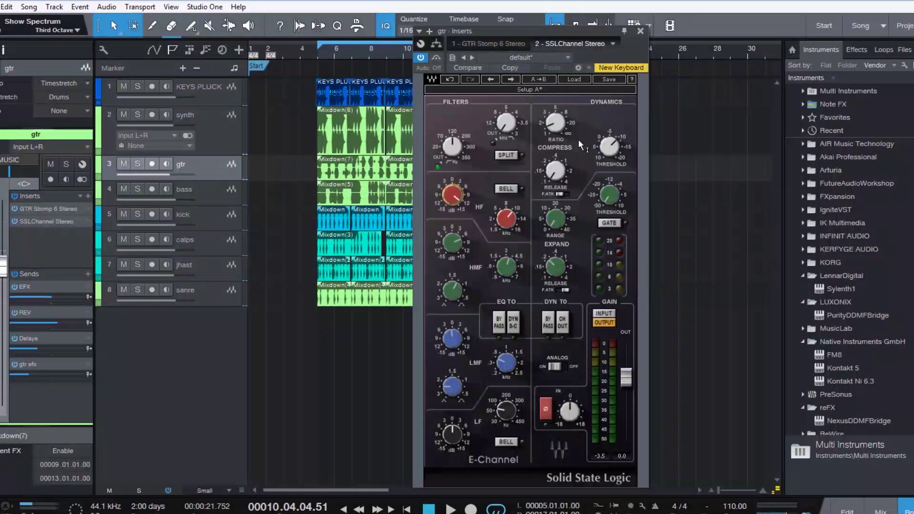
click(639, 32)
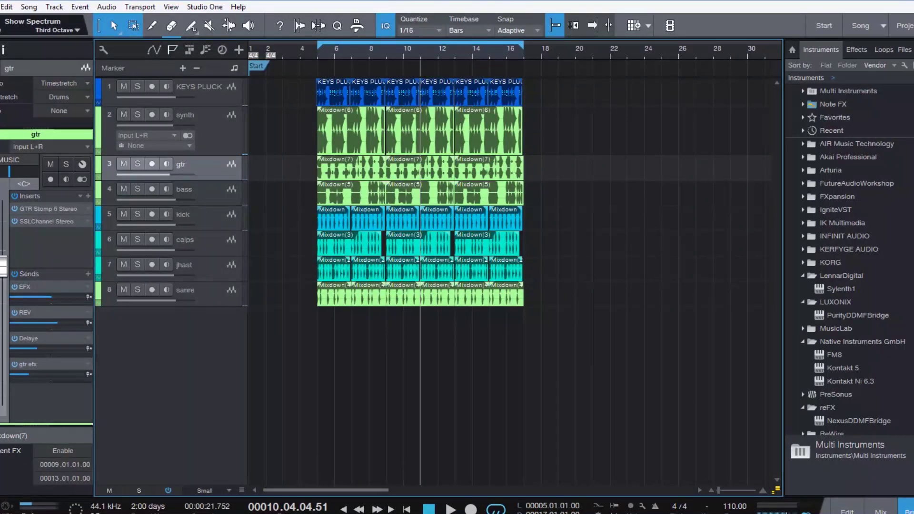
Switch to the browser, view the Mixing Pro Reggae In The Box course page and the YouTube channel, and return to Studio One.
mouse_move(397, 507)
click(402, 453)
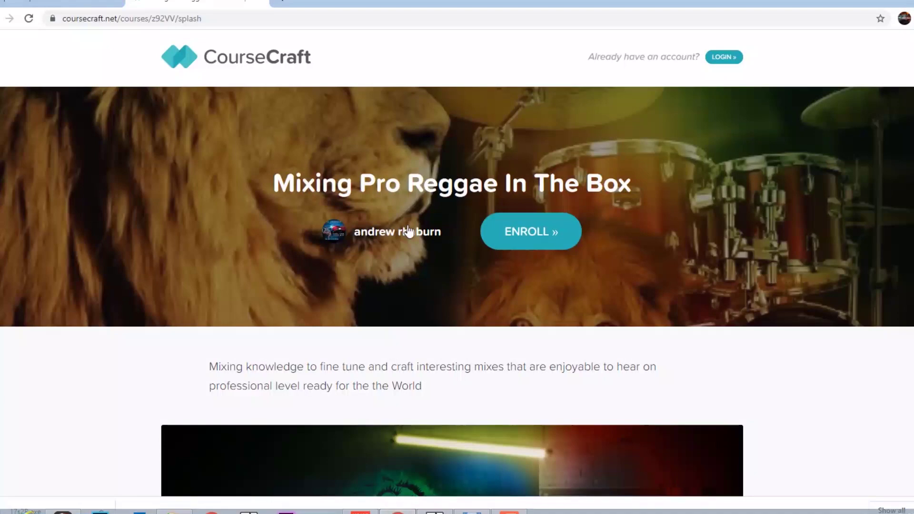
scroll(402, 280, down, 6)
scroll(403, 282, up, 4)
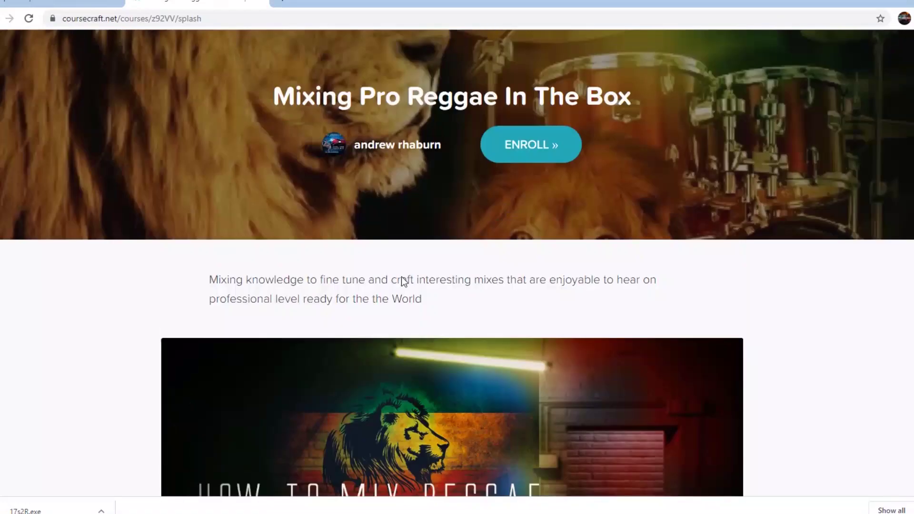
scroll(401, 279, up, 2)
click(62, 4)
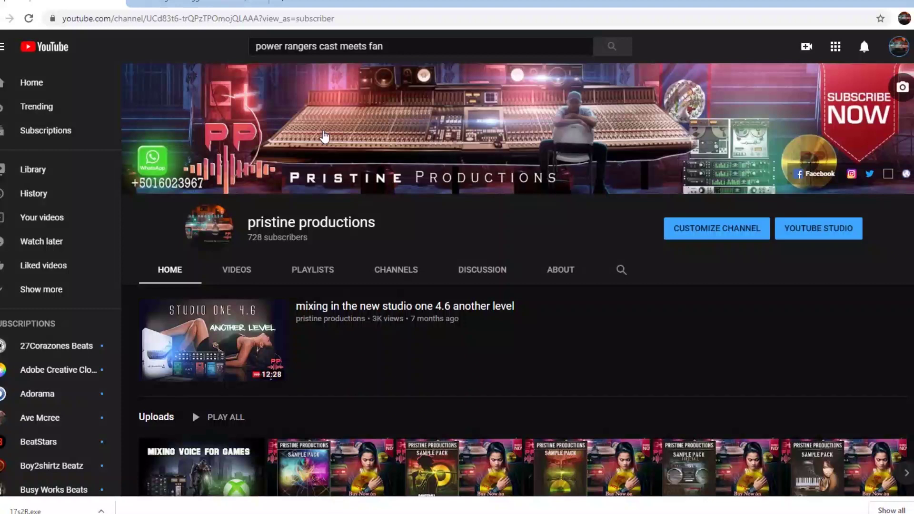
click(434, 508)
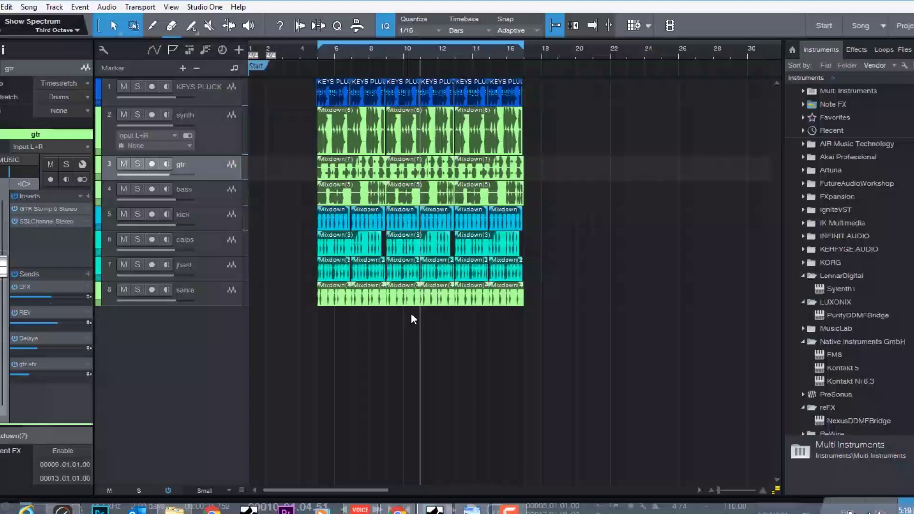
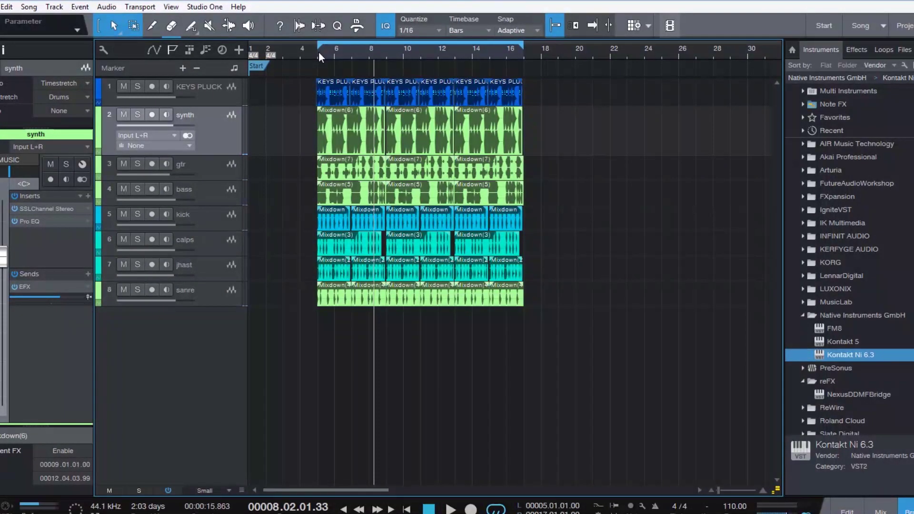
Move the playhead to bar 5 and look over the gtr, kick and synth tracks' channel settings.
click(319, 51)
click(218, 173)
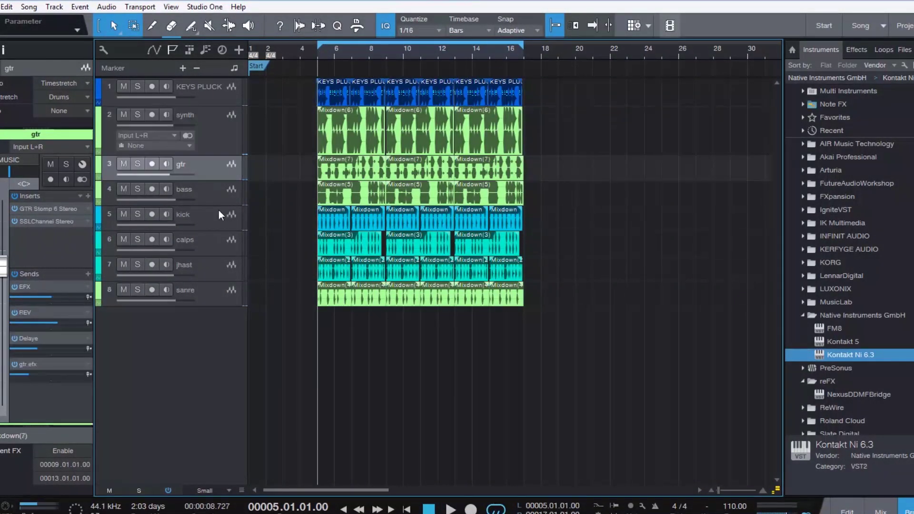
click(214, 220)
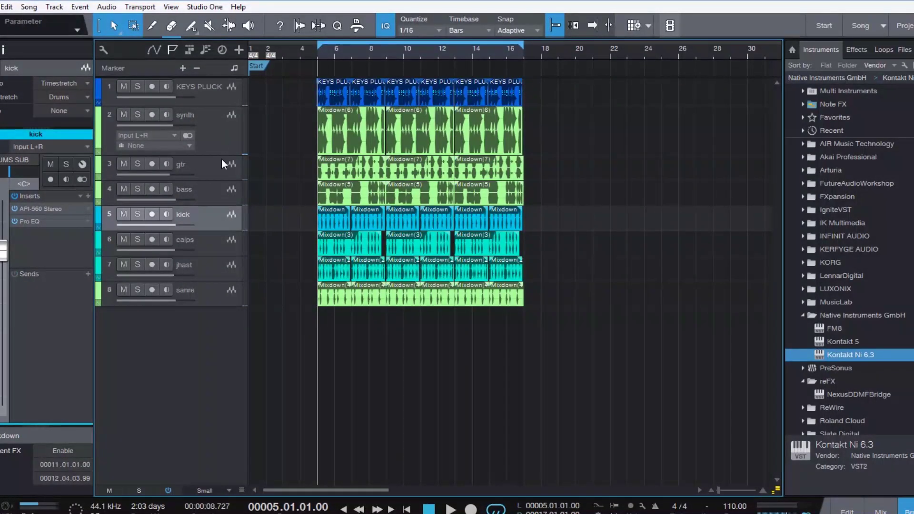
click(222, 138)
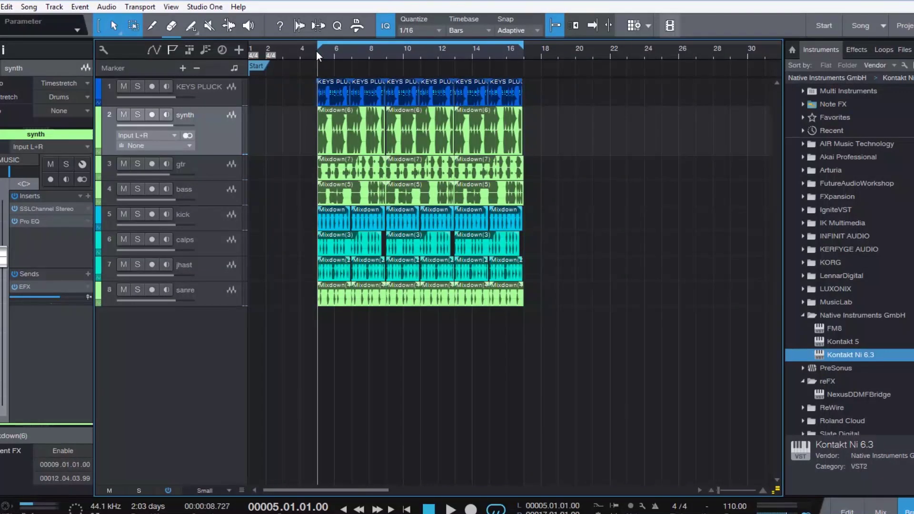
Play the mix with the mixer open and switch Magic AB to the reference track for comparison.
key(space)
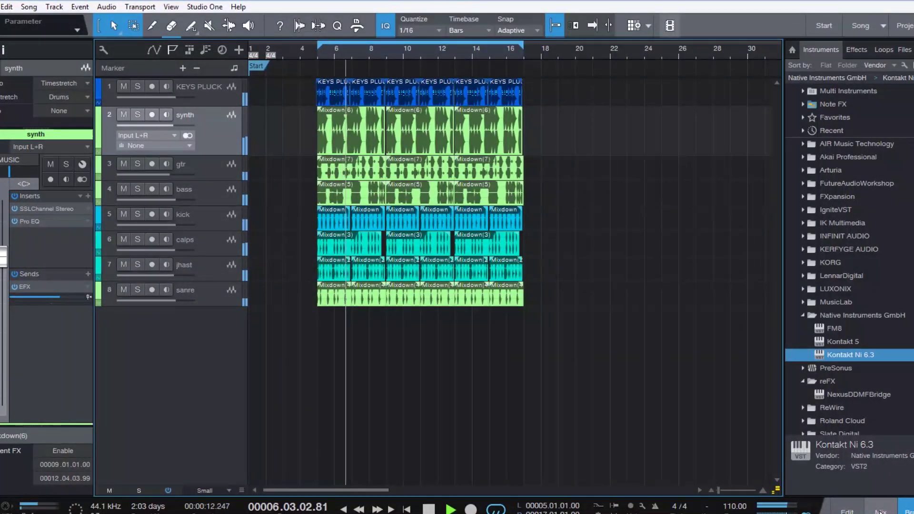
click(879, 510)
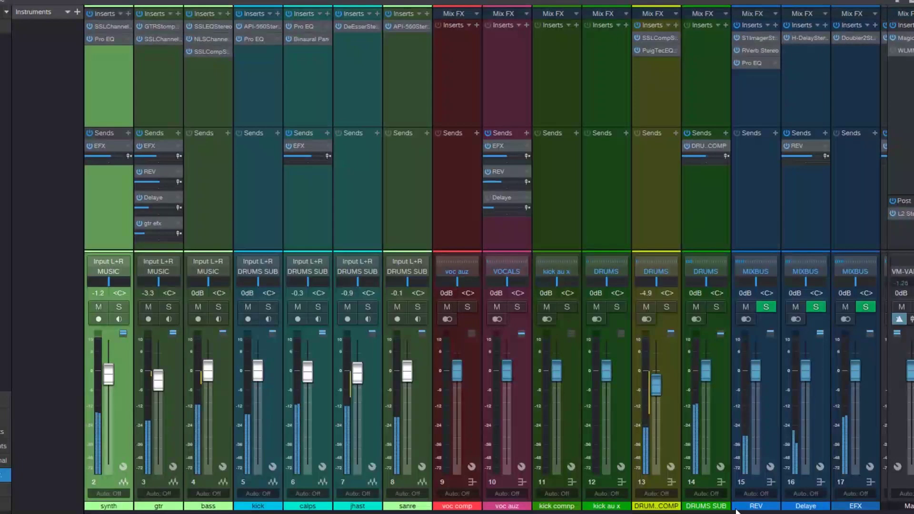
scroll(737, 512, right, 5)
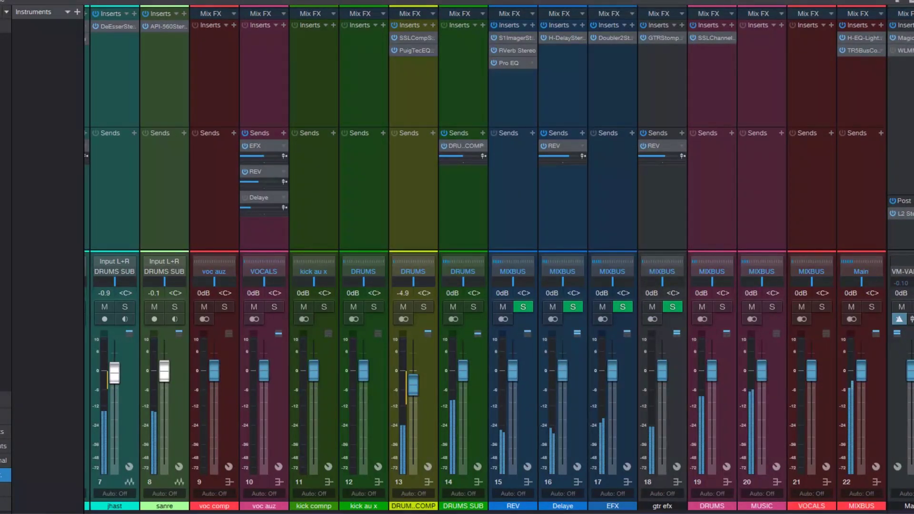
mouse_move(656, 506)
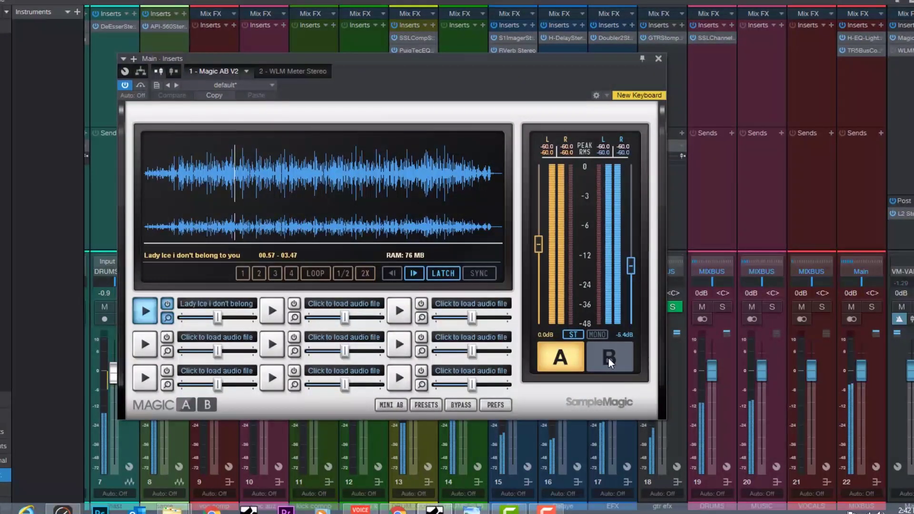
click(607, 357)
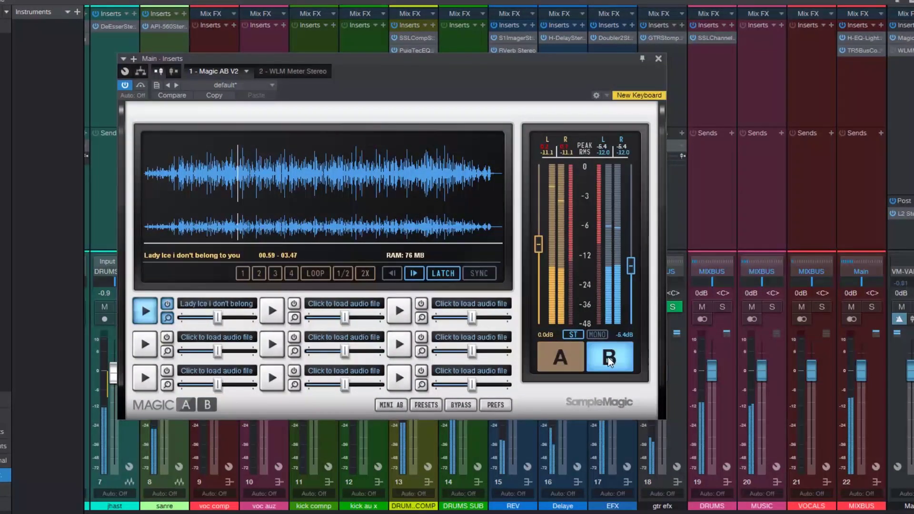
Switch Magic AB back to the mix on A and raise the B reference level to -3.9 dB.
click(563, 357)
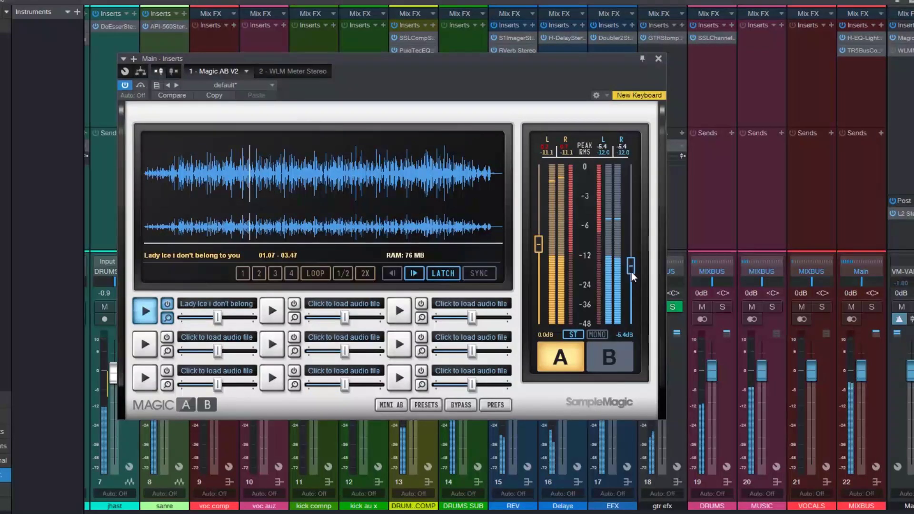
drag(631, 264, 630, 260)
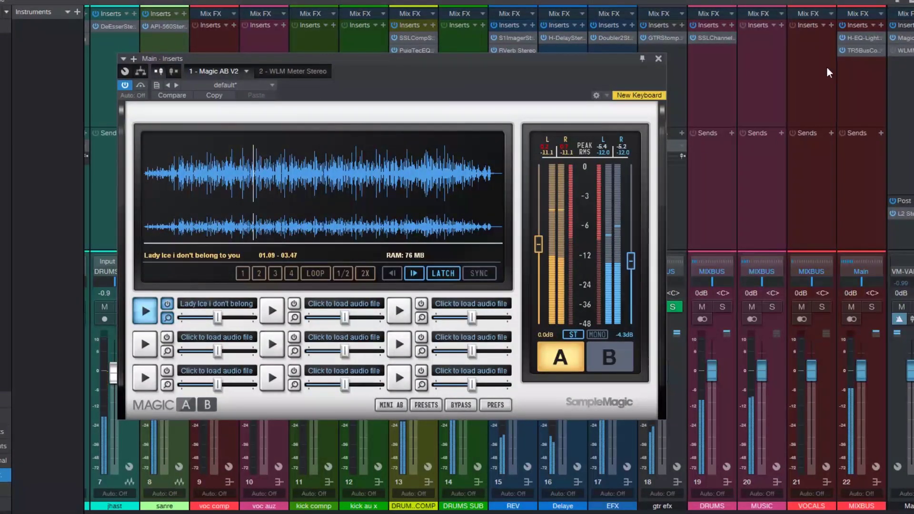
Bypass Magic AB on the Main channel, then close the mixer and the Magic AB window.
click(895, 40)
click(894, 39)
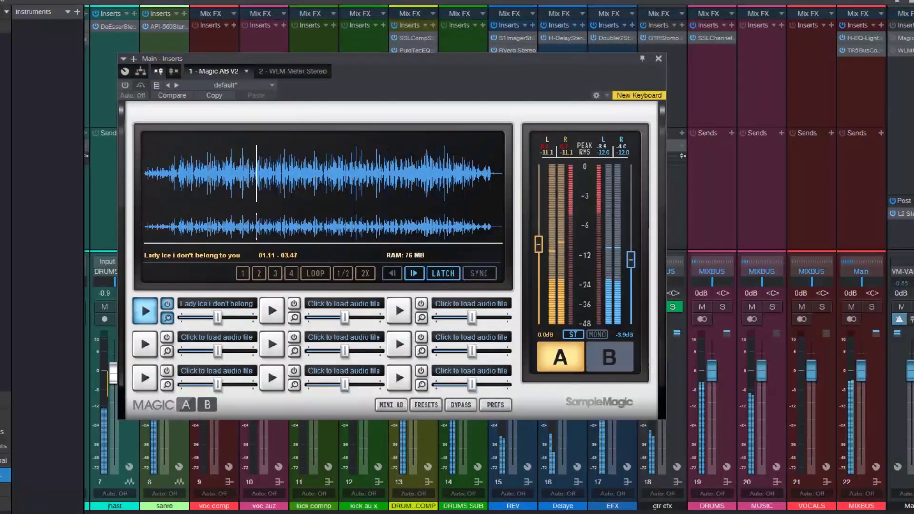
mouse_move(548, 510)
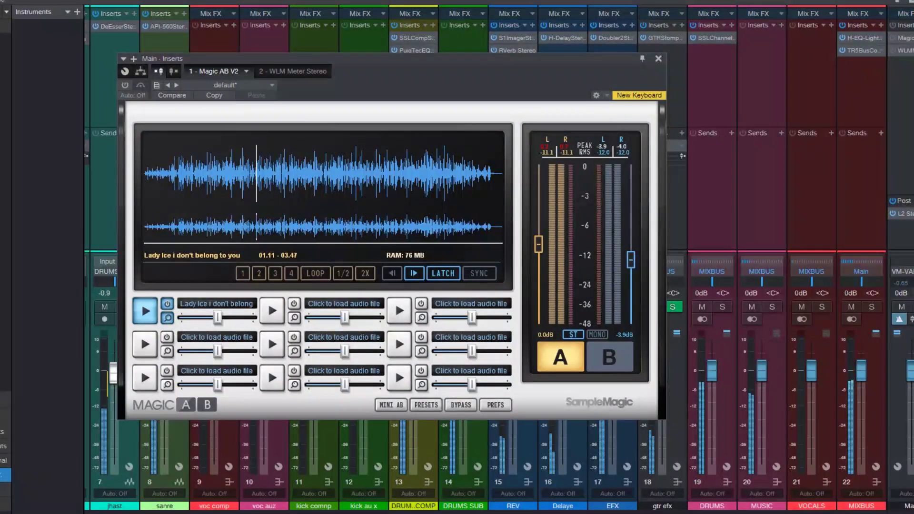
key(F3)
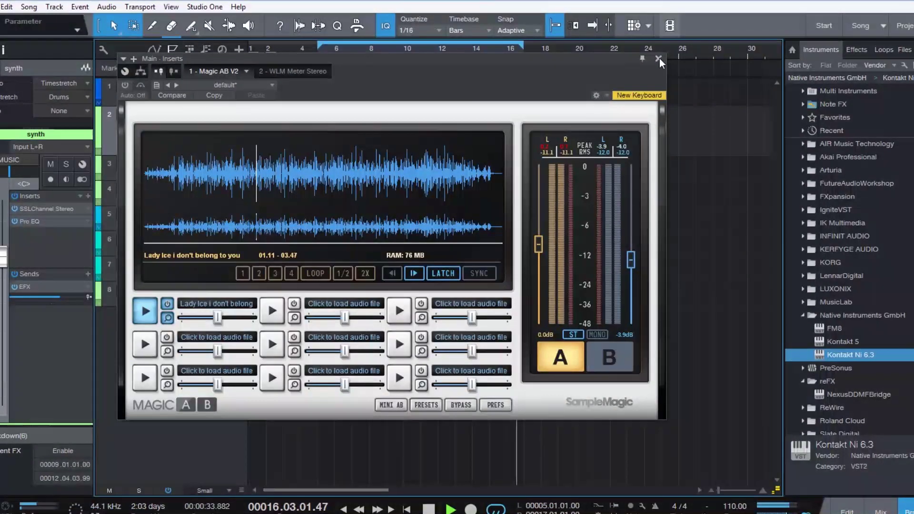
click(658, 58)
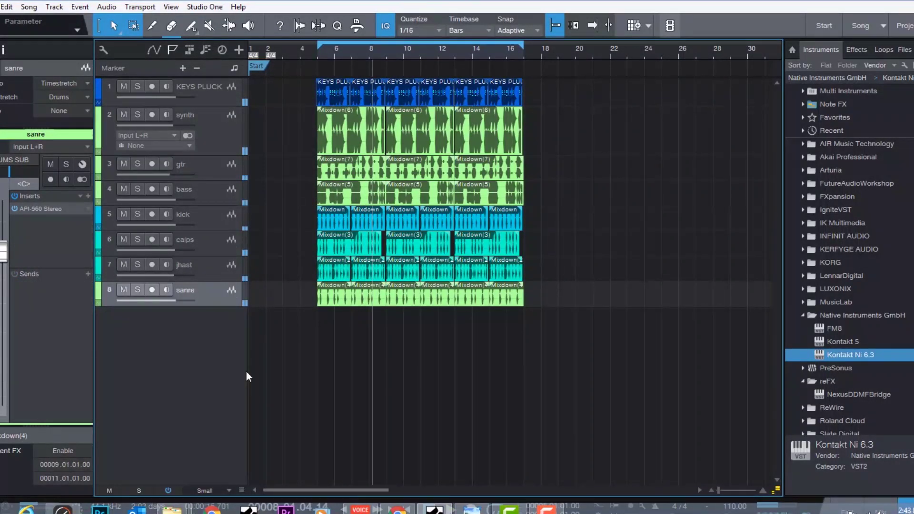
Switch to RME TotalMix FX, raise the Main output fader slightly, and return to Studio One.
key(Up)
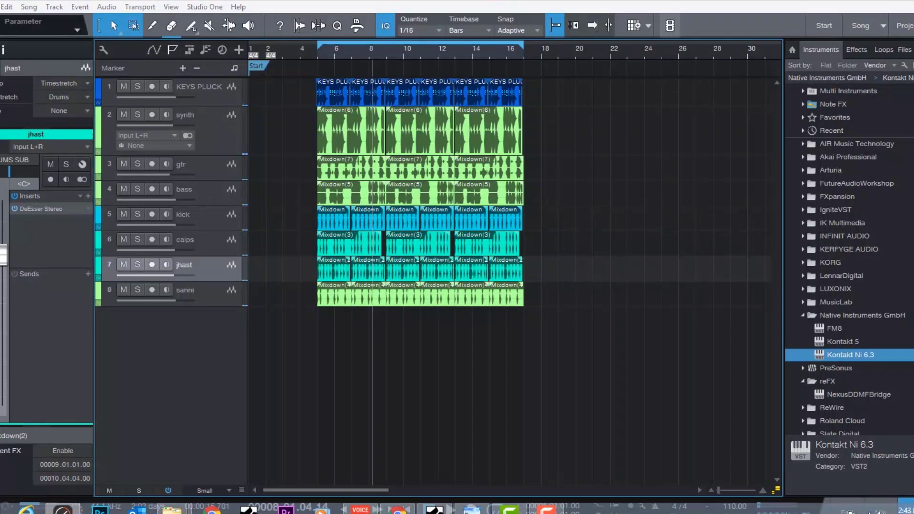
click(61, 508)
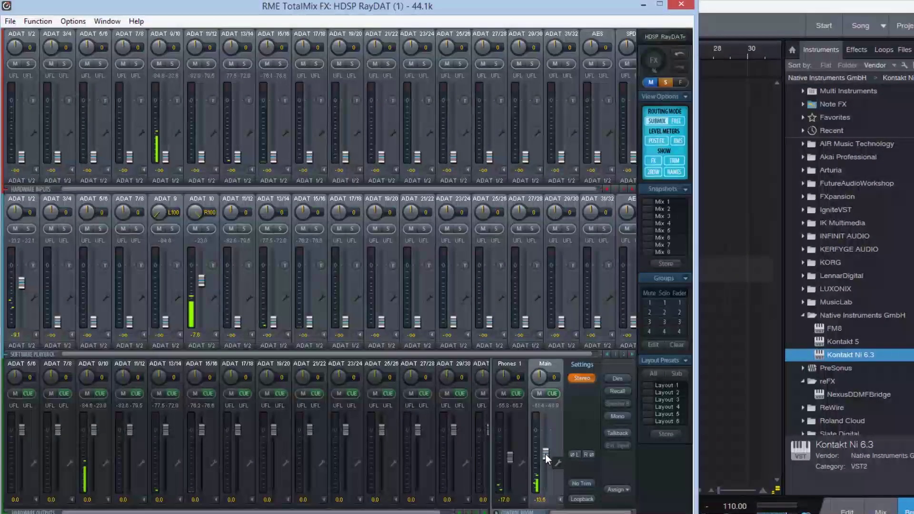
drag(546, 464, 546, 458)
click(643, 7)
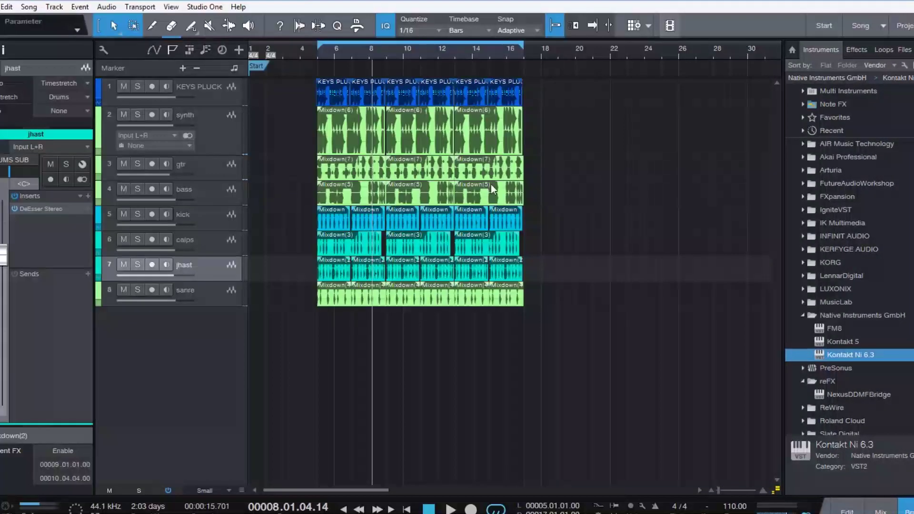
Open the mixer and remove the H-EQ Light insert from the MIXBUS channel.
click(205, 243)
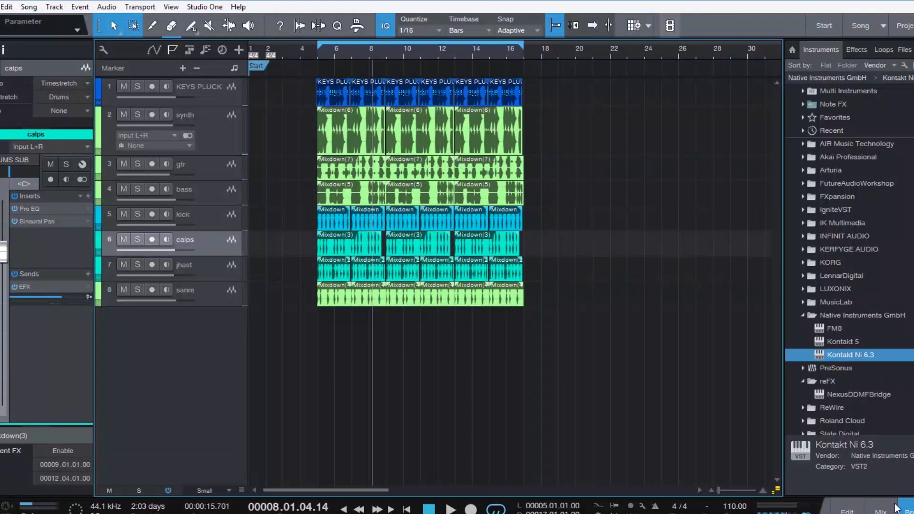
click(879, 511)
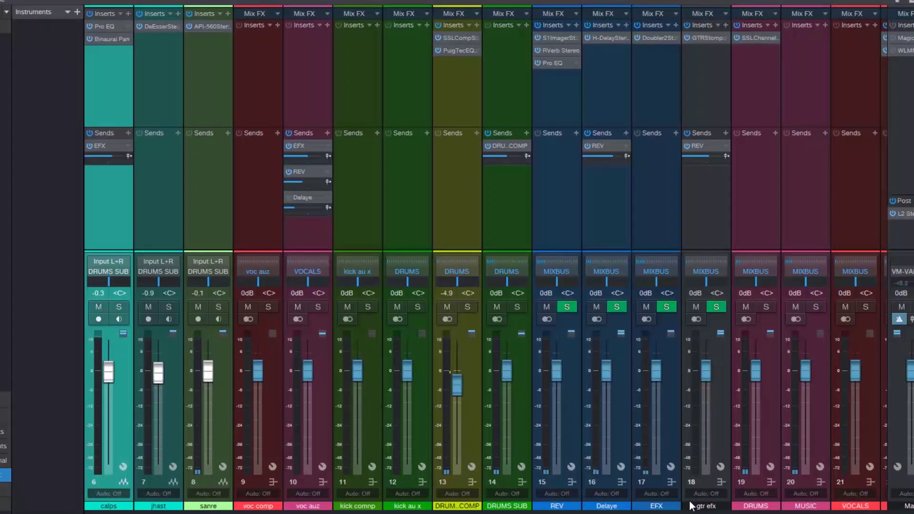
scroll(692, 509, right, 1)
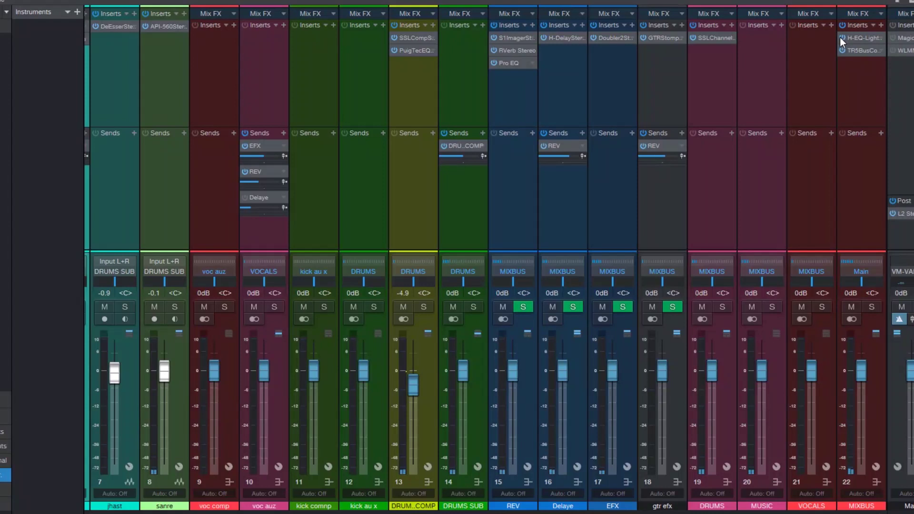
click(880, 38)
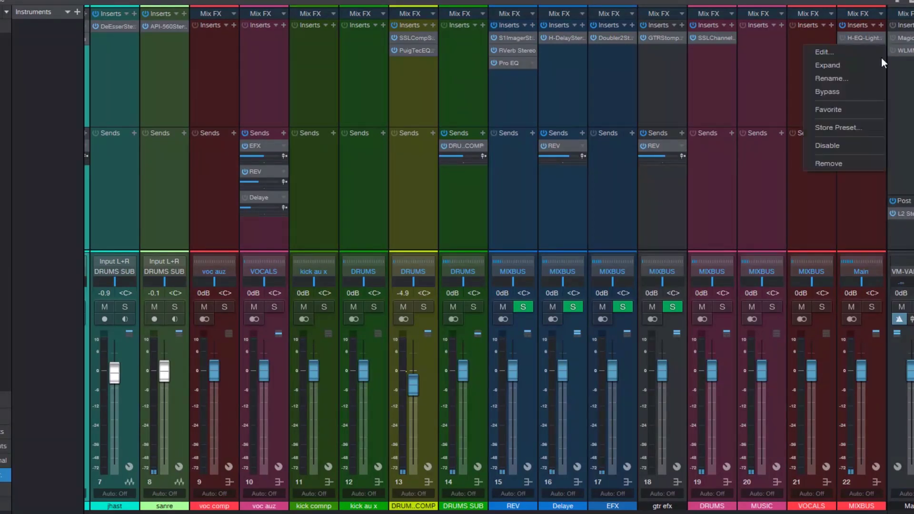
key(Escape)
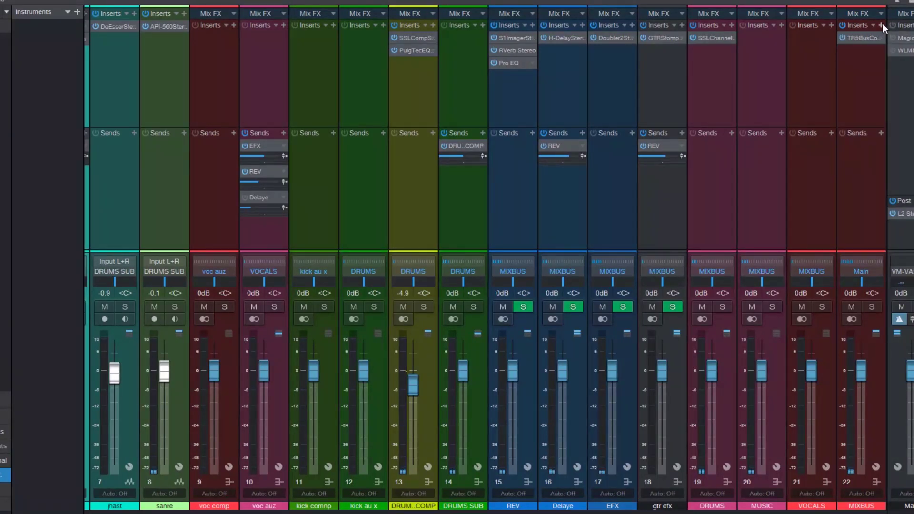
Search the plug-ins for "bx" and insert bx_digital V2 on the MIXBUS channel.
click(880, 24)
text(bx)
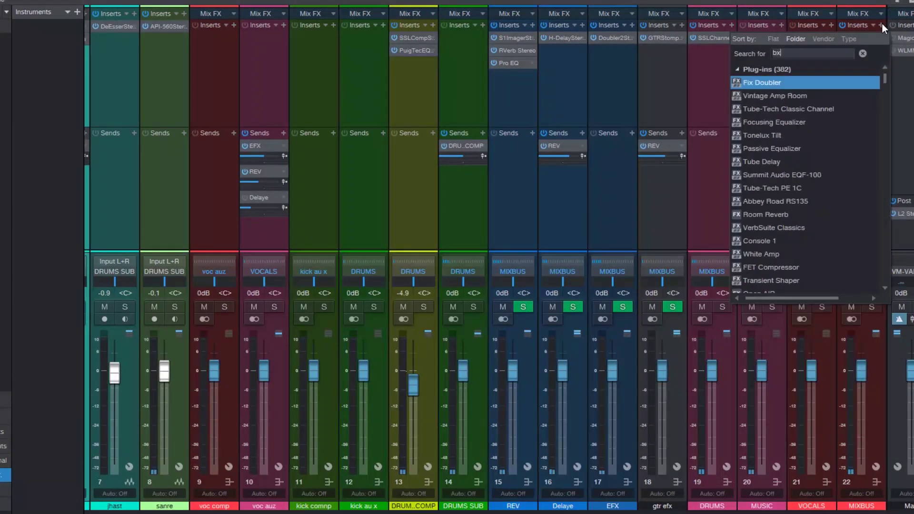
click(828, 162)
scroll(826, 162, down, 2)
scroll(826, 162, down, 2)
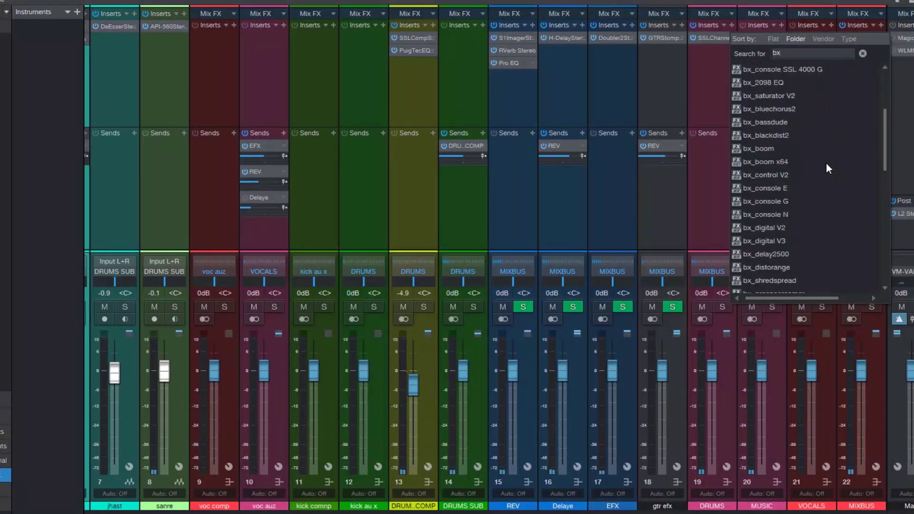
double_click(795, 228)
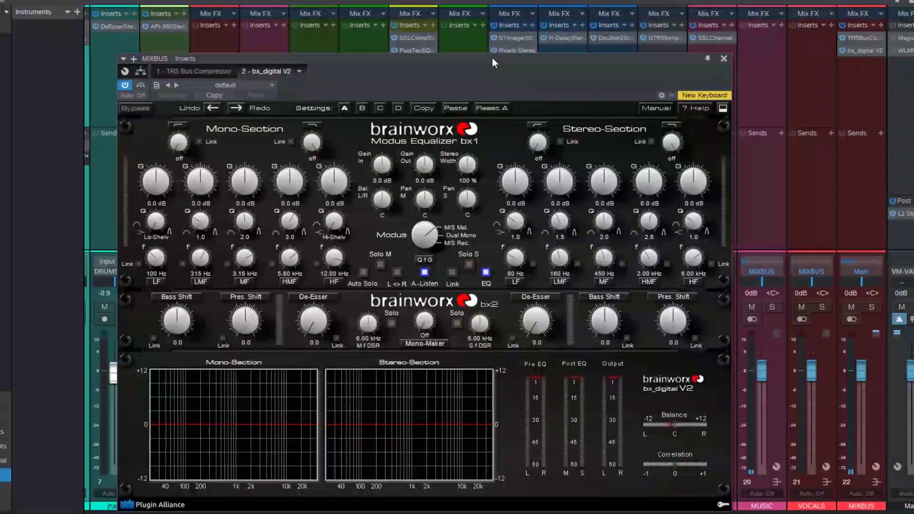
Solo the side signal in bx_digital V2 and play the mix from bar 5 with the plug-in window in view.
drag(492, 57, 547, 34)
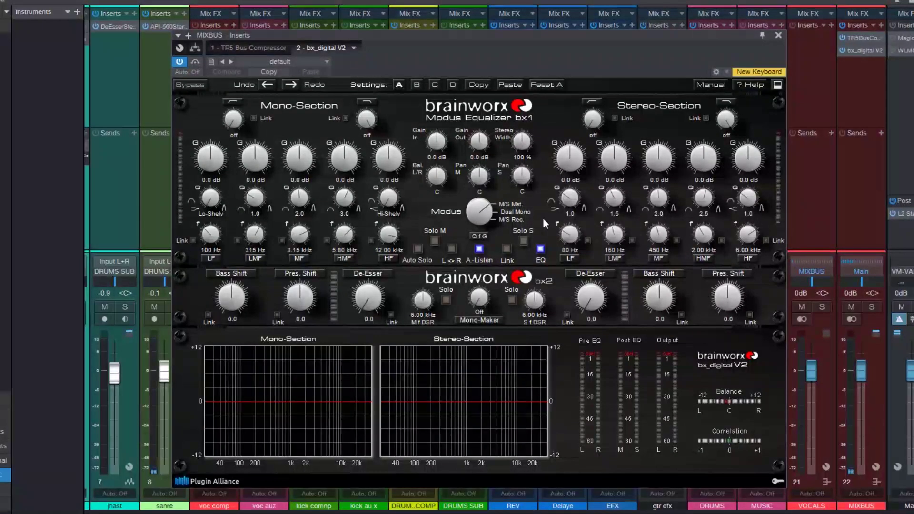
click(523, 241)
key(F3)
drag(610, 42, 724, 72)
drag(398, 64, 460, 41)
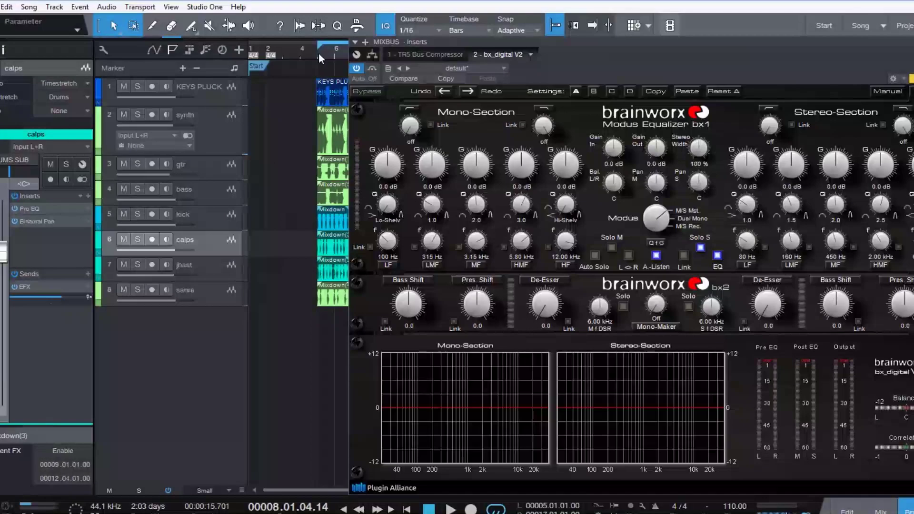
click(320, 51)
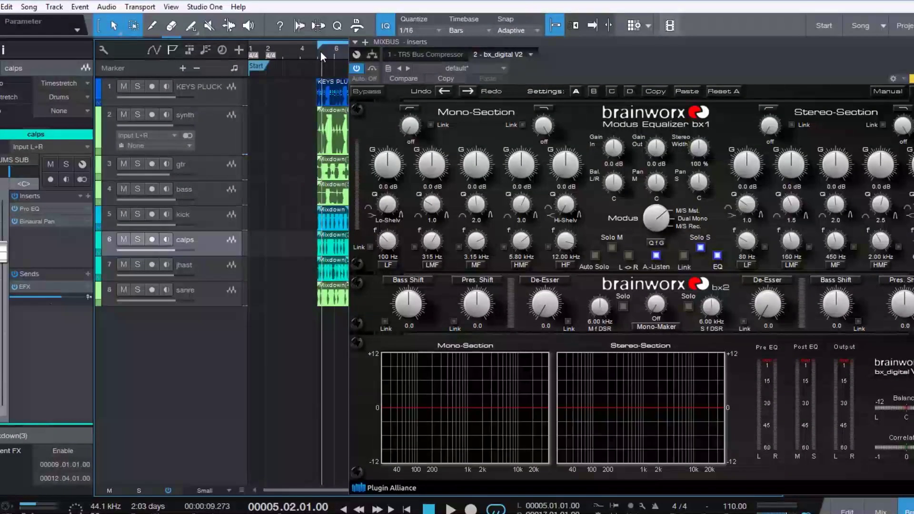
key(space)
drag(578, 39, 428, 32)
key(F5)
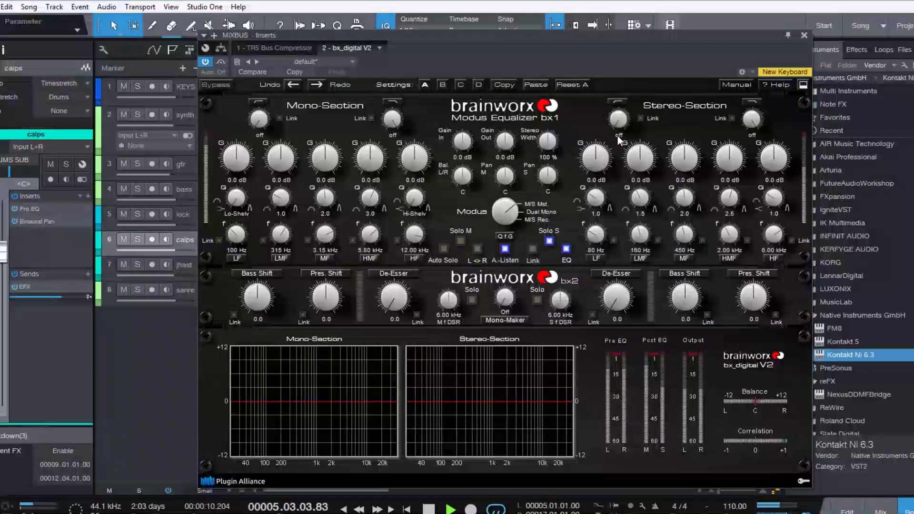
Set the low-cut filter in bx_digital V2's Stereo-Section to 89 Hz.
click(618, 135)
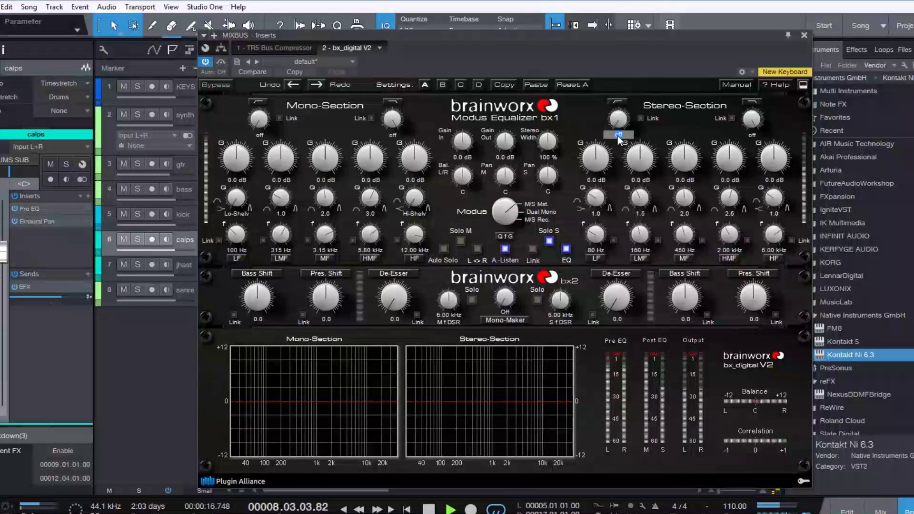
text(89)
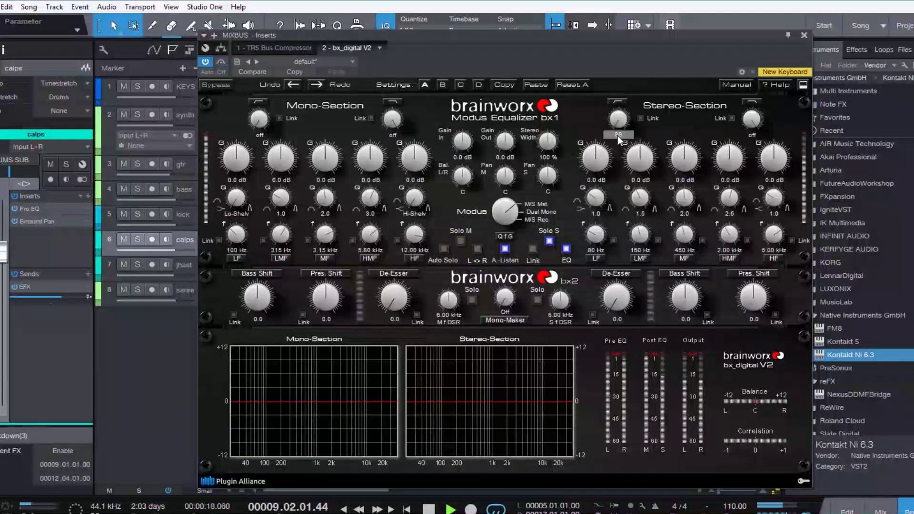
key(Return)
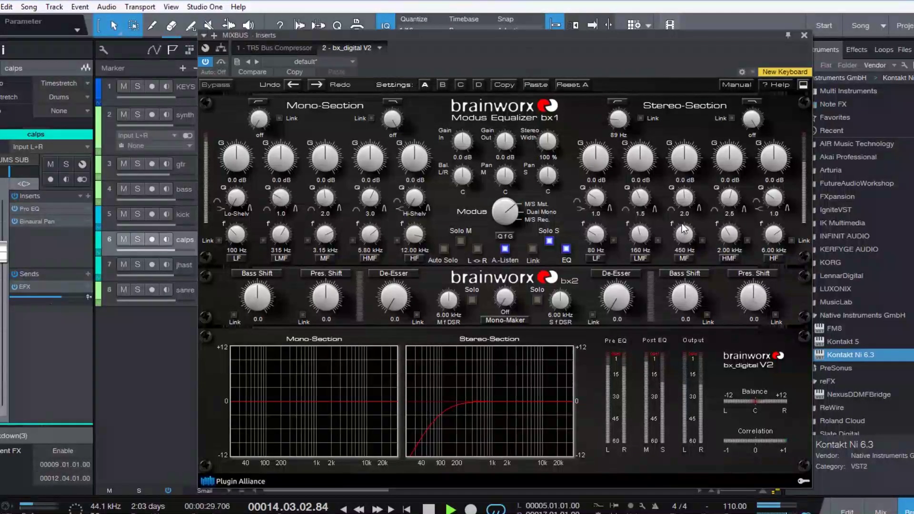
Set the Stereo-Section's MF band to 1.04 kHz and cut its gain to -1.3 dB.
mouse_move(683, 217)
mouse_down()
mouse_move(692, 200)
mouse_move(678, 239)
mouse_move(685, 223)
mouse_up()
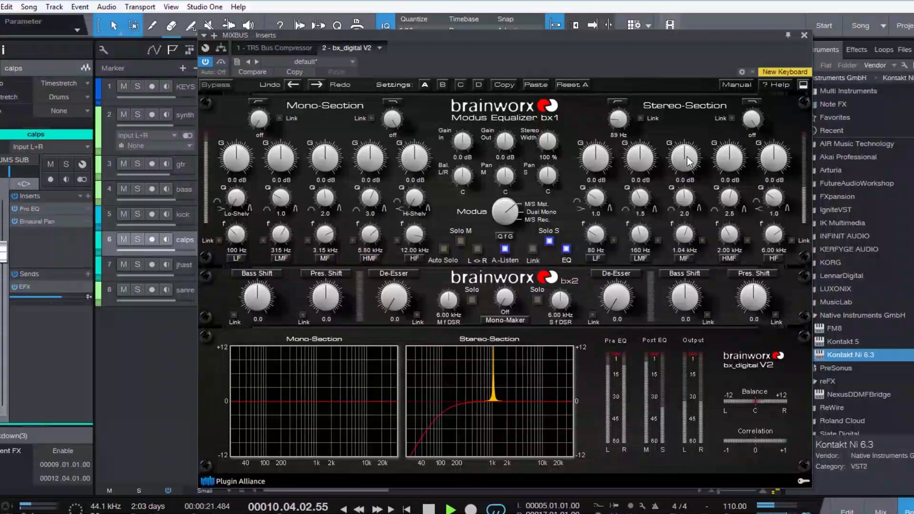
scroll(687, 165, down, 1)
scroll(687, 165, down, 1)
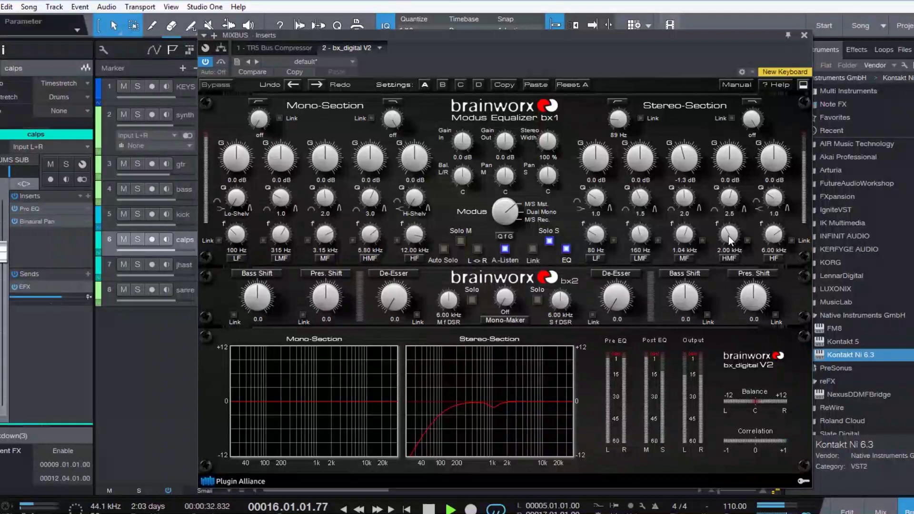
Set the Stereo-Section's HMF band to 2.87 kHz and cut its gain to -1.1 dB.
scroll(729, 233, up, 3)
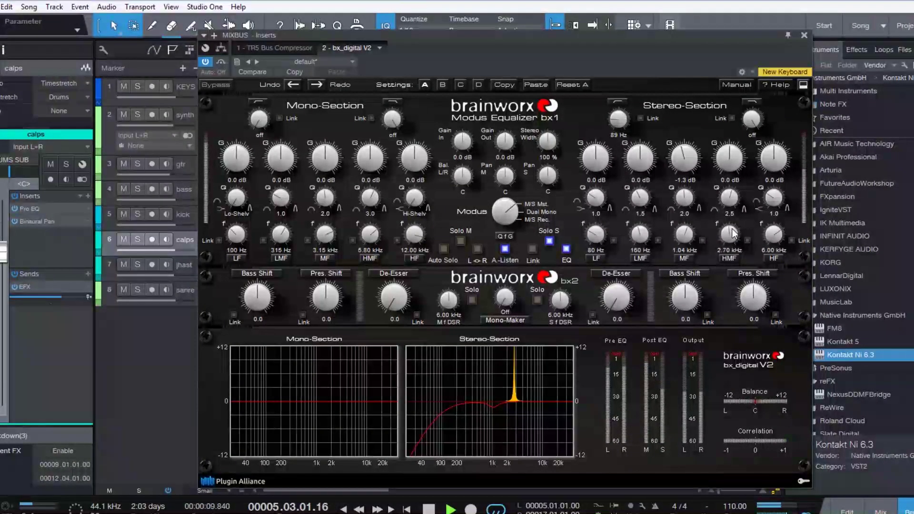
scroll(733, 233, up, 1)
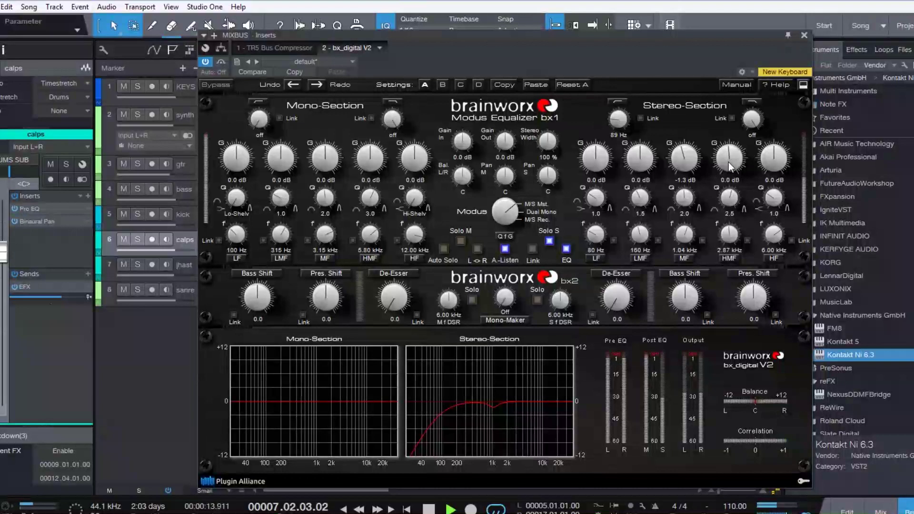
scroll(729, 162, down, 2)
scroll(727, 164, down, 1)
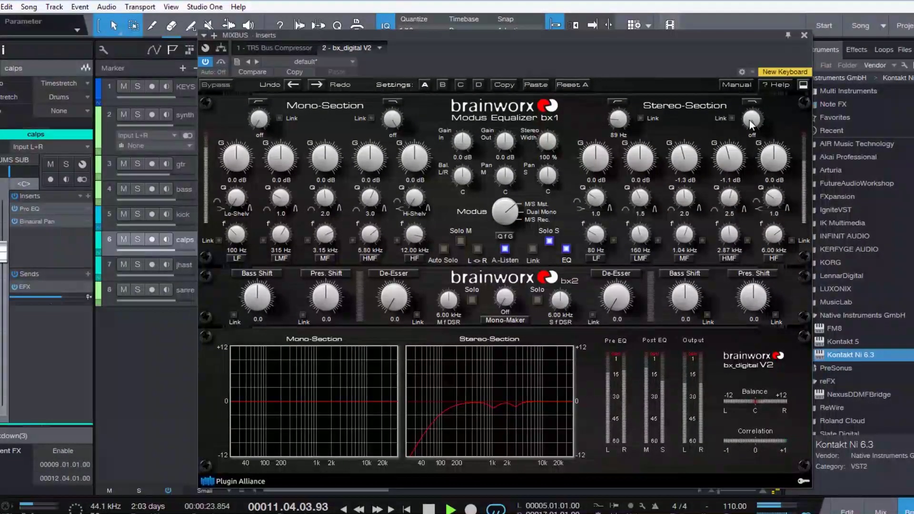
Set the high-cut filter in the Stereo-Section to 17.22 kHz.
scroll(749, 120, down, 1)
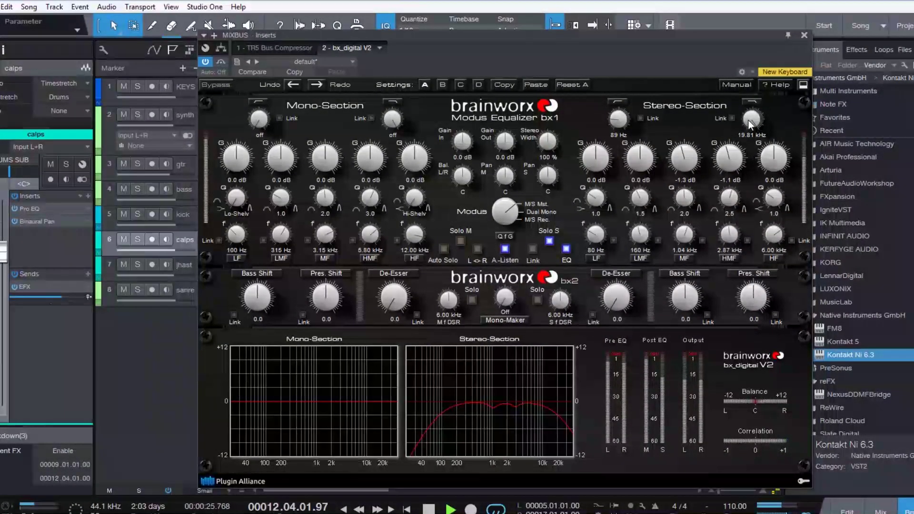
drag(749, 122, 748, 121)
double_click(749, 120)
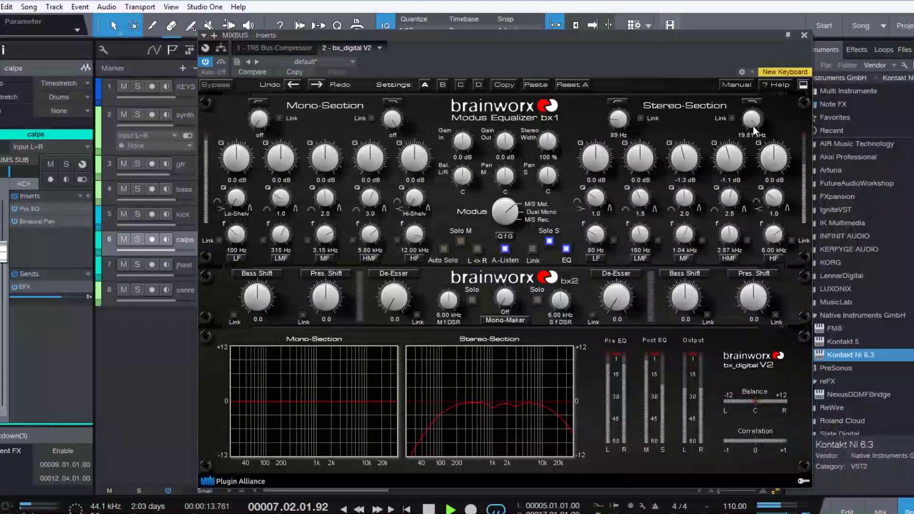
scroll(753, 130, down, 2)
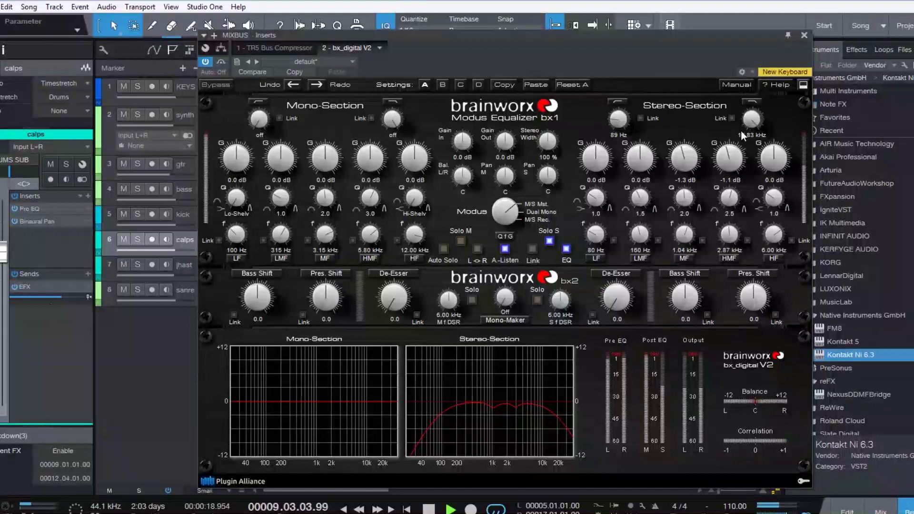
Solo the mid signal instead of the side signal in bx_digital V2, leaving the Mono-Section low cut off.
click(460, 242)
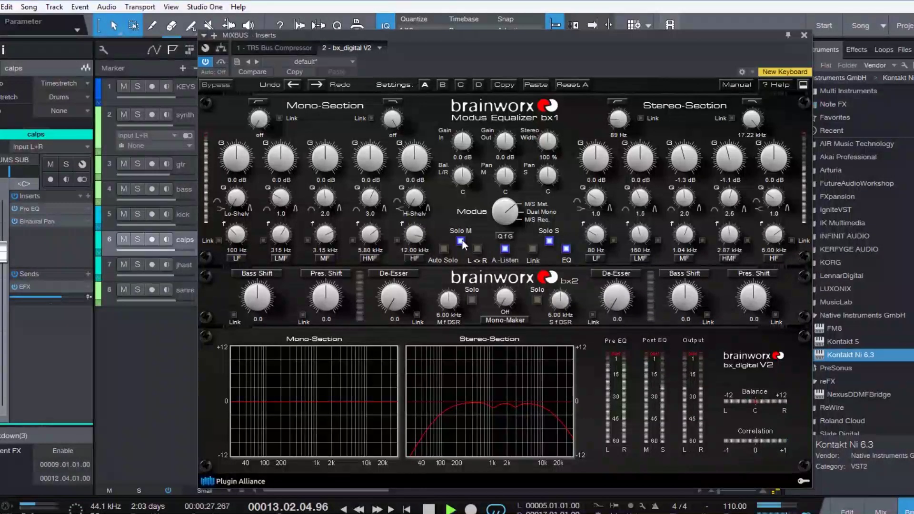
click(548, 240)
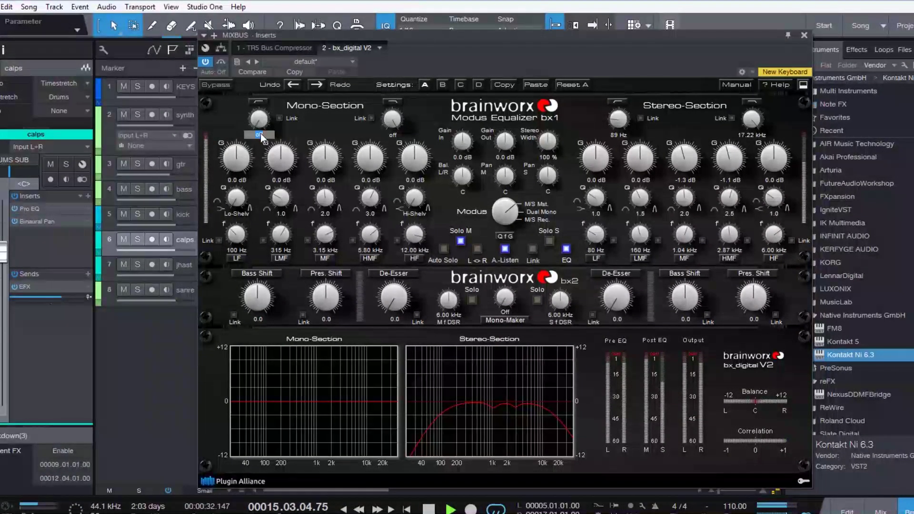
scroll(260, 133, up, 1)
key(ctrl+z)
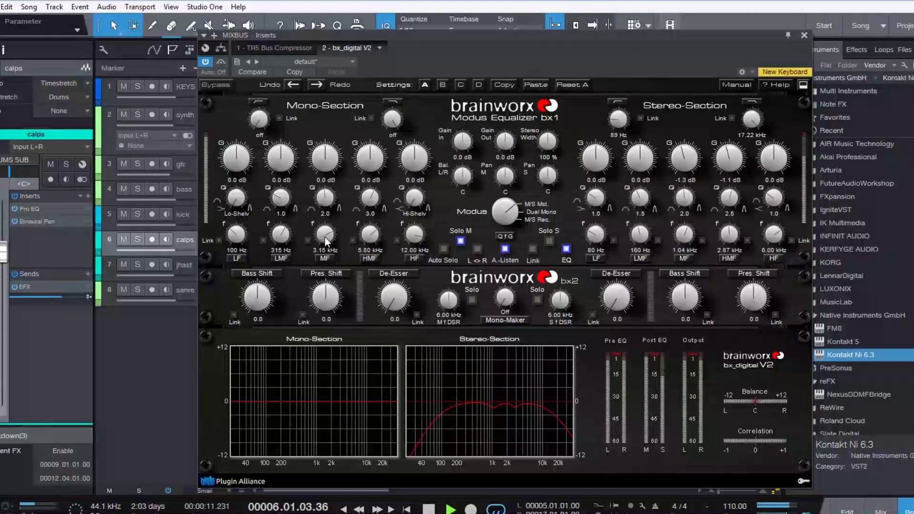
Set the Mono-Section's MF band to 804 Hz and cut its gain to -0.7 dB.
drag(323, 253, 323, 257)
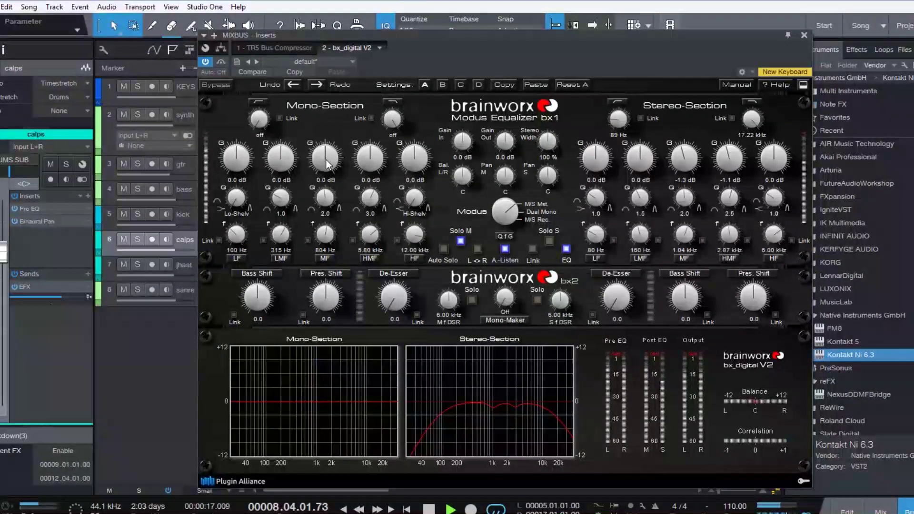
drag(326, 162, 327, 164)
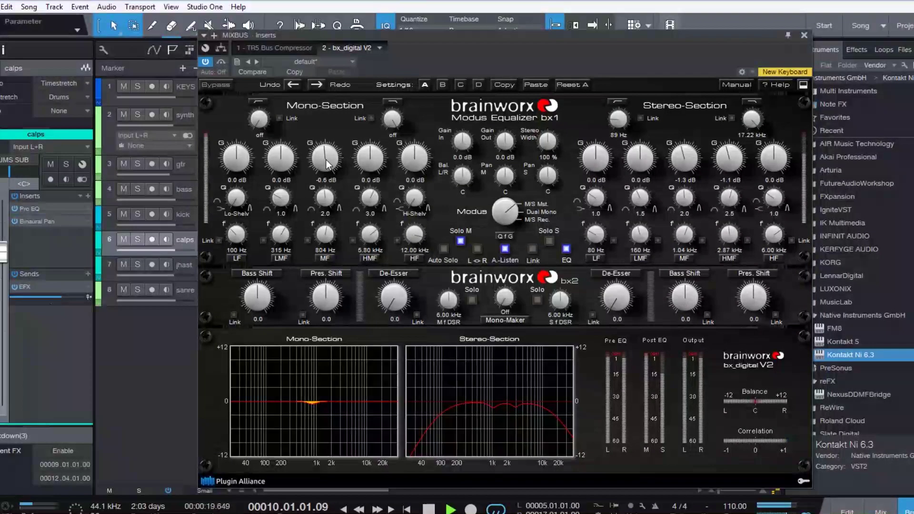
drag(327, 164, 327, 165)
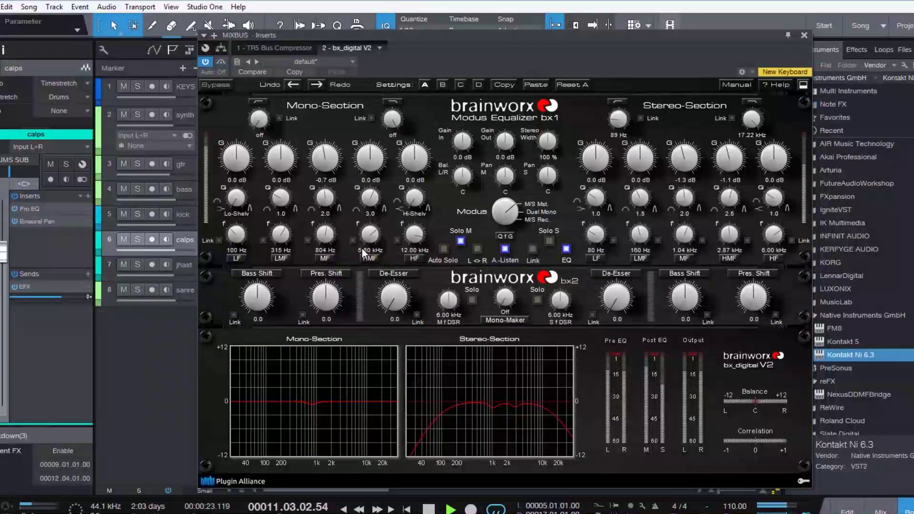
Set the Mono-Section's HMF band to 455 Hz with its gain at -0.7 dB, and turn off the mid solo.
drag(361, 249, 358, 262)
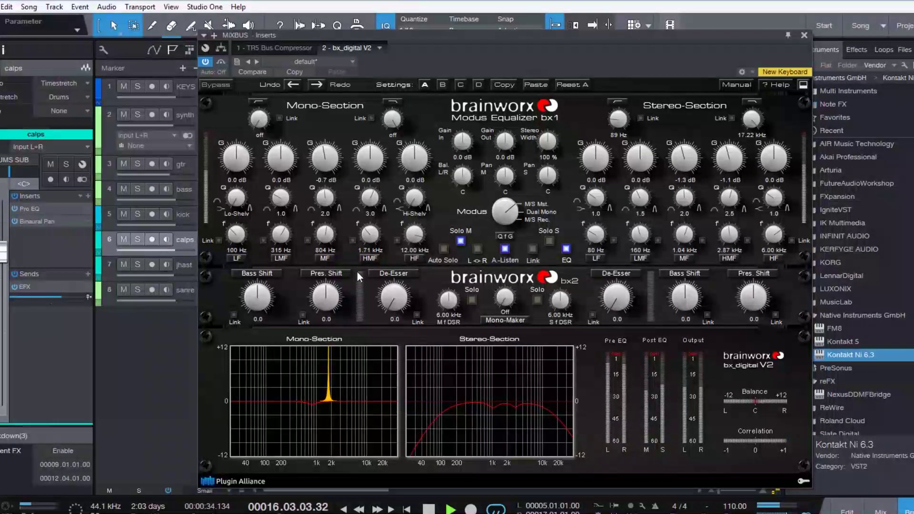
drag(356, 276, 355, 298)
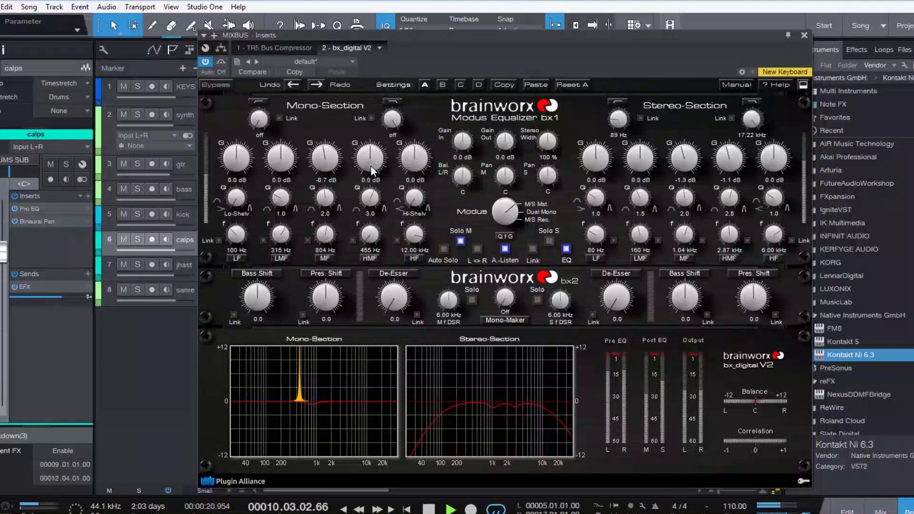
scroll(370, 166, down, 2)
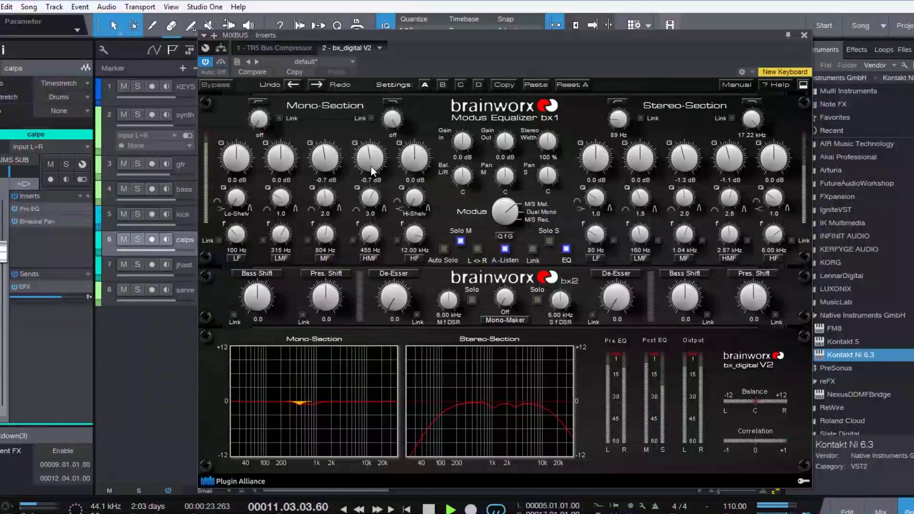
click(461, 241)
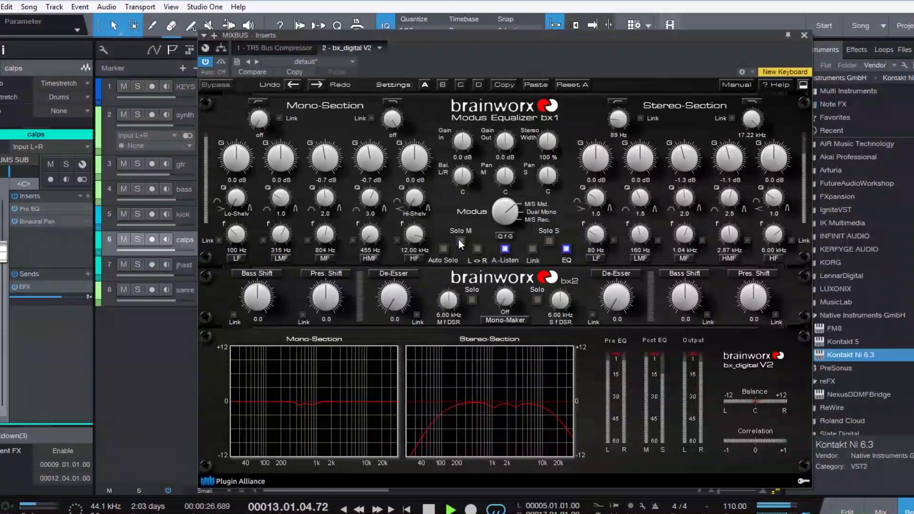
Try a low-cut value of 20 in the Mono-Section, and undo the change.
click(260, 134)
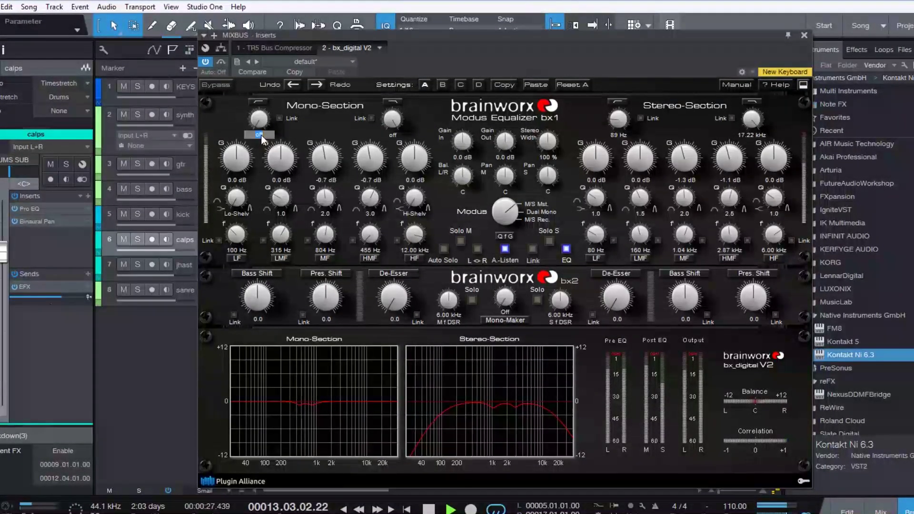
text(20)
key(Return)
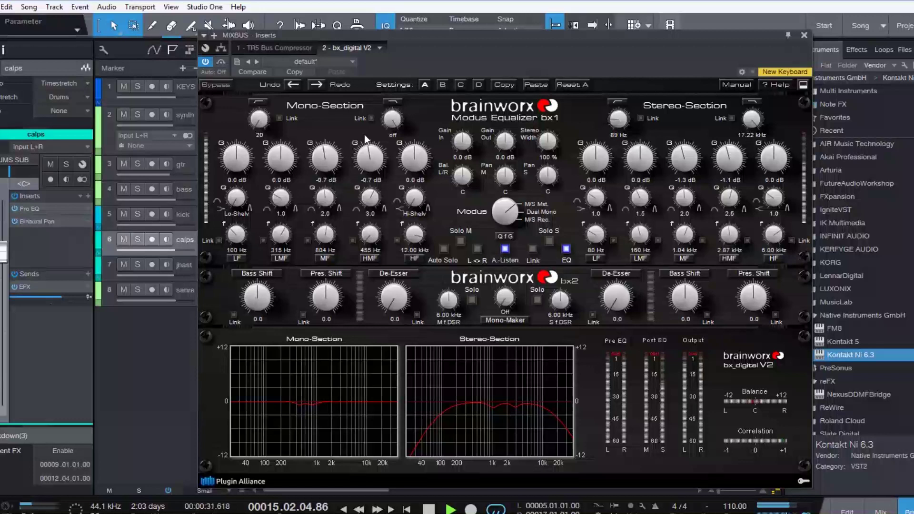
key(ctrl+z)
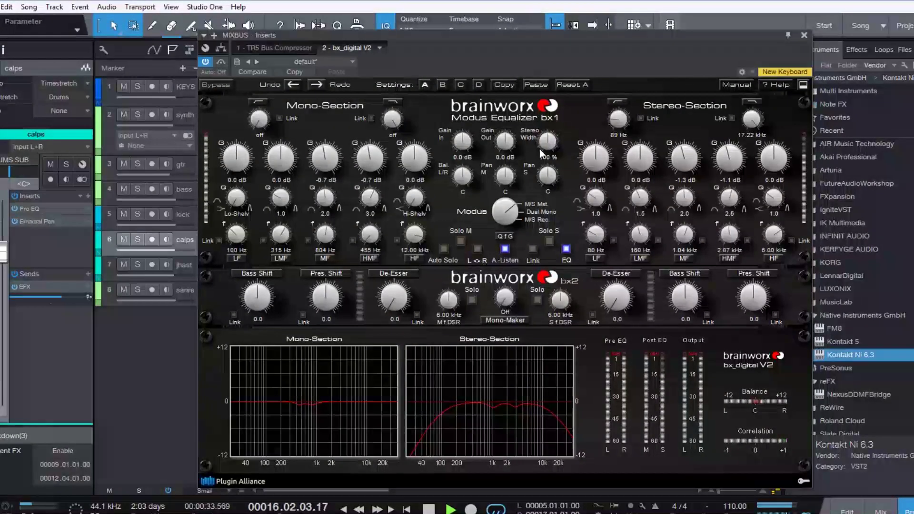
Compare the MIXBUS sound with bx_digital V2 bypassed and active.
click(220, 62)
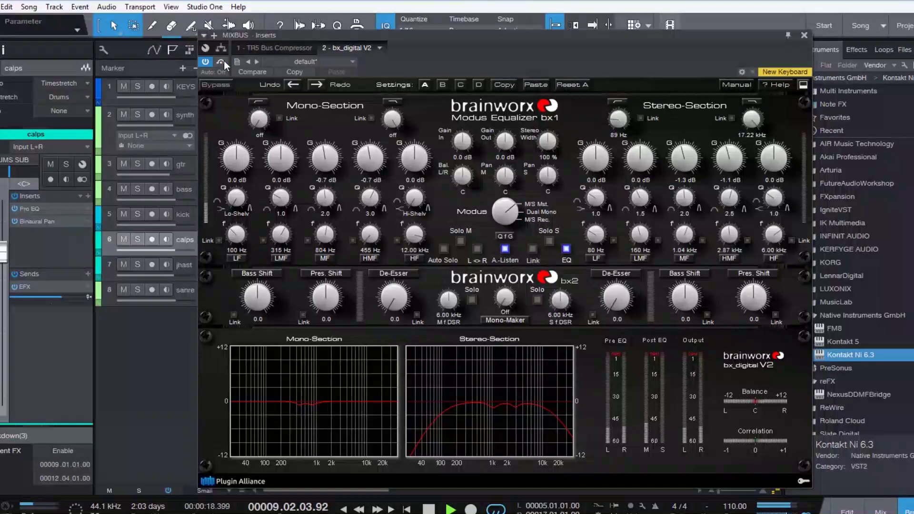
click(222, 62)
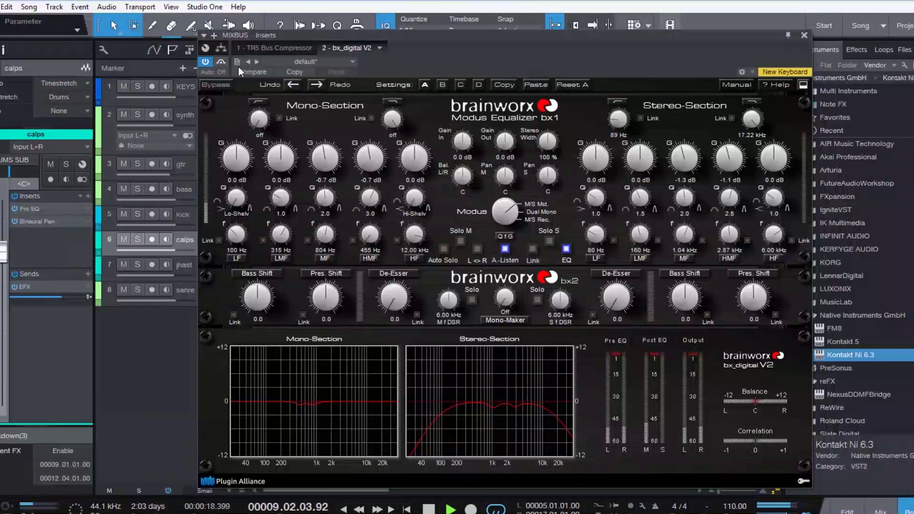
Open the Stereo Width value in bx_digital V2 for editing.
click(546, 157)
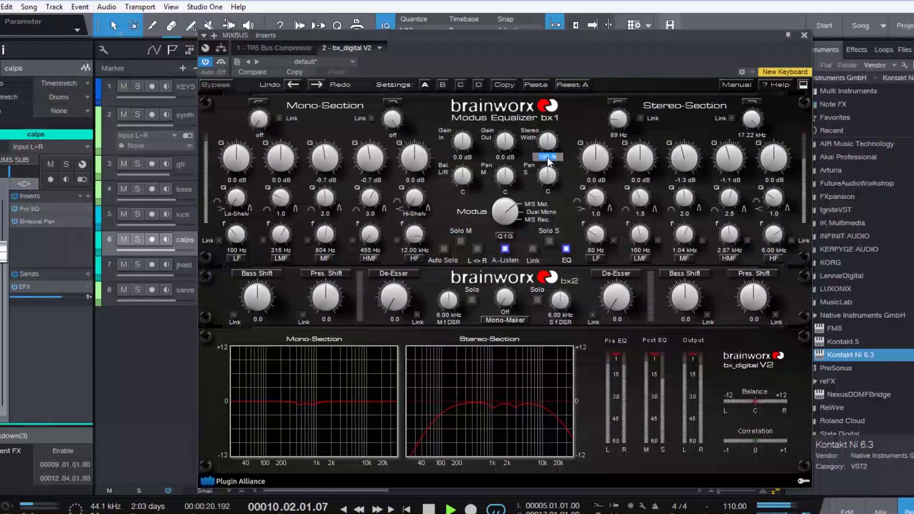